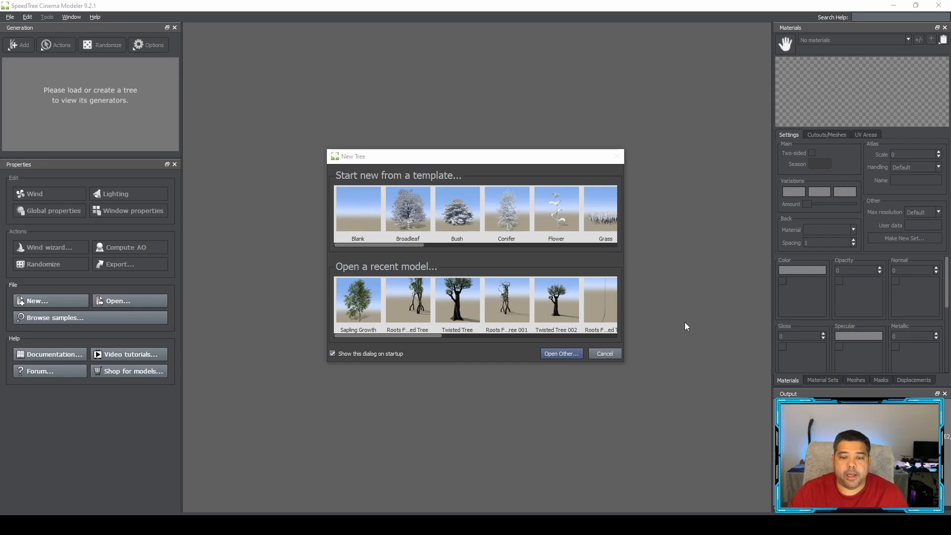
Open the recent model Sapling Growth and inspect its foliage and branches up close and as a whole.
{"action": "left_click", "coordinate": [351, 306]}
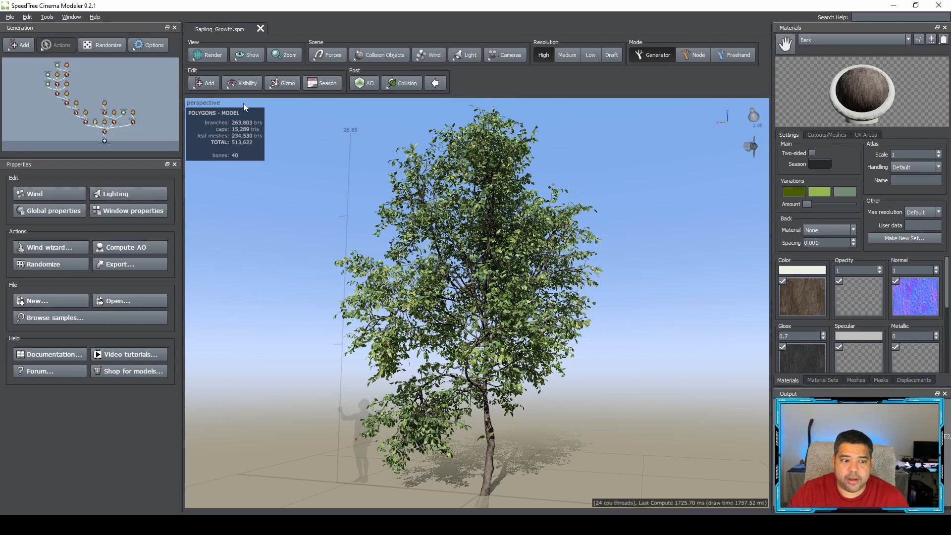
{"action": "left_click", "coordinate": [210, 52]}
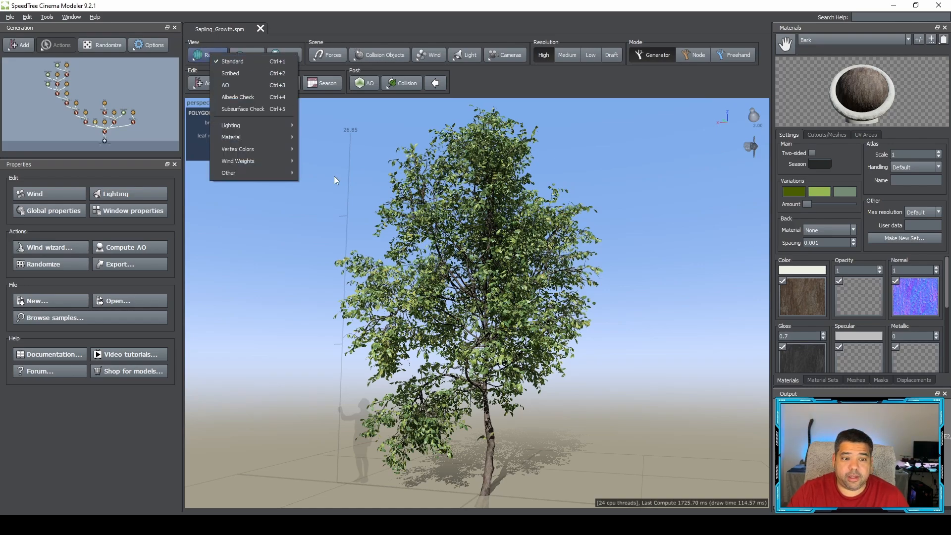
{"action": "left_click", "coordinate": [272, 265]}
{"action": "mouse_move", "coordinate": [319, 259]}
{"action": "left_mouse_down"}
{"action": "mouse_move", "coordinate": [335, 262]}
{"action": "mouse_move", "coordinate": [332, 255]}
{"action": "mouse_move", "coordinate": [323, 268]}
{"action": "mouse_move", "coordinate": [376, 274]}
{"action": "mouse_move", "coordinate": [497, 276]}
{"action": "mouse_move", "coordinate": [312, 268]}
{"action": "left_mouse_up"}
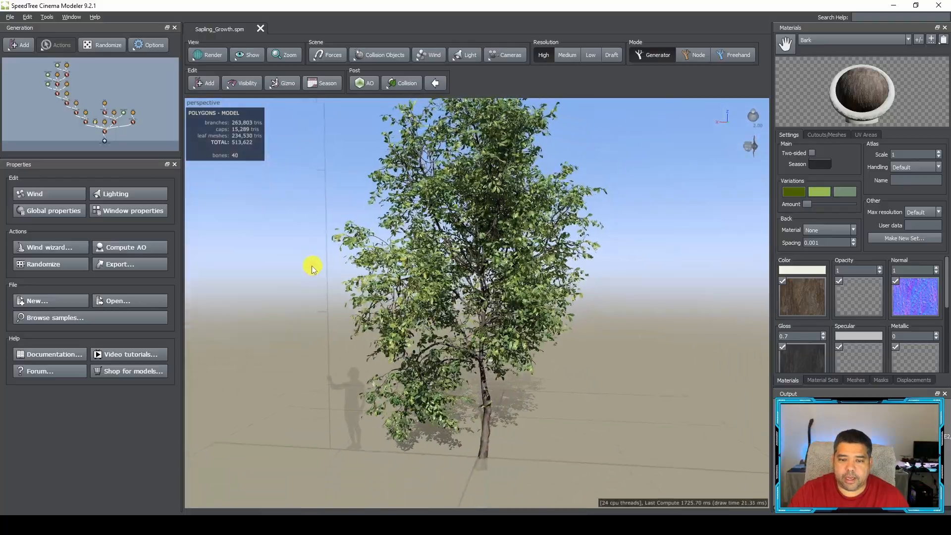
{"action": "scroll", "coordinate": [406, 249], "scroll_direction": "up", "scroll_amount": 10}
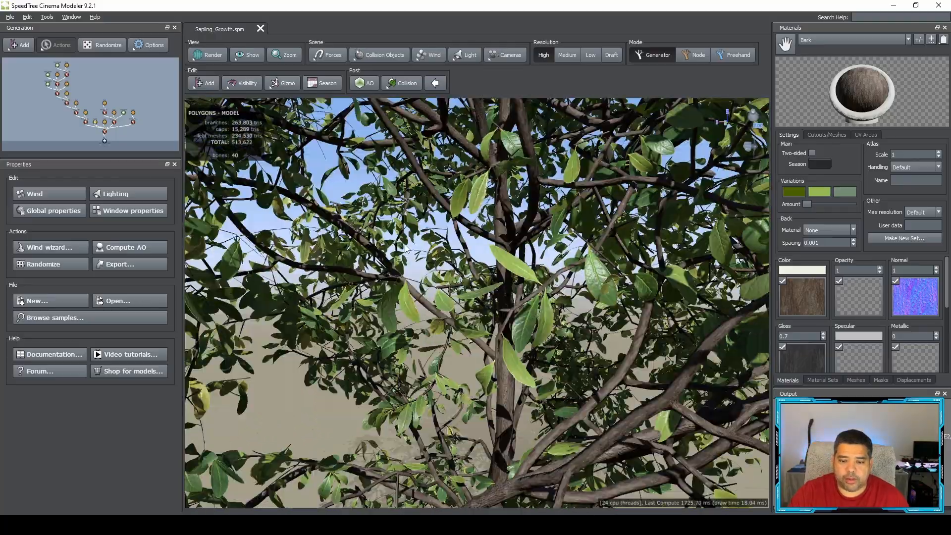
{"action": "scroll", "coordinate": [406, 247], "scroll_direction": "down", "scroll_amount": 10}
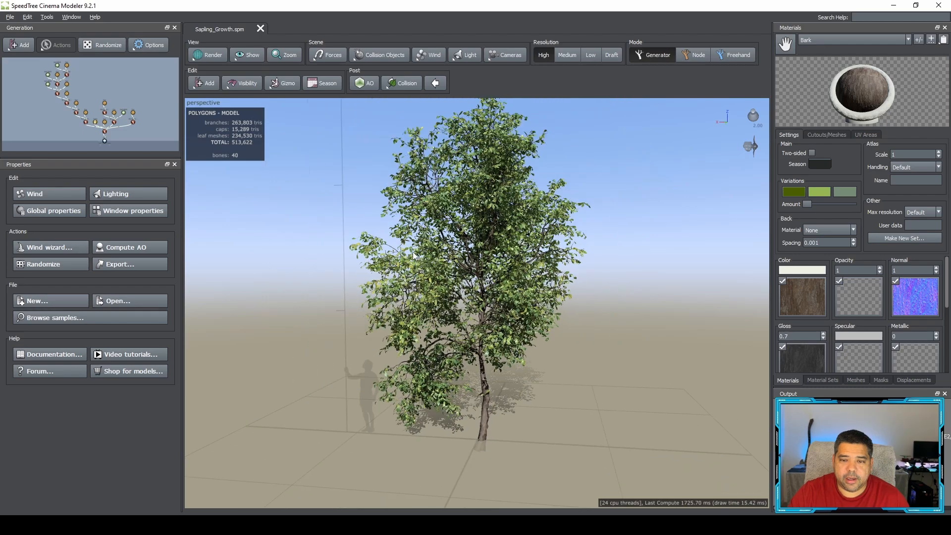
{"action": "scroll", "coordinate": [413, 252], "scroll_direction": "down", "scroll_amount": 1}
{"action": "middle_click_drag", "start_coordinate": [421, 238], "coordinate": [407, 257]}
{"action": "left_click_drag", "start_coordinate": [369, 251], "coordinate": [378, 251]}
Display the tree in the Scribed render mode and examine the wireframe of its leaves, branches and trunk.
{"action": "left_click", "coordinate": [212, 58]}
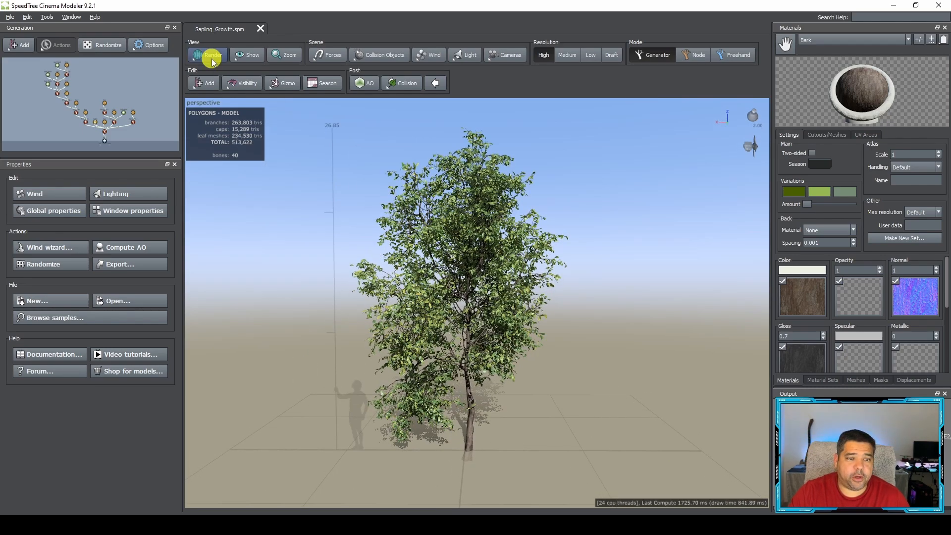
{"action": "left_click", "coordinate": [239, 79]}
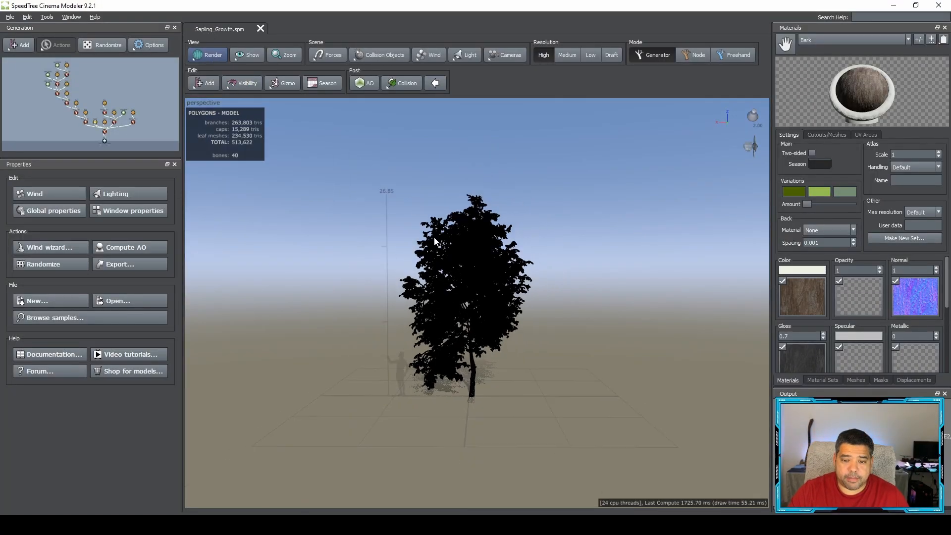
{"action": "scroll", "coordinate": [431, 239], "scroll_direction": "up", "scroll_amount": 10}
{"action": "scroll", "coordinate": [437, 239], "scroll_direction": "up", "scroll_amount": 8}
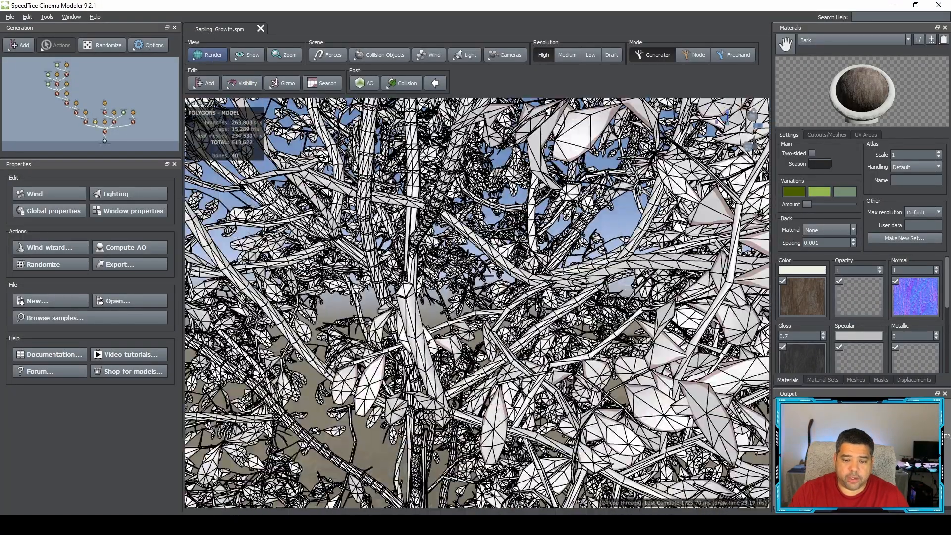
{"action": "scroll", "coordinate": [460, 242], "scroll_direction": "down", "scroll_amount": 12}
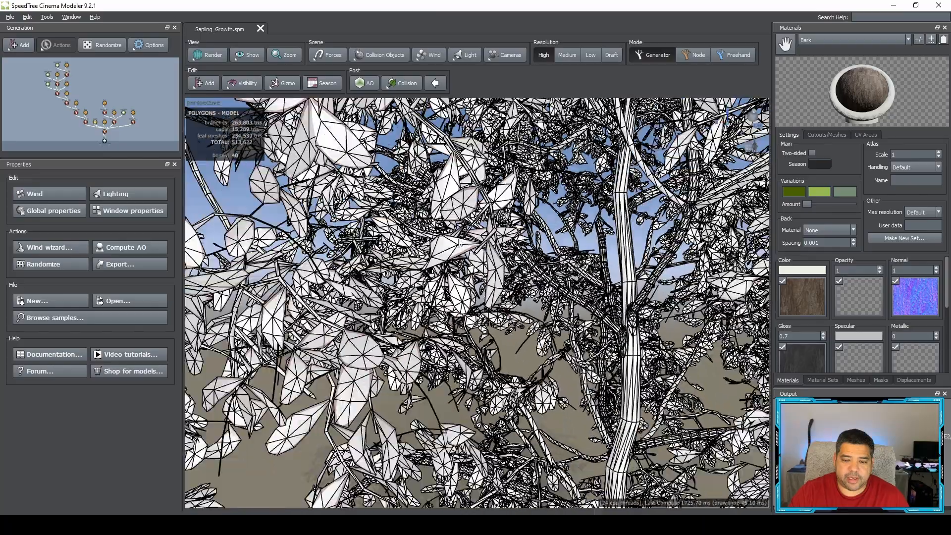
{"action": "scroll", "coordinate": [456, 244], "scroll_direction": "down", "scroll_amount": 3}
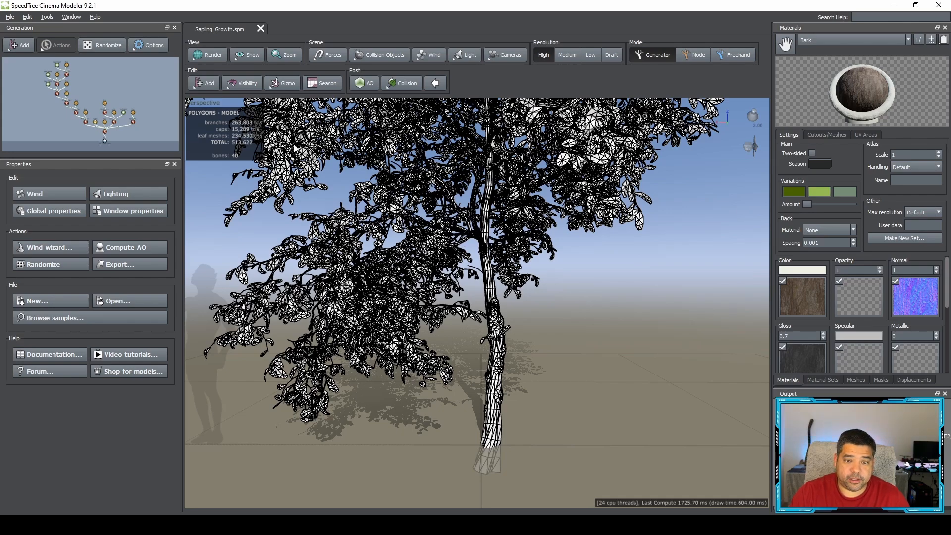
Switch the render mode to AO and examine the ambient occlusion shading across the whole tree.
{"action": "left_click", "coordinate": [209, 56]}
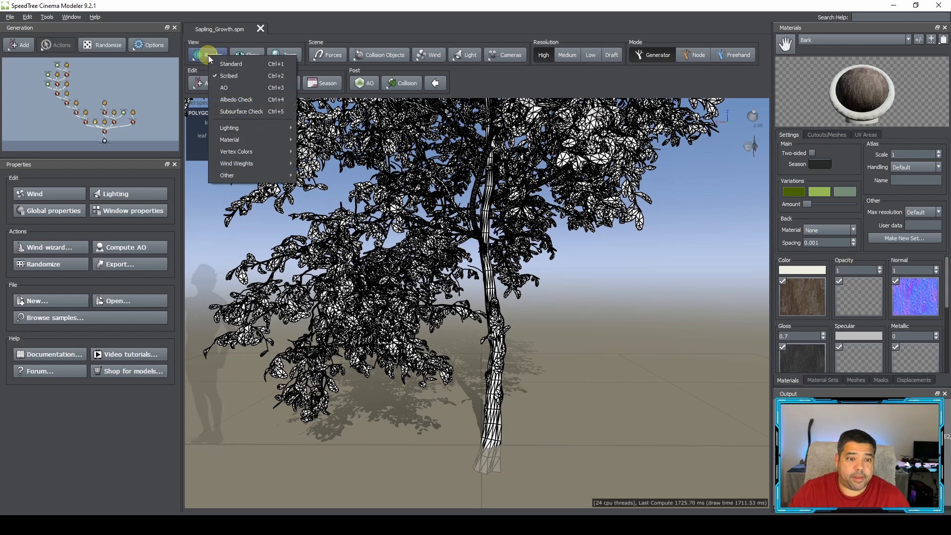
{"action": "left_click", "coordinate": [237, 87]}
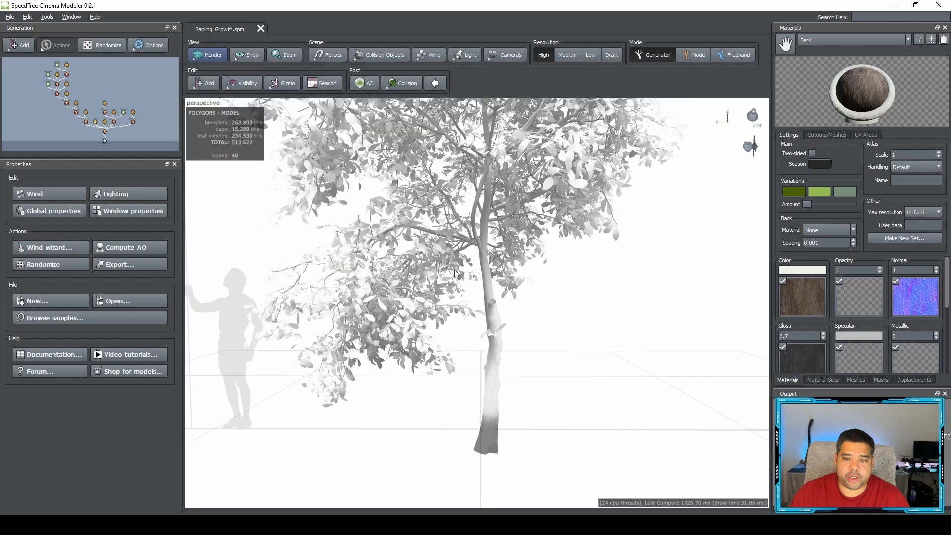
{"action": "scroll", "coordinate": [452, 271], "scroll_direction": "down", "scroll_amount": 4}
{"action": "scroll", "coordinate": [450, 268], "scroll_direction": "down", "scroll_amount": 5}
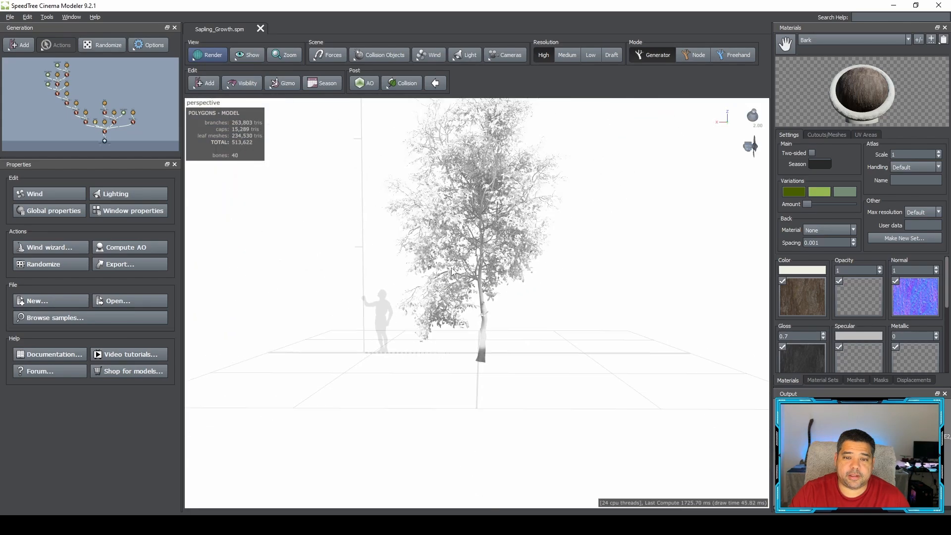
{"action": "scroll", "coordinate": [463, 253], "scroll_direction": "up", "scroll_amount": 4}
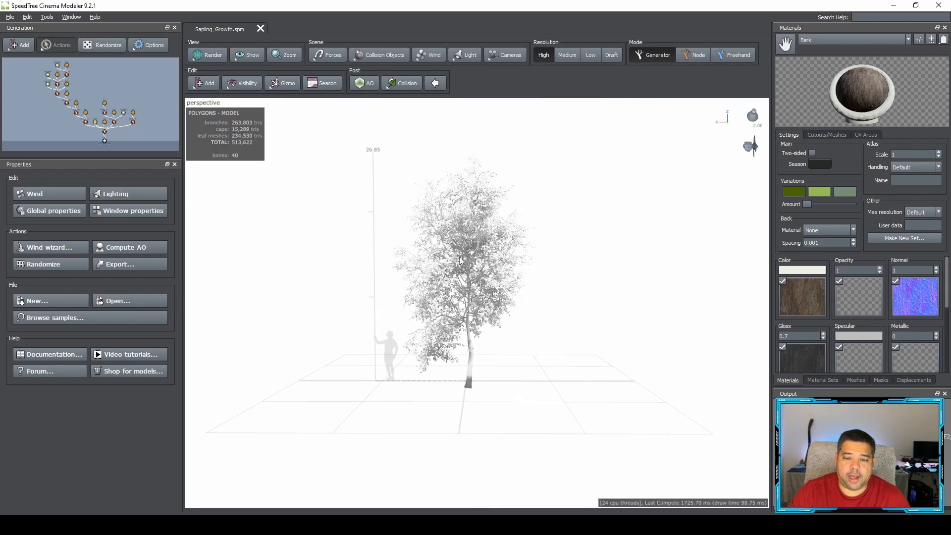
{"action": "middle_click_drag", "start_coordinate": [459, 257], "coordinate": [457, 266]}
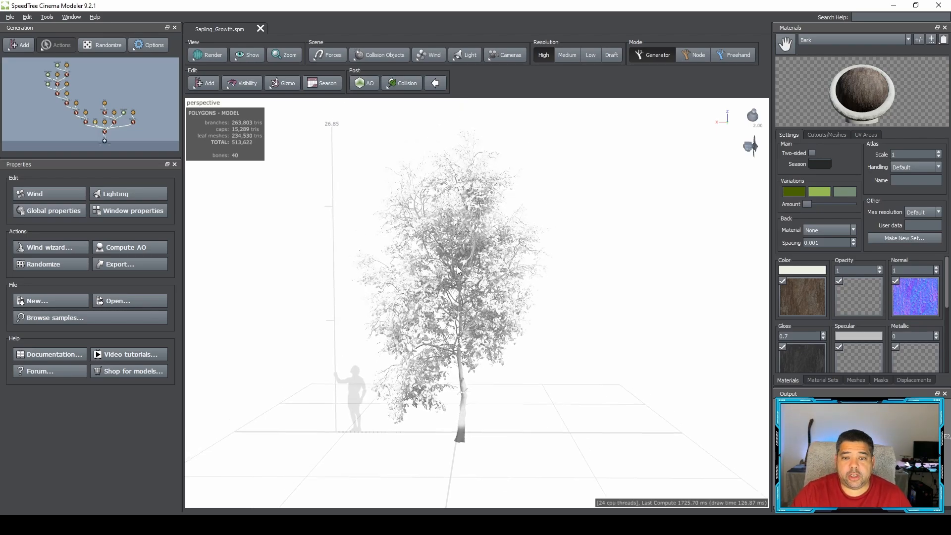
{"action": "left_click", "coordinate": [70, 17]}
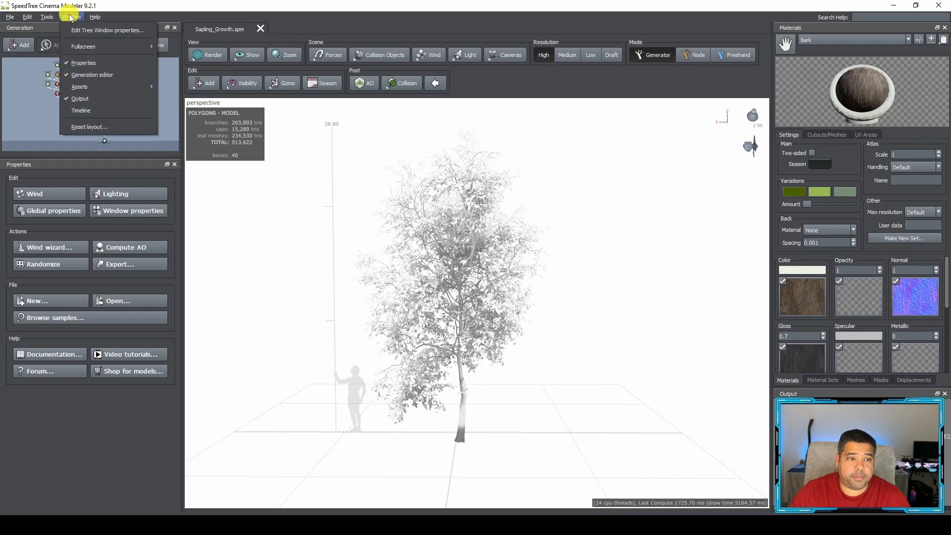
{"action": "left_click", "coordinate": [48, 18]}
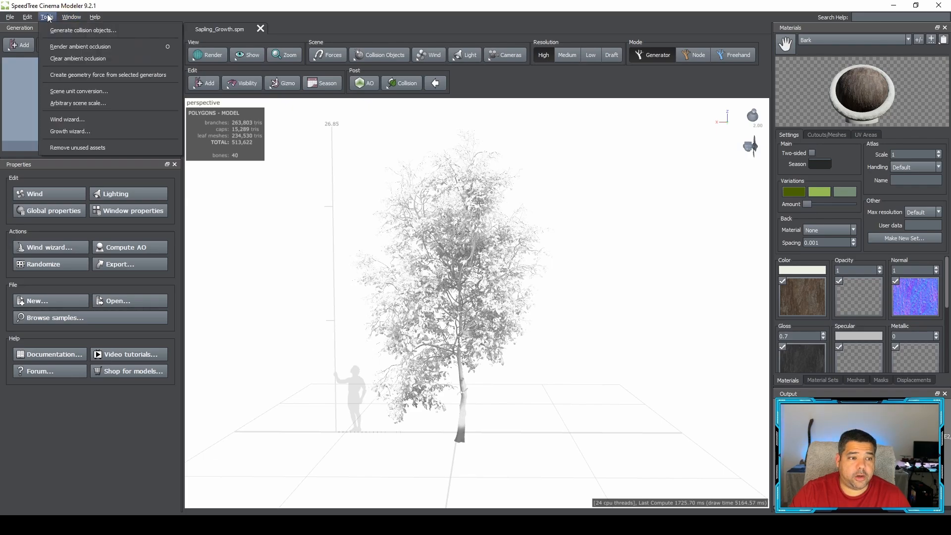
{"action": "left_click", "coordinate": [53, 47]}
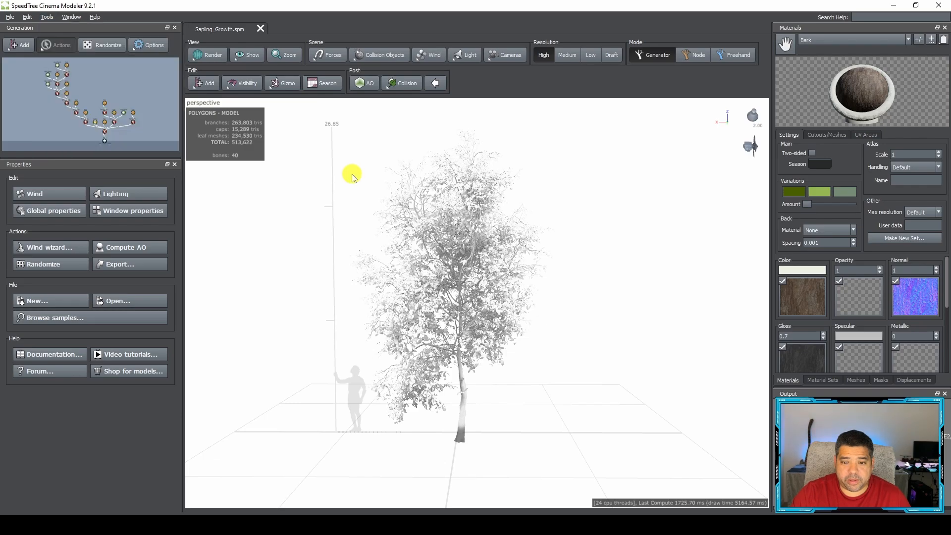
Switch the render mode to Albedo Check and examine the leaf surfaces up close and on the full tree.
{"action": "left_click", "coordinate": [210, 55]}
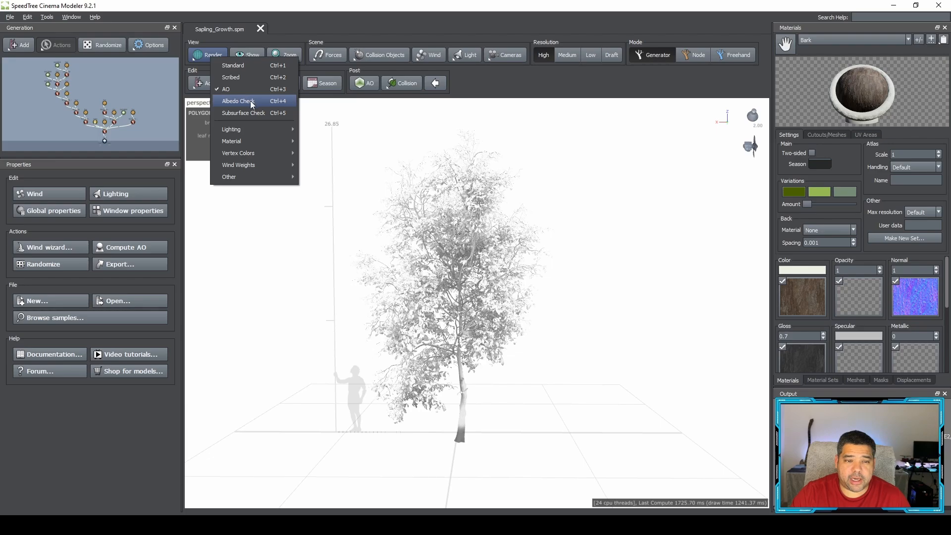
{"action": "left_click", "coordinate": [251, 101]}
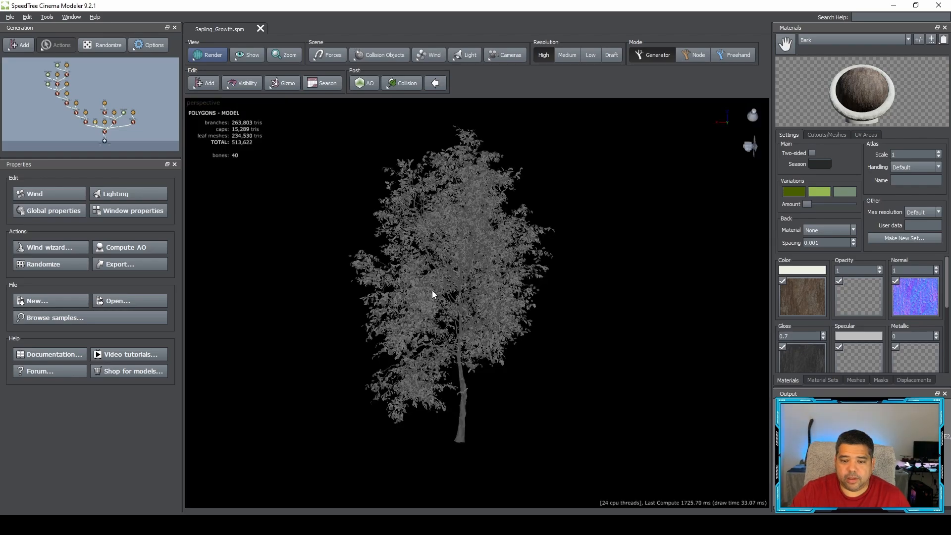
{"action": "scroll", "coordinate": [425, 290], "scroll_direction": "up", "scroll_amount": 10}
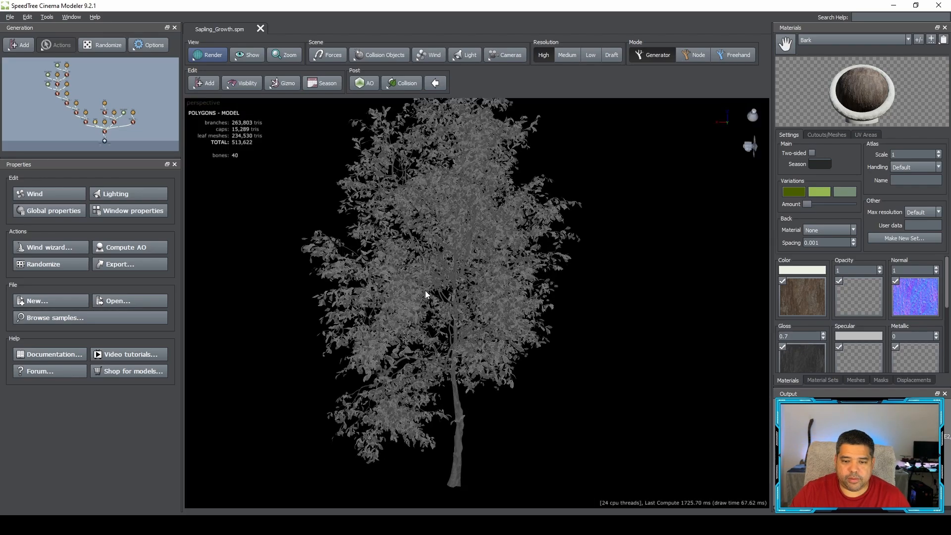
{"action": "scroll", "coordinate": [425, 290], "scroll_direction": "up", "scroll_amount": 5}
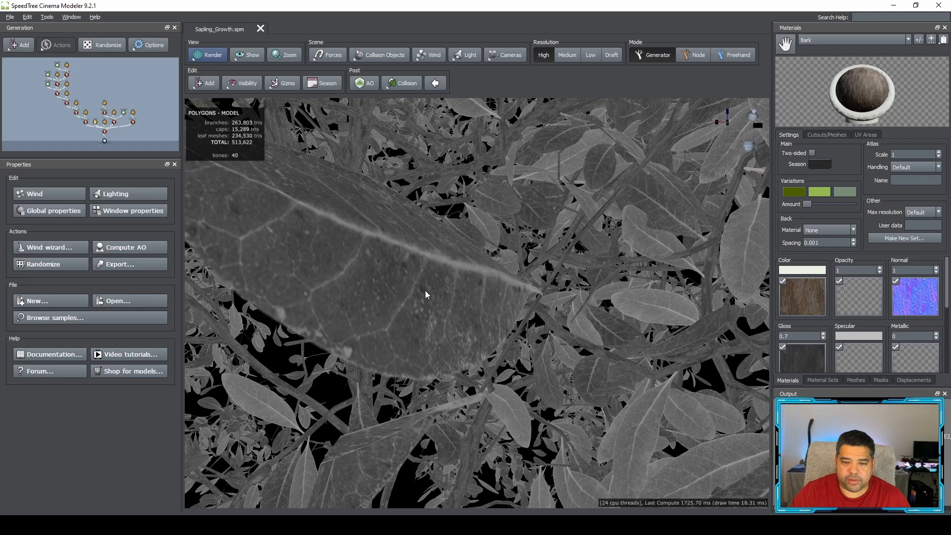
{"action": "scroll", "coordinate": [425, 291], "scroll_direction": "down", "scroll_amount": 15}
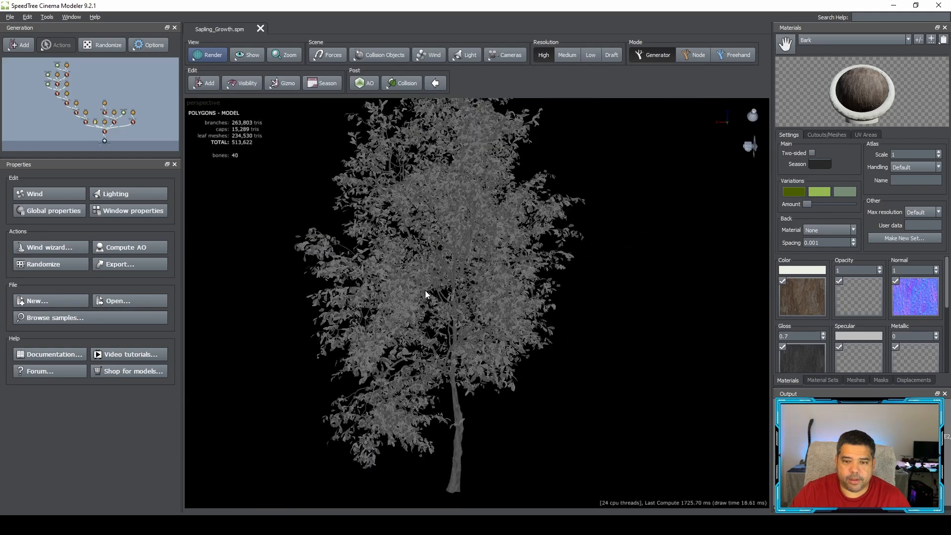
{"action": "scroll", "coordinate": [429, 285], "scroll_direction": "down", "scroll_amount": 5}
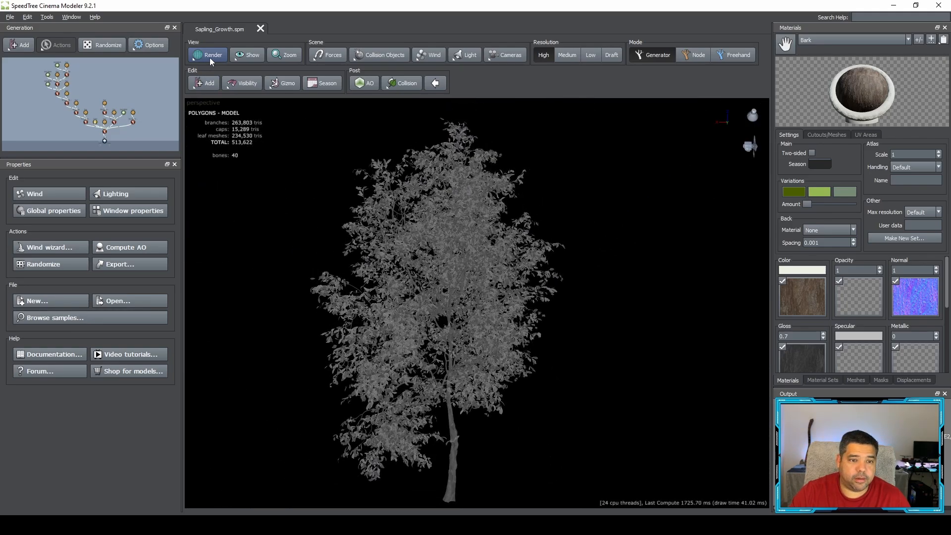
Switch the render mode to Subsurface Check and examine the leaves up close and on the full tree.
{"action": "left_click", "coordinate": [209, 56]}
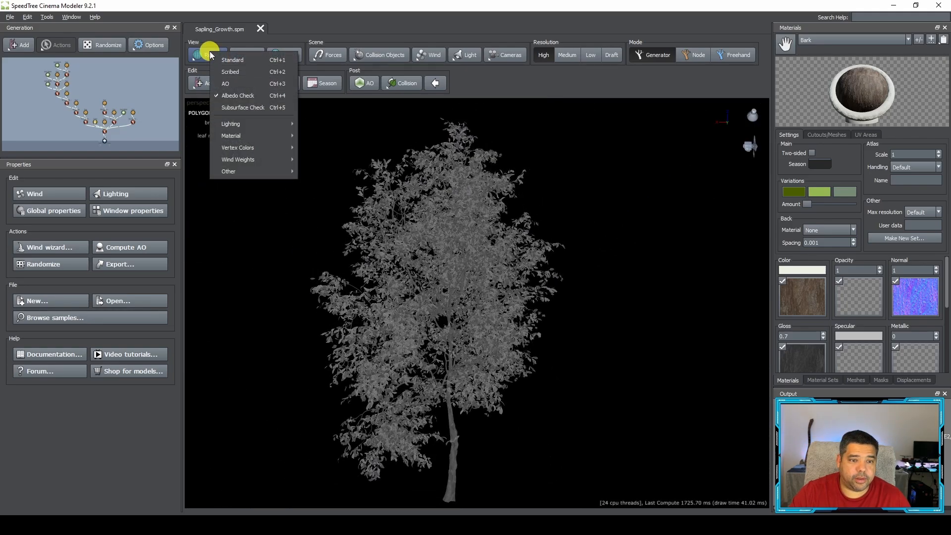
{"action": "left_click", "coordinate": [249, 109]}
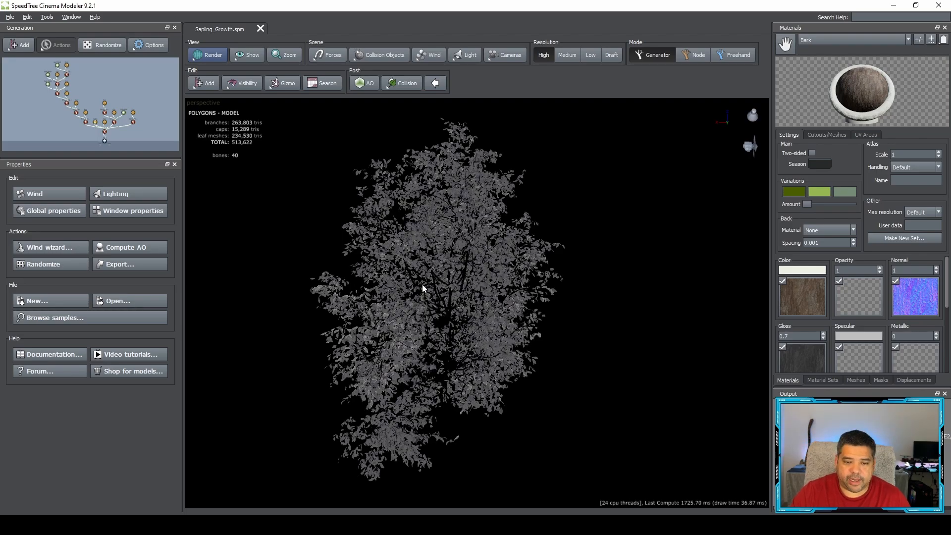
{"action": "scroll", "coordinate": [420, 283], "scroll_direction": "down", "scroll_amount": 2}
{"action": "scroll", "coordinate": [421, 282], "scroll_direction": "up", "scroll_amount": 8}
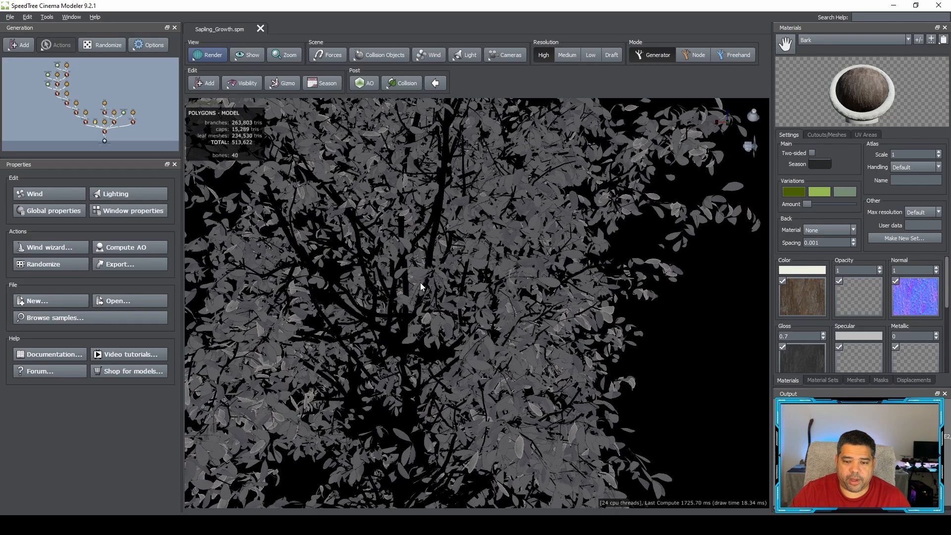
{"action": "scroll", "coordinate": [420, 282], "scroll_direction": "up", "scroll_amount": 5}
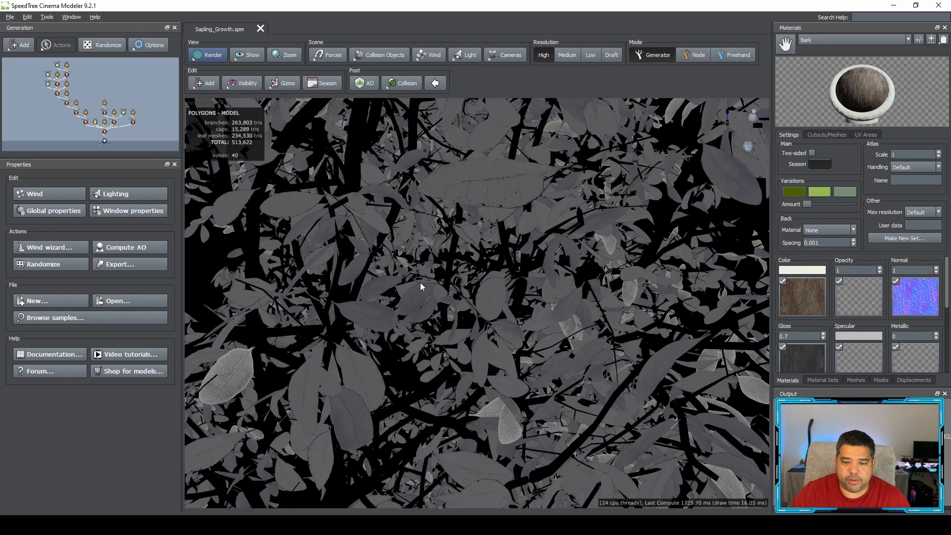
{"action": "scroll", "coordinate": [426, 292], "scroll_direction": "down", "scroll_amount": 6}
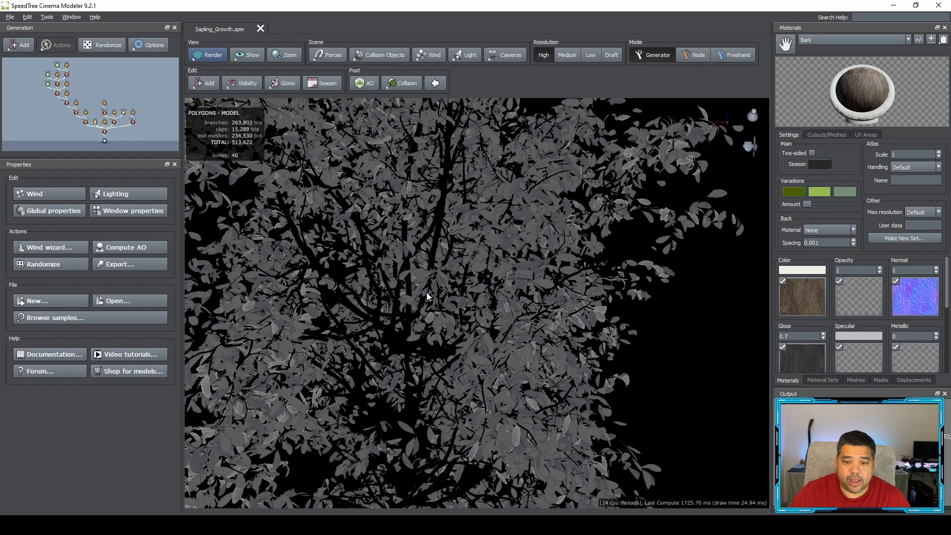
{"action": "scroll", "coordinate": [427, 292], "scroll_direction": "down", "scroll_amount": 8}
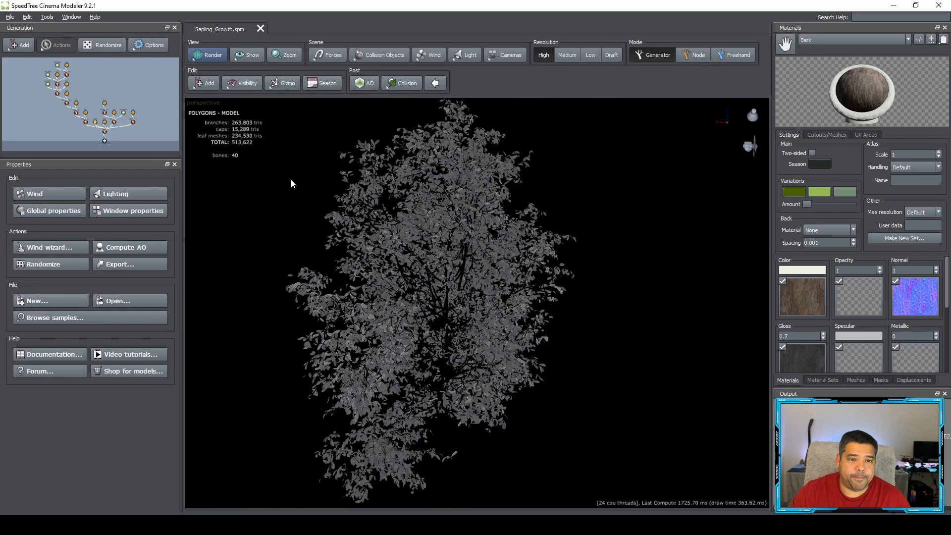
Return the tree to the Standard render mode and view the whole model against the ground grid.
{"action": "left_click", "coordinate": [211, 55]}
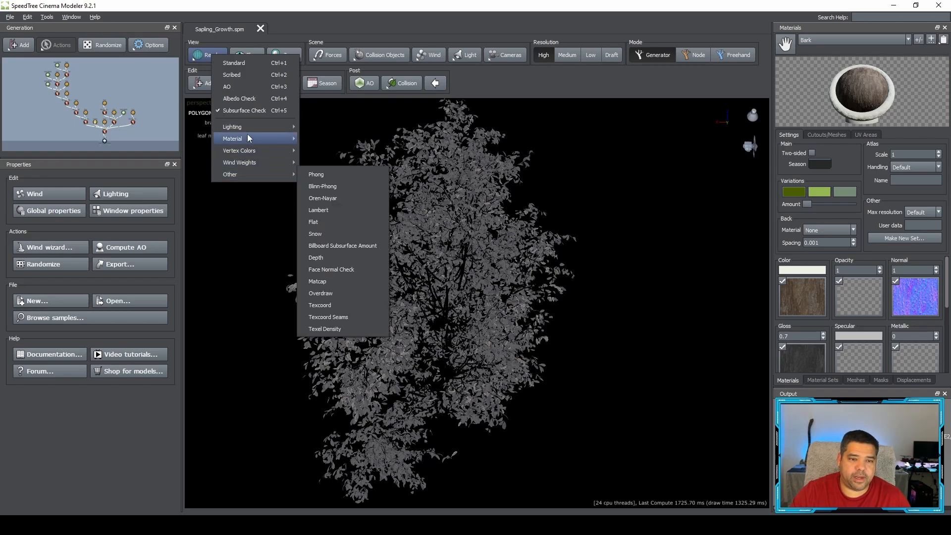
{"action": "left_click", "coordinate": [242, 64]}
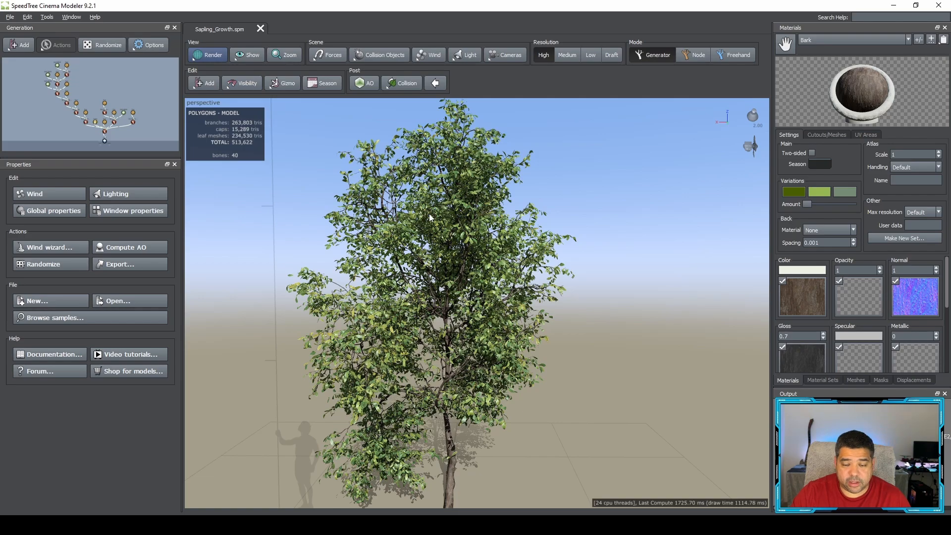
{"action": "scroll", "coordinate": [431, 223], "scroll_direction": "down", "scroll_amount": 5}
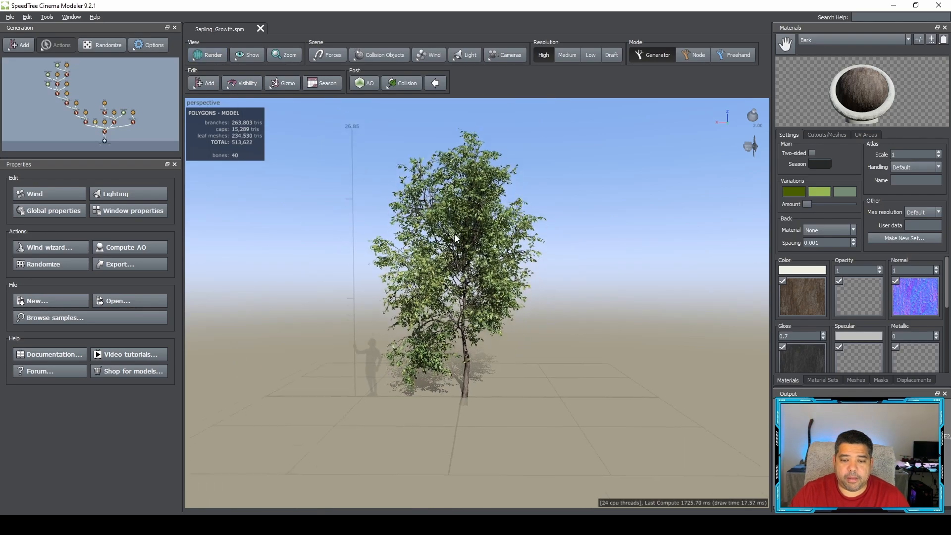
{"action": "middle_click_drag", "start_coordinate": [455, 236], "coordinate": [443, 214]}
{"action": "scroll", "coordinate": [444, 214], "scroll_direction": "down", "scroll_amount": 1}
{"action": "scroll", "coordinate": [444, 214], "scroll_direction": "up", "scroll_amount": 1}
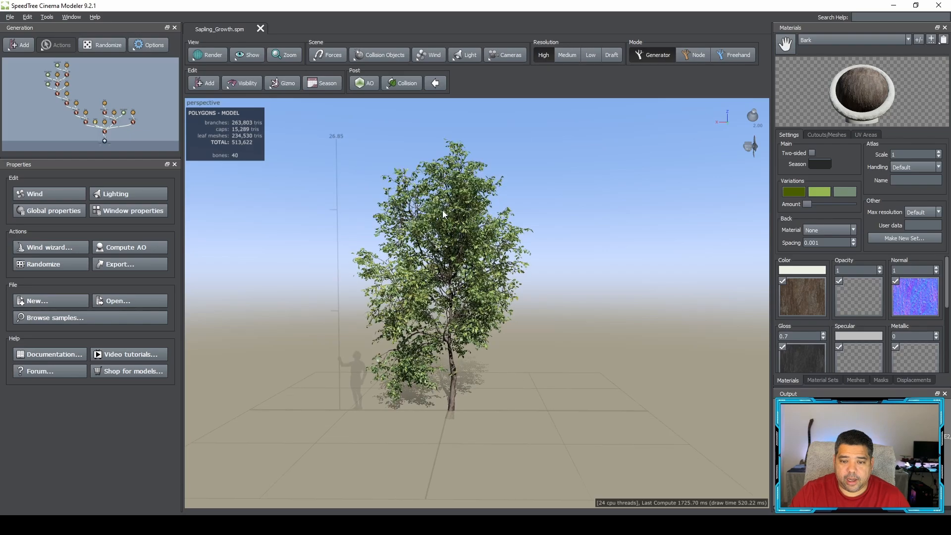
{"action": "scroll", "coordinate": [442, 210], "scroll_direction": "up", "scroll_amount": 1}
{"action": "scroll", "coordinate": [424, 206], "scroll_direction": "down", "scroll_amount": 1}
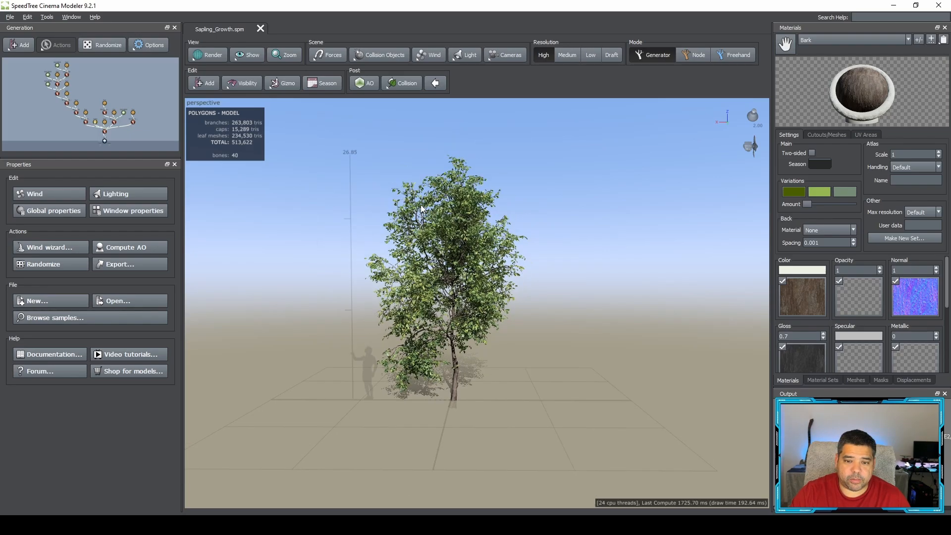
{"action": "scroll", "coordinate": [422, 208], "scroll_direction": "up", "scroll_amount": 2}
{"action": "scroll", "coordinate": [420, 207], "scroll_direction": "up", "scroll_amount": 1}
{"action": "scroll", "coordinate": [421, 207], "scroll_direction": "down", "scroll_amount": 2}
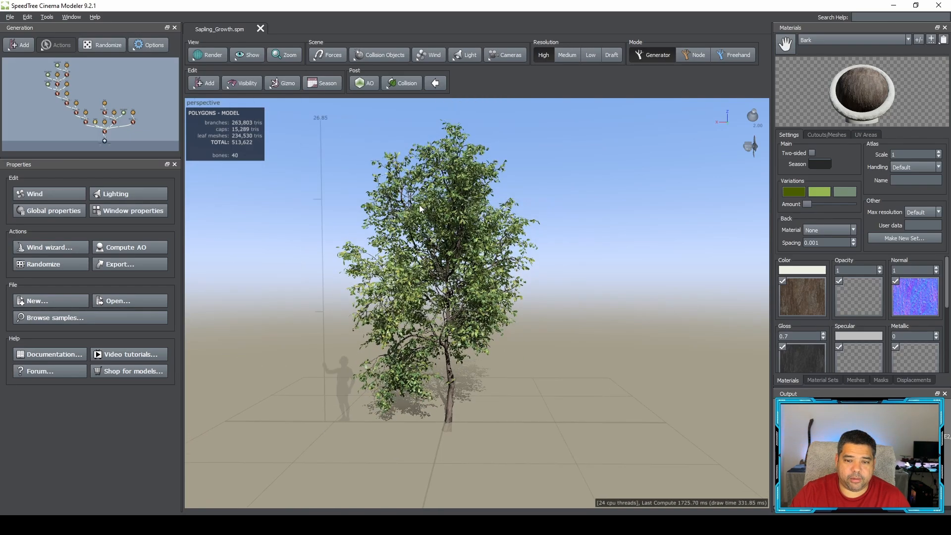
{"action": "mouse_move", "coordinate": [302, 202]}
{"action": "left_mouse_down"}
{"action": "mouse_move", "coordinate": [280, 201]}
{"action": "mouse_move", "coordinate": [364, 212]}
{"action": "mouse_move", "coordinate": [481, 209]}
{"action": "mouse_move", "coordinate": [283, 203]}
{"action": "left_mouse_up"}
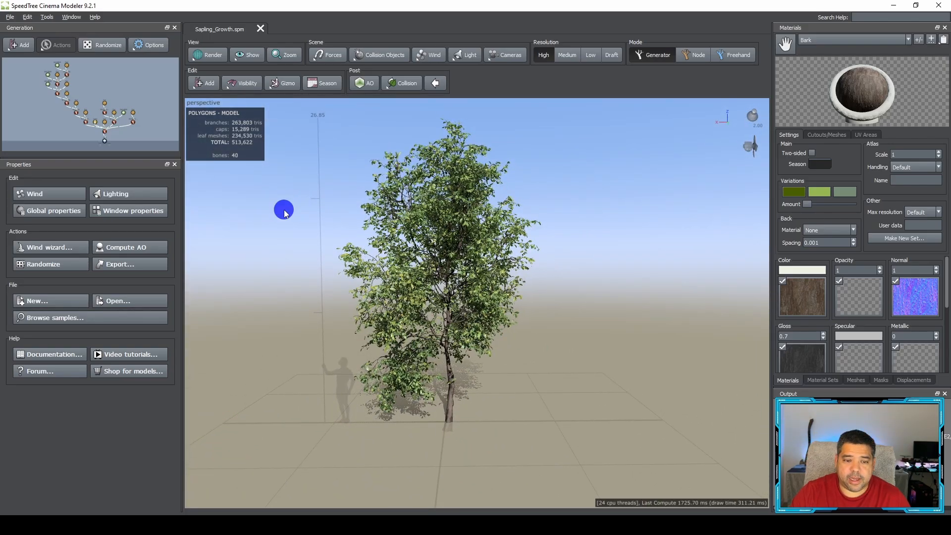
{"action": "right_click", "coordinate": [285, 214]}
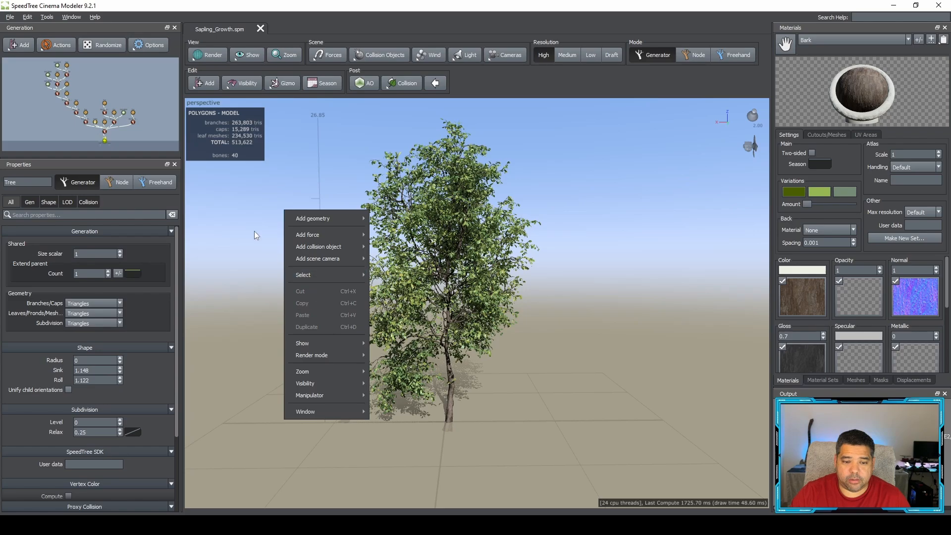
{"action": "left_click", "coordinate": [249, 211]}
{"action": "left_click_drag", "start_coordinate": [287, 235], "coordinate": [353, 257]}
{"action": "middle_click_drag", "start_coordinate": [321, 247], "coordinate": [319, 257]}
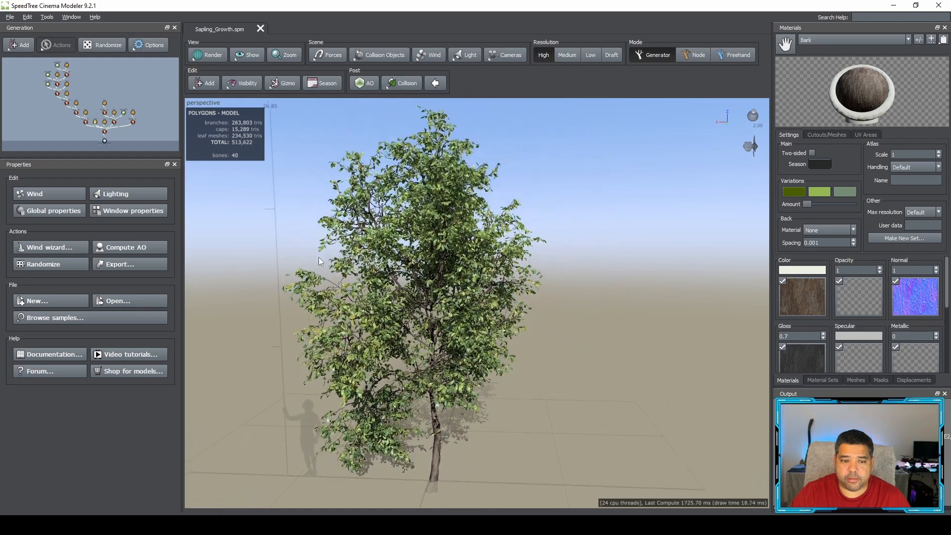
Hide the leaves in the viewport and examine the bare branch structure up close and across the crown.
{"action": "left_click", "coordinate": [252, 58]}
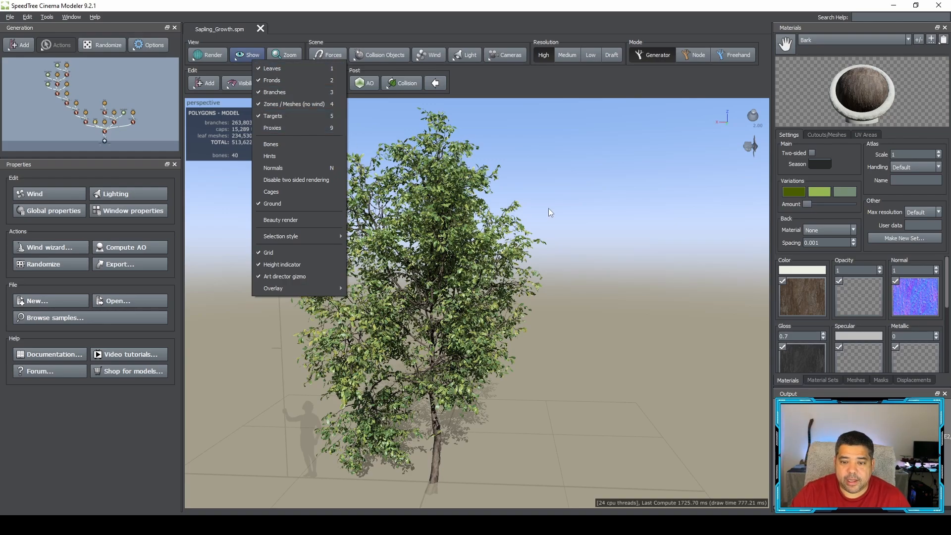
{"action": "left_click", "coordinate": [287, 69]}
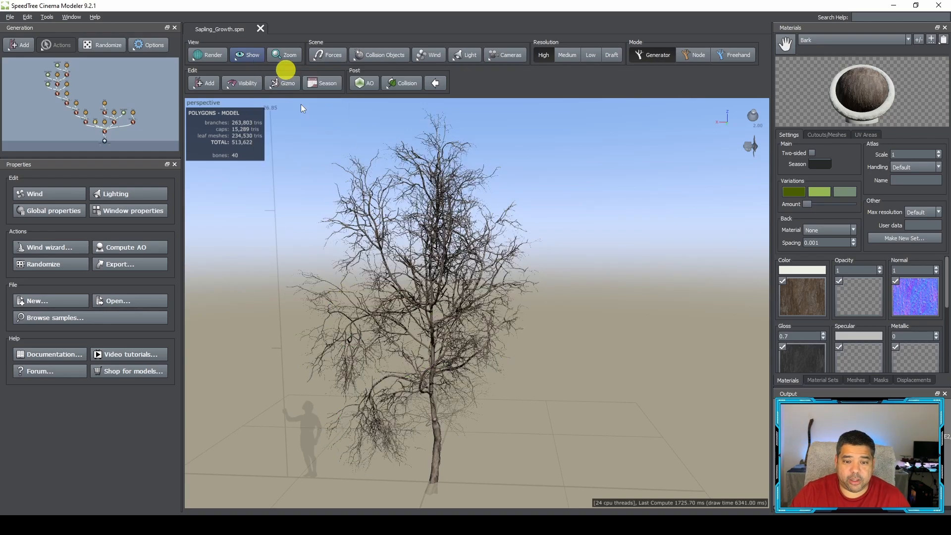
{"action": "middle_click_drag", "start_coordinate": [435, 215], "coordinate": [442, 195]}
{"action": "scroll", "coordinate": [435, 197], "scroll_direction": "up", "scroll_amount": 5}
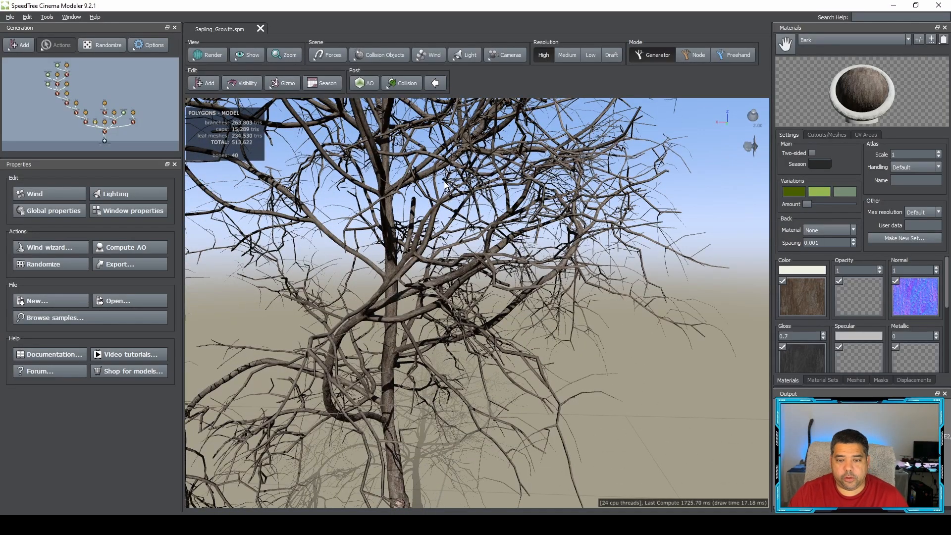
{"action": "scroll", "coordinate": [445, 198], "scroll_direction": "up", "scroll_amount": 5}
{"action": "middle_click_drag", "start_coordinate": [445, 227], "coordinate": [440, 258]}
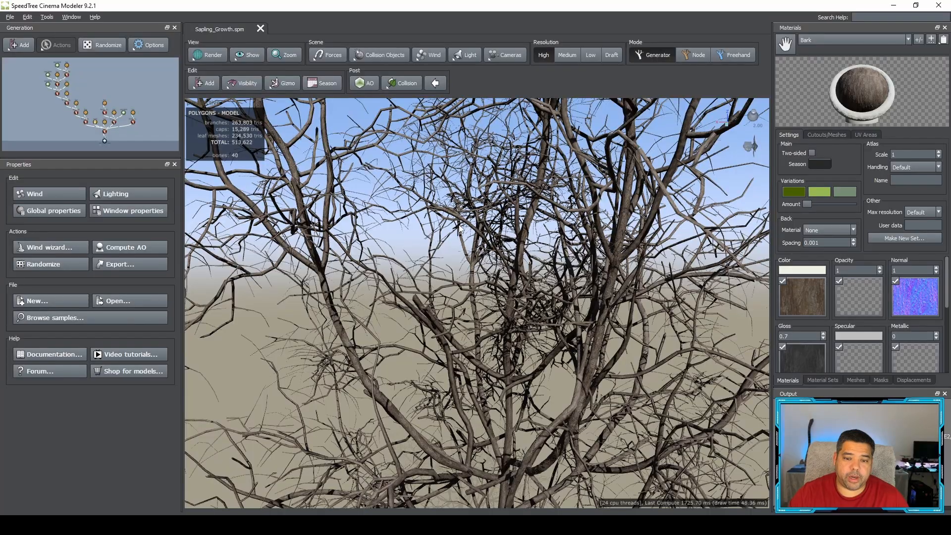
{"action": "scroll", "coordinate": [457, 226], "scroll_direction": "up", "scroll_amount": 2}
{"action": "scroll", "coordinate": [457, 226], "scroll_direction": "down", "scroll_amount": 4}
{"action": "middle_click_drag", "start_coordinate": [435, 230], "coordinate": [425, 168]}
{"action": "scroll", "coordinate": [412, 248], "scroll_direction": "down", "scroll_amount": 4}
{"action": "scroll", "coordinate": [424, 168], "scroll_direction": "up", "scroll_amount": 3}
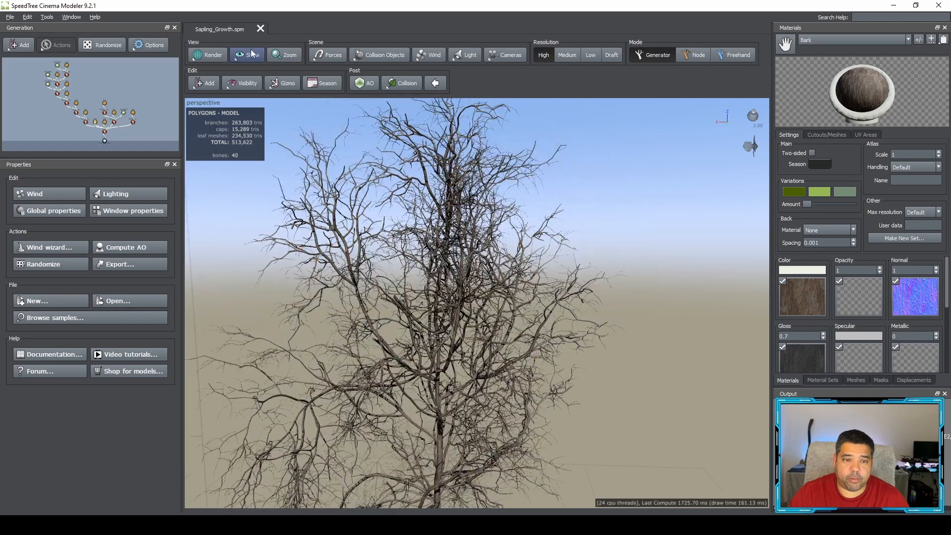
Hide the fronds in the viewport and check the tree from closer up and farther away.
{"action": "left_click", "coordinate": [245, 52]}
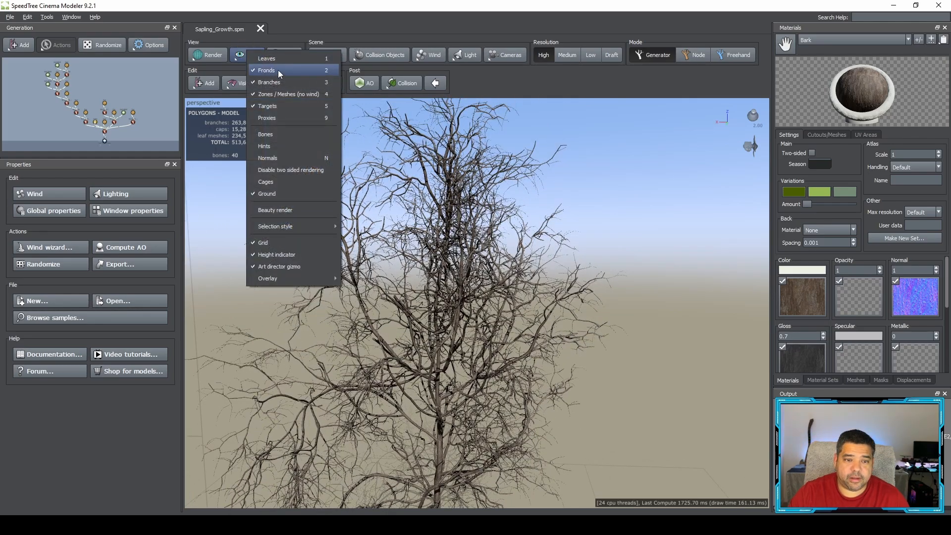
{"action": "left_click", "coordinate": [277, 70]}
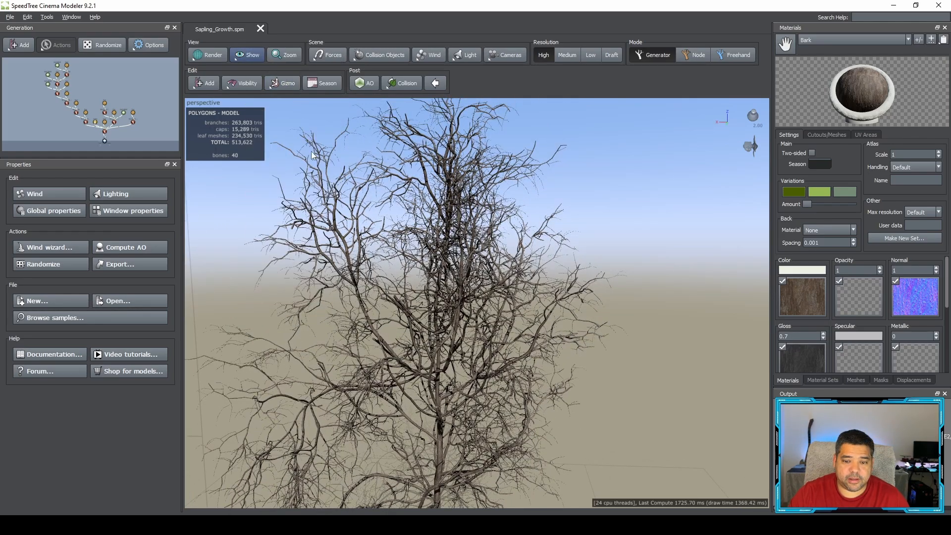
{"action": "scroll", "coordinate": [316, 163], "scroll_direction": "up", "scroll_amount": 2}
{"action": "scroll", "coordinate": [317, 162], "scroll_direction": "down", "scroll_amount": 5}
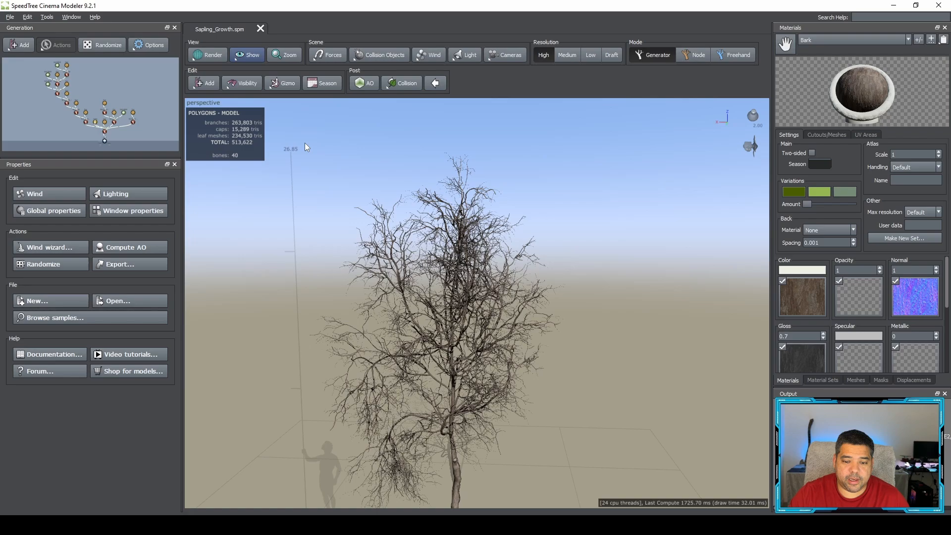
Hide the tree's branches in the viewport and show them again.
{"action": "left_click", "coordinate": [251, 55]}
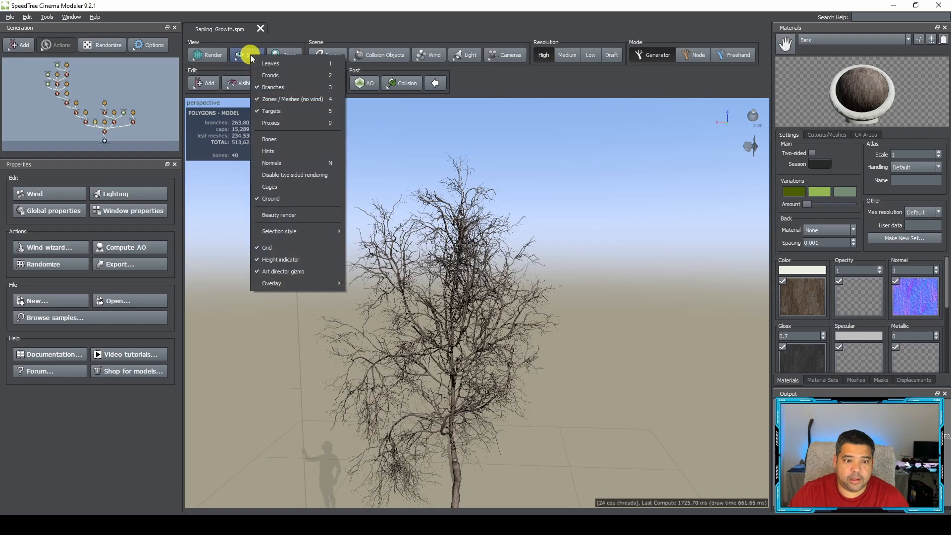
{"action": "left_click", "coordinate": [280, 88]}
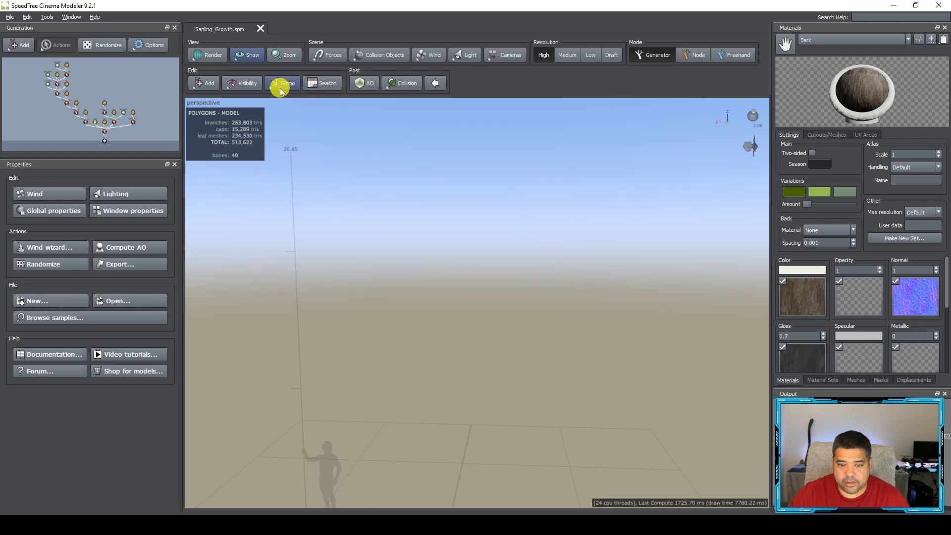
{"action": "left_click", "coordinate": [252, 56]}
{"action": "left_click", "coordinate": [273, 91]}
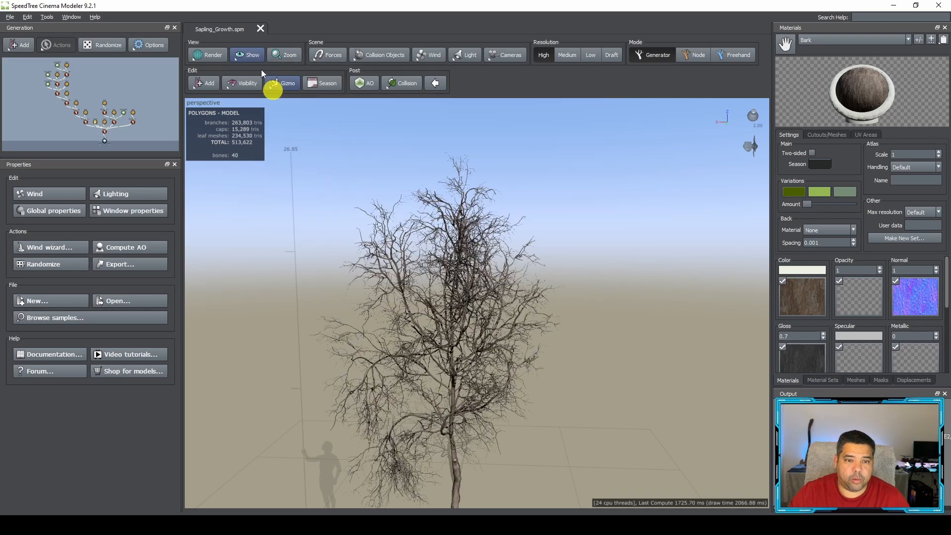
Turn the display of the fronds and leaves back on for the tree.
{"action": "left_click", "coordinate": [250, 55]}
{"action": "left_click", "coordinate": [272, 79]}
{"action": "left_click", "coordinate": [251, 57]}
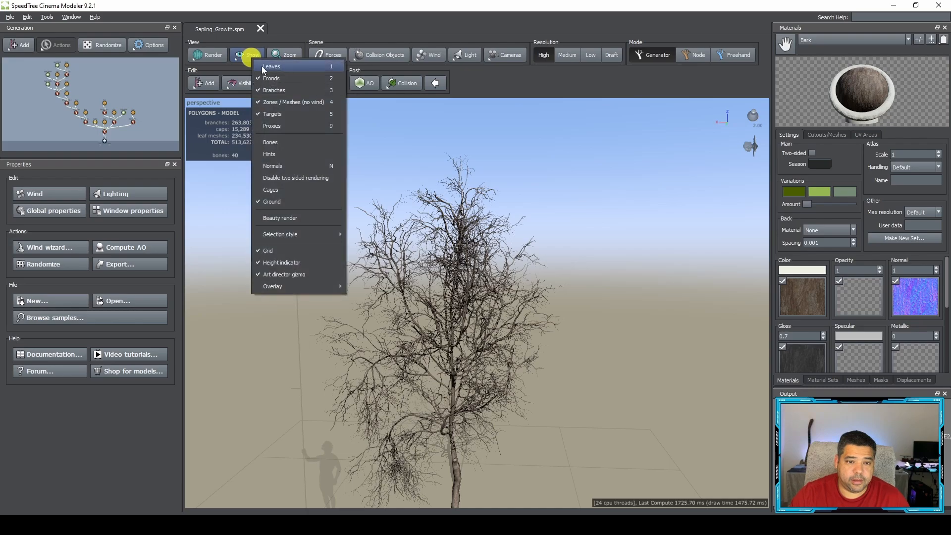
{"action": "left_click", "coordinate": [270, 65]}
Hide the ground grid beneath the tree and show it again.
{"action": "left_click", "coordinate": [244, 59]}
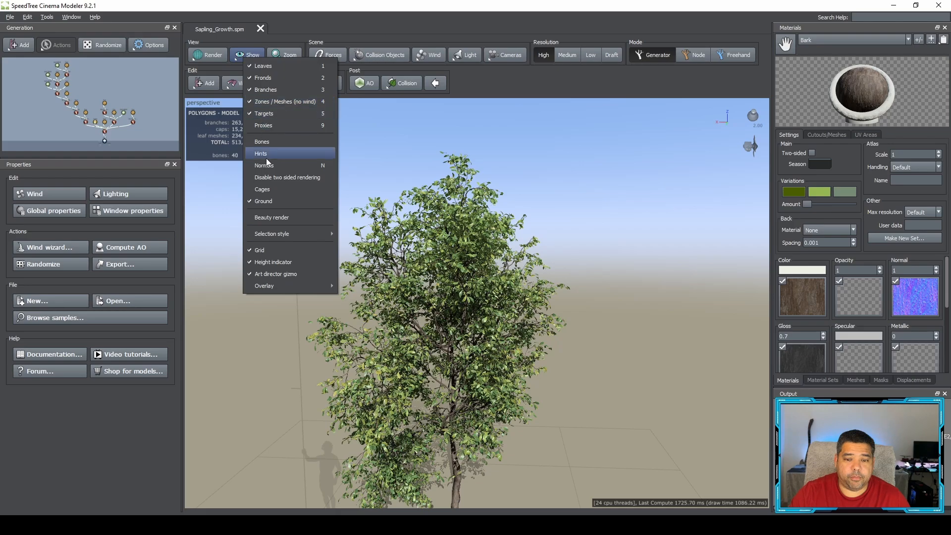
{"action": "middle_click_drag", "start_coordinate": [425, 243], "coordinate": [418, 154]}
{"action": "left_click", "coordinate": [246, 61]}
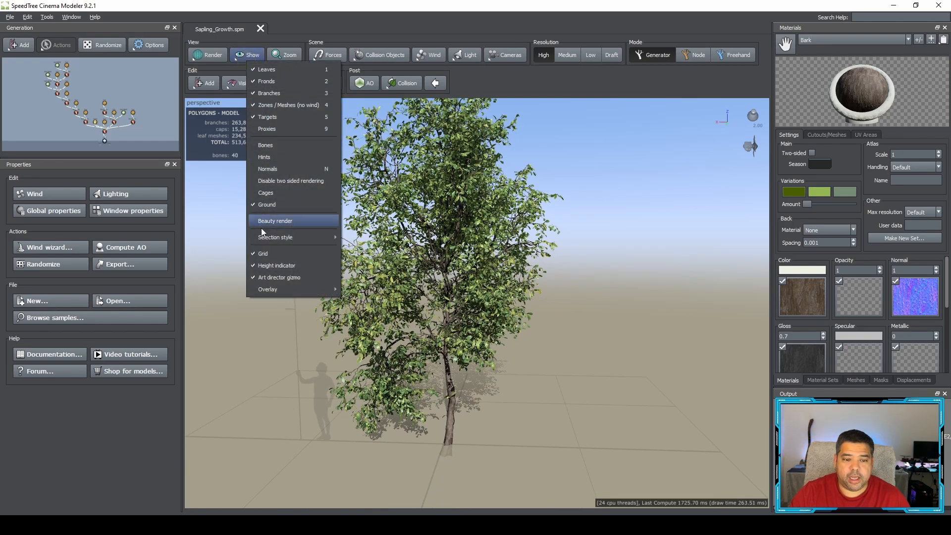
{"action": "left_click", "coordinate": [295, 254]}
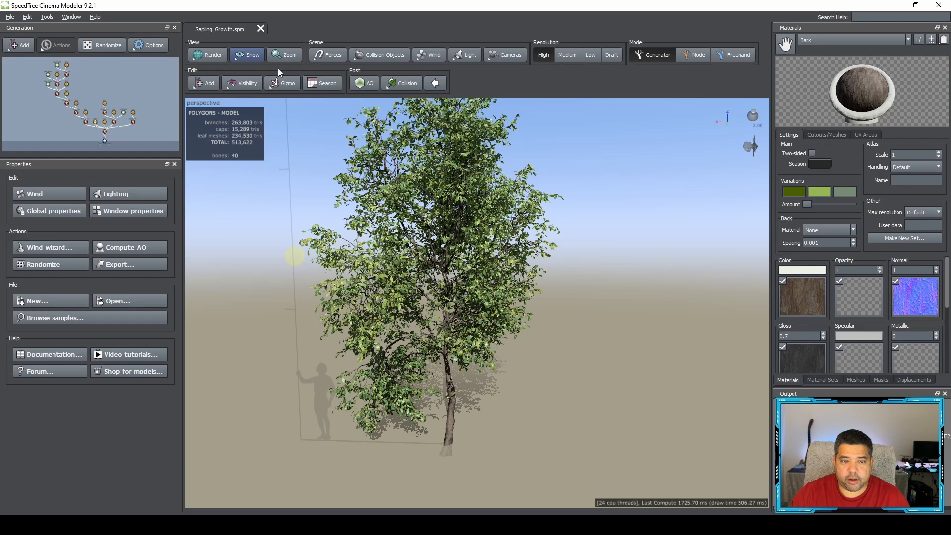
{"action": "left_click", "coordinate": [248, 60]}
{"action": "left_click", "coordinate": [283, 246]}
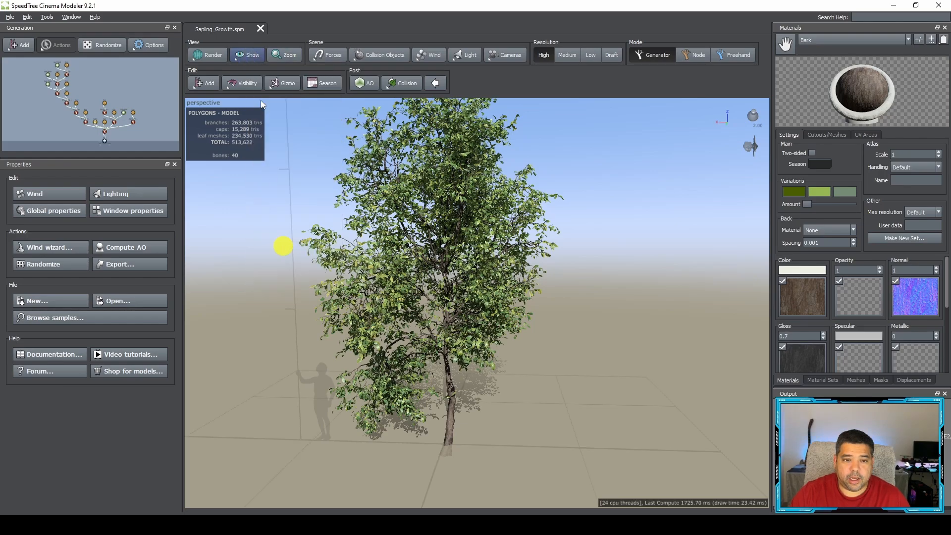
Use the Zoom command to frame the whole tree model and view it at a comfortable distance.
{"action": "left_click", "coordinate": [244, 54]}
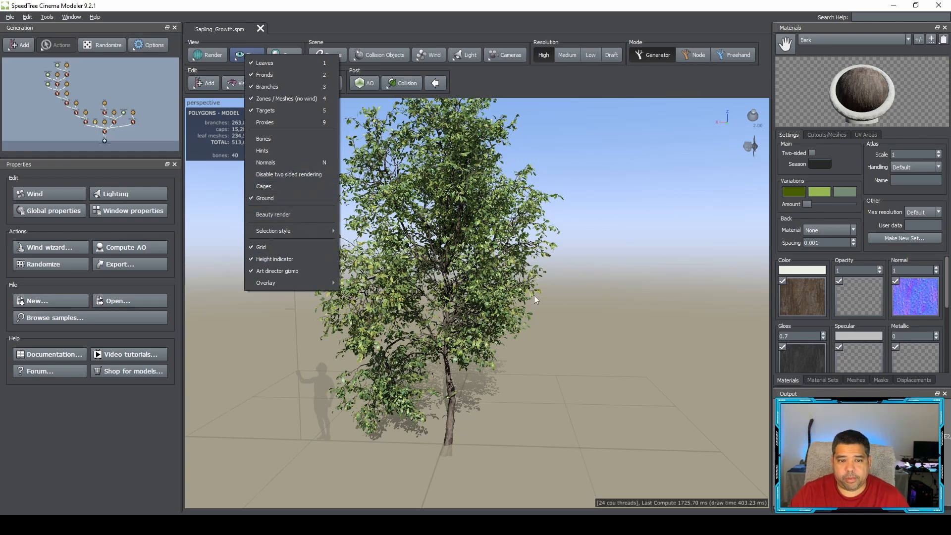
{"action": "middle_click_drag", "start_coordinate": [585, 299], "coordinate": [578, 314]}
{"action": "scroll", "coordinate": [568, 316], "scroll_direction": "up", "scroll_amount": 1}
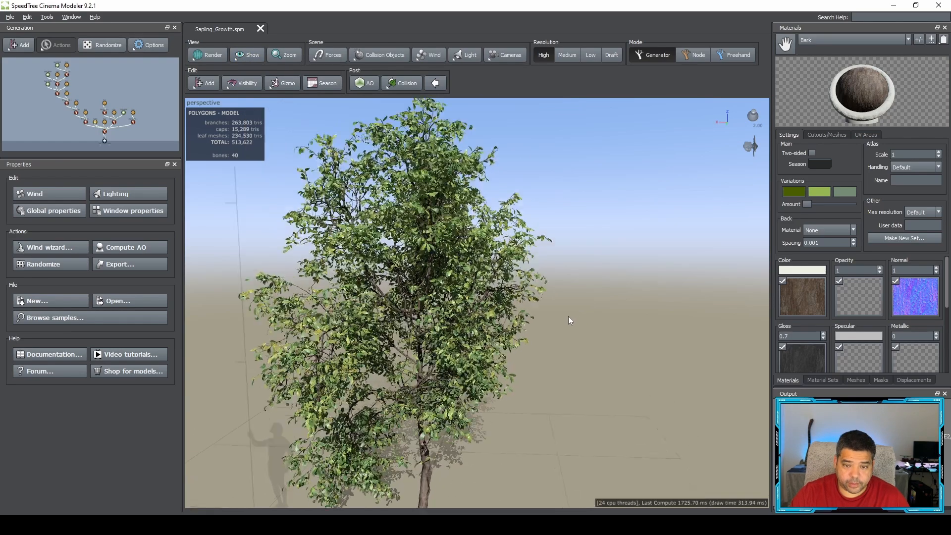
{"action": "scroll", "coordinate": [569, 316], "scroll_direction": "down", "scroll_amount": 1}
{"action": "left_click", "coordinate": [281, 52]}
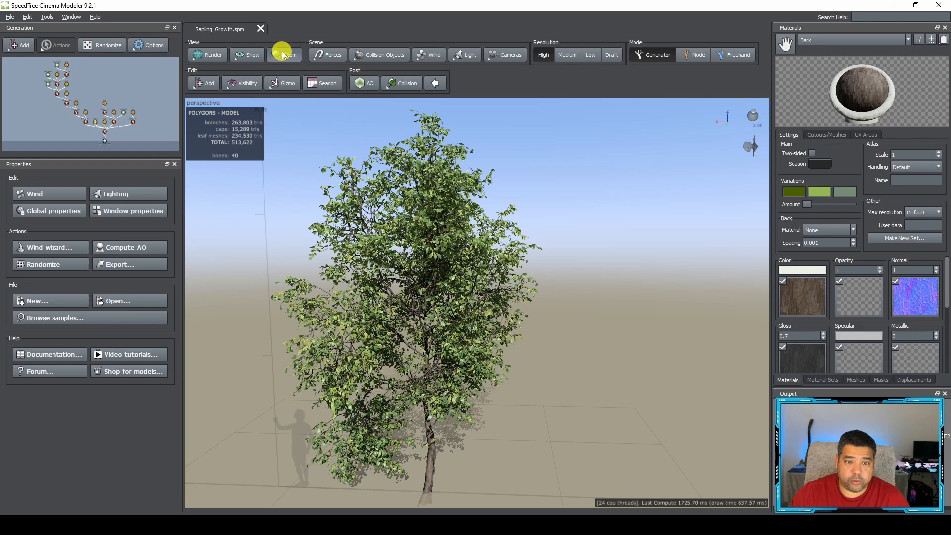
{"action": "scroll", "coordinate": [481, 290], "scroll_direction": "up", "scroll_amount": 2}
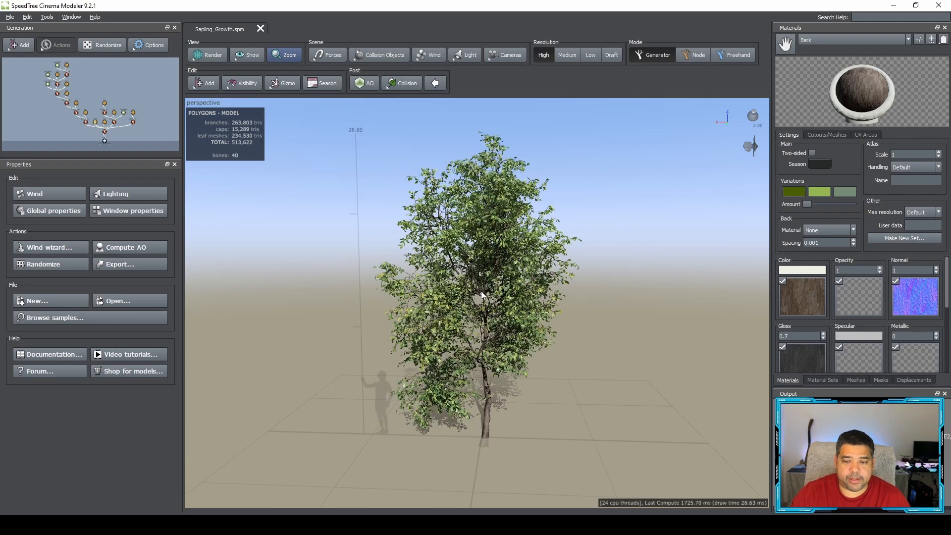
{"action": "left_click", "coordinate": [287, 52]}
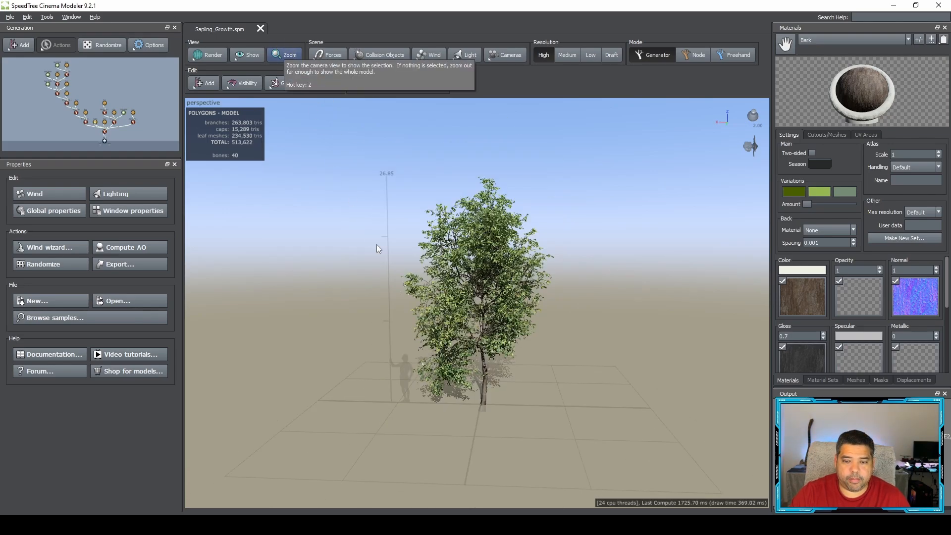
{"action": "scroll", "coordinate": [423, 271], "scroll_direction": "down", "scroll_amount": 3}
{"action": "scroll", "coordinate": [413, 278], "scroll_direction": "up", "scroll_amount": 3}
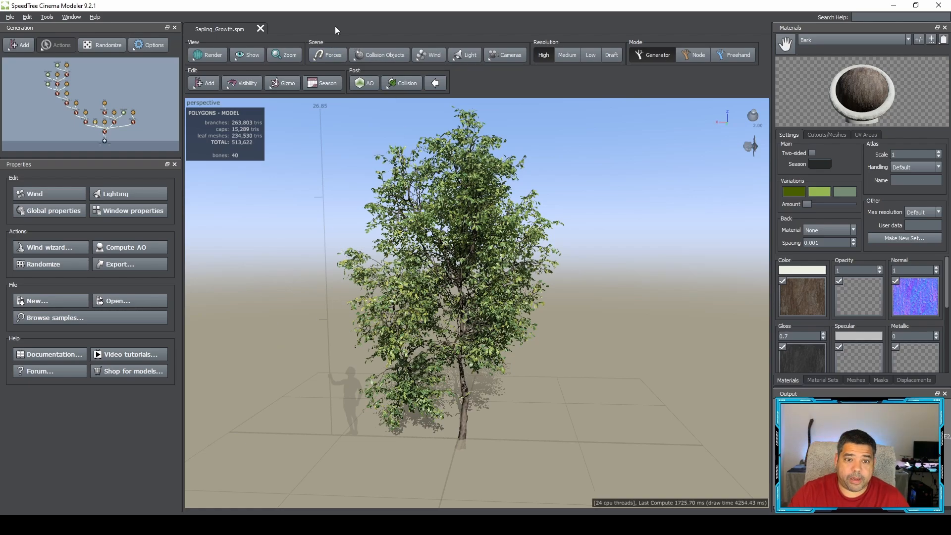
Add a Magnet force to the scene.
{"action": "left_click", "coordinate": [331, 57]}
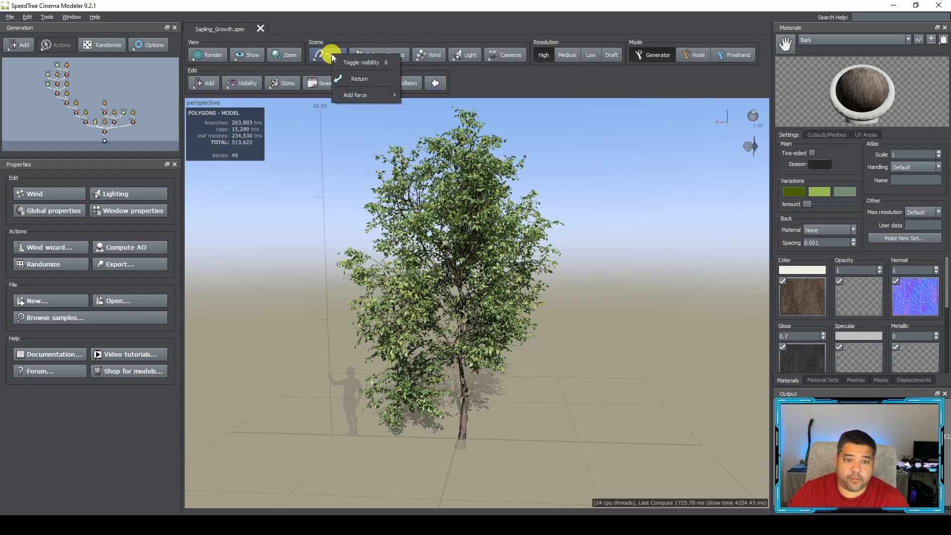
{"action": "mouse_move", "coordinate": [378, 98]}
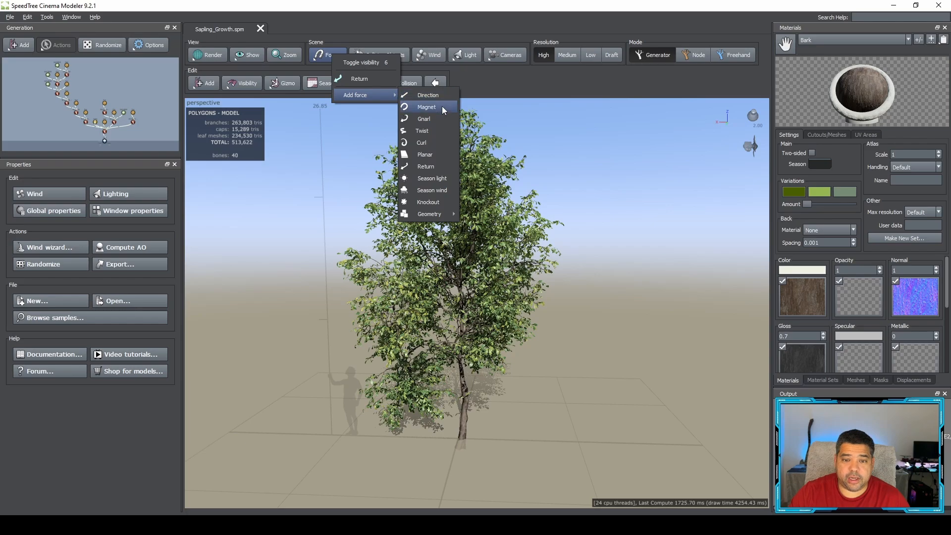
{"action": "mouse_move", "coordinate": [435, 223]}
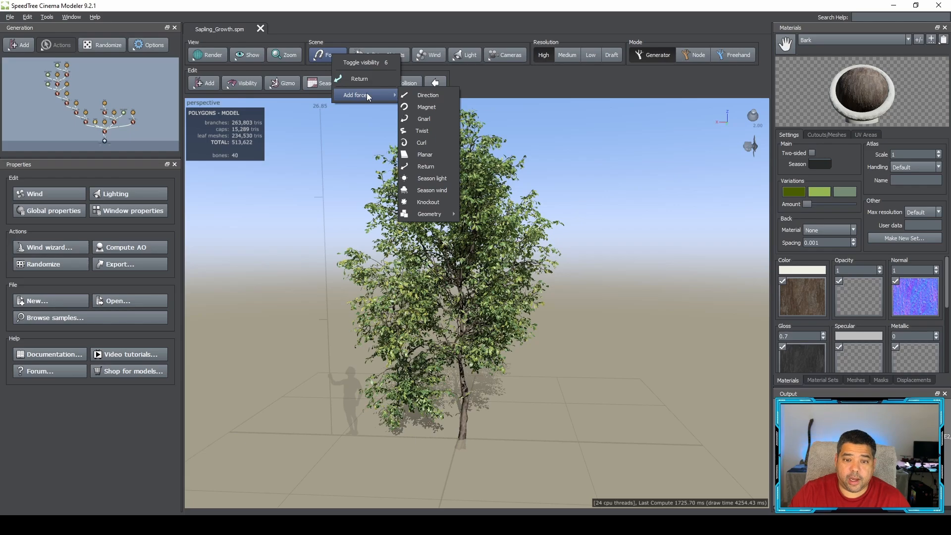
{"action": "left_click", "coordinate": [431, 107]}
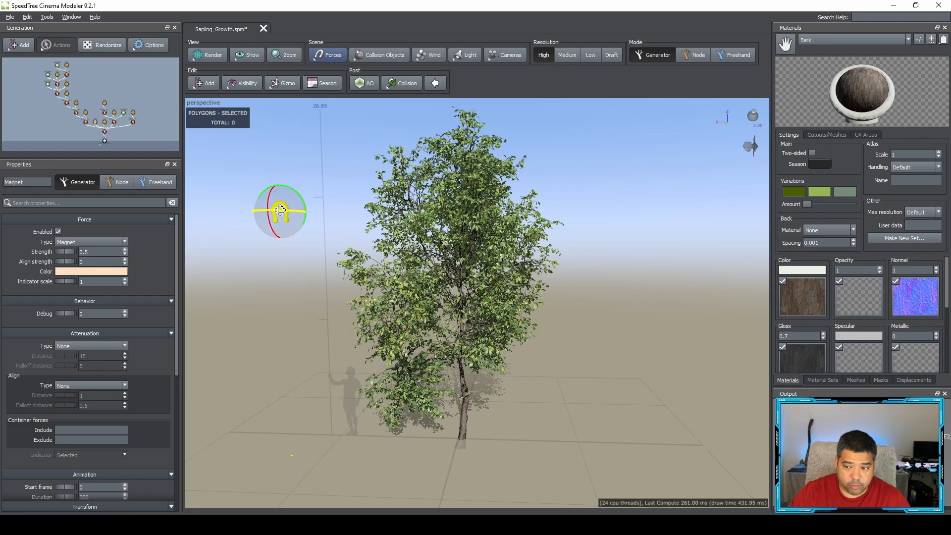
Switch the magnet's manipulator to translation and move the magnet next to the left side of the tree's crown.
{"action": "right_click", "coordinate": [280, 210]}
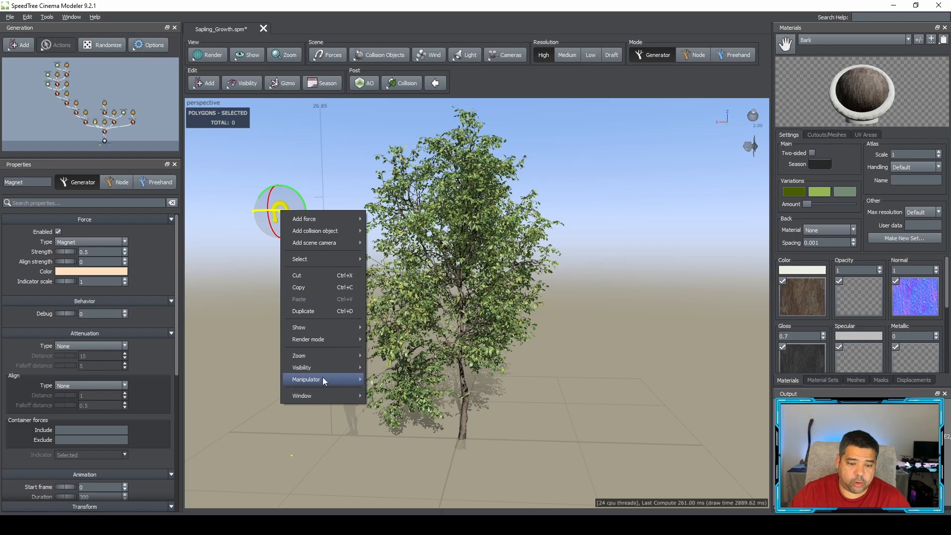
{"action": "mouse_move", "coordinate": [323, 379]}
{"action": "left_click", "coordinate": [395, 378]}
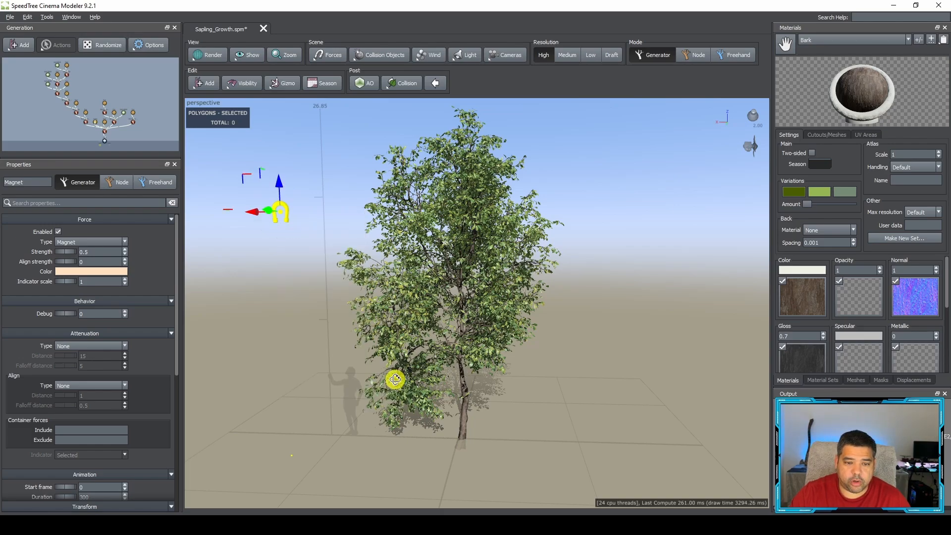
{"action": "left_click_drag", "start_coordinate": [255, 213], "coordinate": [341, 236]}
{"action": "middle_click_drag", "start_coordinate": [552, 262], "coordinate": [541, 285]}
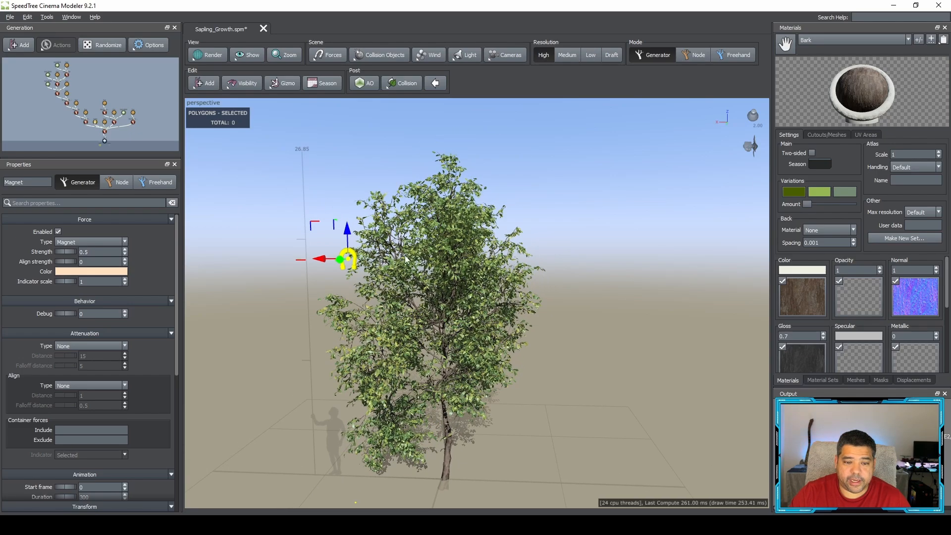
{"action": "mouse_move", "coordinate": [321, 258]}
{"action": "left_mouse_down"}
{"action": "mouse_move", "coordinate": [297, 256]}
{"action": "mouse_move", "coordinate": [324, 264]}
{"action": "left_mouse_up"}
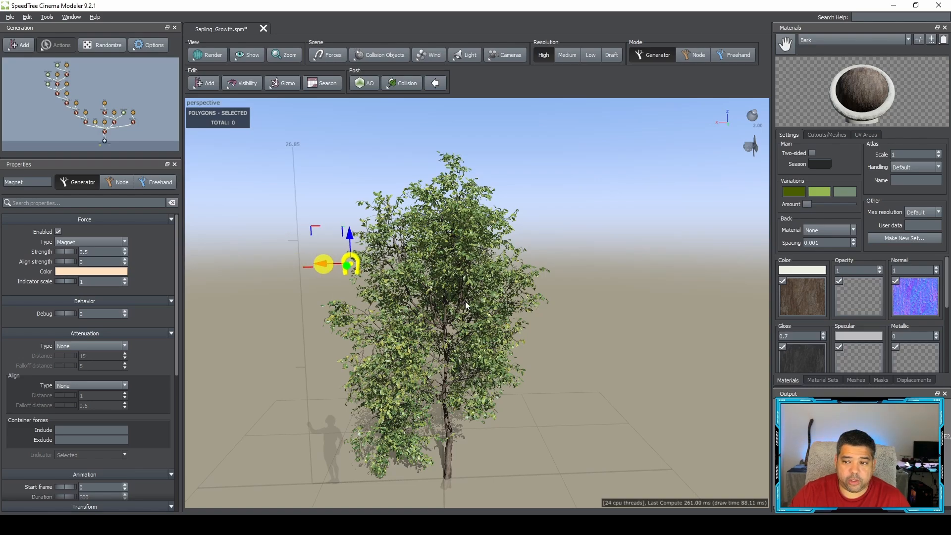
{"action": "middle_click_drag", "start_coordinate": [465, 301], "coordinate": [462, 290]}
{"action": "left_click", "coordinate": [318, 226]}
{"action": "middle_click_drag", "start_coordinate": [430, 239], "coordinate": [427, 251]}
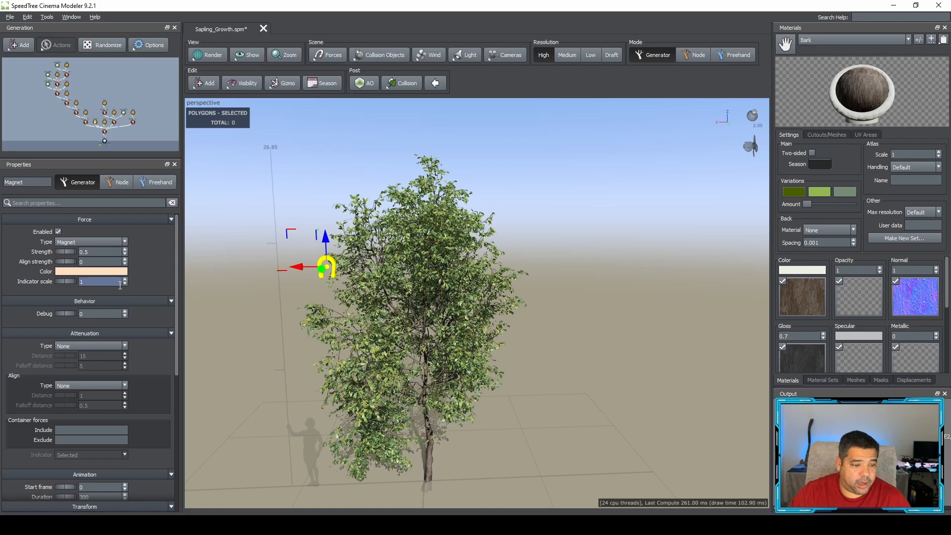
{"action": "scroll", "coordinate": [141, 291], "scroll_direction": "down", "scroll_amount": 6}
{"action": "scroll", "coordinate": [140, 291], "scroll_direction": "up", "scroll_amount": 6}
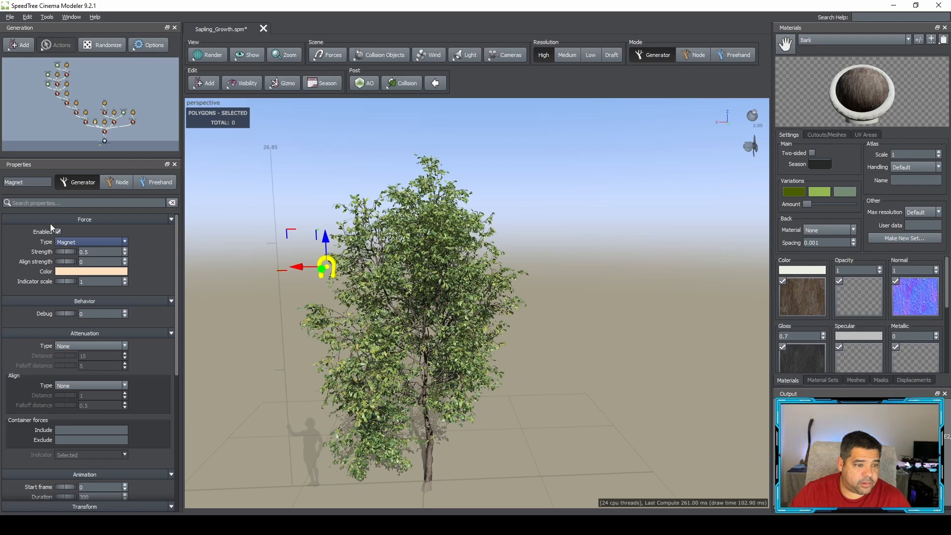
{"action": "left_click", "coordinate": [105, 144]}
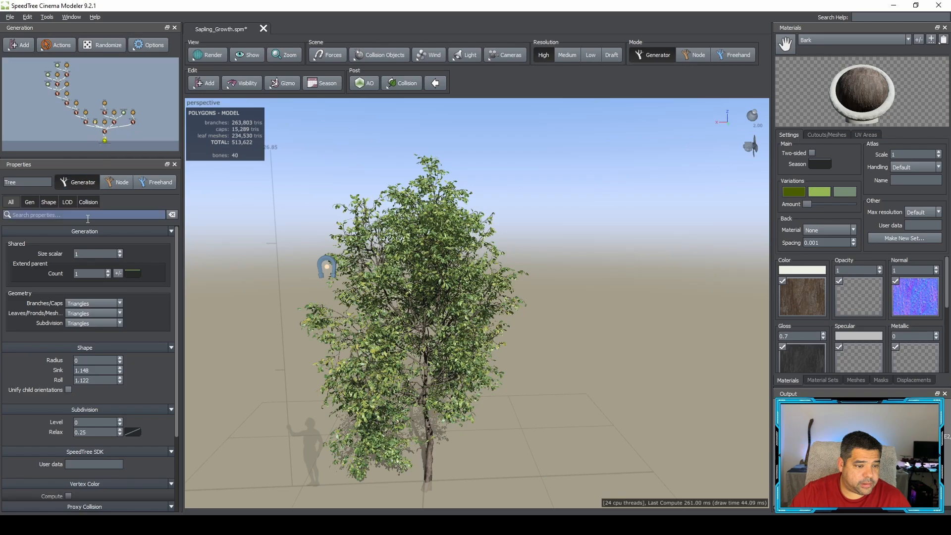
{"action": "left_click", "coordinate": [523, 304]}
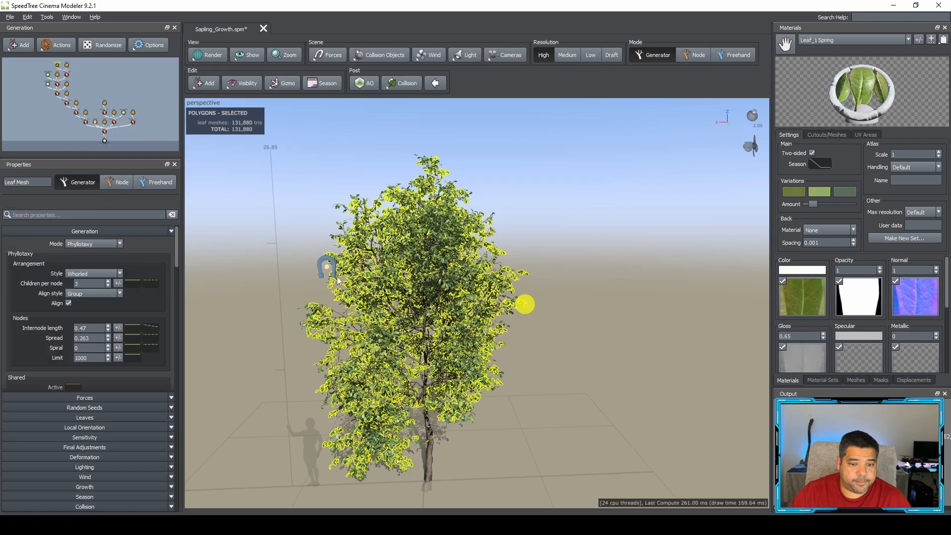
Reselect the magnet force, shift it outward from the left side of the tree's crown, and set its Strength to 5.79.
{"action": "left_click", "coordinate": [316, 265]}
{"action": "left_click", "coordinate": [322, 262]}
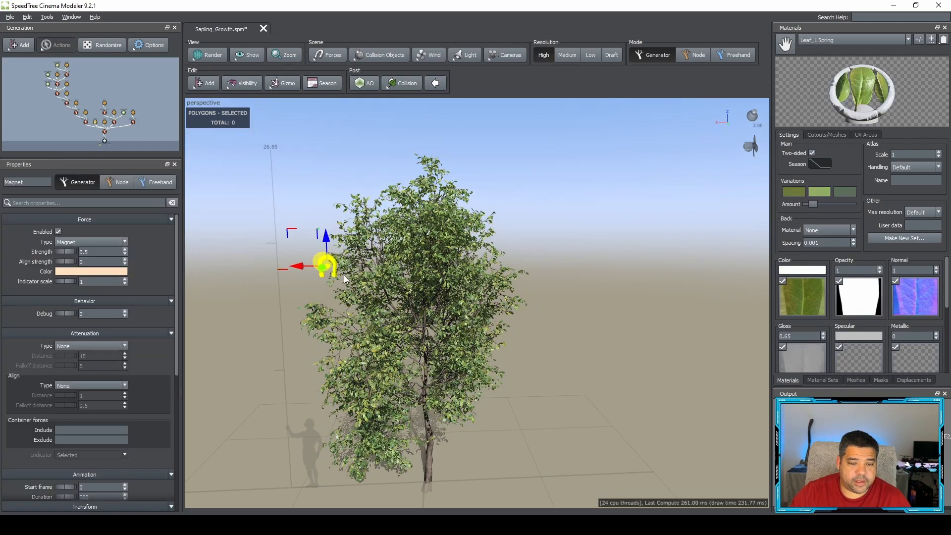
{"action": "left_click_drag", "start_coordinate": [442, 285], "coordinate": [413, 321]}
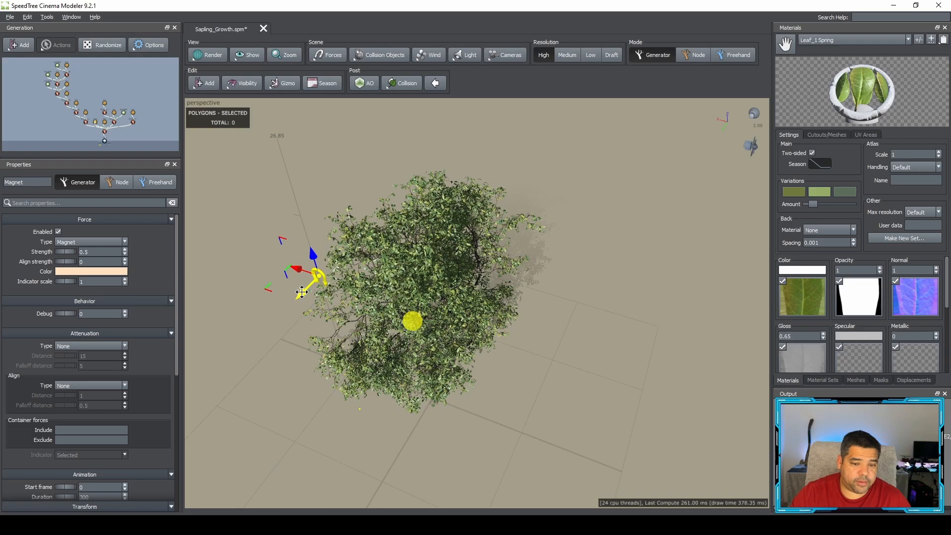
{"action": "left_click_drag", "start_coordinate": [303, 290], "coordinate": [344, 253]}
{"action": "left_click_drag", "start_coordinate": [403, 283], "coordinate": [481, 316]}
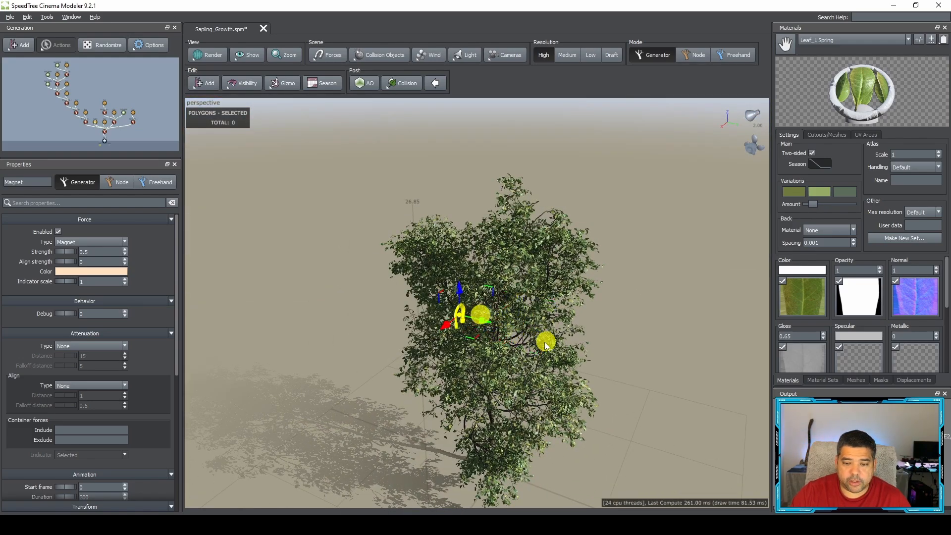
{"action": "left_click_drag", "start_coordinate": [545, 339], "coordinate": [496, 320]}
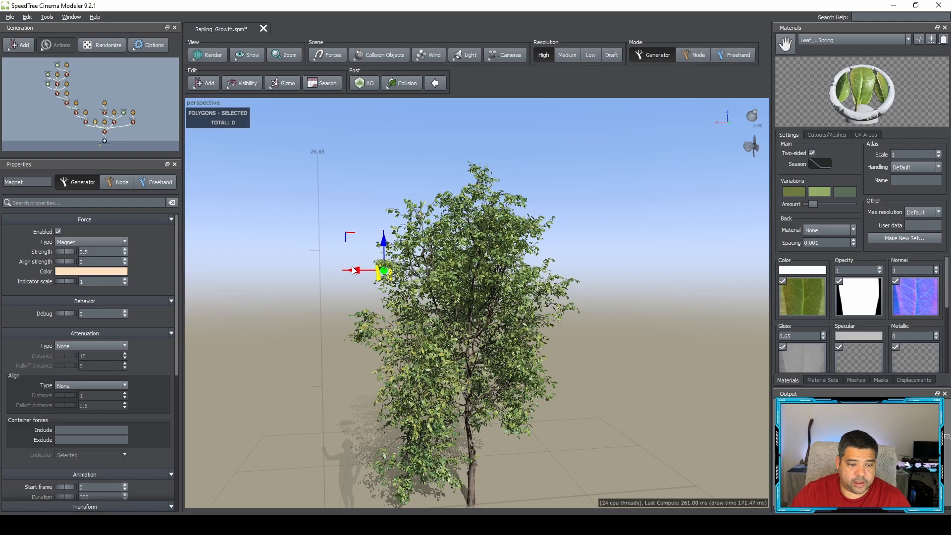
{"action": "left_click_drag", "start_coordinate": [353, 270], "coordinate": [339, 268]}
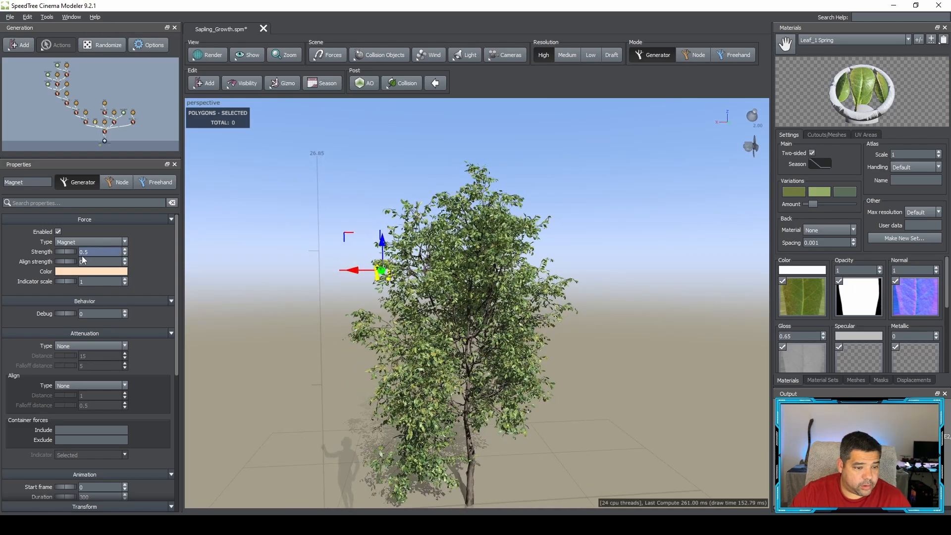
{"action": "left_click_drag", "start_coordinate": [67, 251], "coordinate": [273, 276]}
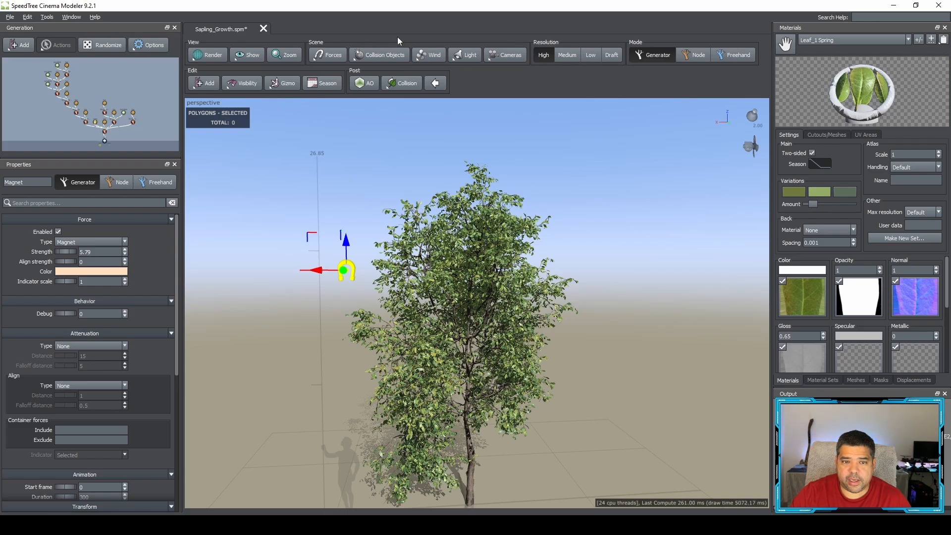
{"action": "left_click", "coordinate": [328, 46]}
{"action": "left_click", "coordinate": [328, 53]}
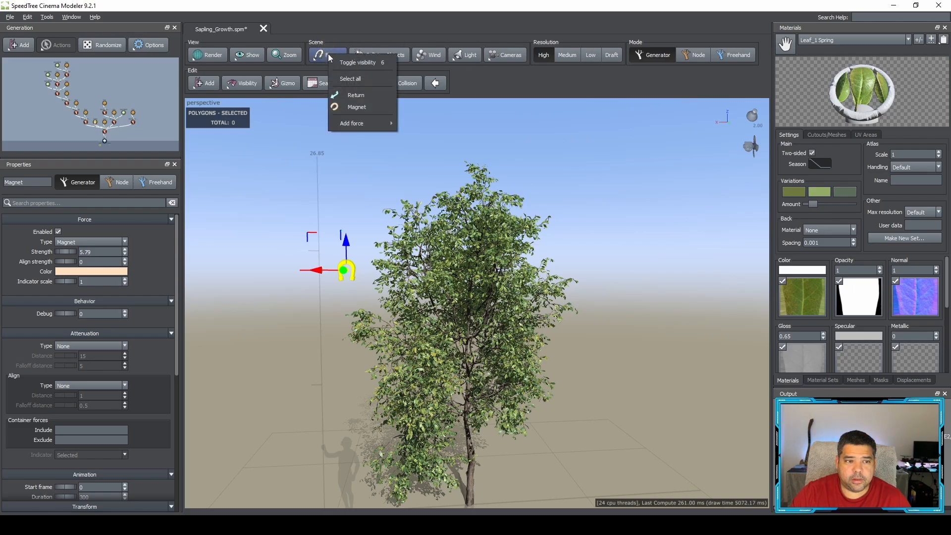
{"action": "left_click", "coordinate": [328, 54]}
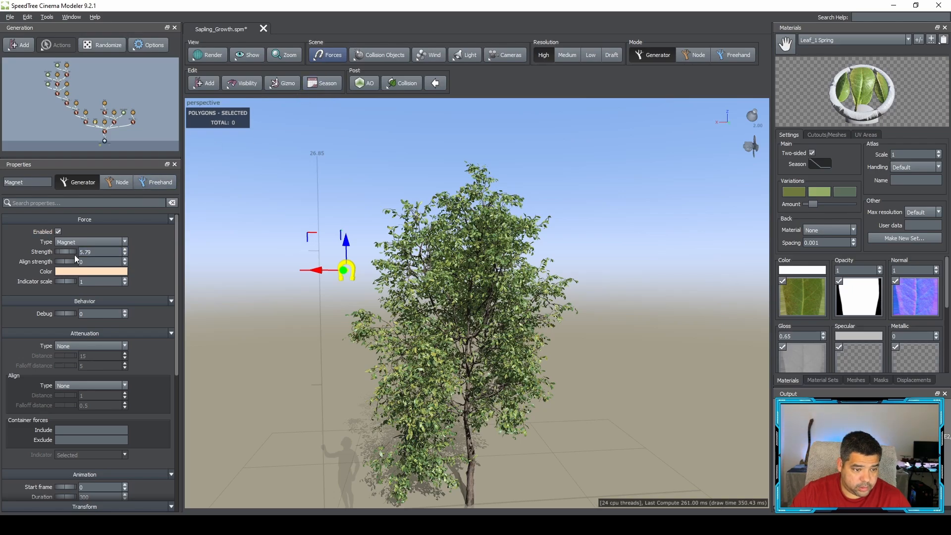
{"action": "left_click", "coordinate": [80, 243]}
{"action": "left_click", "coordinate": [80, 244]}
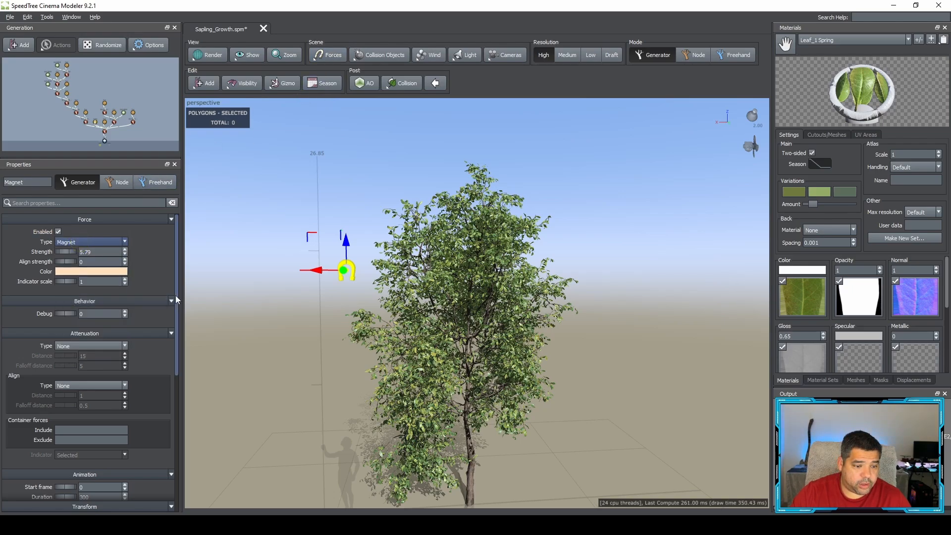
Select the Trunk generator and enable the Magnet force for it in its Forces properties.
{"action": "scroll", "coordinate": [105, 119], "scroll_direction": "up", "scroll_amount": 5}
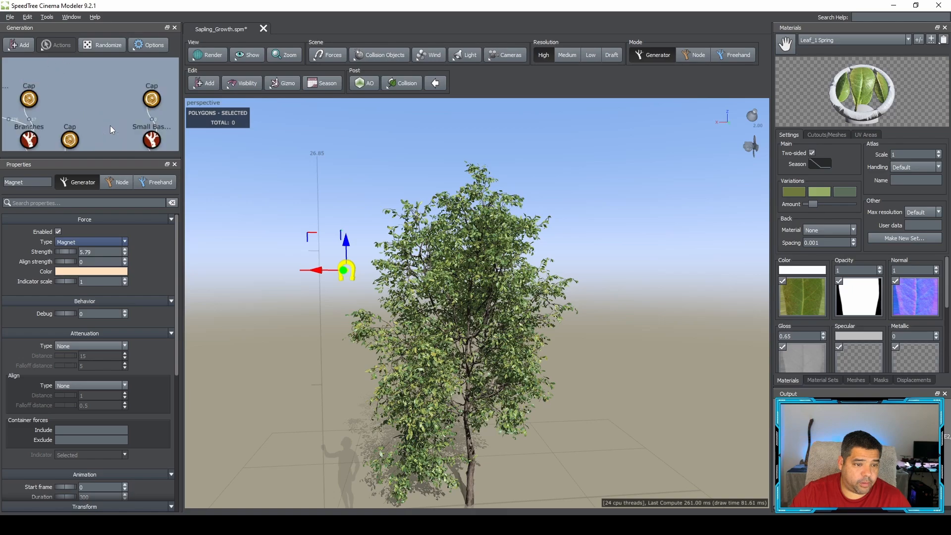
{"action": "scroll", "coordinate": [133, 133], "scroll_direction": "down", "scroll_amount": 6}
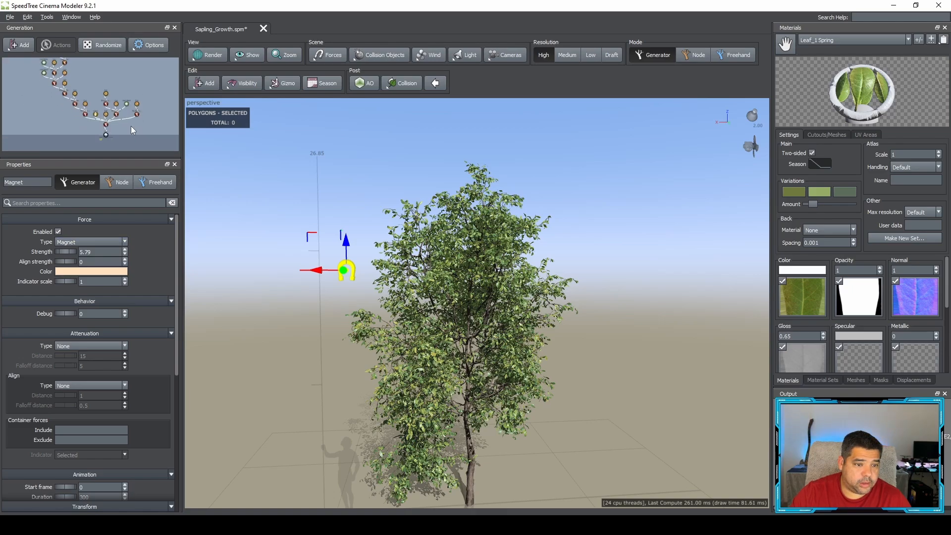
{"action": "left_click", "coordinate": [105, 123]}
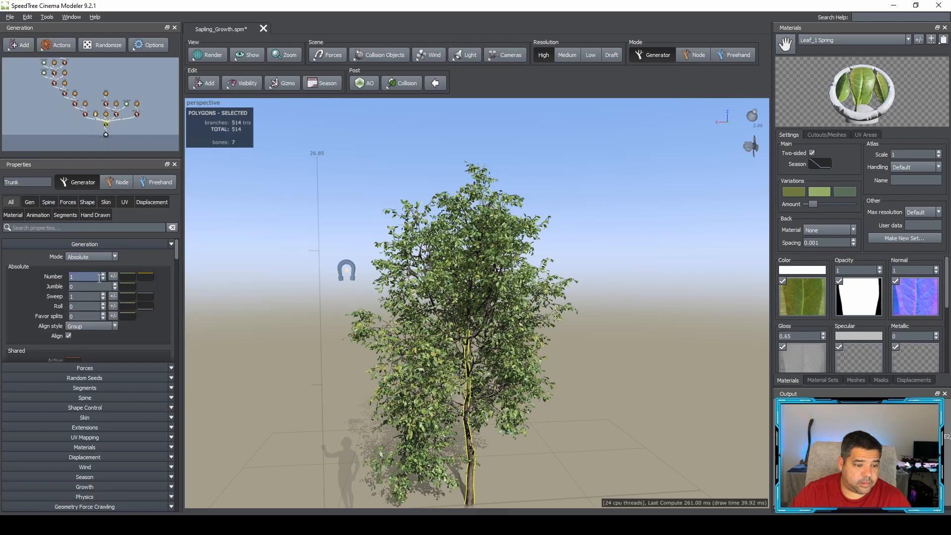
{"action": "left_click", "coordinate": [121, 372]}
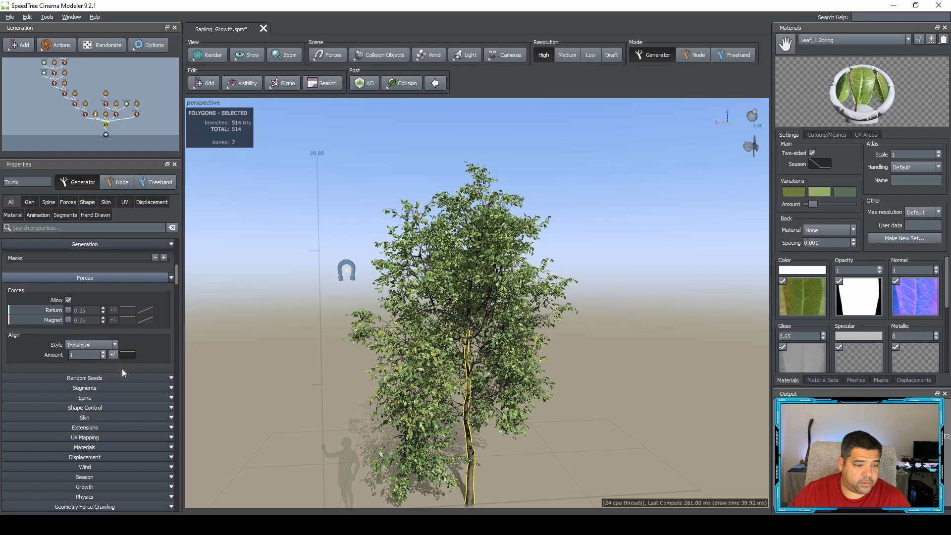
{"action": "left_click", "coordinate": [68, 320]}
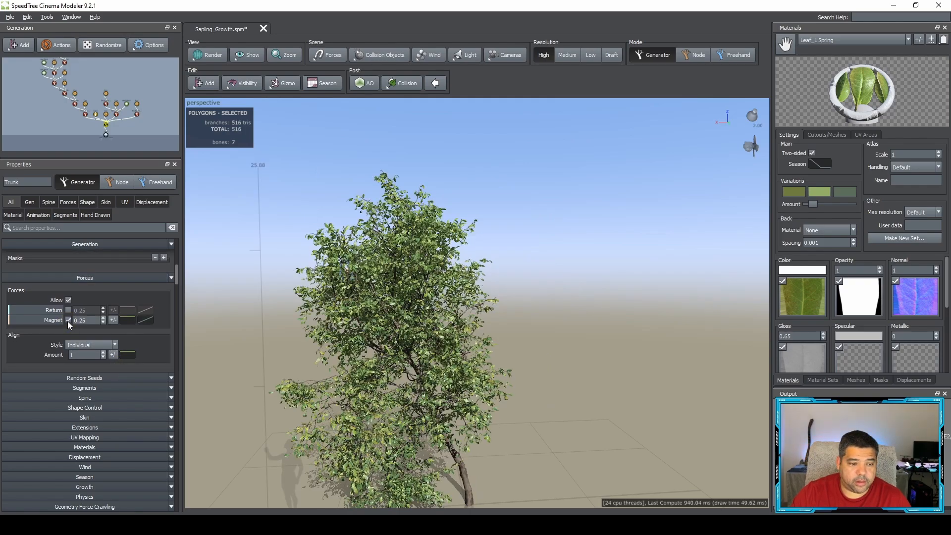
Clear the selection and examine the tree's shape and the Trunk generator in the generation graph.
{"action": "left_click", "coordinate": [340, 268]}
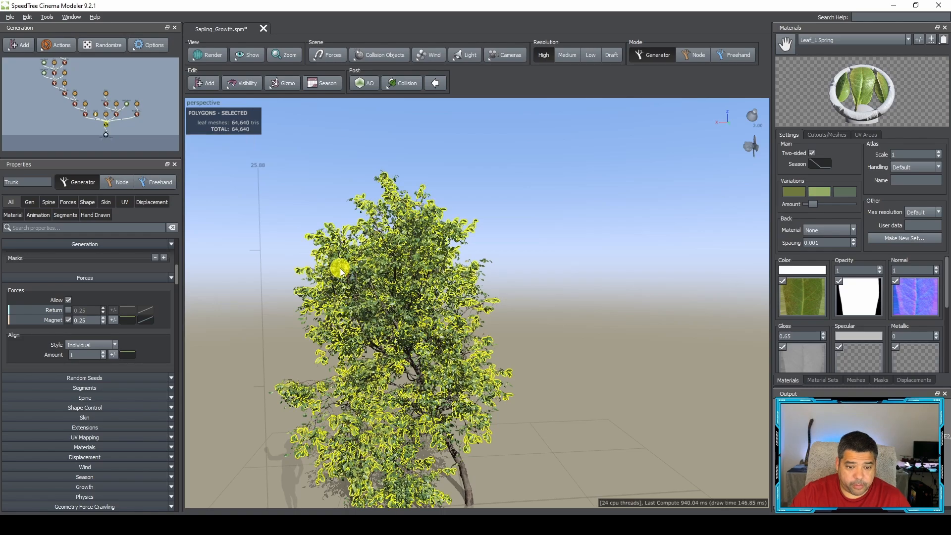
{"action": "left_click", "coordinate": [571, 297]}
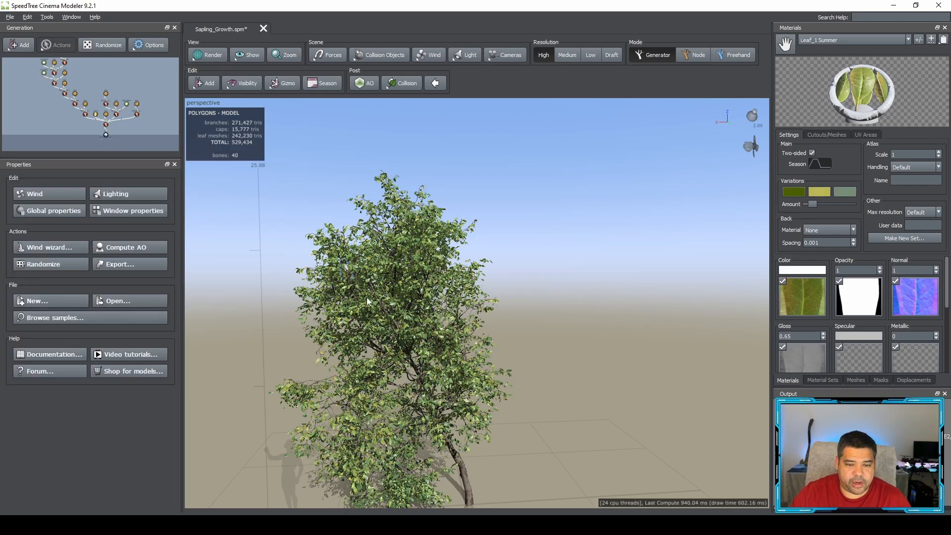
{"action": "left_click_drag", "start_coordinate": [474, 300], "coordinate": [488, 283]}
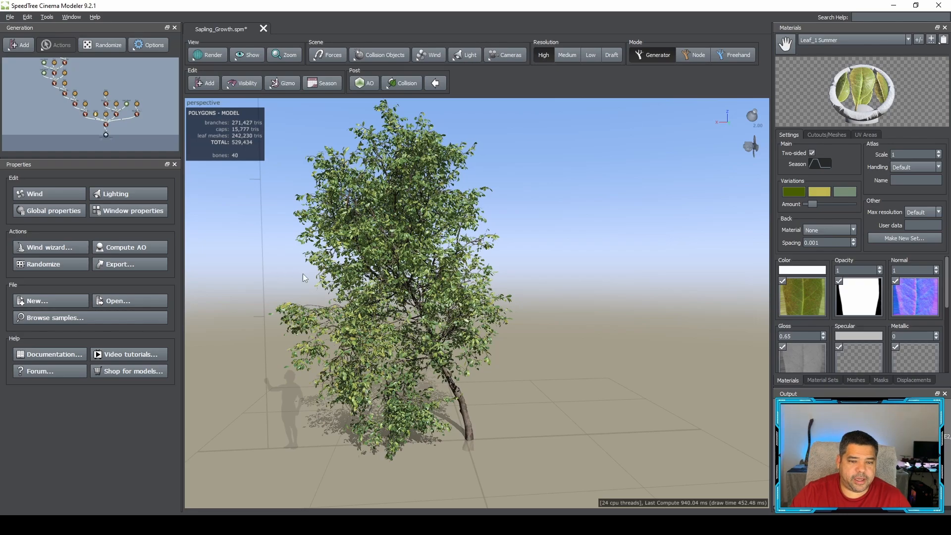
{"action": "scroll", "coordinate": [97, 128], "scroll_direction": "up", "scroll_amount": 3}
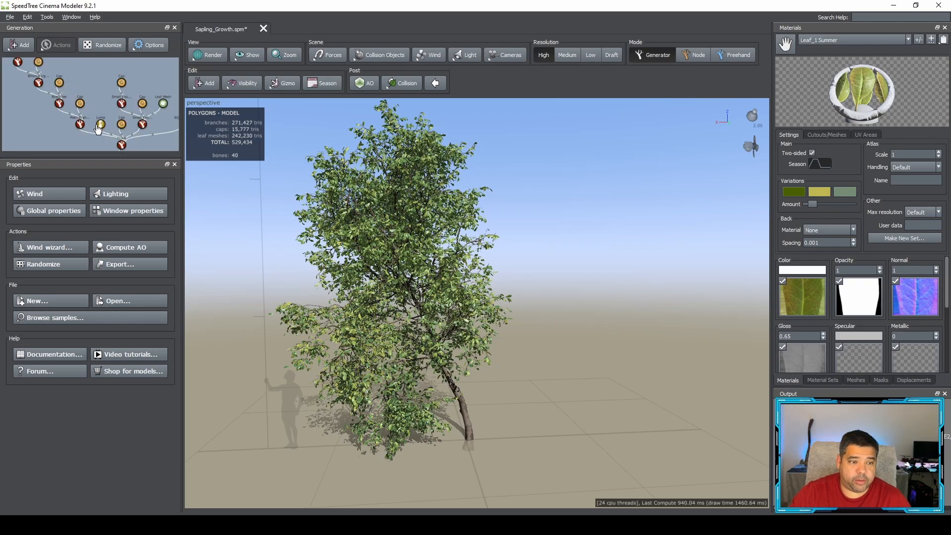
{"action": "middle_click_drag", "start_coordinate": [105, 117], "coordinate": [81, 74]}
{"action": "scroll", "coordinate": [111, 113], "scroll_direction": "up", "scroll_amount": 1}
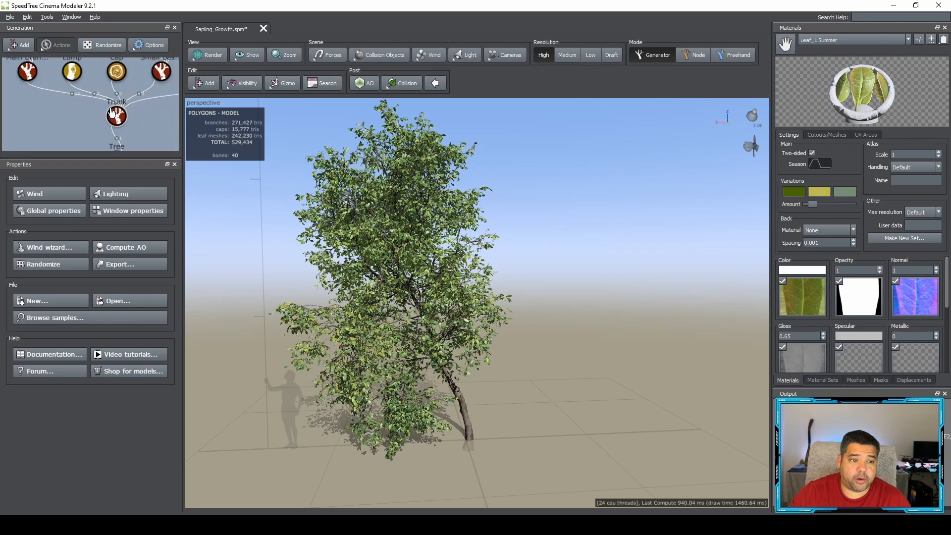
{"action": "scroll", "coordinate": [111, 113], "scroll_direction": "down", "scroll_amount": 2}
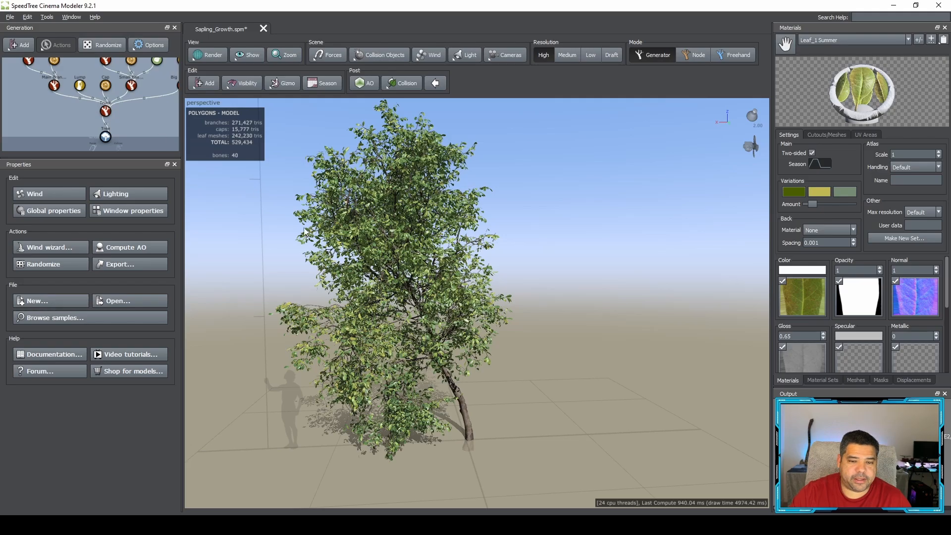
Select the magnet and raise it beside the upper crown, to about X 11.6 and Z 22.19.
{"action": "mouse_move", "coordinate": [313, 278]}
{"action": "left_mouse_down"}
{"action": "mouse_move", "coordinate": [322, 269]}
{"action": "mouse_move", "coordinate": [371, 273]}
{"action": "left_mouse_up"}
{"action": "left_click", "coordinate": [515, 186]}
{"action": "left_click_drag", "start_coordinate": [611, 248], "coordinate": [521, 245]}
{"action": "mouse_move", "coordinate": [319, 198]}
{"action": "left_mouse_down"}
{"action": "mouse_move", "coordinate": [303, 191]}
{"action": "mouse_move", "coordinate": [319, 206]}
{"action": "mouse_move", "coordinate": [276, 208]}
{"action": "mouse_move", "coordinate": [300, 189]}
{"action": "mouse_move", "coordinate": [296, 129]}
{"action": "left_mouse_up"}
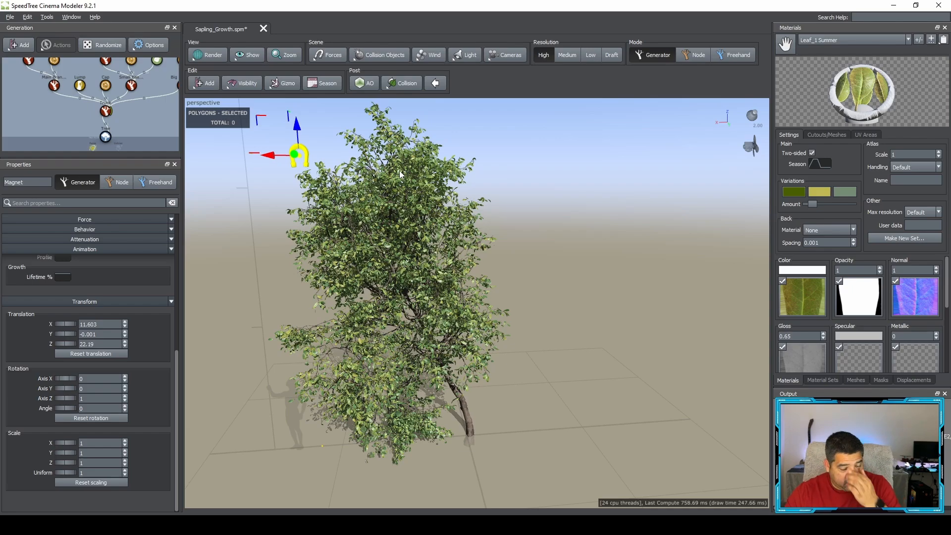
Delete the magnet force from the scene.
{"action": "left_click_drag", "start_coordinate": [557, 301], "coordinate": [553, 274]}
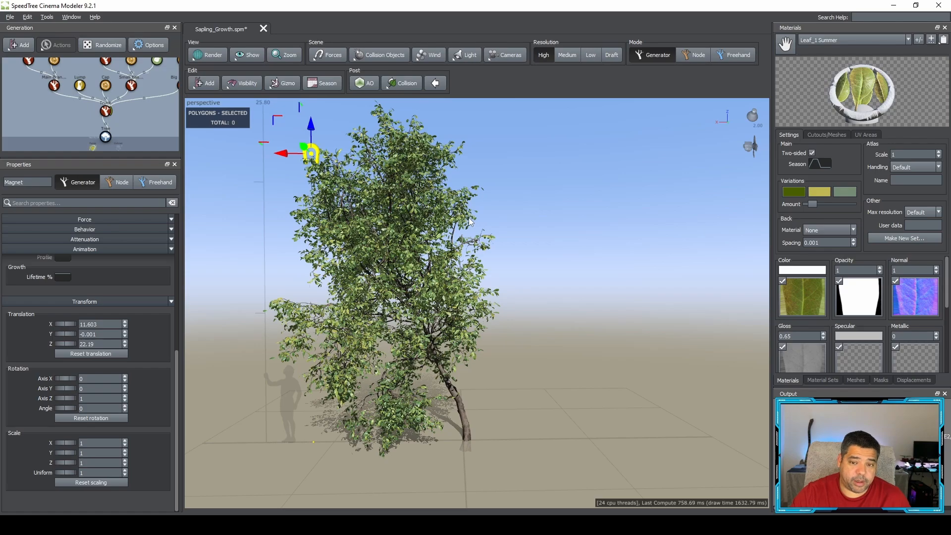
{"action": "middle_click_drag", "start_coordinate": [469, 218], "coordinate": [475, 227]}
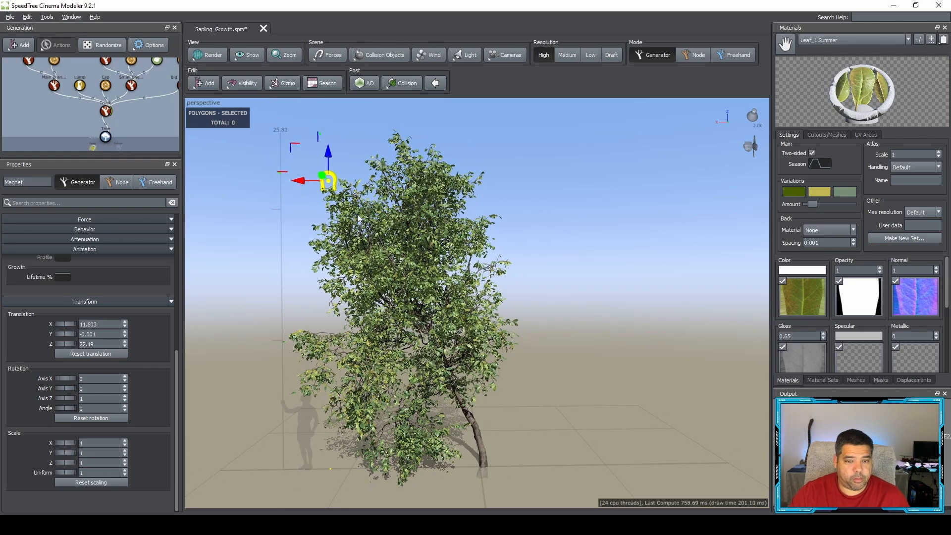
{"action": "key", "text": "Delete"}
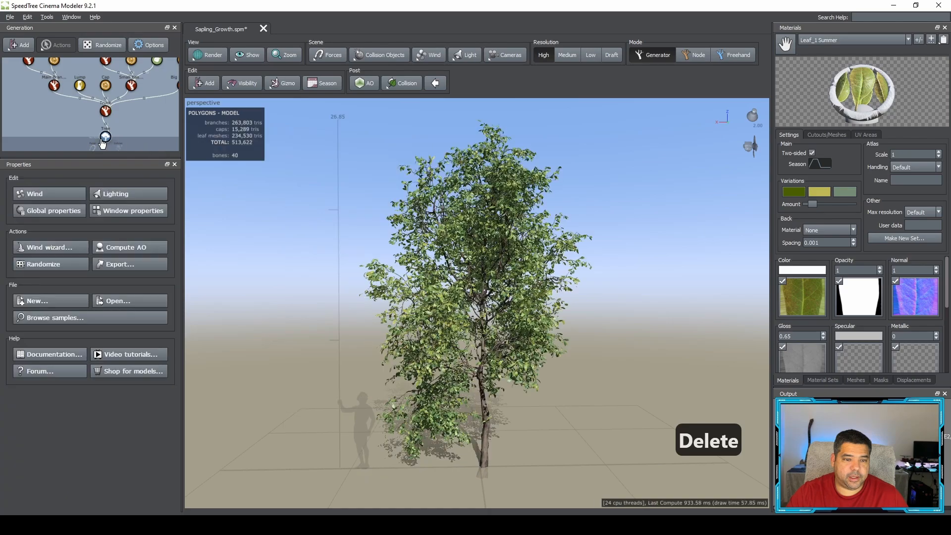
{"action": "middle_click_drag", "start_coordinate": [552, 249], "coordinate": [535, 249]}
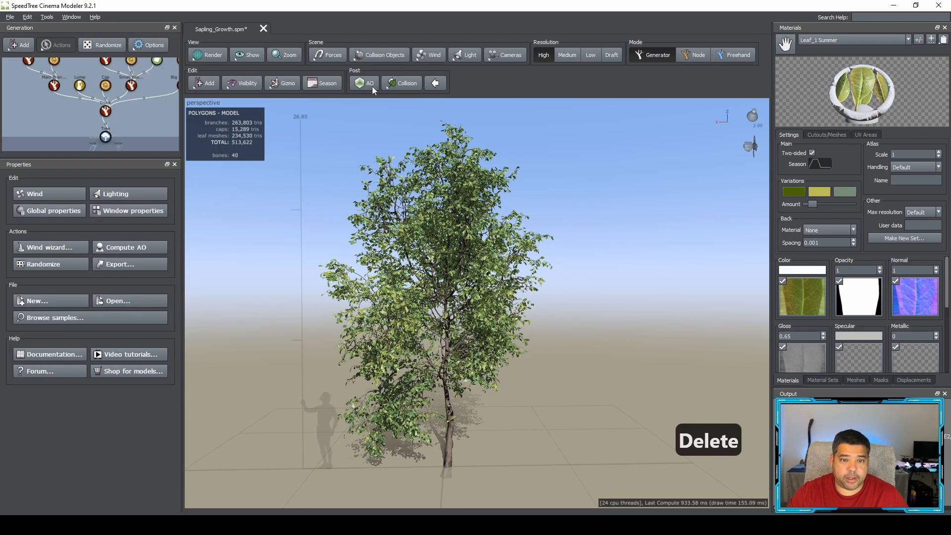
{"action": "left_click", "coordinate": [324, 55]}
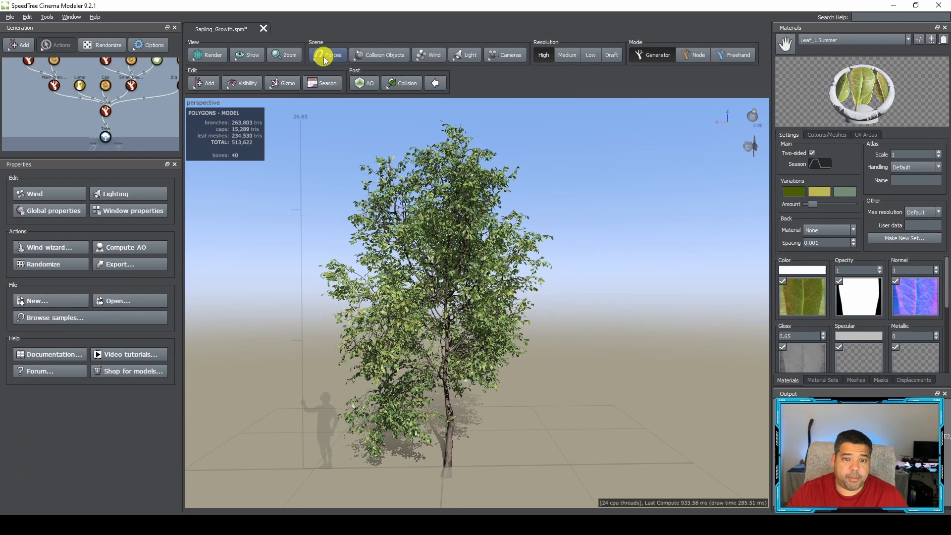
{"action": "left_click", "coordinate": [396, 36]}
{"action": "left_click", "coordinate": [383, 55]}
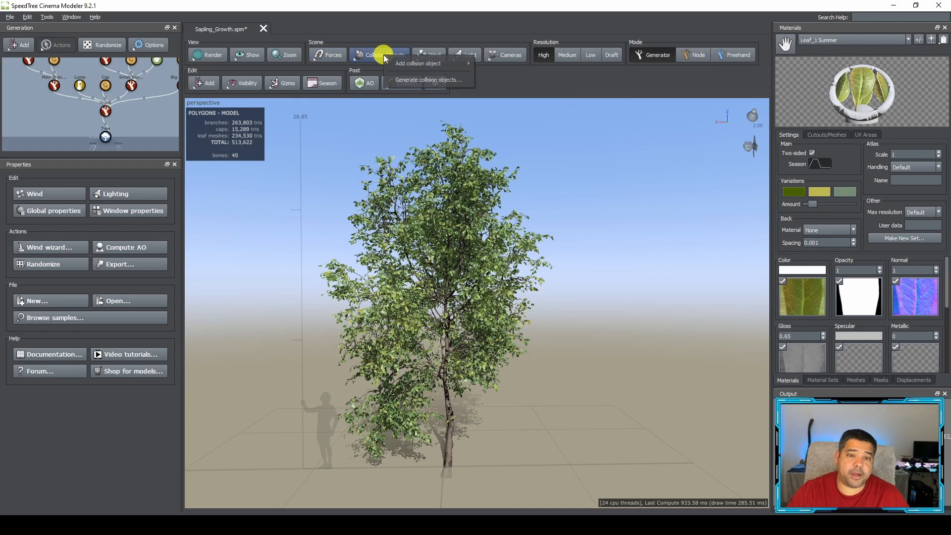
{"action": "left_click", "coordinate": [388, 38]}
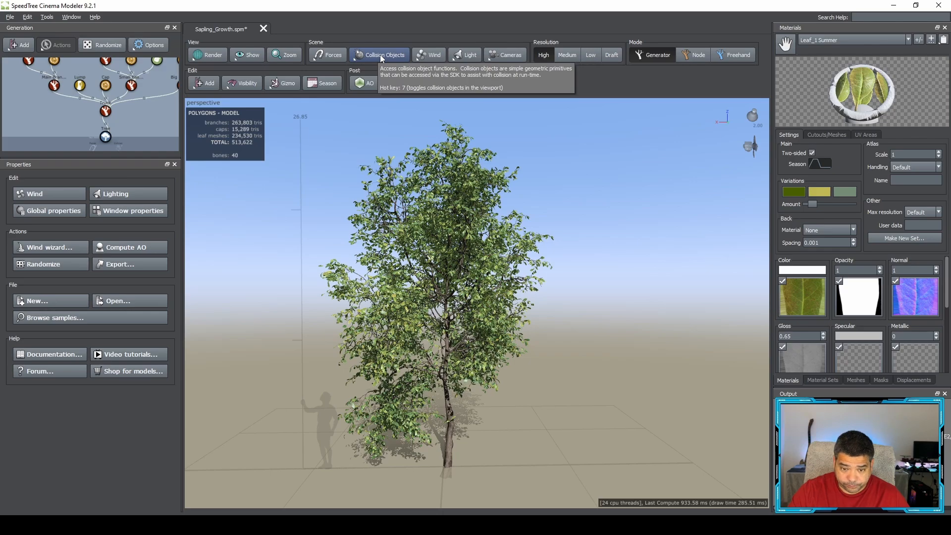
{"action": "left_click", "coordinate": [379, 55]}
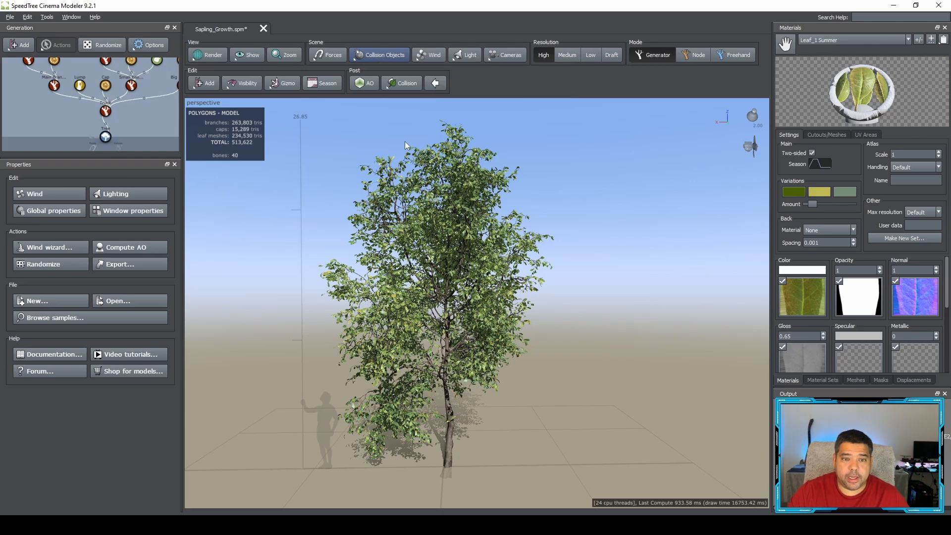
Add a Capsule collision object and raise it along the trunk to about Z 4.29.
{"action": "left_click", "coordinate": [389, 56]}
{"action": "mouse_move", "coordinate": [442, 62]}
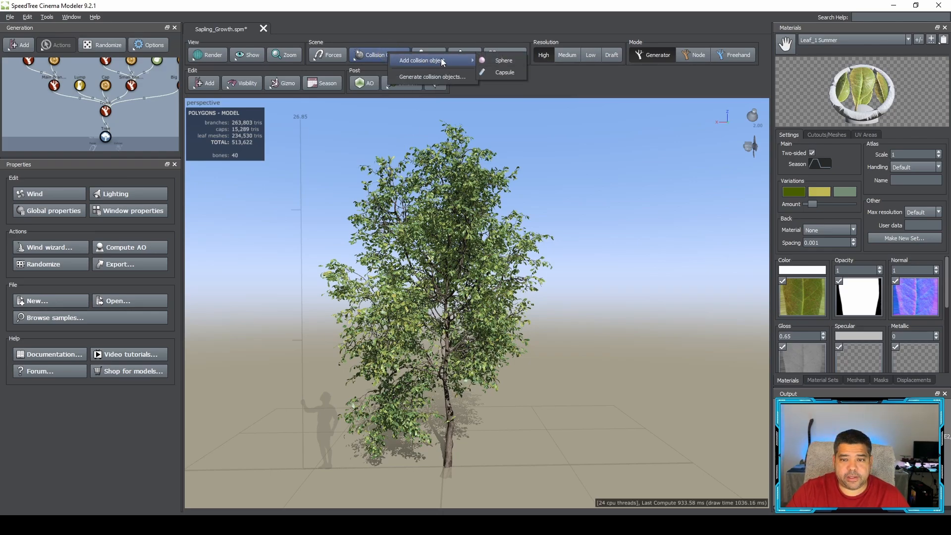
{"action": "left_click", "coordinate": [505, 72]}
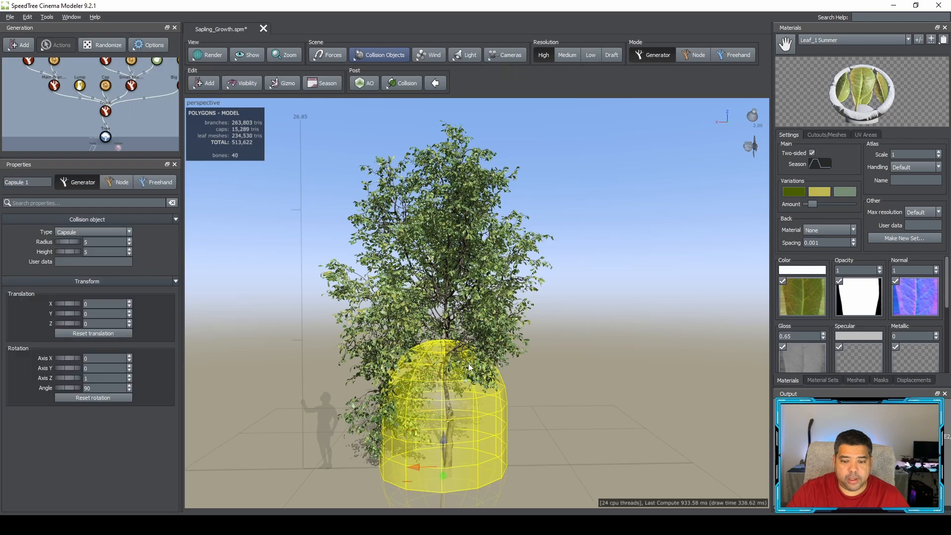
{"action": "left_click_drag", "start_coordinate": [445, 445], "coordinate": [453, 384]}
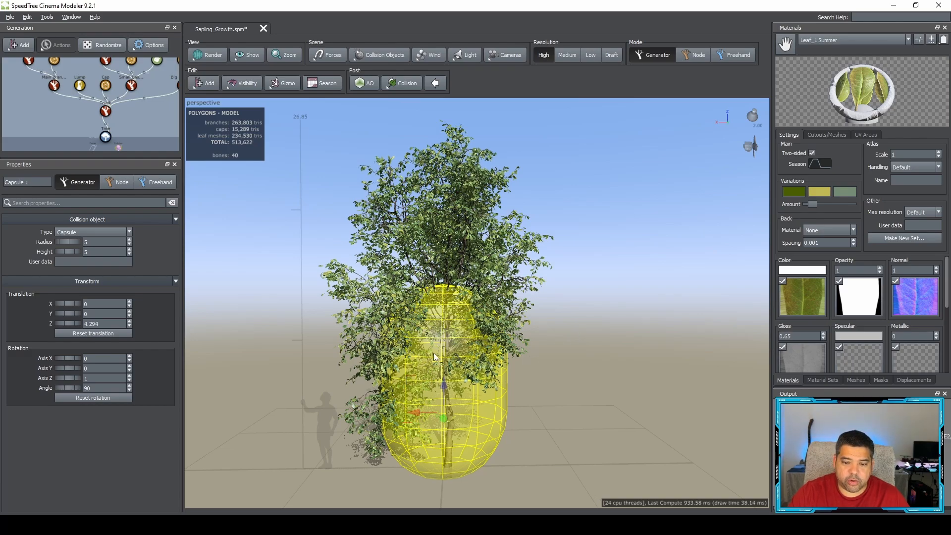
Lower the Capsule collision object along the trunk to about Z 3.675, and delete it from the scene.
{"action": "mouse_move", "coordinate": [444, 385]}
{"action": "left_mouse_down"}
{"action": "mouse_move", "coordinate": [439, 305]}
{"action": "mouse_move", "coordinate": [440, 397]}
{"action": "left_mouse_up"}
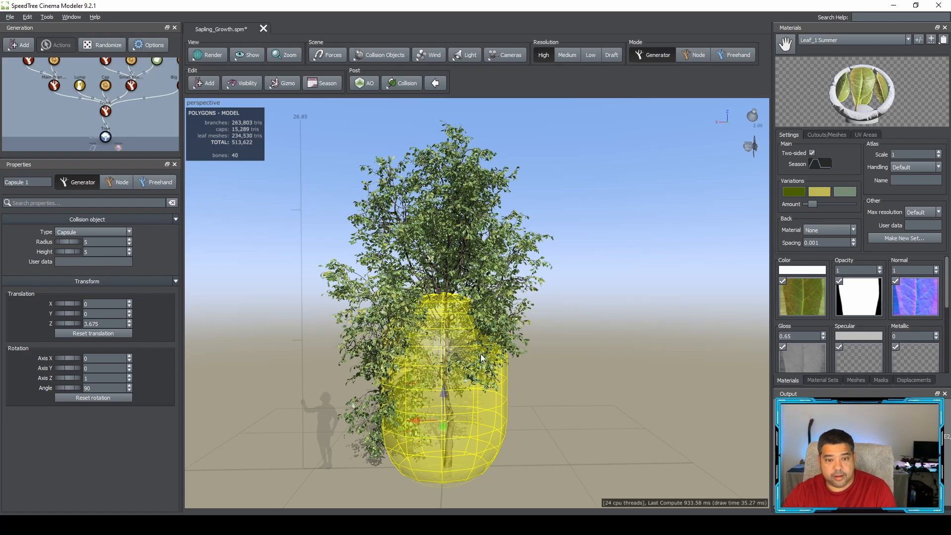
{"action": "key", "text": "Delete"}
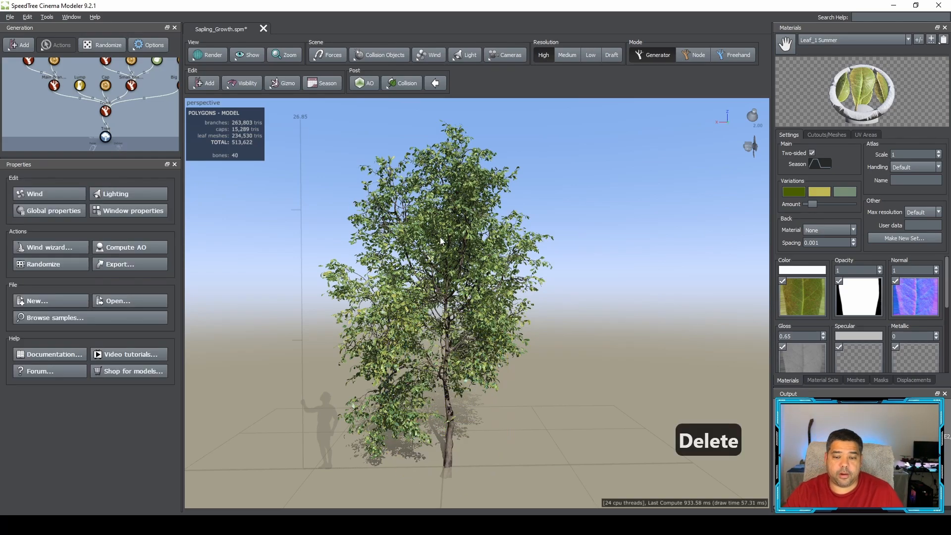
Enable wind for the tree in the viewport.
{"action": "left_click", "coordinate": [427, 54]}
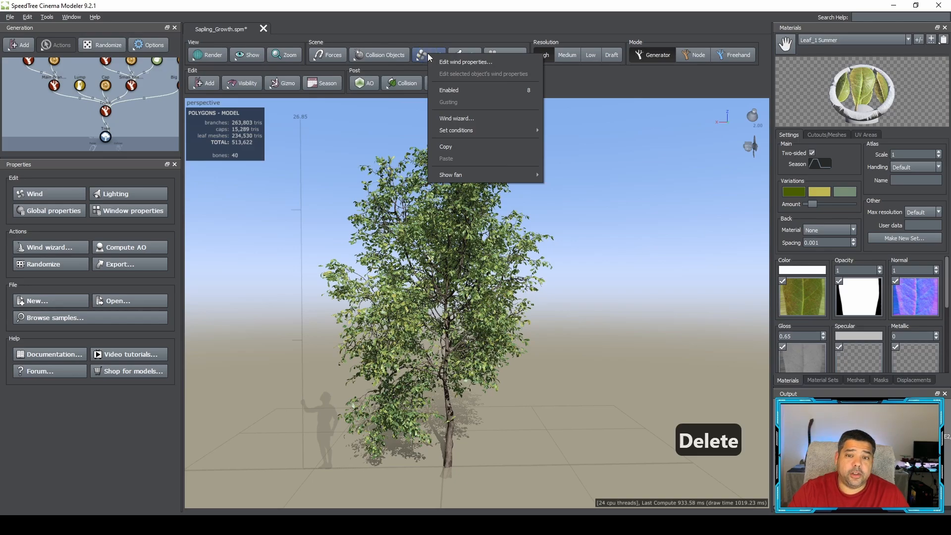
{"action": "left_click", "coordinate": [475, 91]}
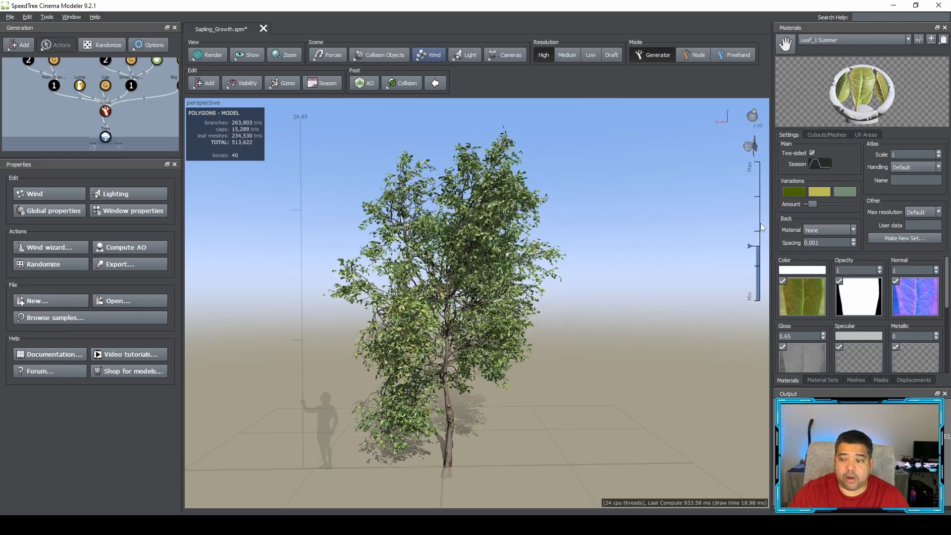
{"action": "right_click", "coordinate": [430, 56]}
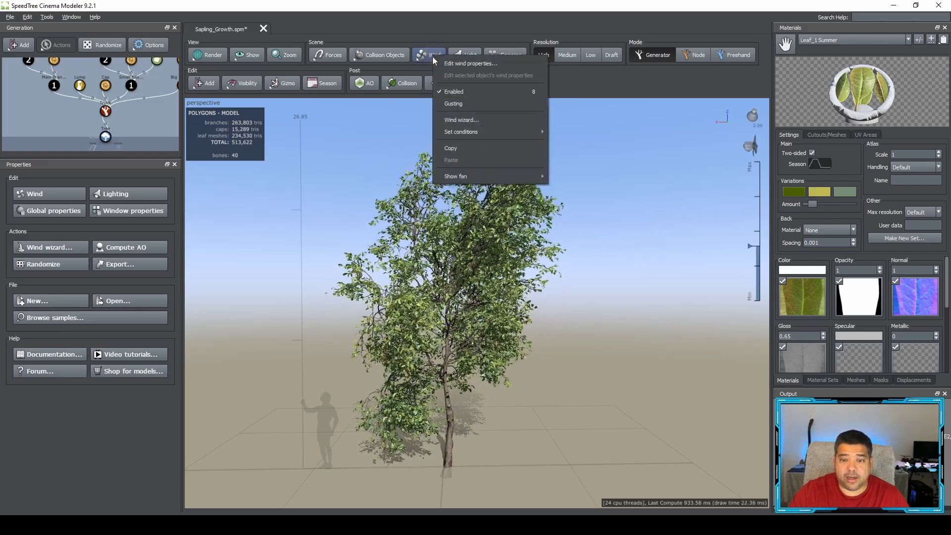
{"action": "left_click", "coordinate": [646, 235]}
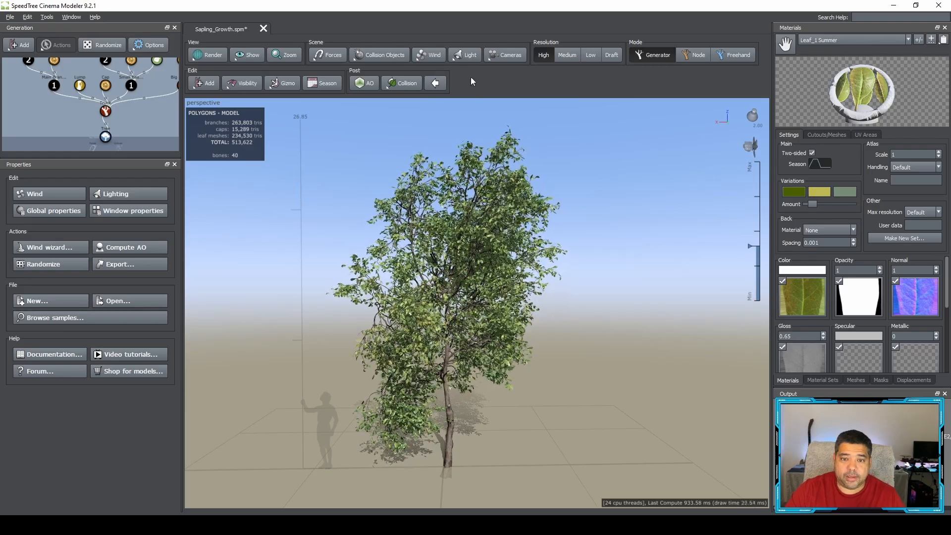
Turn on gusting for the wind and try the wind strength gauge in the viewport.
{"action": "left_click", "coordinate": [429, 55]}
{"action": "left_click", "coordinate": [450, 99]}
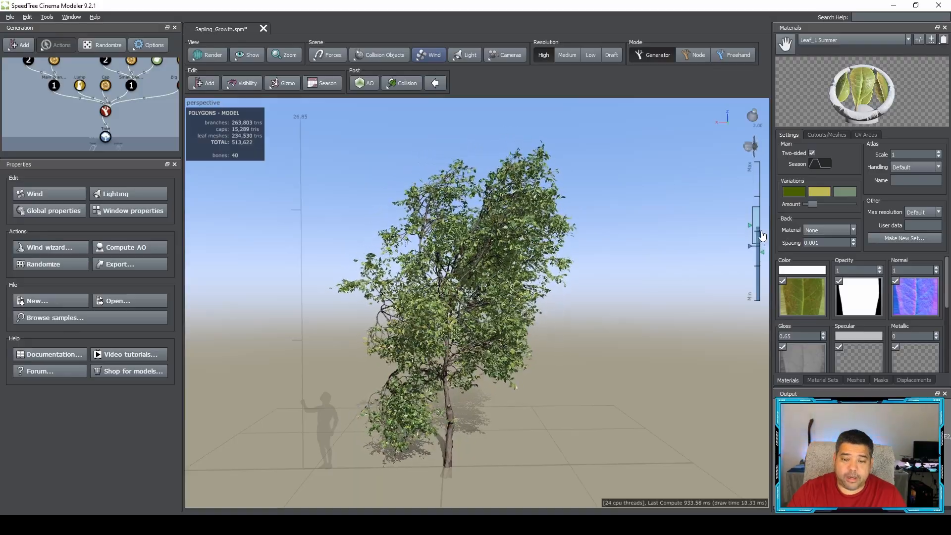
{"action": "left_click_drag", "start_coordinate": [755, 230], "coordinate": [756, 253]}
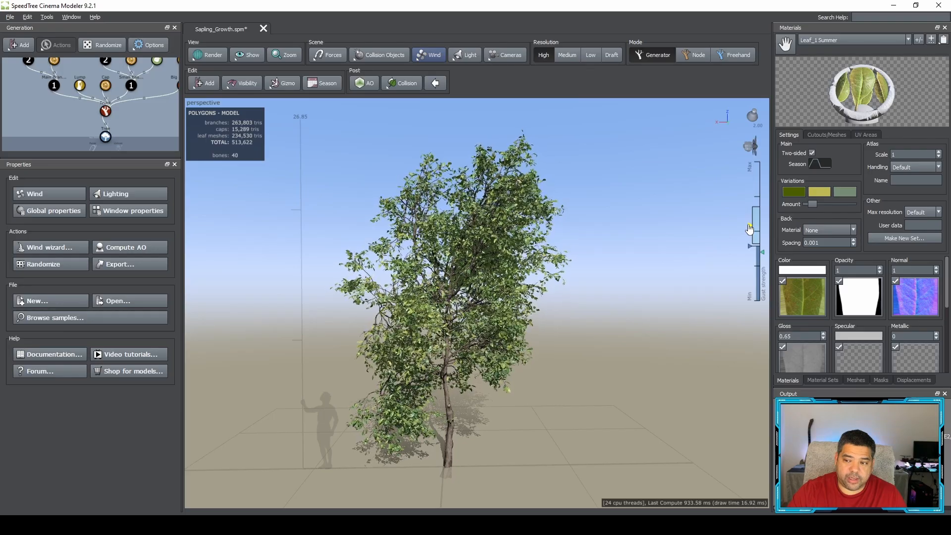
Rotate the wind fan so the wind bends the tree the opposite way, and disable the wind.
{"action": "left_click", "coordinate": [752, 146]}
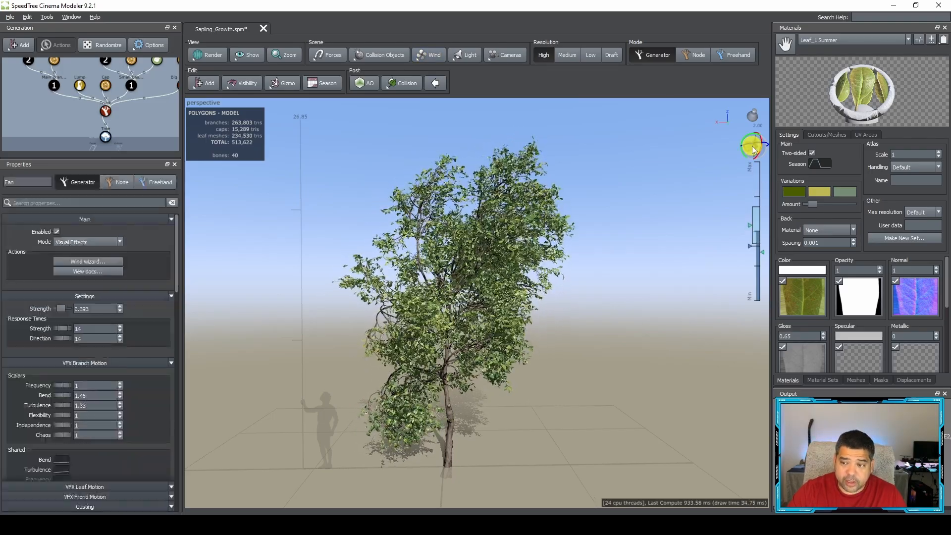
{"action": "left_click_drag", "start_coordinate": [755, 143], "coordinate": [734, 144]}
{"action": "left_click_drag", "start_coordinate": [732, 144], "coordinate": [733, 145]}
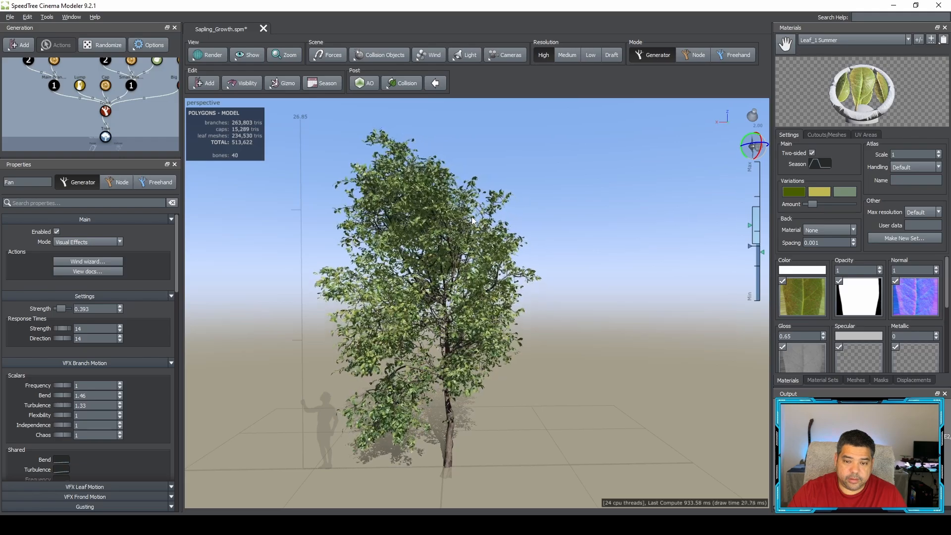
{"action": "left_click", "coordinate": [427, 55]}
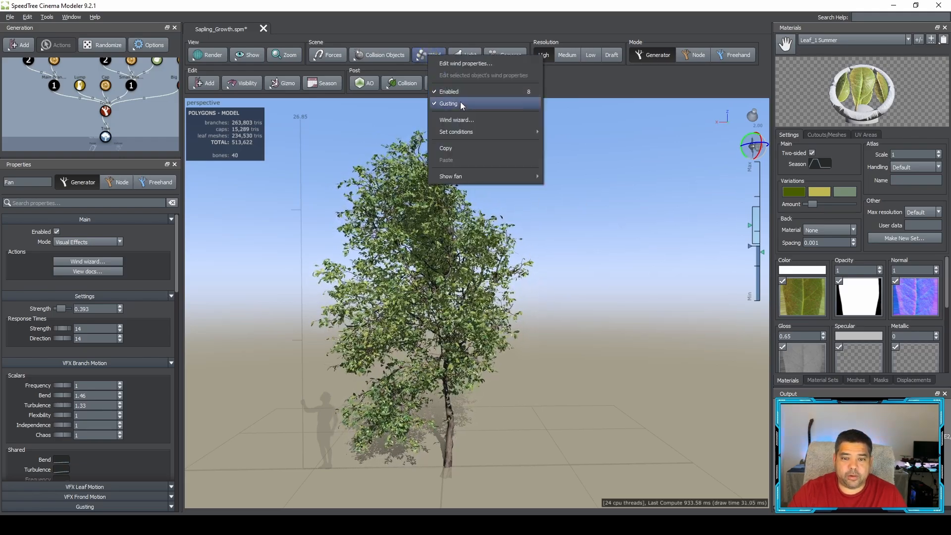
{"action": "left_click", "coordinate": [459, 91]}
Examine the Wind Wizard's choices for tree type, generator wind weights and levels, and conditions, and close it without applying.
{"action": "left_click", "coordinate": [433, 57]}
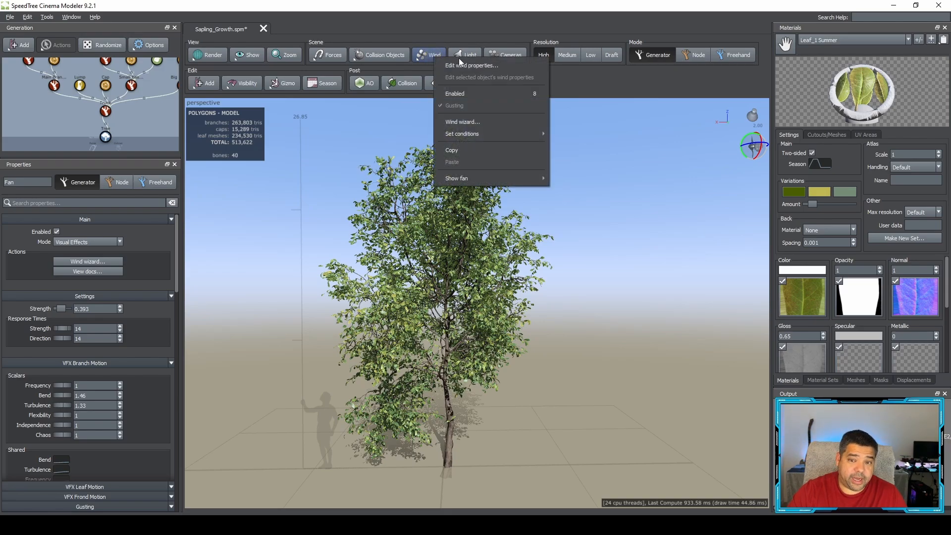
{"action": "left_click", "coordinate": [478, 122]}
{"action": "left_click_drag", "start_coordinate": [509, 133], "coordinate": [471, 116]}
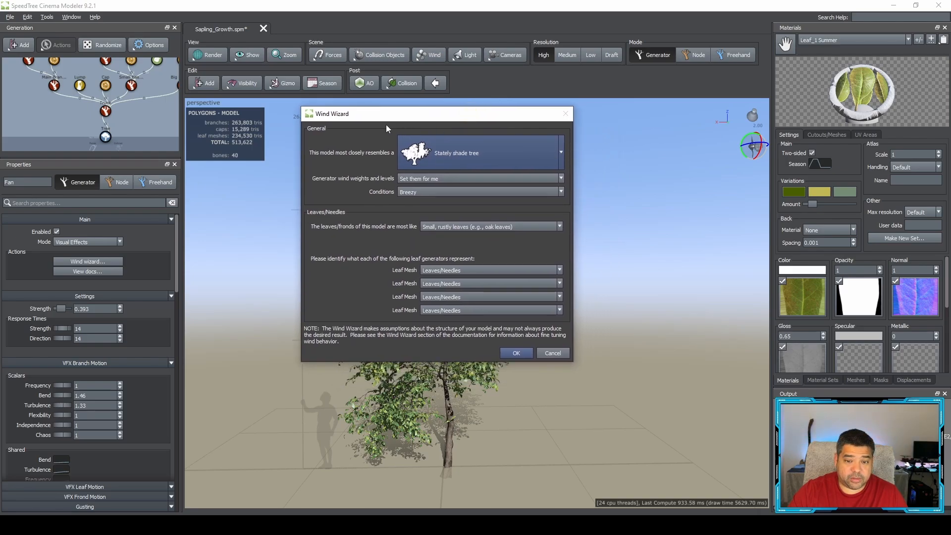
{"action": "left_click", "coordinate": [562, 154]}
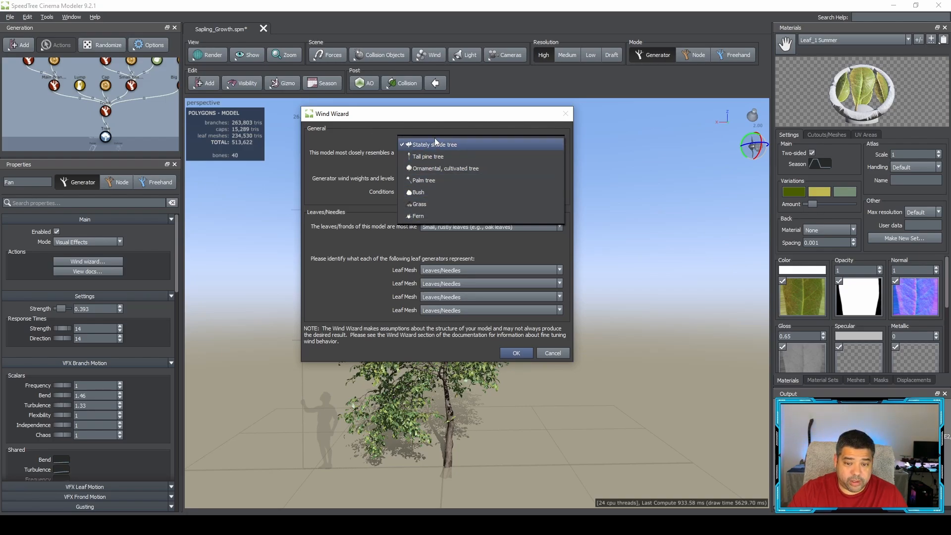
{"action": "left_click", "coordinate": [373, 138]}
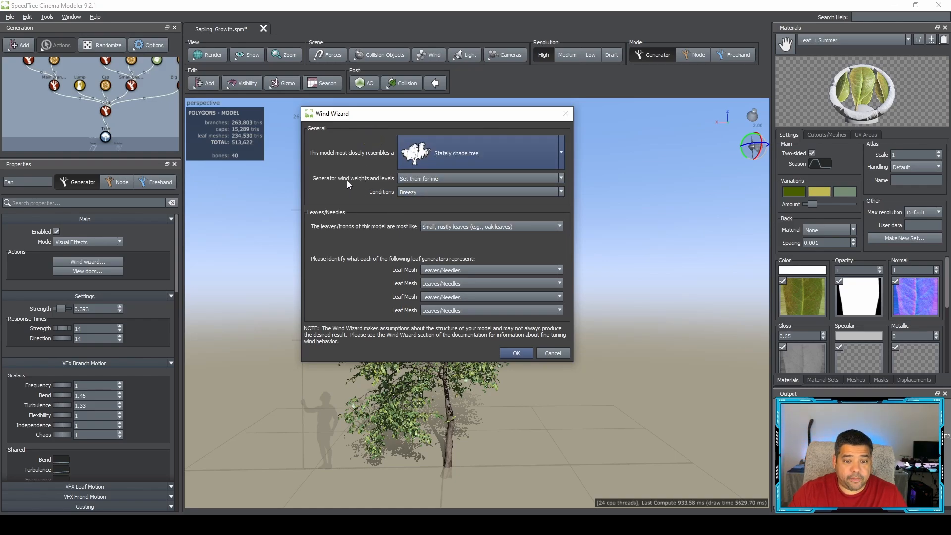
{"action": "left_click", "coordinate": [510, 178]}
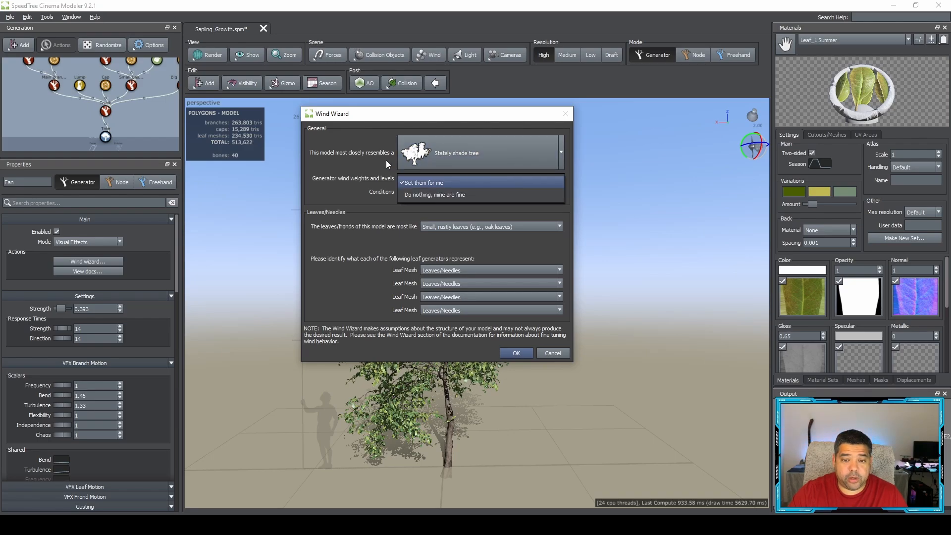
{"action": "left_click", "coordinate": [385, 160]}
{"action": "left_click", "coordinate": [510, 193]}
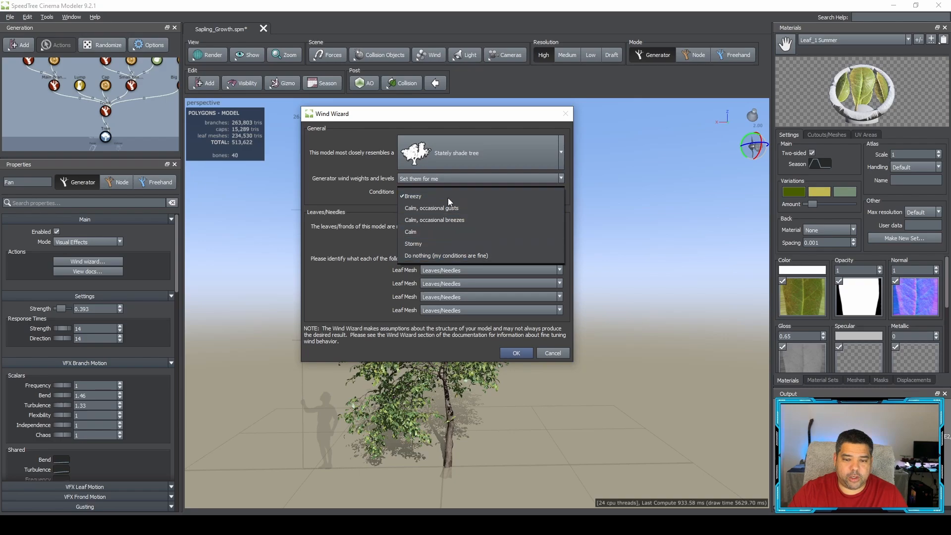
{"action": "left_click", "coordinate": [344, 189]}
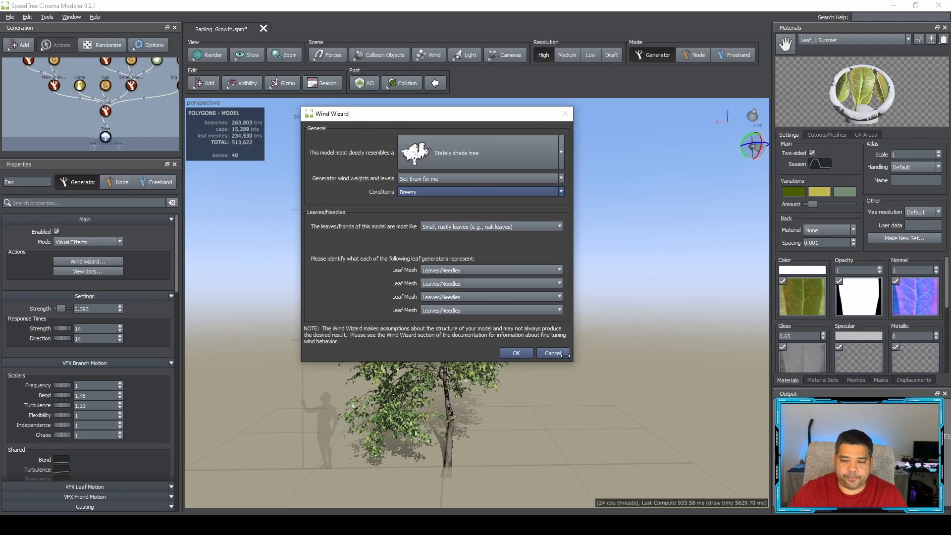
{"action": "left_click", "coordinate": [549, 353]}
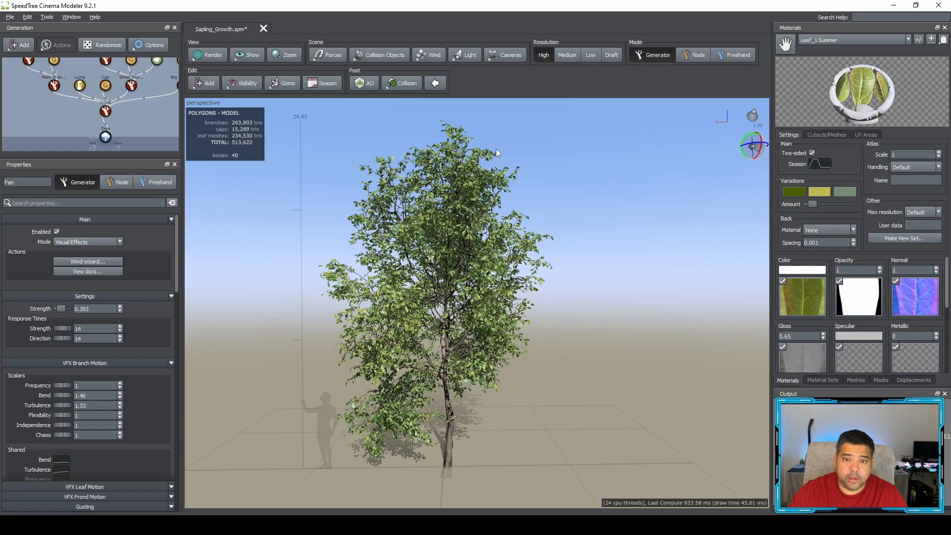
Look over the remaining wind options, including the fan display choices, and clear the fan selection.
{"action": "right_click", "coordinate": [432, 54]}
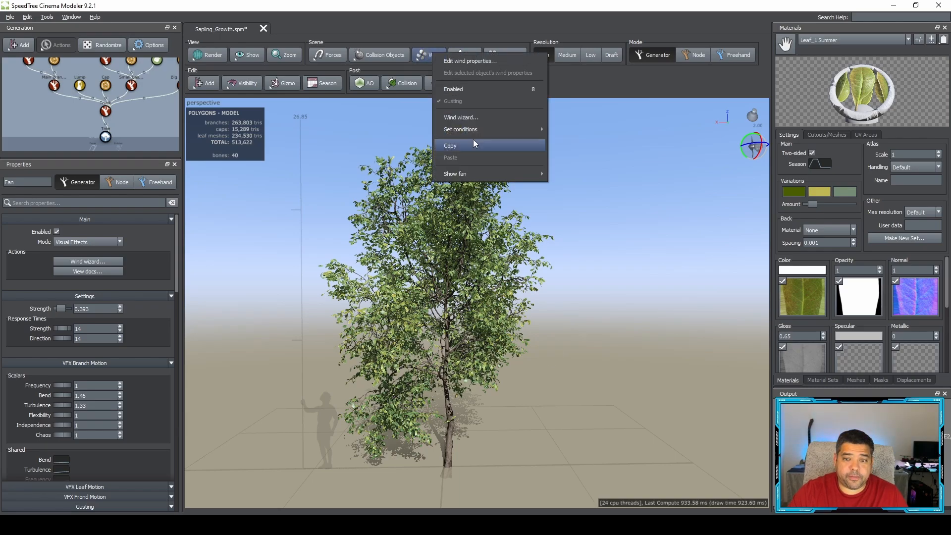
{"action": "mouse_move", "coordinate": [476, 130]}
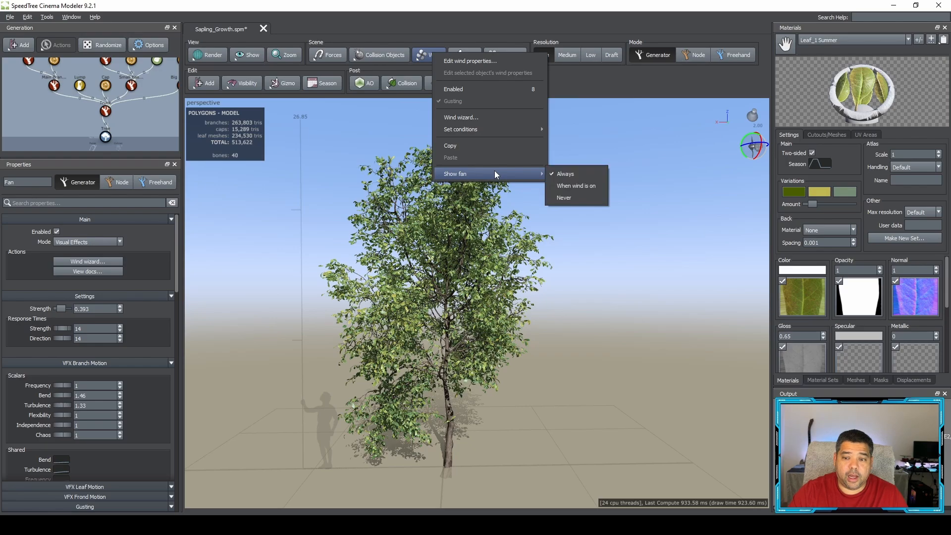
{"action": "mouse_move", "coordinate": [533, 119]}
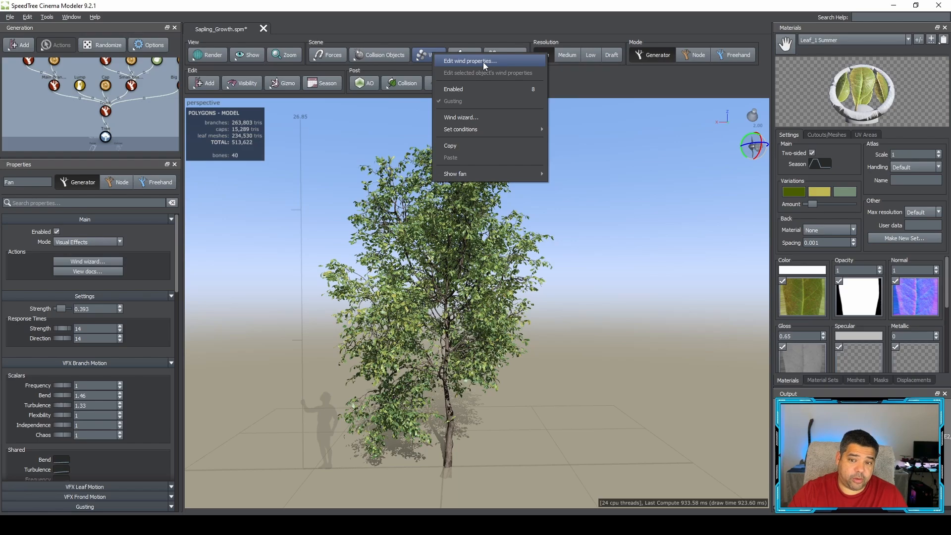
{"action": "left_click", "coordinate": [619, 213]}
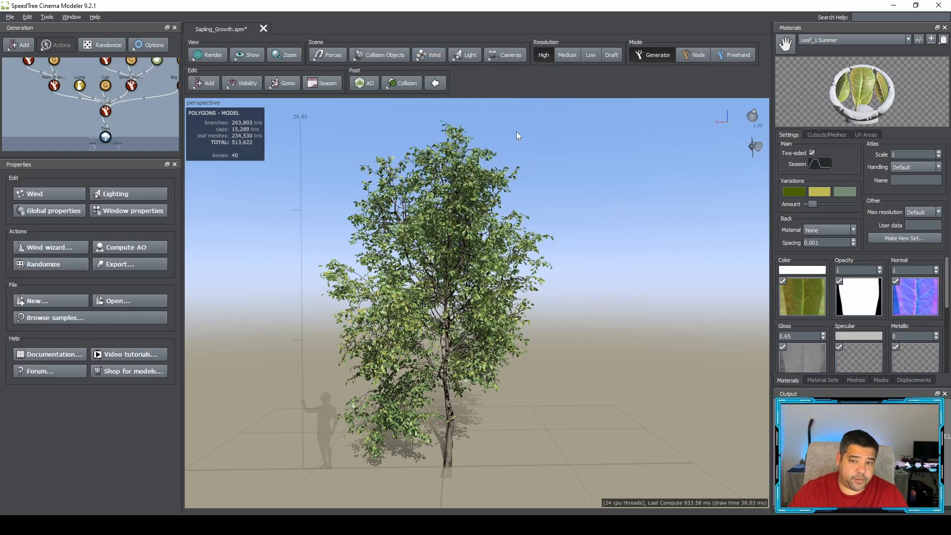
Apply the Golden hour light preset and view the lit tree from several angles.
{"action": "left_click", "coordinate": [466, 54]}
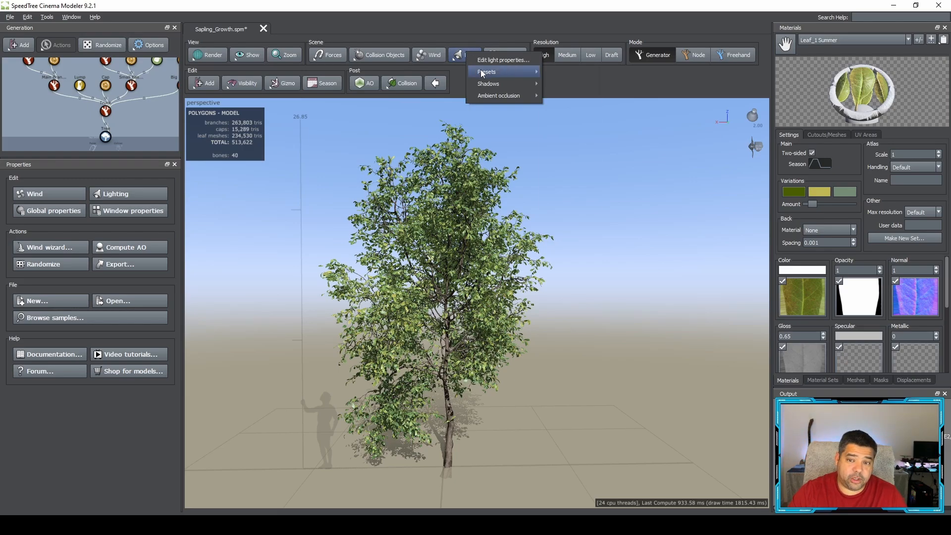
{"action": "mouse_move", "coordinate": [482, 74]}
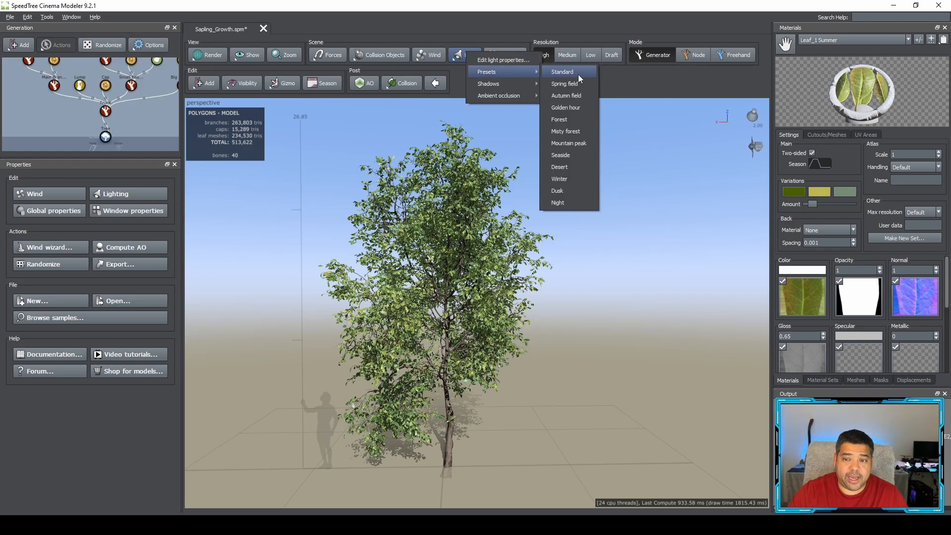
{"action": "left_click", "coordinate": [575, 109]}
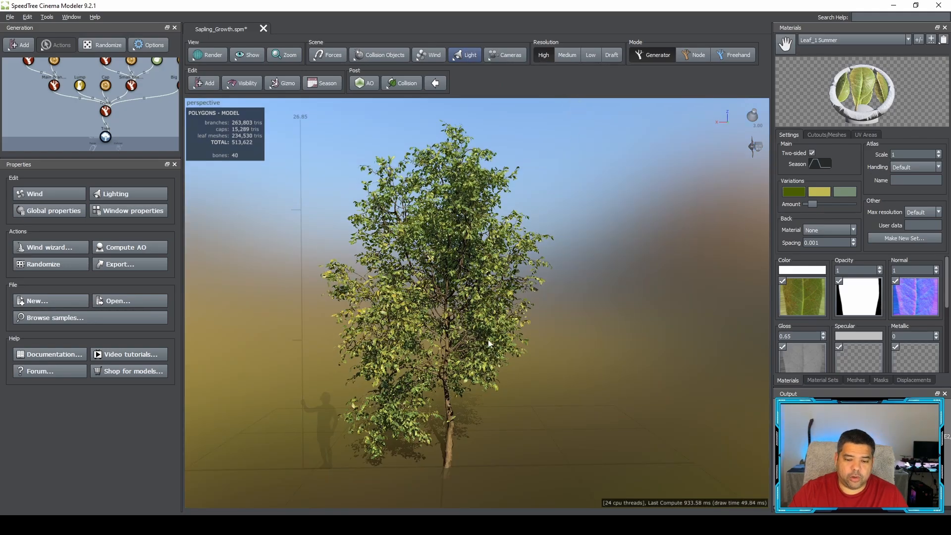
{"action": "left_click_drag", "start_coordinate": [611, 243], "coordinate": [703, 251]}
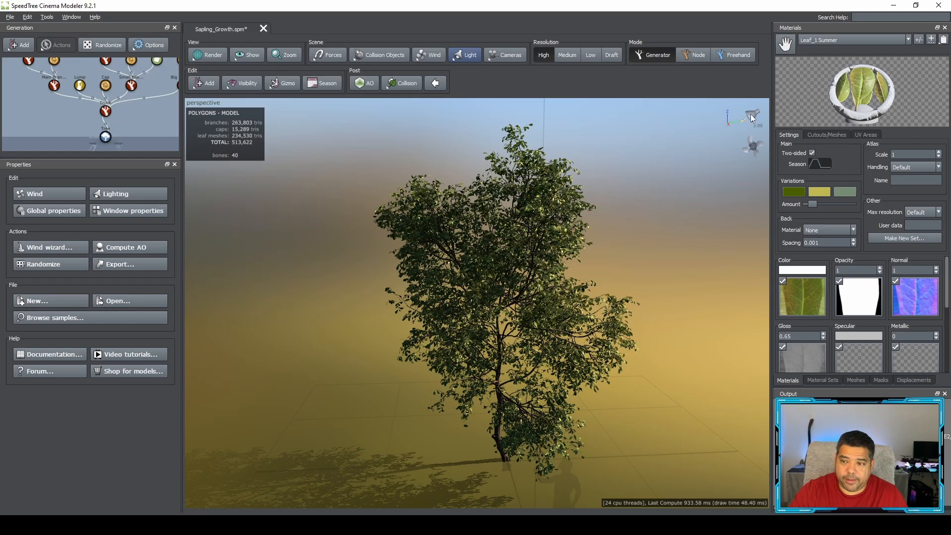
{"action": "left_click_drag", "start_coordinate": [647, 255], "coordinate": [619, 221]}
Switch the scene lighting to the Misty forest preset.
{"action": "left_click", "coordinate": [464, 57]}
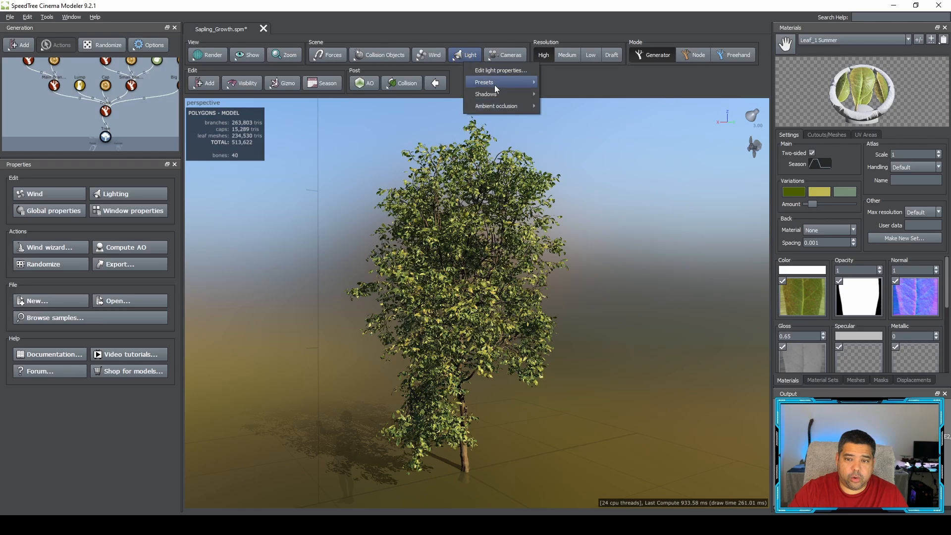
{"action": "mouse_move", "coordinate": [495, 83]}
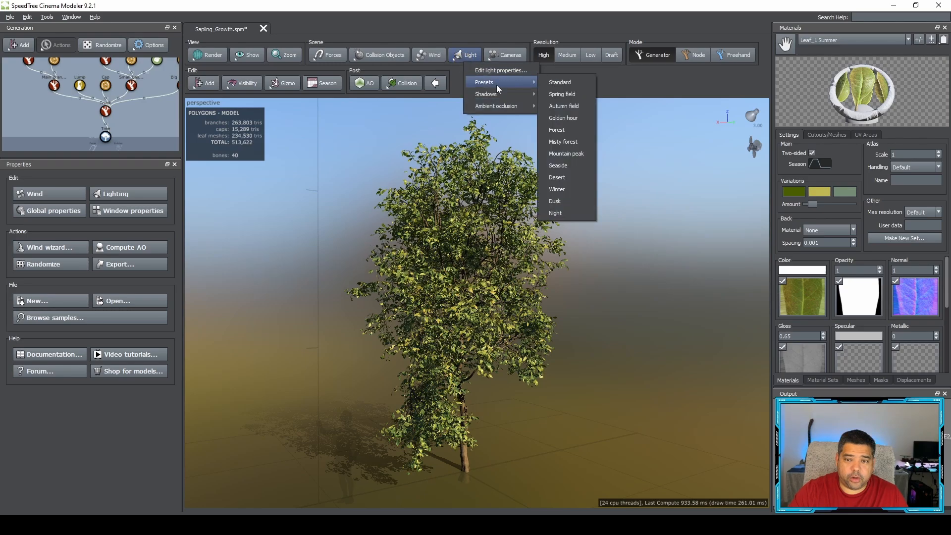
{"action": "left_click", "coordinate": [562, 142]}
Switch the scene lighting to the Seaside preset and view the tree from another angle.
{"action": "left_click", "coordinate": [466, 54]}
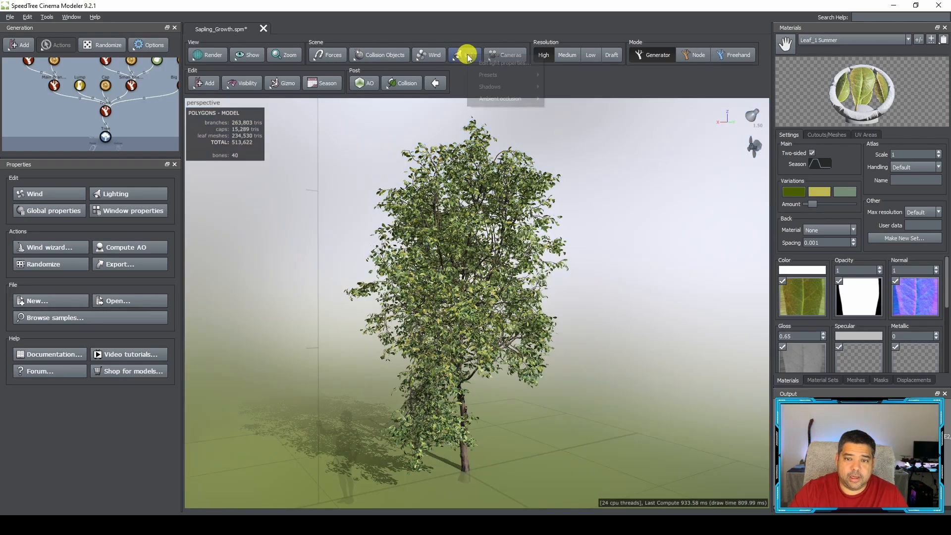
{"action": "mouse_move", "coordinate": [507, 75]}
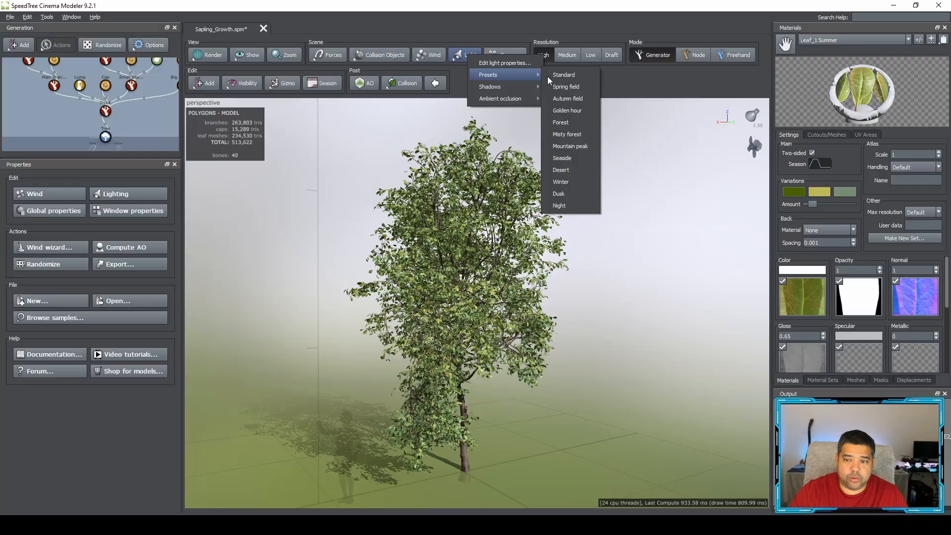
{"action": "left_click", "coordinate": [569, 158]}
{"action": "left_click_drag", "start_coordinate": [607, 278], "coordinate": [469, 293]}
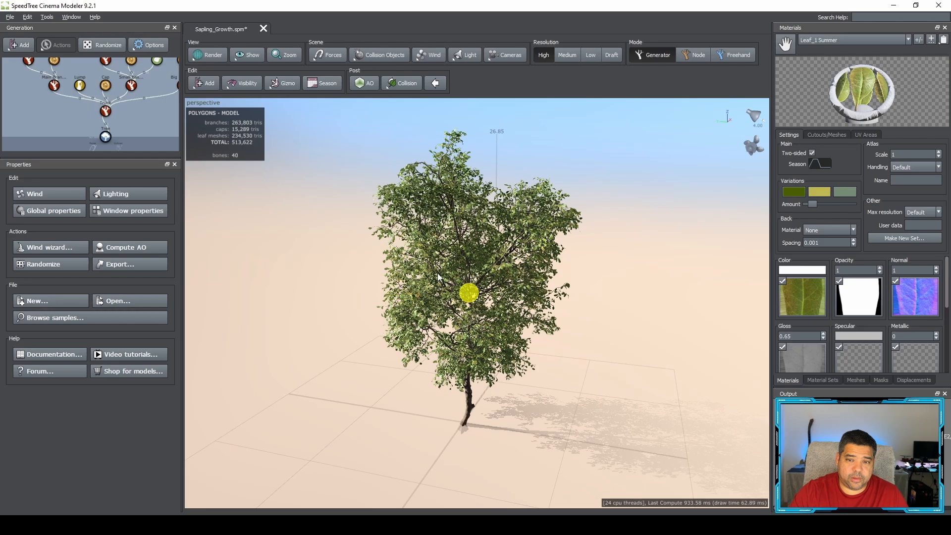
{"action": "left_click", "coordinate": [462, 50]}
{"action": "mouse_move", "coordinate": [484, 79]}
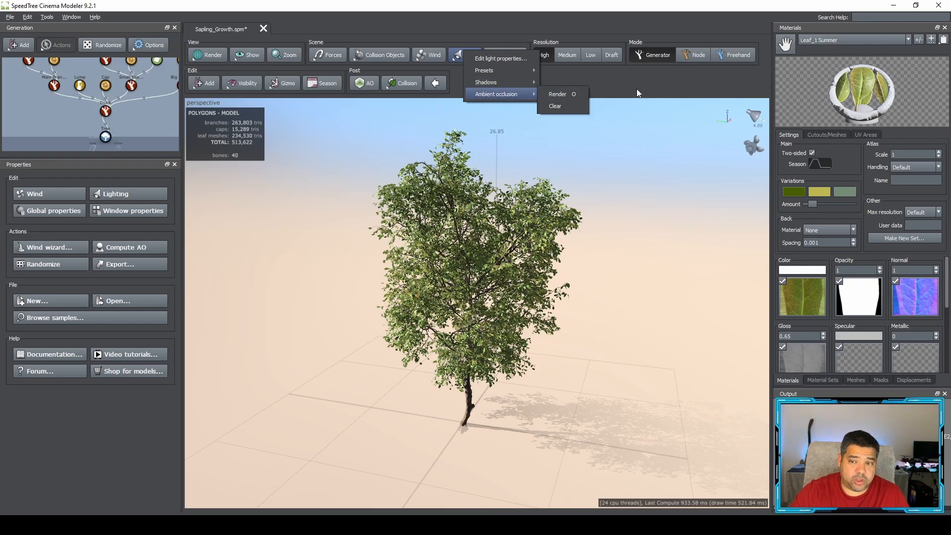
{"action": "mouse_move", "coordinate": [546, 316]}
{"action": "left_mouse_down"}
{"action": "mouse_move", "coordinate": [594, 309]}
{"action": "mouse_move", "coordinate": [556, 309]}
{"action": "left_mouse_up"}
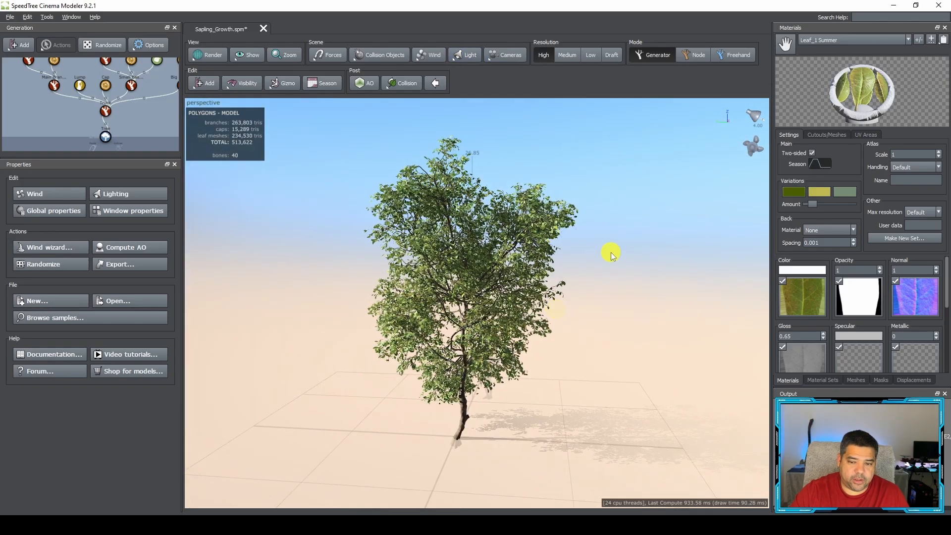
{"action": "mouse_move", "coordinate": [611, 252]}
{"action": "left_mouse_down"}
{"action": "mouse_move", "coordinate": [518, 255]}
{"action": "mouse_move", "coordinate": [615, 254]}
{"action": "left_mouse_up"}
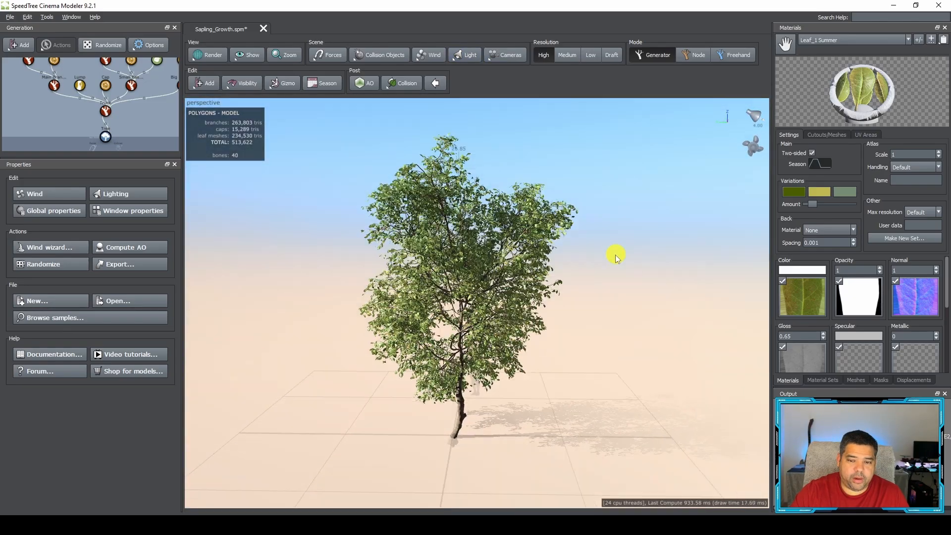
Lower the tree's resolution one level at a time through Medium and Low down to Draft.
{"action": "left_click_drag", "start_coordinate": [577, 297], "coordinate": [580, 291]}
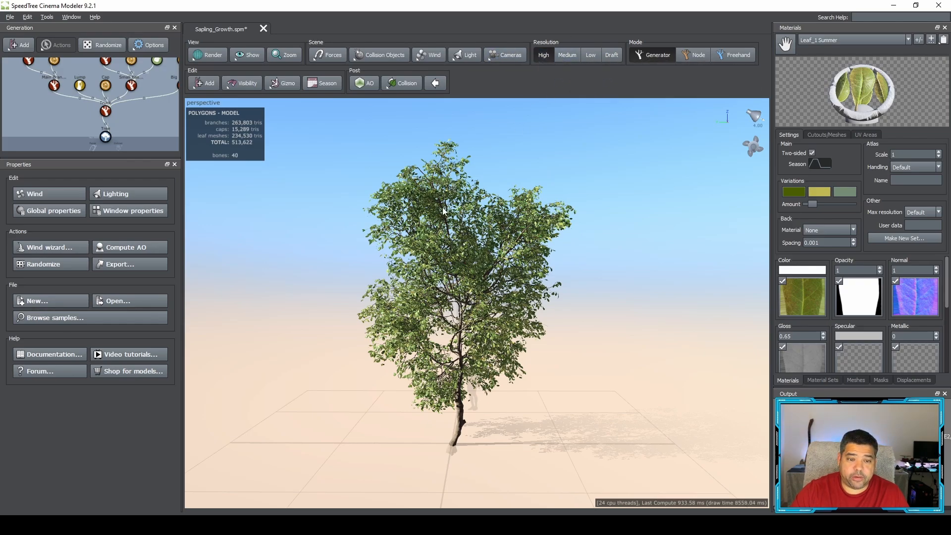
{"action": "scroll", "coordinate": [431, 222], "scroll_direction": "up", "scroll_amount": 2}
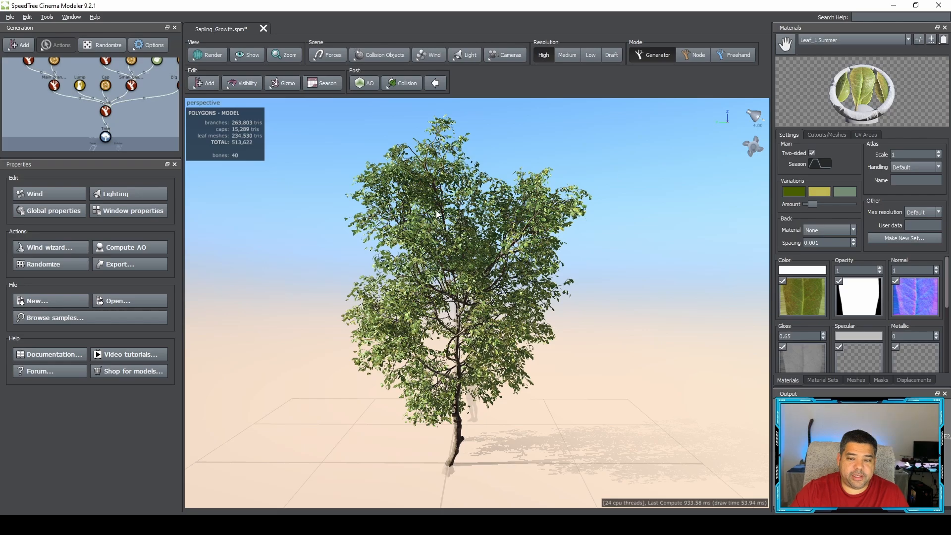
{"action": "middle_click_drag", "start_coordinate": [440, 206], "coordinate": [438, 206]}
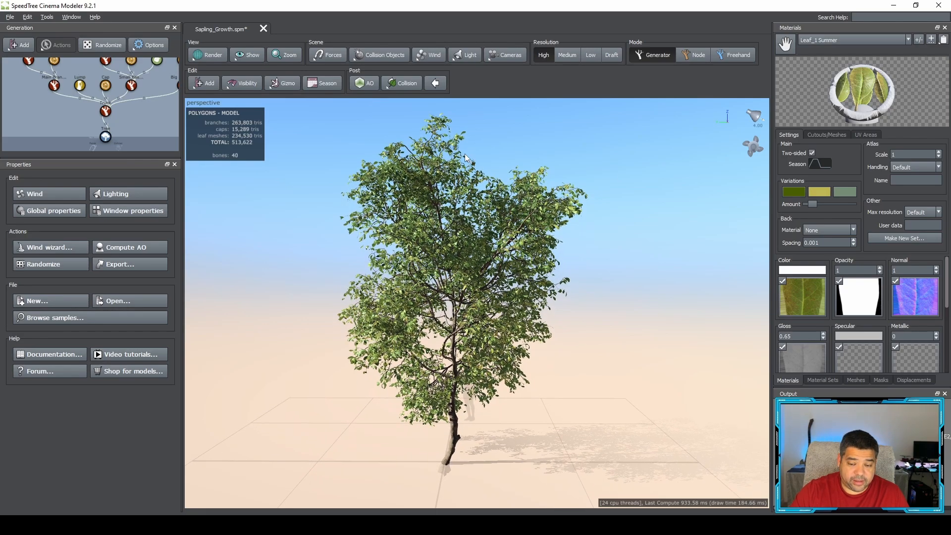
{"action": "left_click", "coordinate": [567, 56]}
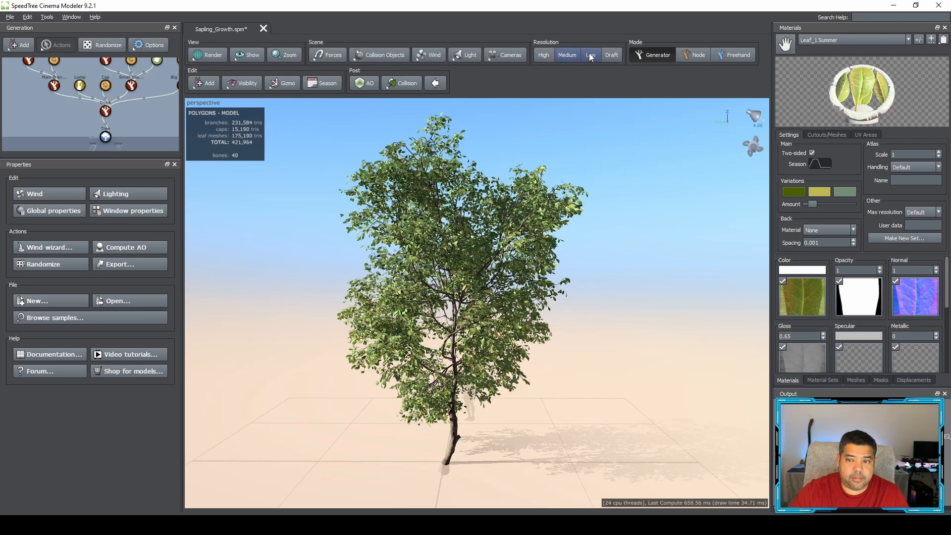
{"action": "left_click", "coordinate": [590, 56]}
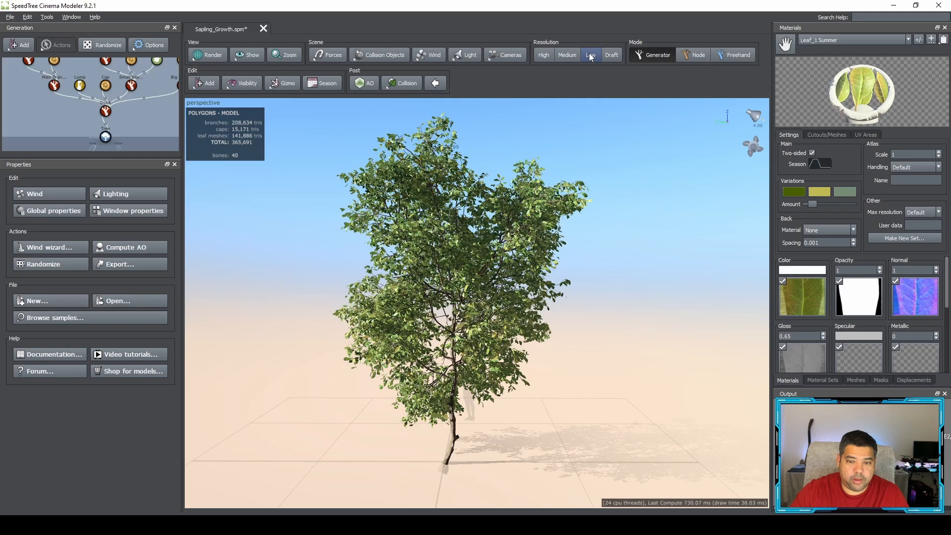
{"action": "left_click", "coordinate": [611, 56]}
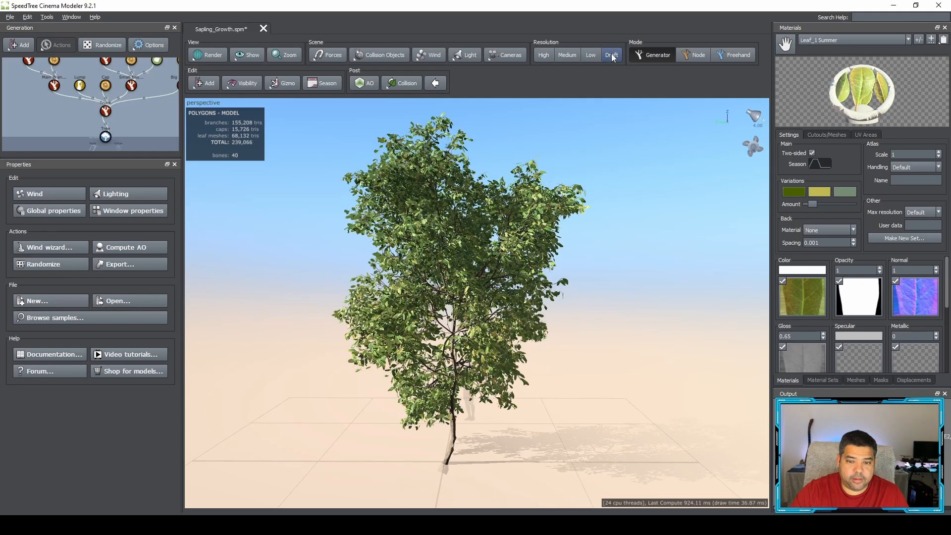
Examine the leaves and branches up close at Draft resolution, and return to the whole tree.
{"action": "scroll", "coordinate": [504, 193], "scroll_direction": "up", "scroll_amount": 10}
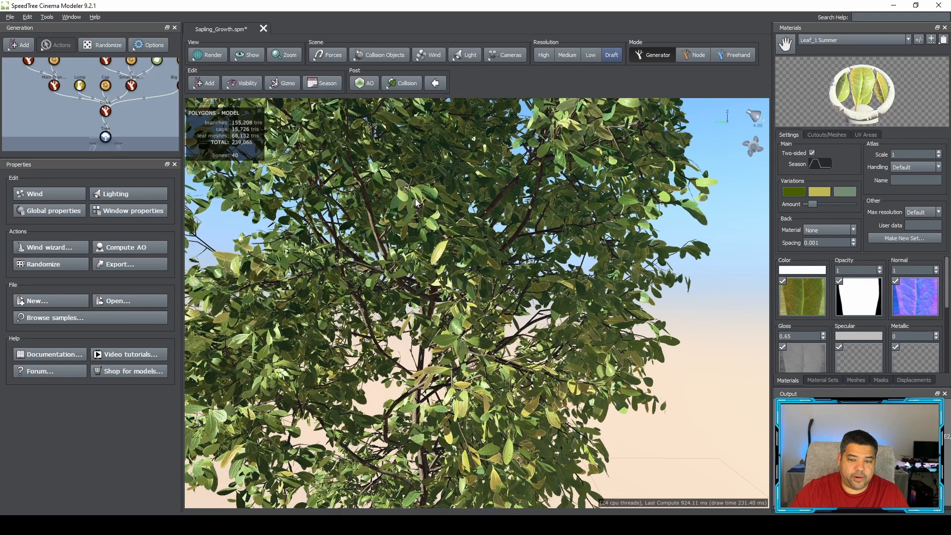
{"action": "scroll", "coordinate": [415, 203], "scroll_direction": "up", "scroll_amount": 6}
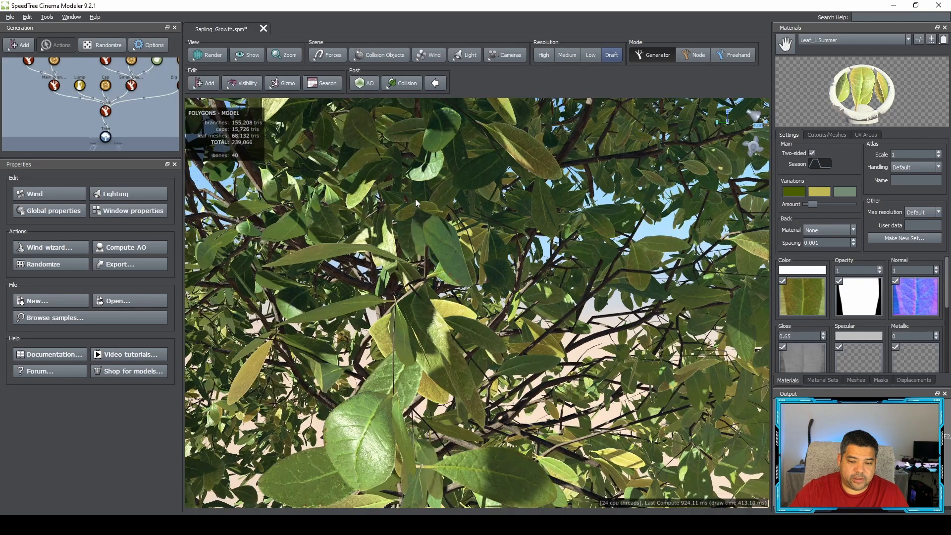
{"action": "scroll", "coordinate": [402, 212], "scroll_direction": "up", "scroll_amount": 8}
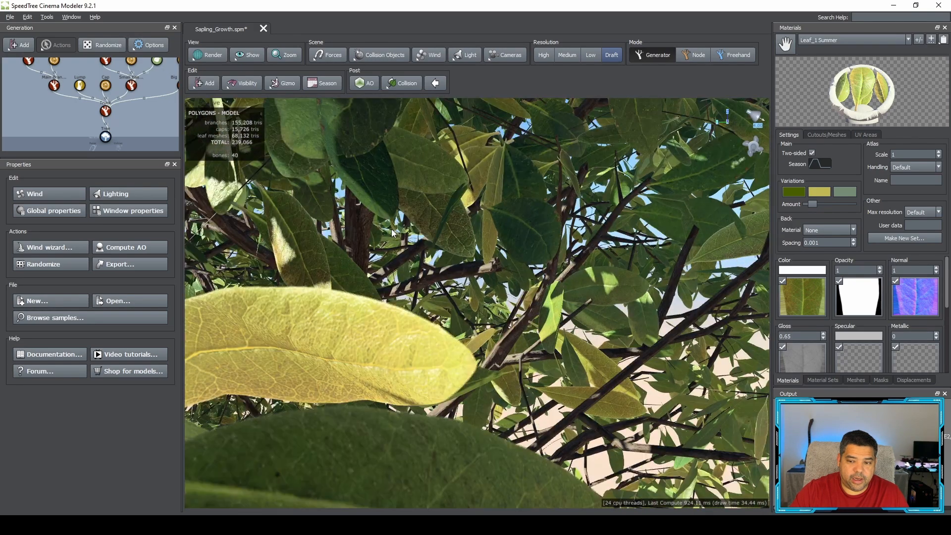
{"action": "scroll", "coordinate": [392, 228], "scroll_direction": "down", "scroll_amount": 20}
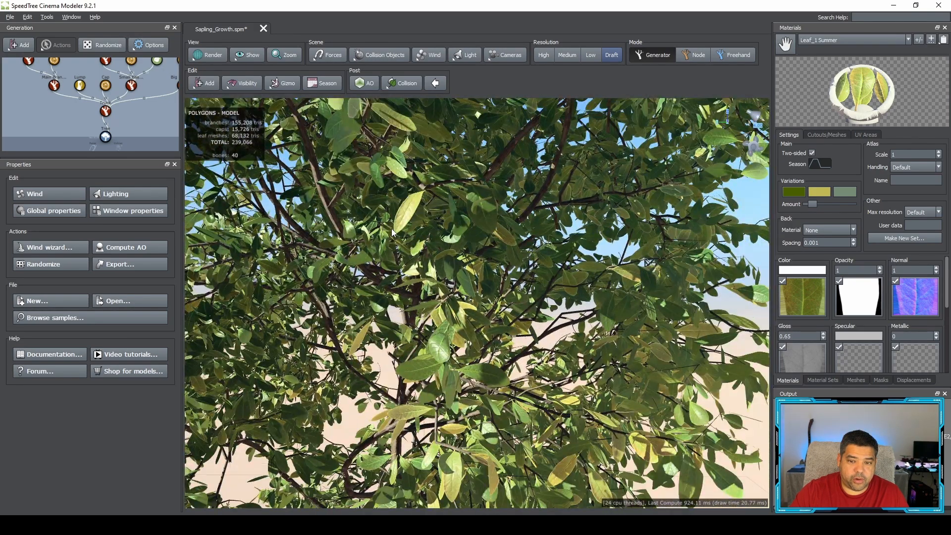
{"action": "scroll", "coordinate": [391, 231], "scroll_direction": "down", "scroll_amount": 2}
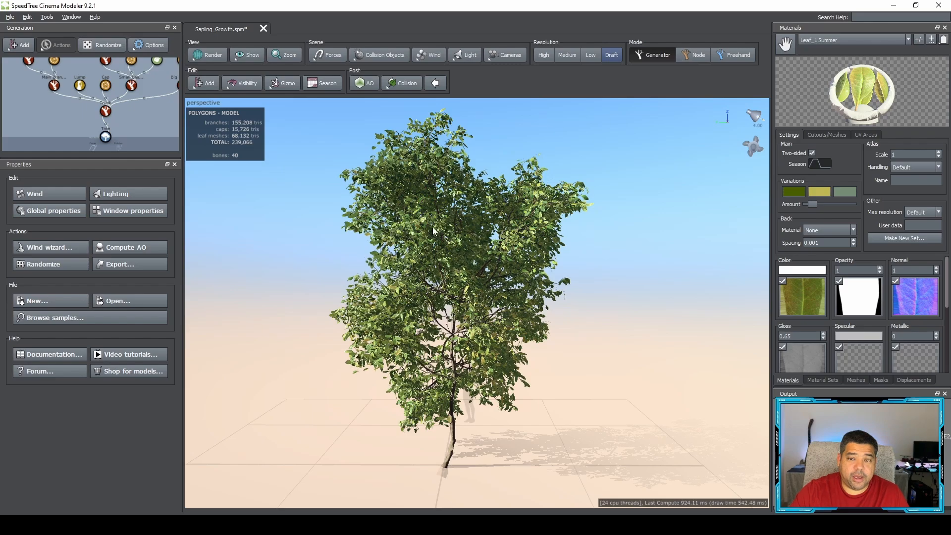
Switch the render mode to Scribed and inspect the leaf polygons of the Draft tree.
{"action": "left_click", "coordinate": [208, 55]}
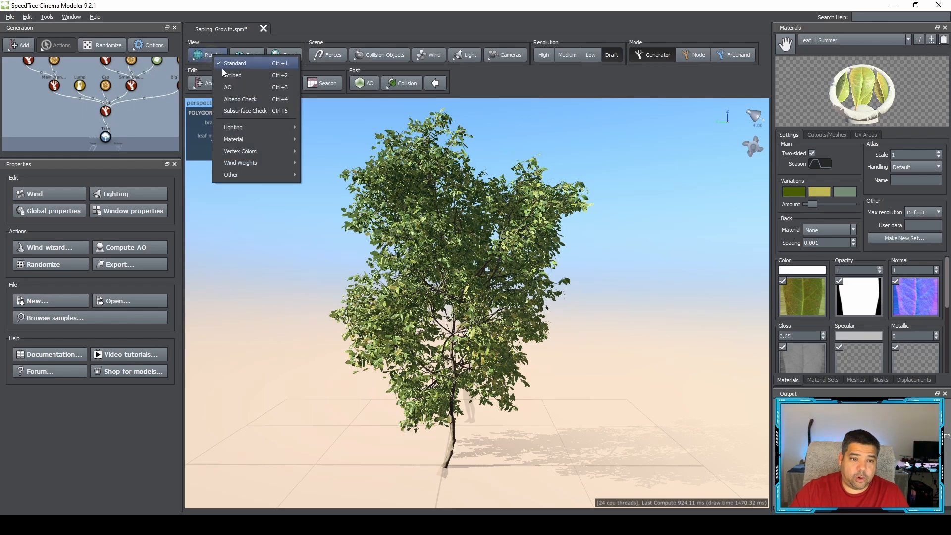
{"action": "left_click", "coordinate": [249, 75]}
{"action": "scroll", "coordinate": [439, 204], "scroll_direction": "down", "scroll_amount": 3}
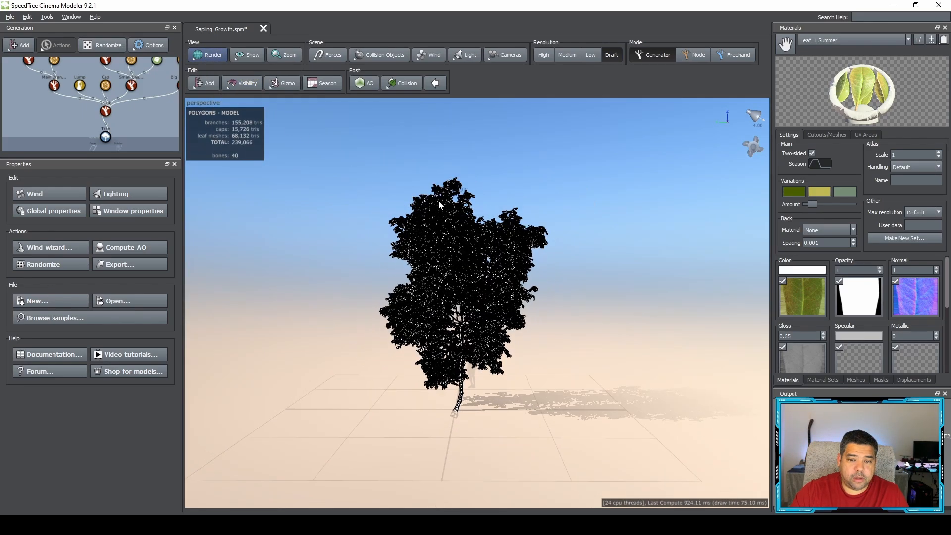
{"action": "scroll", "coordinate": [438, 204], "scroll_direction": "up", "scroll_amount": 5}
{"action": "scroll", "coordinate": [465, 176], "scroll_direction": "up", "scroll_amount": 2}
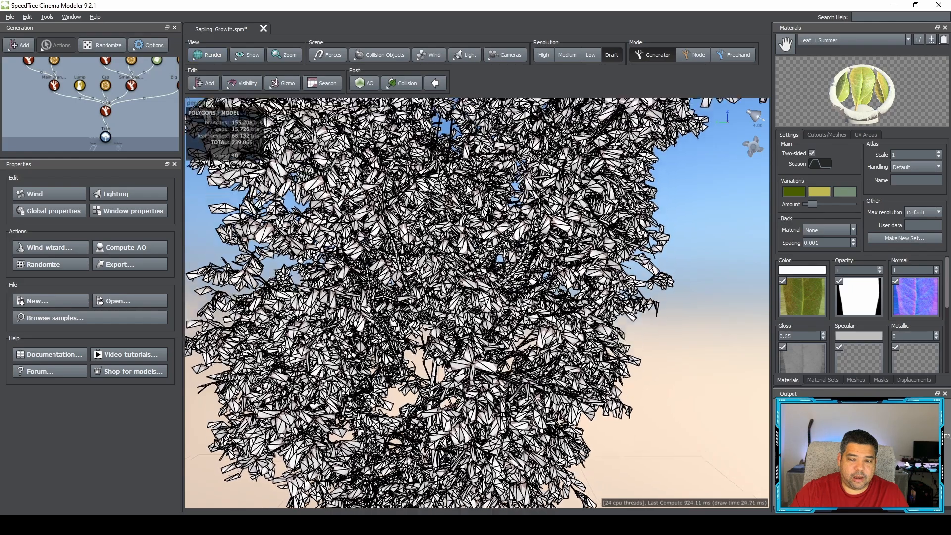
{"action": "scroll", "coordinate": [469, 193], "scroll_direction": "down", "scroll_amount": 5}
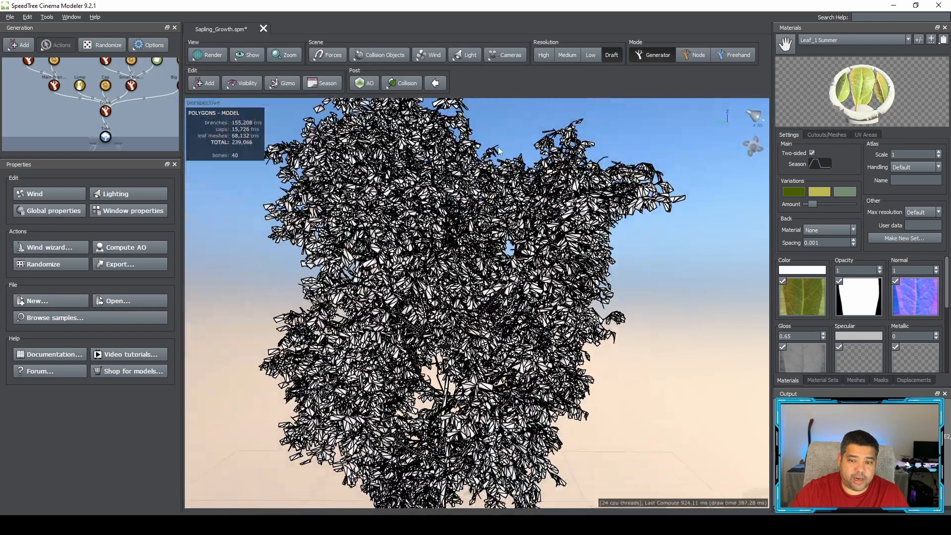
Raise the resolution through Low and Medium to High and inspect the denser leaf mesh up close.
{"action": "left_click", "coordinate": [591, 55]}
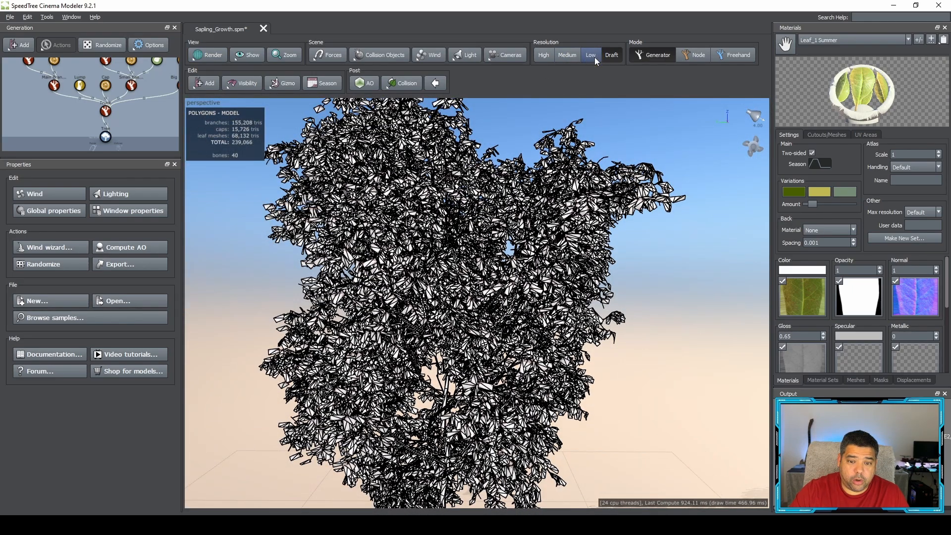
{"action": "left_click", "coordinate": [564, 55]}
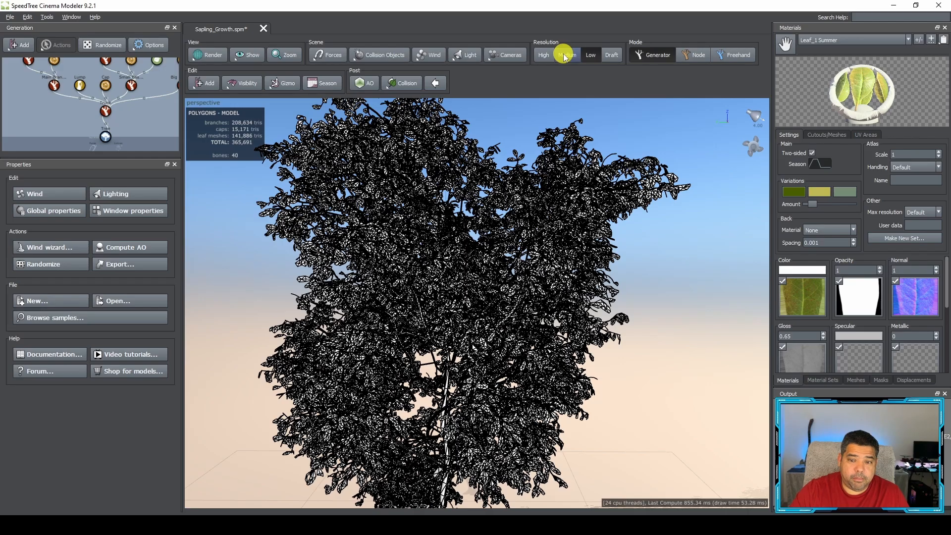
{"action": "left_click", "coordinate": [544, 55]}
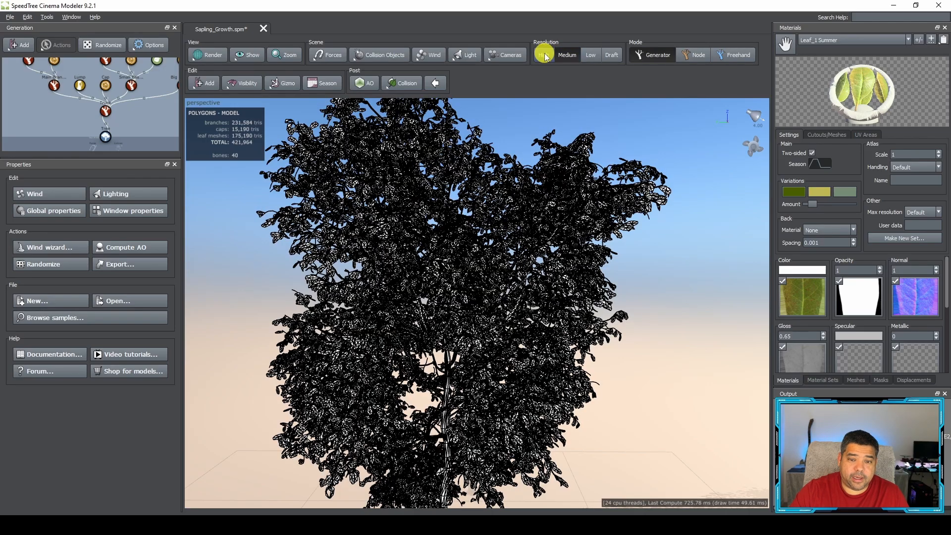
{"action": "scroll", "coordinate": [456, 247], "scroll_direction": "up", "scroll_amount": 10}
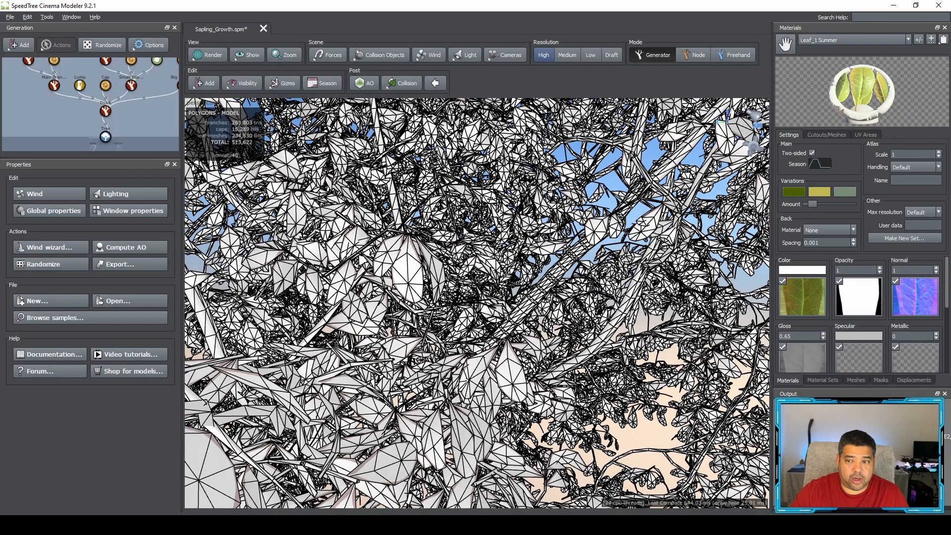
{"action": "scroll", "coordinate": [477, 255], "scroll_direction": "down", "scroll_amount": 10}
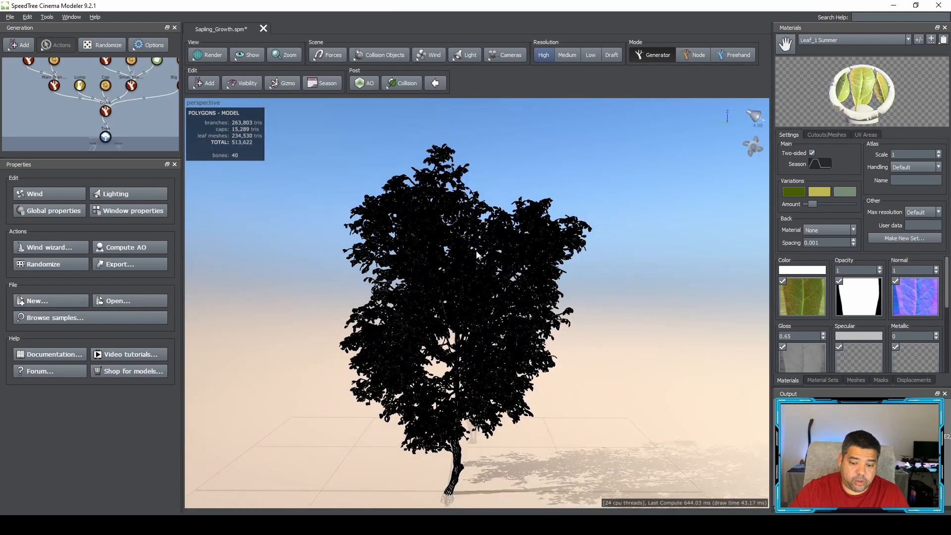
{"action": "scroll", "coordinate": [475, 257], "scroll_direction": "down", "scroll_amount": 3}
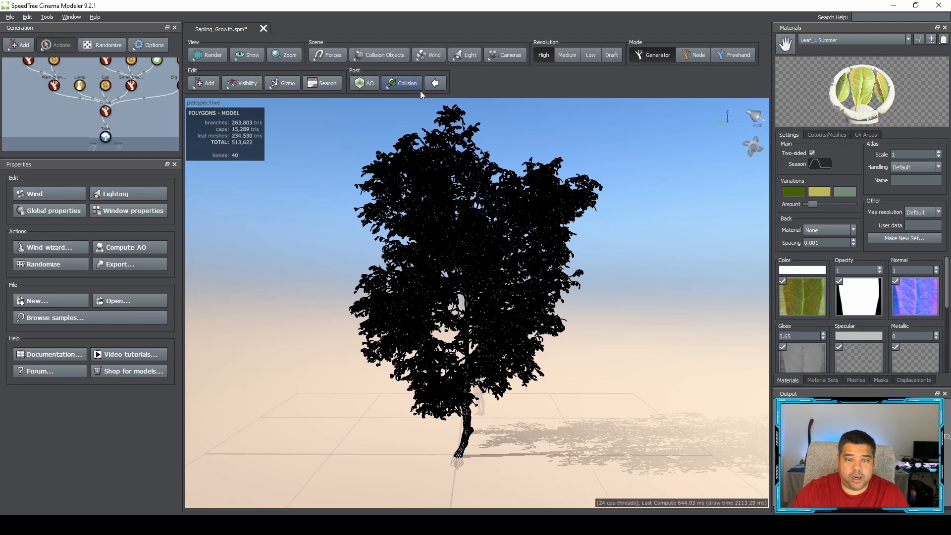
Return the viewport to the Standard render mode.
{"action": "left_click", "coordinate": [214, 54]}
{"action": "left_click", "coordinate": [236, 62]}
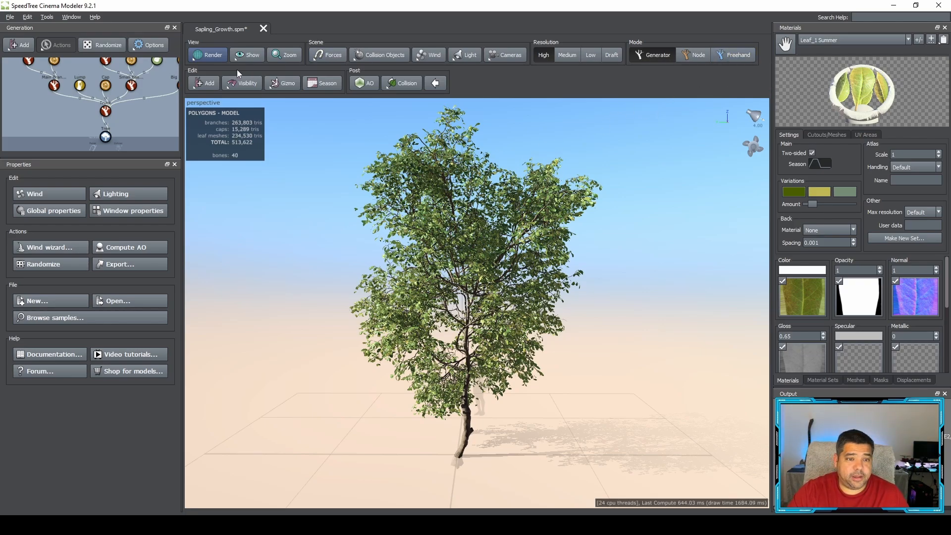
Look over the generator types available to add and the viewport's visibility options.
{"action": "left_click", "coordinate": [200, 84]}
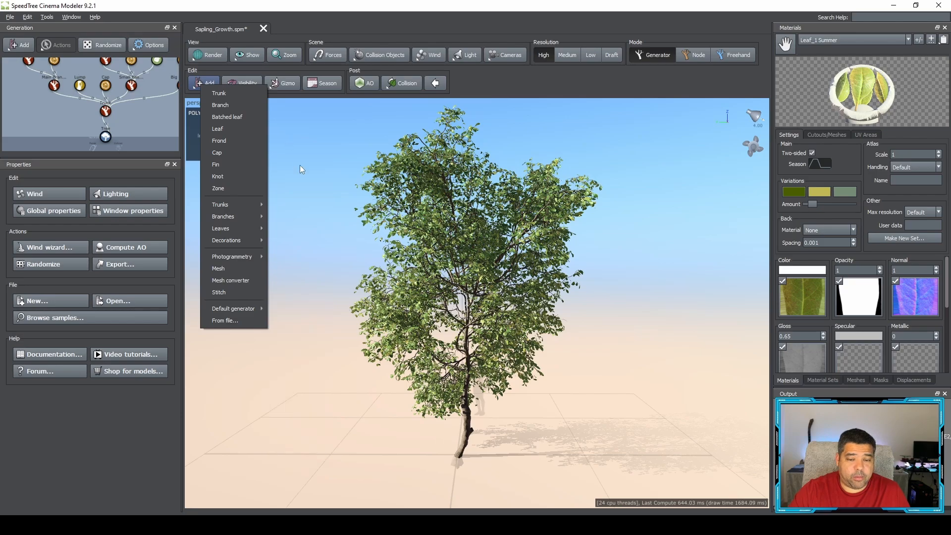
{"action": "left_click", "coordinate": [336, 181]}
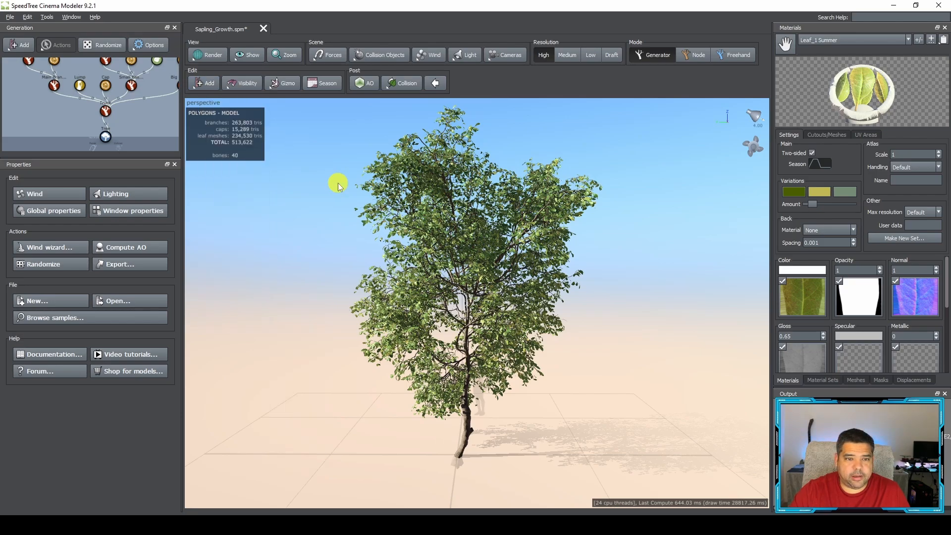
{"action": "left_click", "coordinate": [247, 85]}
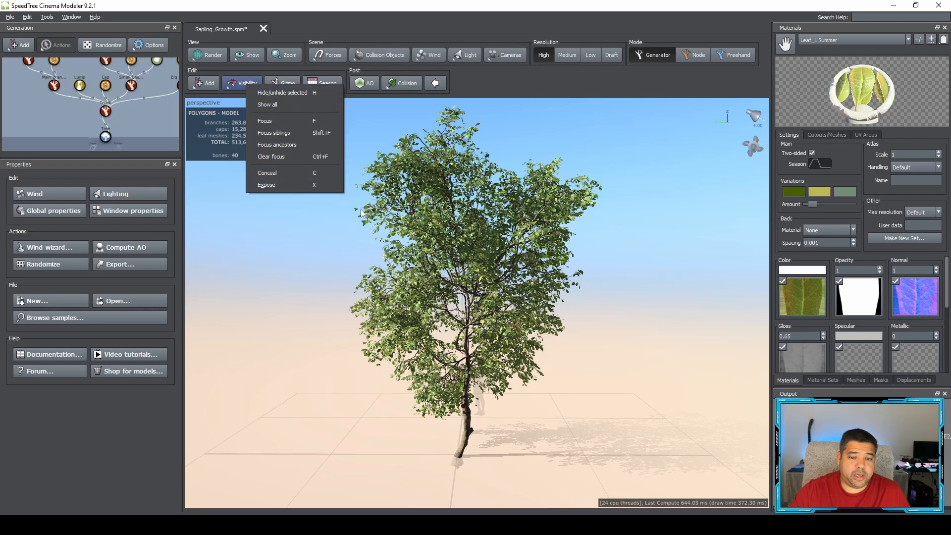
{"action": "left_click", "coordinate": [331, 241]}
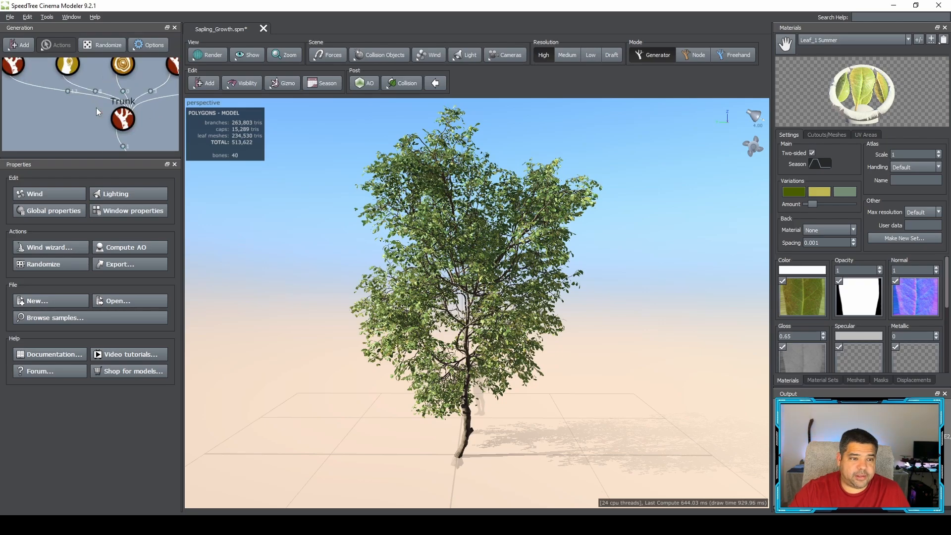
Select the Trunk generator, hide it, and inspect the tree without its trunk.
{"action": "left_click", "coordinate": [105, 110]}
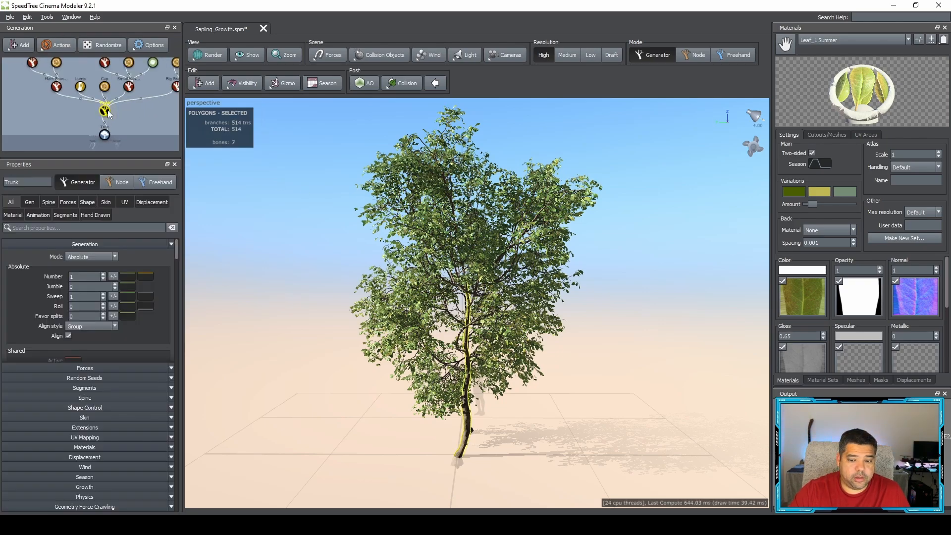
{"action": "left_click", "coordinate": [243, 86]}
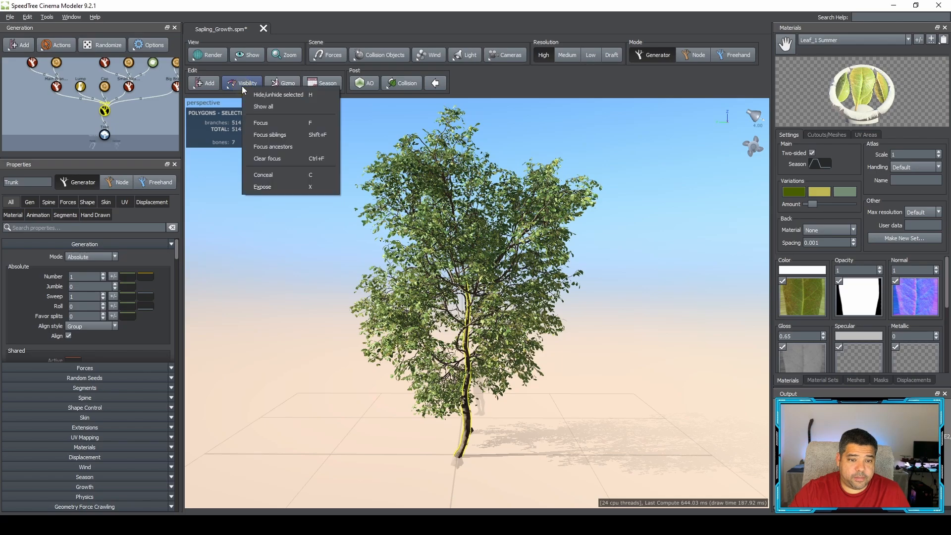
{"action": "left_click", "coordinate": [304, 94]}
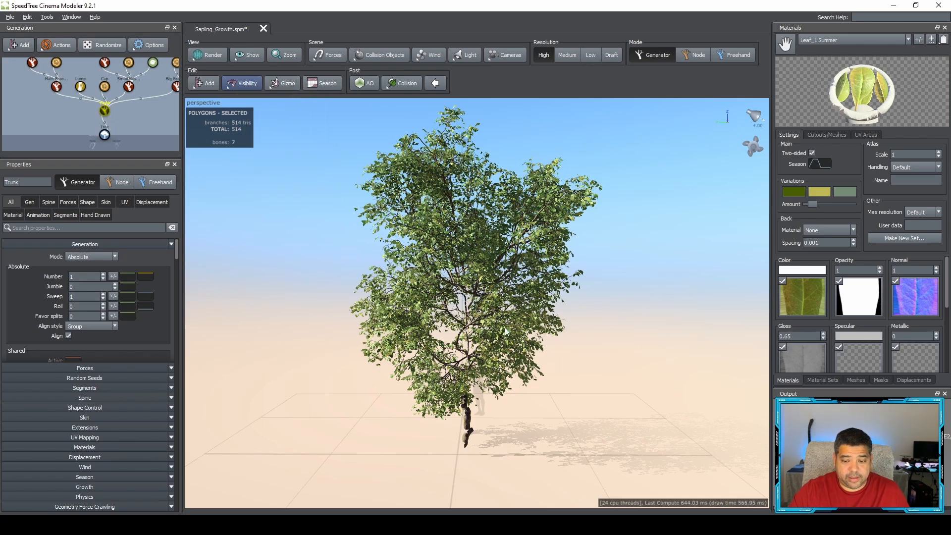
{"action": "scroll", "coordinate": [470, 312], "scroll_direction": "down", "scroll_amount": 2}
{"action": "scroll", "coordinate": [470, 312], "scroll_direction": "up", "scroll_amount": 4}
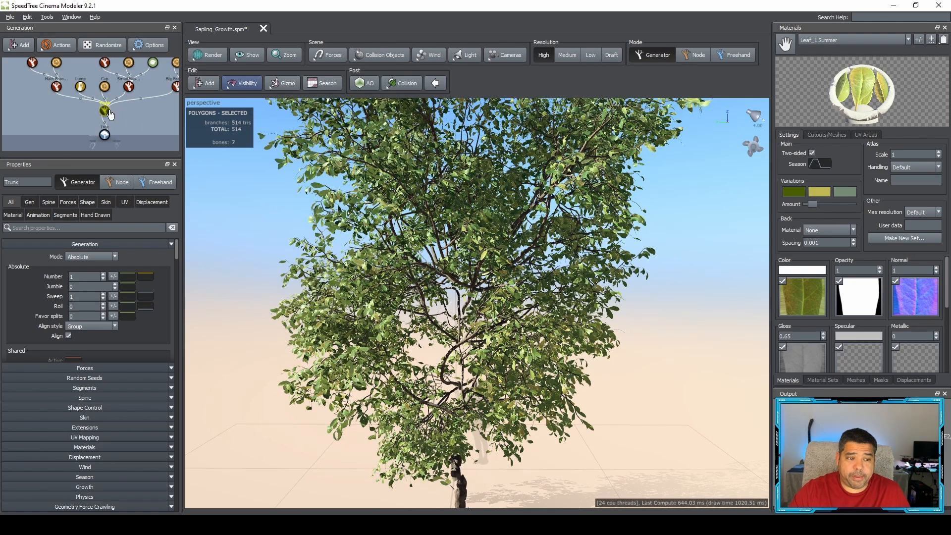
Unhide the Trunk generator and view the whole tree from a slightly different angle.
{"action": "left_click", "coordinate": [248, 85]}
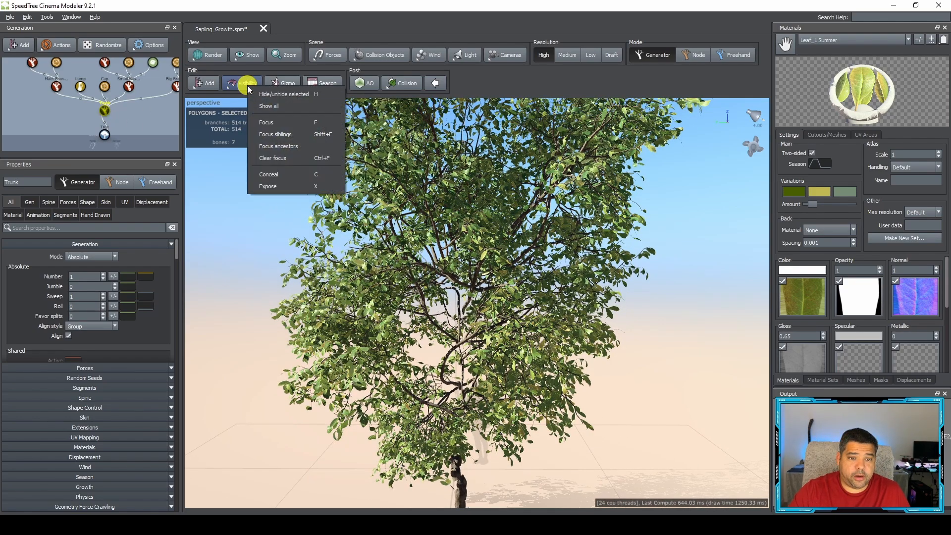
{"action": "left_click", "coordinate": [294, 94]}
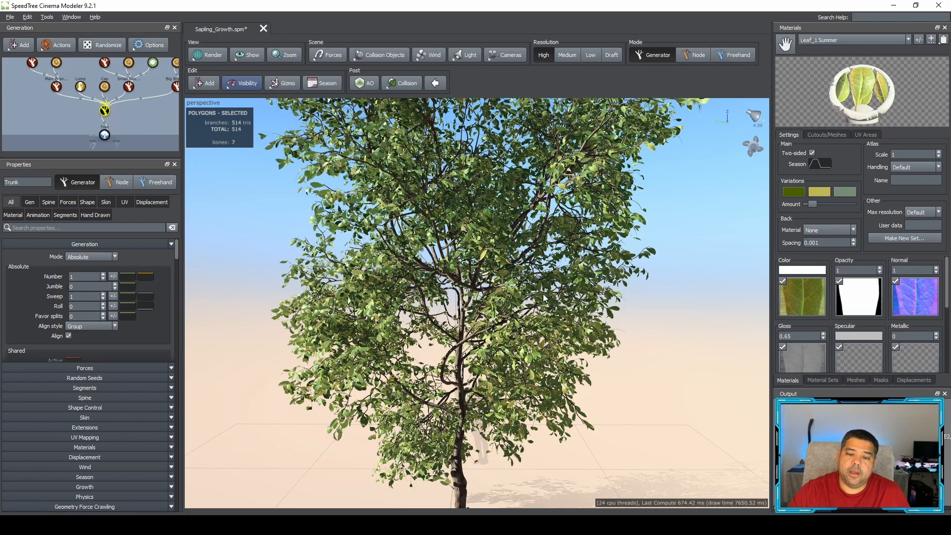
{"action": "scroll", "coordinate": [543, 294], "scroll_direction": "down", "scroll_amount": 2}
{"action": "scroll", "coordinate": [543, 298], "scroll_direction": "down", "scroll_amount": 3}
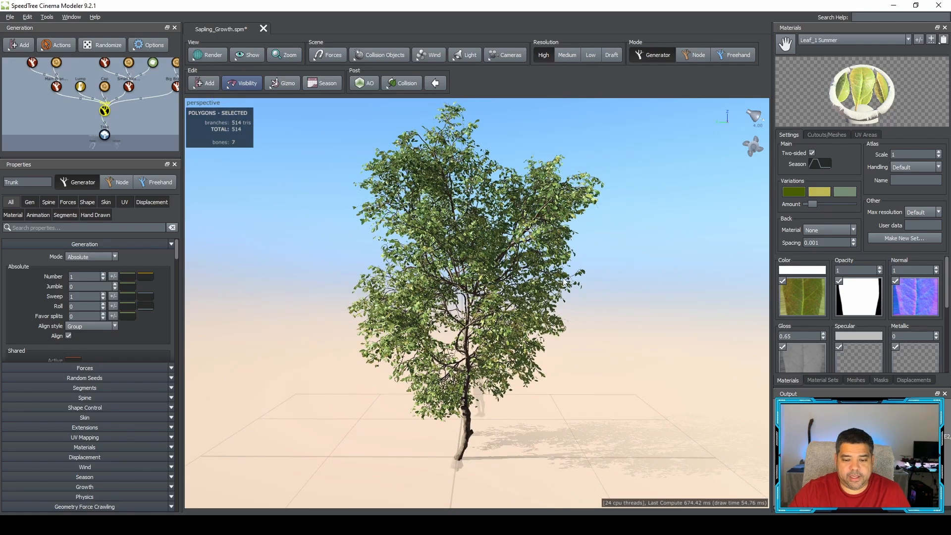
{"action": "middle_click_drag", "start_coordinate": [562, 278], "coordinate": [539, 300]}
{"action": "left_click_drag", "start_coordinate": [552, 315], "coordinate": [561, 316]}
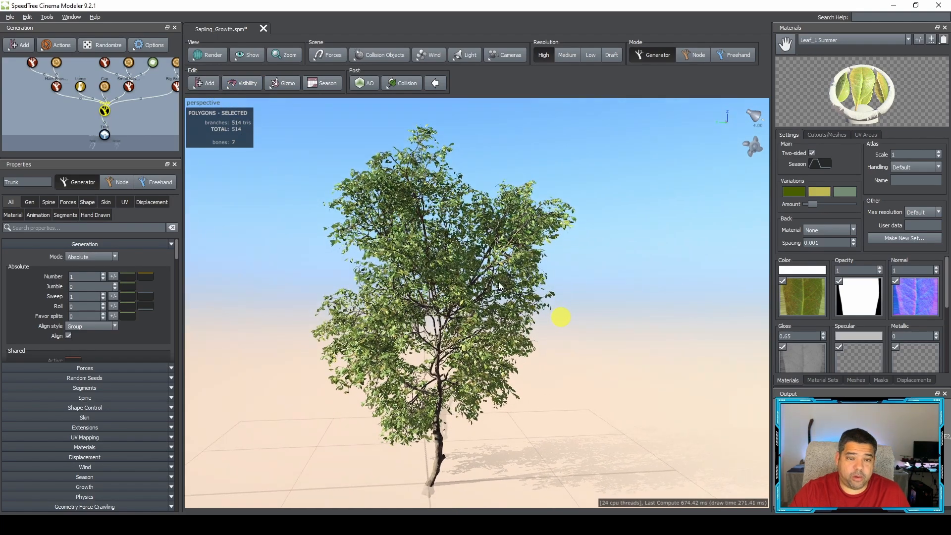
Shift the season from Spring partway towards Summer and inspect the leaf colours up close.
{"action": "left_click", "coordinate": [326, 83]}
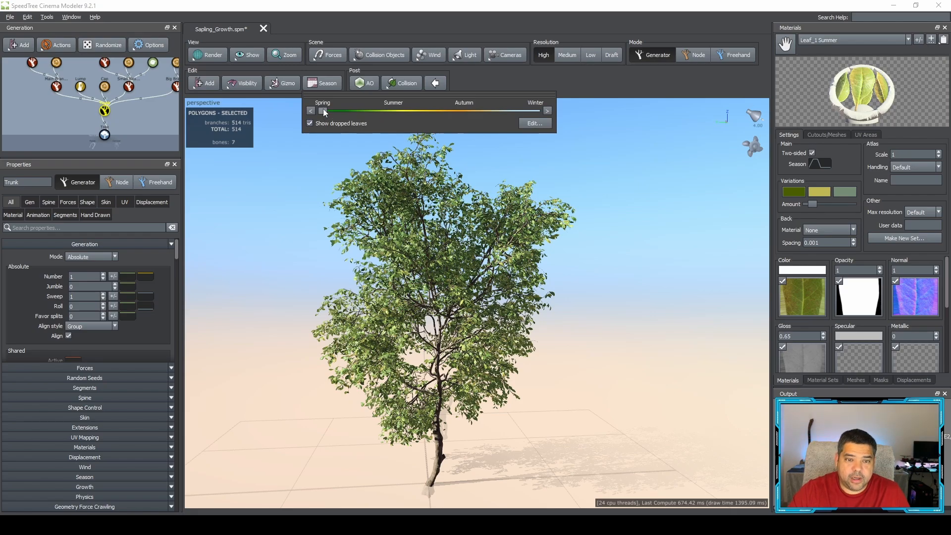
{"action": "left_click_drag", "start_coordinate": [323, 109], "coordinate": [351, 110]}
{"action": "scroll", "coordinate": [408, 227], "scroll_direction": "up", "scroll_amount": 2}
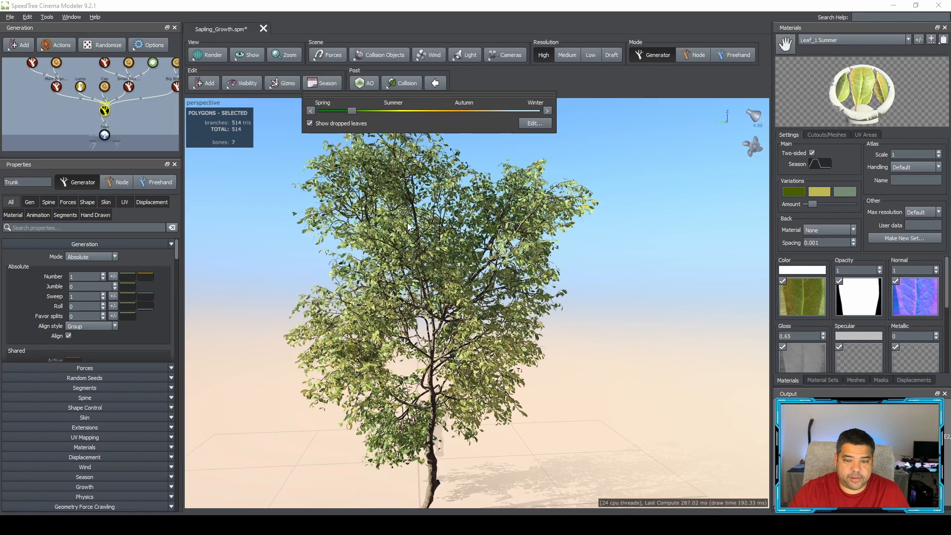
{"action": "scroll", "coordinate": [408, 222], "scroll_direction": "up", "scroll_amount": 2}
{"action": "scroll", "coordinate": [417, 225], "scroll_direction": "up", "scroll_amount": 4}
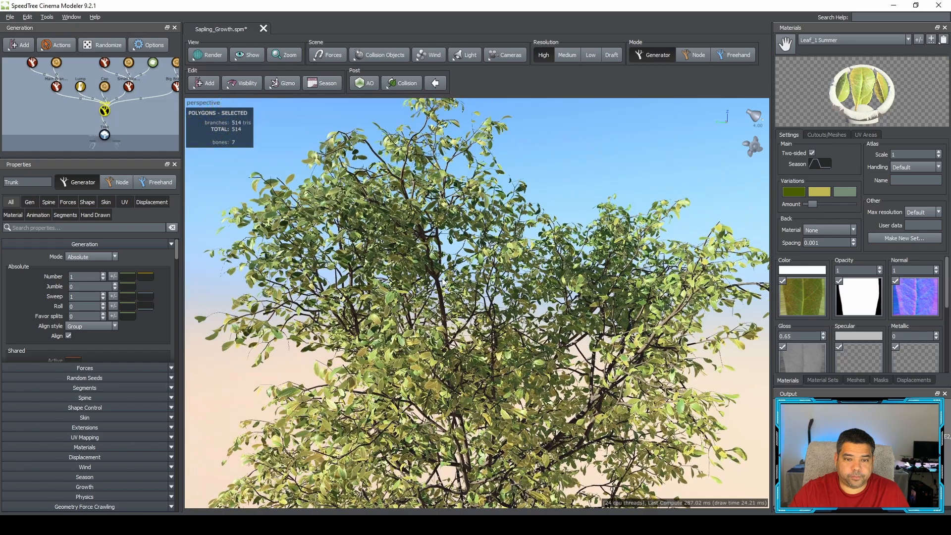
{"action": "middle_click_drag", "start_coordinate": [442, 279], "coordinate": [442, 312]}
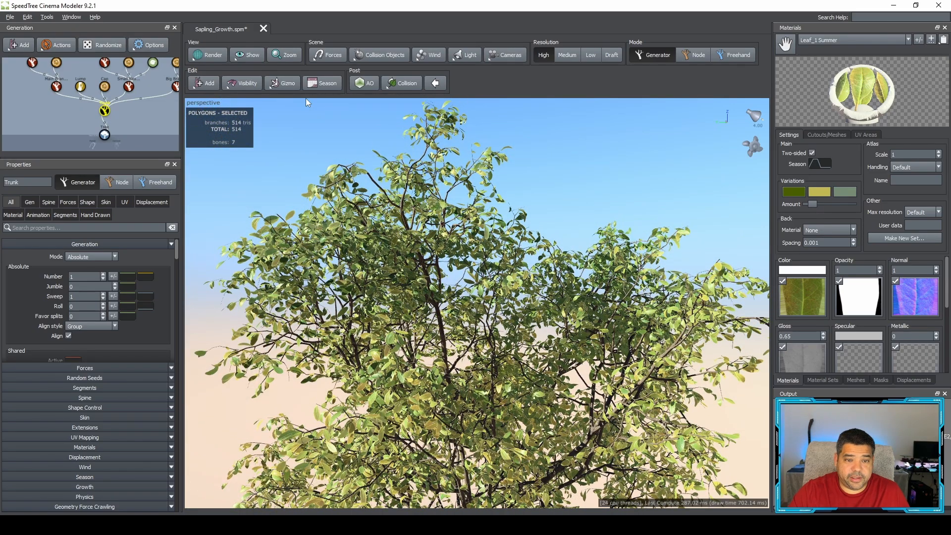
Advance the season to Autumn and inspect the foliage and the dropped leaves around the trunk.
{"action": "left_click", "coordinate": [337, 84]}
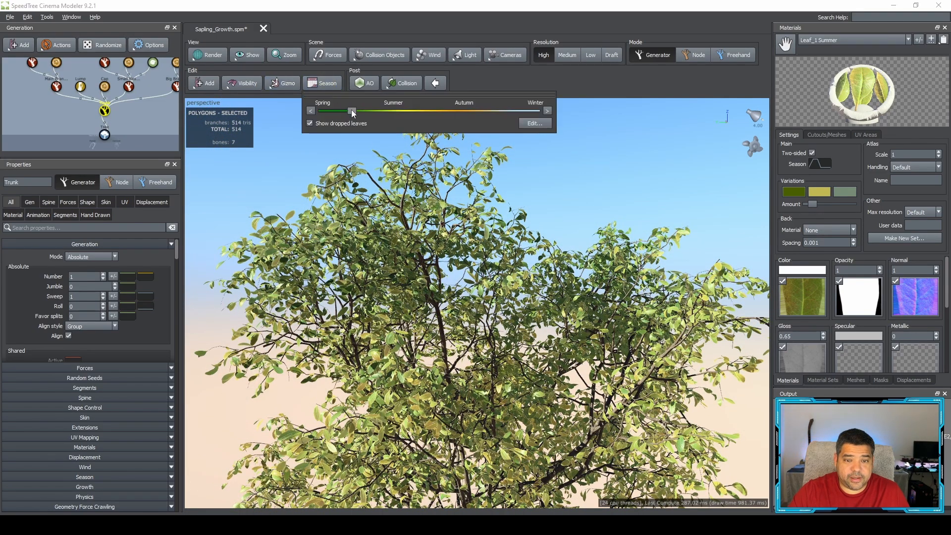
{"action": "left_click_drag", "start_coordinate": [352, 109], "coordinate": [472, 125]}
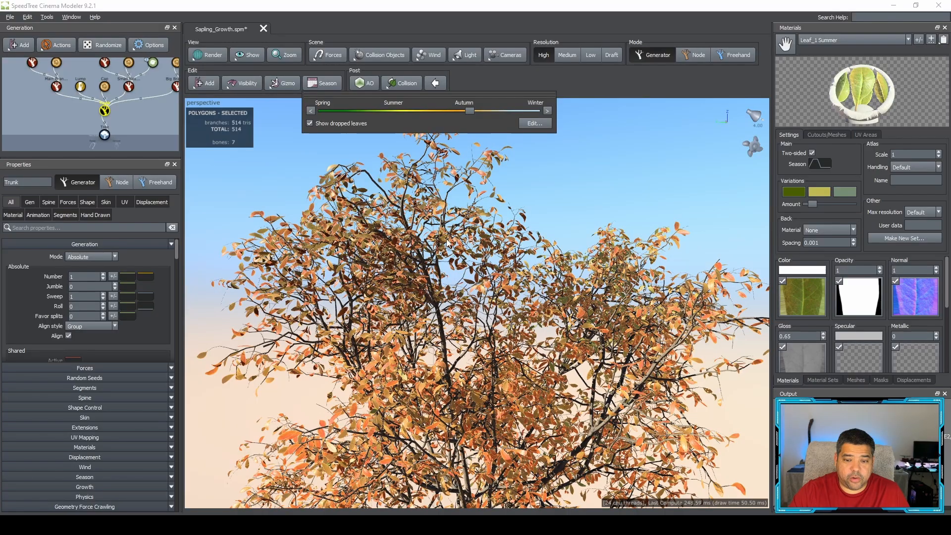
{"action": "scroll", "coordinate": [424, 285], "scroll_direction": "down", "scroll_amount": 5}
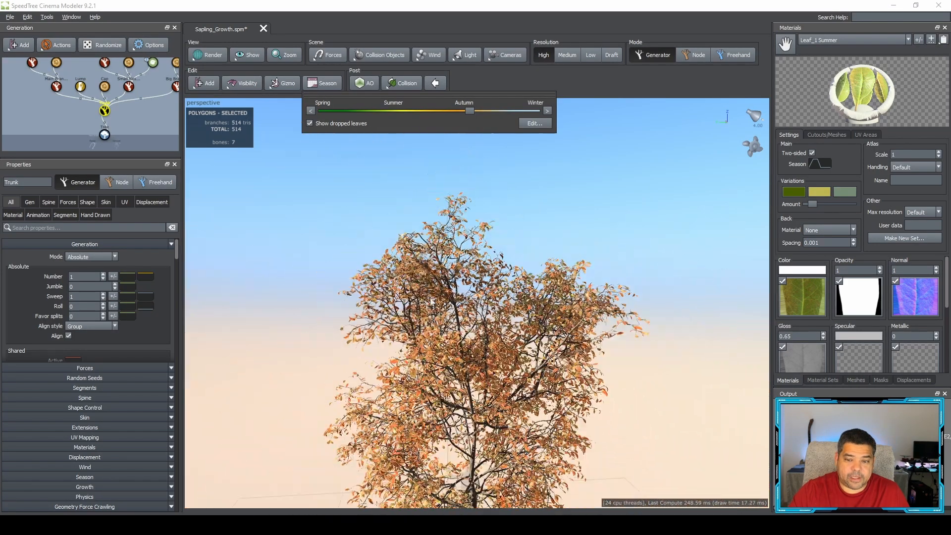
{"action": "middle_click_drag", "start_coordinate": [459, 342], "coordinate": [459, 183]}
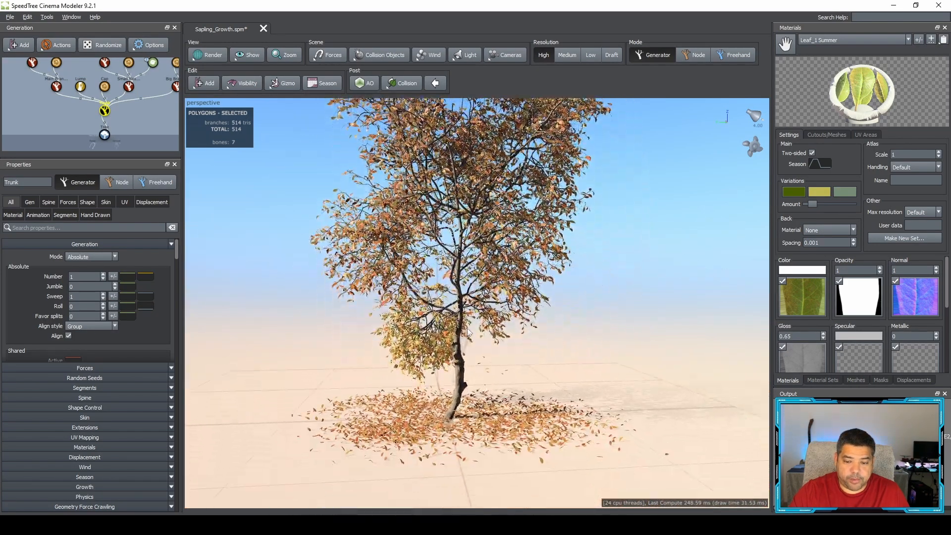
{"action": "left_click_drag", "start_coordinate": [467, 330], "coordinate": [504, 341]}
{"action": "scroll", "coordinate": [493, 317], "scroll_direction": "up", "scroll_amount": 3}
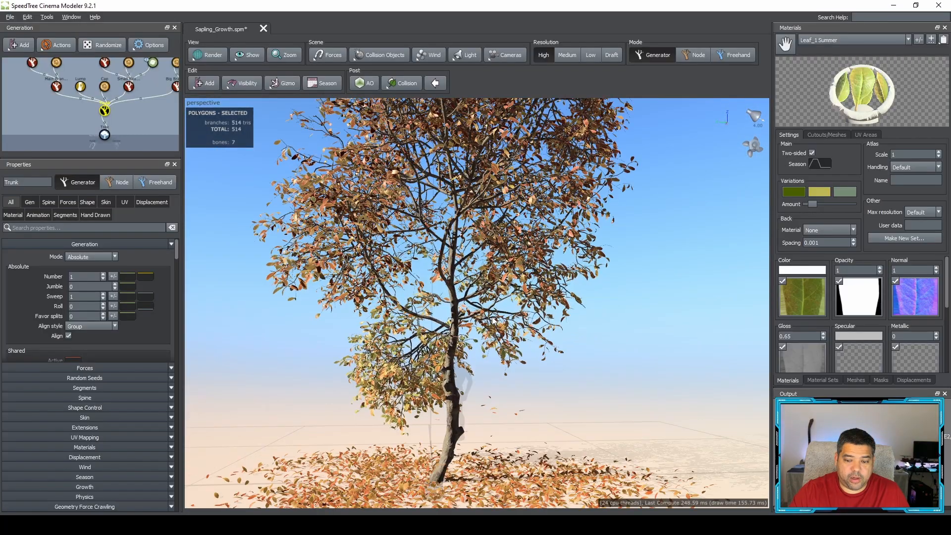
{"action": "scroll", "coordinate": [492, 317], "scroll_direction": "down", "scroll_amount": 2}
{"action": "left_click_drag", "start_coordinate": [509, 299], "coordinate": [523, 244]}
Set the season to Winter and inspect the whole tree from several angles.
{"action": "left_click", "coordinate": [326, 83]}
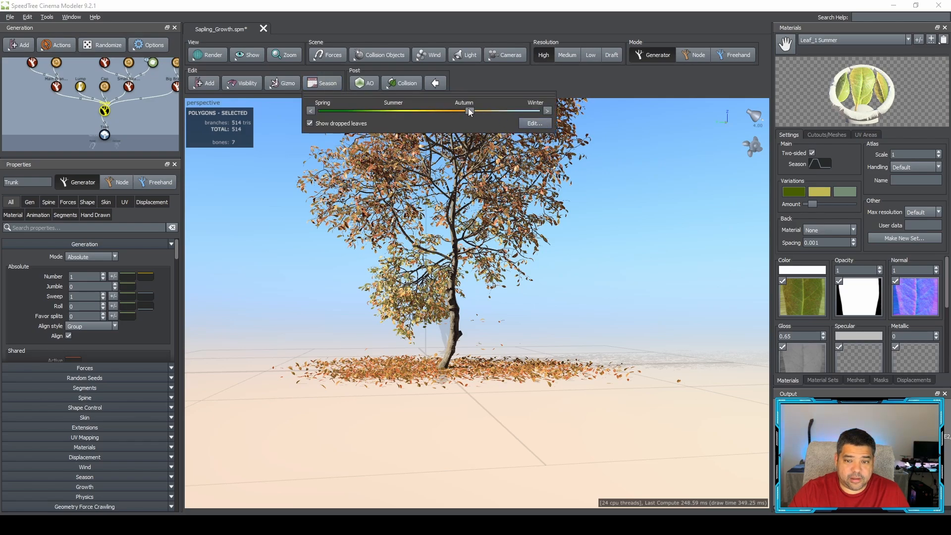
{"action": "left_click_drag", "start_coordinate": [468, 109], "coordinate": [543, 120]}
{"action": "mouse_move", "coordinate": [507, 269]}
{"action": "left_mouse_down"}
{"action": "mouse_move", "coordinate": [504, 295]}
{"action": "mouse_move", "coordinate": [507, 257]}
{"action": "mouse_move", "coordinate": [505, 265]}
{"action": "left_mouse_up"}
{"action": "scroll", "coordinate": [505, 265], "scroll_direction": "down", "scroll_amount": 2}
{"action": "middle_click_drag", "start_coordinate": [505, 265], "coordinate": [508, 292]}
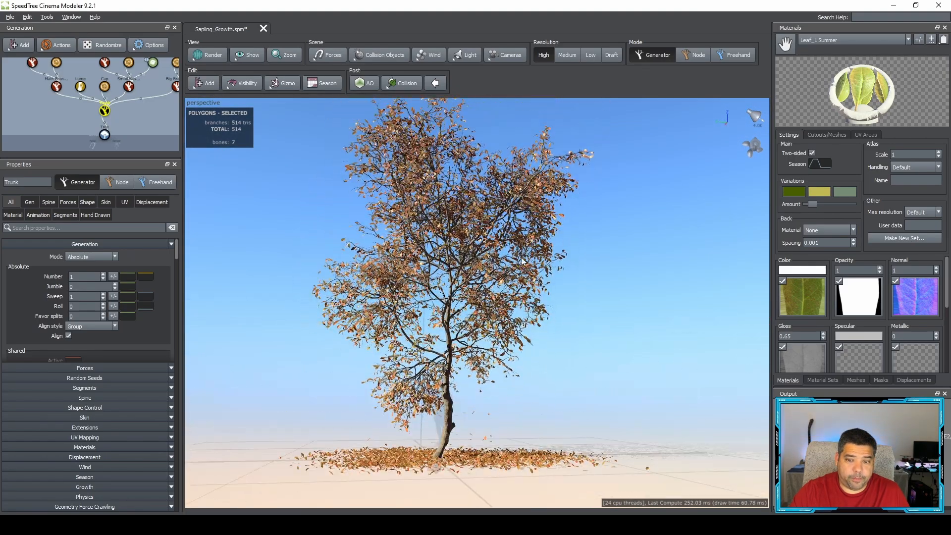
{"action": "left_click_drag", "start_coordinate": [509, 248], "coordinate": [521, 275]}
{"action": "middle_click_drag", "start_coordinate": [521, 275], "coordinate": [501, 283]}
{"action": "scroll", "coordinate": [501, 282], "scroll_direction": "down", "scroll_amount": 2}
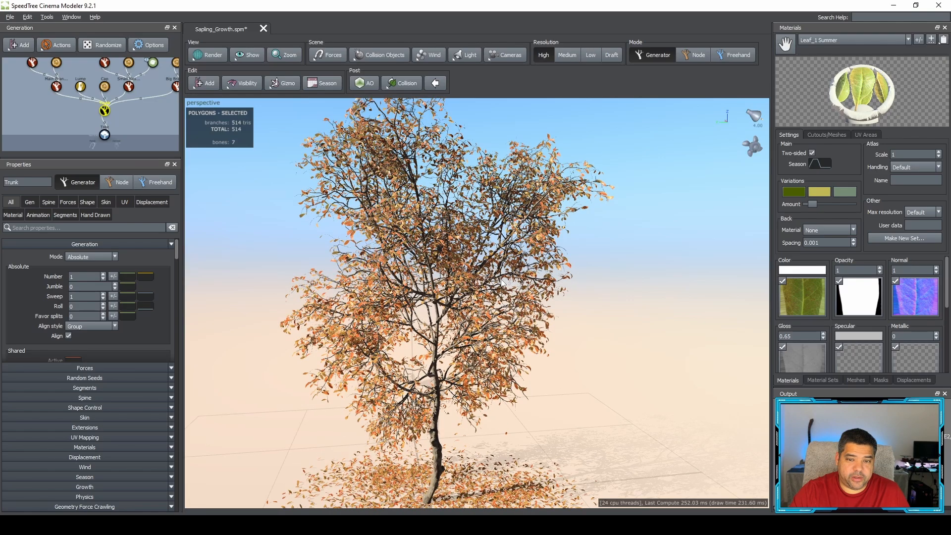
{"action": "left_click_drag", "start_coordinate": [526, 335], "coordinate": [486, 296]}
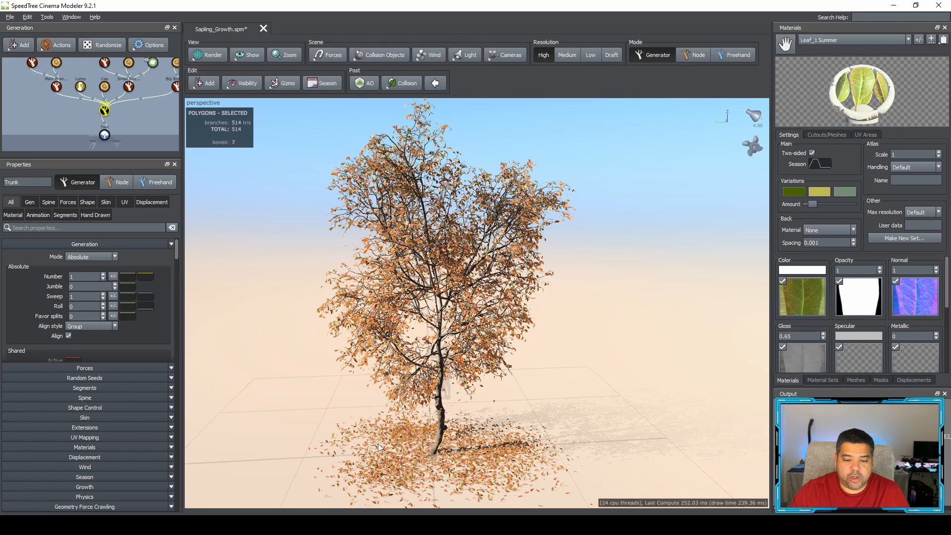
Return the tree's season to Spring.
{"action": "left_click", "coordinate": [323, 82]}
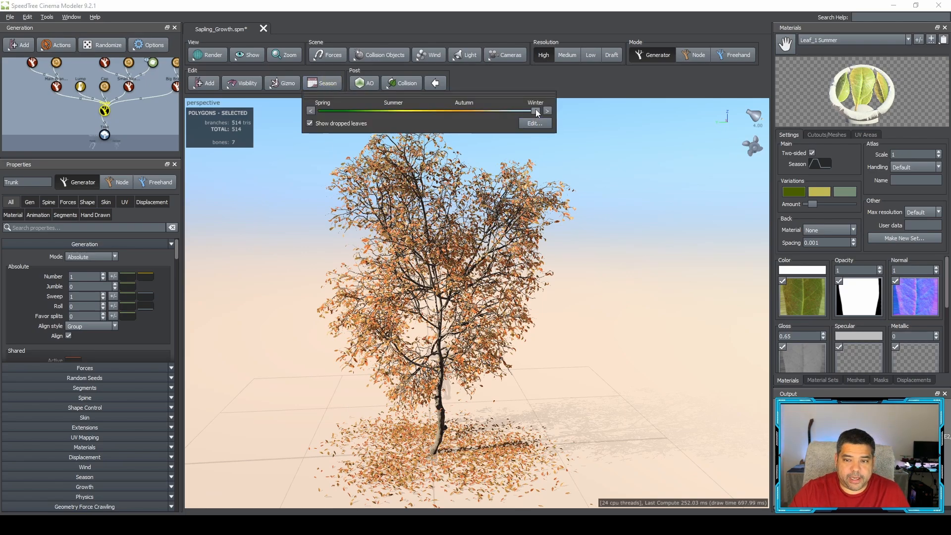
{"action": "left_click_drag", "start_coordinate": [536, 110], "coordinate": [314, 109]}
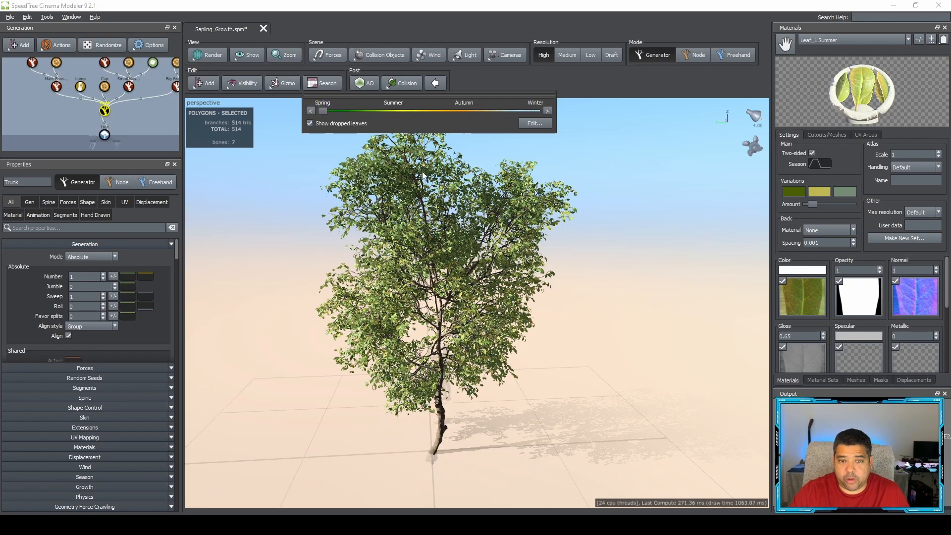
{"action": "left_click", "coordinate": [478, 79]}
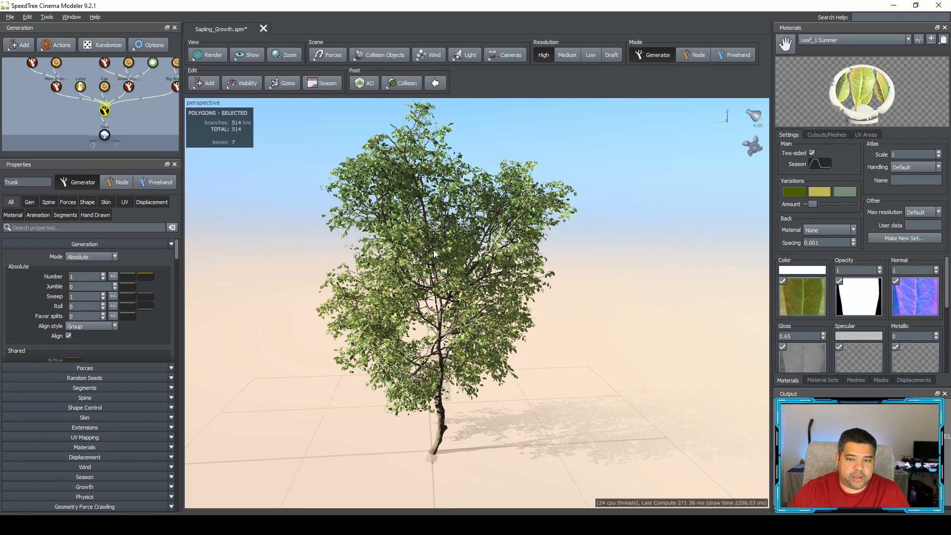
{"action": "middle_click_drag", "start_coordinate": [434, 250], "coordinate": [440, 262]}
{"action": "left_click_drag", "start_coordinate": [592, 297], "coordinate": [589, 293]}
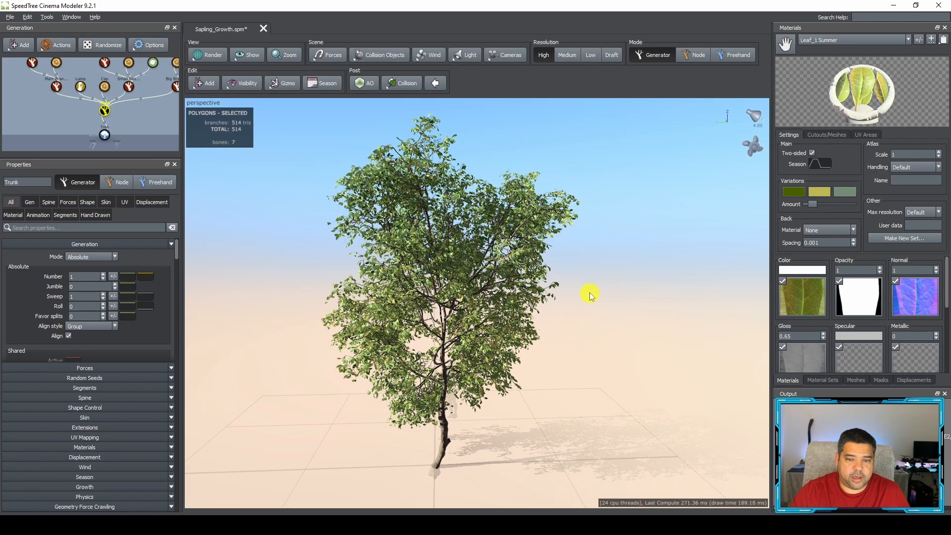
Clear the Trunk generator selection and compute ambient occlusion for the whole tree.
{"action": "left_click", "coordinate": [47, 16]}
{"action": "left_click", "coordinate": [73, 59]}
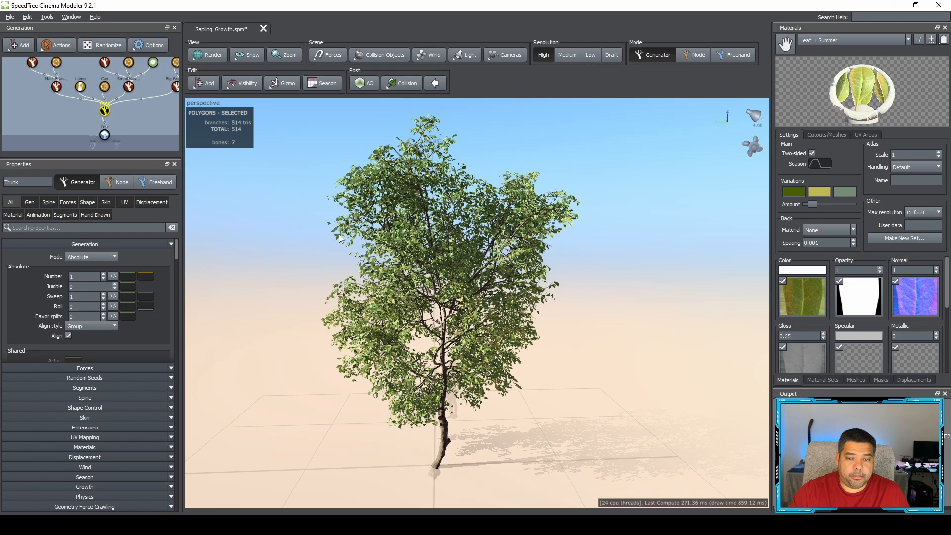
{"action": "left_click", "coordinate": [608, 266]}
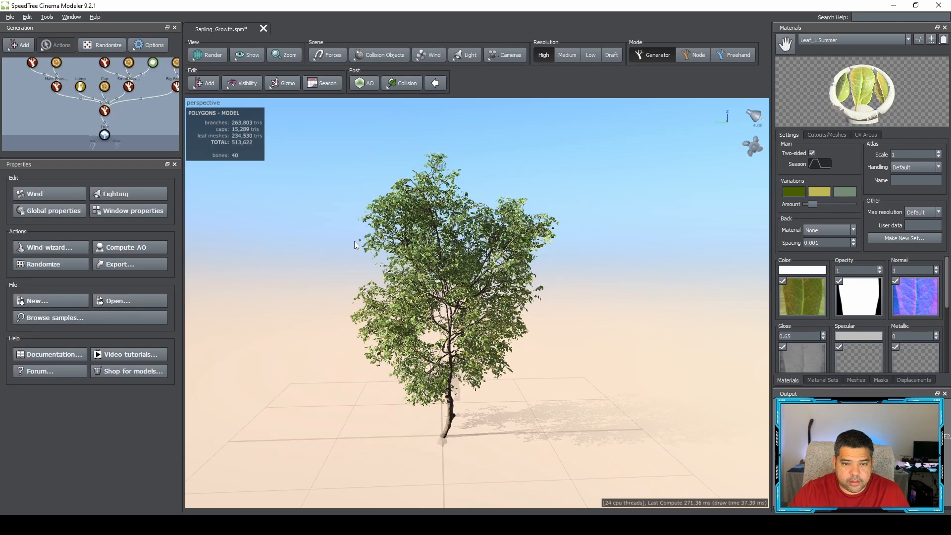
{"action": "scroll", "coordinate": [354, 244], "scroll_direction": "up", "scroll_amount": 2}
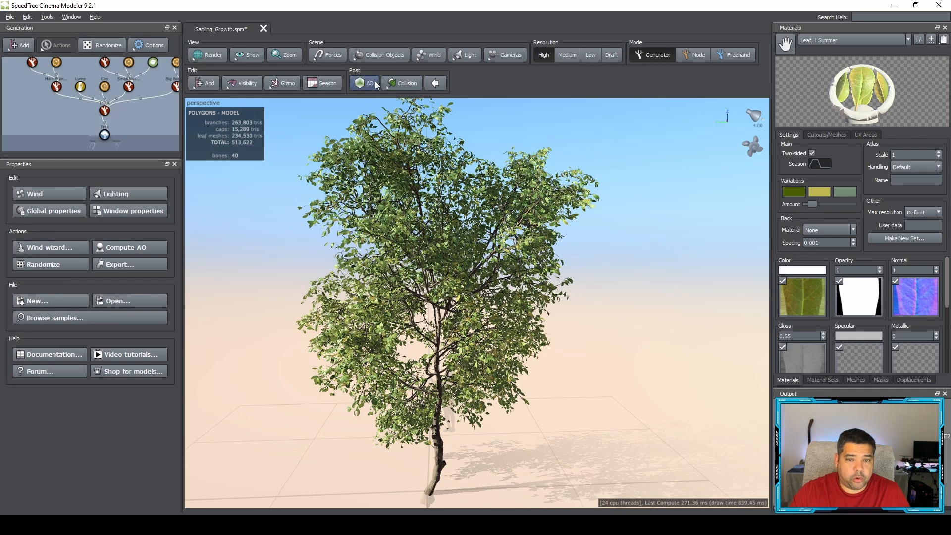
{"action": "left_click", "coordinate": [363, 81]}
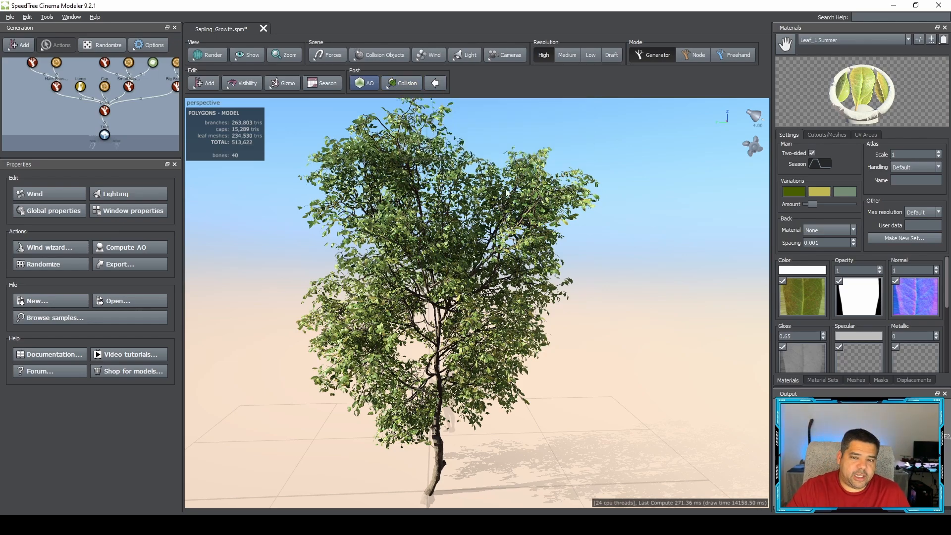
{"action": "middle_click_drag", "start_coordinate": [506, 189], "coordinate": [508, 196]}
{"action": "scroll", "coordinate": [509, 198], "scroll_direction": "down", "scroll_amount": 1}
{"action": "scroll", "coordinate": [508, 198], "scroll_direction": "up", "scroll_amount": 4}
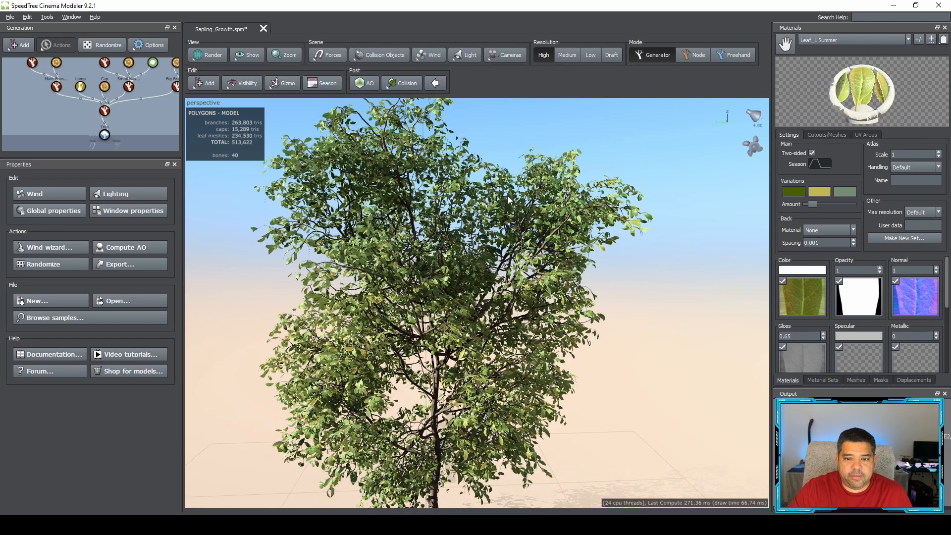
{"action": "scroll", "coordinate": [508, 198], "scroll_direction": "down", "scroll_amount": 4}
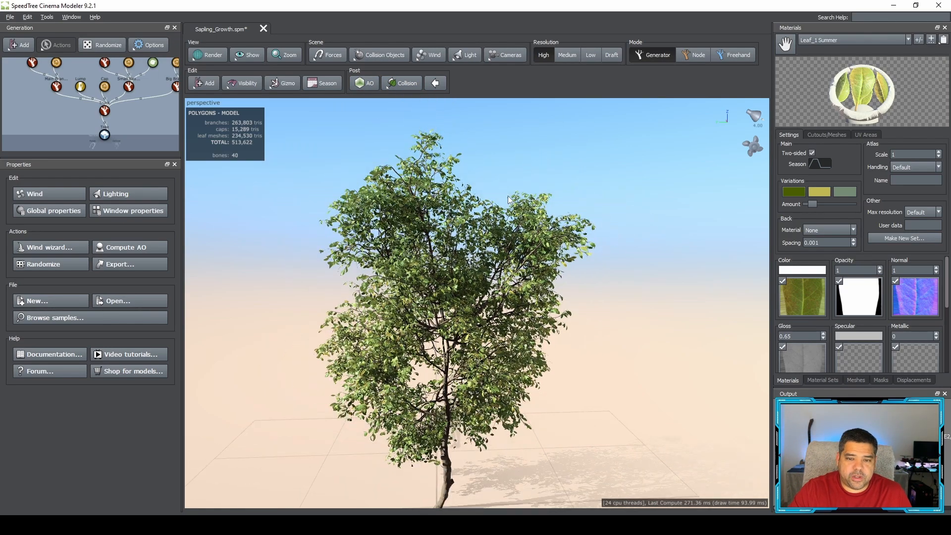
{"action": "middle_click_drag", "start_coordinate": [519, 239], "coordinate": [530, 213]}
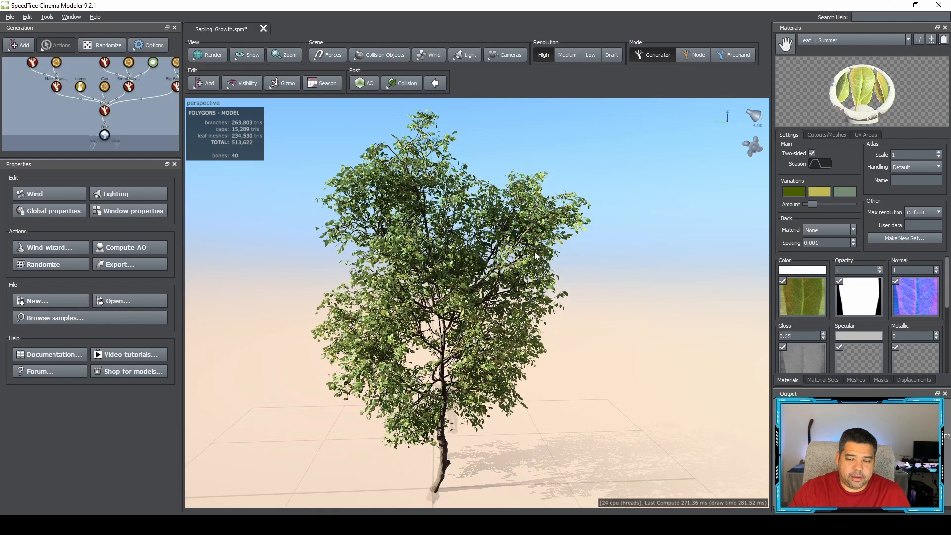
{"action": "middle_click_drag", "start_coordinate": [535, 252], "coordinate": [545, 251]}
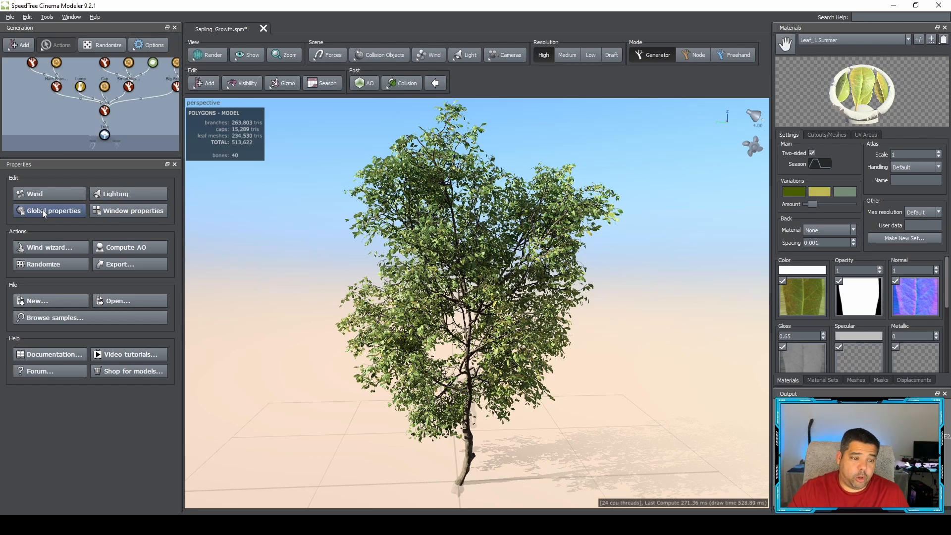
Look through the window properties, from the viewport background to the rendering, manipulator and screenshot frame settings.
{"action": "left_click", "coordinate": [132, 213]}
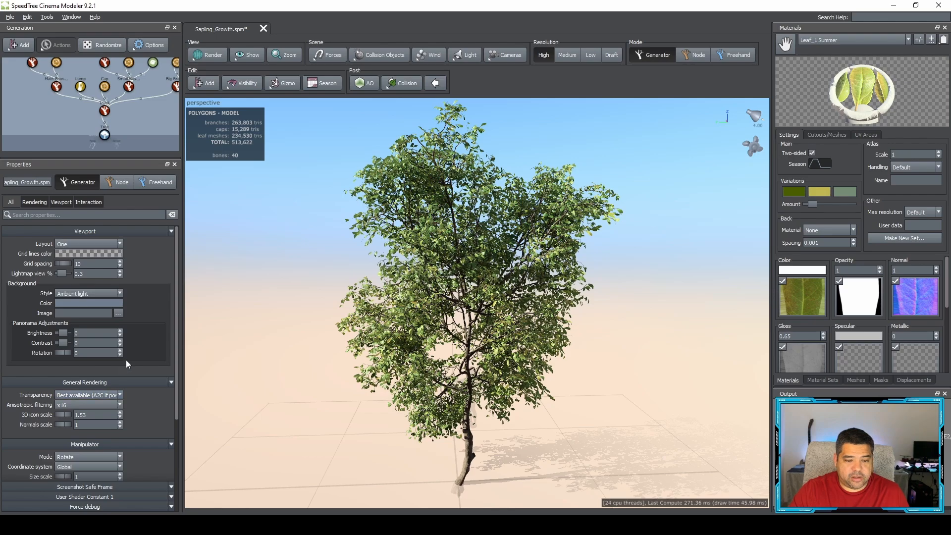
{"action": "scroll", "coordinate": [88, 388], "scroll_direction": "down", "scroll_amount": 2}
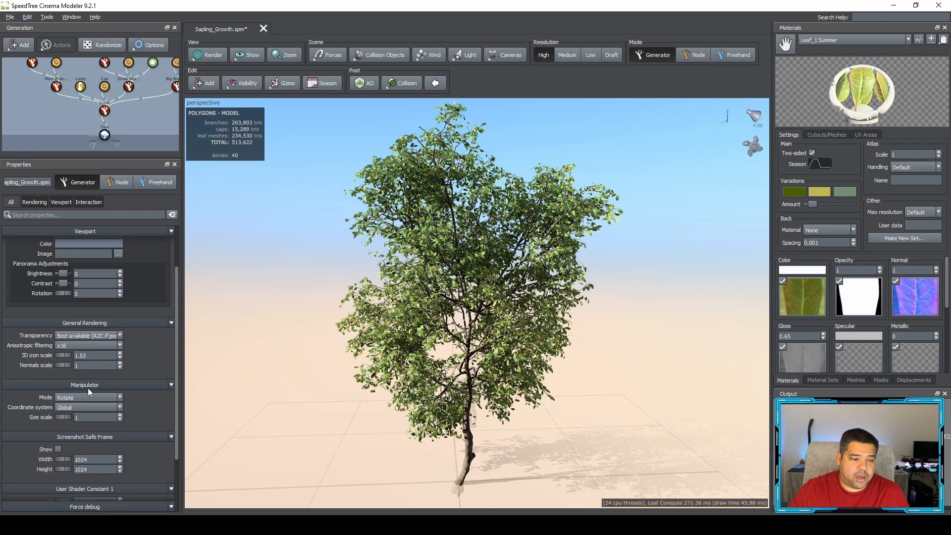
{"action": "scroll", "coordinate": [87, 388], "scroll_direction": "down", "scroll_amount": 2}
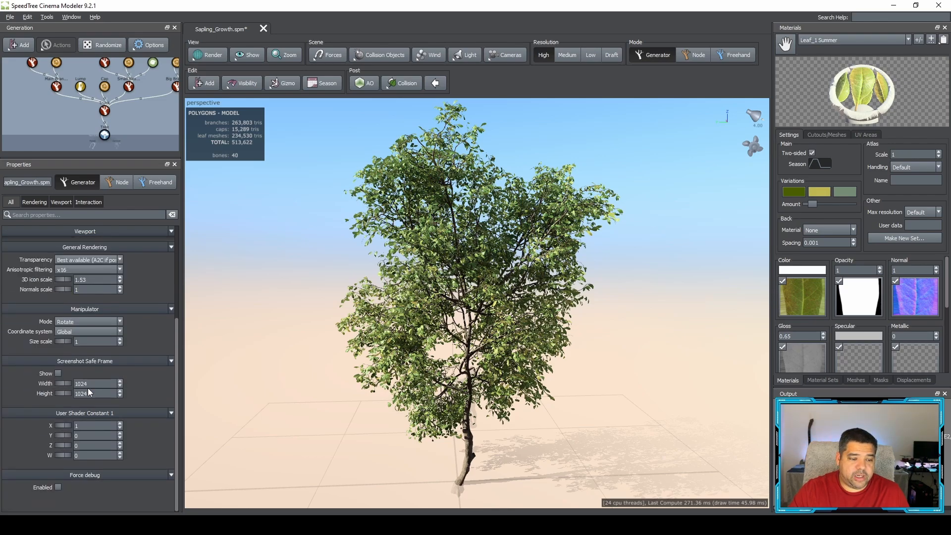
{"action": "scroll", "coordinate": [88, 388], "scroll_direction": "up", "scroll_amount": 4}
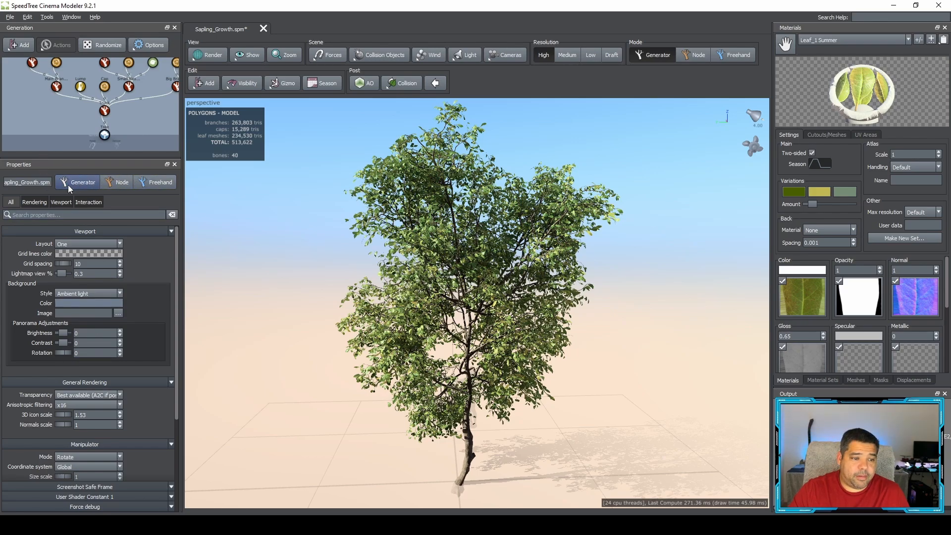
{"action": "left_click", "coordinate": [281, 216]}
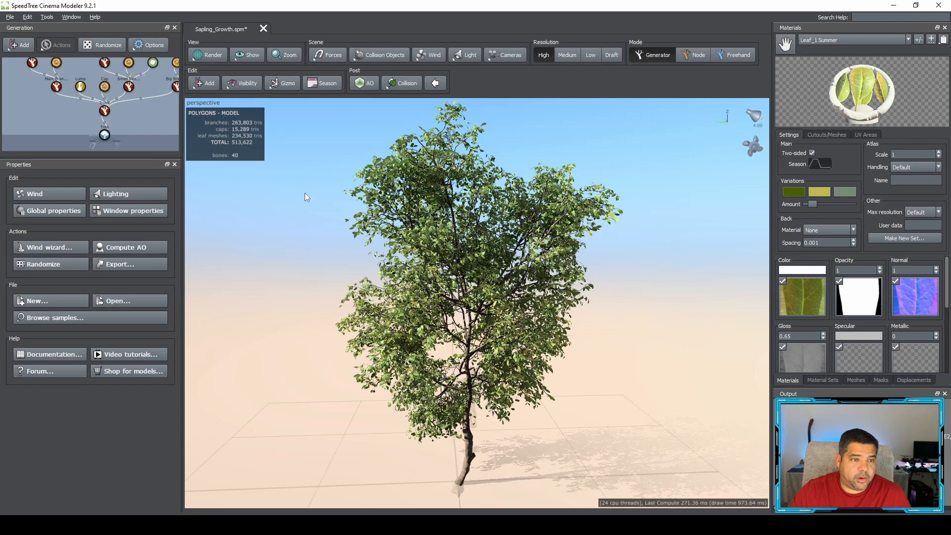
Close the Sapling Growth tree without saving and start a new tree from the Blank template.
{"action": "left_click", "coordinate": [264, 29]}
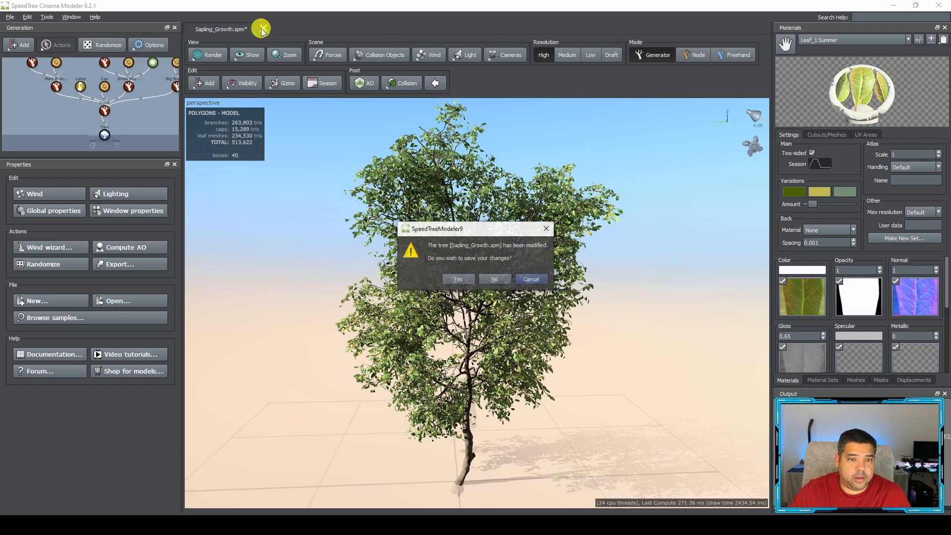
{"action": "left_click", "coordinate": [496, 279]}
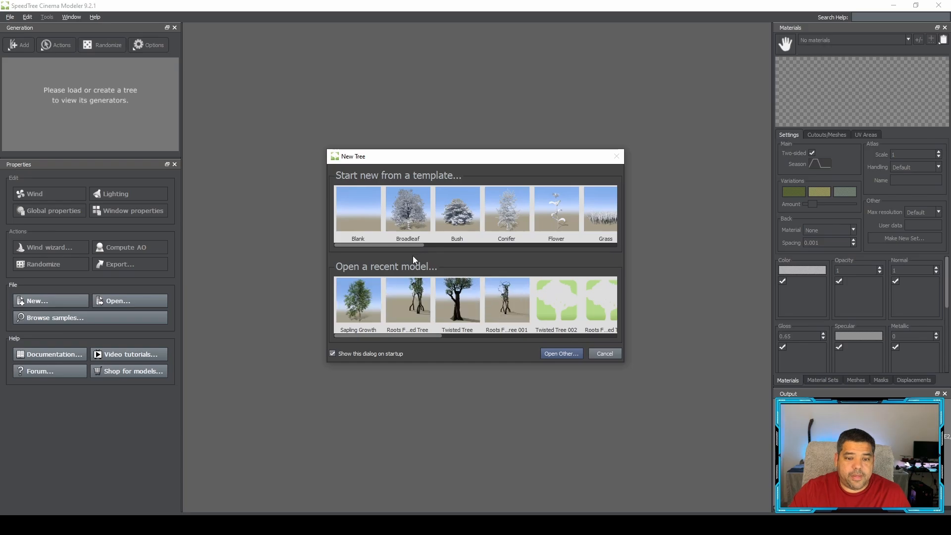
{"action": "left_click", "coordinate": [366, 213]}
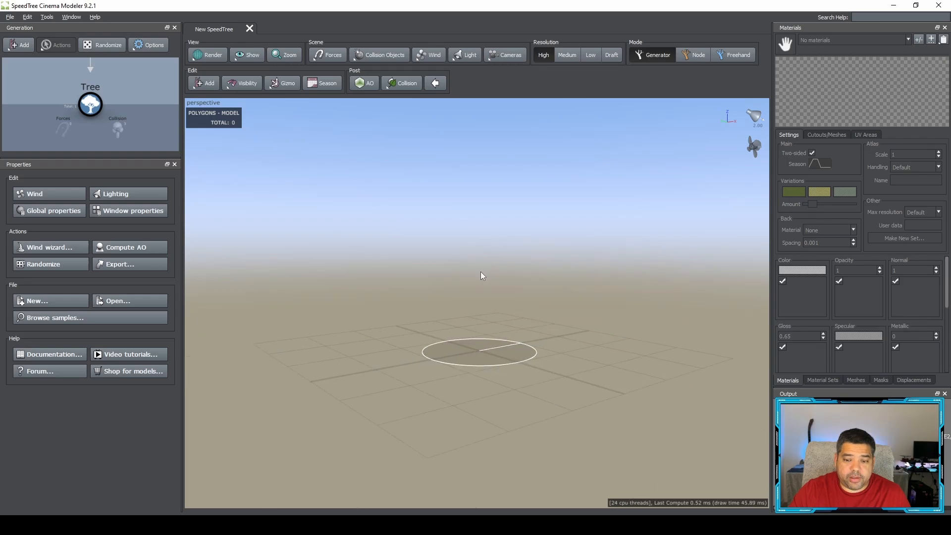
{"action": "mouse_move", "coordinate": [493, 268]}
{"action": "left_mouse_down"}
{"action": "mouse_move", "coordinate": [463, 269]}
{"action": "mouse_move", "coordinate": [479, 279]}
{"action": "left_mouse_up"}
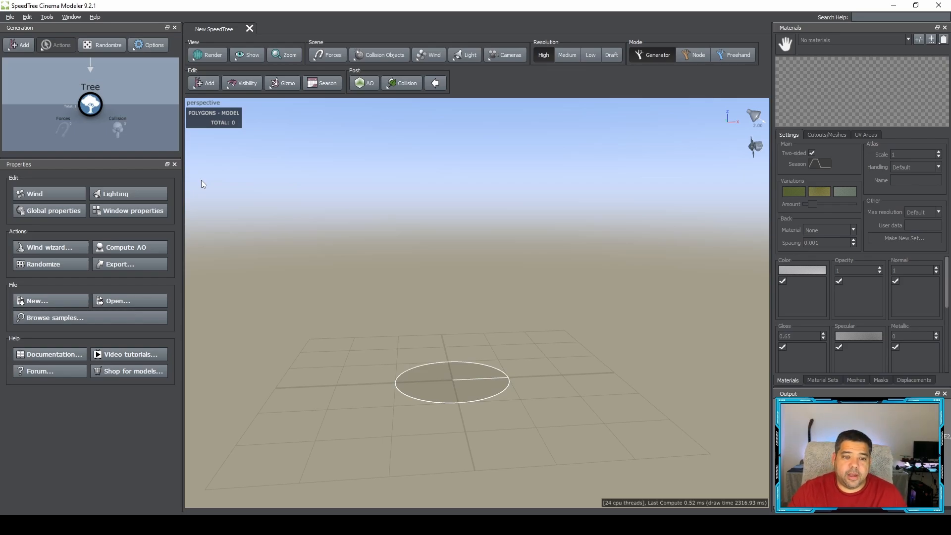
{"action": "left_click_drag", "start_coordinate": [442, 271], "coordinate": [447, 271]}
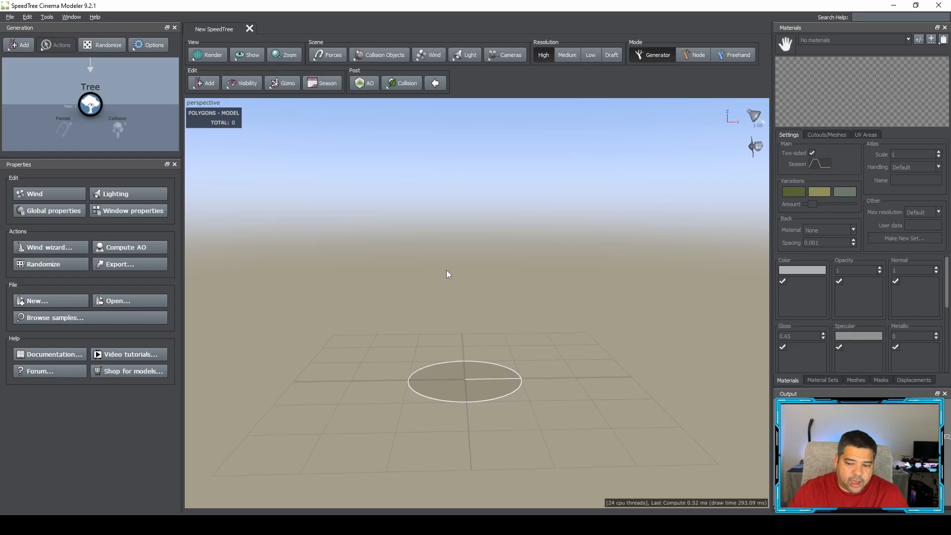
Check the scene unit choices in the Tree Window preferences, and close the preferences without saving changes.
{"action": "left_click", "coordinate": [48, 18]}
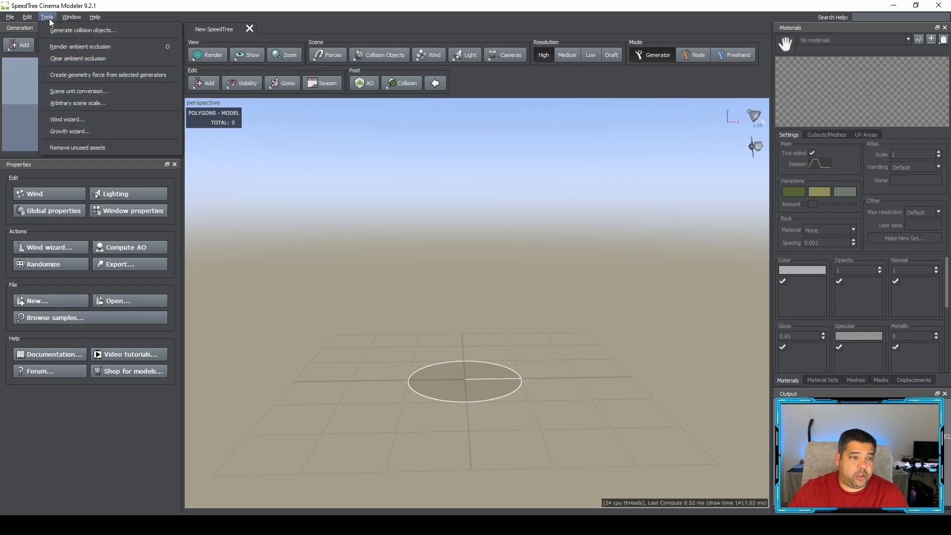
{"action": "mouse_move", "coordinate": [27, 16]}
{"action": "left_click", "coordinate": [40, 101]}
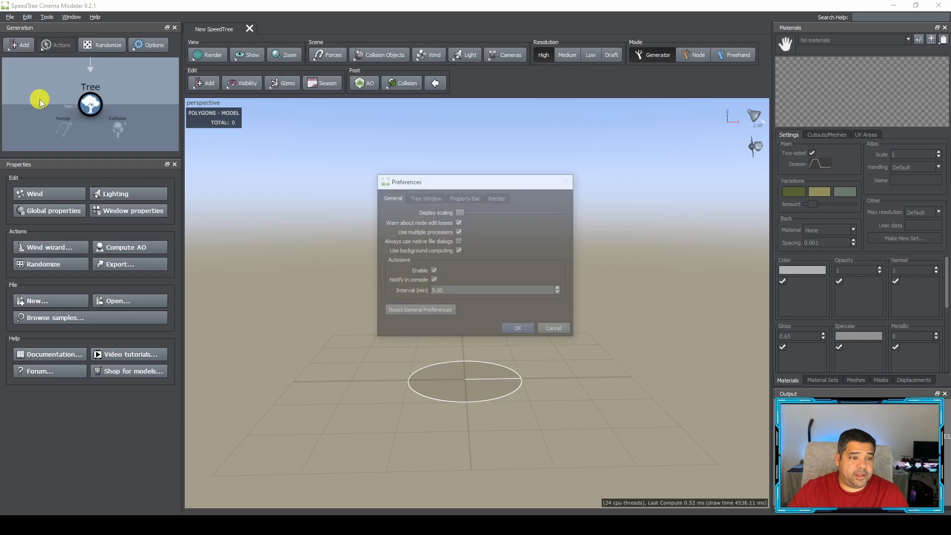
{"action": "left_click", "coordinate": [430, 198]}
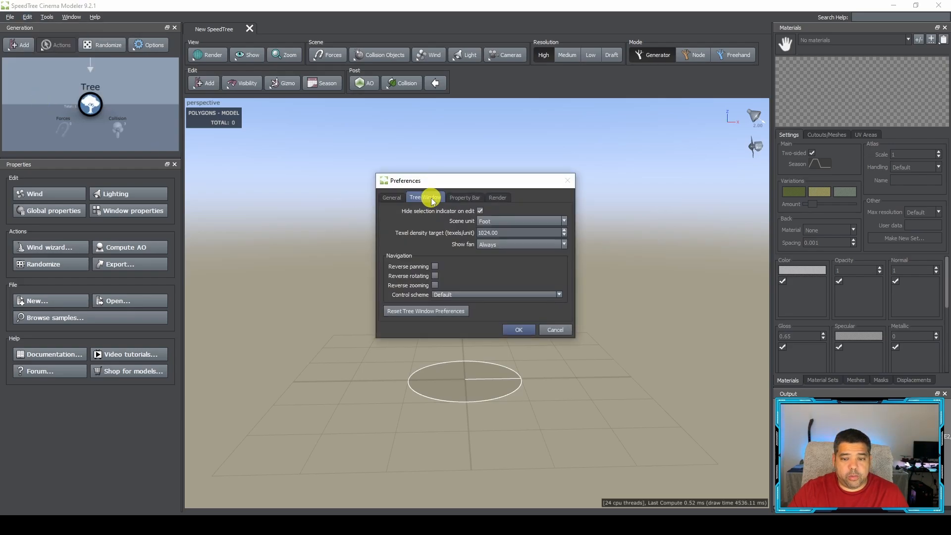
{"action": "left_click", "coordinate": [516, 221]}
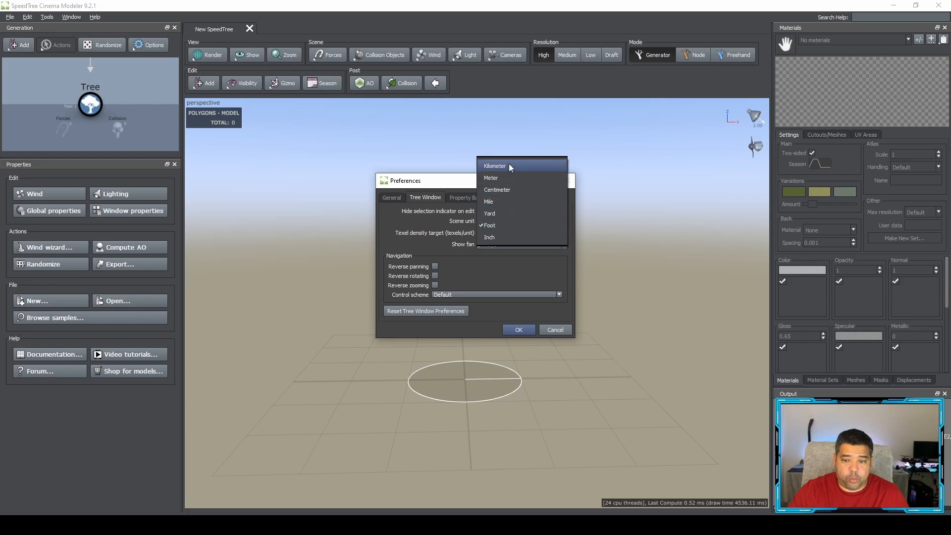
{"action": "left_click", "coordinate": [511, 225]}
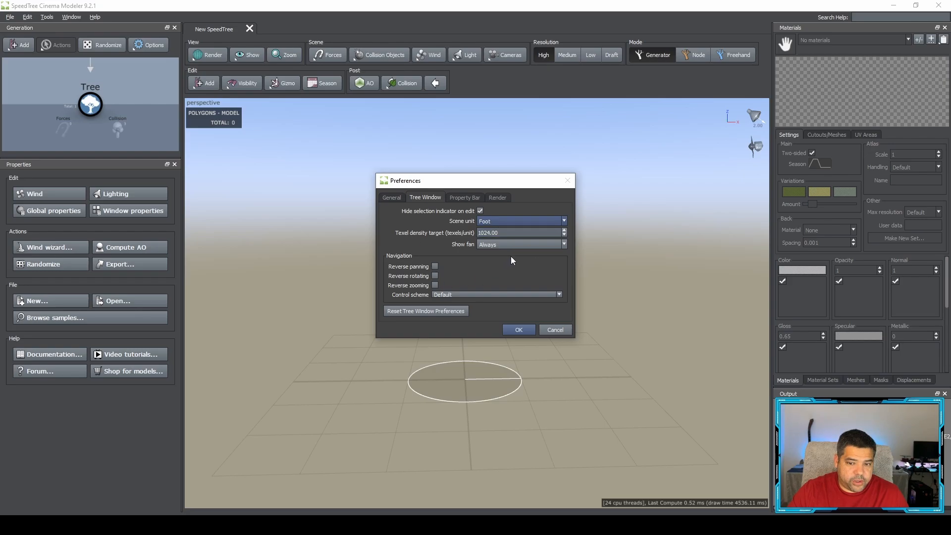
{"action": "left_click", "coordinate": [559, 327]}
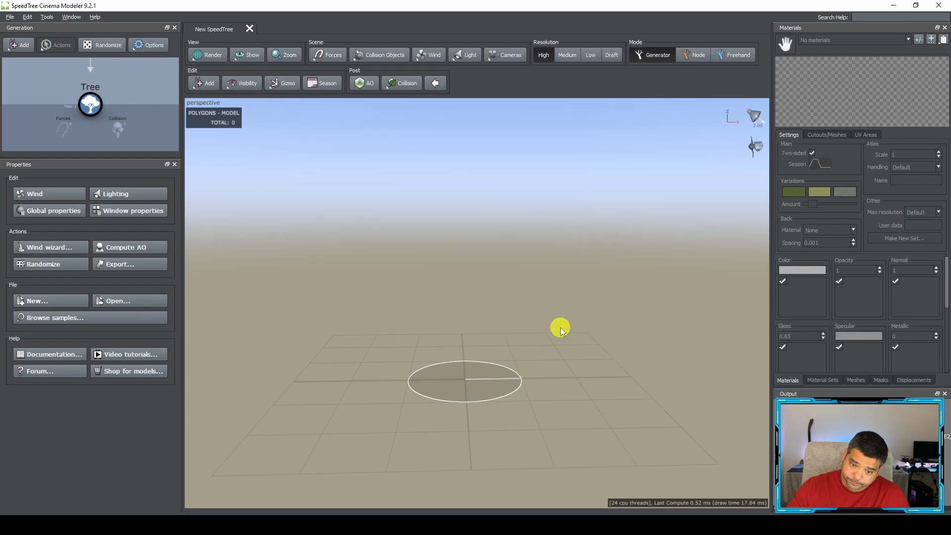
Show the tree window properties and examine the target units offered by Scene Unit Conversion, leaving without converting.
{"action": "left_click", "coordinate": [71, 17]}
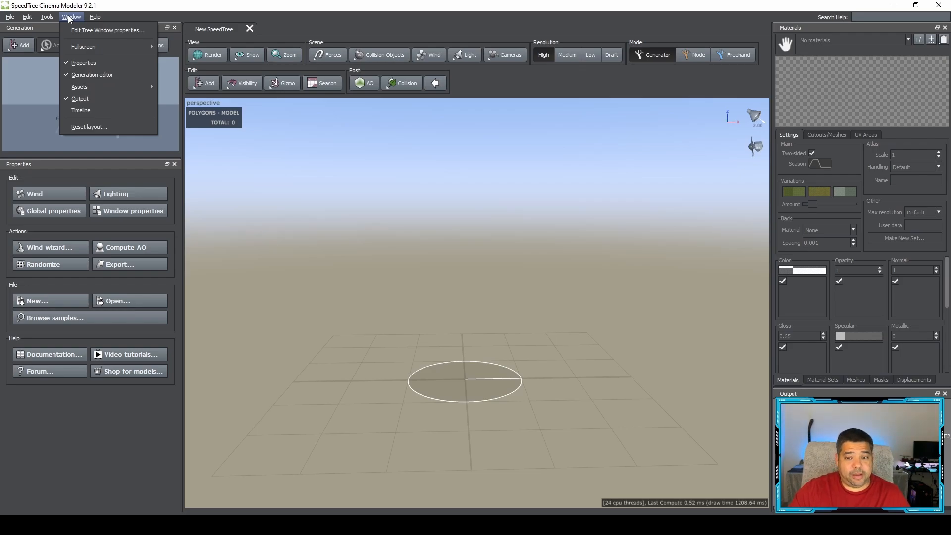
{"action": "left_click", "coordinate": [91, 31]}
{"action": "left_click", "coordinate": [76, 20]}
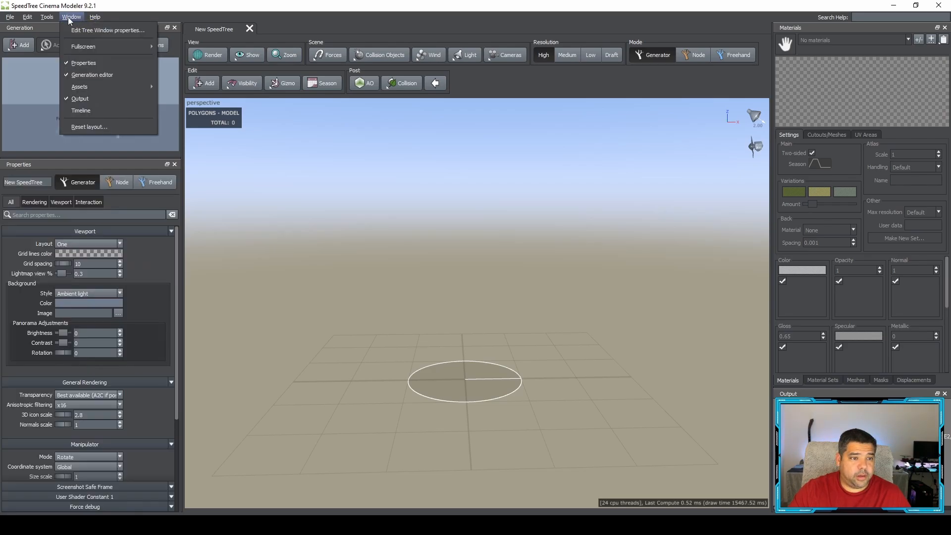
{"action": "mouse_move", "coordinate": [46, 19]}
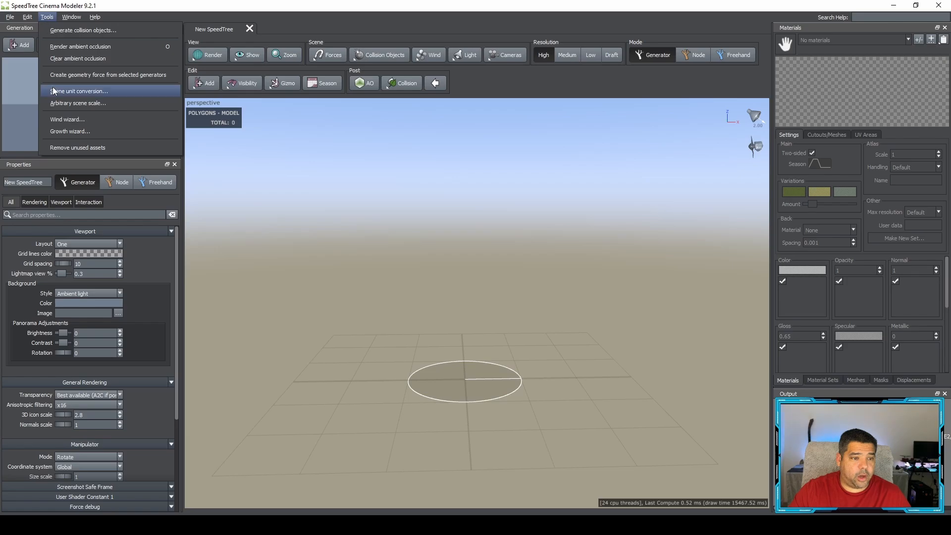
{"action": "left_click", "coordinate": [86, 93]}
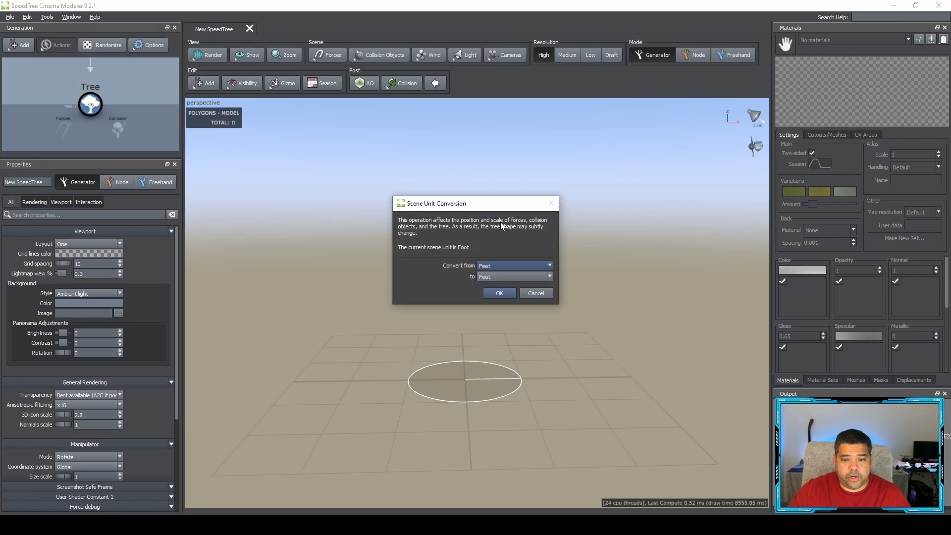
{"action": "left_click", "coordinate": [519, 276]}
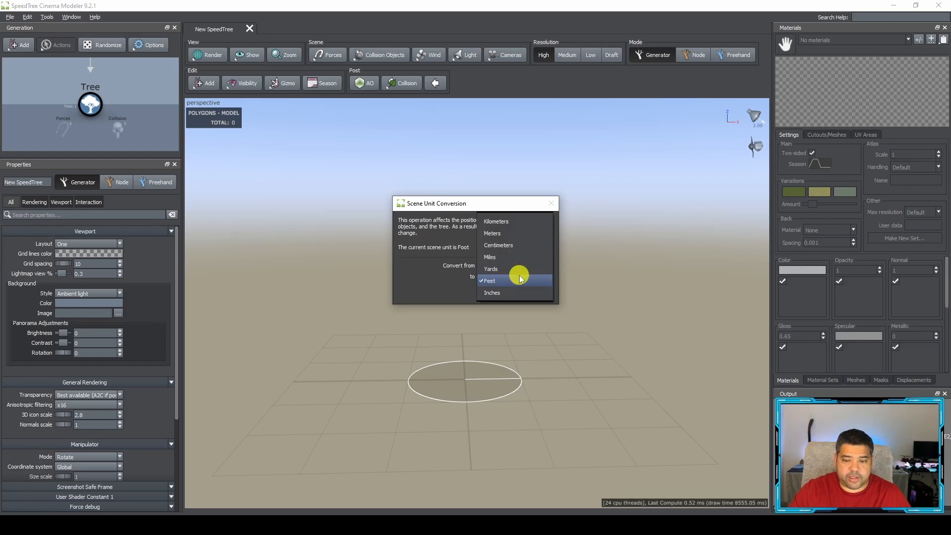
{"action": "left_click", "coordinate": [520, 280]}
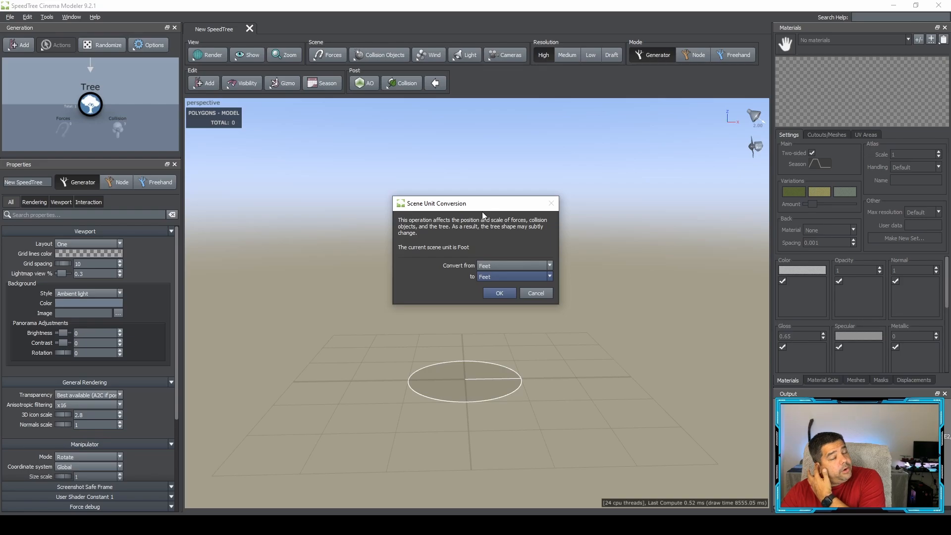
{"action": "left_click", "coordinate": [537, 293]}
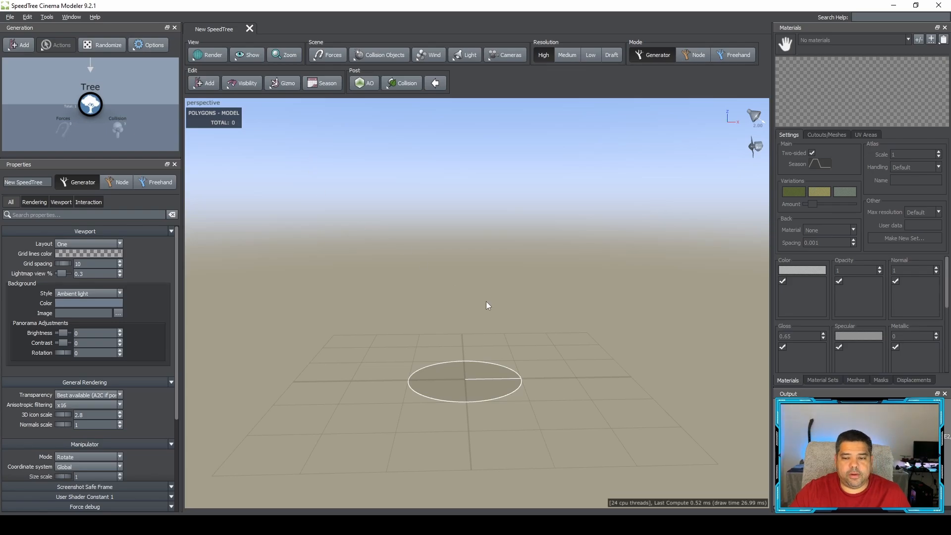
Add a Trunk generator to the blank tree.
{"action": "left_click_drag", "start_coordinate": [504, 318], "coordinate": [505, 310]}
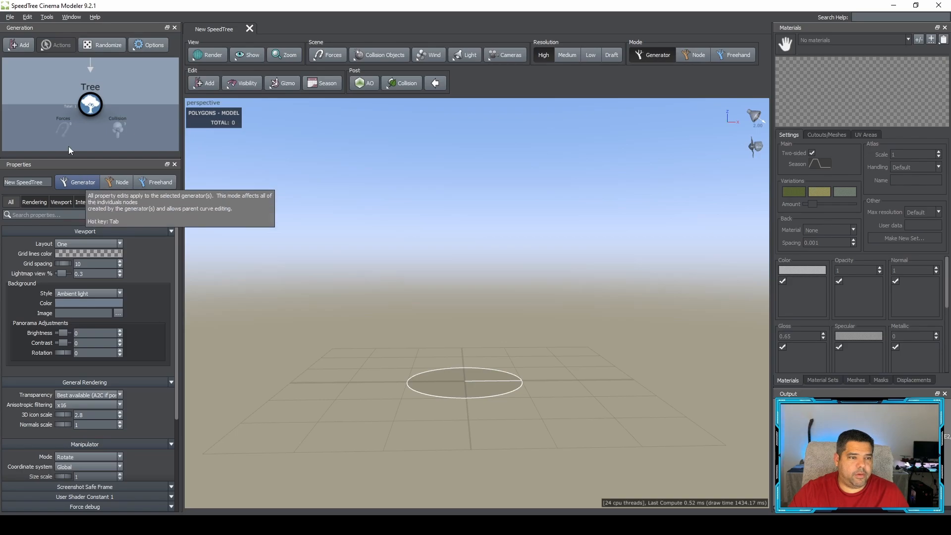
{"action": "left_click", "coordinate": [209, 83]}
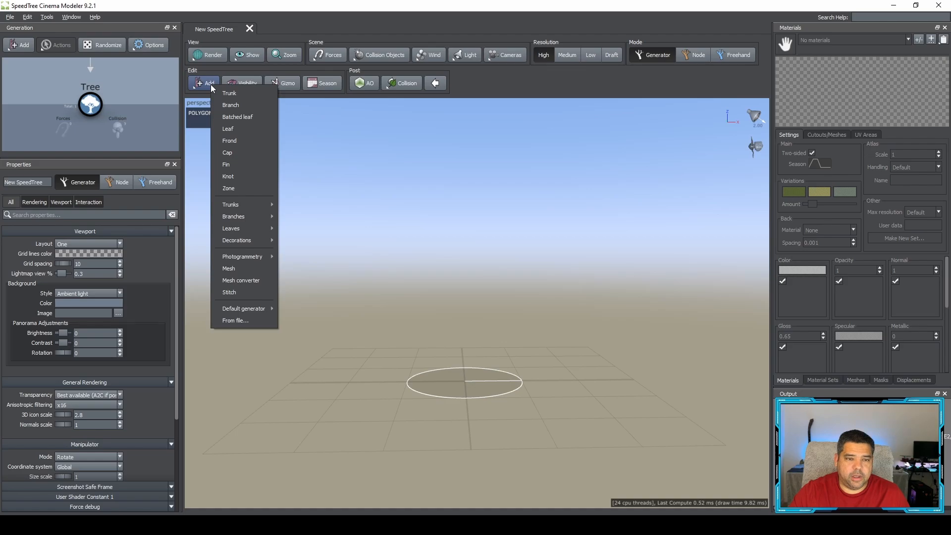
{"action": "left_click", "coordinate": [254, 94]}
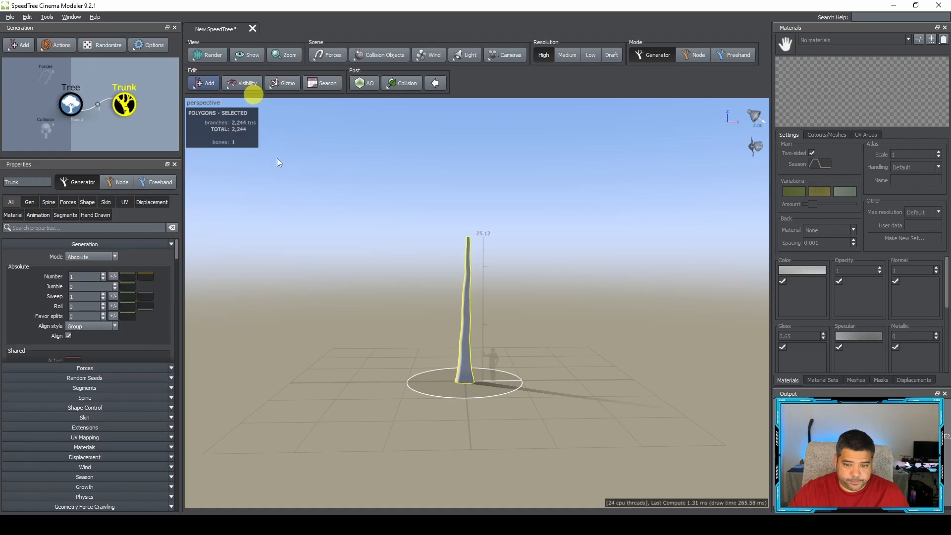
{"action": "scroll", "coordinate": [427, 281], "scroll_direction": "down", "scroll_amount": 1}
{"action": "scroll", "coordinate": [427, 281], "scroll_direction": "up", "scroll_amount": 6}
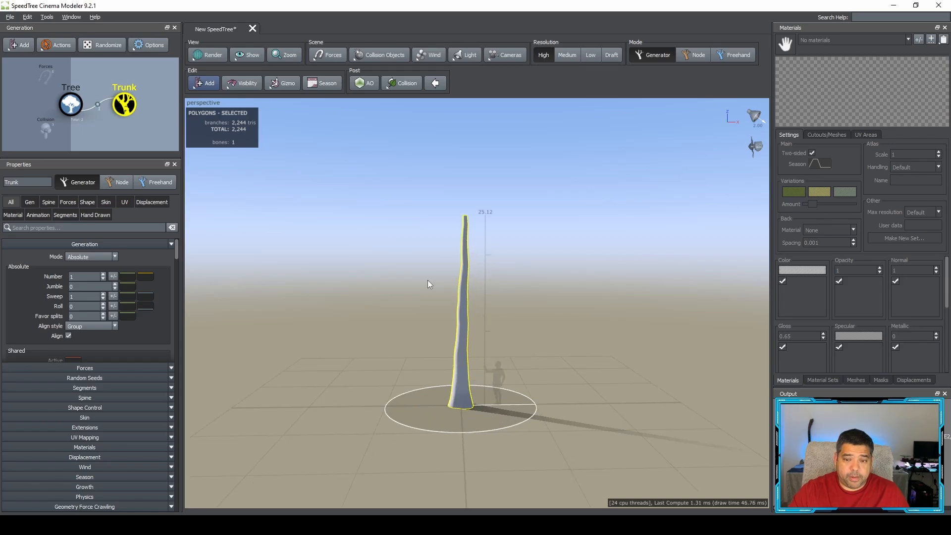
{"action": "left_click_drag", "start_coordinate": [509, 316], "coordinate": [528, 325]}
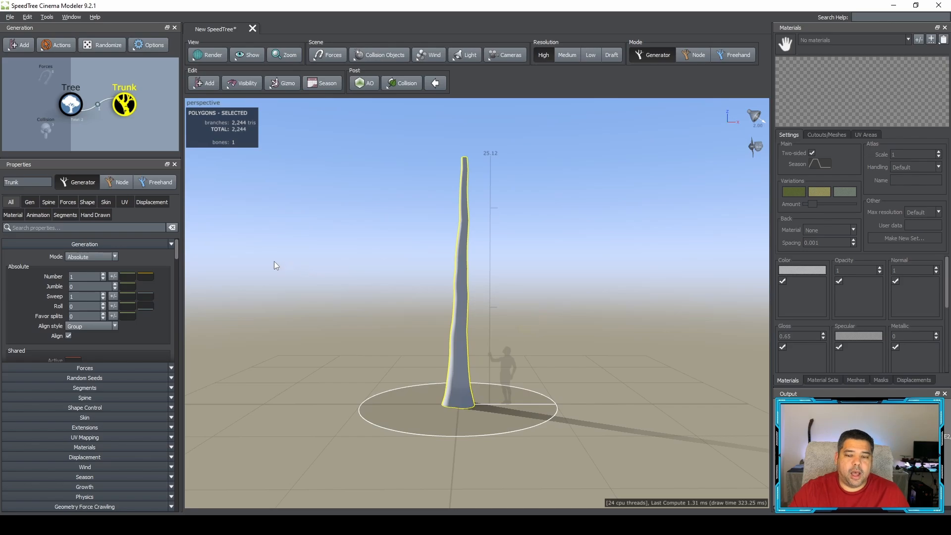
{"action": "left_click_drag", "start_coordinate": [322, 283], "coordinate": [330, 284]}
{"action": "middle_click_drag", "start_coordinate": [423, 289], "coordinate": [406, 284]}
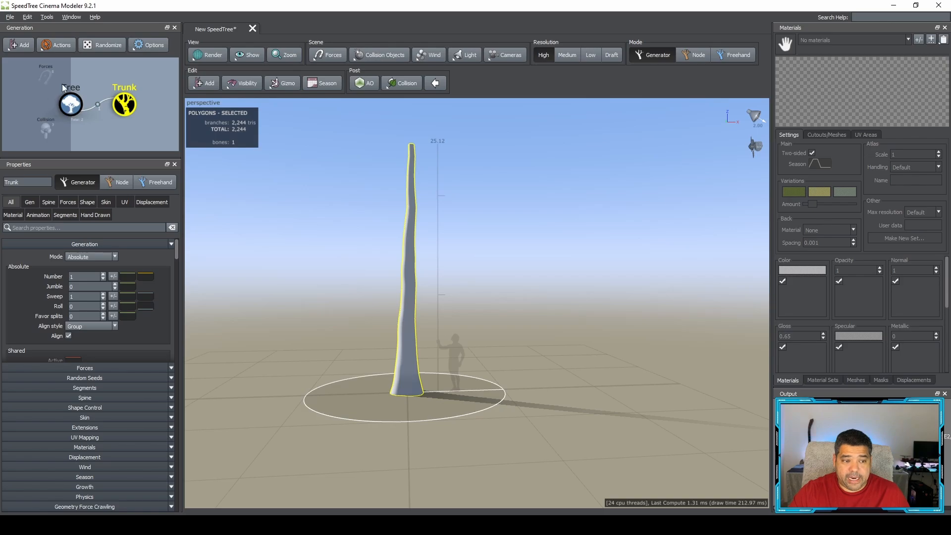
Set the Tree generator's geometry to Quads for branches/caps, leaves/fronds/meshes and subdivision.
{"action": "left_click", "coordinate": [70, 110]}
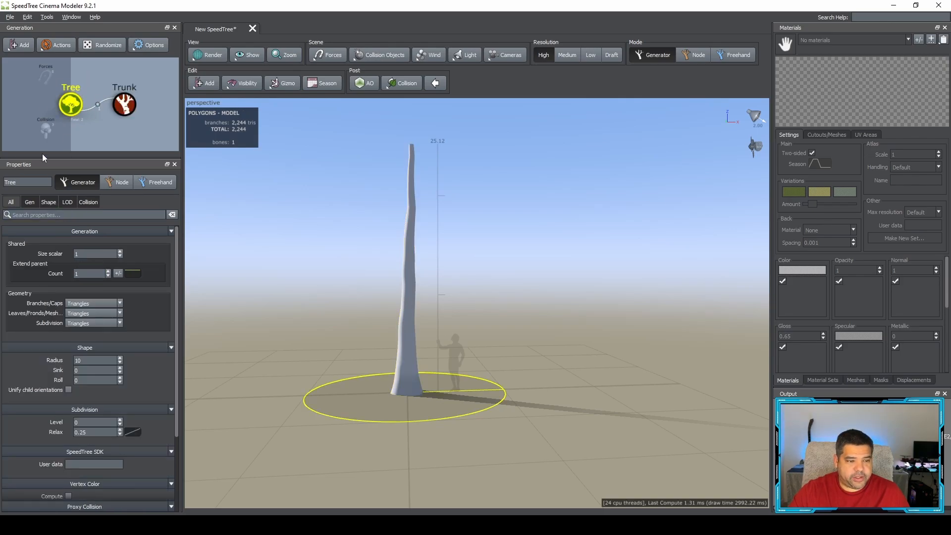
{"action": "left_click", "coordinate": [96, 302]}
{"action": "left_click", "coordinate": [95, 321]}
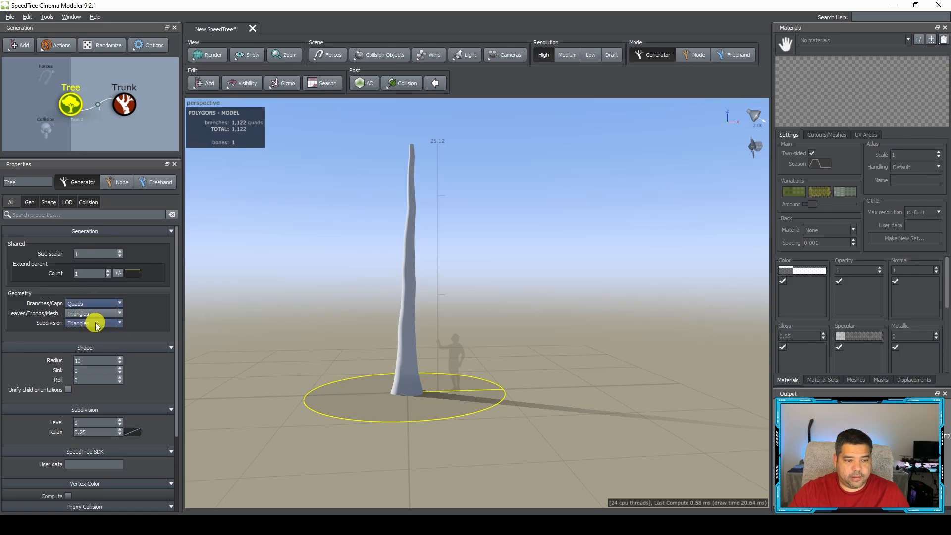
{"action": "left_click", "coordinate": [93, 313]}
{"action": "left_click", "coordinate": [92, 333]}
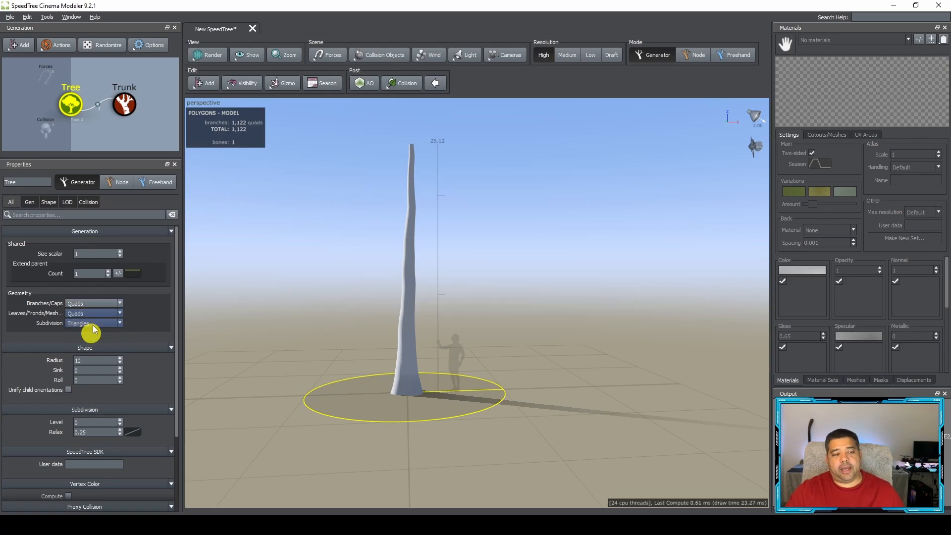
{"action": "left_click", "coordinate": [93, 323]}
{"action": "left_click", "coordinate": [91, 337]}
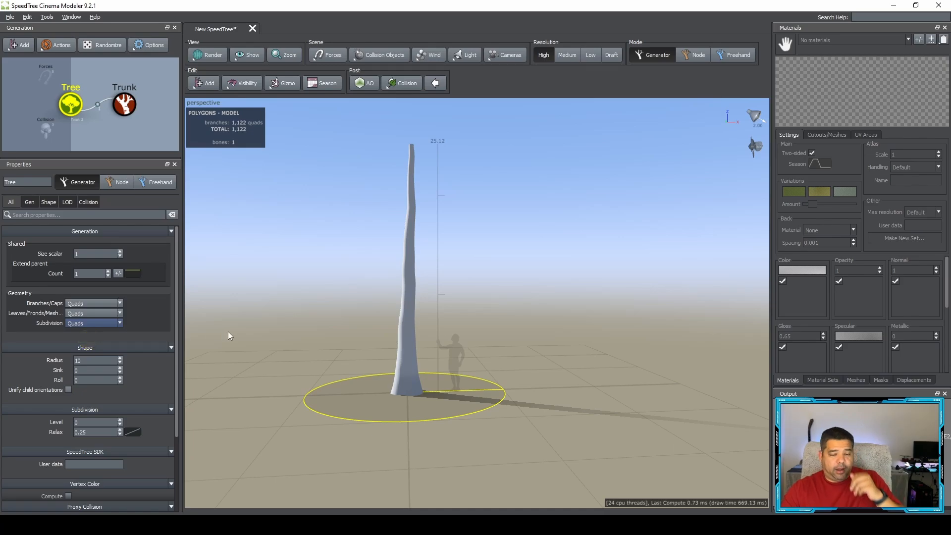
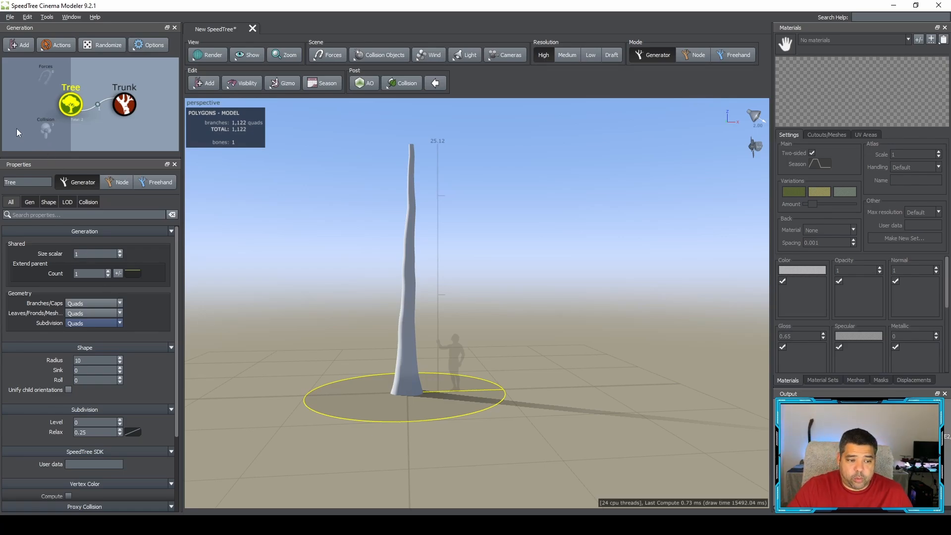
Review the Tree generator's properties, from geometry and shape to vertex color and proxy collision, and clear the selection.
{"action": "left_click", "coordinate": [242, 248]}
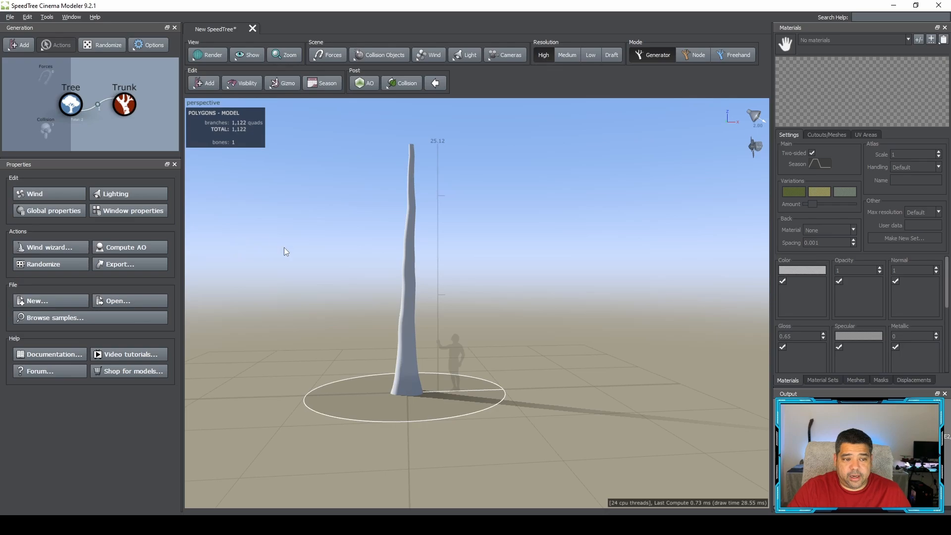
{"action": "left_click", "coordinate": [70, 108]}
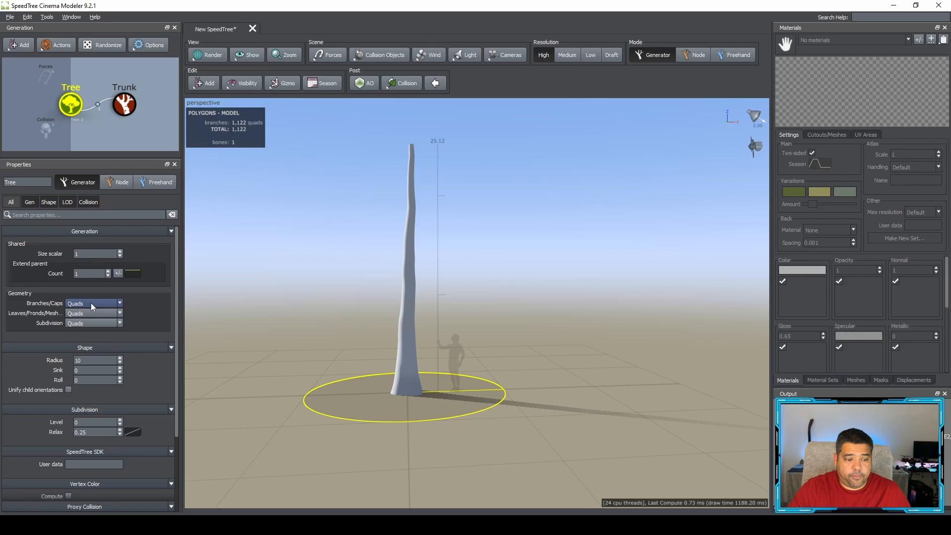
{"action": "scroll", "coordinate": [114, 347], "scroll_direction": "down", "scroll_amount": 3}
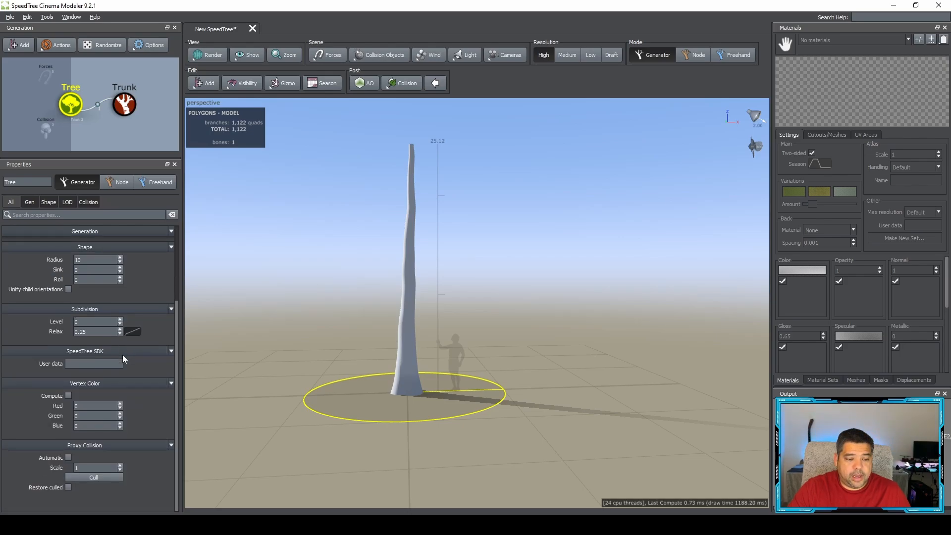
{"action": "scroll", "coordinate": [123, 355], "scroll_direction": "up", "scroll_amount": 3}
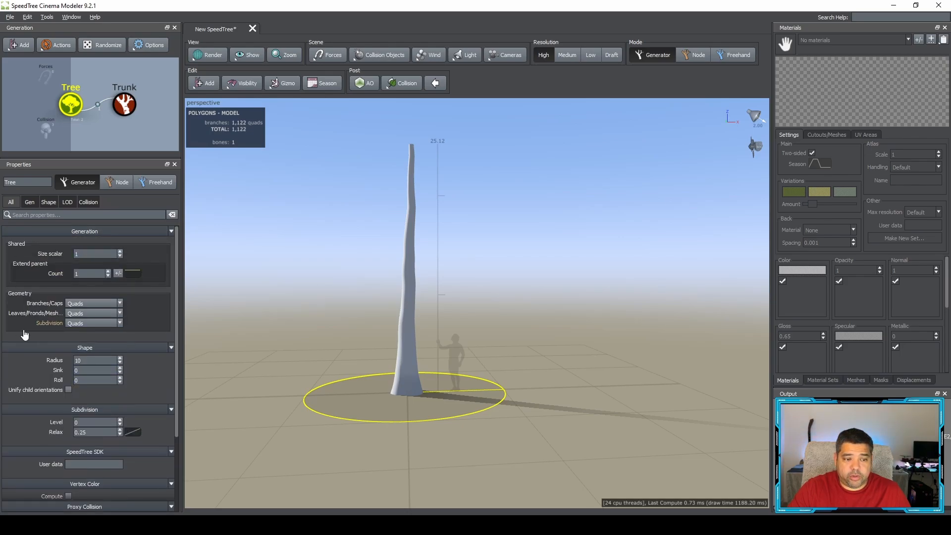
{"action": "left_click", "coordinate": [328, 292]}
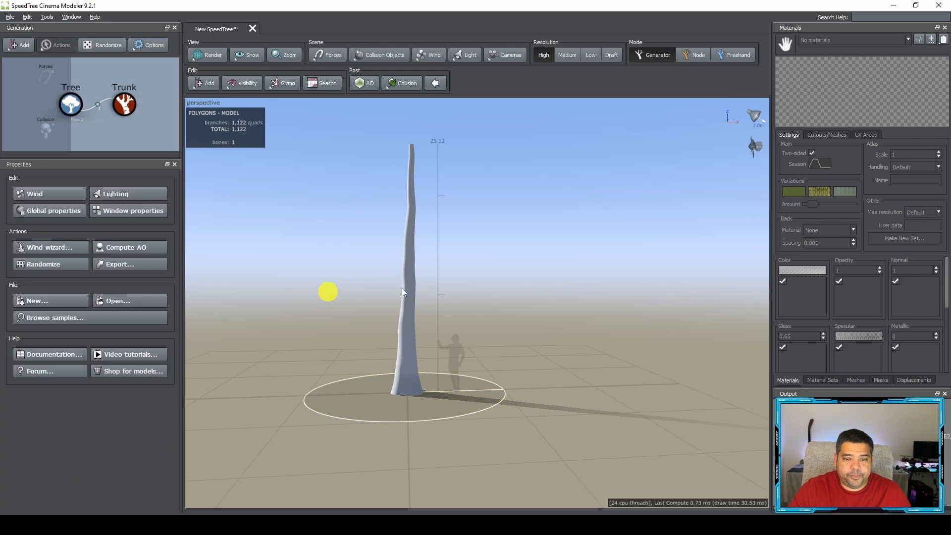
Try the Interval generation mode on the Trunk generator, and return the mode to Absolute.
{"action": "left_click", "coordinate": [412, 287]}
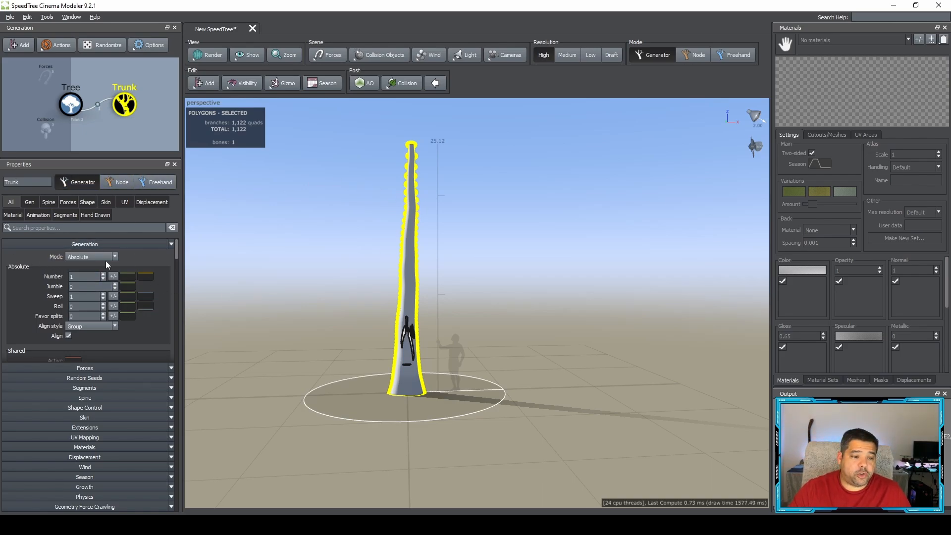
{"action": "left_click", "coordinate": [93, 257]}
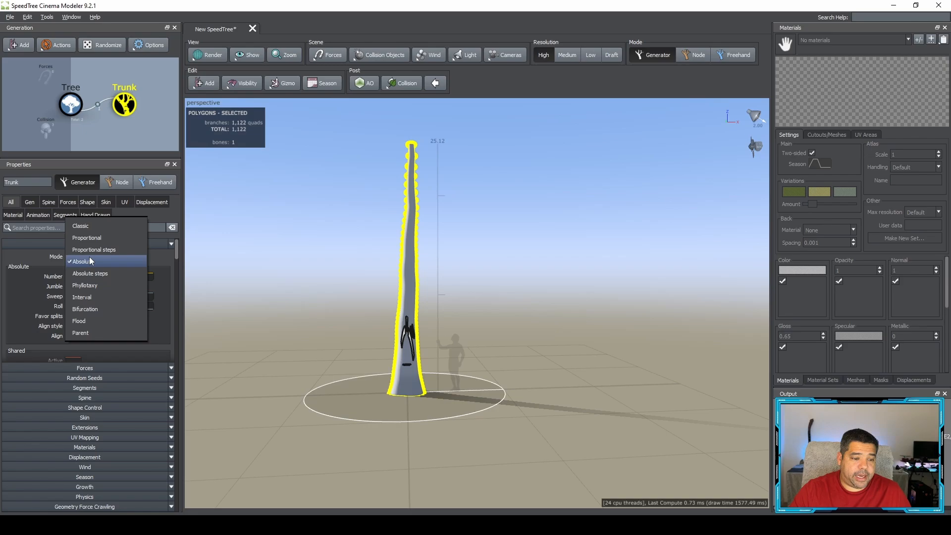
{"action": "left_click", "coordinate": [89, 297]}
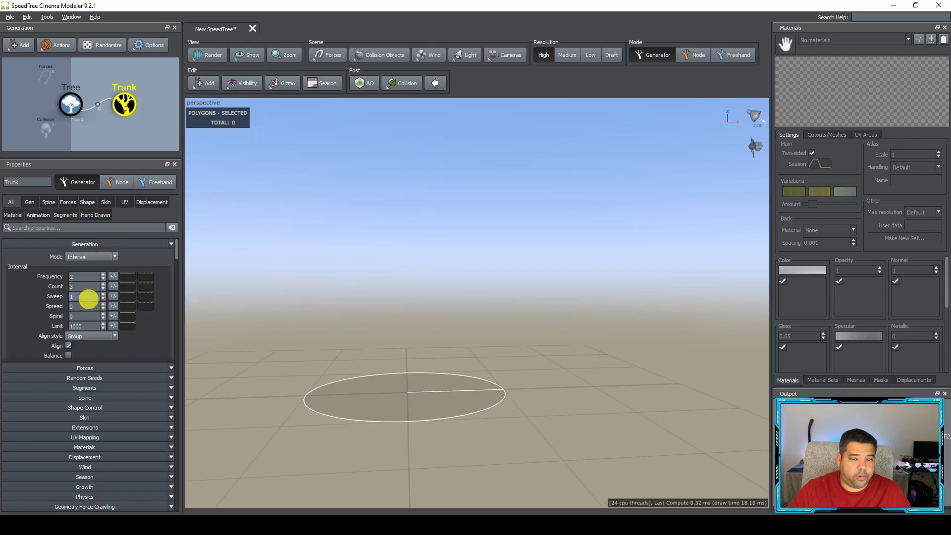
{"action": "left_click", "coordinate": [90, 255]}
{"action": "left_click", "coordinate": [98, 227]}
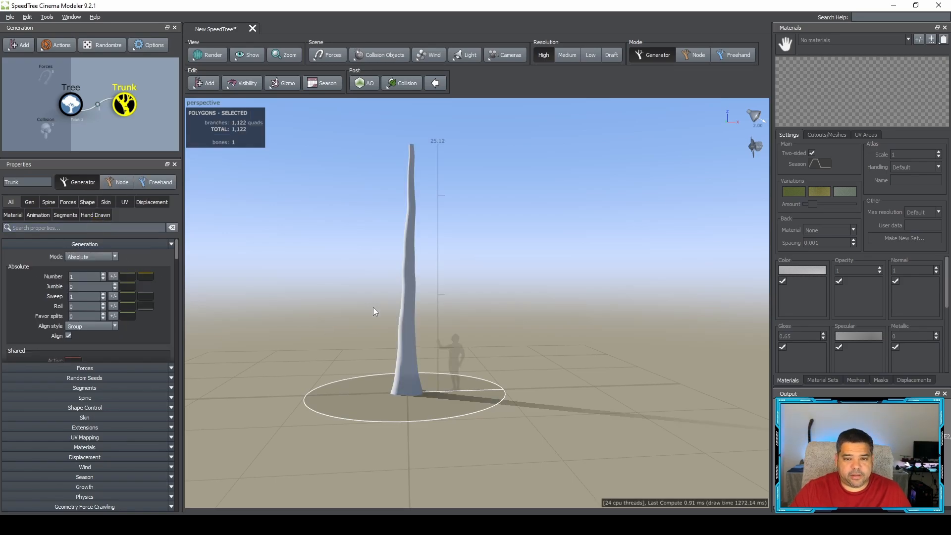
Select the trunk in the viewport and show only its generation properties.
{"action": "left_click", "coordinate": [405, 258]}
{"action": "left_click", "coordinate": [274, 274]}
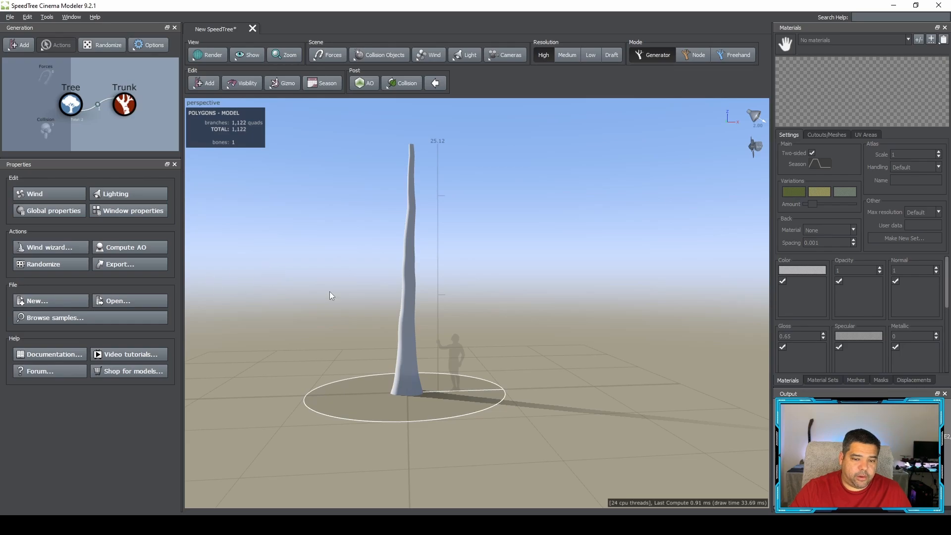
{"action": "left_click", "coordinate": [403, 267]}
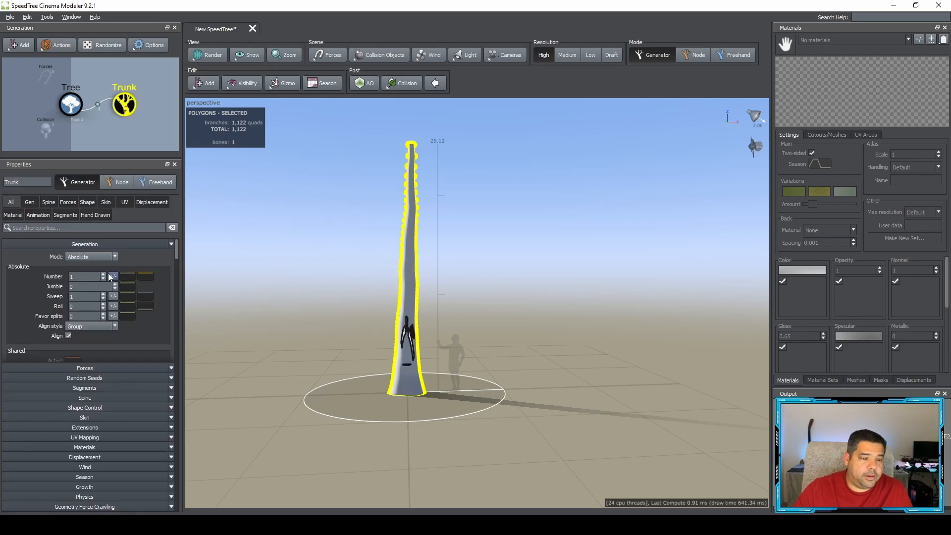
{"action": "left_click", "coordinate": [24, 203]}
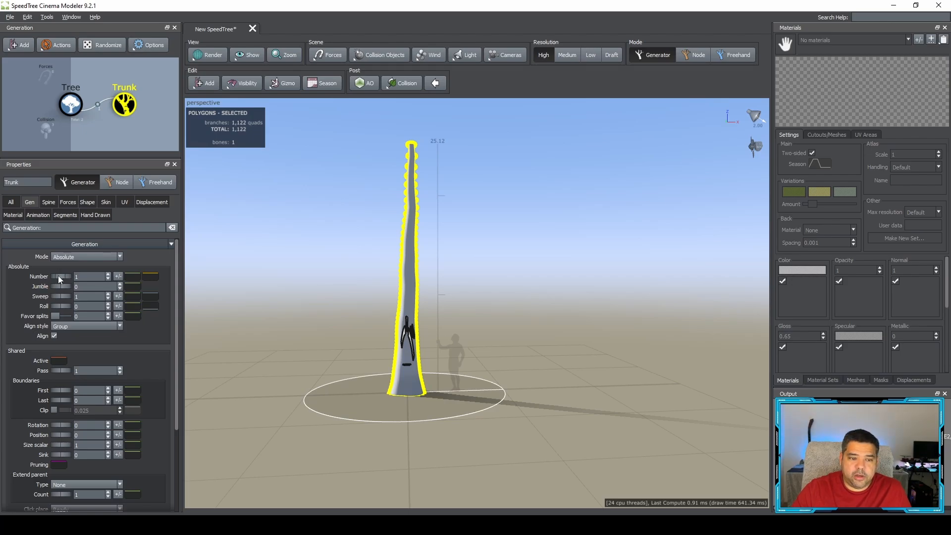
Try the trunk's generation values: Number 3, Jumble 1.17, Sweep 1.96, Roll 0.16 and Position -0.22.
{"action": "left_click_drag", "start_coordinate": [58, 276], "coordinate": [78, 272]}
{"action": "mouse_move", "coordinate": [476, 300]}
{"action": "left_mouse_down"}
{"action": "mouse_move", "coordinate": [461, 365]}
{"action": "mouse_move", "coordinate": [482, 327]}
{"action": "mouse_move", "coordinate": [474, 310]}
{"action": "left_mouse_up"}
{"action": "left_click_drag", "start_coordinate": [61, 286], "coordinate": [121, 292]}
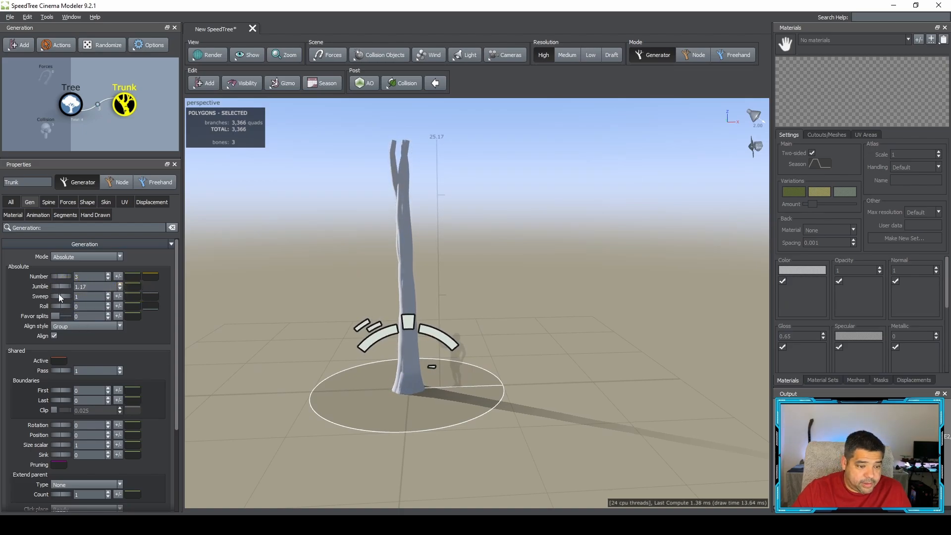
{"action": "mouse_move", "coordinate": [59, 295]}
{"action": "left_mouse_down"}
{"action": "mouse_move", "coordinate": [104, 304]}
{"action": "mouse_move", "coordinate": [66, 307]}
{"action": "left_mouse_up"}
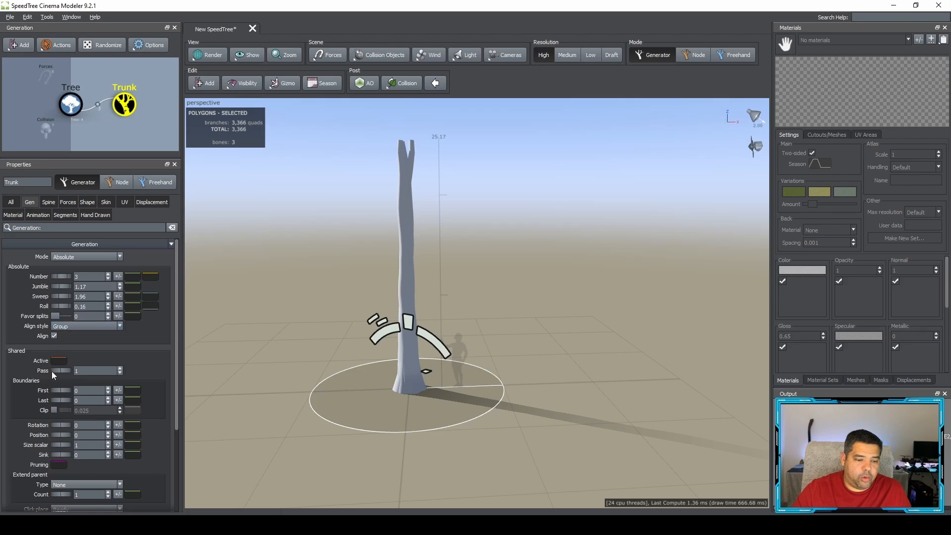
{"action": "scroll", "coordinate": [54, 376], "scroll_direction": "down", "scroll_amount": 1}
{"action": "mouse_move", "coordinate": [59, 406]}
{"action": "left_mouse_down"}
{"action": "mouse_move", "coordinate": [85, 414]}
{"action": "mouse_move", "coordinate": [47, 416]}
{"action": "left_mouse_up"}
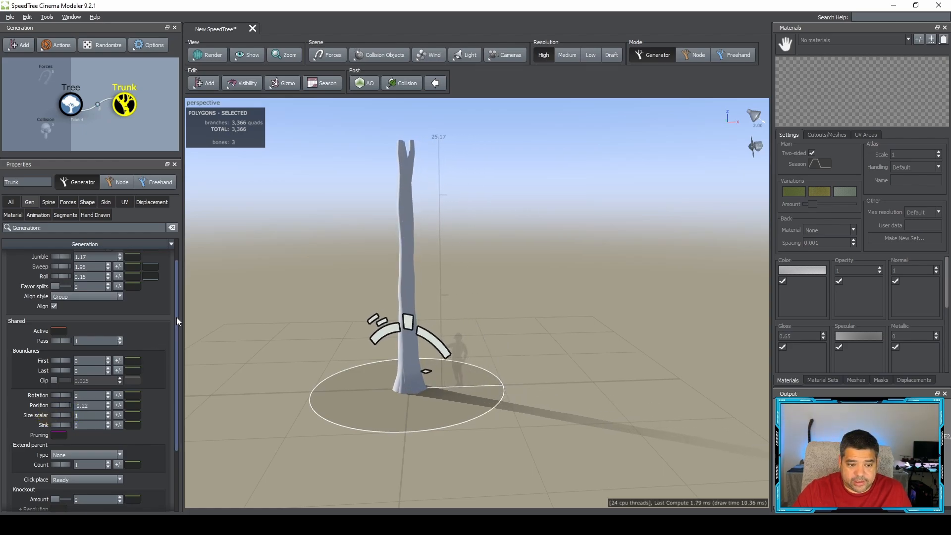
Set the trunk's Number to 1 and its Jumble, Sweep and Roll to 0.
{"action": "left_click_drag", "start_coordinate": [177, 313], "coordinate": [175, 282]}
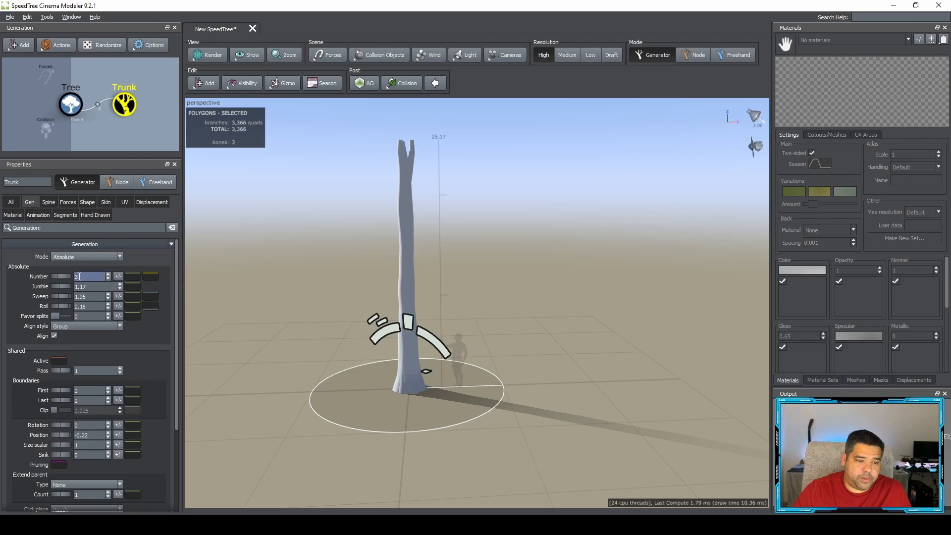
{"action": "double_click", "coordinate": [82, 276]}
{"action": "type", "text": "1"}
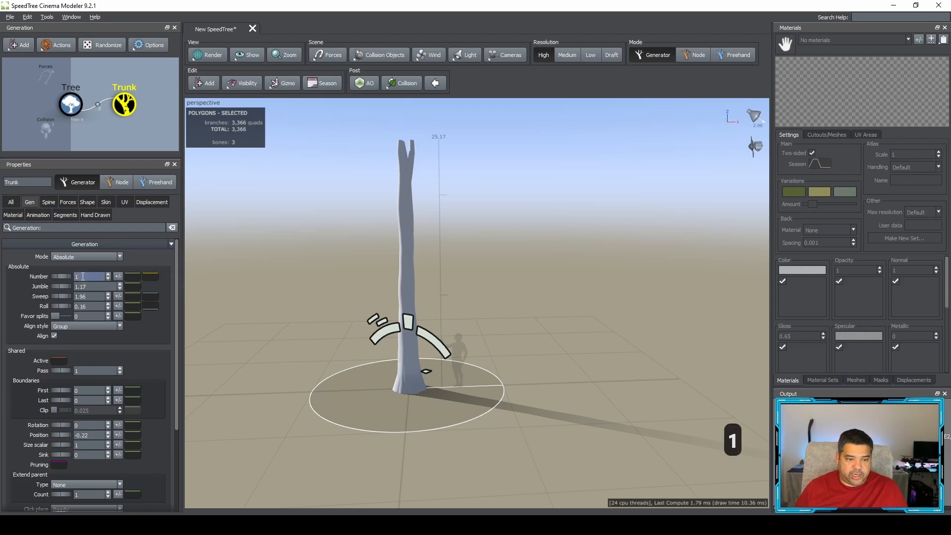
{"action": "key", "text": "Return"}
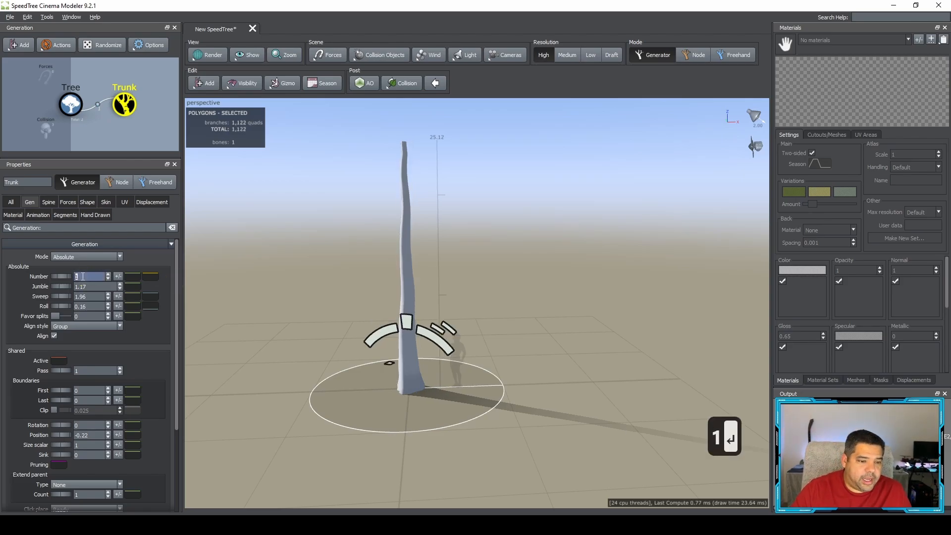
{"action": "double_click", "coordinate": [89, 286]}
{"action": "type", "text": "0"}
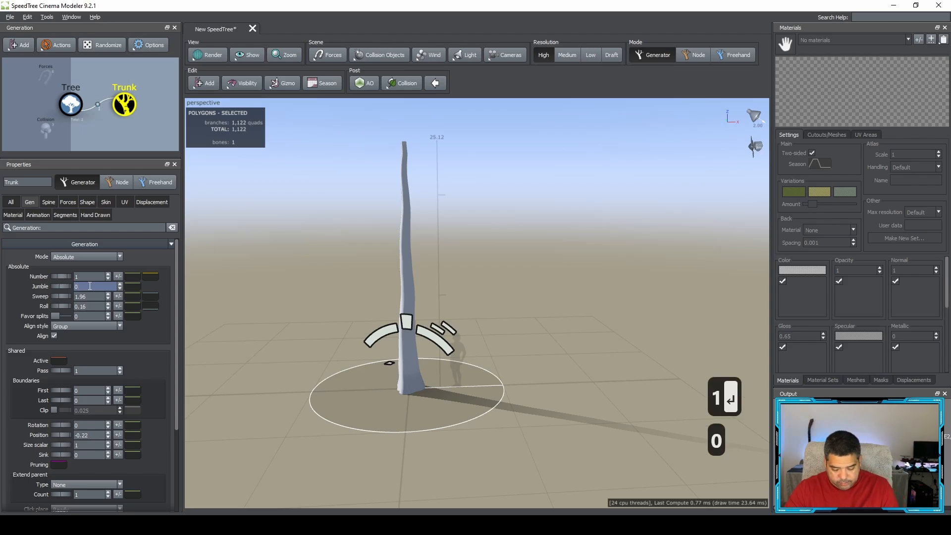
{"action": "key", "text": "Return"}
{"action": "double_click", "coordinate": [86, 297]}
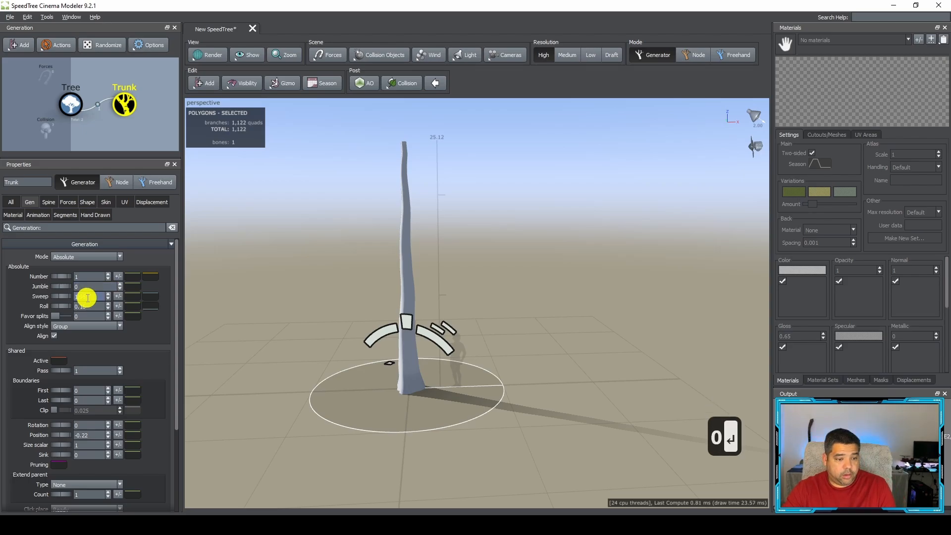
{"action": "type", "text": "0"}
{"action": "key", "text": "Return"}
{"action": "double_click", "coordinate": [89, 305]}
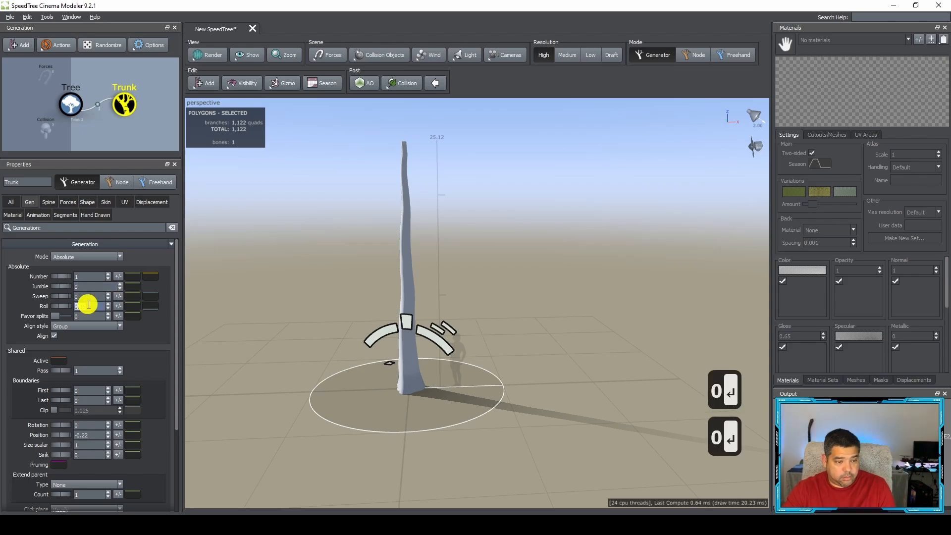
{"action": "type", "text": "0"}
{"action": "key", "text": "Return"}
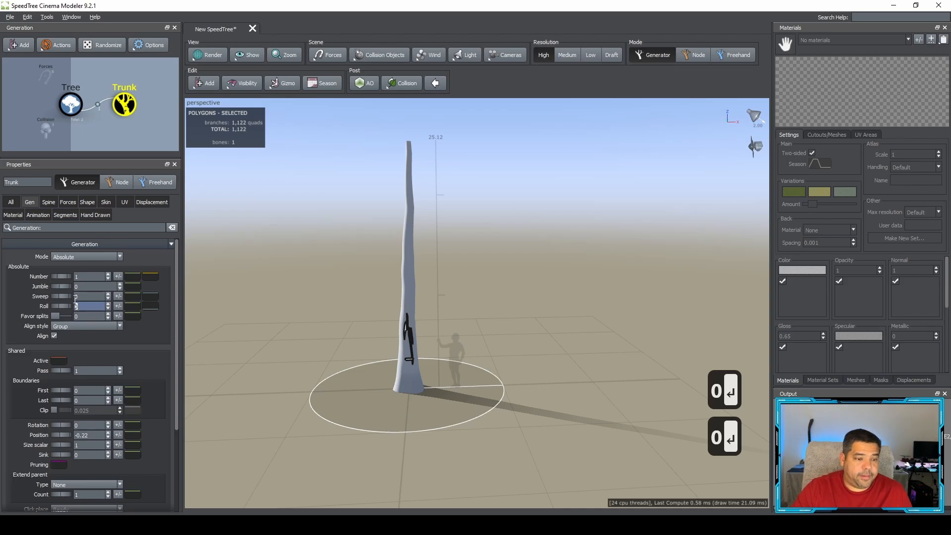
{"action": "mouse_move", "coordinate": [63, 288]}
{"action": "left_mouse_down"}
{"action": "mouse_move", "coordinate": [124, 287]}
{"action": "mouse_move", "coordinate": [61, 288]}
{"action": "left_mouse_up"}
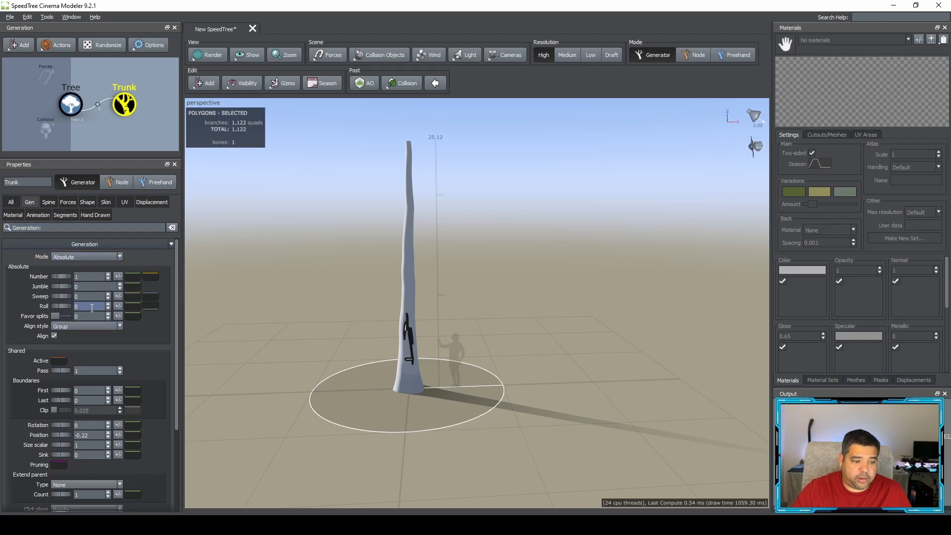
Set the trunk's shared generation Rotation to 0.29 and Position to 0, keeping Size scalar at 1.
{"action": "scroll", "coordinate": [91, 312], "scroll_direction": "down", "scroll_amount": 2}
{"action": "scroll", "coordinate": [91, 311], "scroll_direction": "down", "scroll_amount": 1}
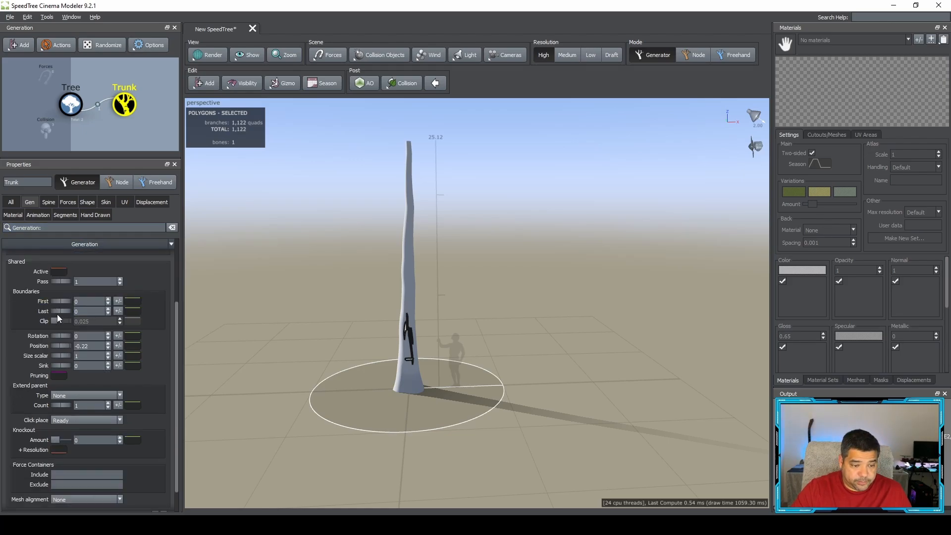
{"action": "mouse_move", "coordinate": [57, 311]}
{"action": "left_mouse_down"}
{"action": "mouse_move", "coordinate": [104, 314]}
{"action": "mouse_move", "coordinate": [57, 319]}
{"action": "left_mouse_up"}
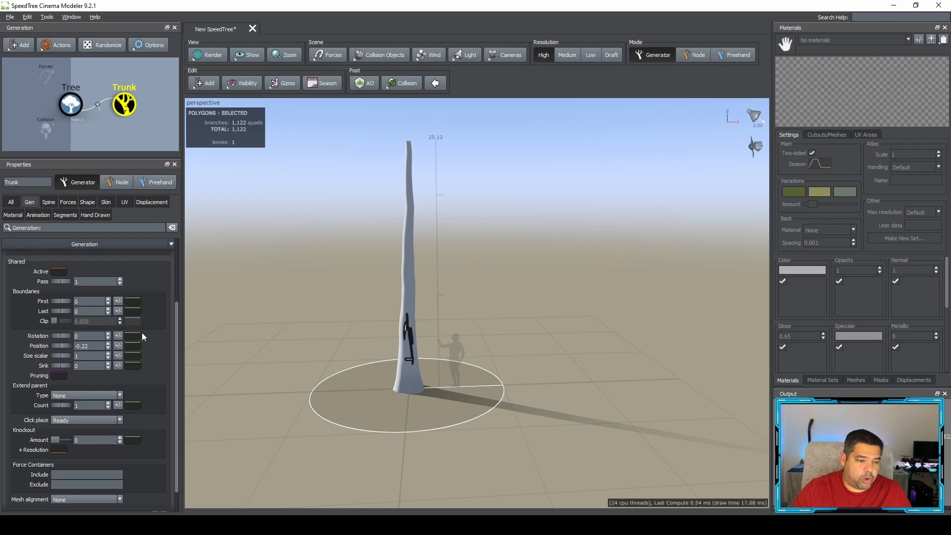
{"action": "left_click_drag", "start_coordinate": [177, 324], "coordinate": [176, 339]}
{"action": "left_click_drag", "start_coordinate": [57, 314], "coordinate": [74, 324]}
{"action": "type", "text": "0"}
{"action": "key", "text": "Return"}
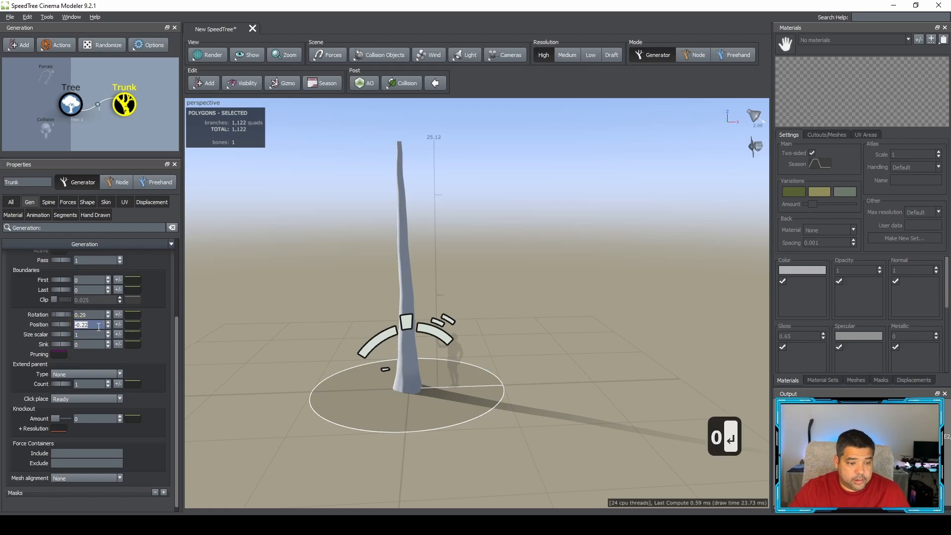
{"action": "double_click", "coordinate": [98, 327]}
{"action": "type", "text": "0"}
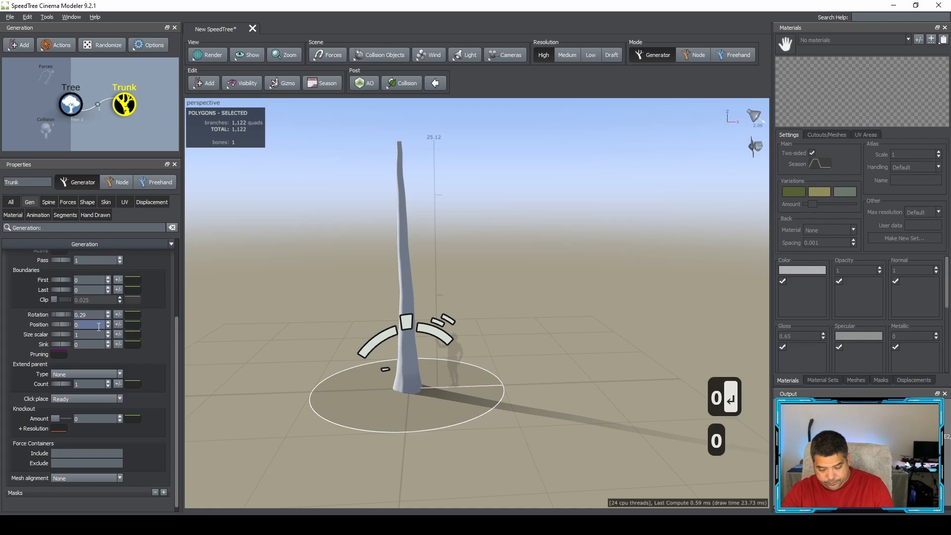
{"action": "key", "text": "Return"}
{"action": "mouse_move", "coordinate": [58, 334]}
{"action": "left_mouse_down"}
{"action": "mouse_move", "coordinate": [69, 337]}
{"action": "mouse_move", "coordinate": [58, 338]}
{"action": "left_mouse_up"}
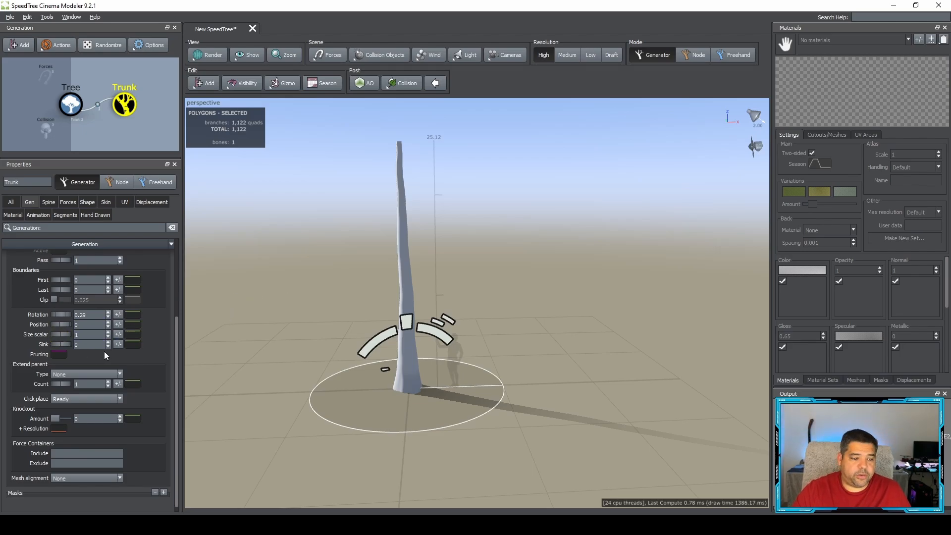
Look over the Extend parent type options in the trunk's generation properties, leaving the type at None.
{"action": "scroll", "coordinate": [104, 352], "scroll_direction": "down", "scroll_amount": 1}
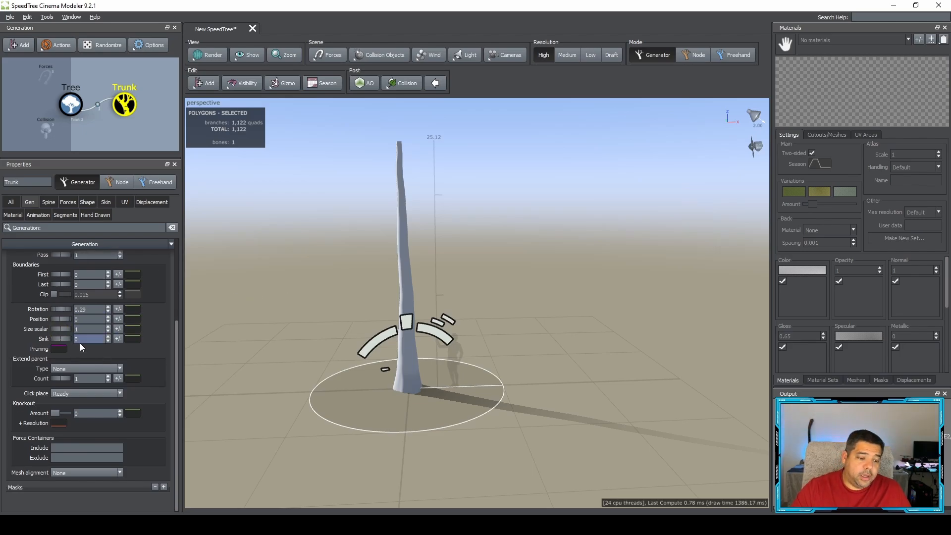
{"action": "left_click", "coordinate": [73, 369]}
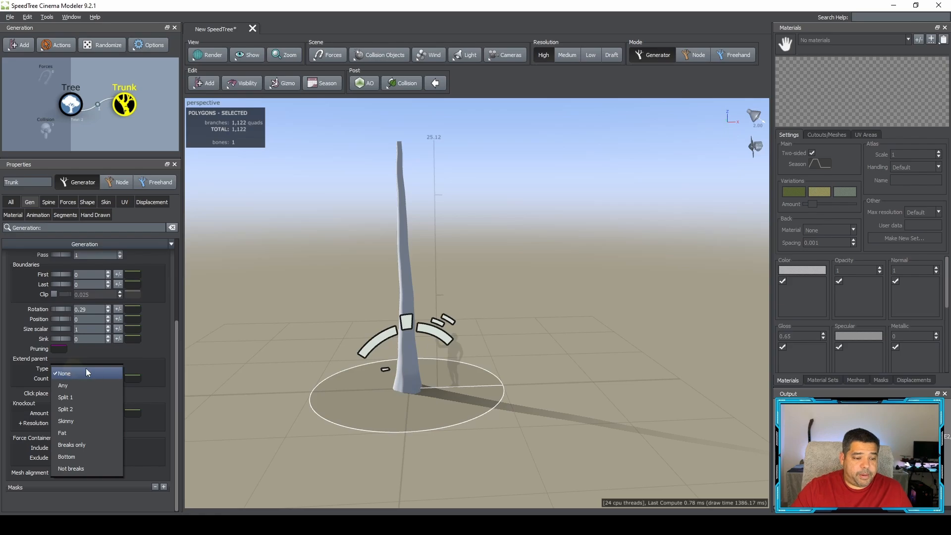
{"action": "left_click", "coordinate": [144, 363]}
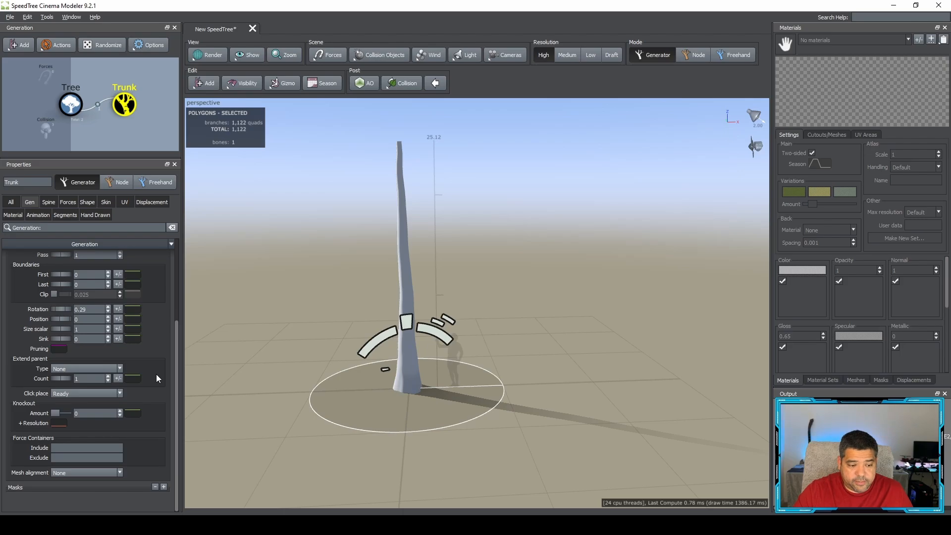
{"action": "scroll", "coordinate": [156, 374], "scroll_direction": "up", "scroll_amount": 2}
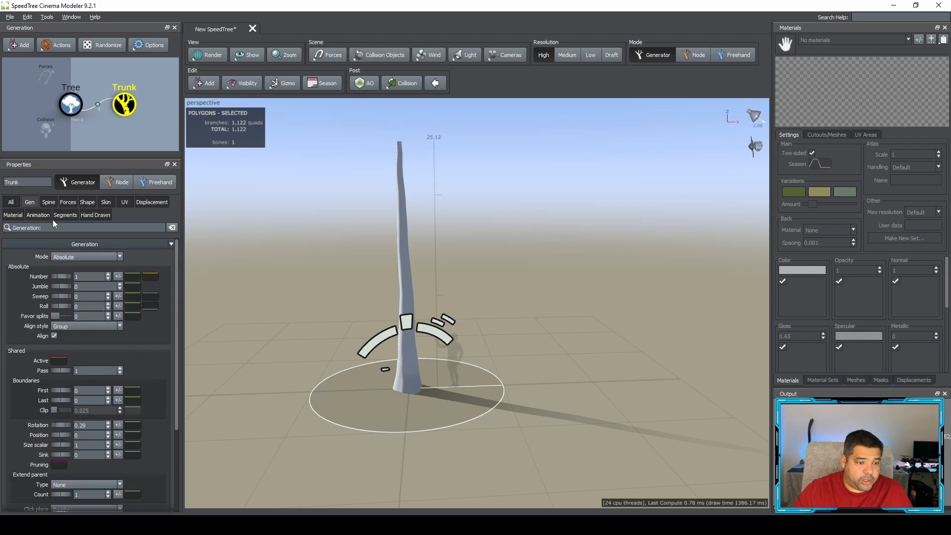
Review the trunk's spine properties, from length, orientation and shape to prune, path, noise, jink and break.
{"action": "left_click", "coordinate": [49, 202]}
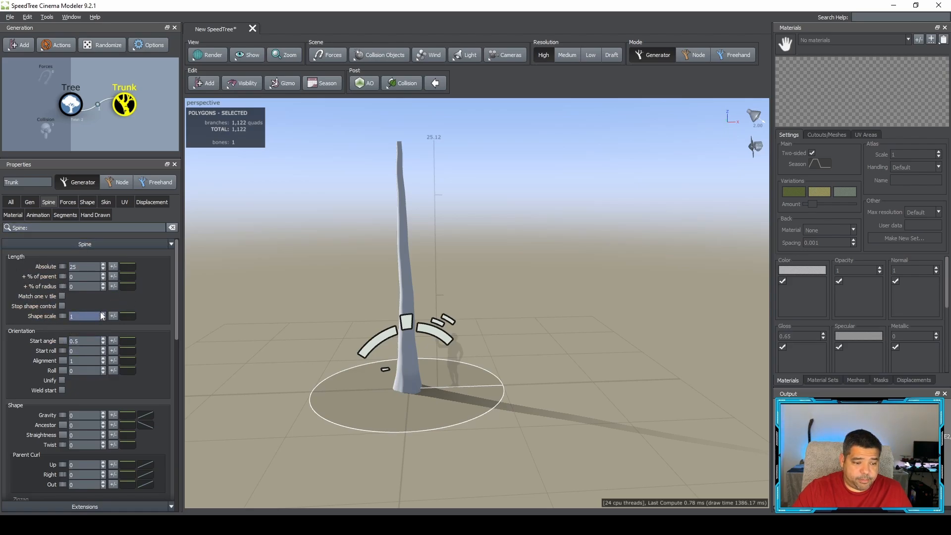
{"action": "scroll", "coordinate": [83, 329], "scroll_direction": "down", "scroll_amount": 3}
{"action": "scroll", "coordinate": [83, 329], "scroll_direction": "down", "scroll_amount": 8}
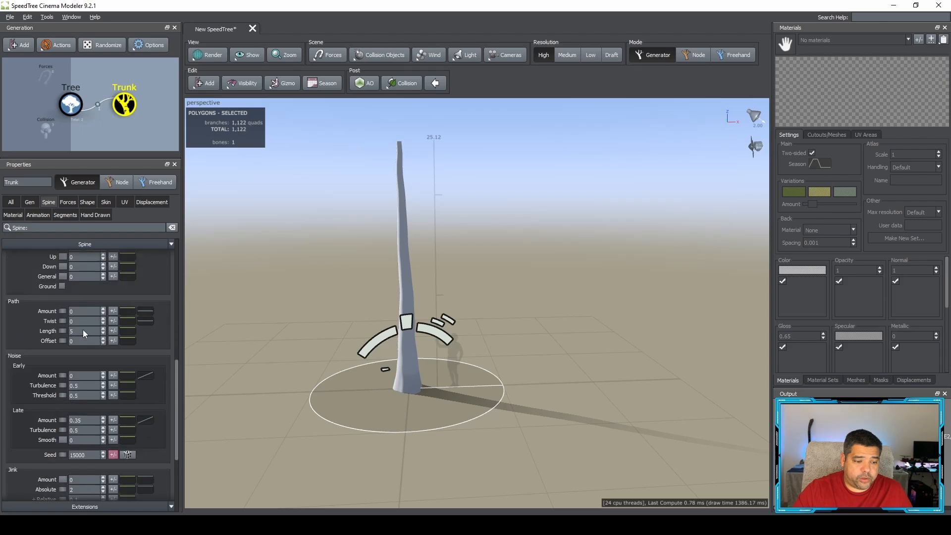
{"action": "scroll", "coordinate": [82, 329], "scroll_direction": "up", "scroll_amount": 10}
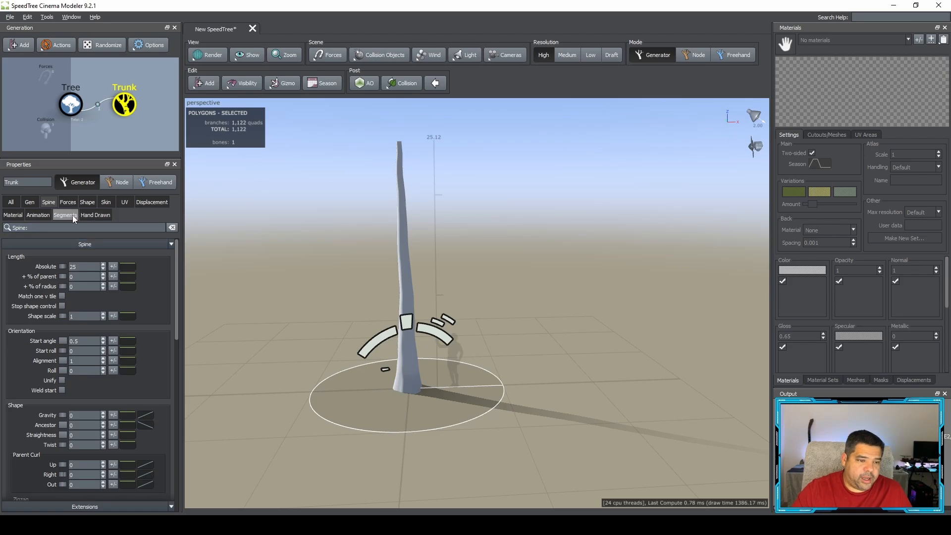
{"action": "scroll", "coordinate": [97, 318], "scroll_direction": "down", "scroll_amount": 8}
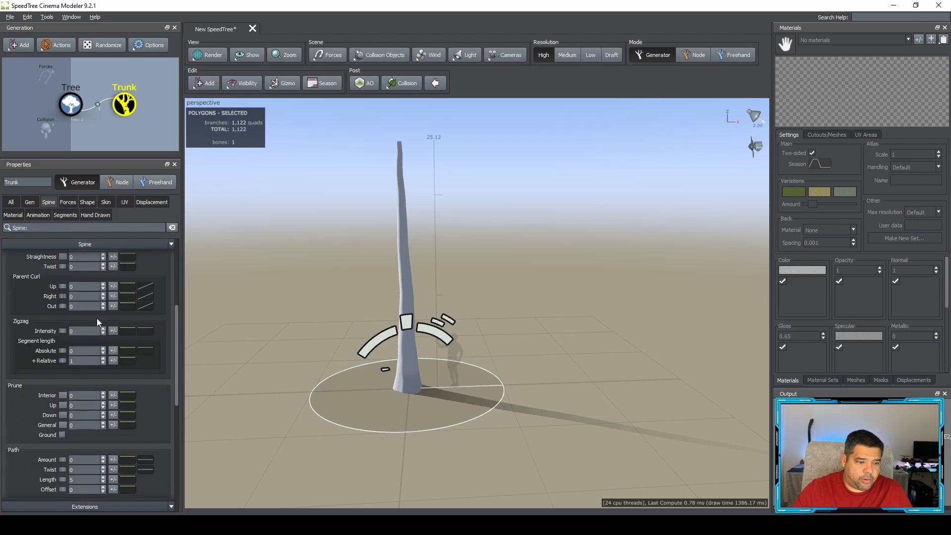
{"action": "scroll", "coordinate": [97, 318], "scroll_direction": "down", "scroll_amount": 6}
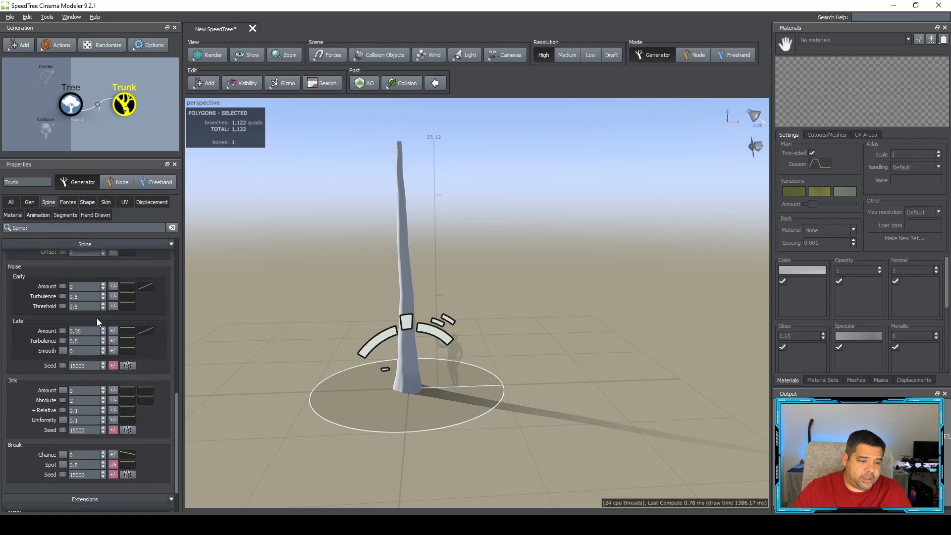
{"action": "scroll", "coordinate": [96, 318], "scroll_direction": "up", "scroll_amount": 7}
{"action": "scroll", "coordinate": [97, 321], "scroll_direction": "up", "scroll_amount": 6}
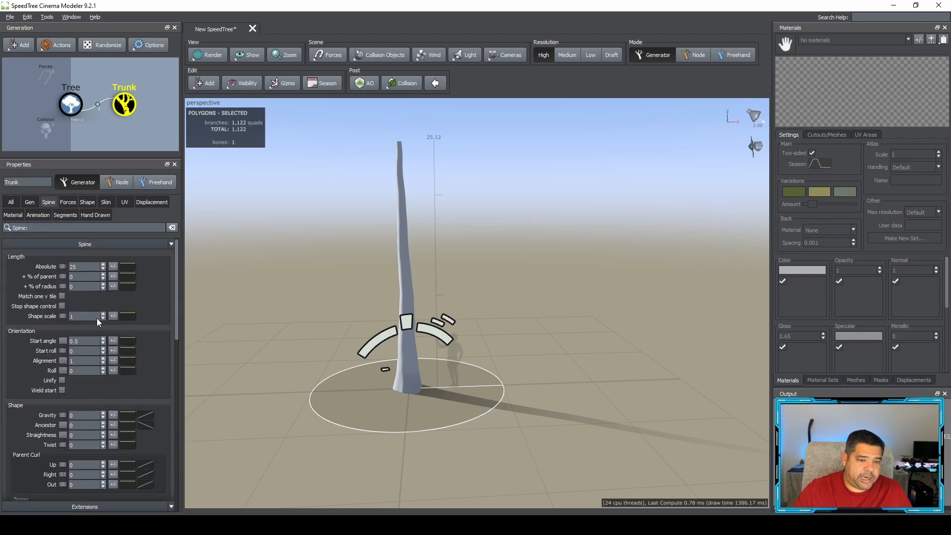
Review the trunk's force alignment and Geometry Force Crawling properties.
{"action": "left_click", "coordinate": [68, 202]}
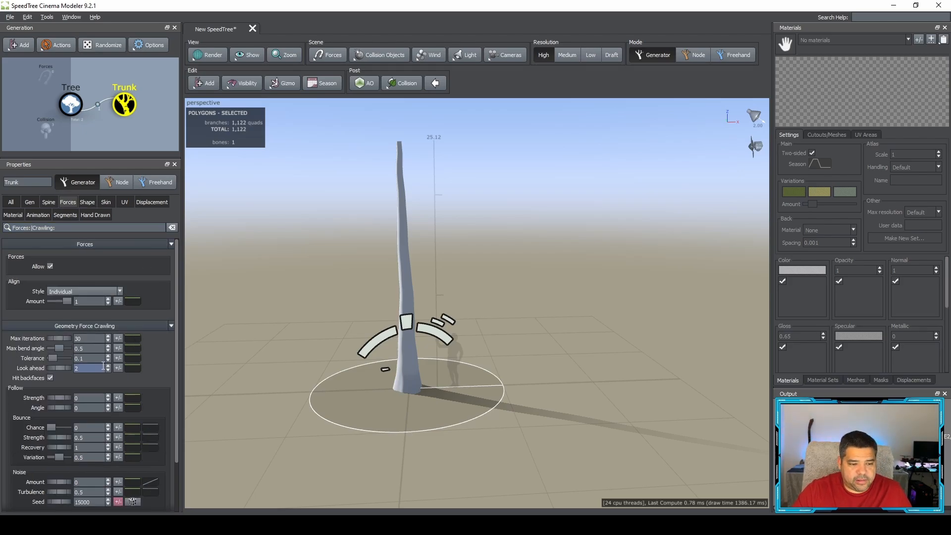
{"action": "scroll", "coordinate": [104, 365], "scroll_direction": "down", "scroll_amount": 2}
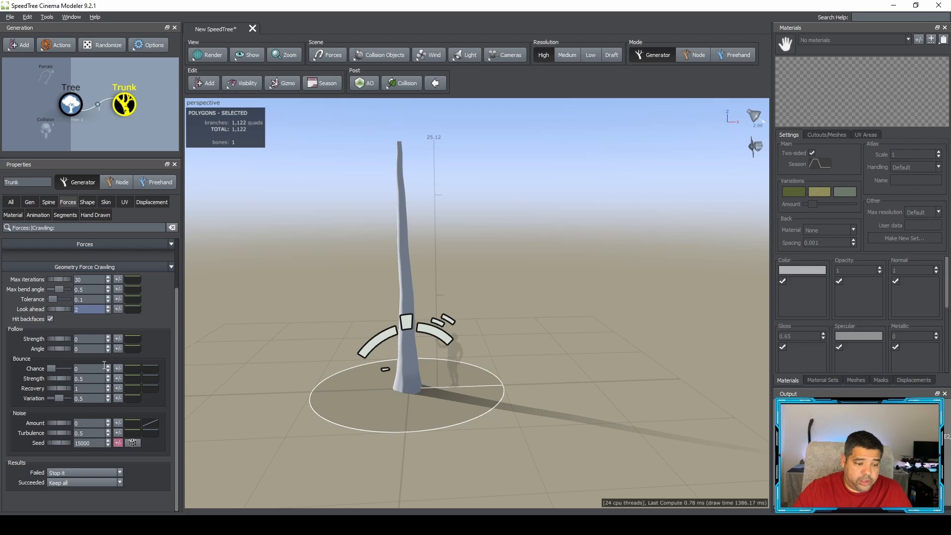
{"action": "scroll", "coordinate": [104, 347], "scroll_direction": "up", "scroll_amount": 2}
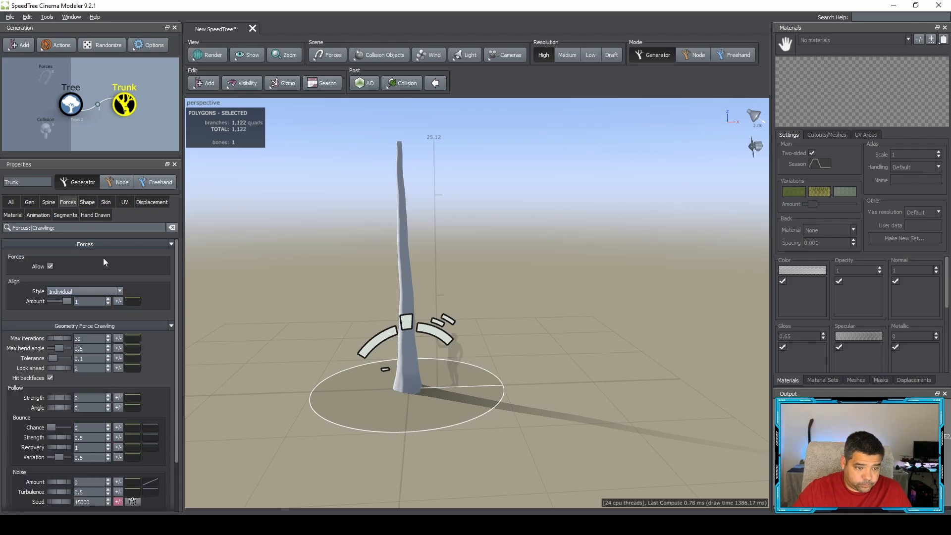
Check the trunk's Shape Control style options, keeping None, and bring up its skin properties.
{"action": "left_click", "coordinate": [91, 202]}
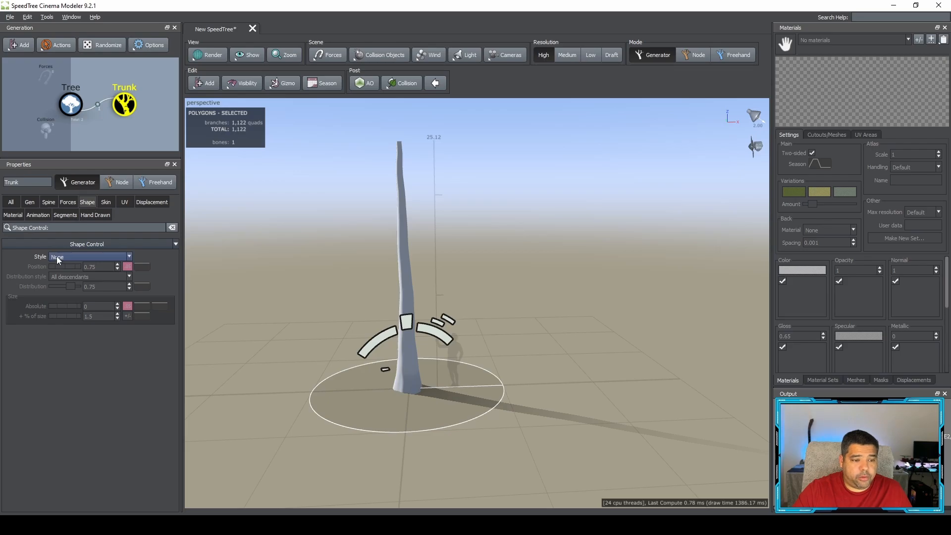
{"action": "left_click", "coordinate": [98, 258]}
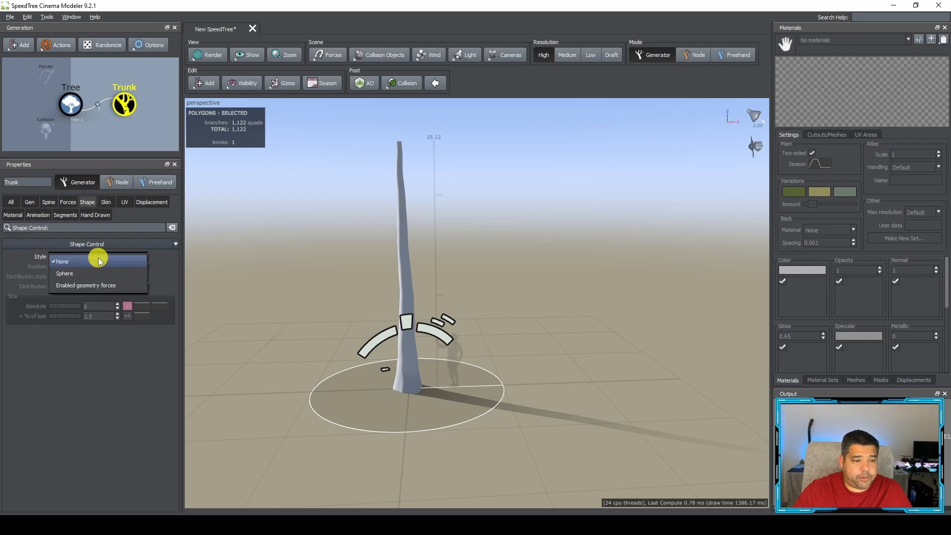
{"action": "left_click", "coordinate": [160, 259]}
{"action": "left_click", "coordinate": [110, 202]}
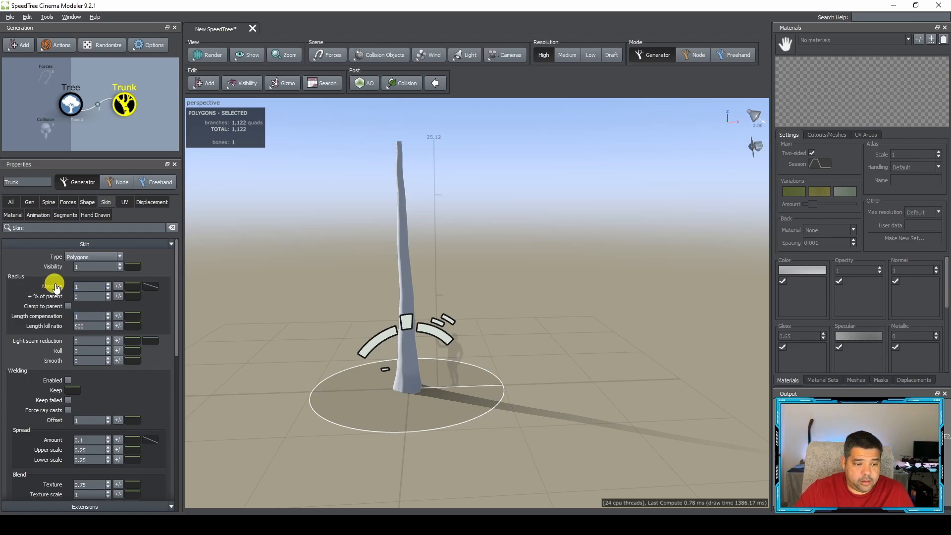
Set the absolute radius of the trunk's skin to 3.
{"action": "left_click", "coordinate": [101, 287]}
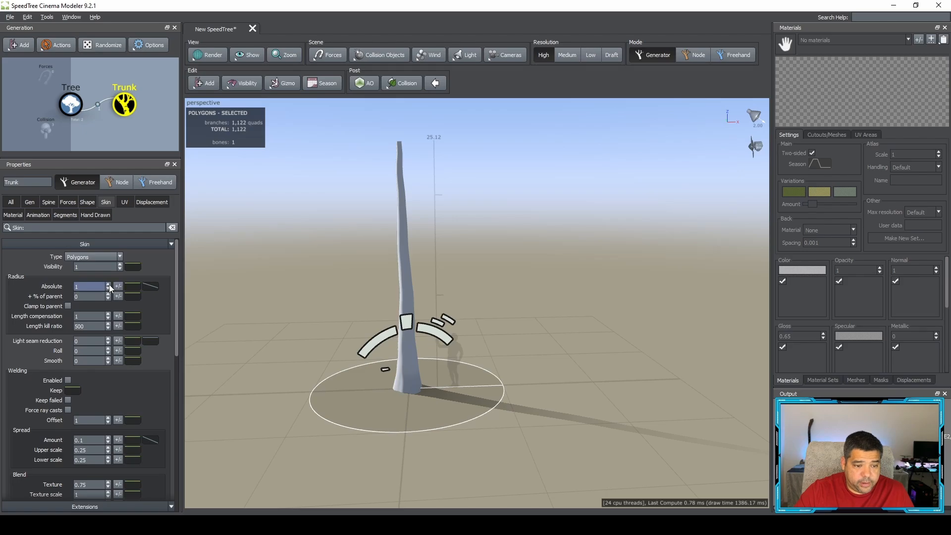
{"action": "left_click", "coordinate": [108, 284]}
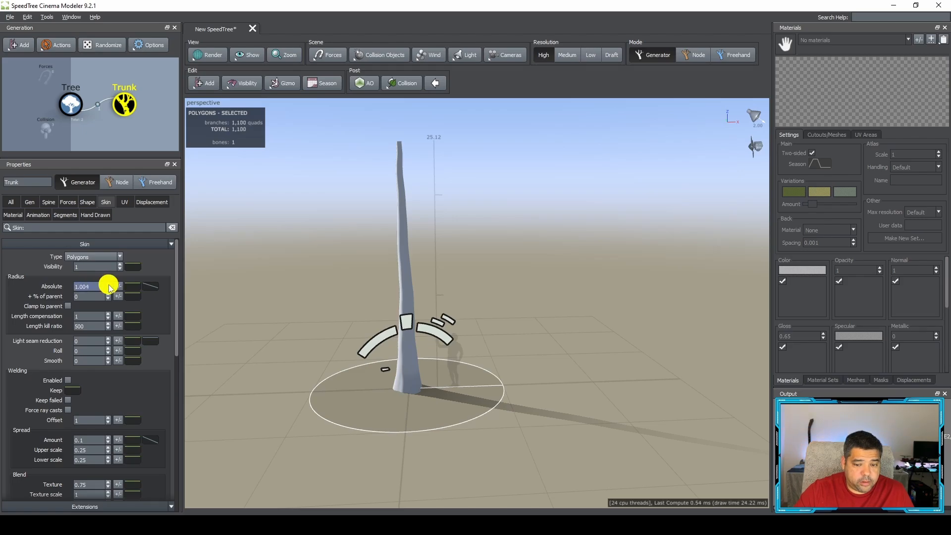
{"action": "double_click", "coordinate": [95, 286]}
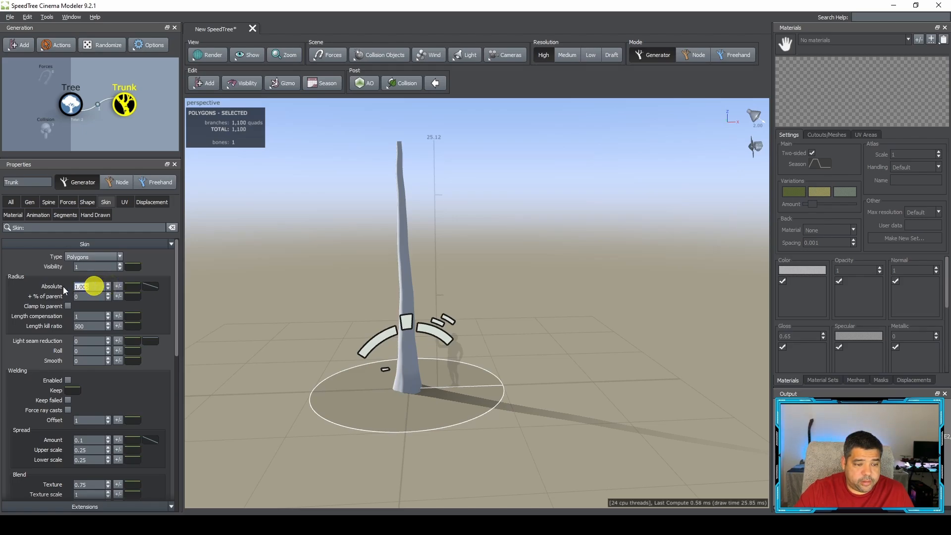
{"action": "double_click", "coordinate": [94, 286]}
{"action": "key", "text": "BackSpace"}
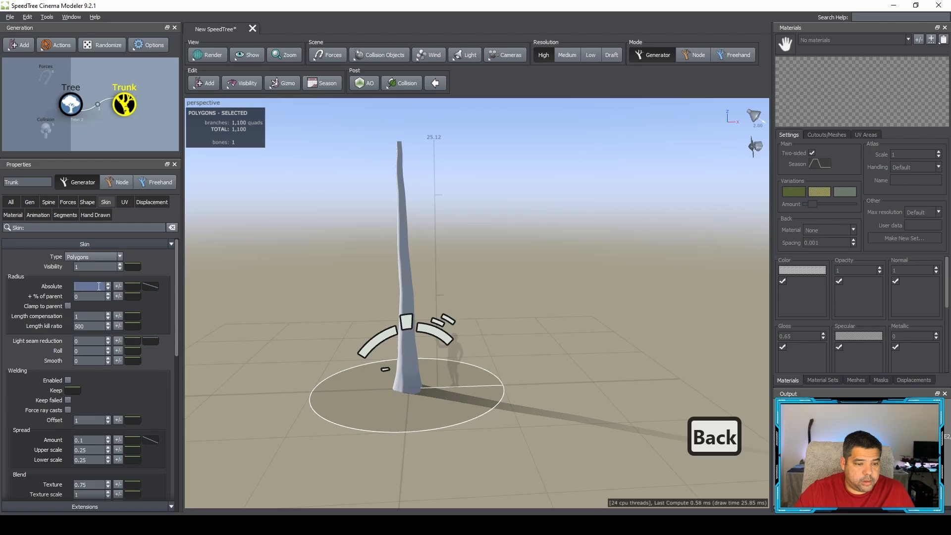
{"action": "left_click", "coordinate": [85, 286]}
{"action": "type", "text": "3"}
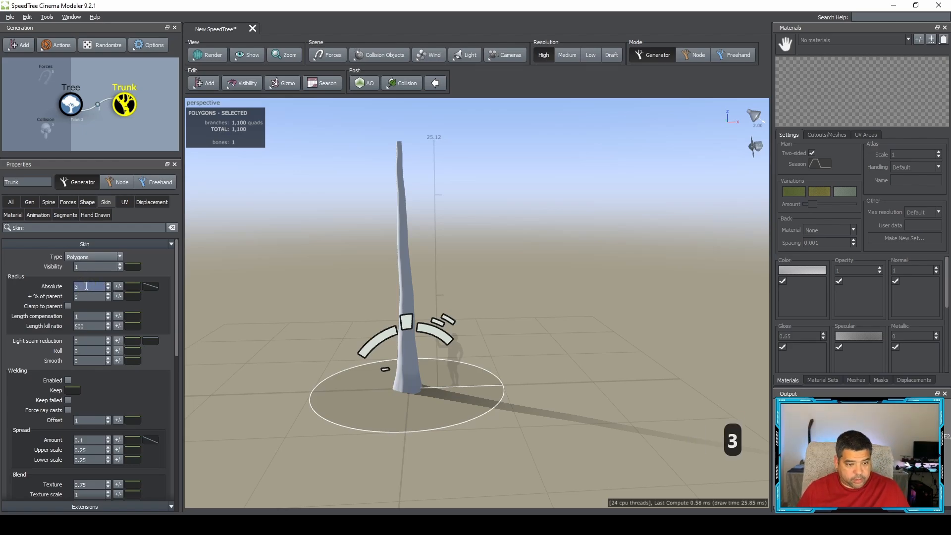
{"action": "key", "text": "Return"}
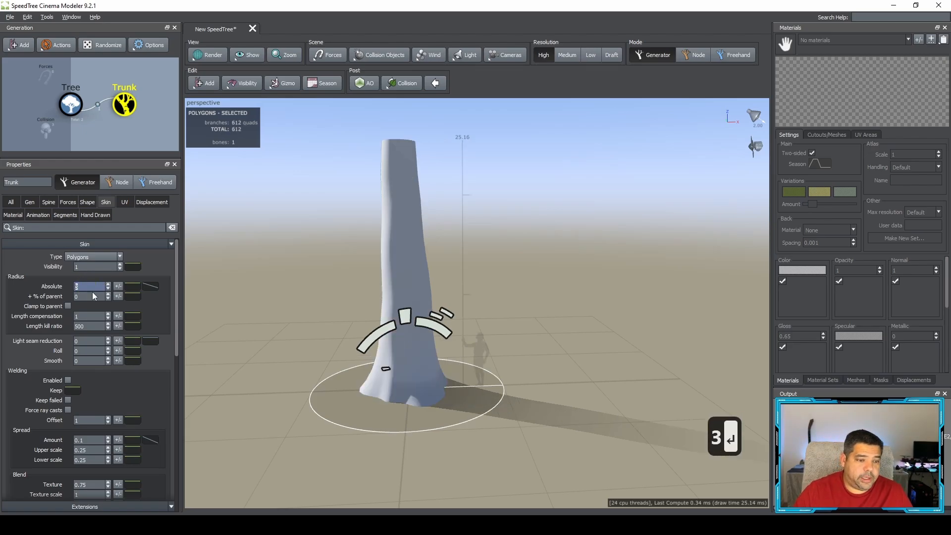
{"action": "left_click", "coordinate": [152, 310]}
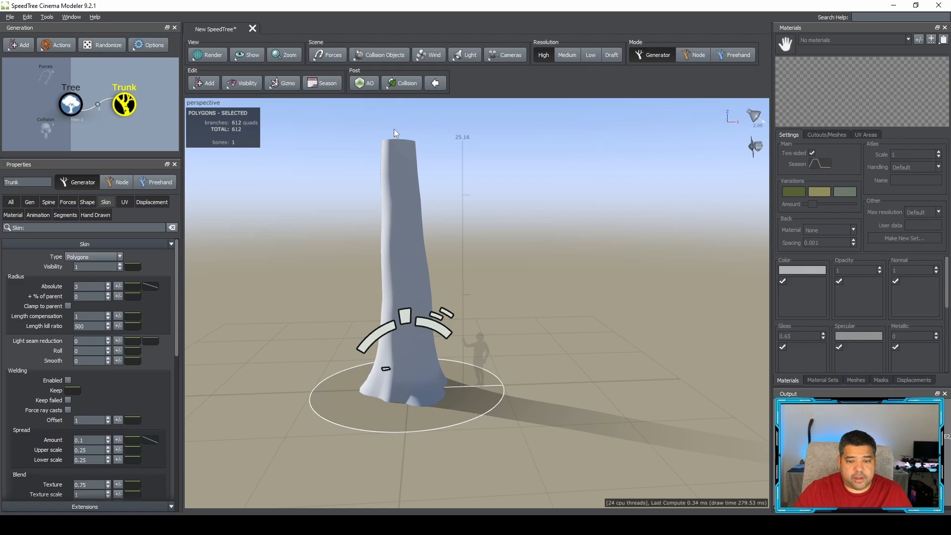
Set the absolute radius of the trunk's skin to 2.
{"action": "left_click", "coordinate": [107, 288]}
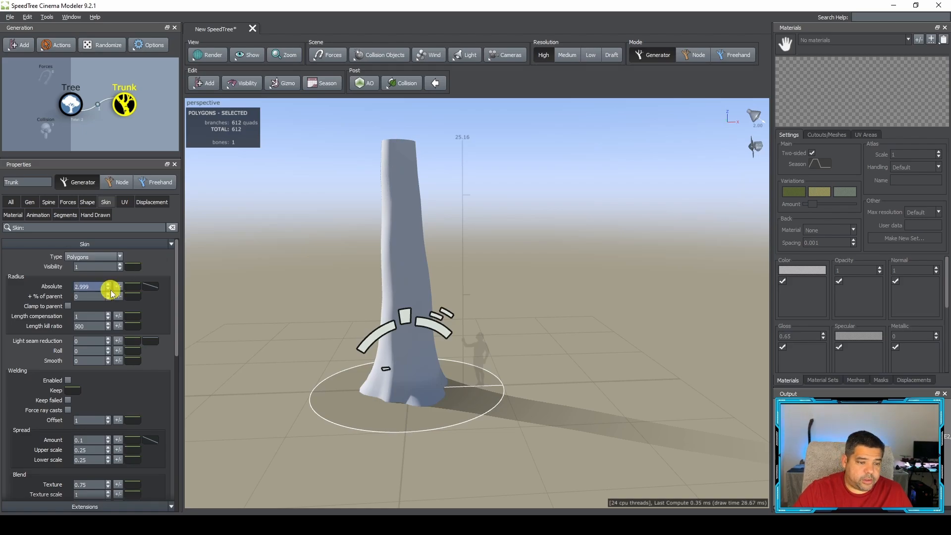
{"action": "double_click", "coordinate": [94, 287]}
{"action": "type", "text": "2"}
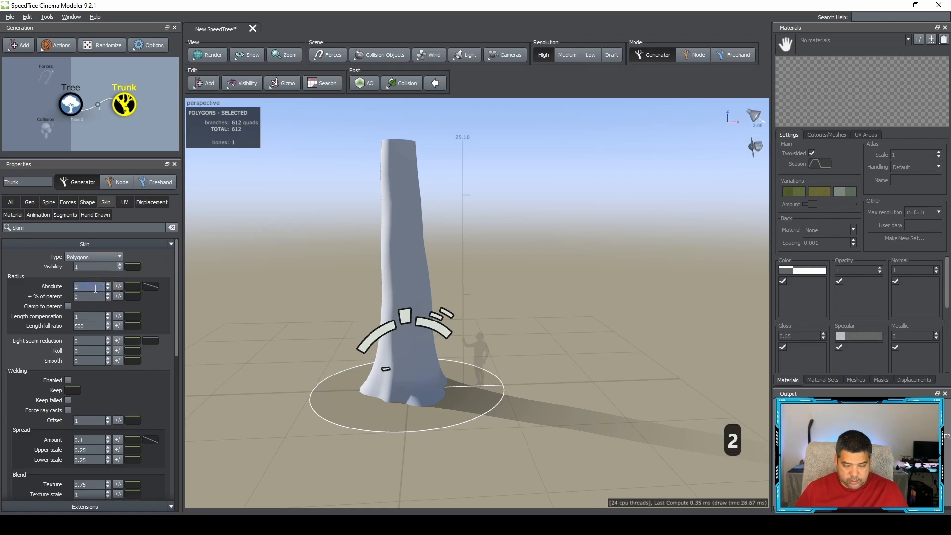
{"action": "key", "text": "Return"}
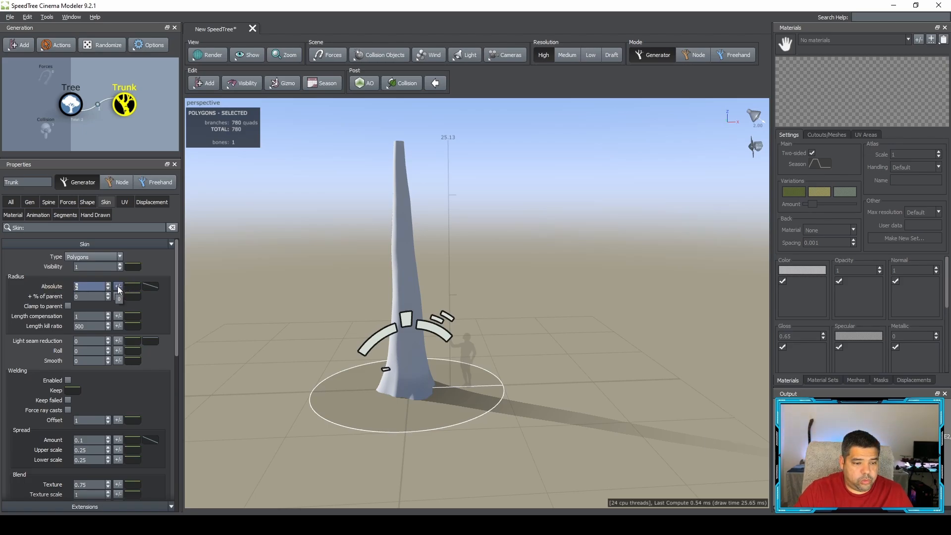
Look at the variance settings of the trunk's absolute radius and close them unchanged, keeping the trunk selected.
{"action": "left_click", "coordinate": [118, 287]}
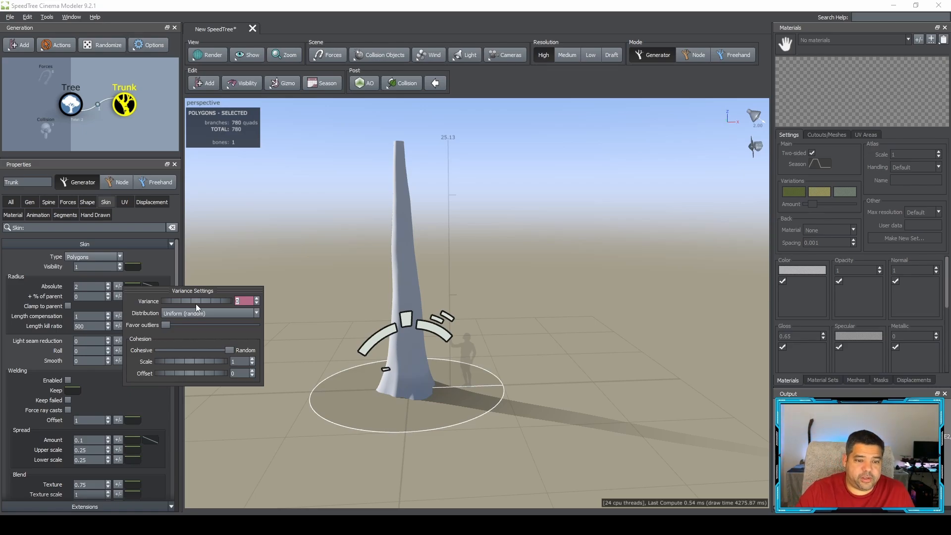
{"action": "left_click", "coordinate": [221, 260]}
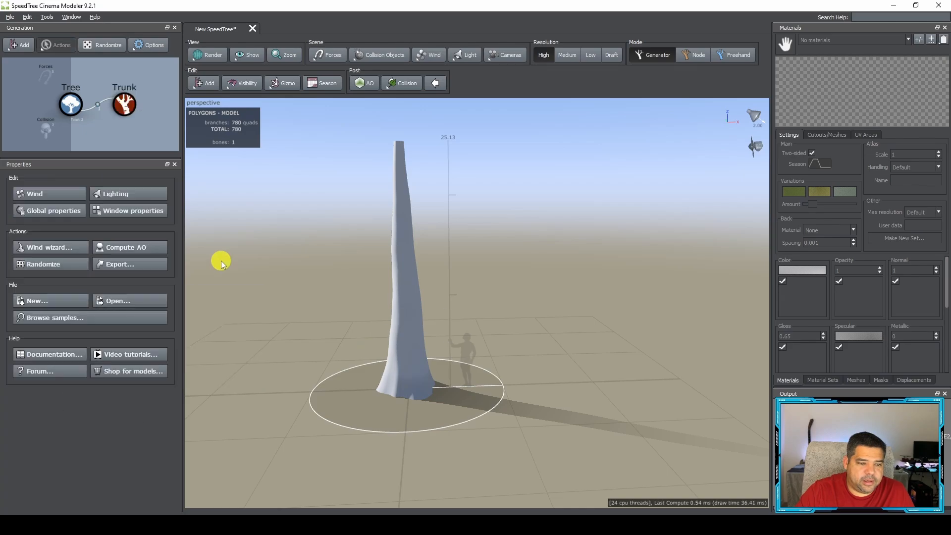
{"action": "left_click", "coordinate": [408, 258]}
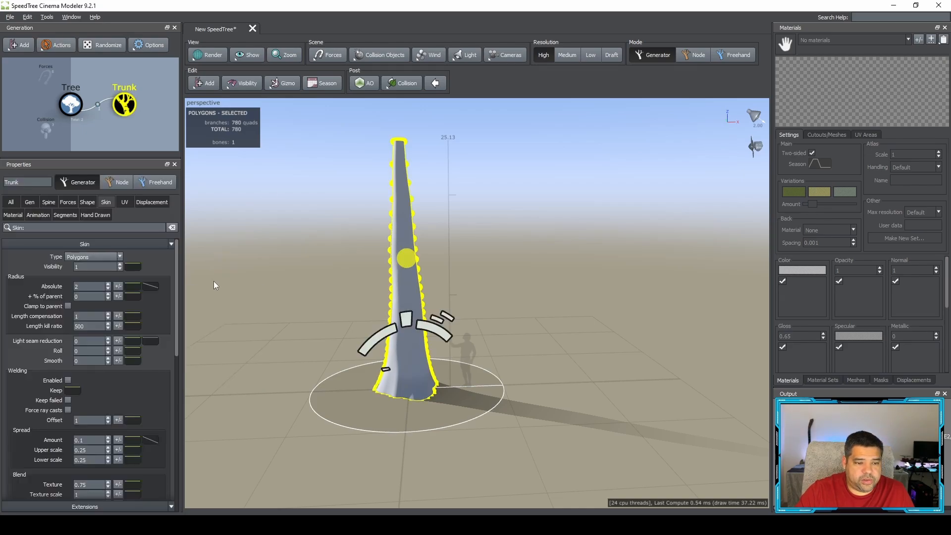
Display the absolute radius profile curve clear of the trunk and raise its end point to about Y 0.98.
{"action": "left_click", "coordinate": [151, 287]}
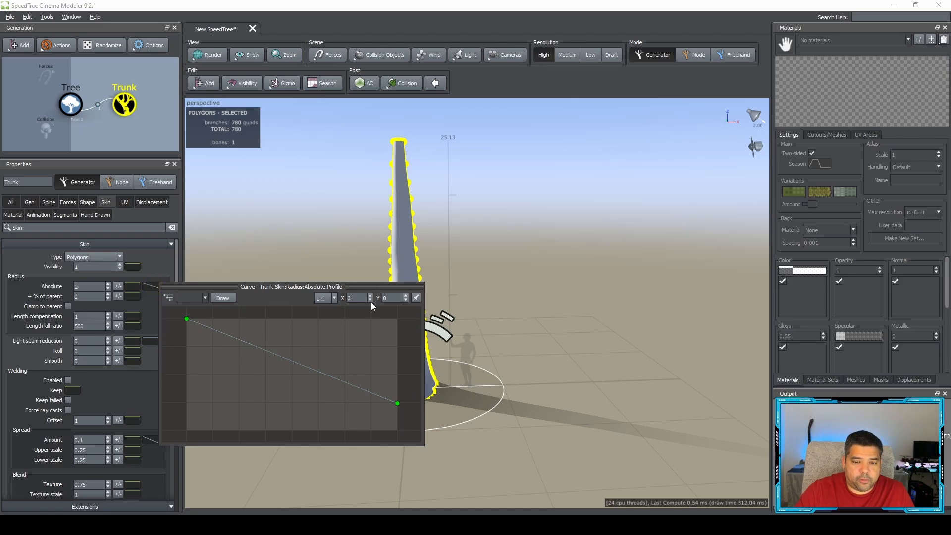
{"action": "left_click_drag", "start_coordinate": [312, 287], "coordinate": [626, 132]}
{"action": "mouse_move", "coordinate": [506, 161]}
{"action": "left_mouse_down"}
{"action": "mouse_move", "coordinate": [508, 174]}
{"action": "mouse_move", "coordinate": [507, 162]}
{"action": "left_mouse_up"}
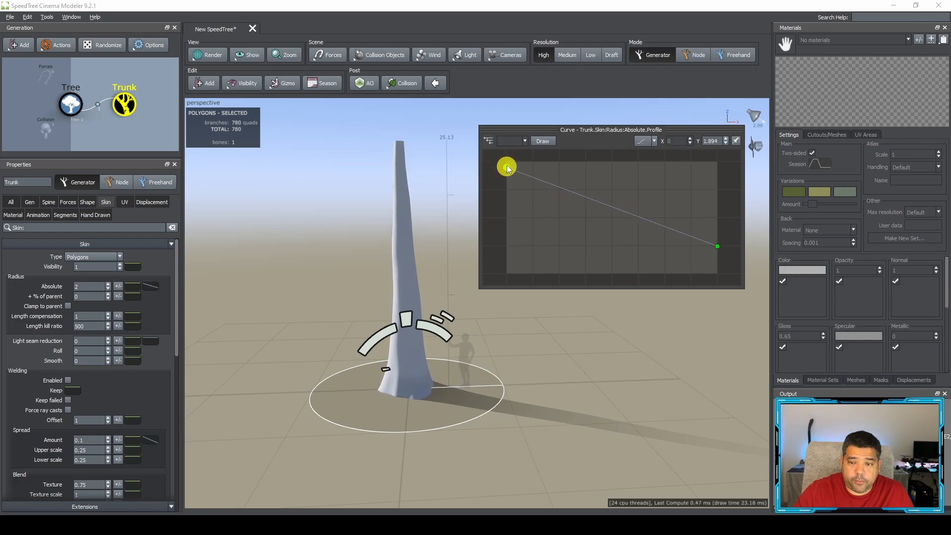
{"action": "left_click_drag", "start_coordinate": [718, 246], "coordinate": [712, 219]}
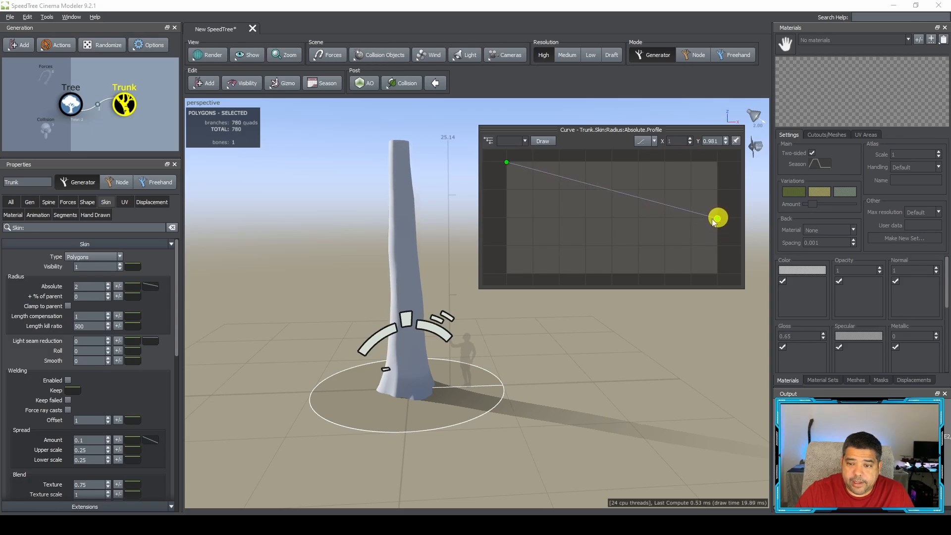
Add a middle point to the radius profile curve, lower it, and raise the end point to about Y 1.263.
{"action": "left_click", "coordinate": [612, 189]}
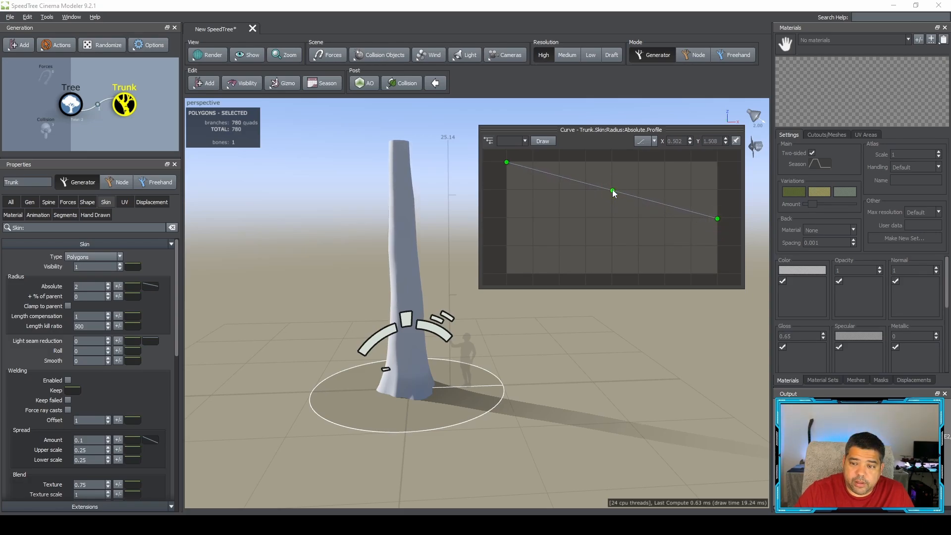
{"action": "left_click", "coordinate": [613, 189]}
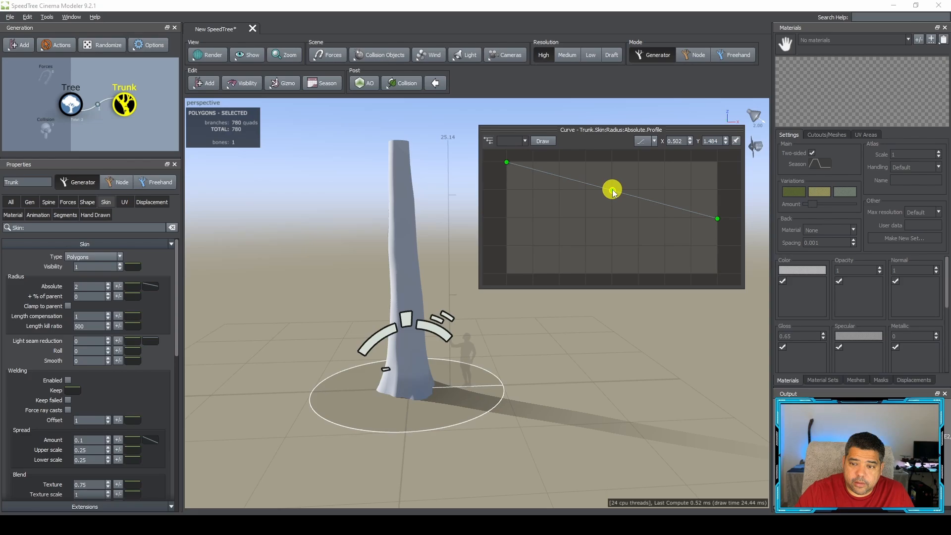
{"action": "left_click_drag", "start_coordinate": [612, 189], "coordinate": [584, 208]}
{"action": "left_click_drag", "start_coordinate": [583, 209], "coordinate": [589, 211]}
{"action": "left_click_drag", "start_coordinate": [718, 219], "coordinate": [717, 203]}
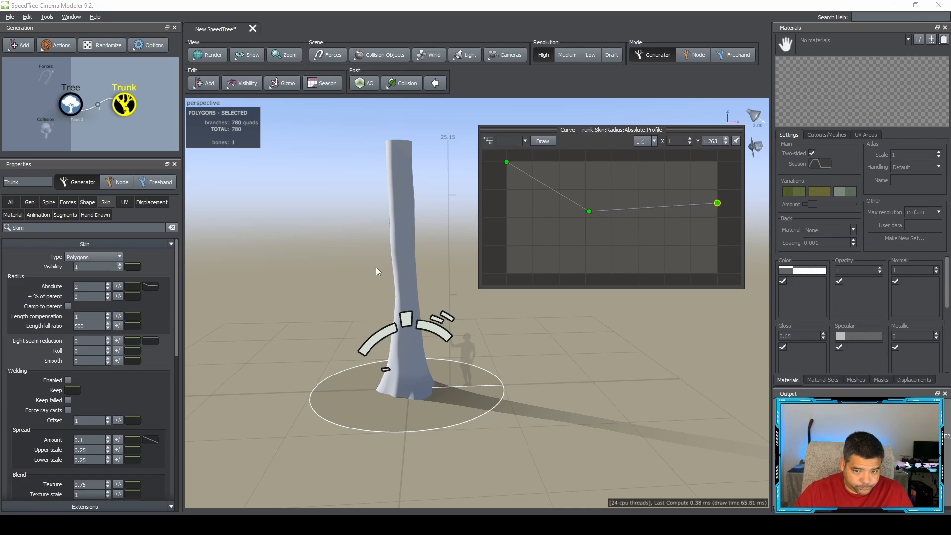
{"action": "left_click", "coordinate": [292, 284]}
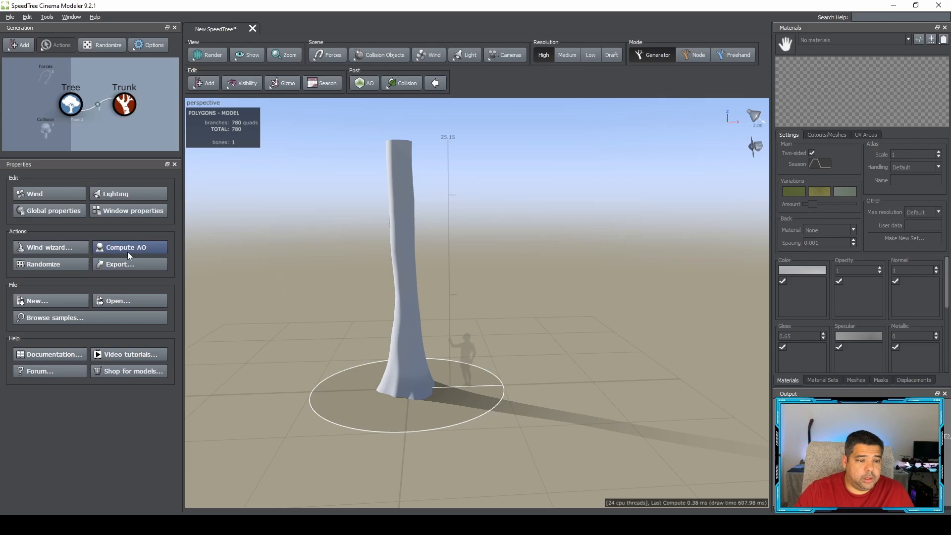
{"action": "left_click", "coordinate": [401, 231]}
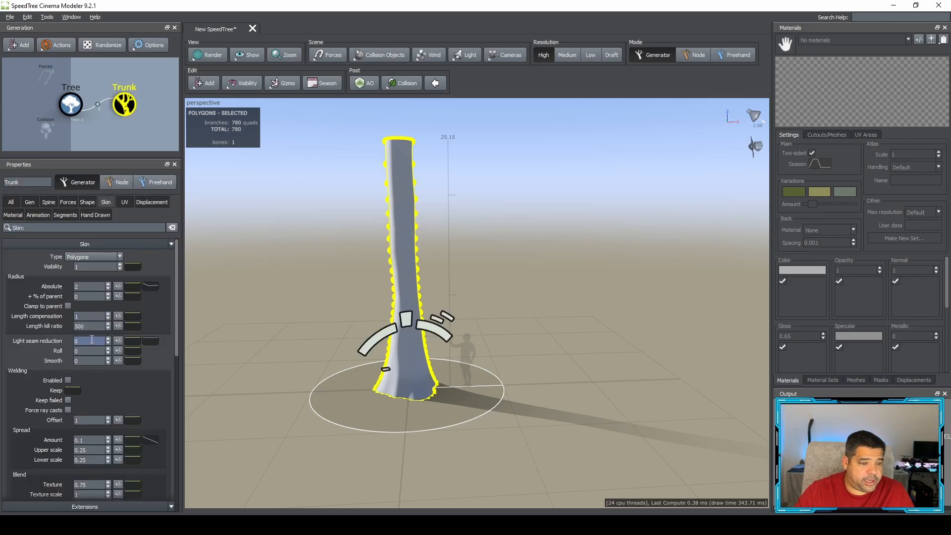
Nudge the welding spread amount in the trunk's skin properties up to about 0.101.
{"action": "scroll", "coordinate": [91, 339], "scroll_direction": "down", "scroll_amount": 3}
{"action": "scroll", "coordinate": [92, 340], "scroll_direction": "up", "scroll_amount": 1}
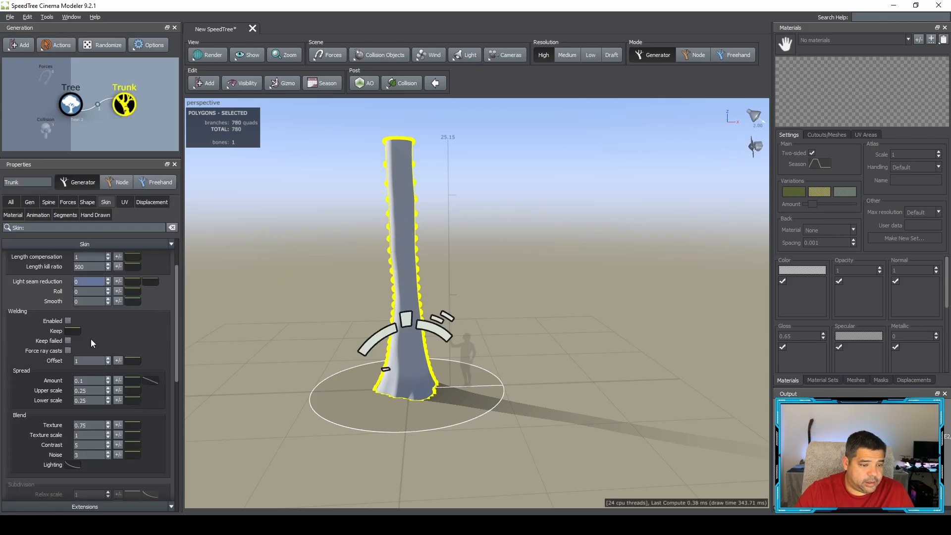
{"action": "scroll", "coordinate": [90, 339], "scroll_direction": "down", "scroll_amount": 2}
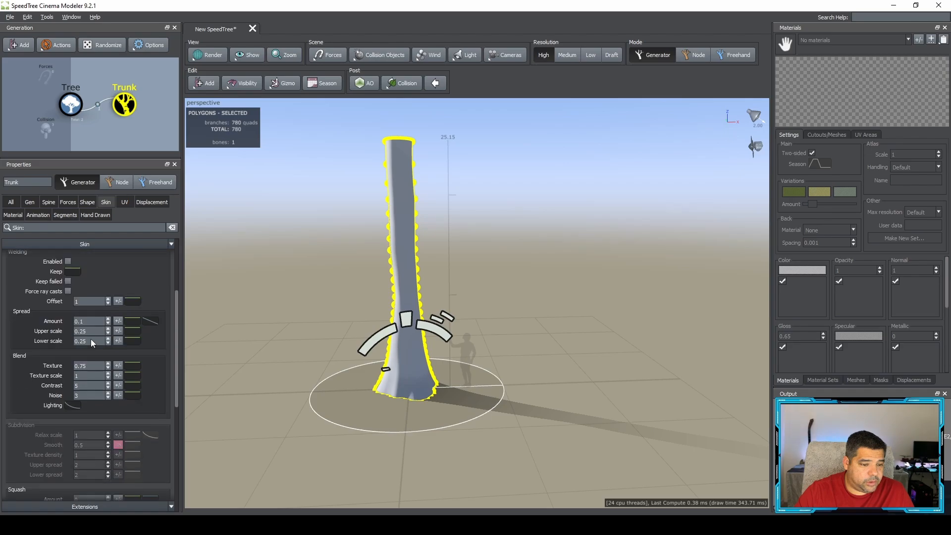
{"action": "left_click", "coordinate": [54, 322]}
{"action": "left_click", "coordinate": [108, 319]}
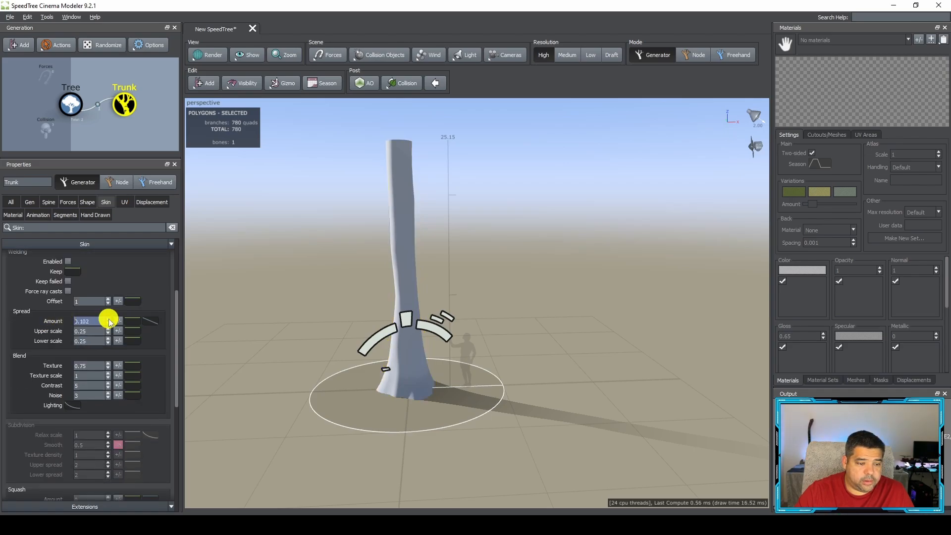
Review the trunk's remaining skin properties, including blend, squash and splits, and look at its displacement properties.
{"action": "scroll", "coordinate": [106, 321], "scroll_direction": "down", "scroll_amount": 3}
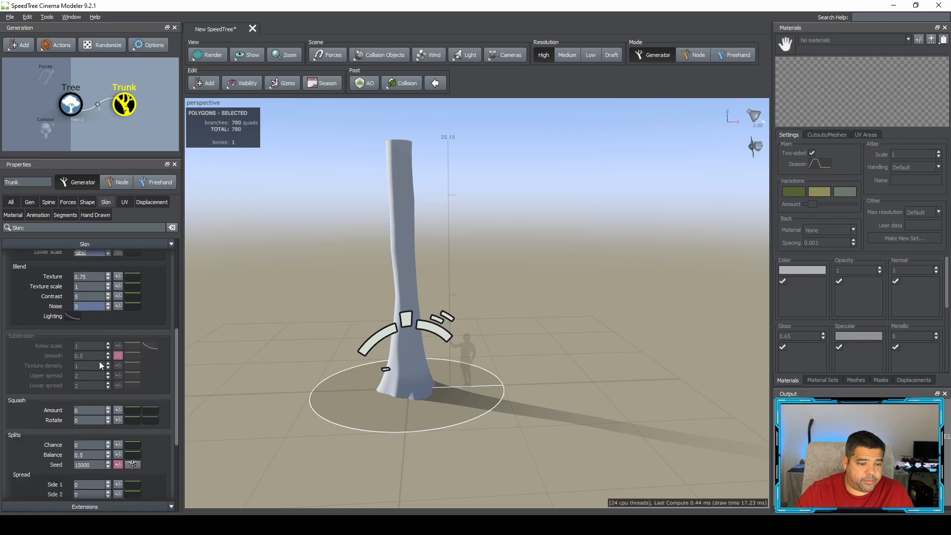
{"action": "scroll", "coordinate": [102, 366], "scroll_direction": "down", "scroll_amount": 3}
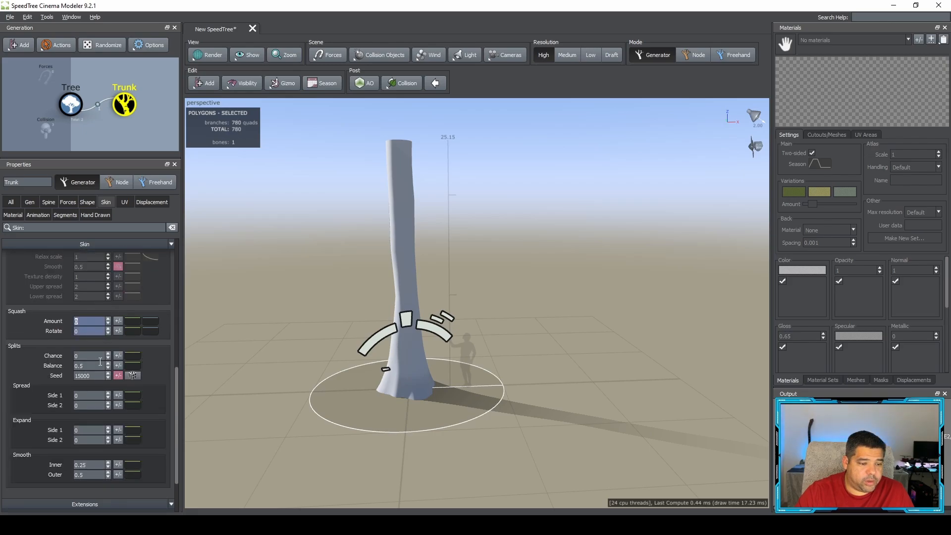
{"action": "scroll", "coordinate": [101, 362], "scroll_direction": "up", "scroll_amount": 8}
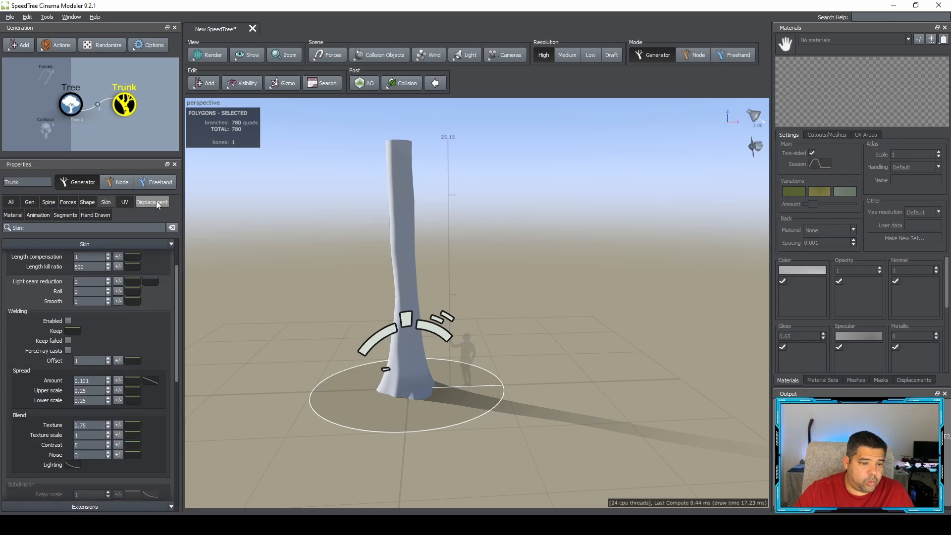
{"action": "left_click", "coordinate": [157, 203]}
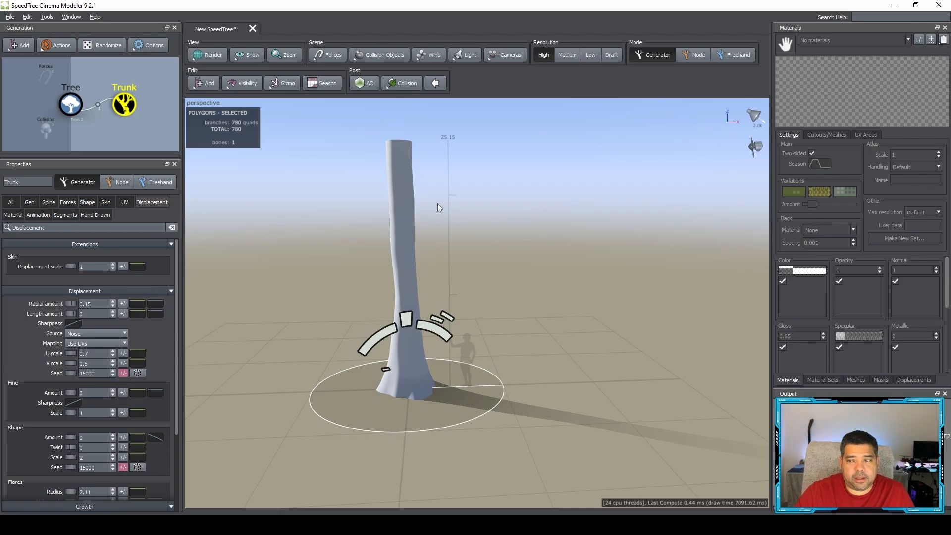
Bring up the trunk's material properties and add a new material named Bark_01 to the materials list.
{"action": "left_click", "coordinate": [15, 216]}
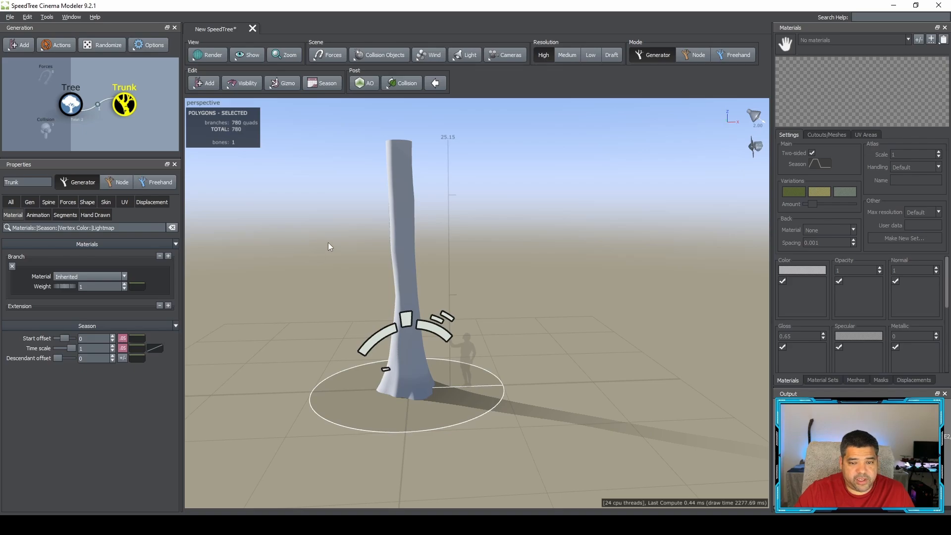
{"action": "left_click", "coordinate": [400, 233]}
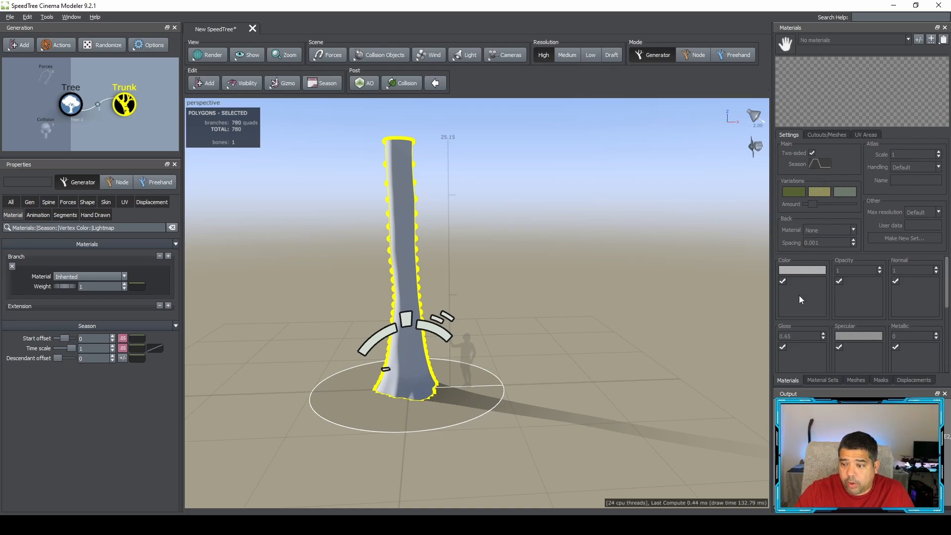
{"action": "left_click", "coordinate": [919, 39]}
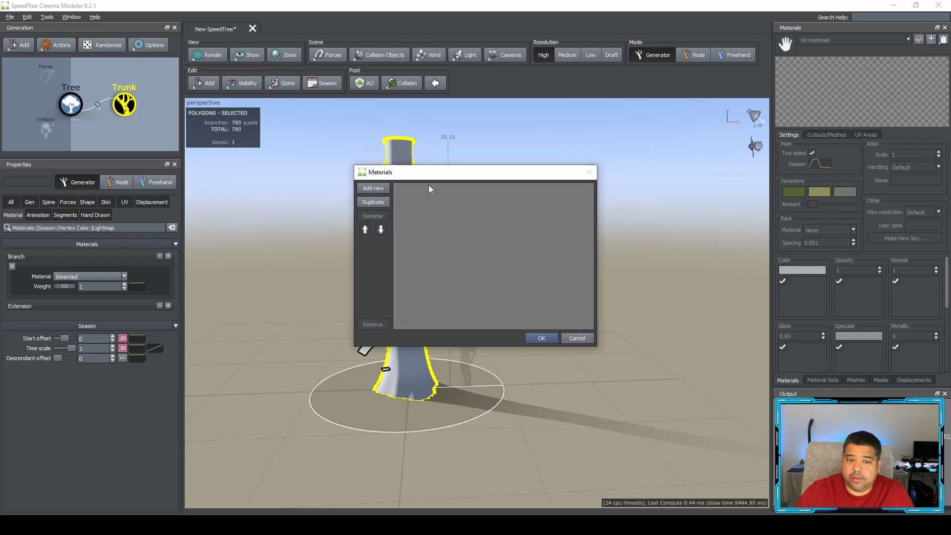
{"action": "left_click_drag", "start_coordinate": [410, 171], "coordinate": [497, 149]}
{"action": "left_click", "coordinate": [465, 168]}
{"action": "double_click", "coordinate": [498, 166]}
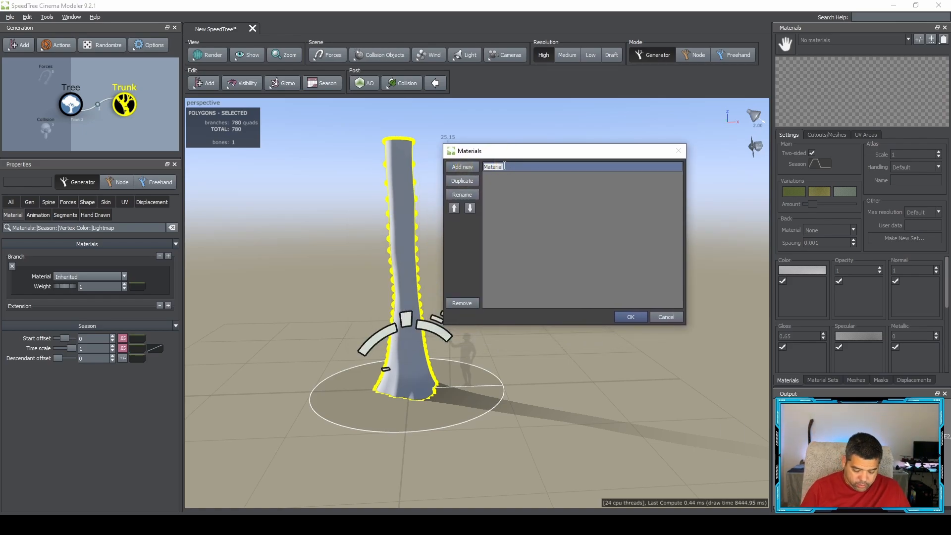
{"action": "type", "text": "Bark_01"}
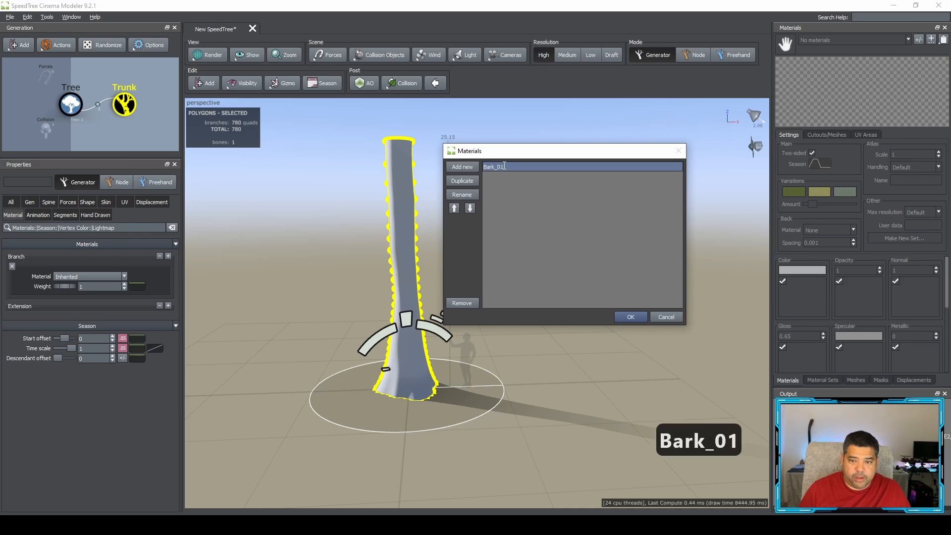
{"action": "key", "text": "Return"}
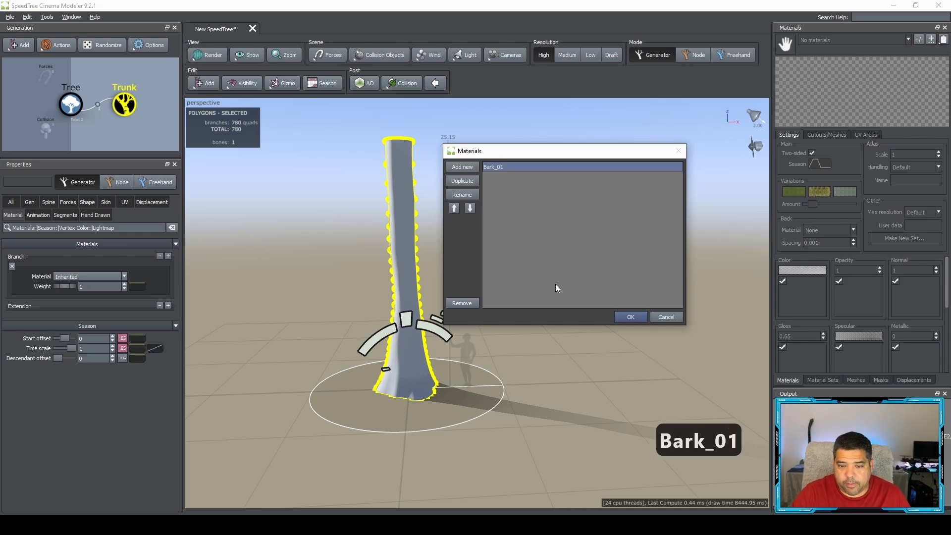
{"action": "left_click", "coordinate": [630, 318]}
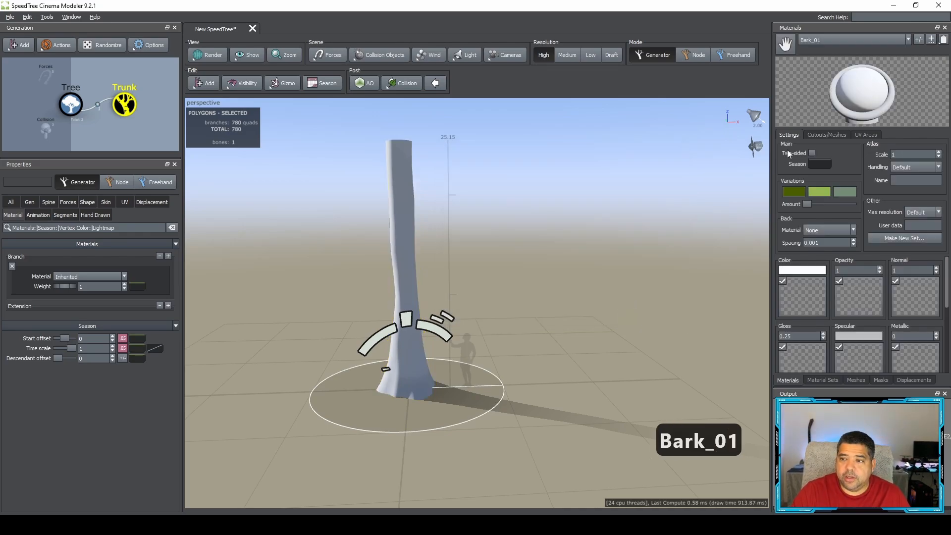
Load Leaf_Front_1.png as the Bark_01 material's color map and use the matching maps detected for the other slots.
{"action": "scroll", "coordinate": [832, 294], "scroll_direction": "down", "scroll_amount": 5}
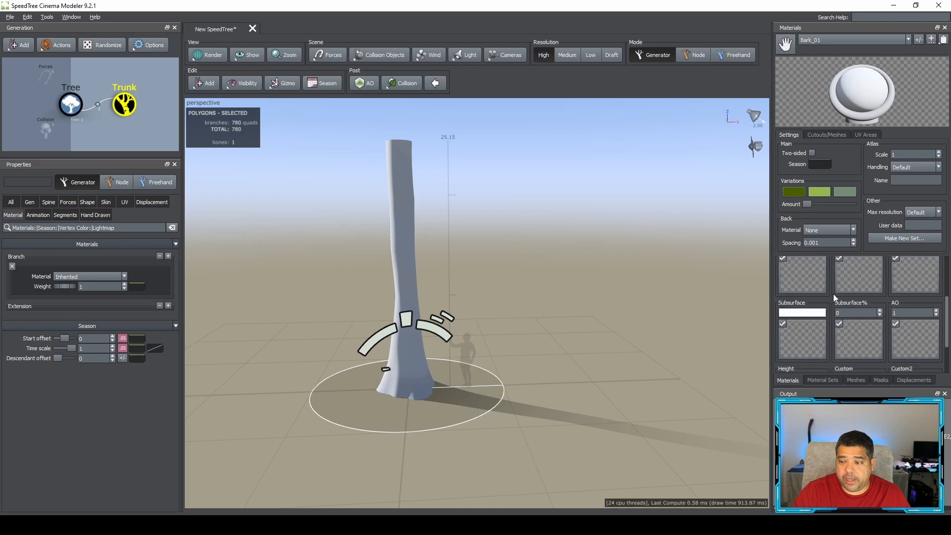
{"action": "scroll", "coordinate": [840, 320], "scroll_direction": "up", "scroll_amount": 5}
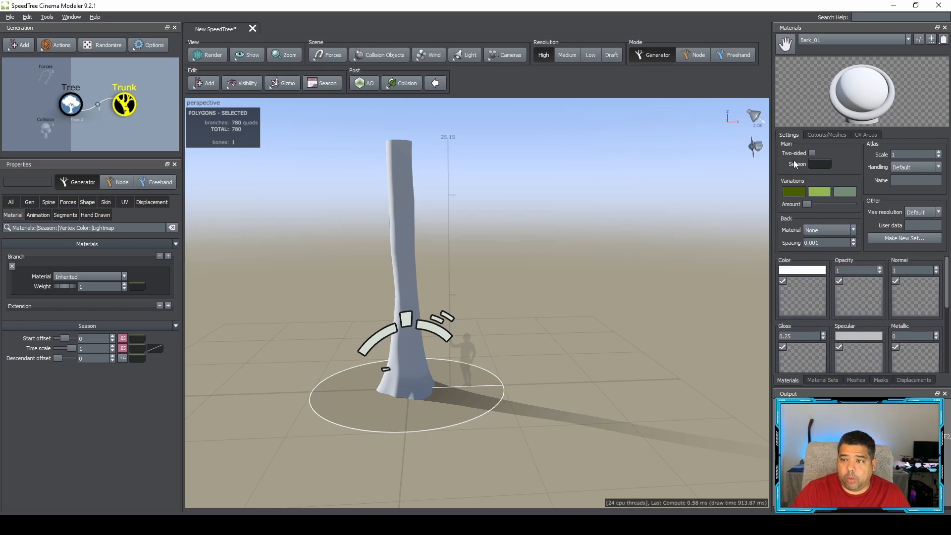
{"action": "double_click", "coordinate": [804, 299]}
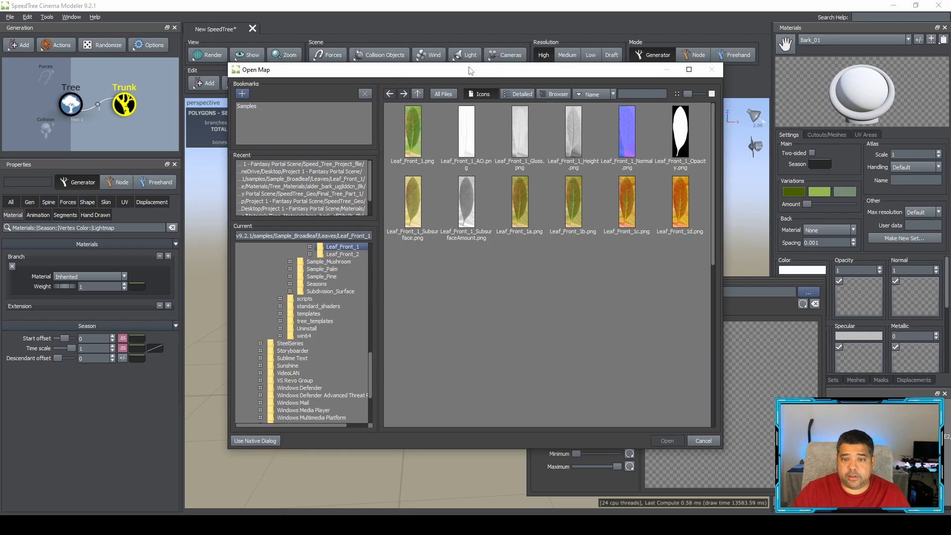
{"action": "left_click_drag", "start_coordinate": [469, 69], "coordinate": [494, 75]}
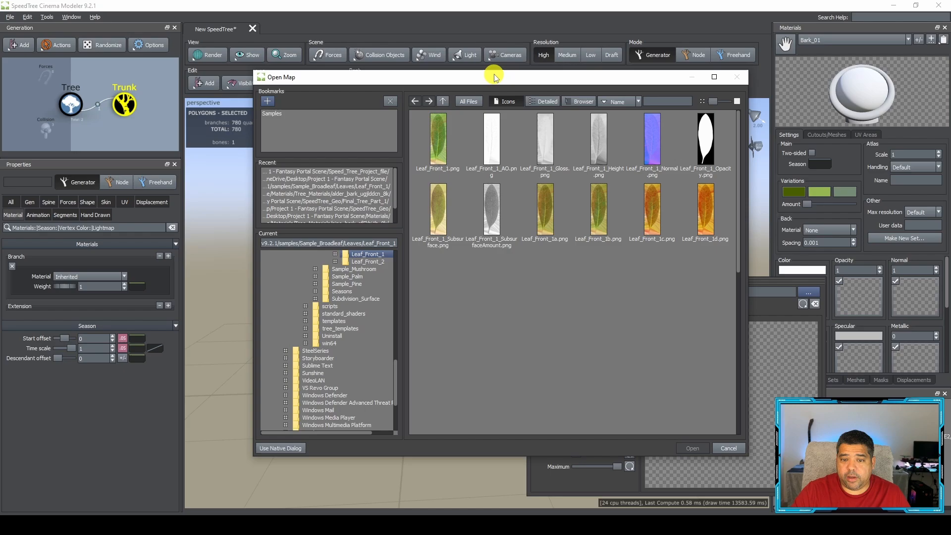
{"action": "left_click", "coordinate": [439, 147]}
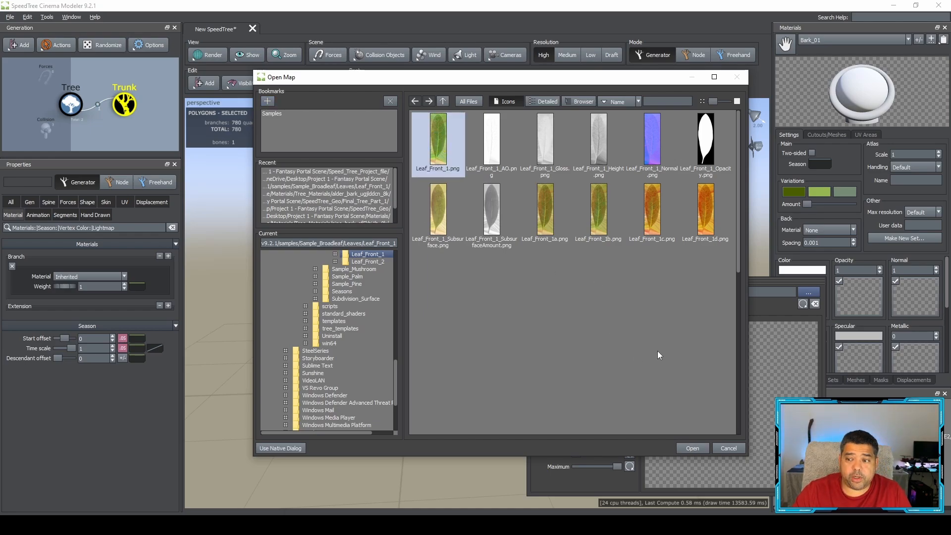
{"action": "left_click", "coordinate": [698, 450]}
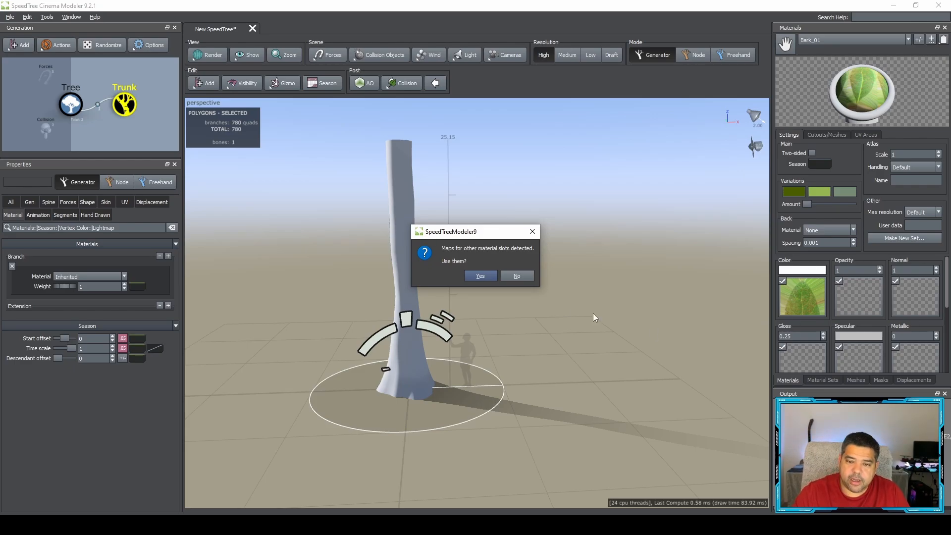
{"action": "left_click", "coordinate": [483, 277]}
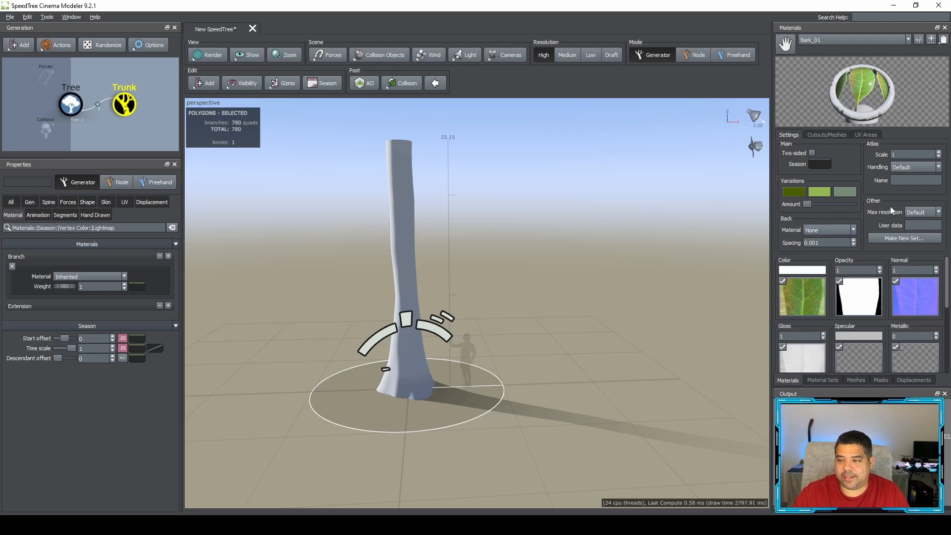
Remove the Bark_01 material from the materials list.
{"action": "left_click", "coordinate": [917, 40]}
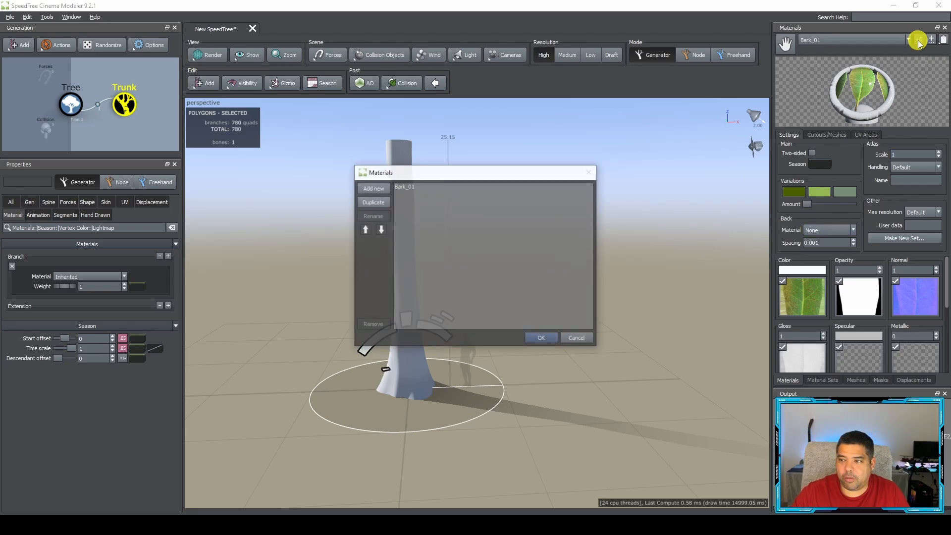
{"action": "left_click", "coordinate": [411, 186]}
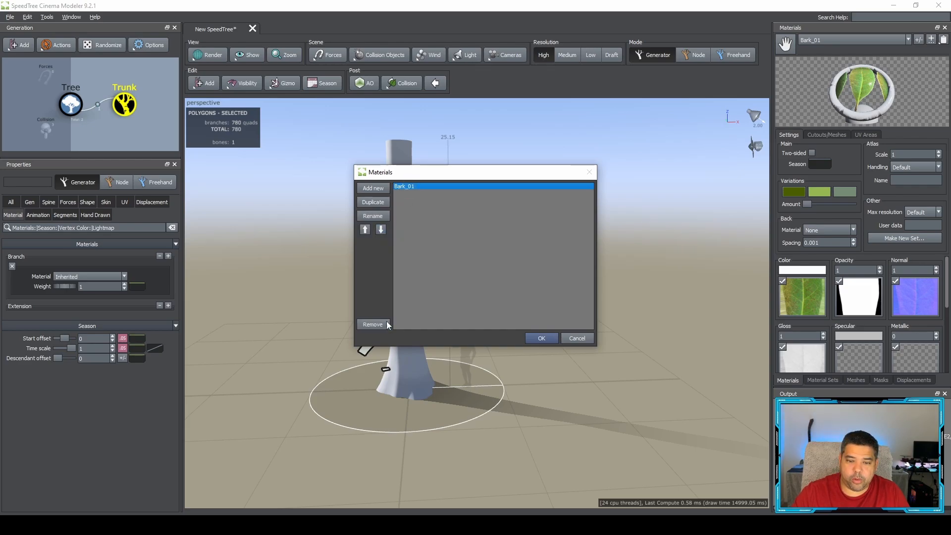
{"action": "left_click", "coordinate": [373, 324]}
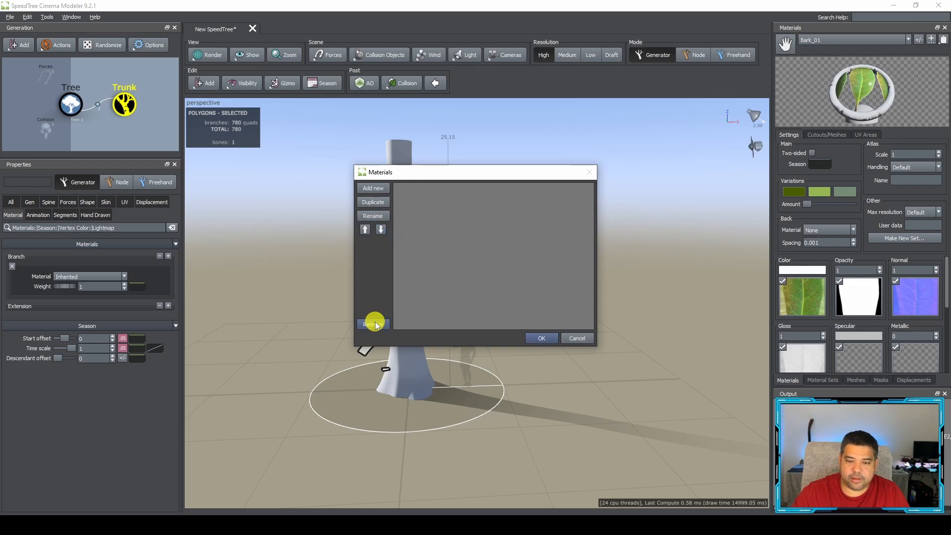
{"action": "left_click", "coordinate": [543, 340]}
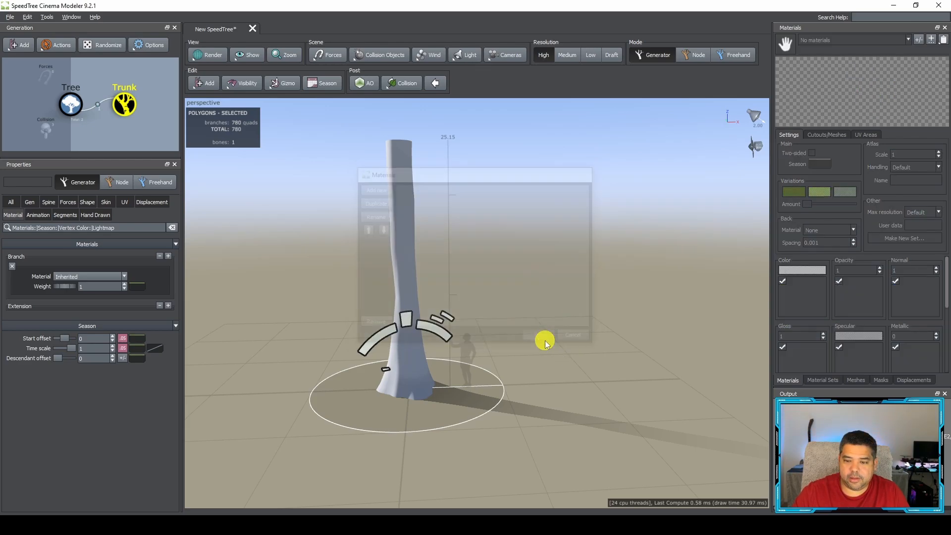
Add a new material to the materials list and name it Bark_01.
{"action": "left_click", "coordinate": [919, 40]}
{"action": "left_click", "coordinate": [378, 189]}
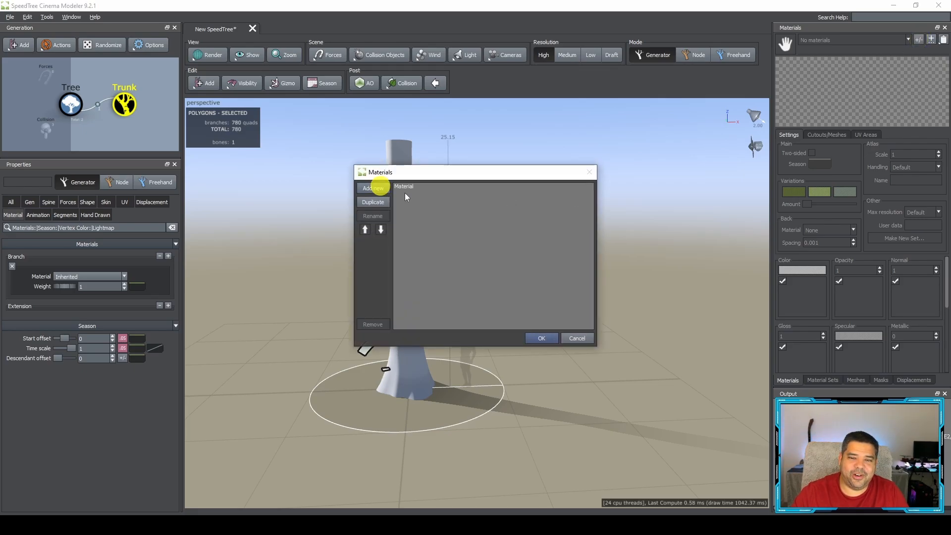
{"action": "left_click", "coordinate": [412, 188]}
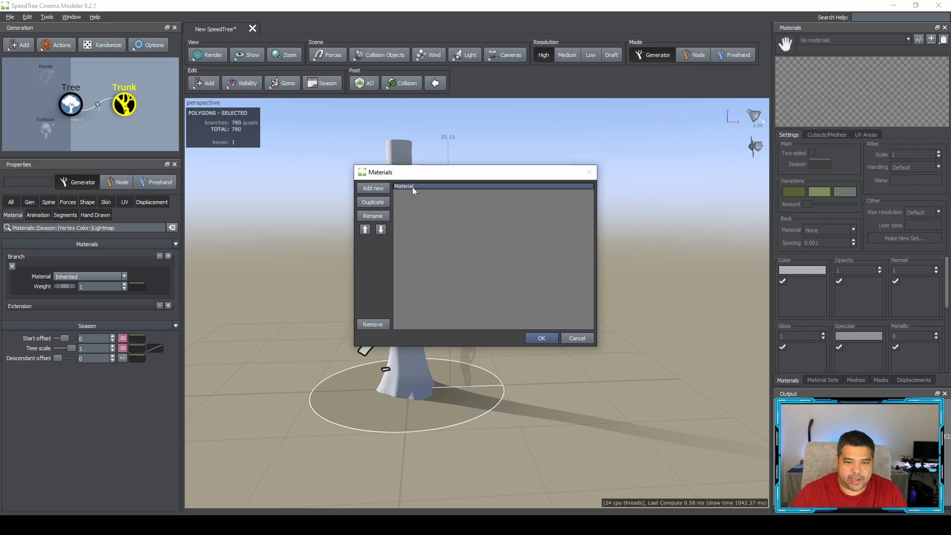
{"action": "double_click", "coordinate": [412, 187]}
{"action": "type", "text": "Bark_01"}
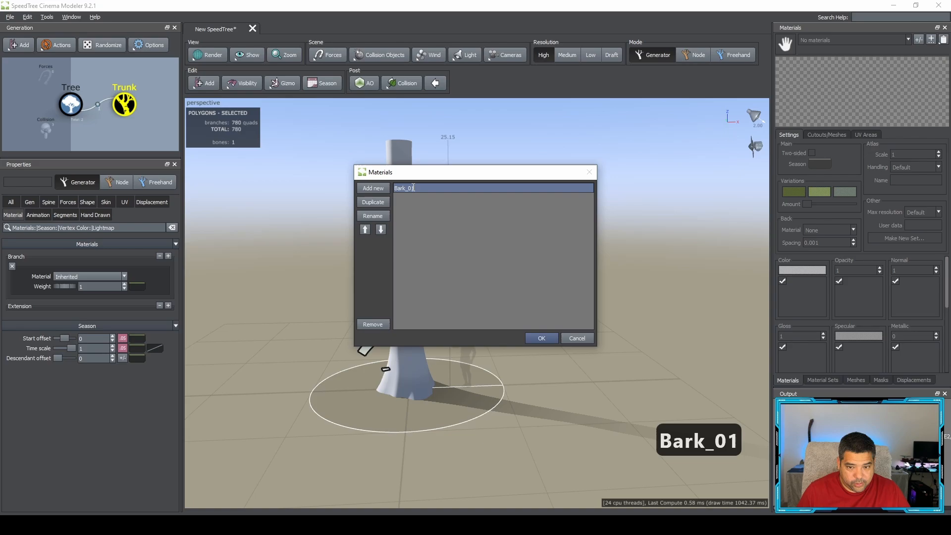
{"action": "key", "text": "Return"}
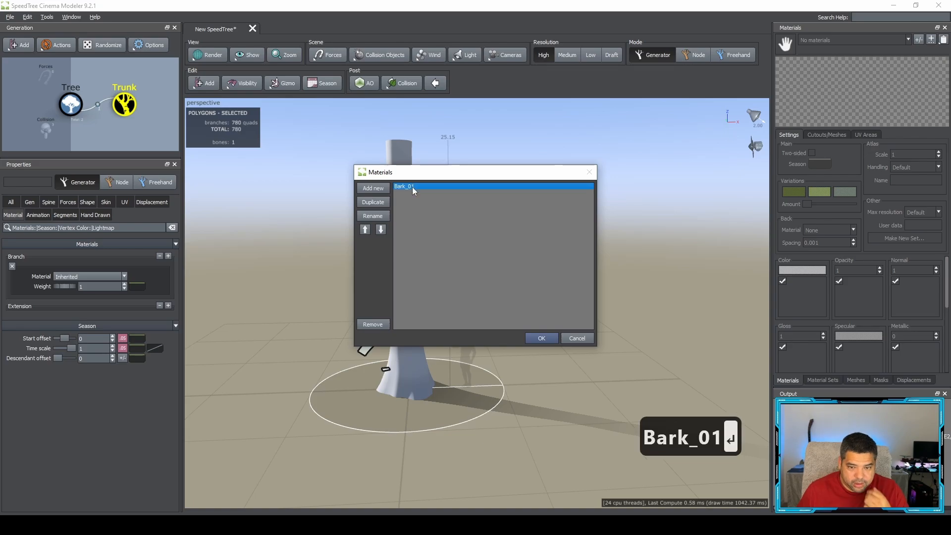
{"action": "left_click", "coordinate": [549, 337]}
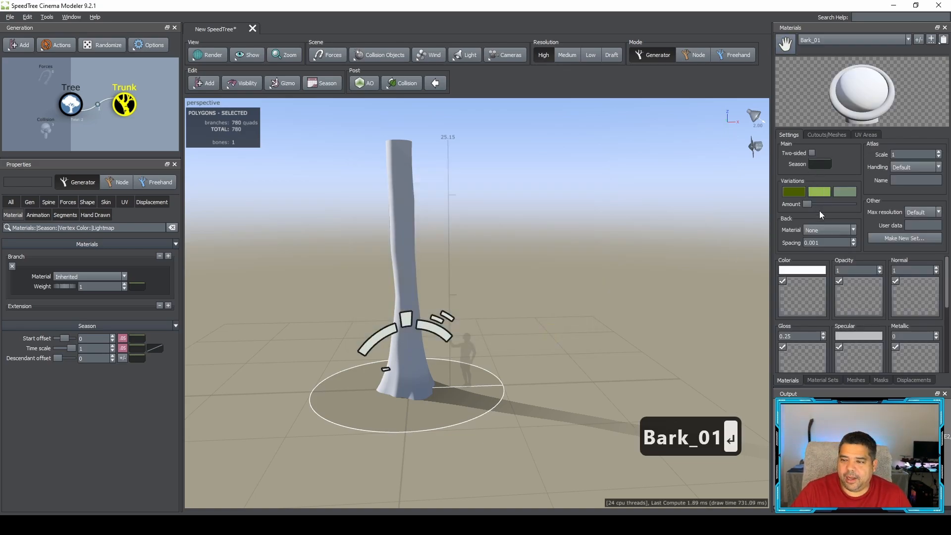
Load Sample_Bark_2.png from the Sample_Broadleaf Bark folder into Bark_01 with its matching maps, and apply the material to the trunk.
{"action": "left_click", "coordinate": [804, 300]}
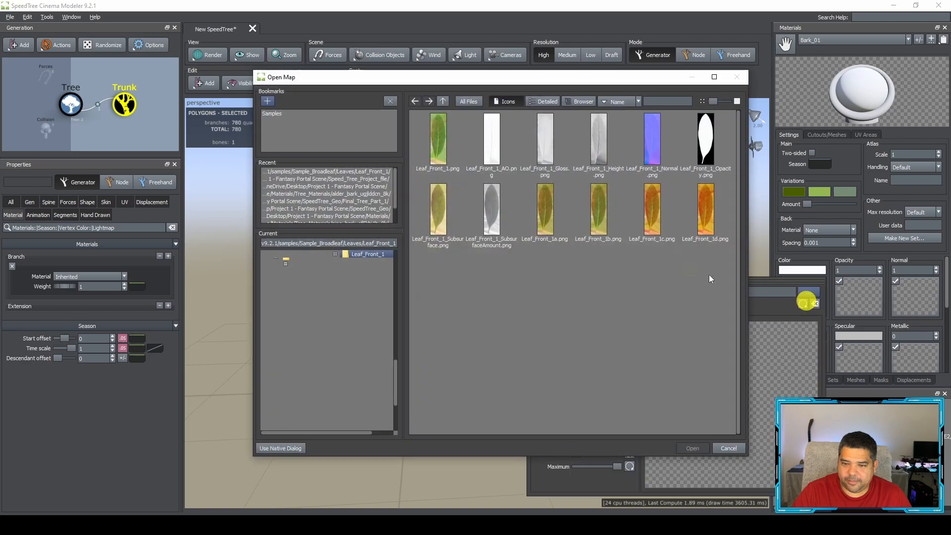
{"action": "left_click", "coordinate": [443, 101]}
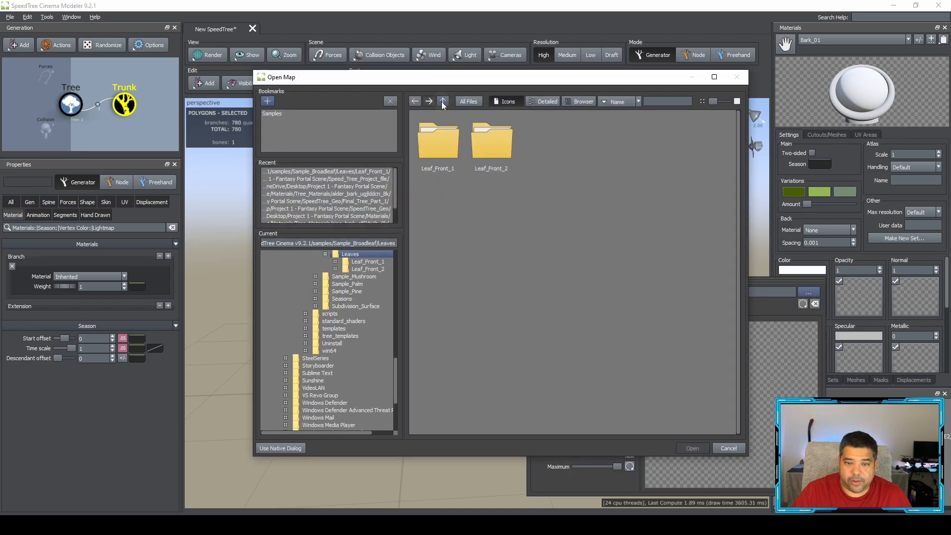
{"action": "left_click", "coordinate": [442, 102]}
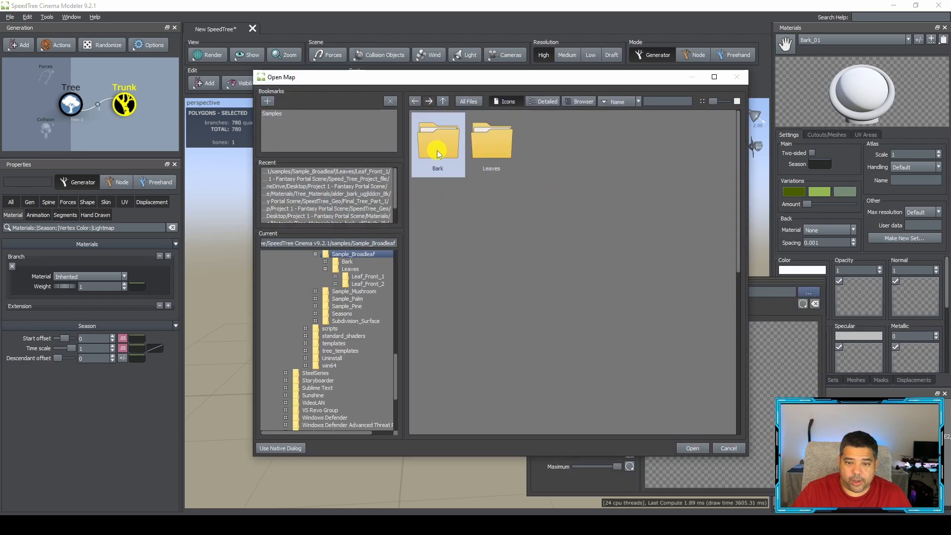
{"action": "double_click", "coordinate": [436, 151]}
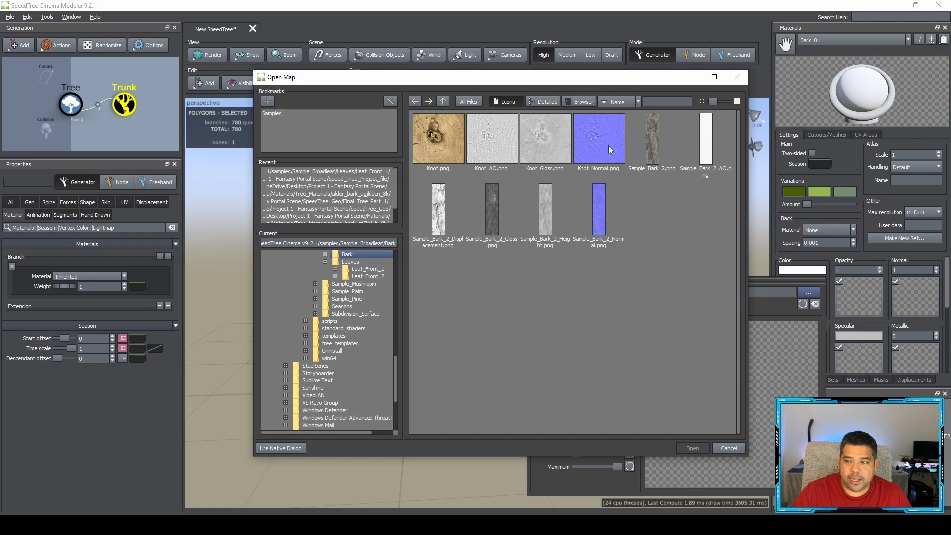
{"action": "left_click", "coordinate": [653, 144]}
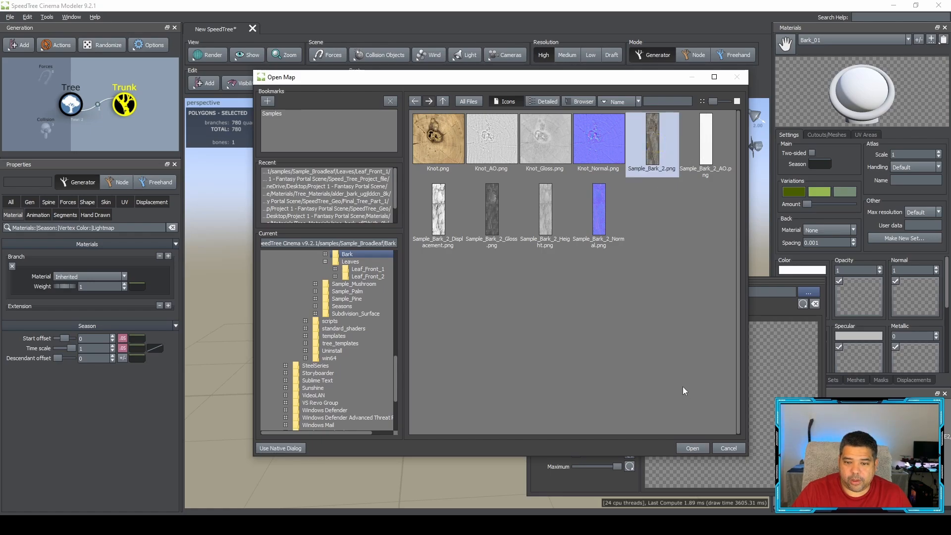
{"action": "left_click", "coordinate": [690, 451]}
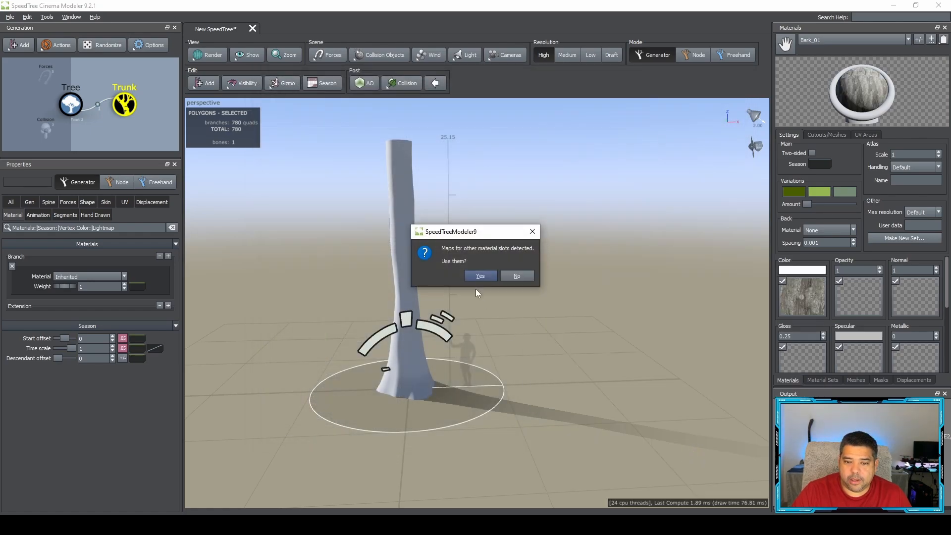
{"action": "left_click", "coordinate": [481, 278]}
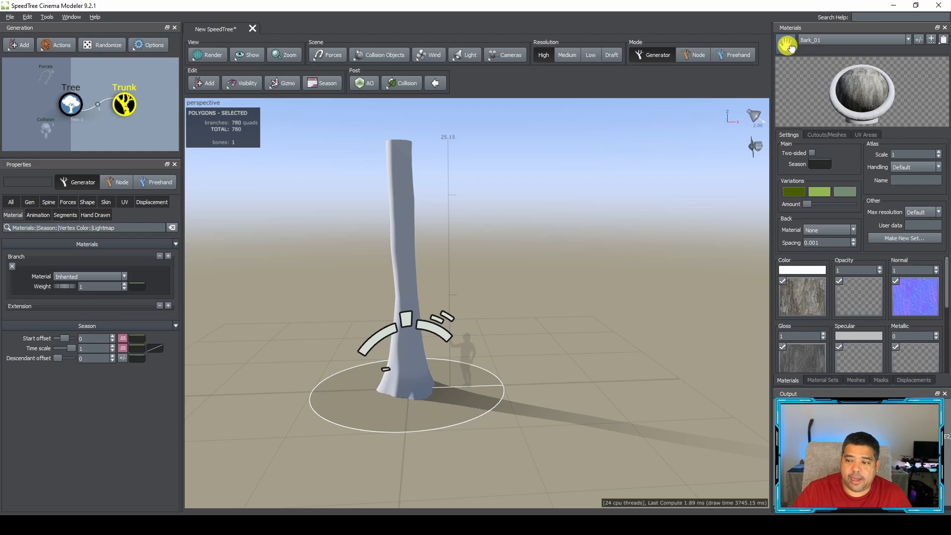
{"action": "left_click_drag", "start_coordinate": [785, 44], "coordinate": [460, 253]}
{"action": "scroll", "coordinate": [399, 262], "scroll_direction": "up", "scroll_amount": 3}
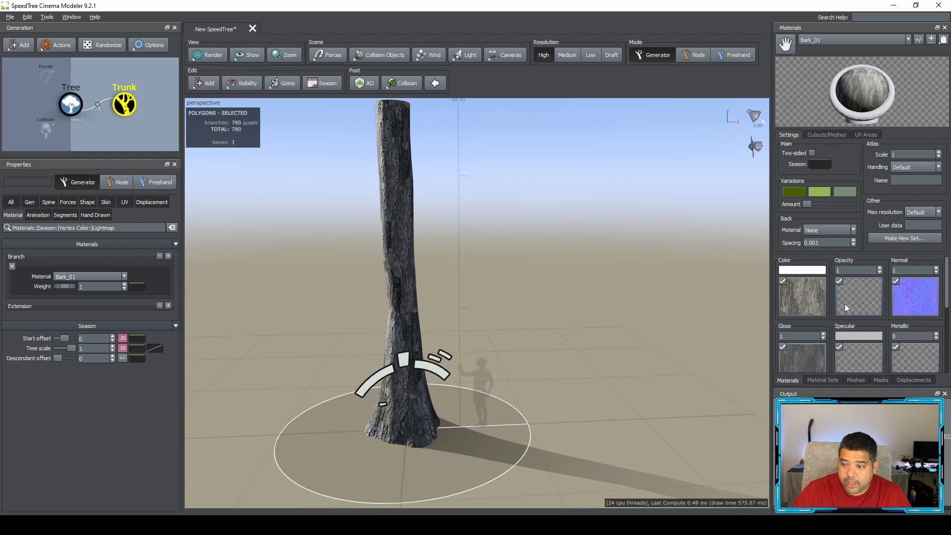
Review the Bark_01 map slots from color and normal through AO, height and custom, and inspect the bark on the trunk.
{"action": "scroll", "coordinate": [816, 291], "scroll_direction": "down", "scroll_amount": 1}
{"action": "scroll", "coordinate": [810, 299], "scroll_direction": "up", "scroll_amount": 1}
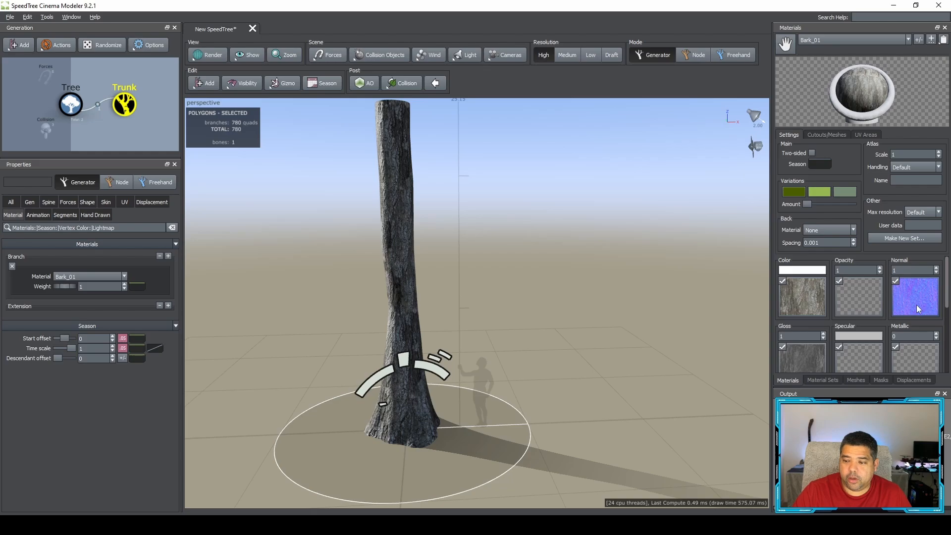
{"action": "scroll", "coordinate": [916, 304], "scroll_direction": "down", "scroll_amount": 1}
{"action": "scroll", "coordinate": [845, 328], "scroll_direction": "down", "scroll_amount": 2}
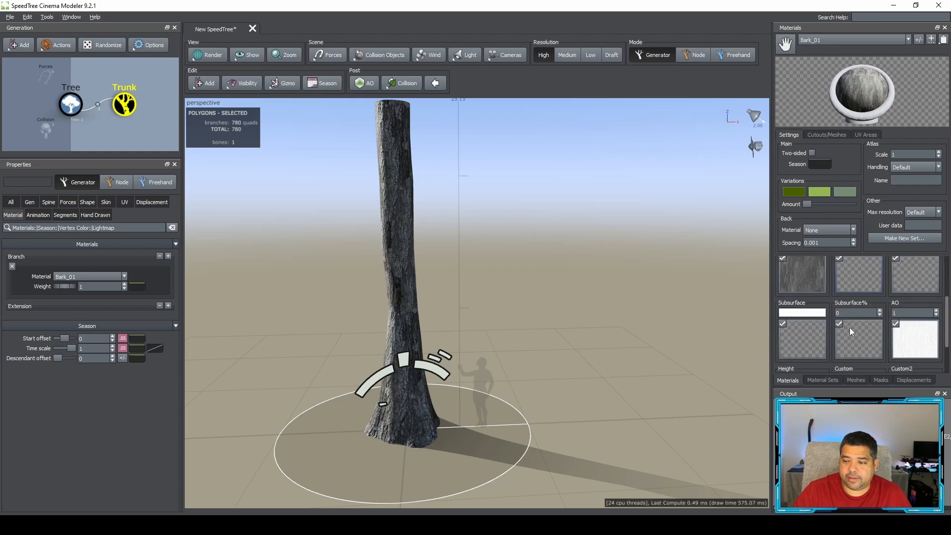
{"action": "scroll", "coordinate": [847, 328], "scroll_direction": "down", "scroll_amount": 2}
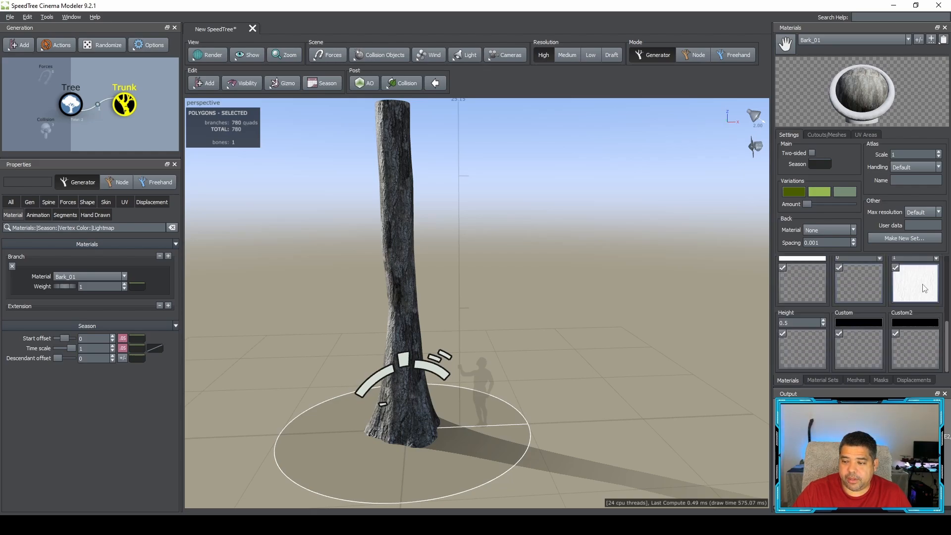
{"action": "scroll", "coordinate": [868, 308], "scroll_direction": "up", "scroll_amount": 5}
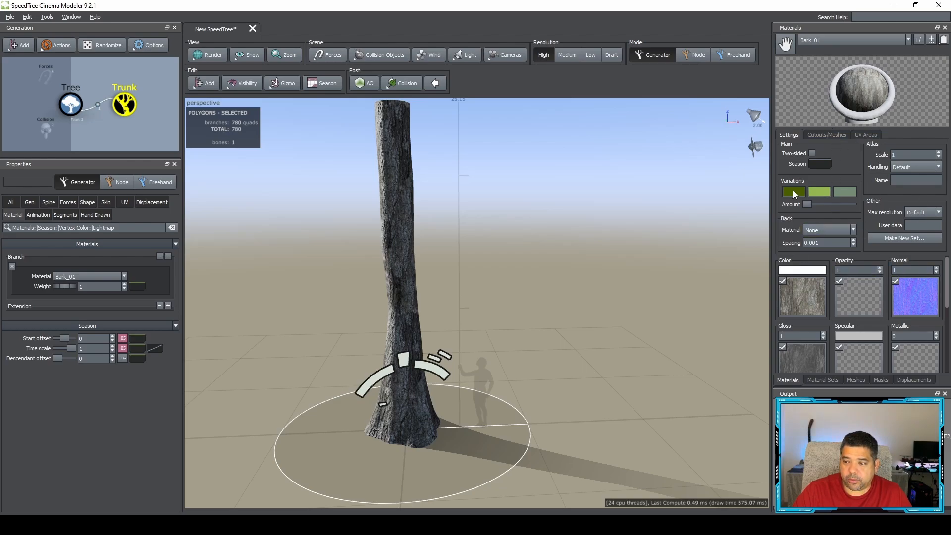
{"action": "scroll", "coordinate": [873, 310], "scroll_direction": "down", "scroll_amount": 3}
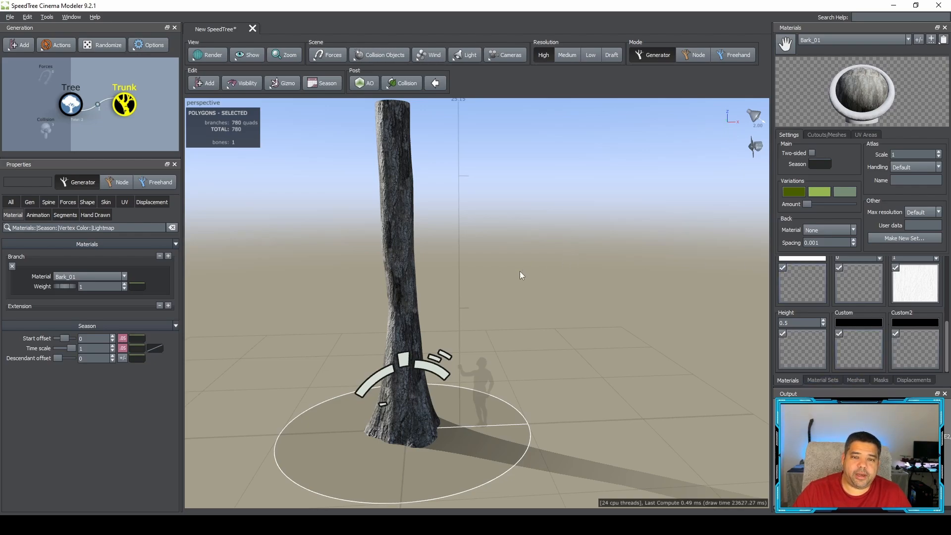
{"action": "middle_click_drag", "start_coordinate": [500, 246], "coordinate": [574, 293]}
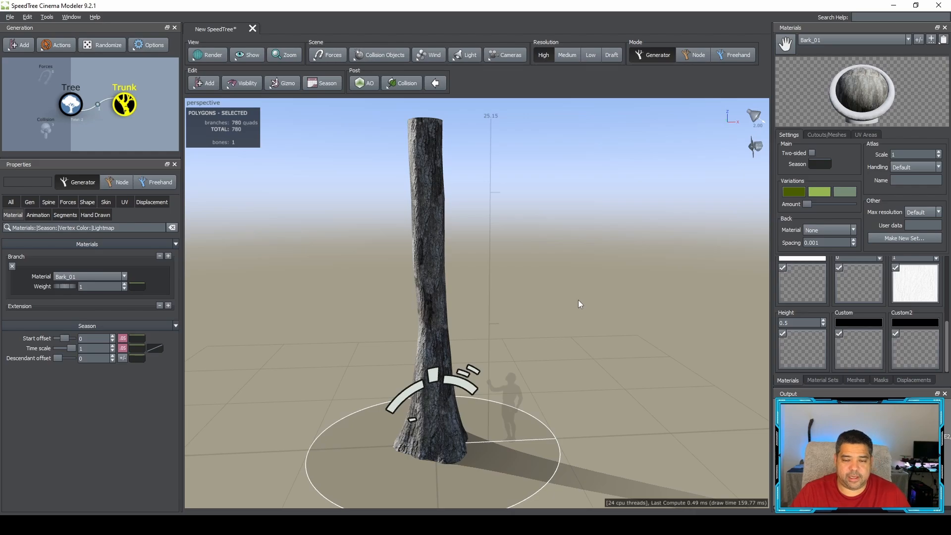
{"action": "mouse_move", "coordinate": [515, 287]}
{"action": "left_mouse_down"}
{"action": "mouse_move", "coordinate": [511, 278]}
{"action": "mouse_move", "coordinate": [543, 290]}
{"action": "mouse_move", "coordinate": [527, 287]}
{"action": "mouse_move", "coordinate": [565, 284]}
{"action": "mouse_move", "coordinate": [493, 289]}
{"action": "mouse_move", "coordinate": [528, 290]}
{"action": "left_mouse_up"}
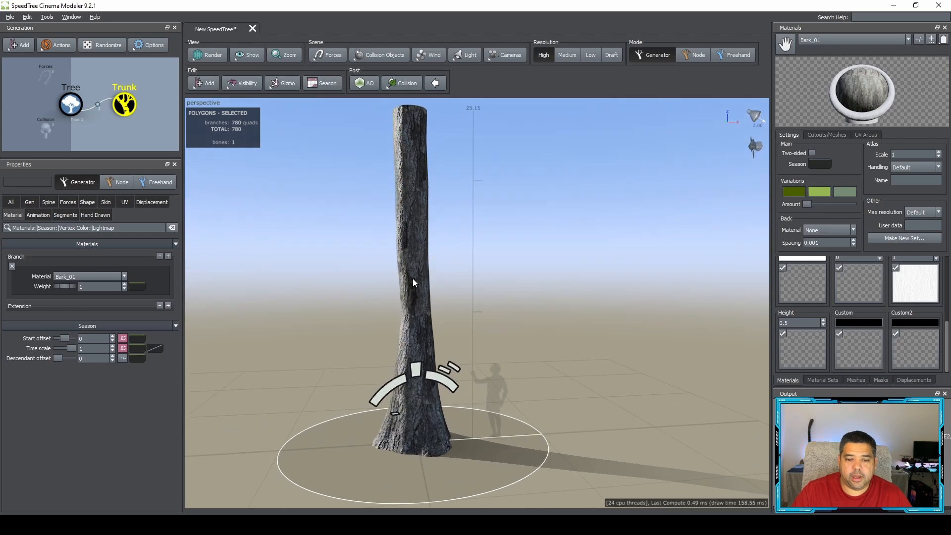
{"action": "middle_click_drag", "start_coordinate": [432, 261], "coordinate": [424, 273]}
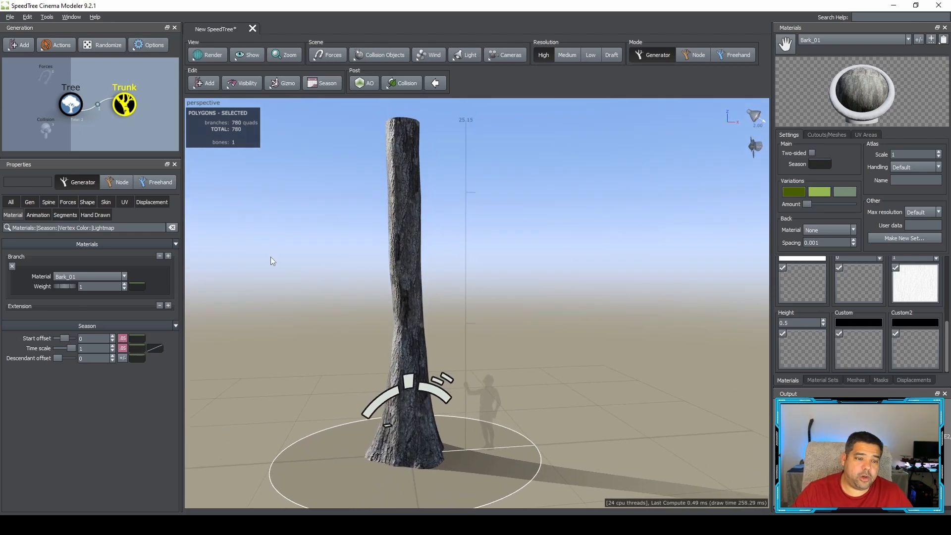
Show the trunk's displacement properties, and add a new displacement asset named Bark_Displacement_01.
{"action": "left_click", "coordinate": [152, 202]}
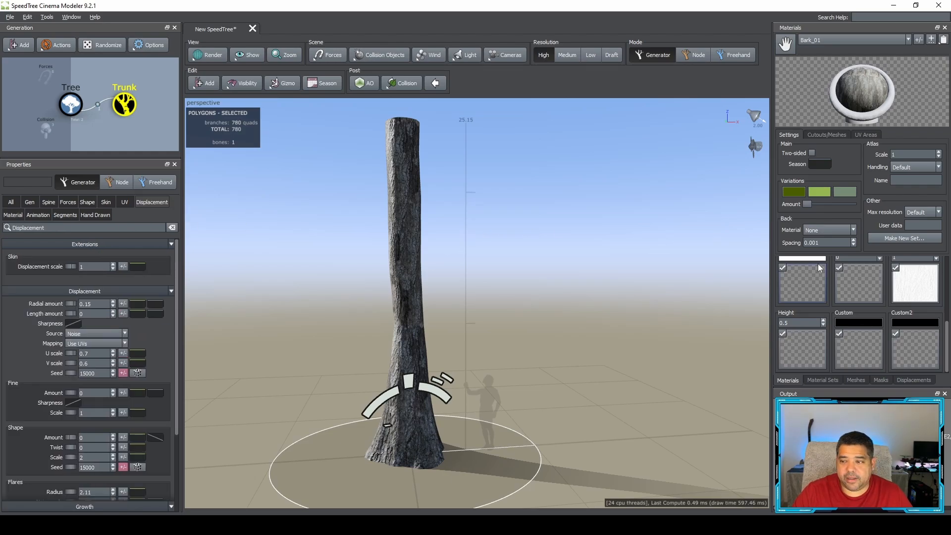
{"action": "left_click", "coordinate": [914, 380]}
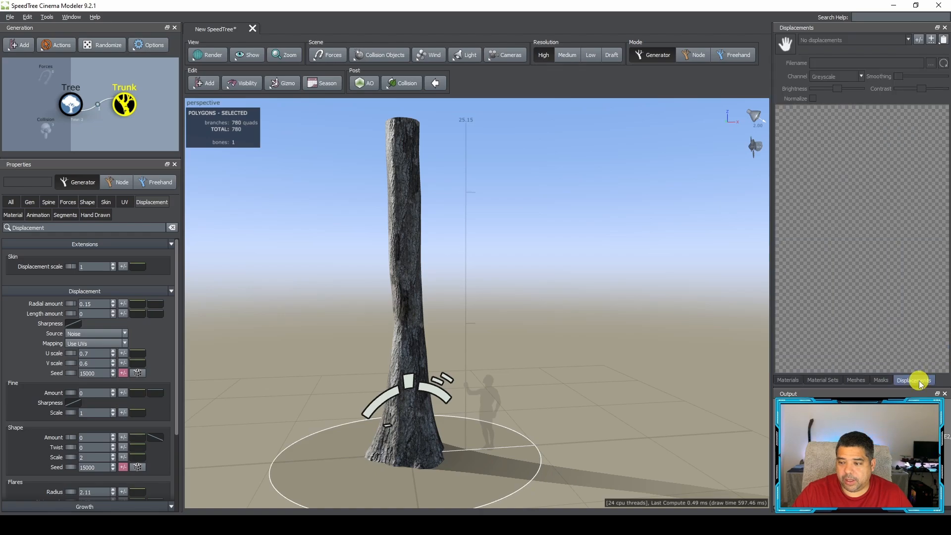
{"action": "left_click", "coordinate": [918, 39]}
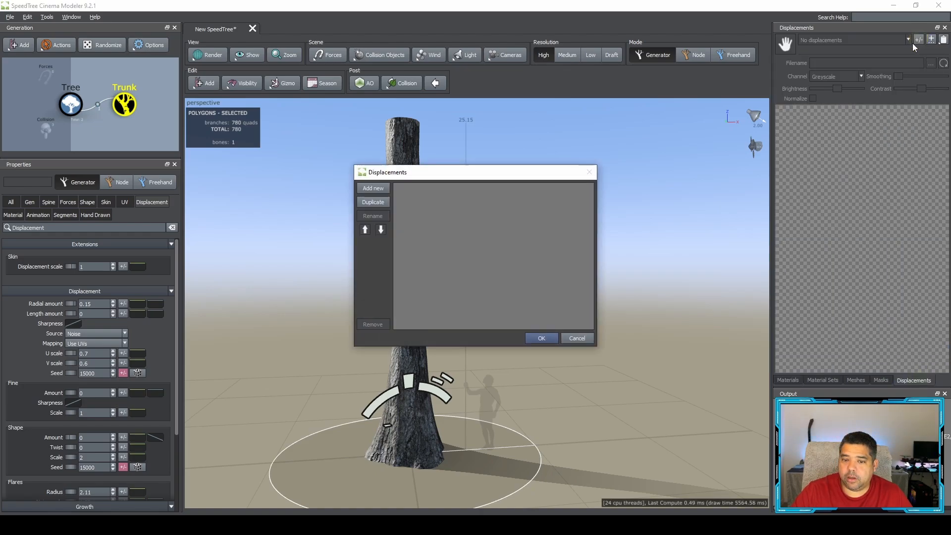
{"action": "left_click", "coordinate": [374, 188]}
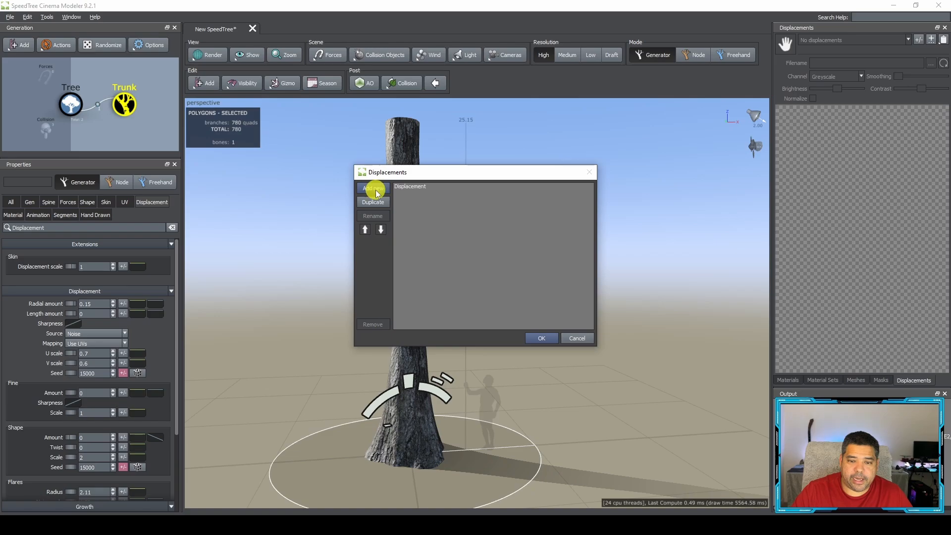
{"action": "double_click", "coordinate": [424, 188]}
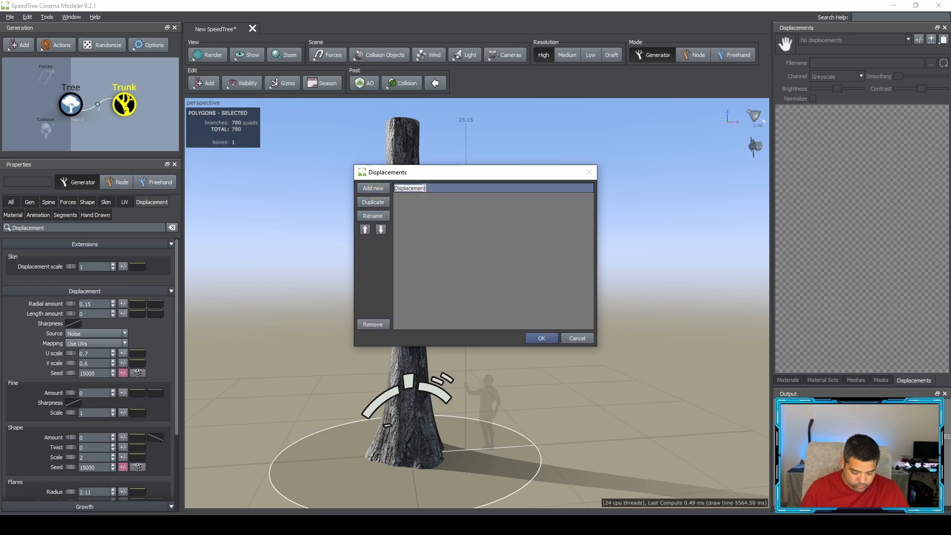
{"action": "type", "text": "Bark_"}
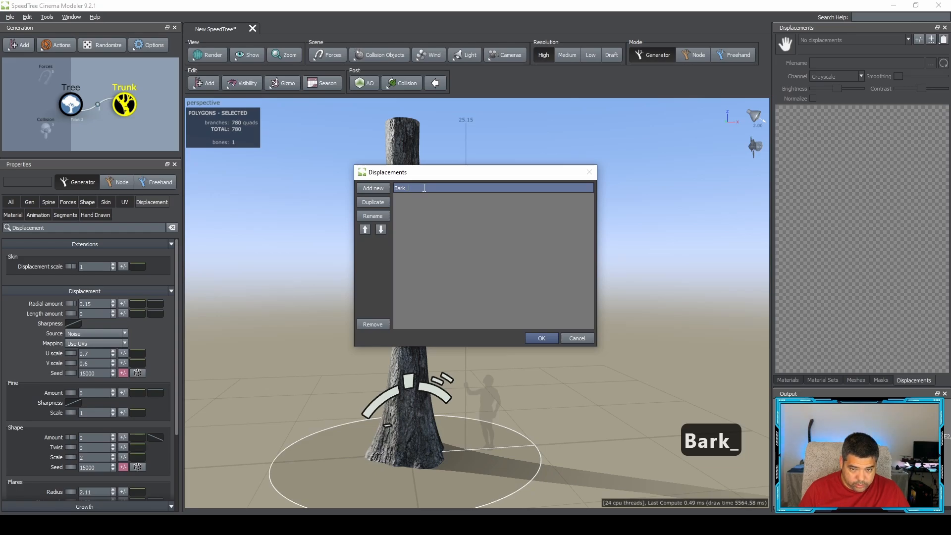
{"action": "type", "text": "Displa"}
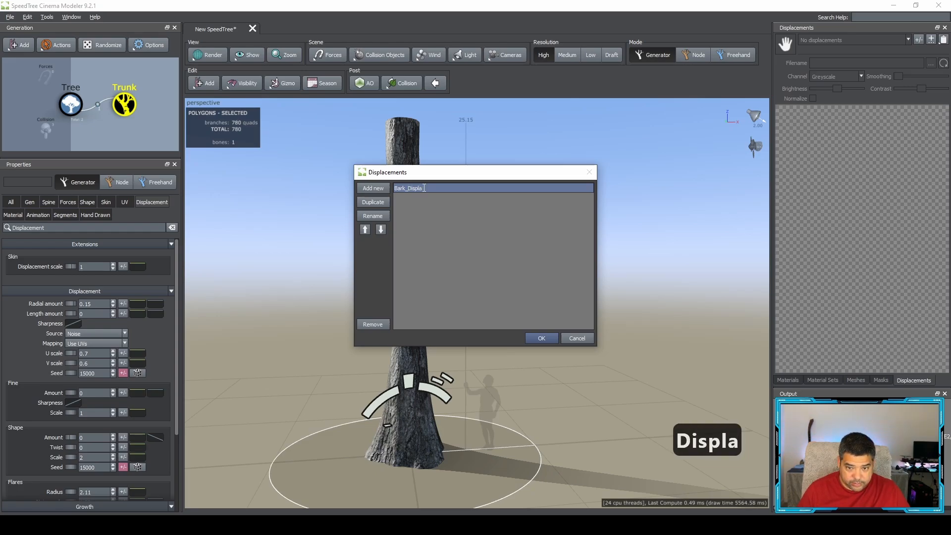
{"action": "type", "text": "cement"}
{"action": "key", "text": "ctrl+shift+minus"}
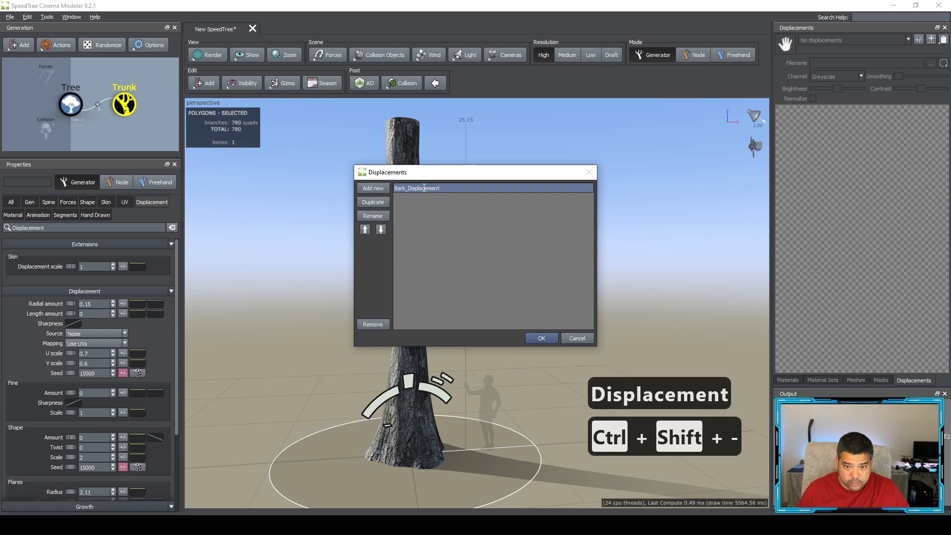
{"action": "type", "text": "_01"}
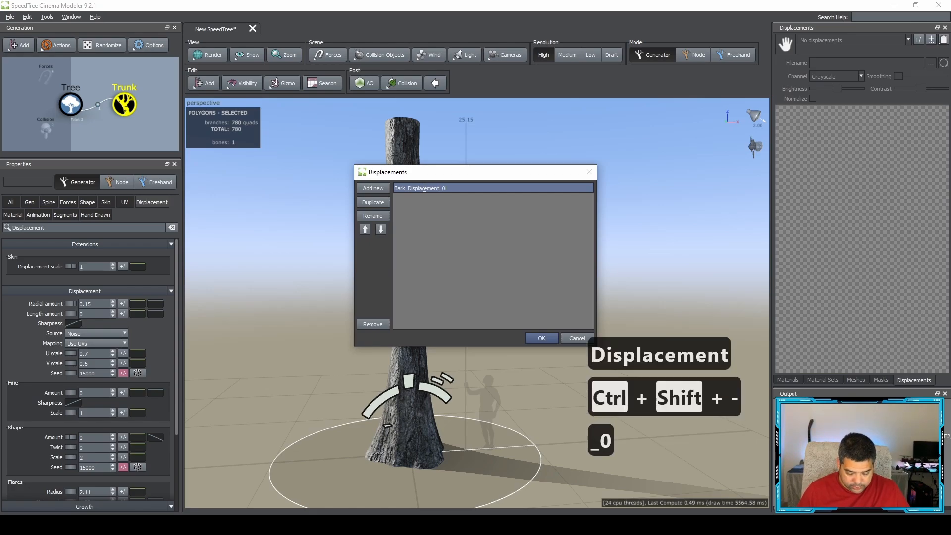
{"action": "left_click", "coordinate": [541, 337]}
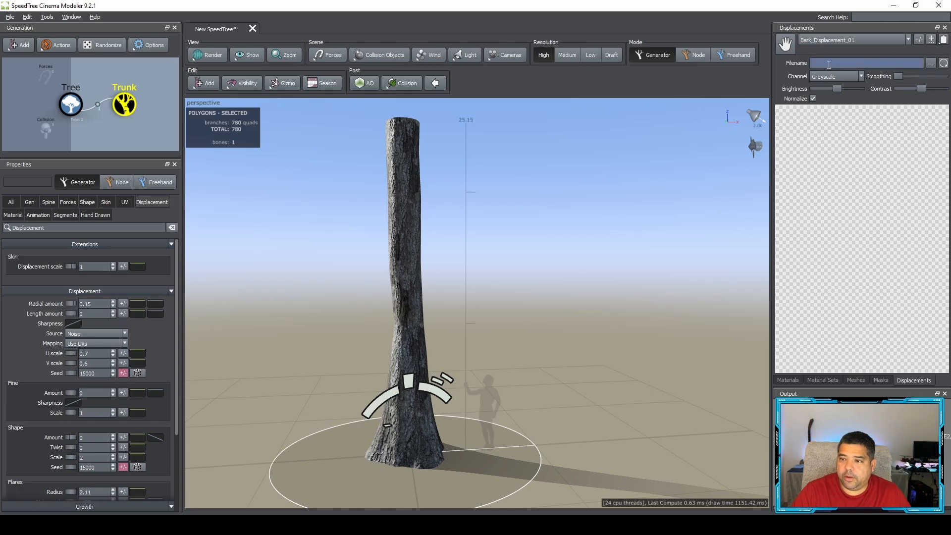
Load Sample_Bark_2_Displacement.png from the Sample_Broadleaf Bark folder into Bark_Displacement_01 and apply the displacement to the trunk.
{"action": "left_click", "coordinate": [931, 63]}
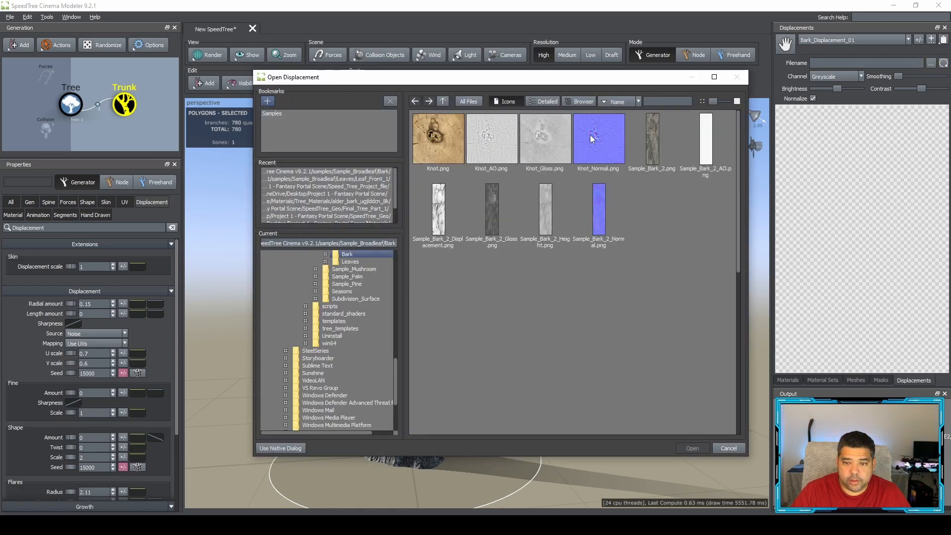
{"action": "left_click", "coordinate": [439, 216]}
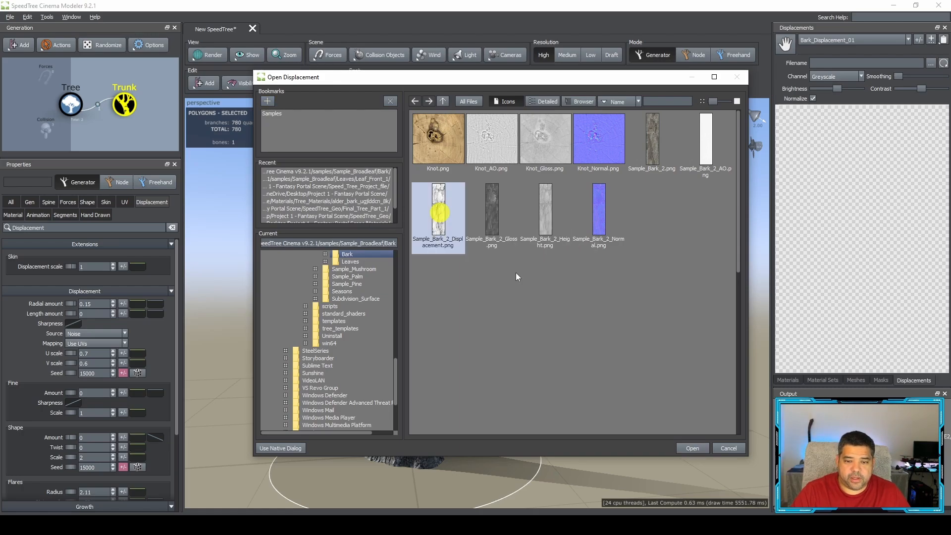
{"action": "left_click", "coordinate": [696, 448]}
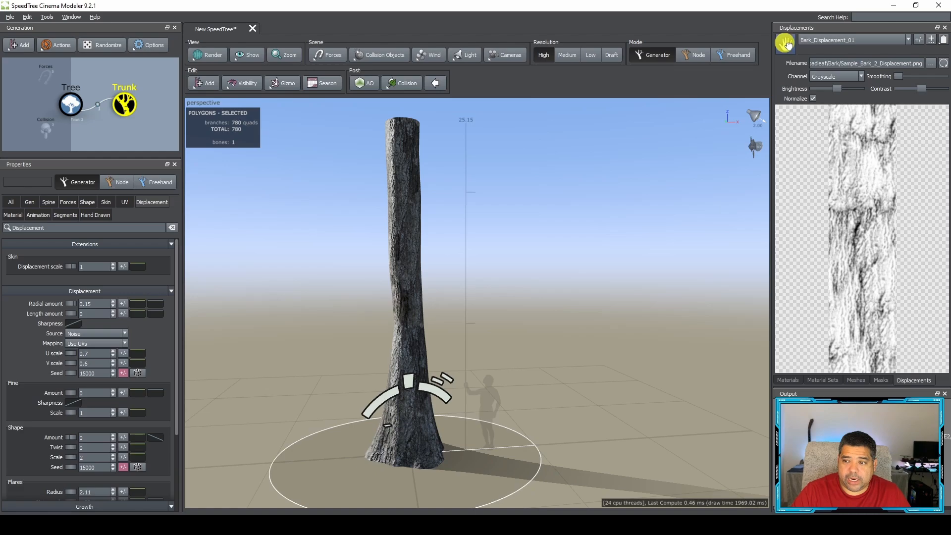
{"action": "left_click", "coordinate": [405, 245]}
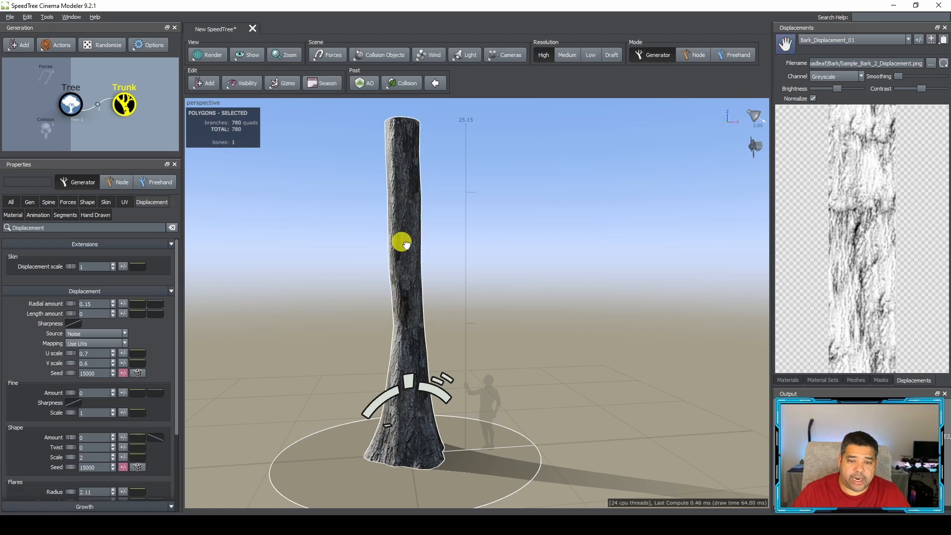
{"action": "left_click_drag", "start_coordinate": [407, 245], "coordinate": [406, 246]}
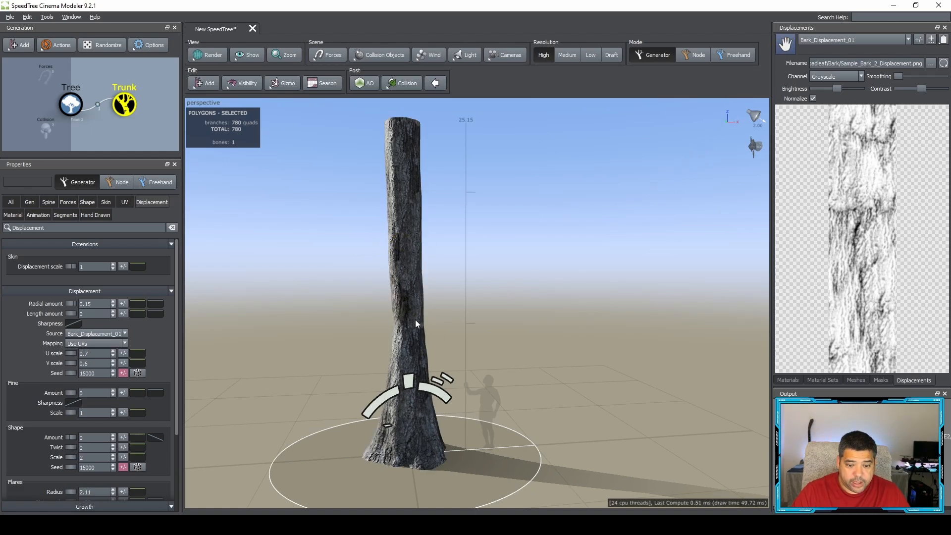
Inspect the displaced bark along the trunk up close, and set the trunk's Skin displacement scale to 0.
{"action": "scroll", "coordinate": [362, 243], "scroll_direction": "up", "scroll_amount": 5}
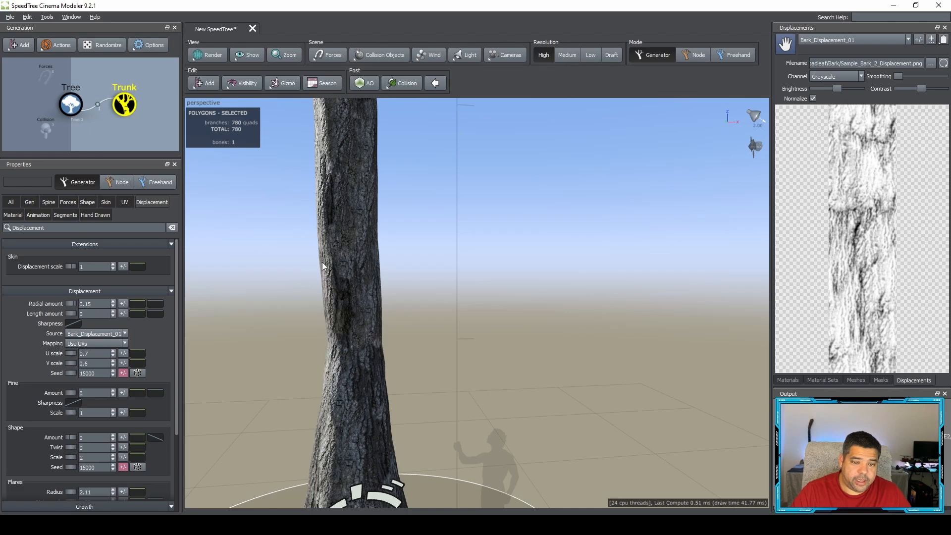
{"action": "middle_click_drag", "start_coordinate": [357, 254], "coordinate": [386, 304]}
{"action": "scroll", "coordinate": [387, 281], "scroll_direction": "up", "scroll_amount": 3}
{"action": "scroll", "coordinate": [387, 282], "scroll_direction": "down", "scroll_amount": 1}
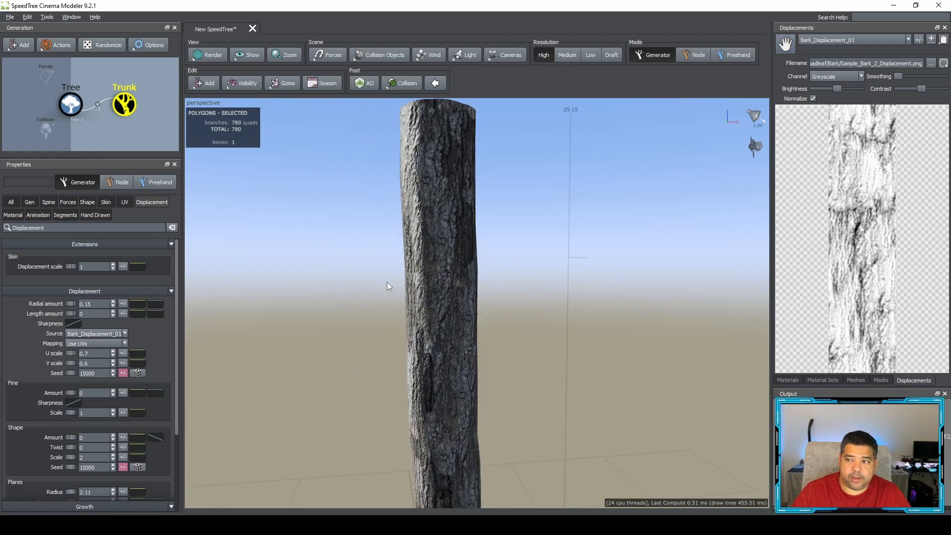
{"action": "scroll", "coordinate": [387, 287], "scroll_direction": "down", "scroll_amount": 1}
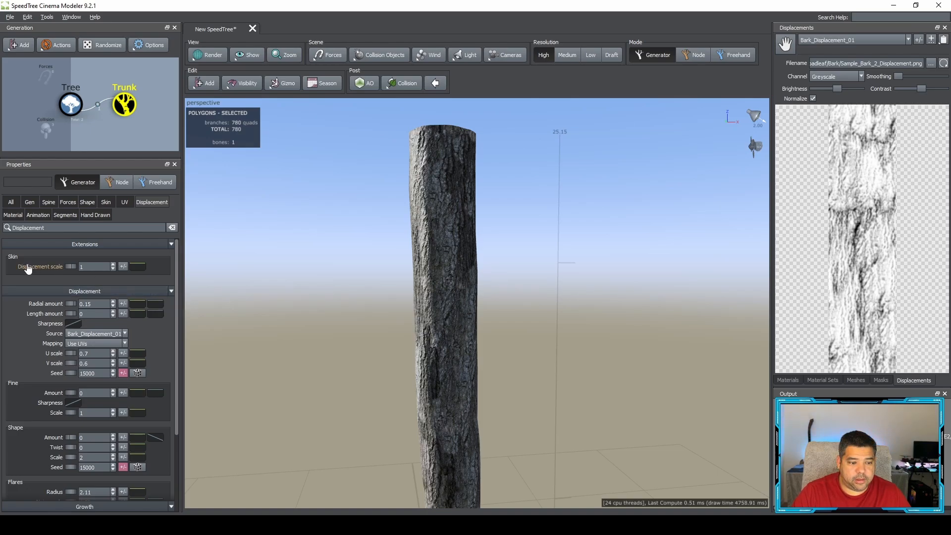
{"action": "double_click", "coordinate": [93, 266]}
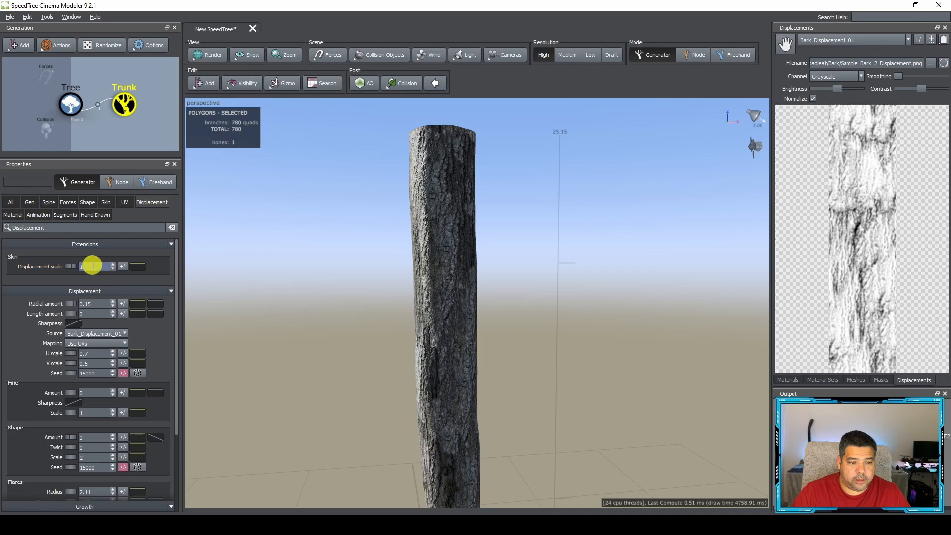
{"action": "type", "text": "0"}
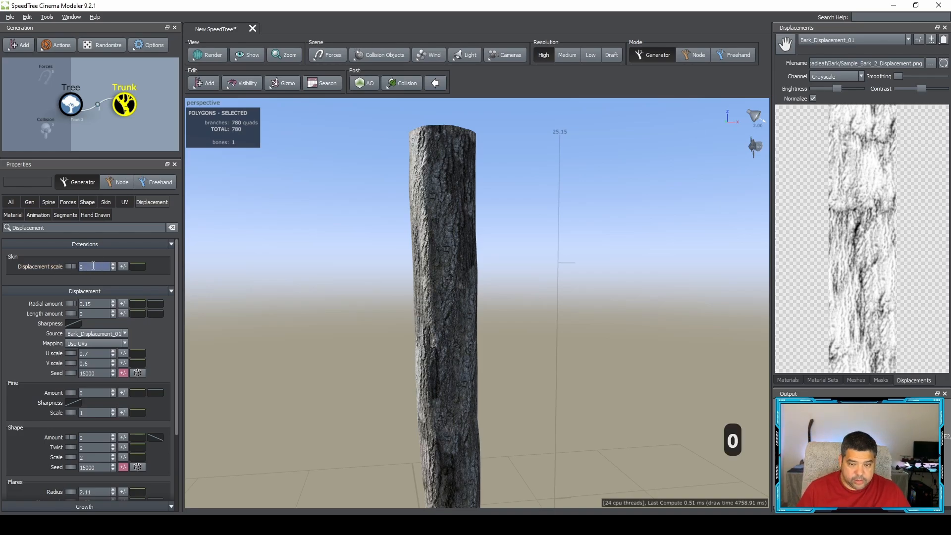
{"action": "key", "text": "Return"}
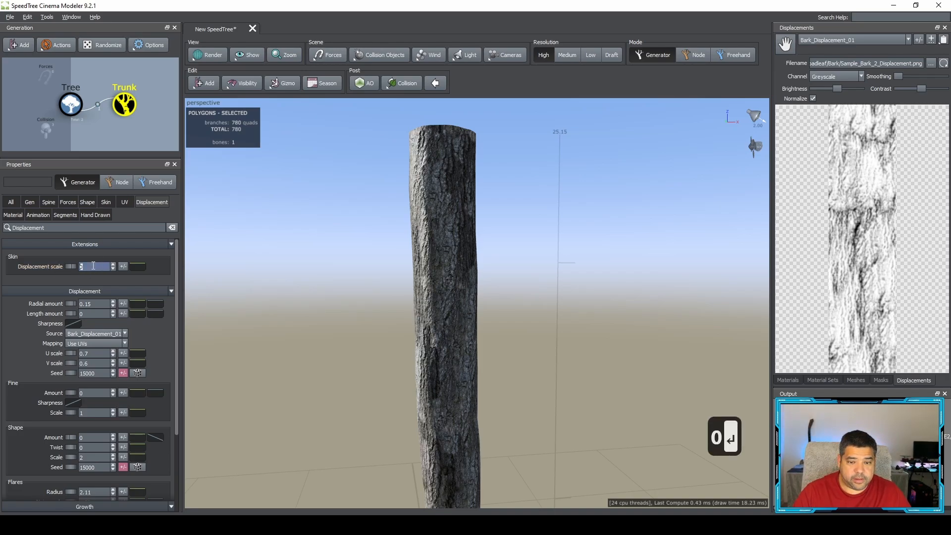
Set the trunk skin's displacement scale to 1 and check the bark over the whole trunk.
{"action": "double_click", "coordinate": [93, 266]}
{"action": "type", "text": "1"}
{"action": "key", "text": "Return"}
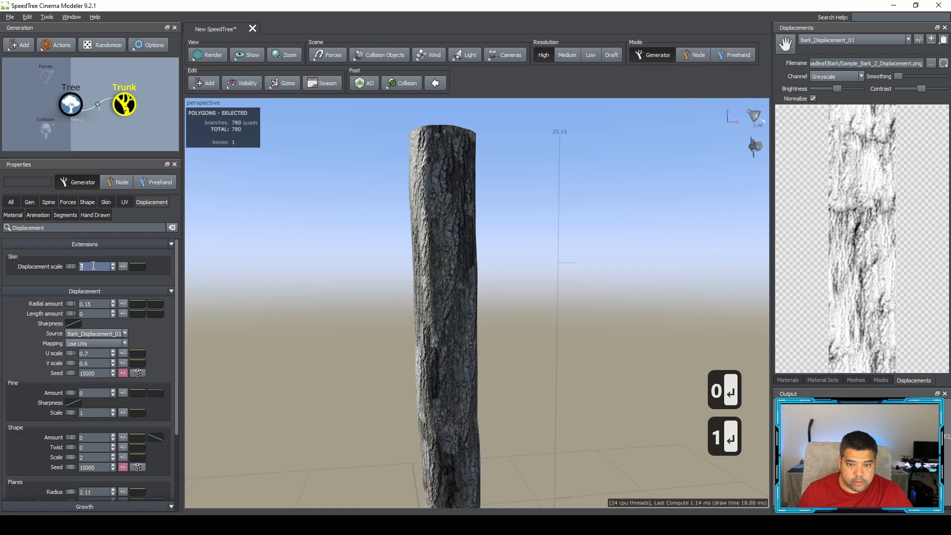
{"action": "scroll", "coordinate": [272, 308], "scroll_direction": "up", "scroll_amount": 2}
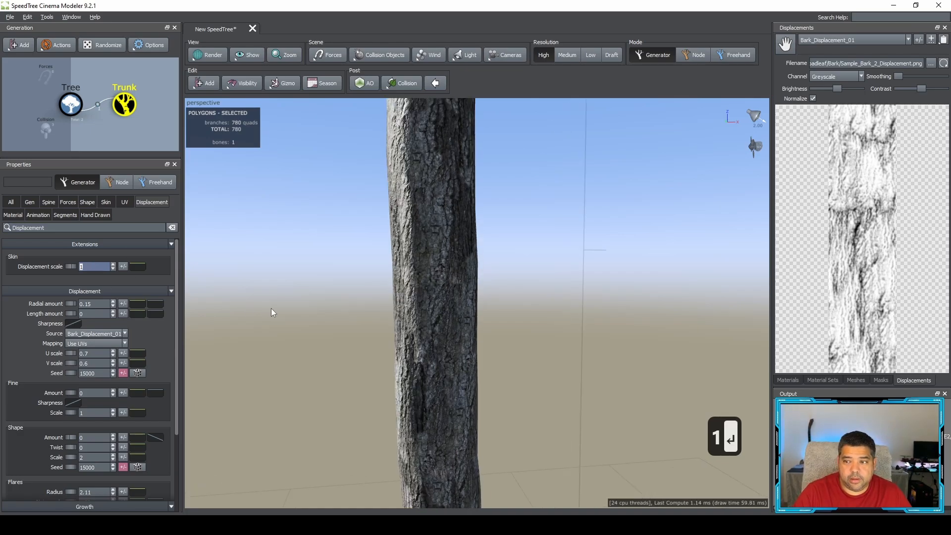
{"action": "scroll", "coordinate": [272, 308], "scroll_direction": "down", "scroll_amount": 5}
{"action": "scroll", "coordinate": [345, 310], "scroll_direction": "up", "scroll_amount": 3}
{"action": "scroll", "coordinate": [342, 308], "scroll_direction": "down", "scroll_amount": 3}
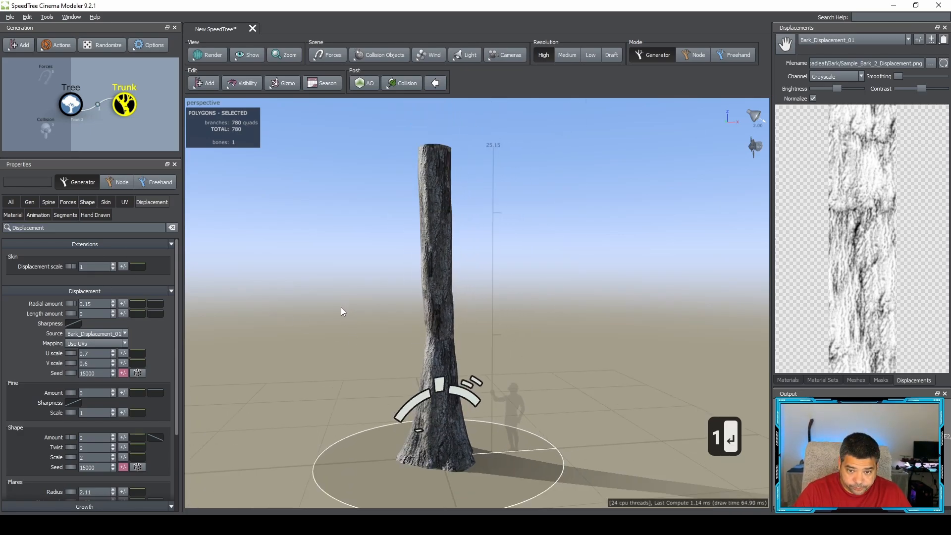
{"action": "scroll", "coordinate": [341, 307], "scroll_direction": "up", "scroll_amount": 3}
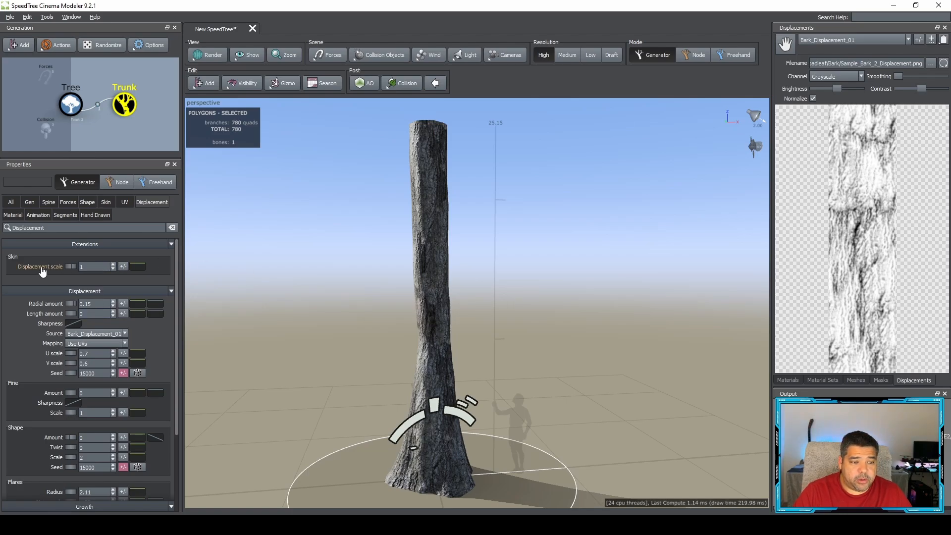
Try a slightly different skin displacement scale on the trunk and reset it to 1.
{"action": "left_click_drag", "start_coordinate": [42, 269], "coordinate": [70, 268]}
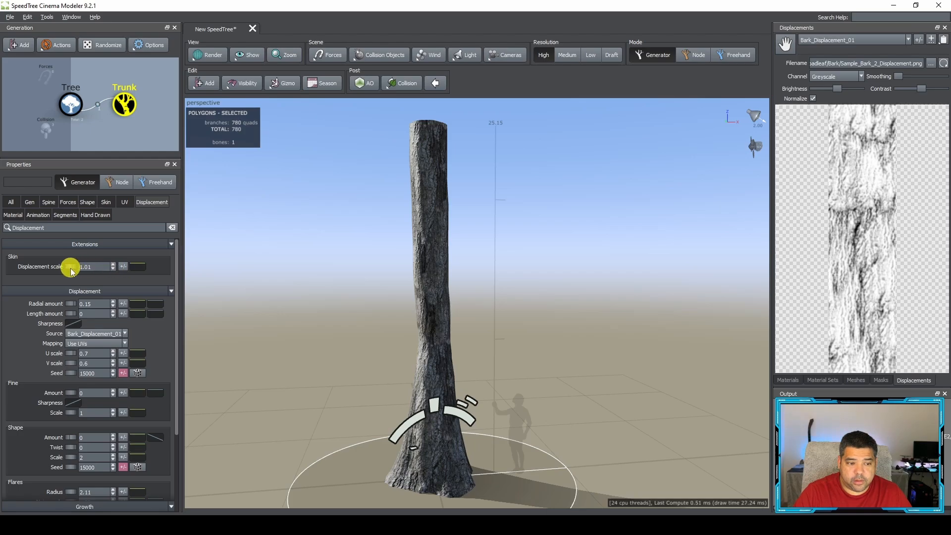
{"action": "double_click", "coordinate": [98, 267]}
{"action": "type", "text": "1"}
{"action": "key", "text": "Return"}
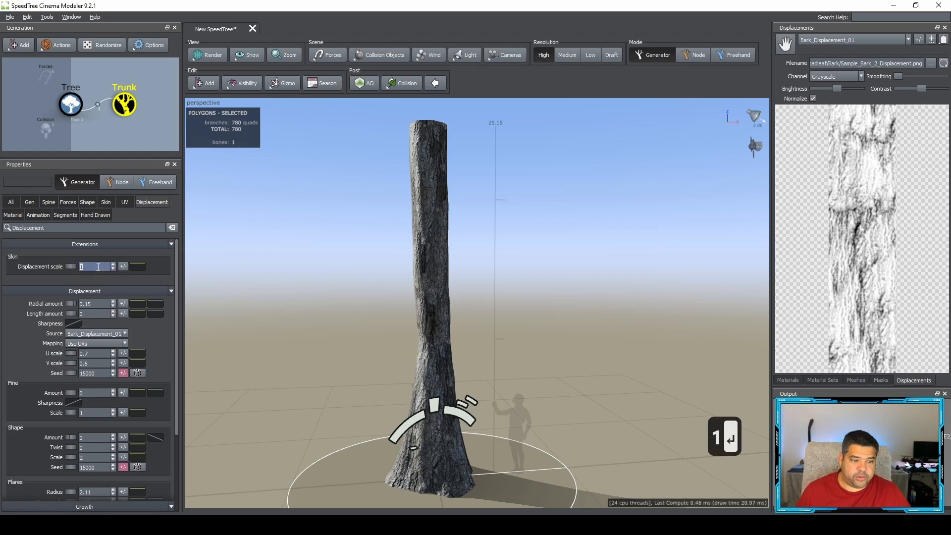
Set the trunk's radial displacement amount to 0.25 with a variance of about 0.05, keeping the trunk selected.
{"action": "left_click_drag", "start_coordinate": [53, 308], "coordinate": [73, 304]}
{"action": "left_click", "coordinate": [123, 304]}
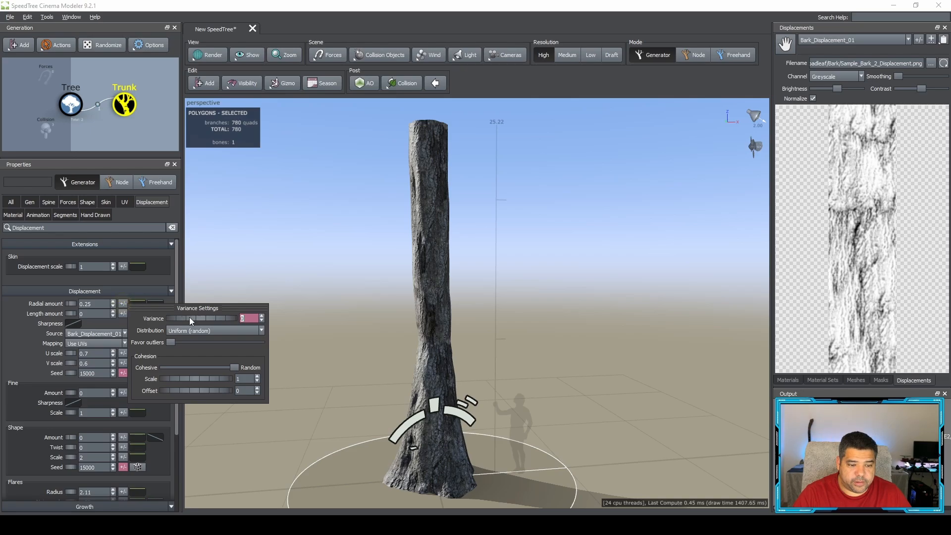
{"action": "left_click_drag", "start_coordinate": [189, 320], "coordinate": [216, 319]}
{"action": "left_click", "coordinate": [296, 269]}
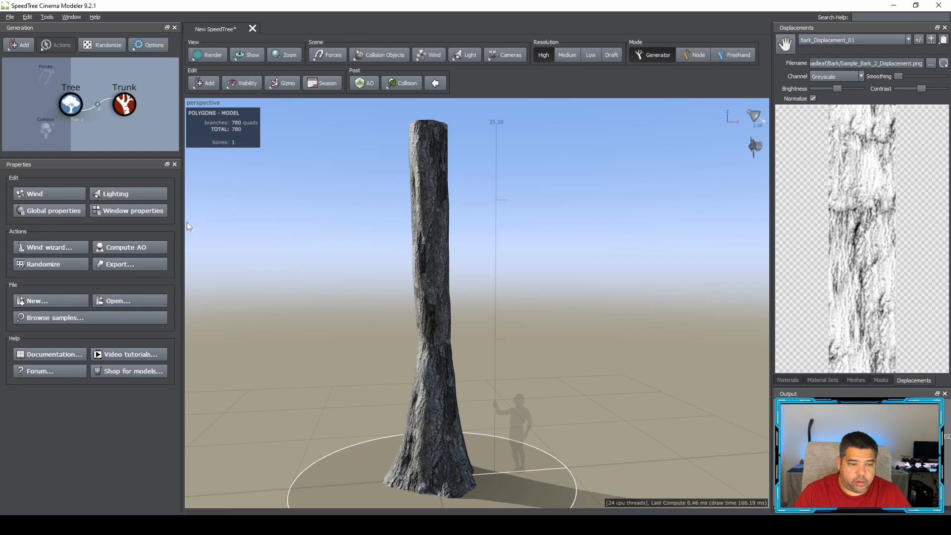
{"action": "left_click", "coordinate": [446, 242]}
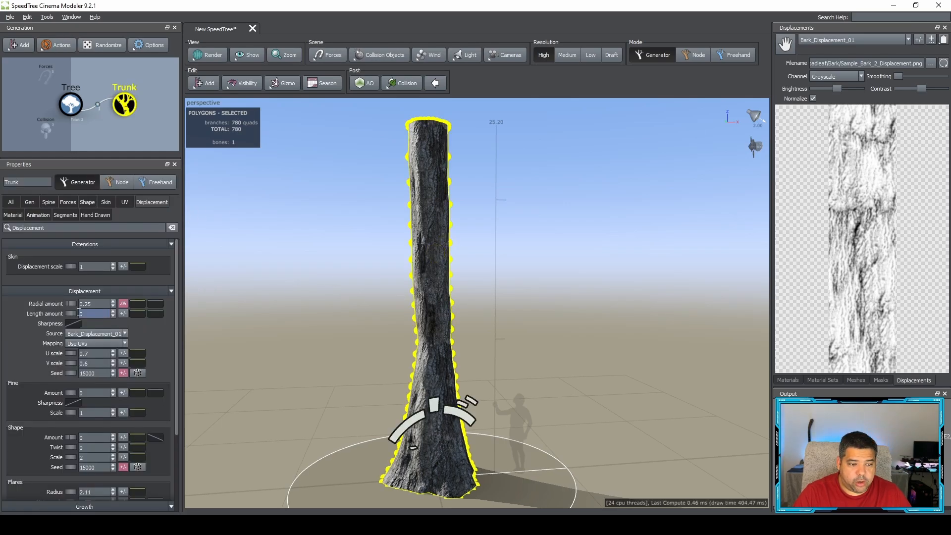
Set the trunk's Fine displacement amount to 0.11 with a variance of 0.064.
{"action": "mouse_move", "coordinate": [69, 314]}
{"action": "left_mouse_down"}
{"action": "mouse_move", "coordinate": [100, 313]}
{"action": "mouse_move", "coordinate": [72, 317]}
{"action": "left_mouse_up"}
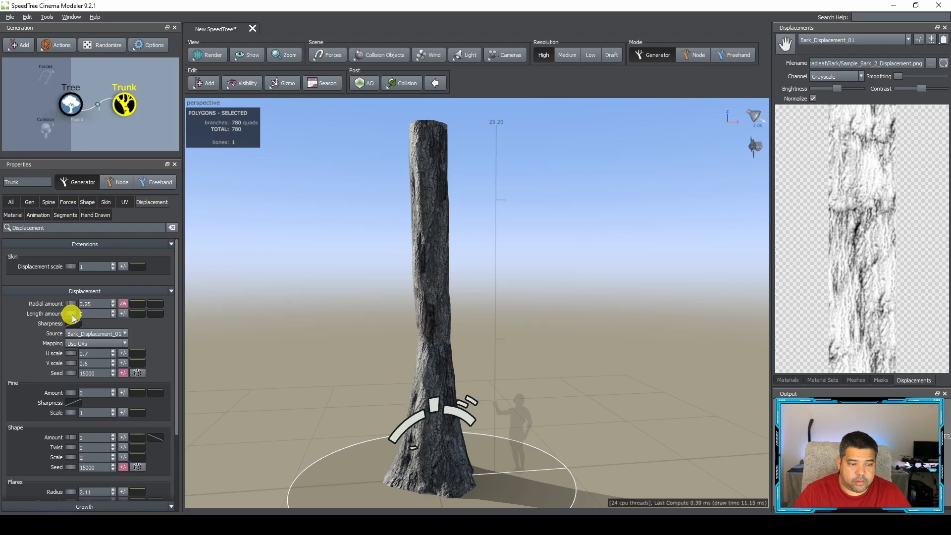
{"action": "scroll", "coordinate": [115, 349], "scroll_direction": "down", "scroll_amount": 1}
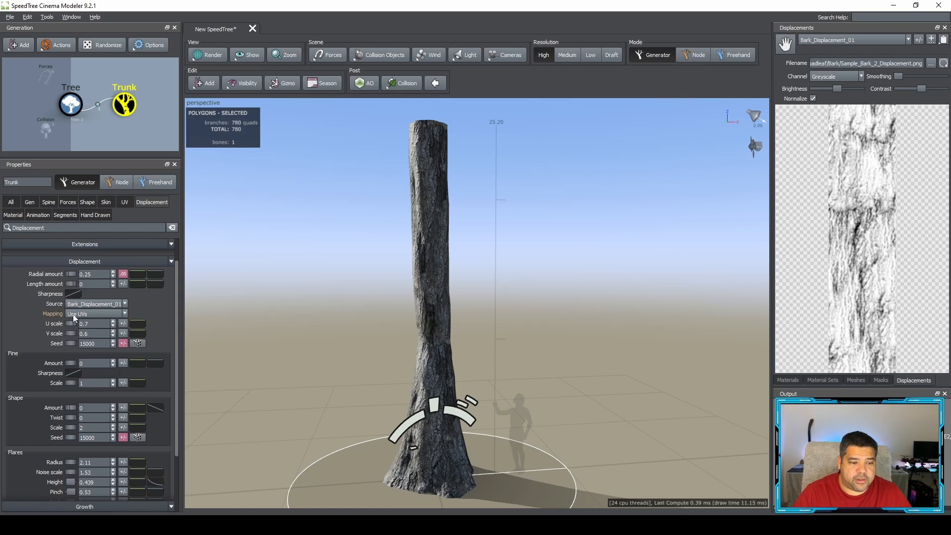
{"action": "scroll", "coordinate": [71, 356], "scroll_direction": "down", "scroll_amount": 2}
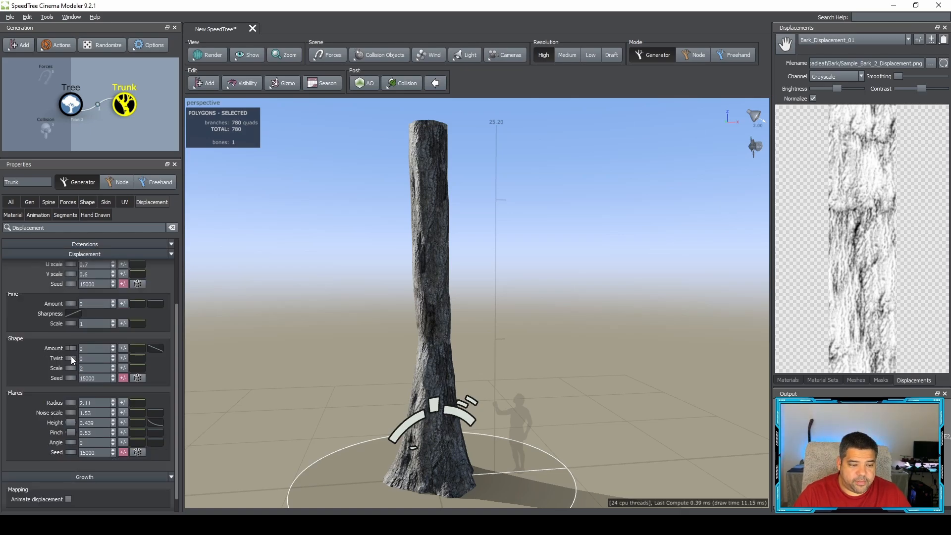
{"action": "left_click_drag", "start_coordinate": [70, 304], "coordinate": [76, 307]}
{"action": "left_click", "coordinate": [123, 303]}
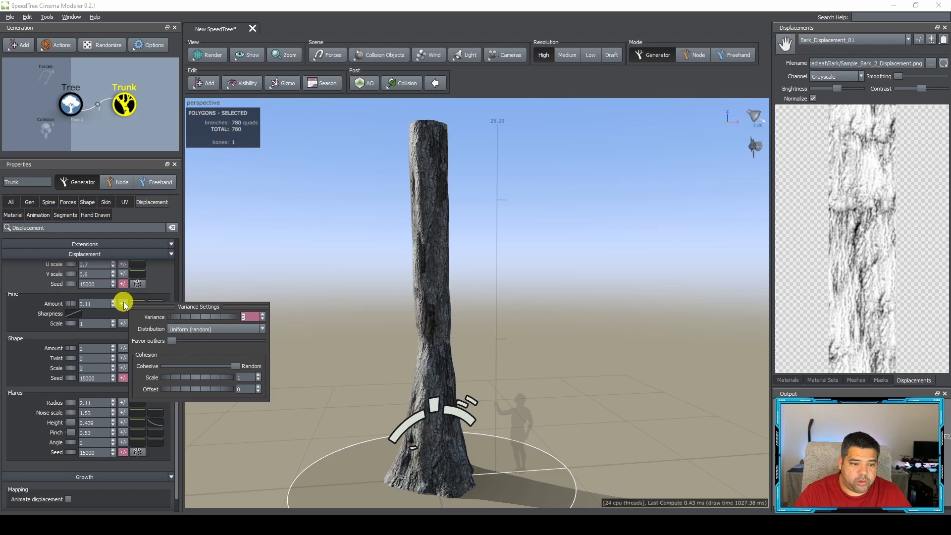
{"action": "left_click", "coordinate": [198, 316]}
{"action": "left_click_drag", "start_coordinate": [198, 316], "coordinate": [221, 317]}
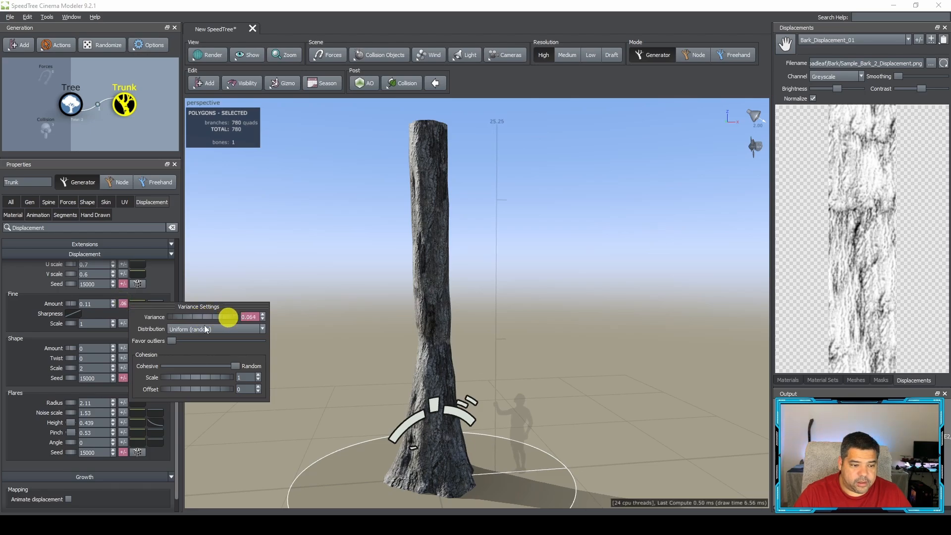
{"action": "left_click", "coordinate": [22, 366]}
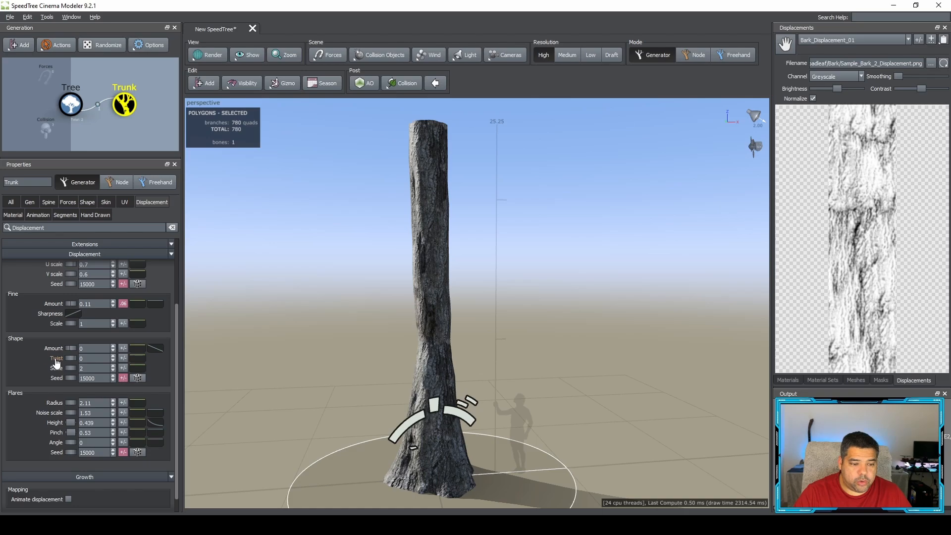
Try a Shape twist of 1.01 on the trunk's displacement and undo it.
{"action": "left_click_drag", "start_coordinate": [56, 361], "coordinate": [120, 362]}
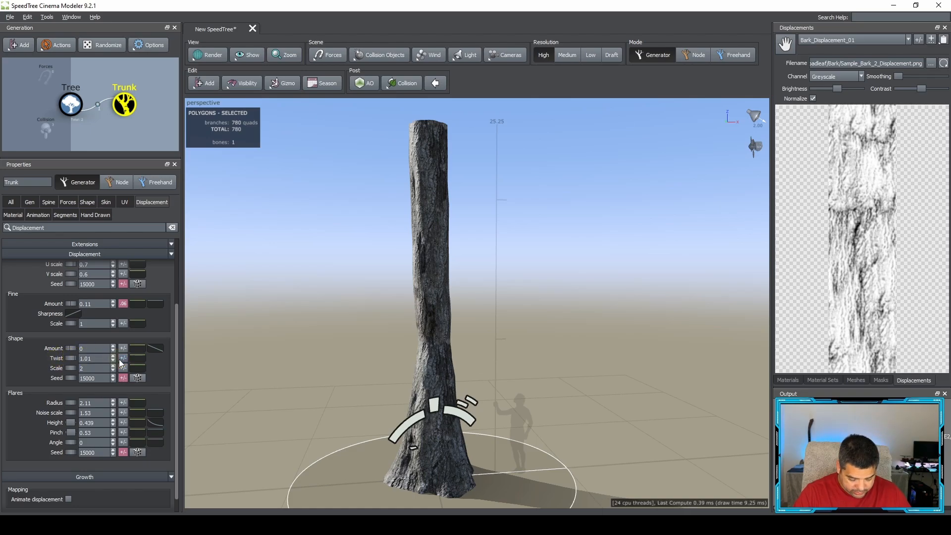
{"action": "key", "text": "ctrl+z"}
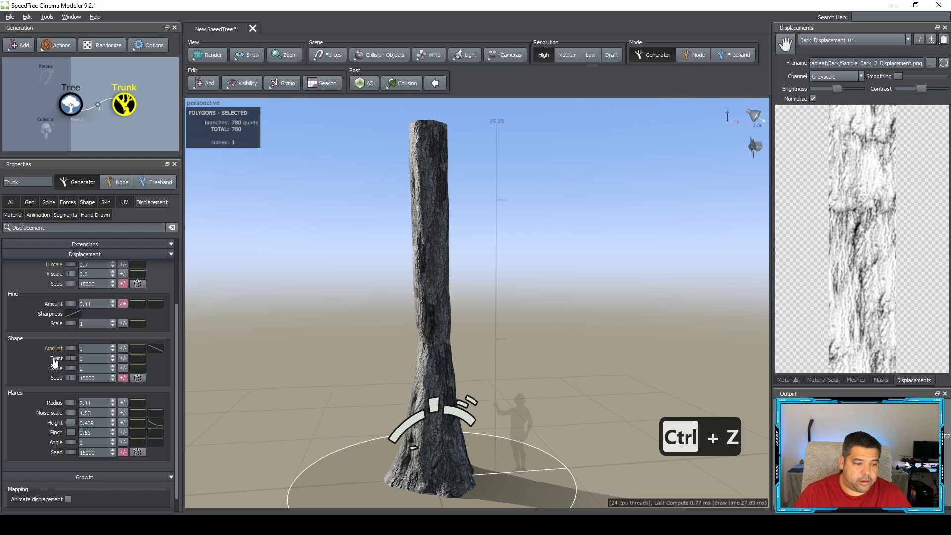
Adjust the radius of the flares at the trunk's base to 2.26.
{"action": "scroll", "coordinate": [63, 391], "scroll_direction": "down", "scroll_amount": 1}
{"action": "left_click_drag", "start_coordinate": [69, 387], "coordinate": [82, 385]}
{"action": "left_click_drag", "start_coordinate": [325, 418], "coordinate": [302, 406]}
{"action": "left_click_drag", "start_coordinate": [71, 386], "coordinate": [151, 414]}
{"action": "left_click_drag", "start_coordinate": [165, 409], "coordinate": [64, 420]}
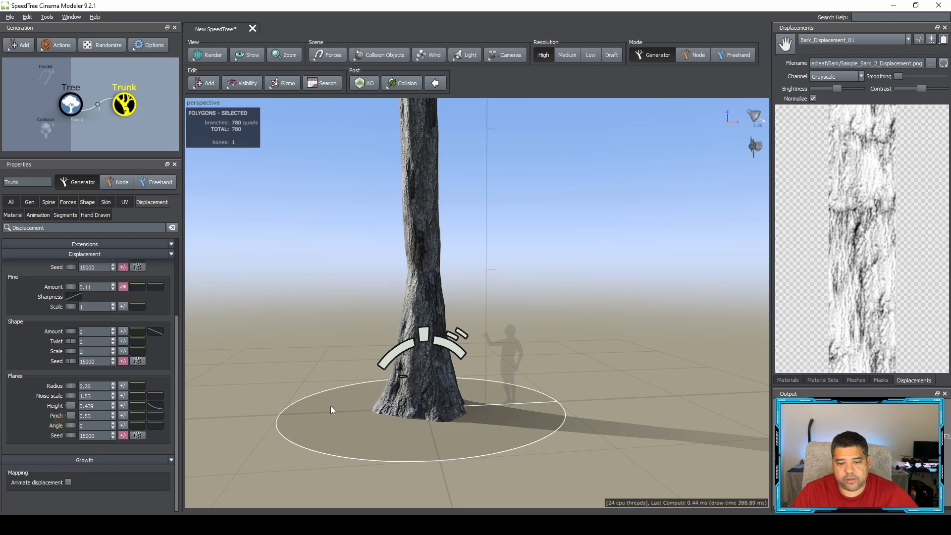
{"action": "scroll", "coordinate": [332, 402], "scroll_direction": "down", "scroll_amount": 2}
{"action": "scroll", "coordinate": [336, 398], "scroll_direction": "up", "scroll_amount": 1}
Set the flares' noise scale to 1.61 and review the whole trunk.
{"action": "left_click", "coordinate": [81, 405]}
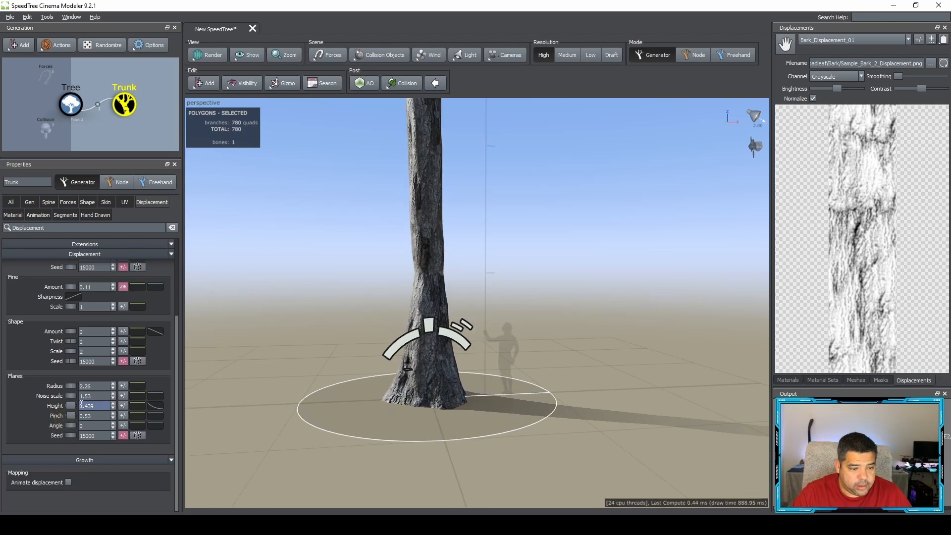
{"action": "left_click_drag", "start_coordinate": [70, 394], "coordinate": [73, 397]}
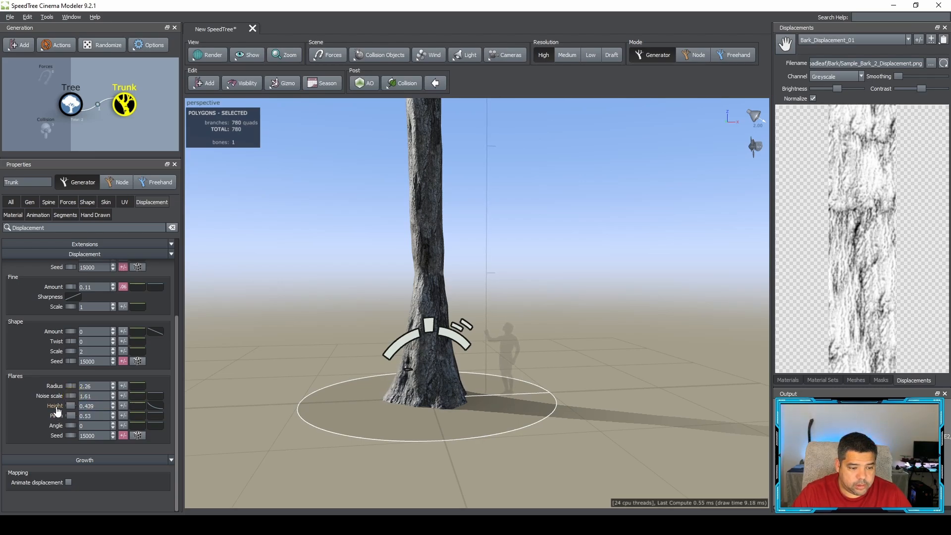
{"action": "left_click", "coordinate": [56, 406]}
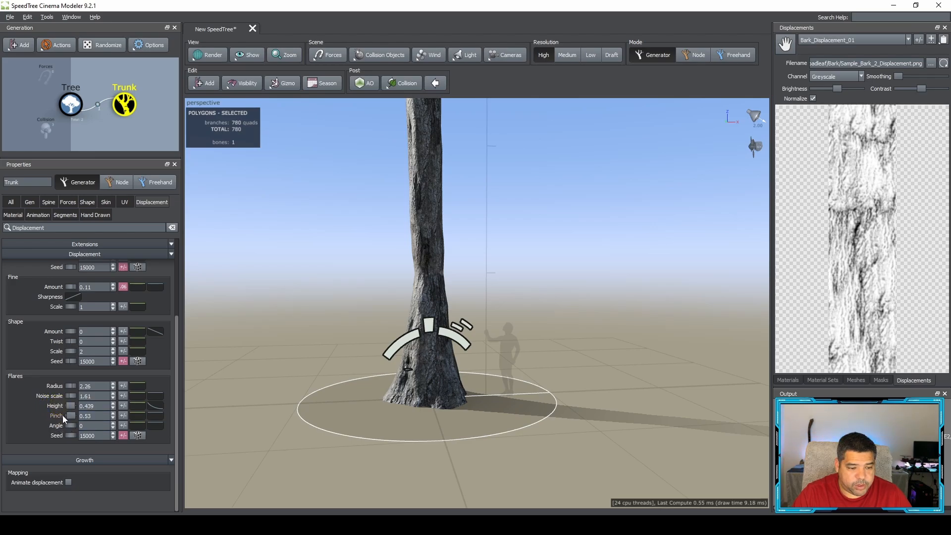
{"action": "left_click", "coordinate": [88, 415]}
{"action": "scroll", "coordinate": [89, 415], "scroll_direction": "up", "scroll_amount": 5}
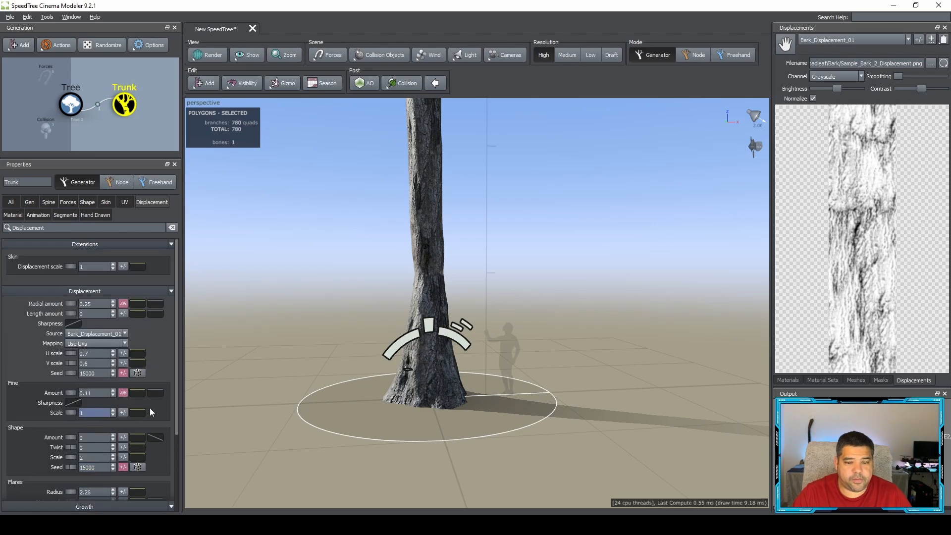
{"action": "scroll", "coordinate": [352, 346], "scroll_direction": "down", "scroll_amount": 2}
{"action": "mouse_move", "coordinate": [377, 307]}
{"action": "middle_mouse_down"}
{"action": "mouse_move", "coordinate": [369, 328]}
{"action": "mouse_move", "coordinate": [378, 317]}
{"action": "mouse_move", "coordinate": [377, 344]}
{"action": "middle_mouse_up"}
{"action": "scroll", "coordinate": [377, 317], "scroll_direction": "down", "scroll_amount": 1}
{"action": "scroll", "coordinate": [377, 322], "scroll_direction": "up", "scroll_amount": 3}
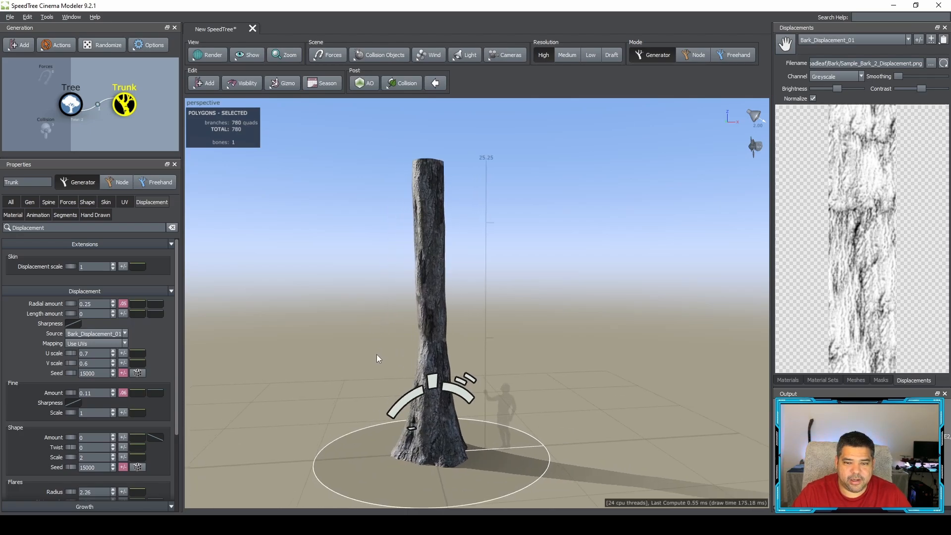
{"action": "left_click_drag", "start_coordinate": [376, 354], "coordinate": [379, 349]}
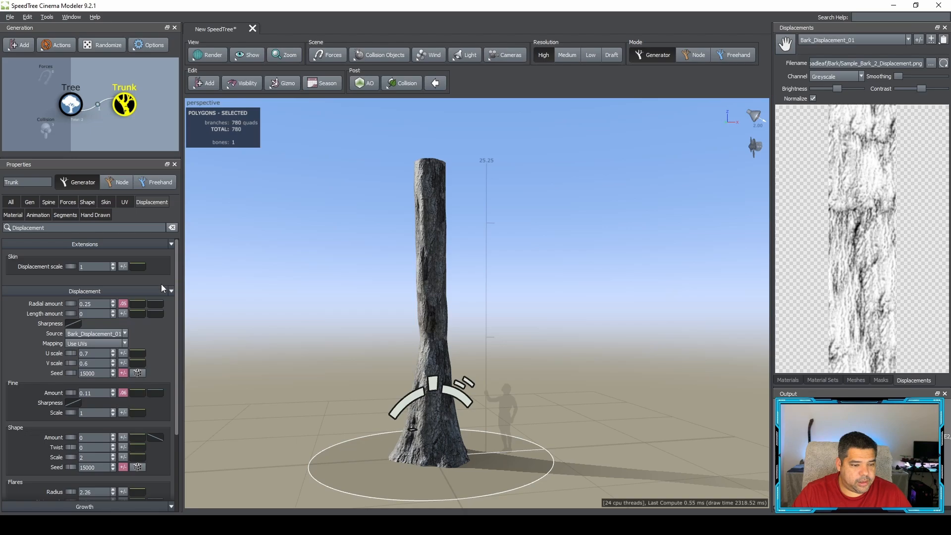
Bring up the trunk's segment properties and switch the viewport render mode to Scribed to show the mesh.
{"action": "left_click", "coordinate": [13, 216]}
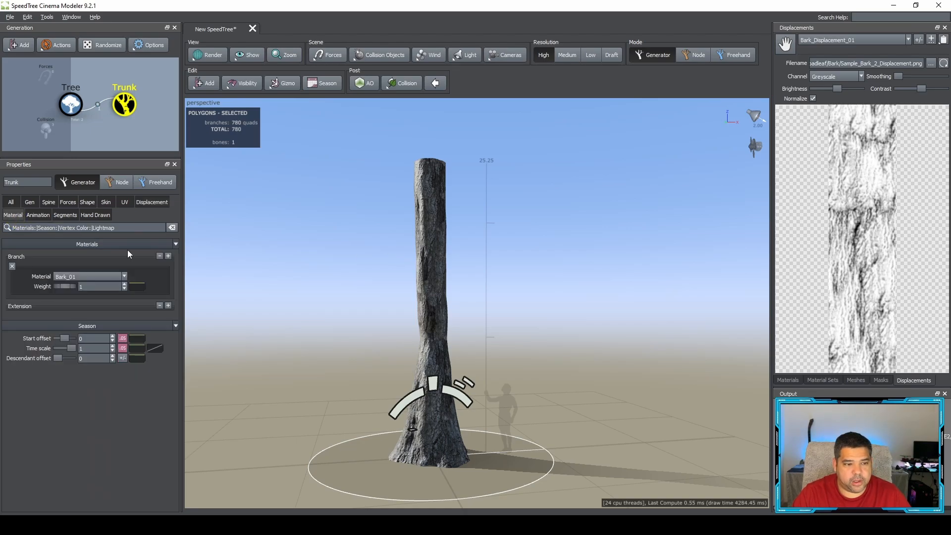
{"action": "left_click", "coordinate": [41, 215]}
{"action": "left_click", "coordinate": [67, 217]}
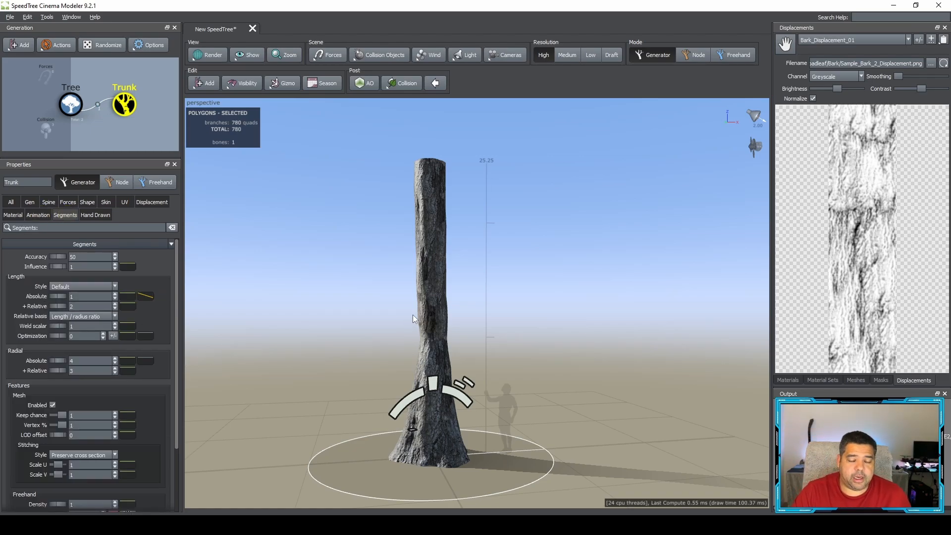
{"action": "left_click", "coordinate": [437, 264]}
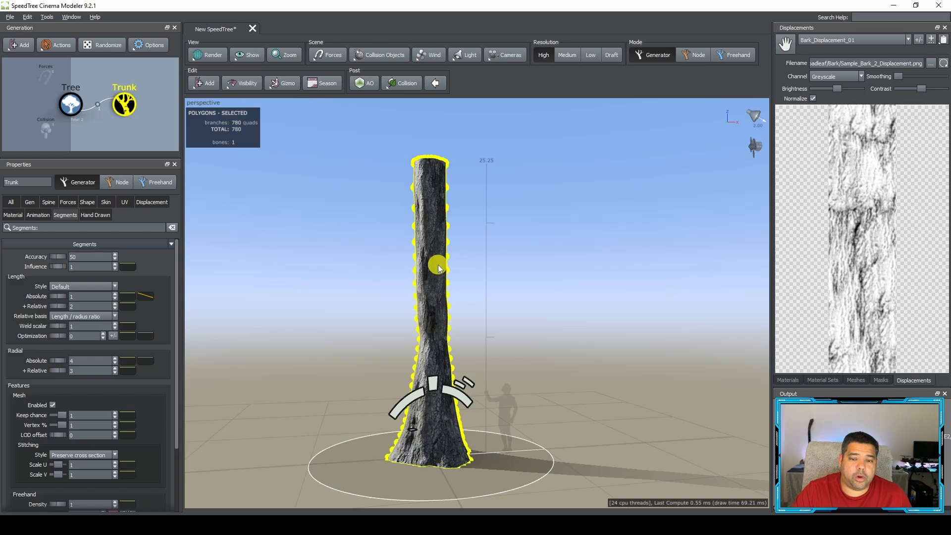
{"action": "left_click", "coordinate": [218, 55]}
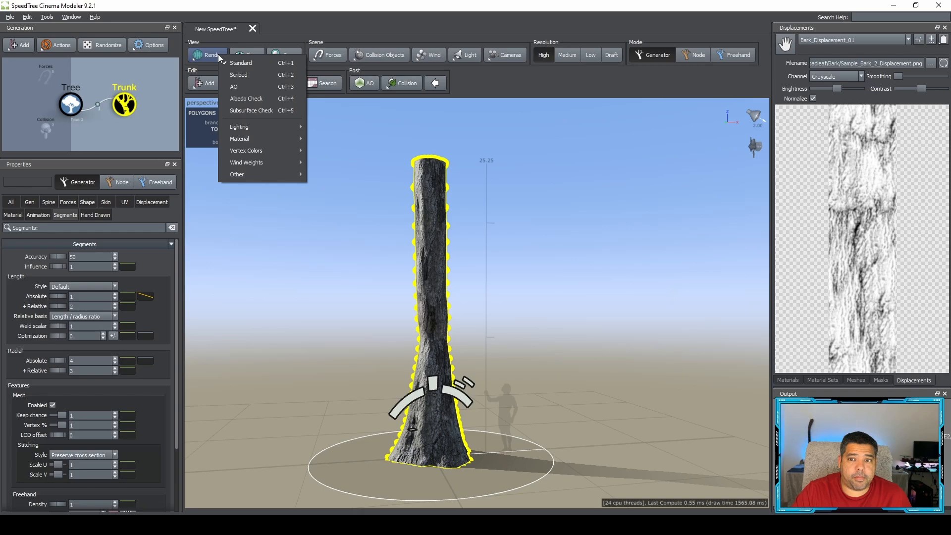
{"action": "left_click", "coordinate": [247, 74]}
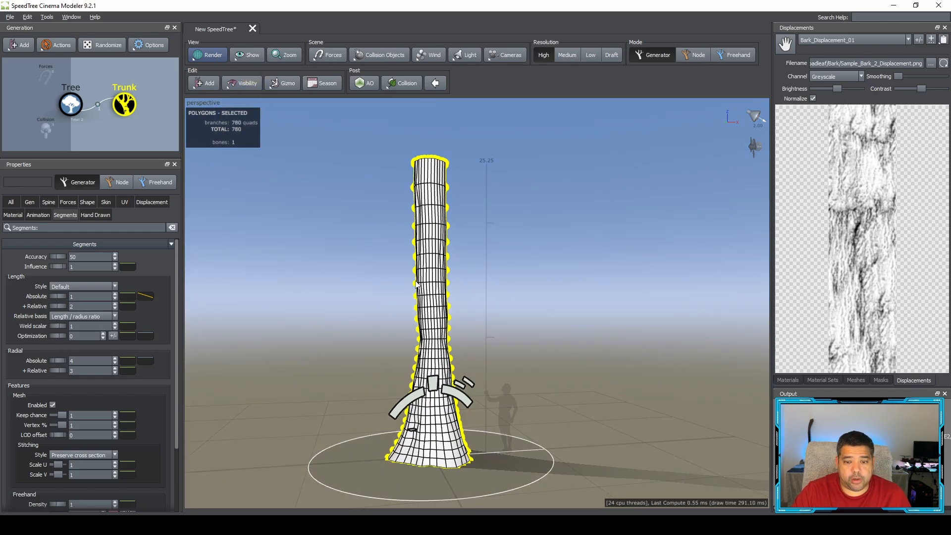
{"action": "scroll", "coordinate": [416, 284], "scroll_direction": "up", "scroll_amount": 3}
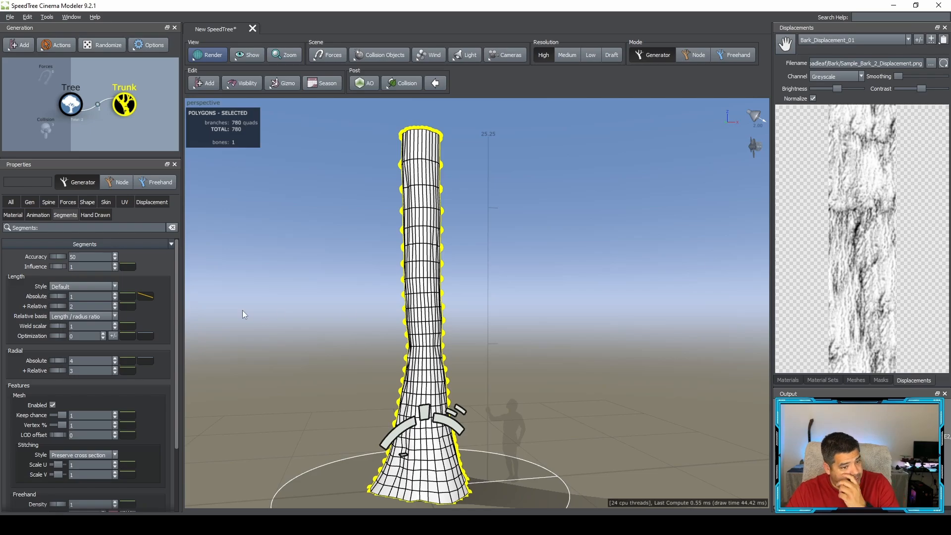
Set the trunk's absolute segment values to 30 for length and 20 for radial.
{"action": "double_click", "coordinate": [79, 297]}
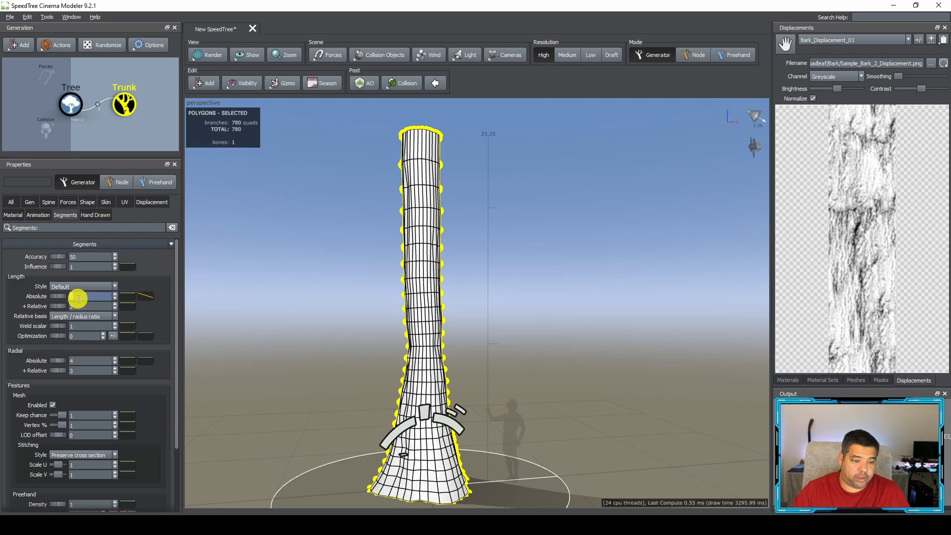
{"action": "type", "text": "30"}
{"action": "key", "text": "Return"}
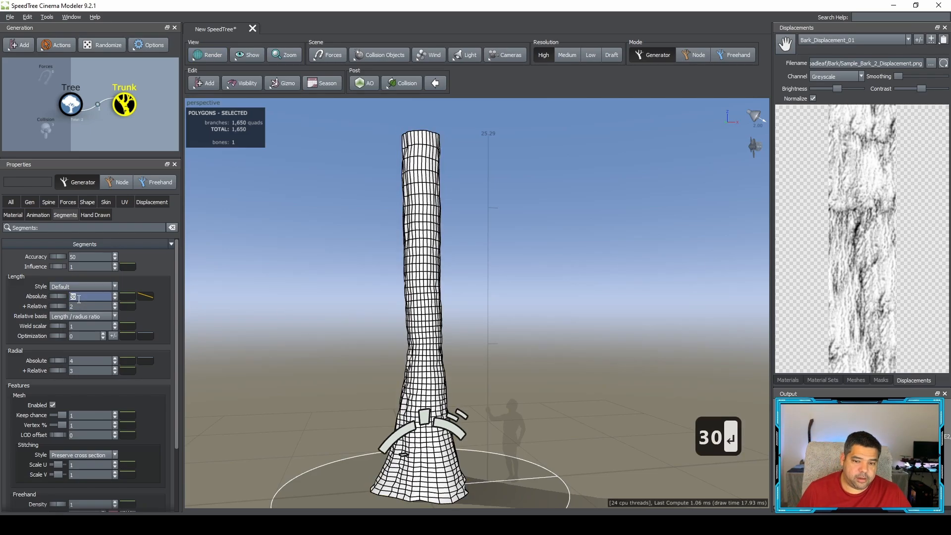
{"action": "double_click", "coordinate": [82, 361]}
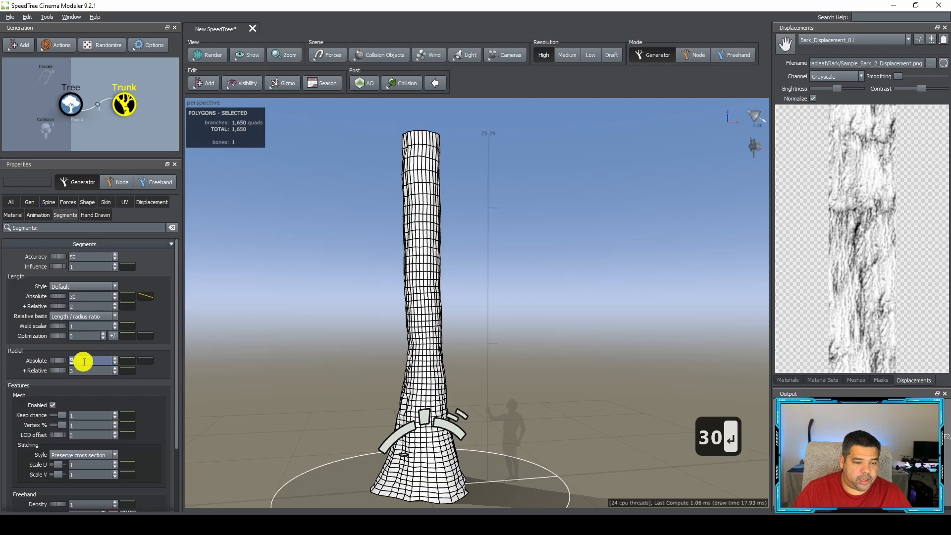
{"action": "type", "text": "20"}
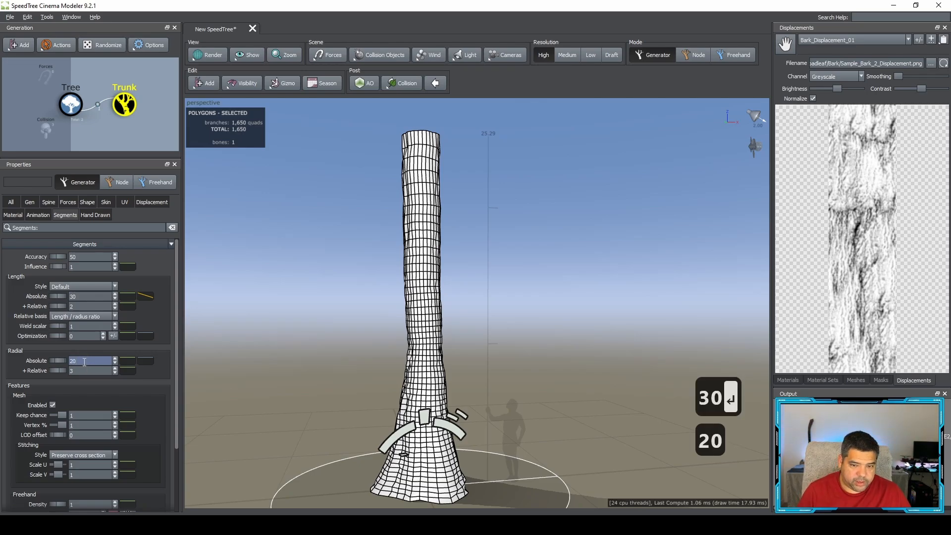
{"action": "key", "text": "Return"}
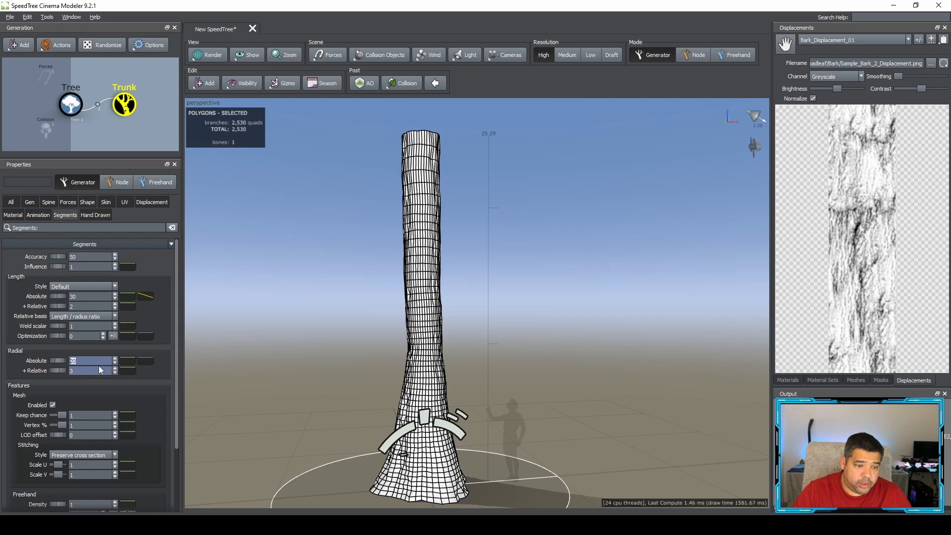
Raise the end point of the trunk's absolute length segment distribution curve to about half height.
{"action": "scroll", "coordinate": [99, 365], "scroll_direction": "down", "scroll_amount": 3}
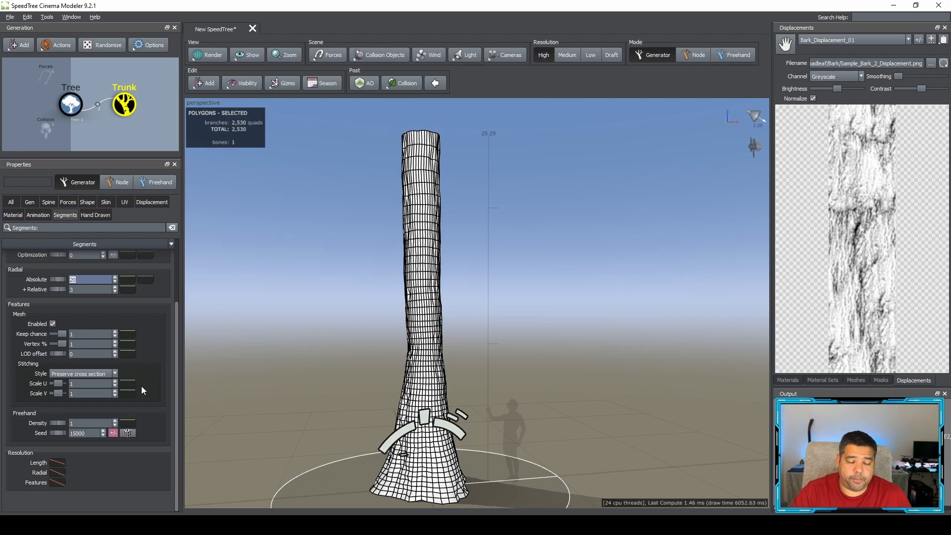
{"action": "scroll", "coordinate": [142, 386], "scroll_direction": "up", "scroll_amount": 3}
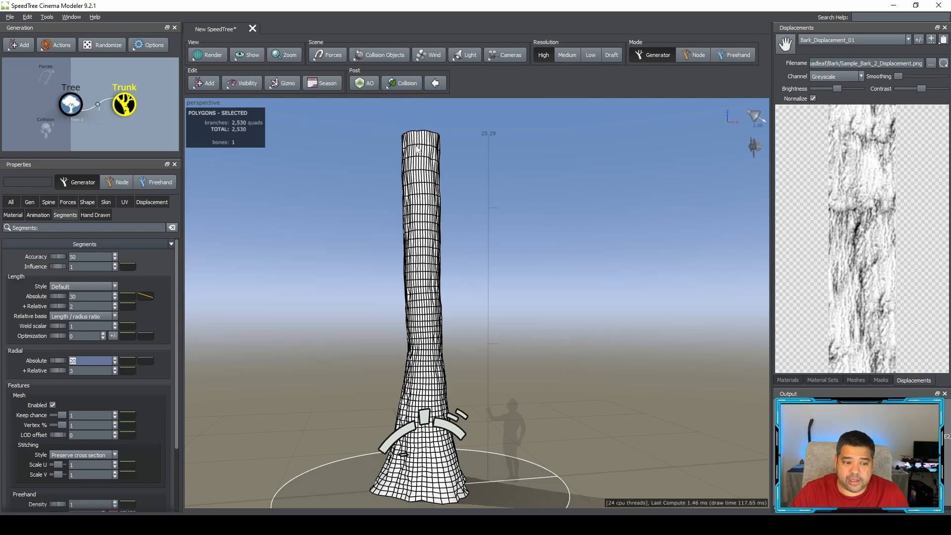
{"action": "left_click", "coordinate": [143, 295]}
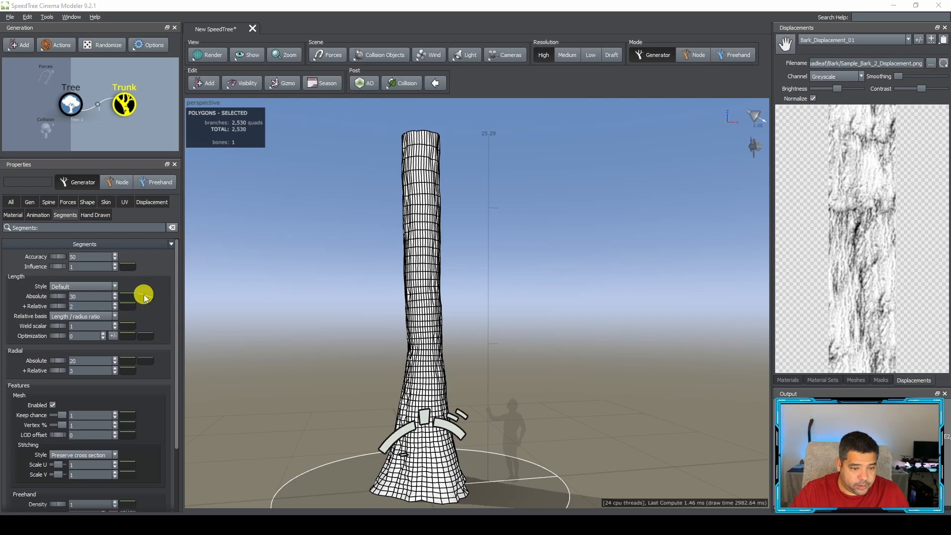
{"action": "mouse_move", "coordinate": [182, 329]}
{"action": "left_mouse_down"}
{"action": "mouse_move", "coordinate": [189, 405]}
{"action": "mouse_move", "coordinate": [186, 335]}
{"action": "left_mouse_up"}
{"action": "mouse_move", "coordinate": [392, 412]}
{"action": "left_mouse_down"}
{"action": "mouse_move", "coordinate": [393, 329]}
{"action": "mouse_move", "coordinate": [392, 409]}
{"action": "left_mouse_up"}
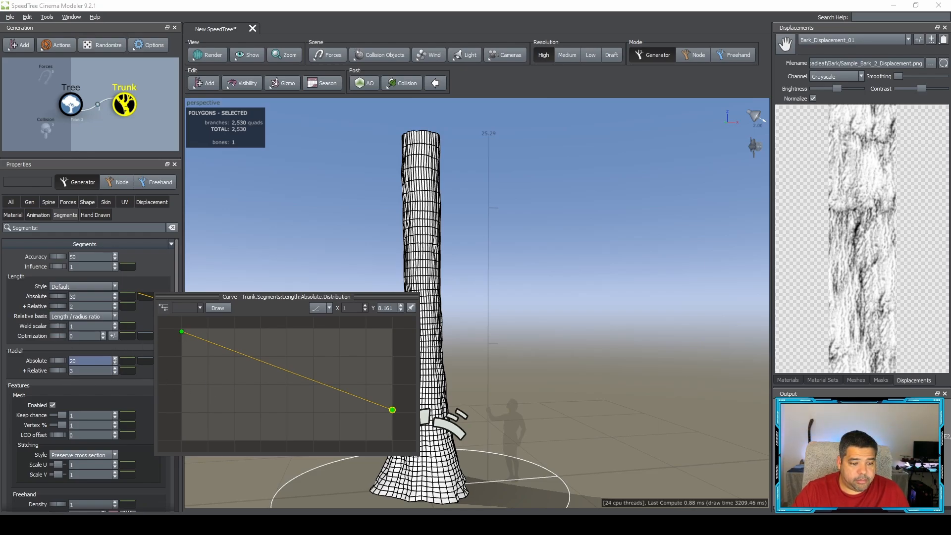
{"action": "left_click_drag", "start_coordinate": [392, 410], "coordinate": [393, 384]}
Try shifting the end points of the trunk's absolute radial segment profile curve.
{"action": "left_click", "coordinate": [144, 361]}
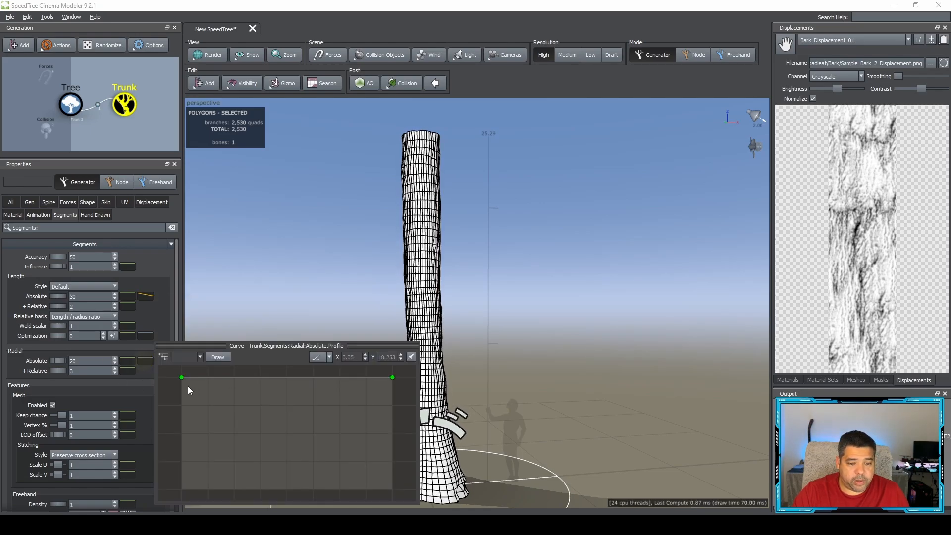
{"action": "mouse_move", "coordinate": [181, 377]}
{"action": "left_mouse_down"}
{"action": "mouse_move", "coordinate": [181, 434]}
{"action": "mouse_move", "coordinate": [181, 378]}
{"action": "left_mouse_up"}
{"action": "mouse_move", "coordinate": [392, 378]}
{"action": "left_mouse_down"}
{"action": "mouse_move", "coordinate": [388, 472]}
{"action": "mouse_move", "coordinate": [382, 379]}
{"action": "left_mouse_up"}
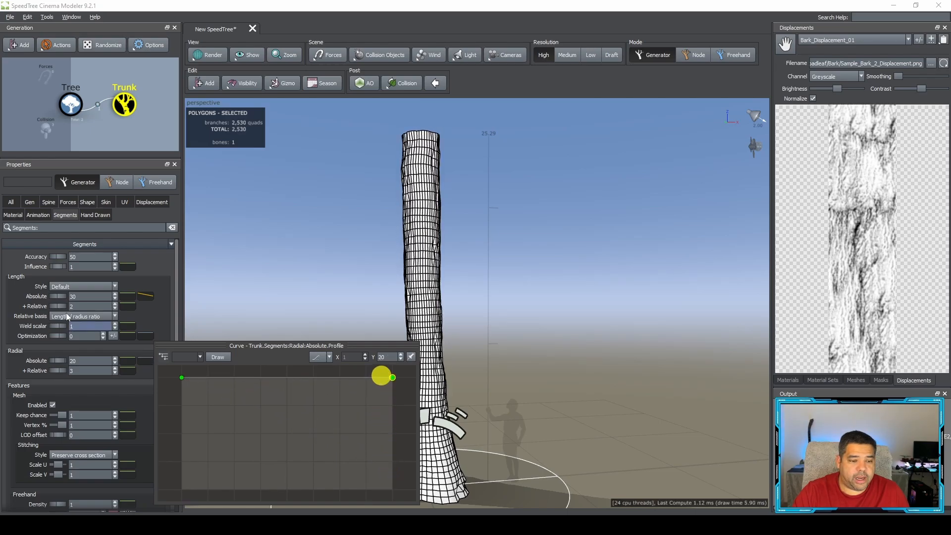
Fine-tune the end point of the absolute length segment distribution curve, then deselect the trunk.
{"action": "left_click", "coordinate": [139, 295]}
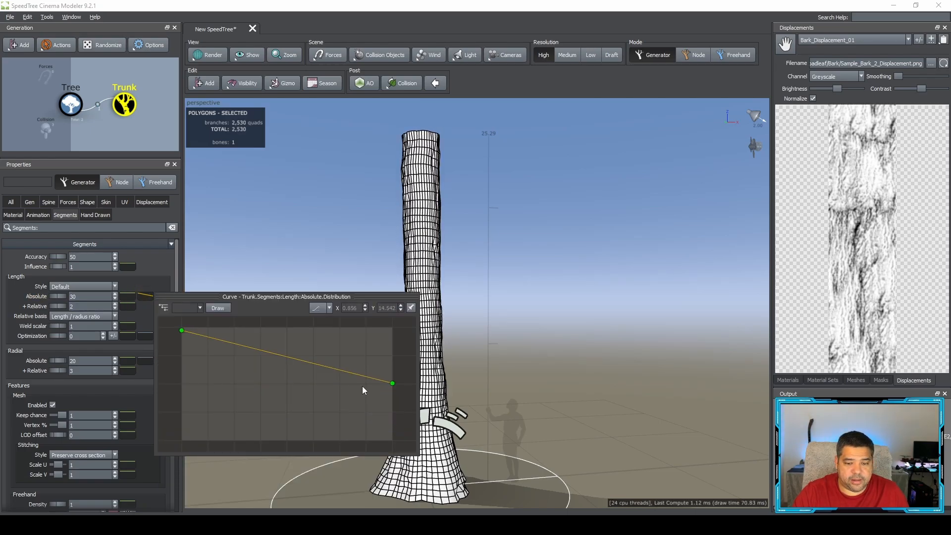
{"action": "mouse_move", "coordinate": [393, 383]}
{"action": "left_mouse_down"}
{"action": "mouse_move", "coordinate": [394, 440]}
{"action": "mouse_move", "coordinate": [389, 387]}
{"action": "left_mouse_up"}
{"action": "left_click", "coordinate": [525, 359]}
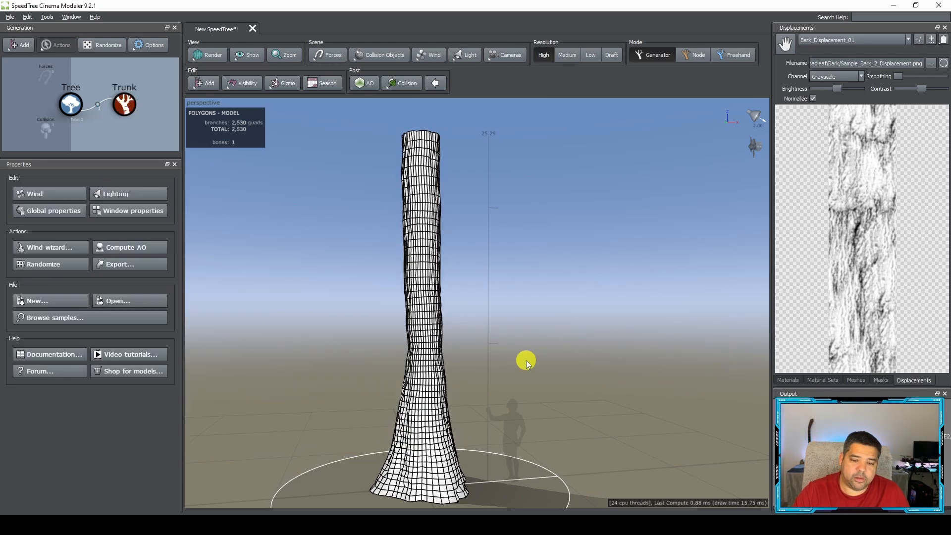
Look through the trunk's remaining segment properties and its hand-drawn properties.
{"action": "left_click", "coordinate": [285, 272]}
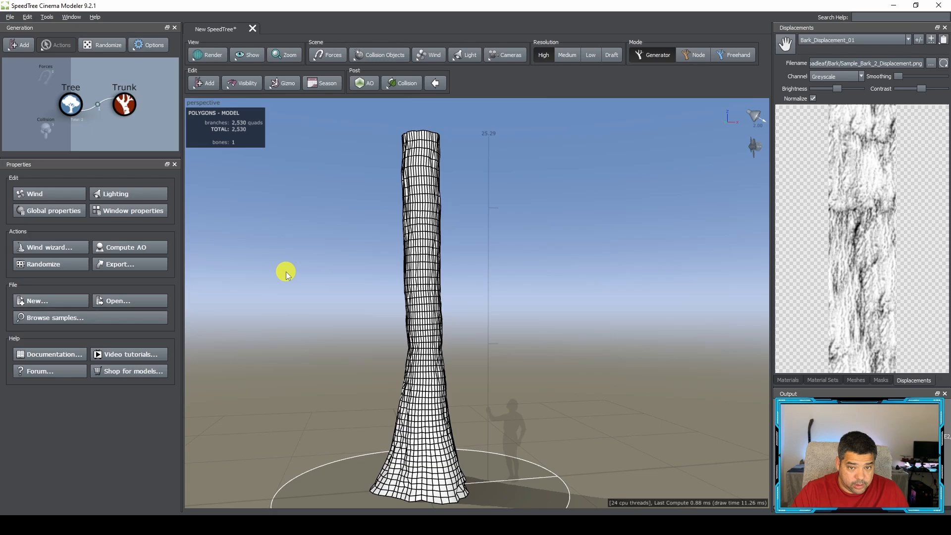
{"action": "left_click", "coordinate": [421, 244]}
{"action": "scroll", "coordinate": [102, 278], "scroll_direction": "down", "scroll_amount": 3}
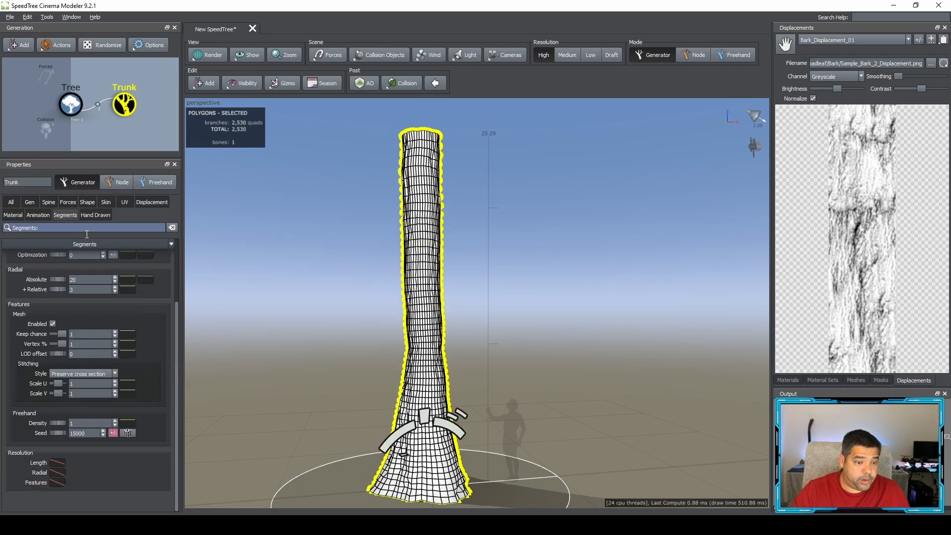
{"action": "left_click", "coordinate": [96, 216]}
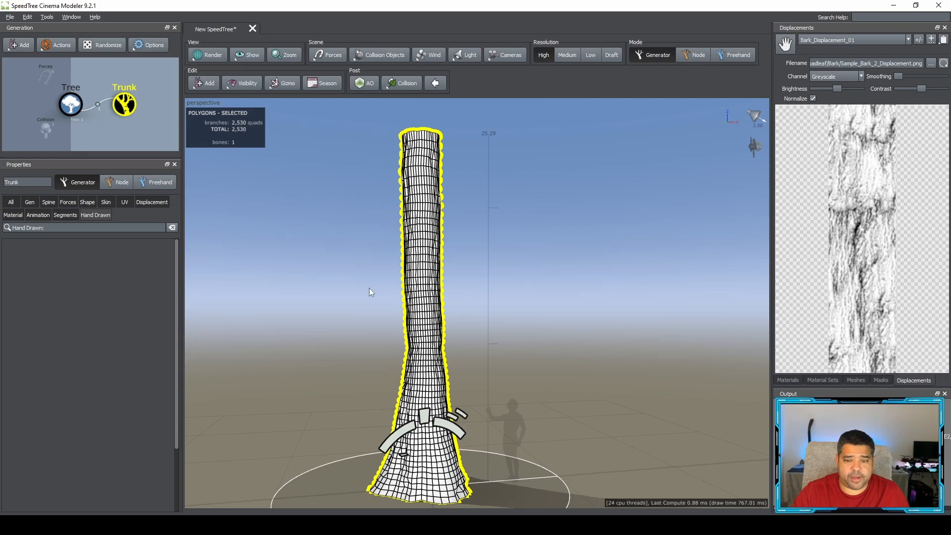
{"action": "left_click", "coordinate": [335, 287]}
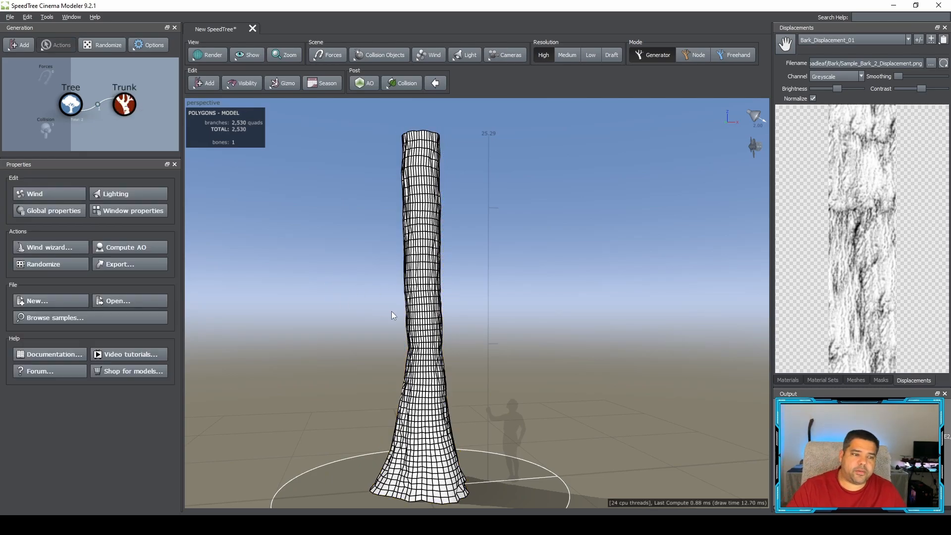
Add a Bifurcating branches generator to the selected trunk and frame the whole tree.
{"action": "left_click", "coordinate": [418, 201]}
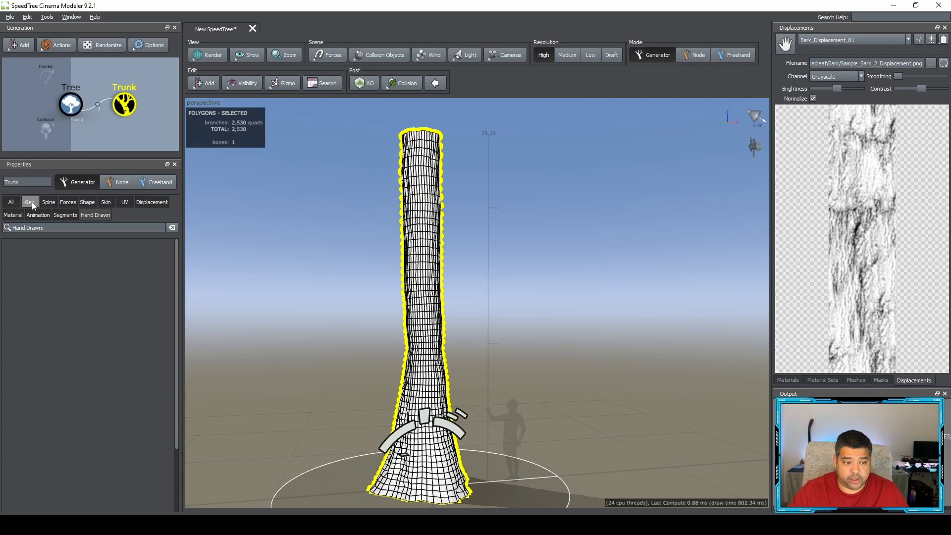
{"action": "left_click", "coordinate": [210, 52]}
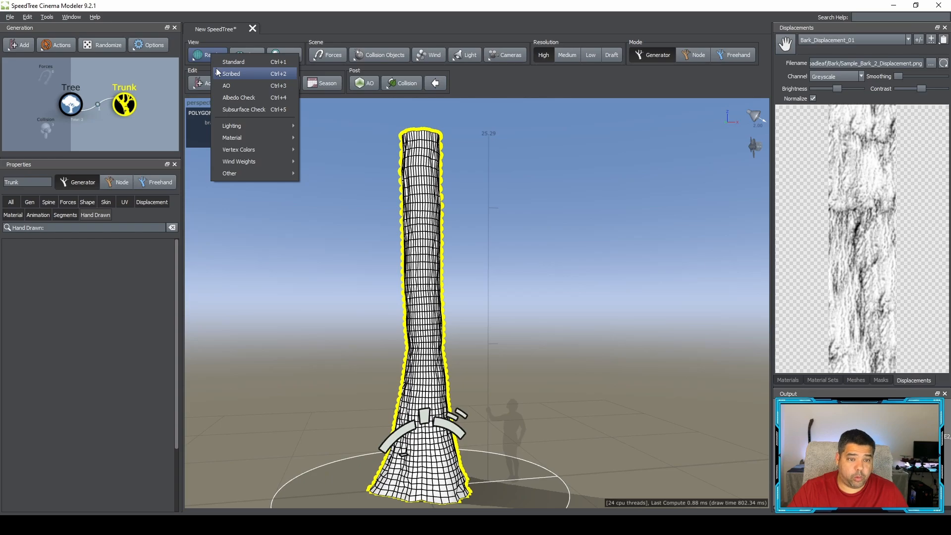
{"action": "left_click", "coordinate": [296, 25]}
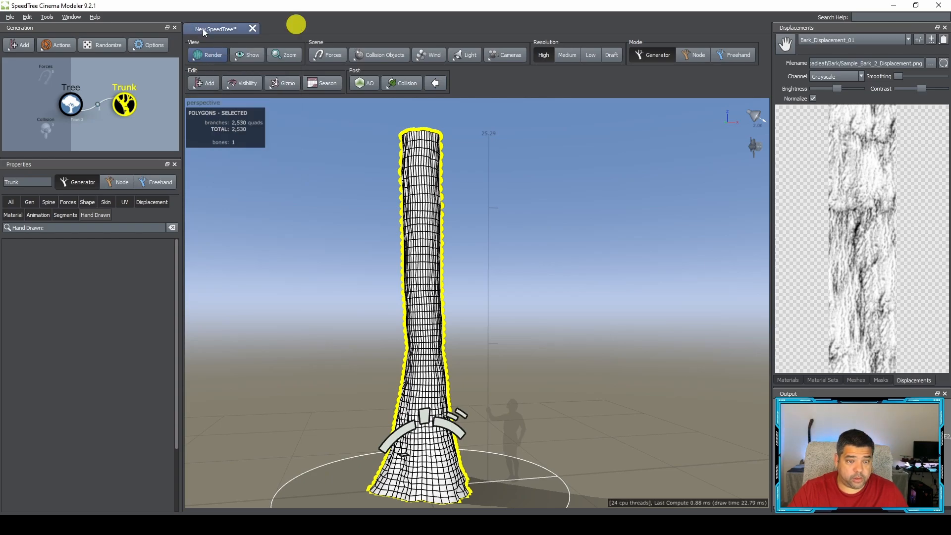
{"action": "left_click", "coordinate": [203, 81]}
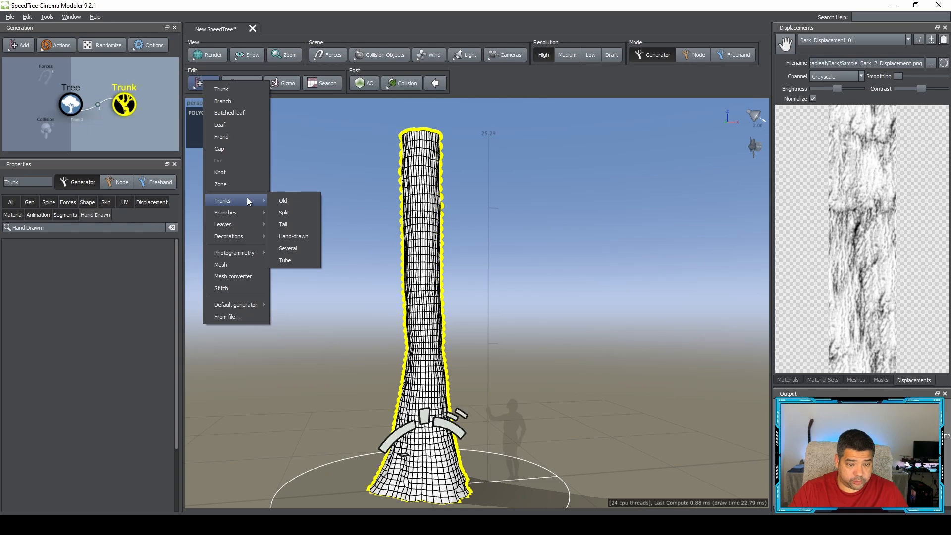
{"action": "mouse_move", "coordinate": [248, 212]}
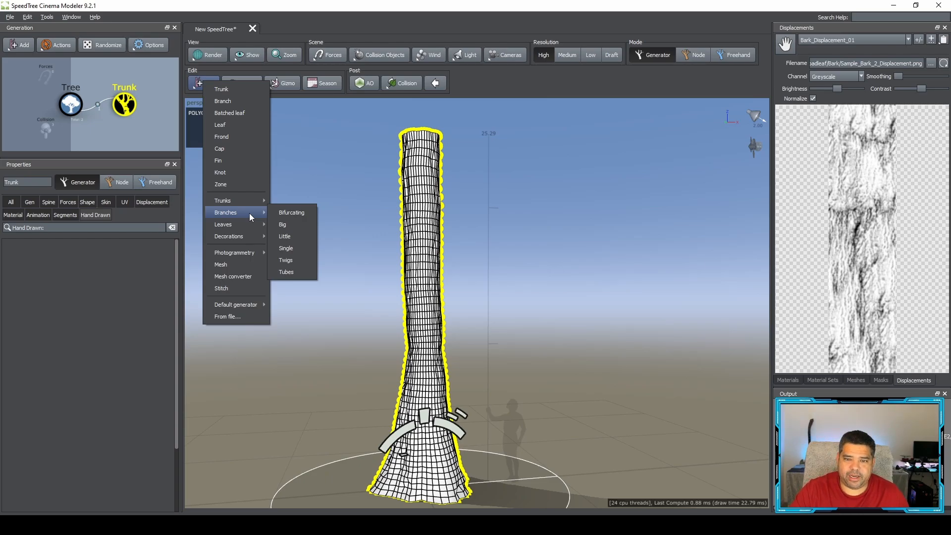
{"action": "left_click", "coordinate": [299, 217]}
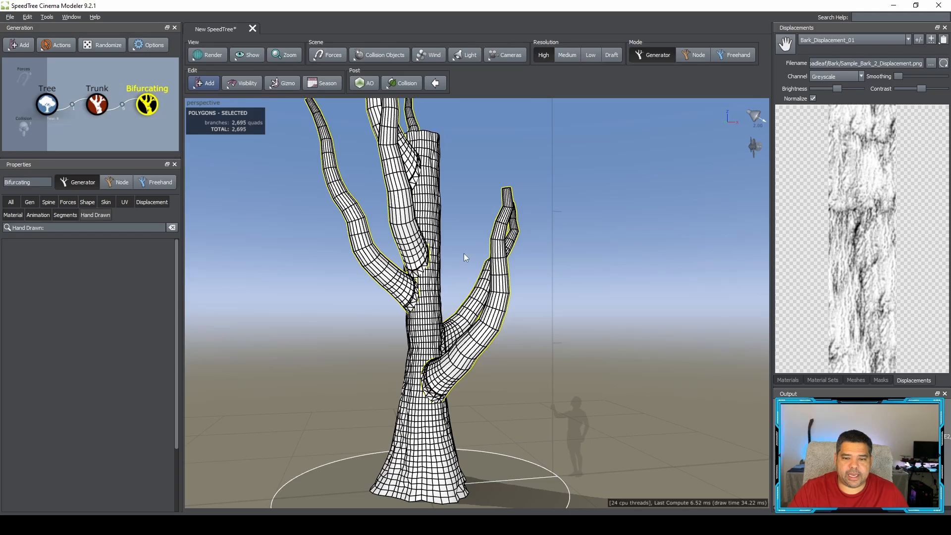
{"action": "scroll", "coordinate": [464, 254], "scroll_direction": "up", "scroll_amount": 3}
{"action": "scroll", "coordinate": [463, 254], "scroll_direction": "down", "scroll_amount": 3}
{"action": "mouse_move", "coordinate": [460, 227]}
{"action": "left_mouse_down"}
{"action": "mouse_move", "coordinate": [367, 239]}
{"action": "mouse_move", "coordinate": [477, 233]}
{"action": "mouse_move", "coordinate": [446, 225]}
{"action": "mouse_move", "coordinate": [456, 240]}
{"action": "left_mouse_up"}
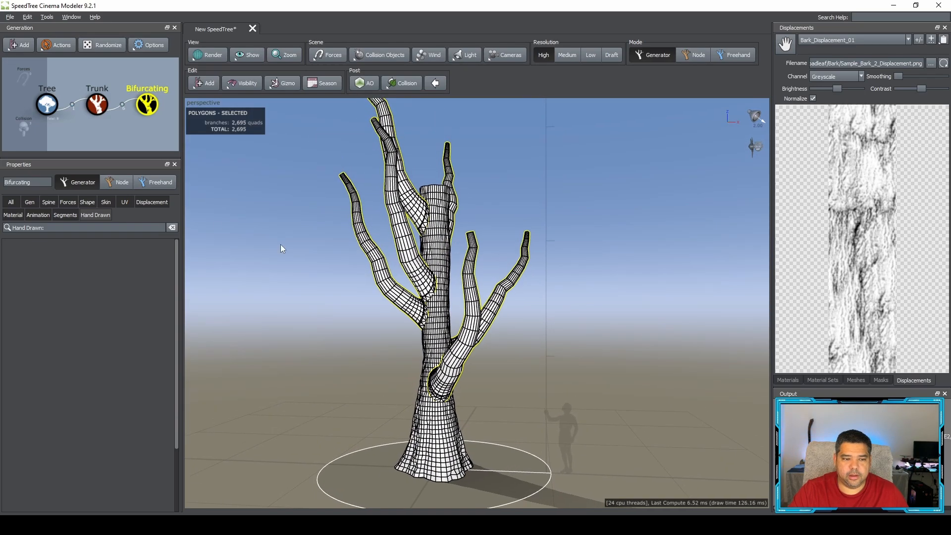
Set the bifurcating branches' generation threshold to 0.52 and spacing to 0.333.
{"action": "left_click", "coordinate": [29, 203]}
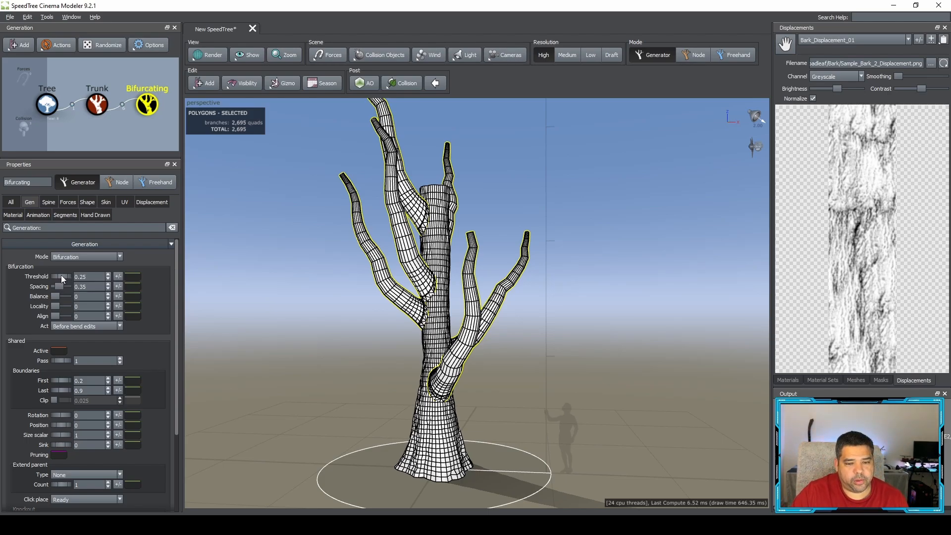
{"action": "mouse_move", "coordinate": [61, 275]}
{"action": "left_mouse_down"}
{"action": "mouse_move", "coordinate": [87, 277]}
{"action": "mouse_move", "coordinate": [75, 281]}
{"action": "left_mouse_up"}
{"action": "left_click_drag", "start_coordinate": [273, 277], "coordinate": [272, 285]}
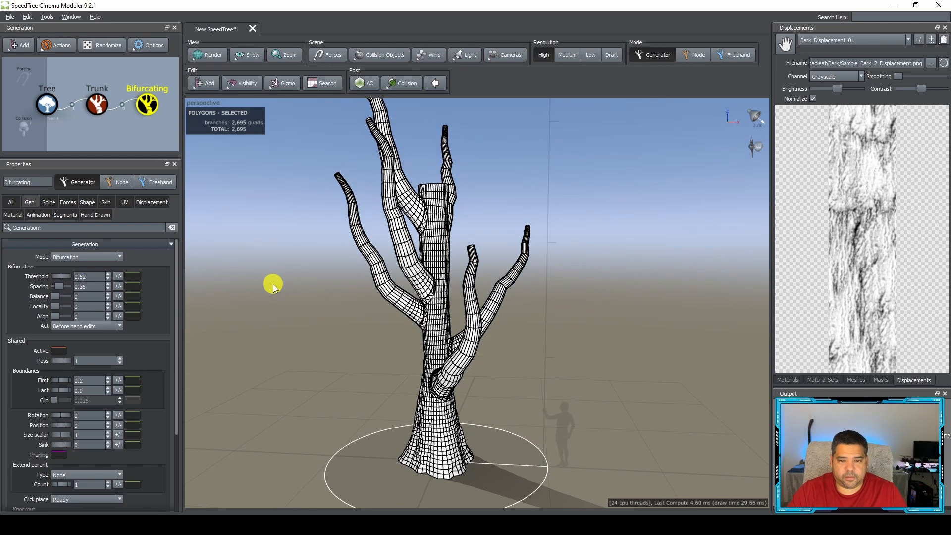
{"action": "left_click_drag", "start_coordinate": [62, 286], "coordinate": [62, 289]}
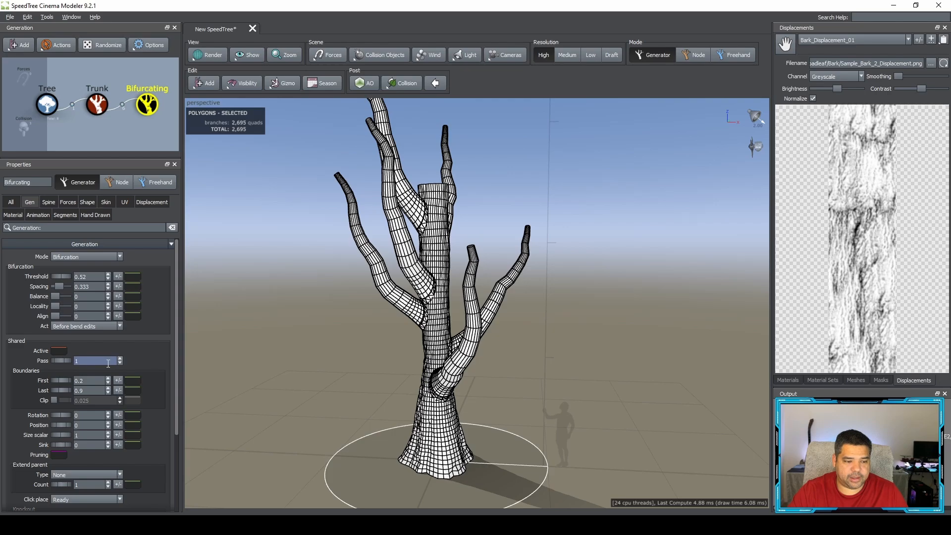
Set the First boundary of the bifurcating branches to 0.45 so they start higher on the trunk.
{"action": "scroll", "coordinate": [108, 364], "scroll_direction": "down", "scroll_amount": 2}
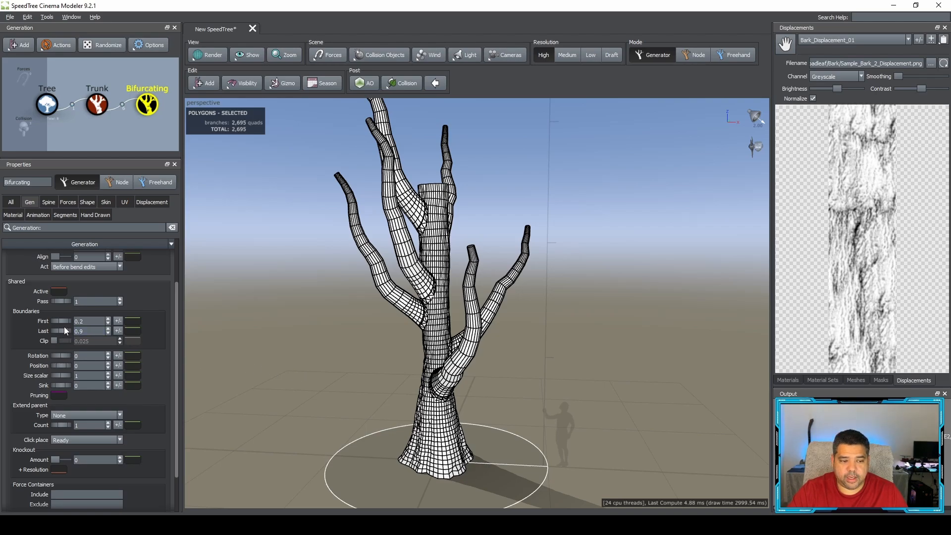
{"action": "mouse_move", "coordinate": [61, 321]}
{"action": "left_mouse_down"}
{"action": "mouse_move", "coordinate": [51, 324]}
{"action": "mouse_move", "coordinate": [74, 323]}
{"action": "mouse_move", "coordinate": [65, 321]}
{"action": "left_mouse_up"}
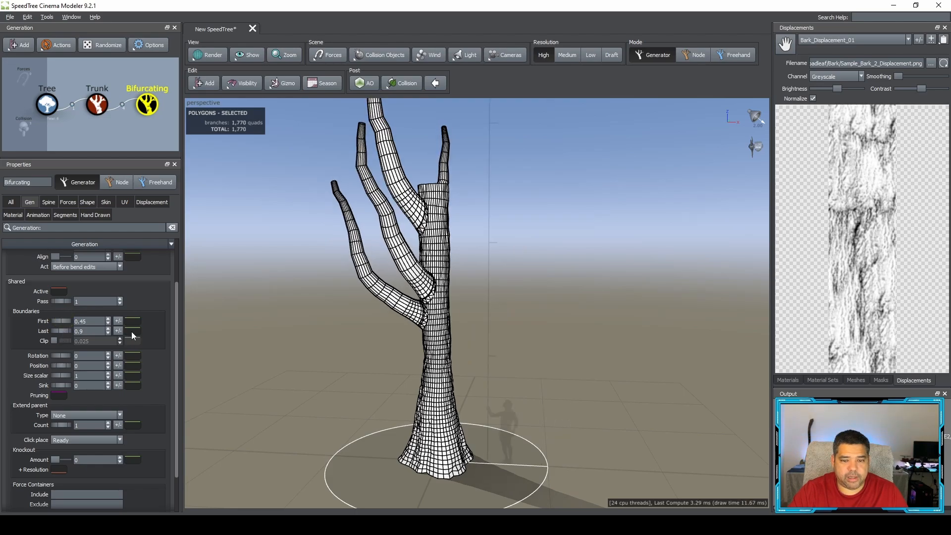
{"action": "mouse_move", "coordinate": [480, 317]}
{"action": "left_mouse_down"}
{"action": "mouse_move", "coordinate": [452, 320]}
{"action": "mouse_move", "coordinate": [474, 322]}
{"action": "left_mouse_up"}
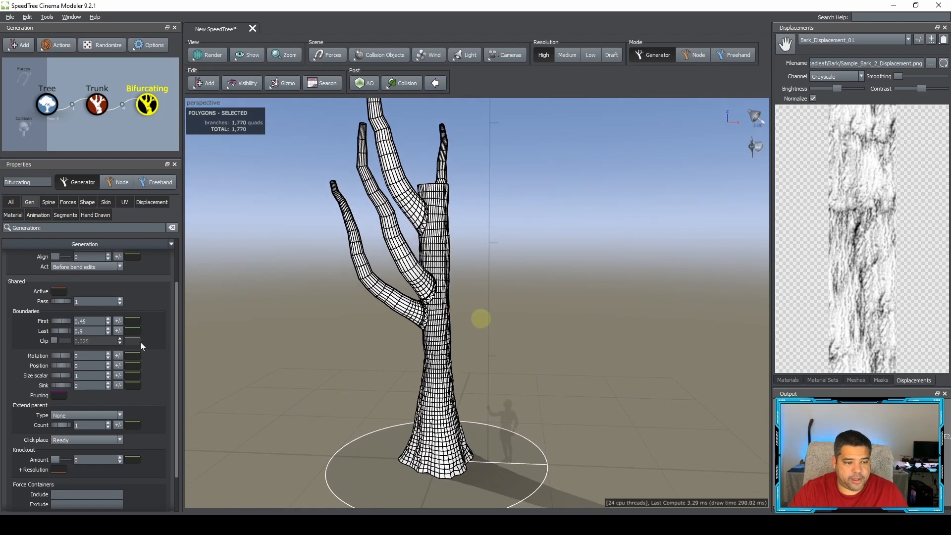
Try a rotation of 0.1 and a position shift on the bifurcating branches, undoing each change.
{"action": "left_click_drag", "start_coordinate": [61, 353], "coordinate": [66, 354]}
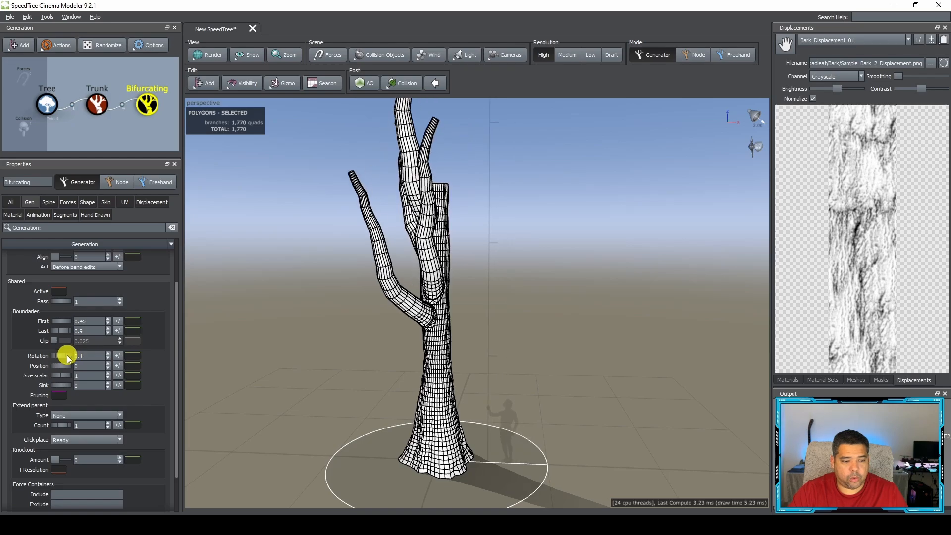
{"action": "key", "text": "ctrl+z"}
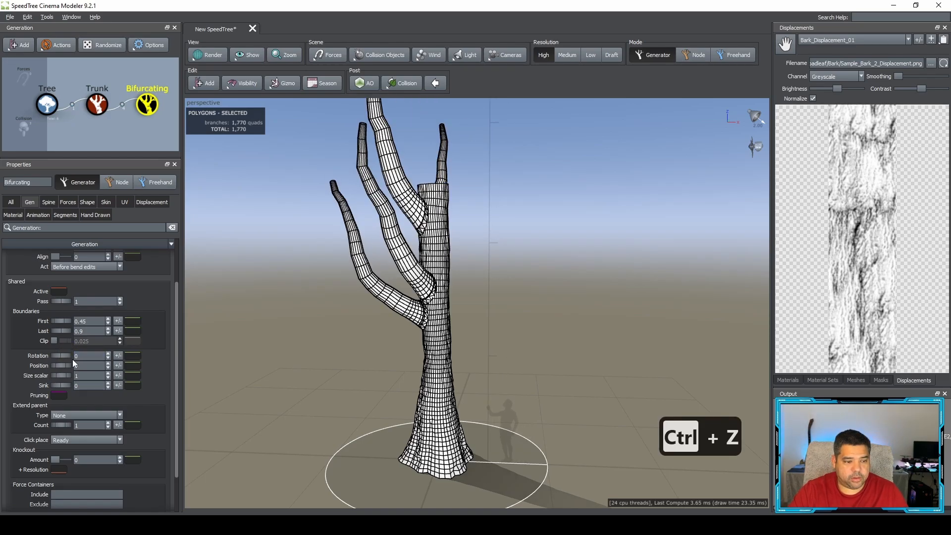
{"action": "left_click_drag", "start_coordinate": [60, 365], "coordinate": [65, 365]}
{"action": "key", "text": "ctrl+z"}
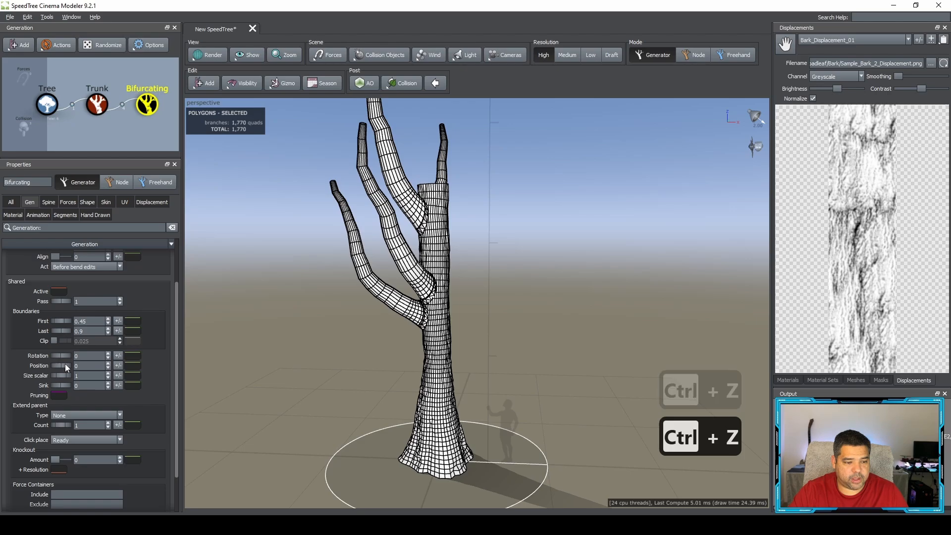
Add variance to the bifurcating branches' rotation to spread them around the trunk.
{"action": "left_click", "coordinate": [118, 356]}
{"action": "left_click_drag", "start_coordinate": [181, 372], "coordinate": [467, 398]}
{"action": "left_click", "coordinate": [160, 334]}
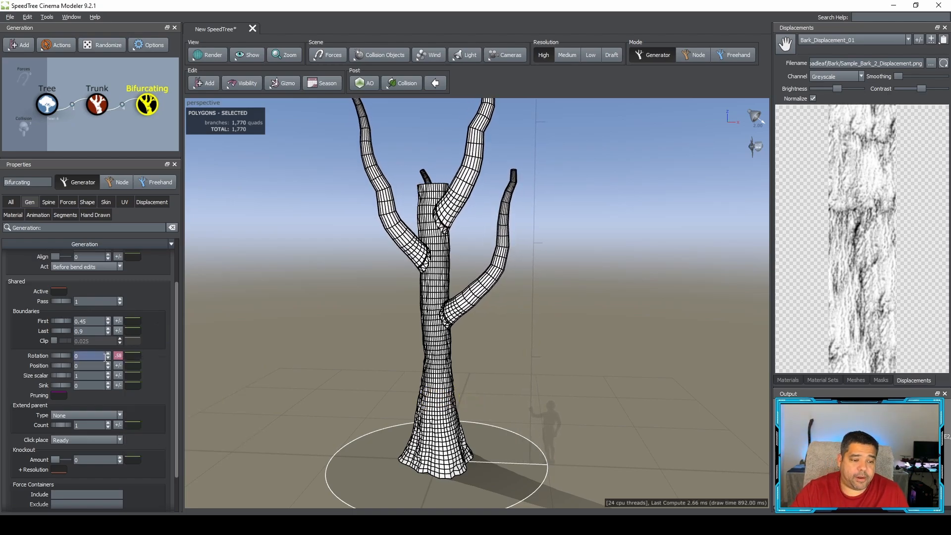
Try the branches' size scalar and look through the rest of their generation settings.
{"action": "left_click_drag", "start_coordinate": [58, 373], "coordinate": [59, 373]}
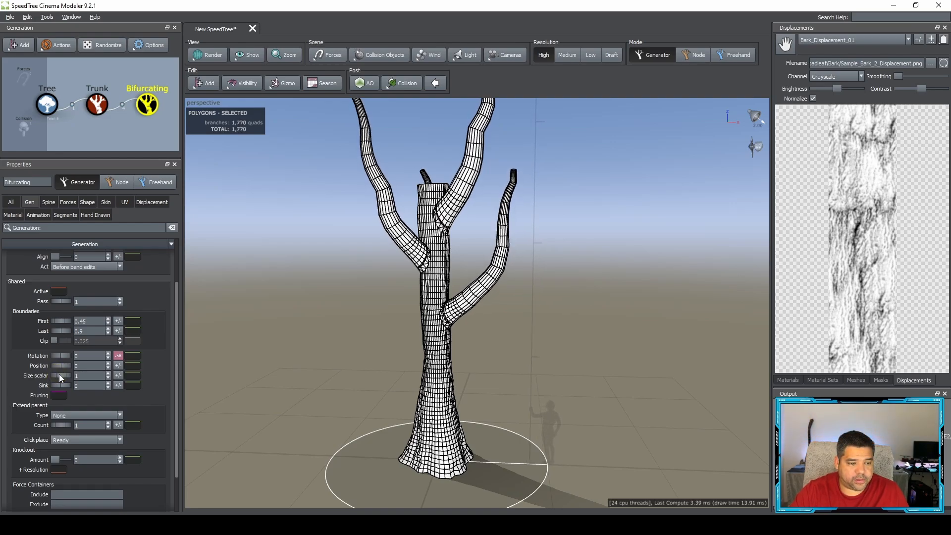
{"action": "scroll", "coordinate": [58, 373], "scroll_direction": "down", "scroll_amount": 1}
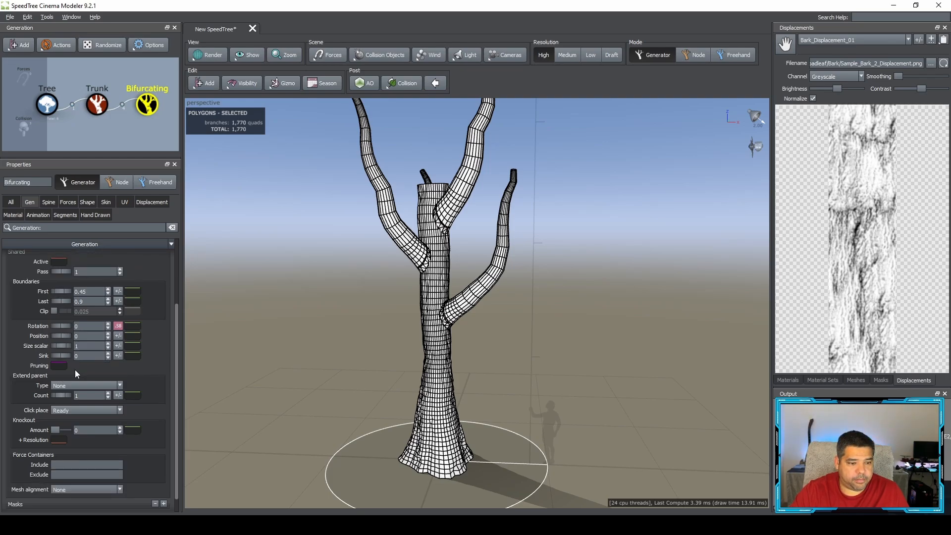
{"action": "scroll", "coordinate": [75, 369], "scroll_direction": "down", "scroll_amount": 1}
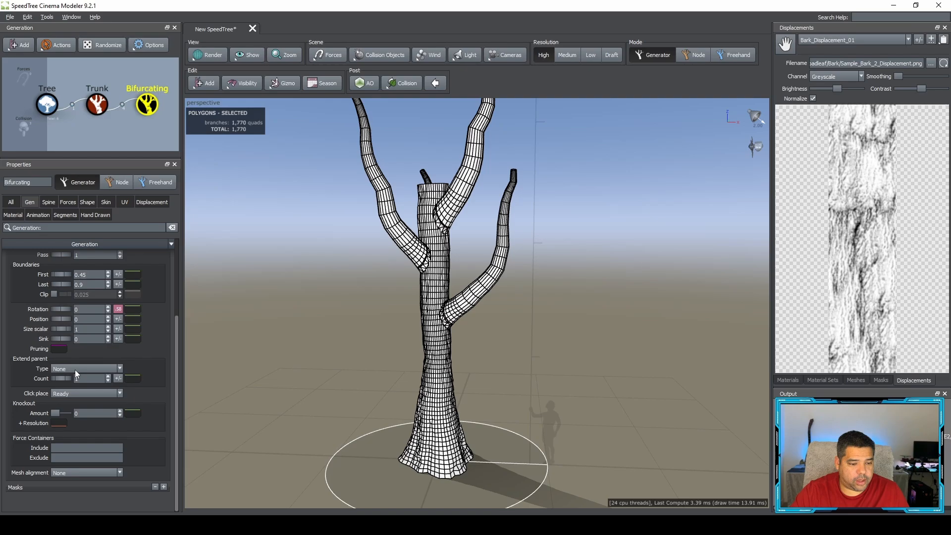
{"action": "scroll", "coordinate": [75, 370], "scroll_direction": "up", "scroll_amount": 4}
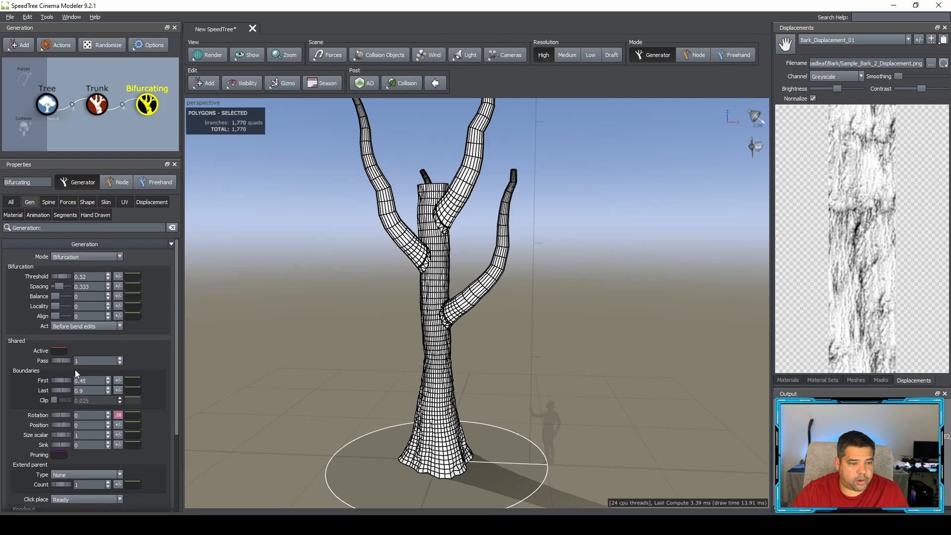
Reduce the bifurcating branches' size scalar to 0.88 after checking their spine length settings.
{"action": "left_click", "coordinate": [49, 203]}
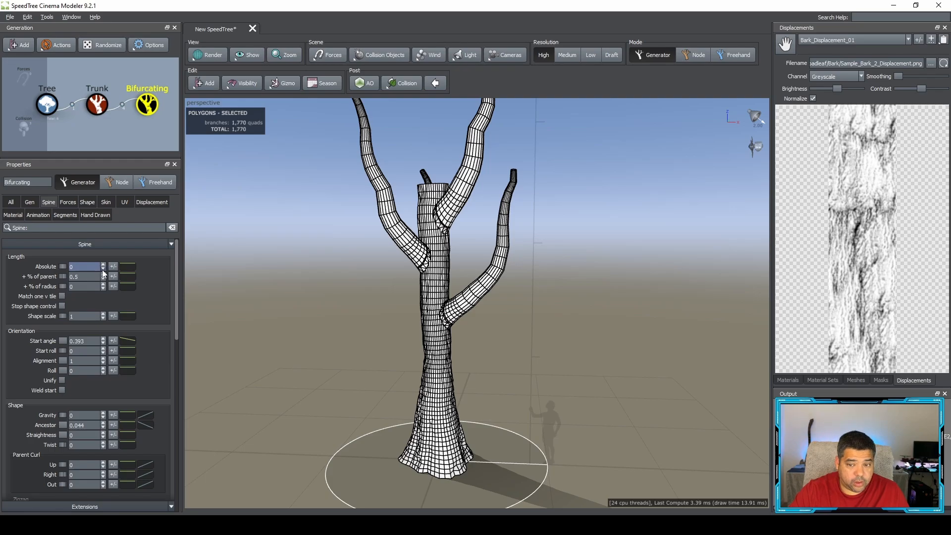
{"action": "left_click", "coordinate": [61, 266]}
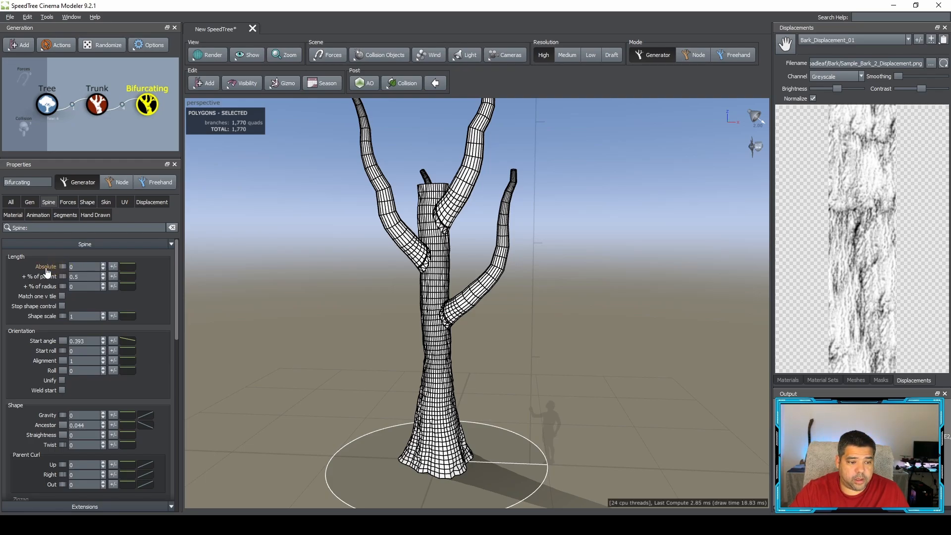
{"action": "left_click", "coordinate": [80, 266]}
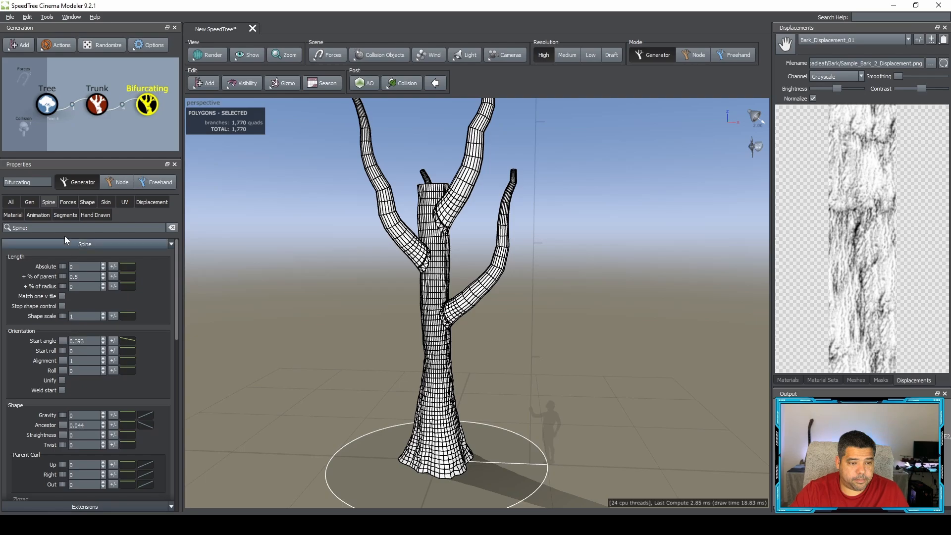
{"action": "left_click", "coordinate": [30, 203]}
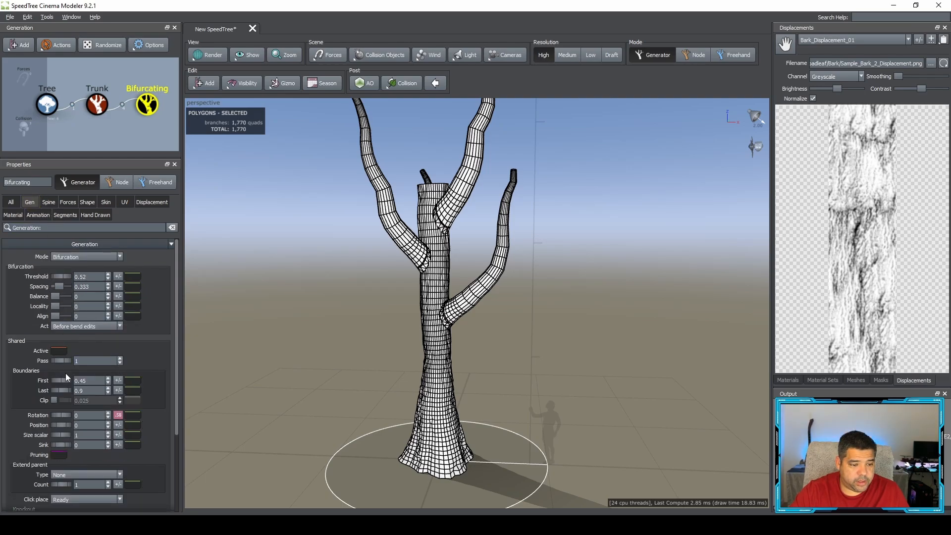
{"action": "scroll", "coordinate": [65, 378], "scroll_direction": "down", "scroll_amount": 1}
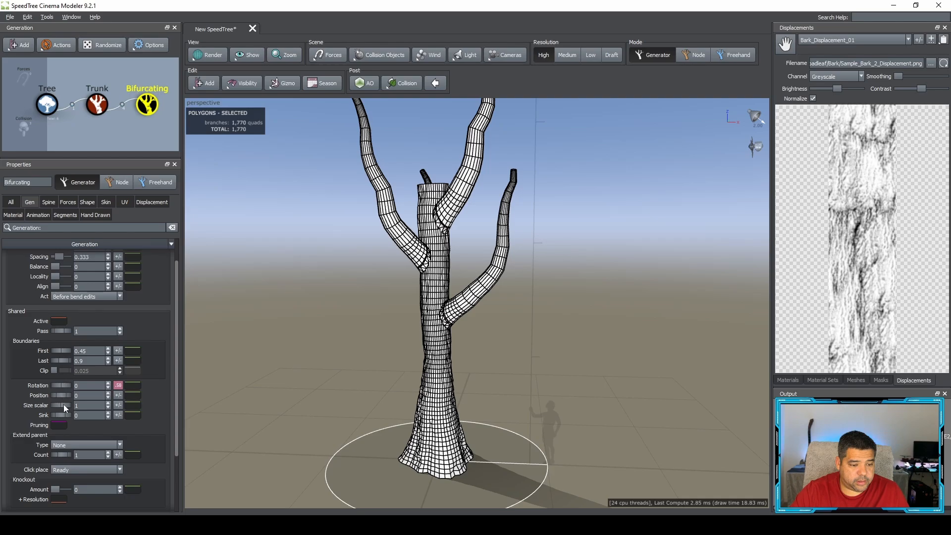
{"action": "left_click_drag", "start_coordinate": [64, 404], "coordinate": [58, 407]}
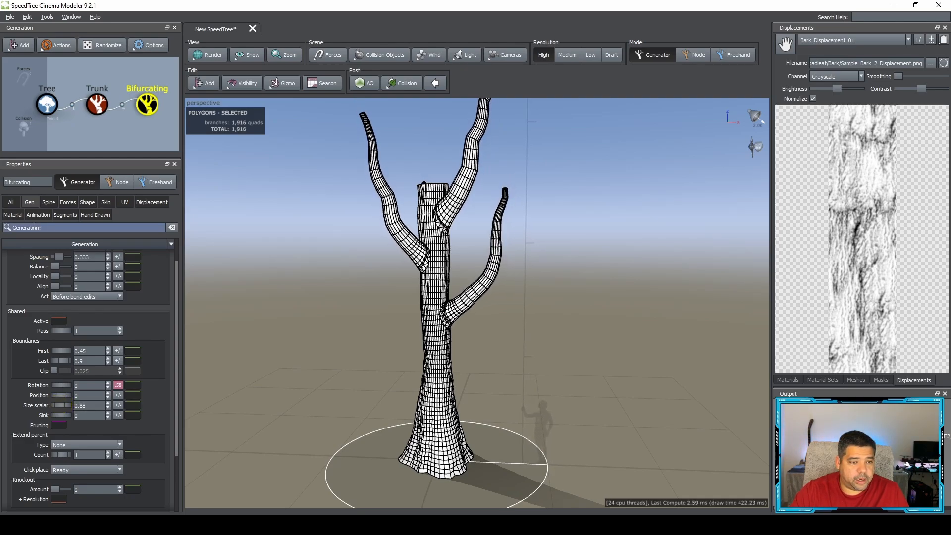
Adjust the bifurcating branches' spine length, with a % of radius of 0.09 and a shape scale of 1.01.
{"action": "left_click", "coordinate": [49, 202]}
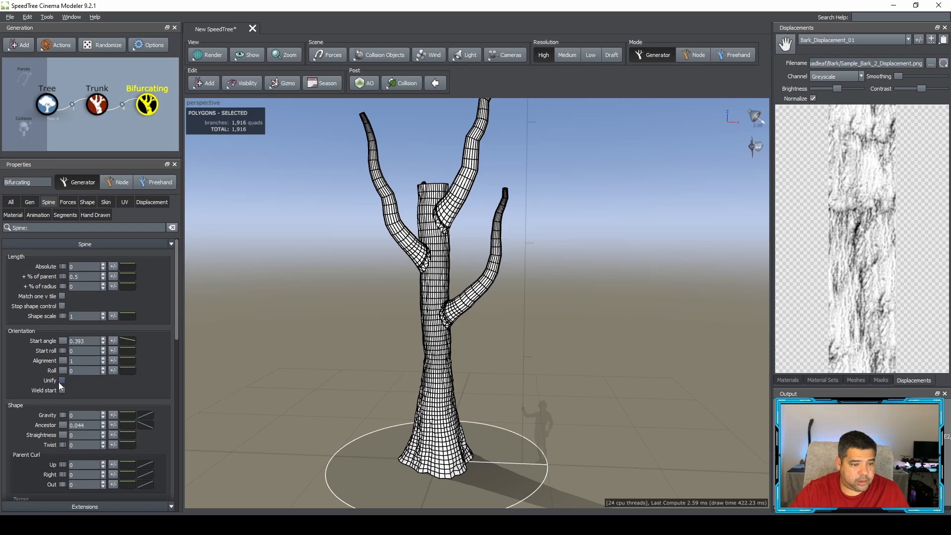
{"action": "mouse_move", "coordinate": [61, 277]}
{"action": "left_mouse_down"}
{"action": "mouse_move", "coordinate": [48, 288]}
{"action": "mouse_move", "coordinate": [83, 289]}
{"action": "mouse_move", "coordinate": [53, 286]}
{"action": "mouse_move", "coordinate": [62, 286]}
{"action": "left_mouse_up"}
{"action": "scroll", "coordinate": [56, 359], "scroll_direction": "down", "scroll_amount": 2}
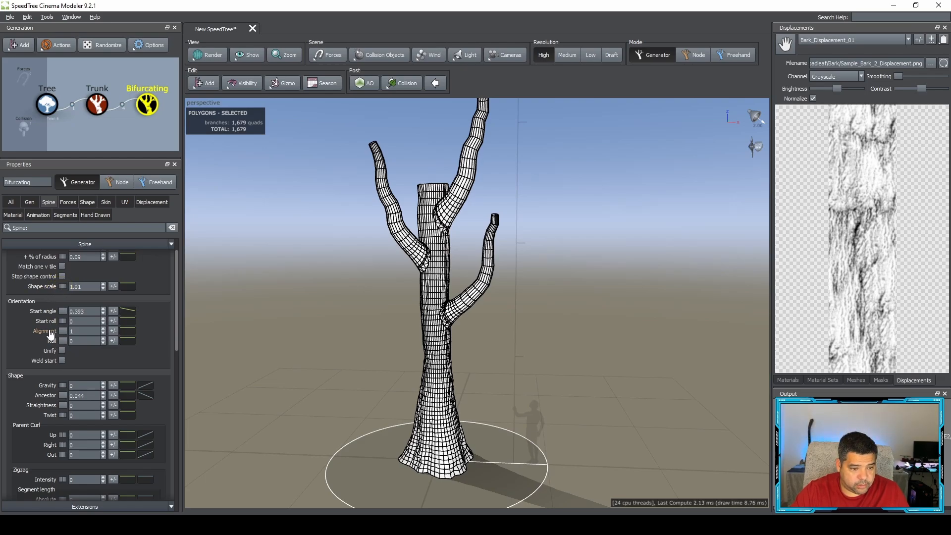
Set the spine alignment of the bifurcating branches to 0.
{"action": "scroll", "coordinate": [50, 334], "scroll_direction": "down", "scroll_amount": 2}
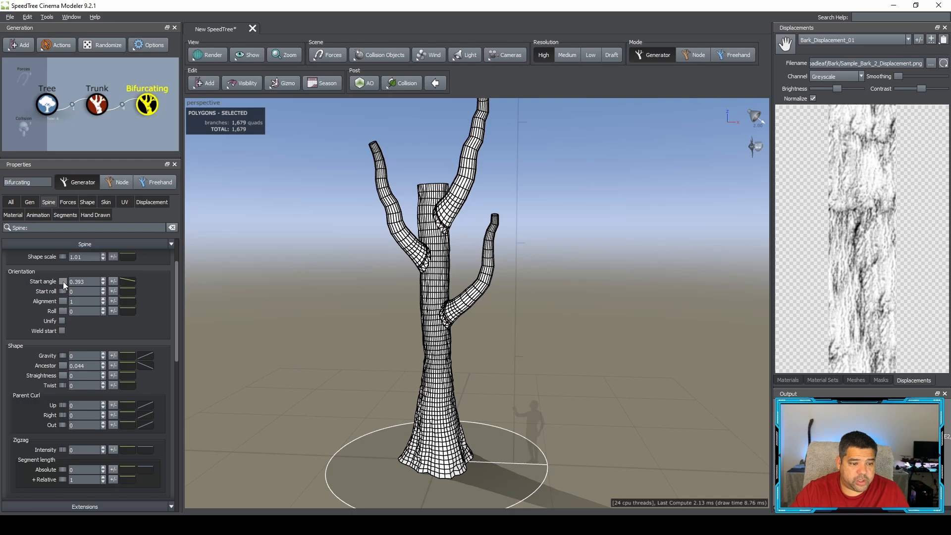
{"action": "scroll", "coordinate": [65, 296], "scroll_direction": "up", "scroll_amount": 2}
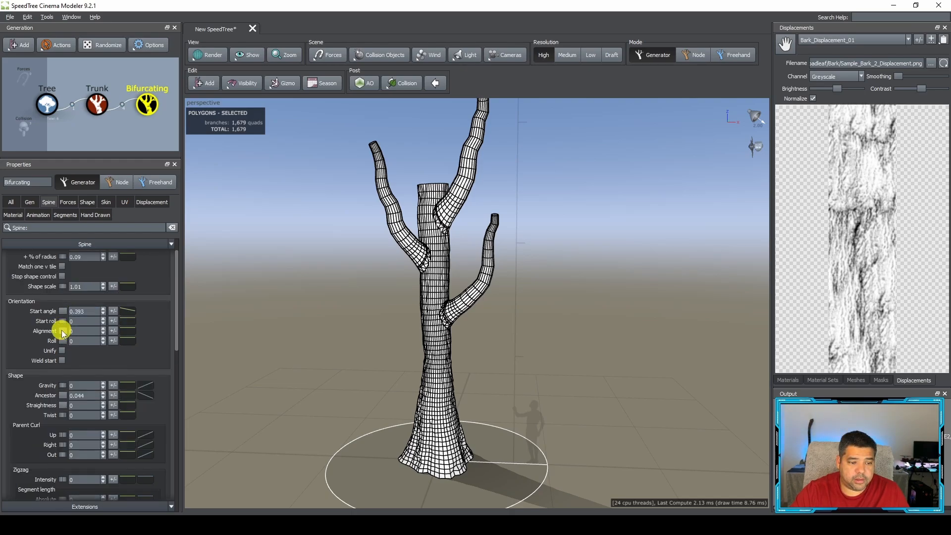
{"action": "key", "text": "ctrl+z"}
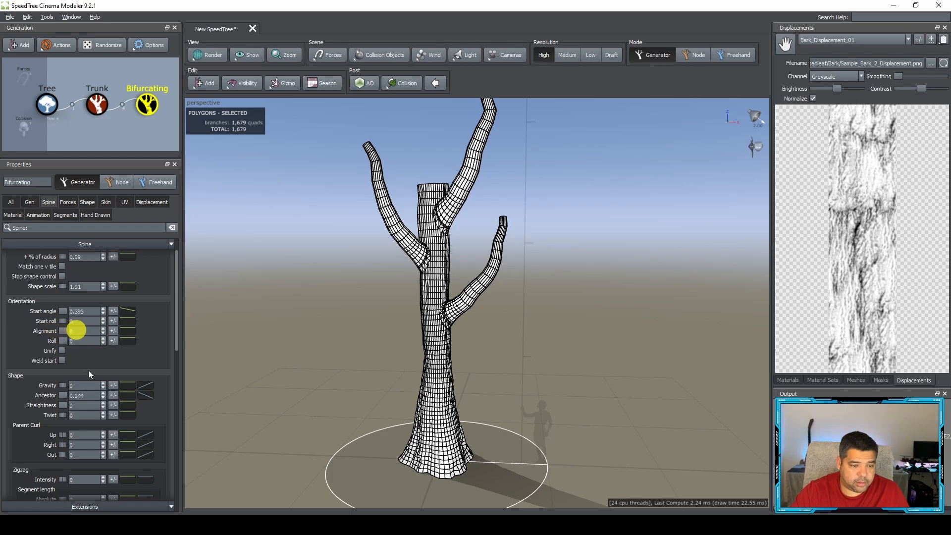
Try the gravity on the bifurcating branches and look through their remaining spine settings, from zigzag and prune to path and noise.
{"action": "scroll", "coordinate": [88, 370], "scroll_direction": "down", "scroll_amount": 3}
{"action": "left_click", "coordinate": [78, 337]}
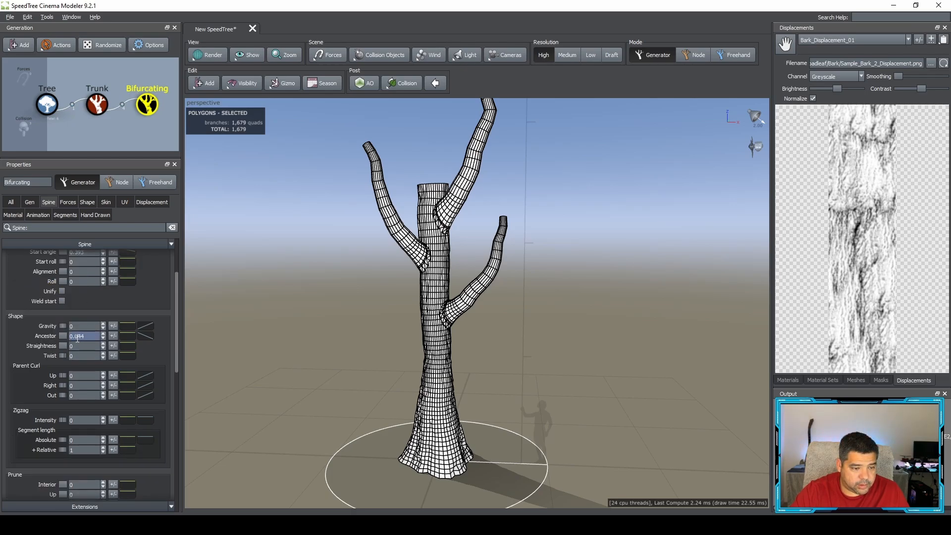
{"action": "mouse_move", "coordinate": [61, 325]}
{"action": "left_mouse_down"}
{"action": "mouse_move", "coordinate": [82, 331]}
{"action": "mouse_move", "coordinate": [62, 328]}
{"action": "left_mouse_up"}
{"action": "scroll", "coordinate": [56, 365], "scroll_direction": "down", "scroll_amount": 2}
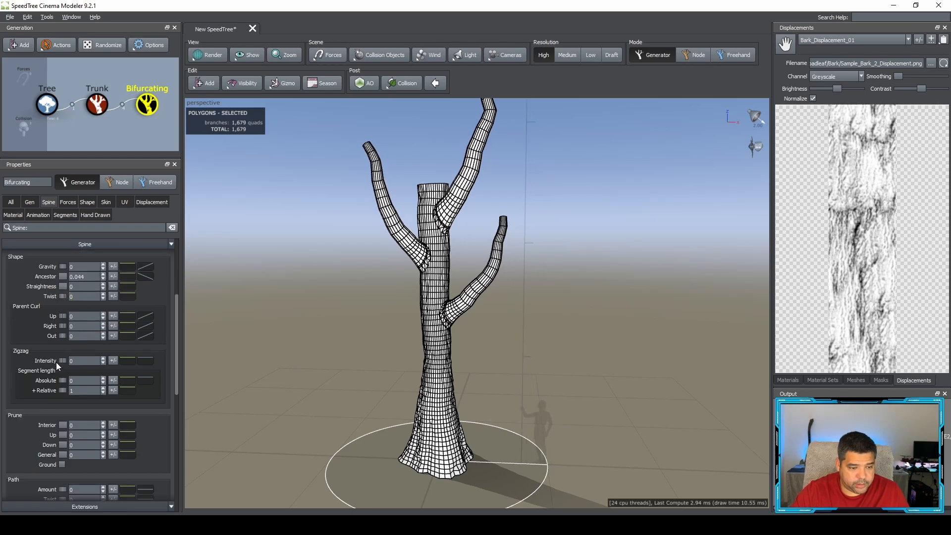
{"action": "scroll", "coordinate": [56, 366], "scroll_direction": "down", "scroll_amount": 3}
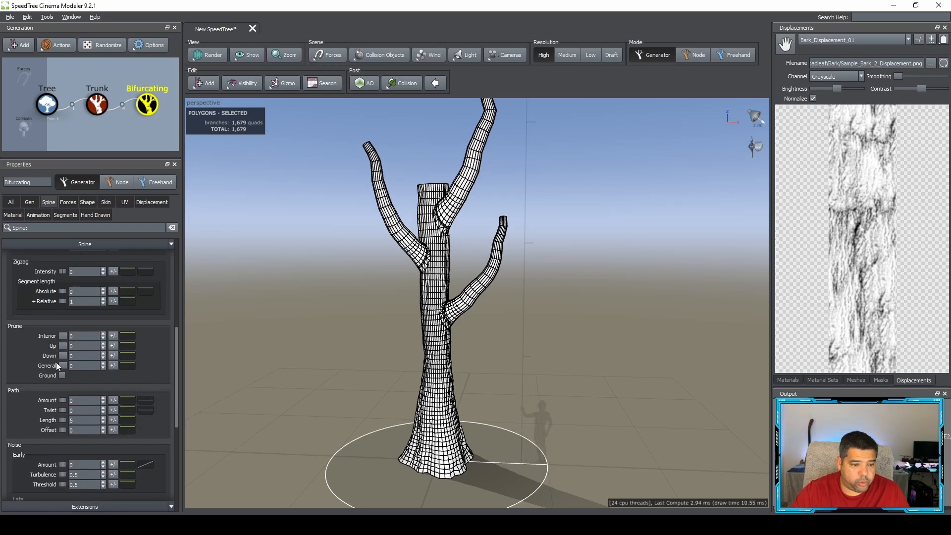
{"action": "scroll", "coordinate": [57, 365], "scroll_direction": "down", "scroll_amount": 2}
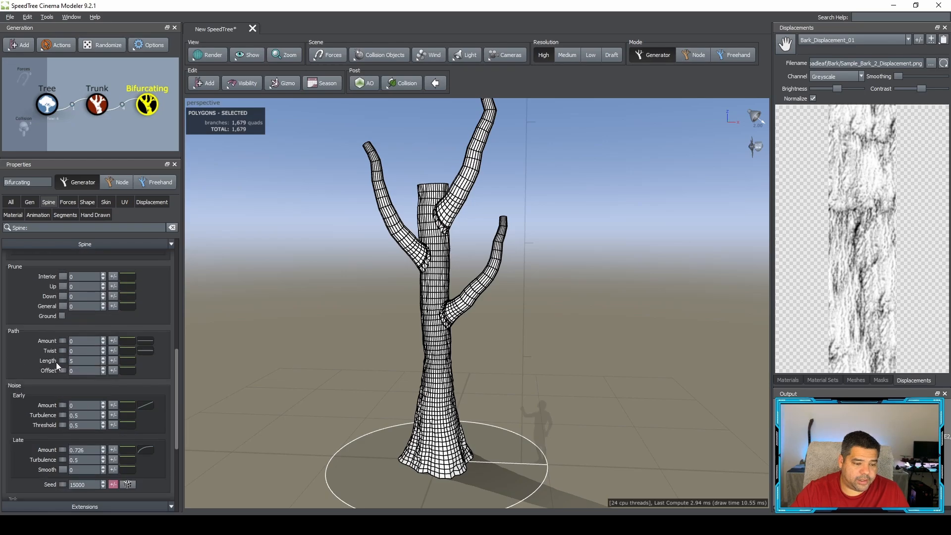
{"action": "scroll", "coordinate": [55, 361], "scroll_direction": "up", "scroll_amount": 6}
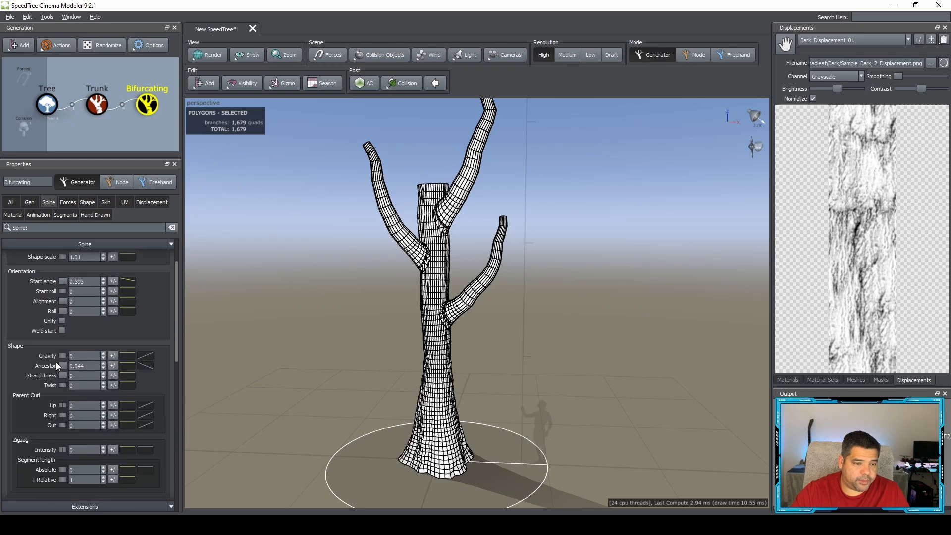
Thin the bifurcating branches by setting their skin radius to 0.001 absolute and 0.665 for % of parent.
{"action": "left_click", "coordinate": [68, 203]}
{"action": "left_click", "coordinate": [103, 203]}
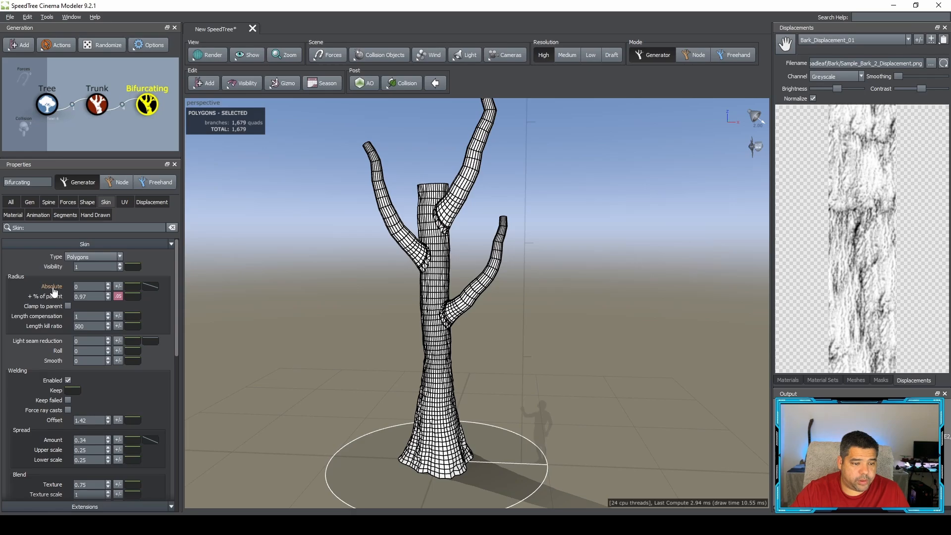
{"action": "left_click", "coordinate": [55, 298]}
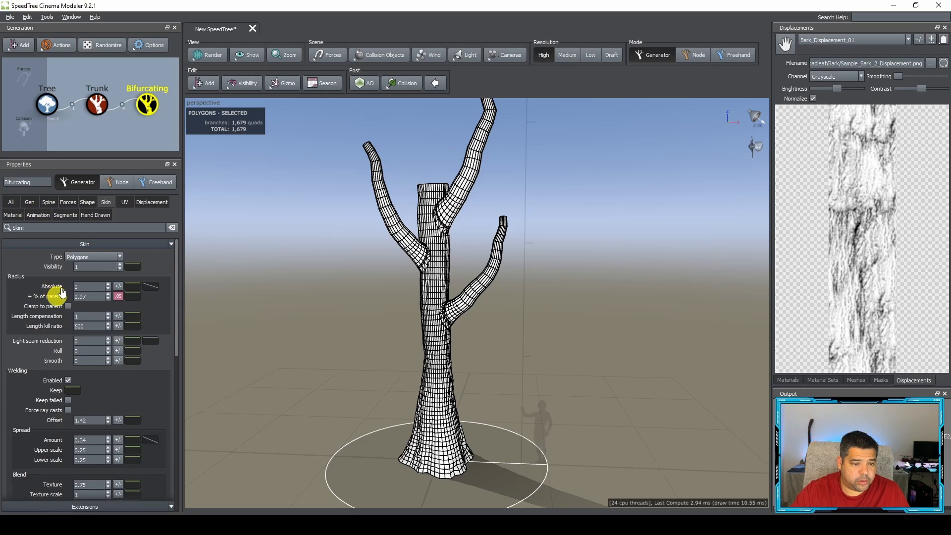
{"action": "left_click", "coordinate": [62, 286]}
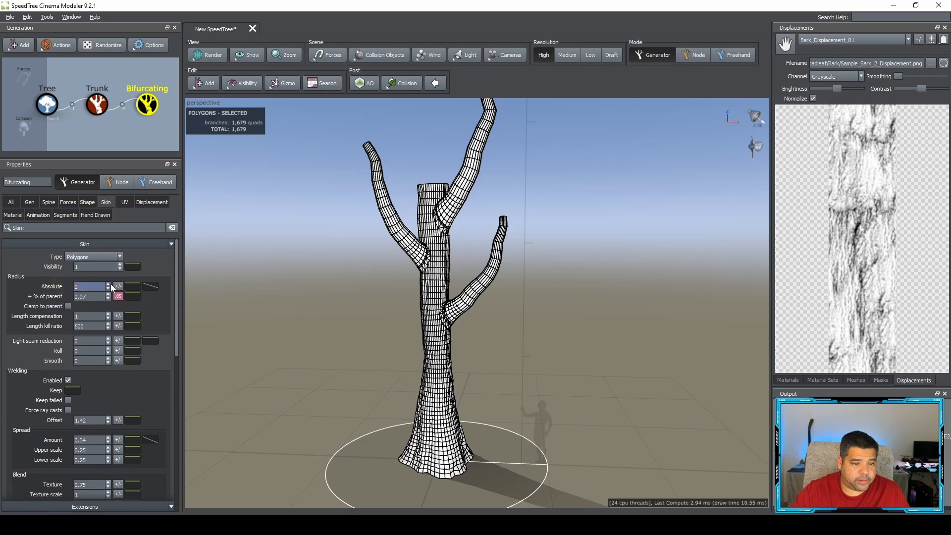
{"action": "double_click", "coordinate": [95, 285]}
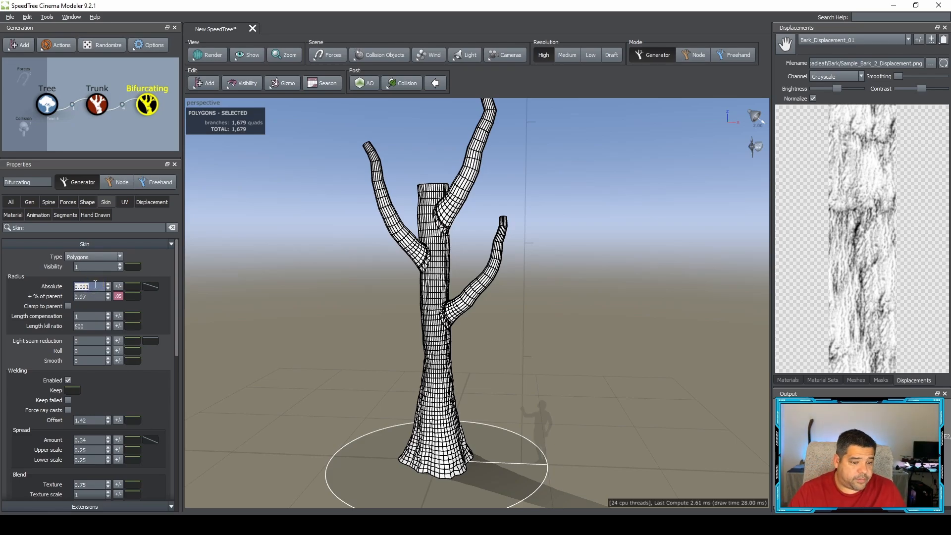
{"action": "left_click", "coordinate": [108, 298]}
{"action": "left_click", "coordinate": [108, 298]}
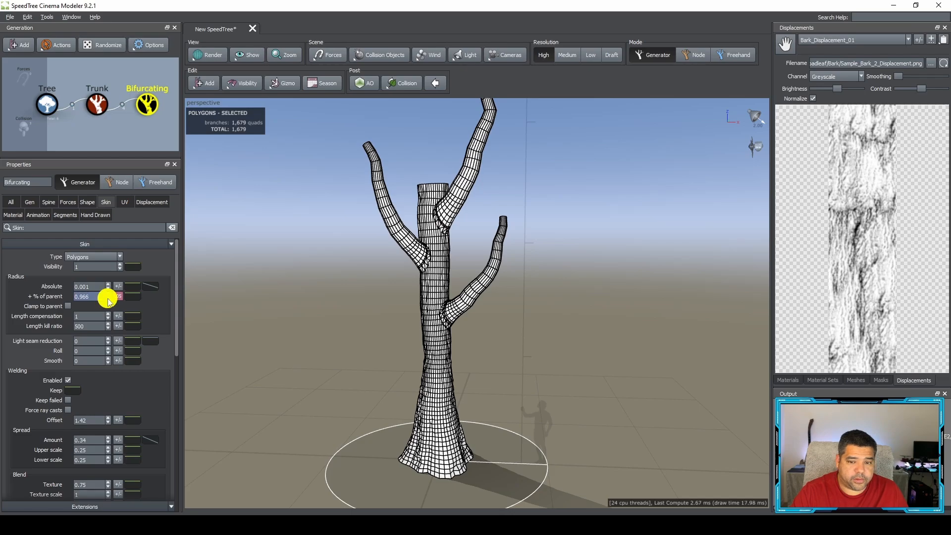
{"action": "left_click", "coordinate": [83, 297]}
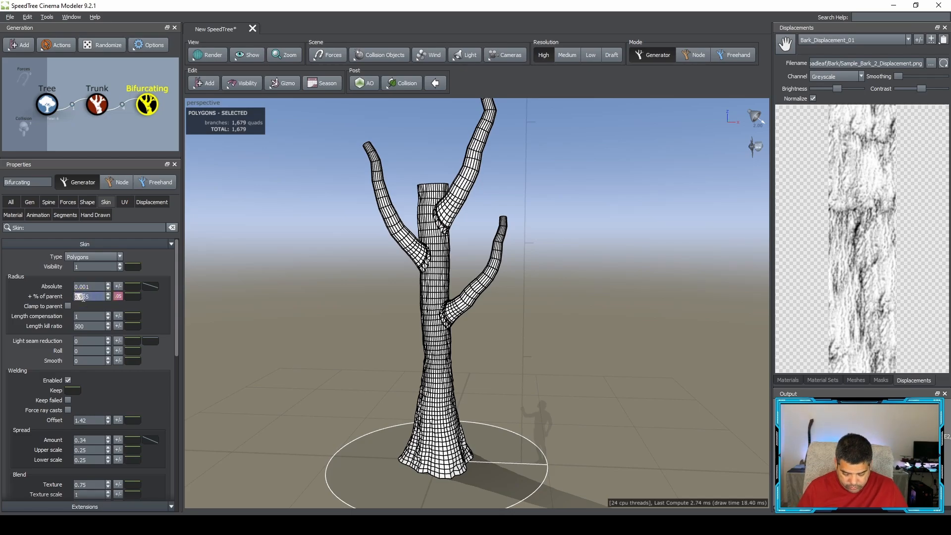
{"action": "type", "text": ".65"}
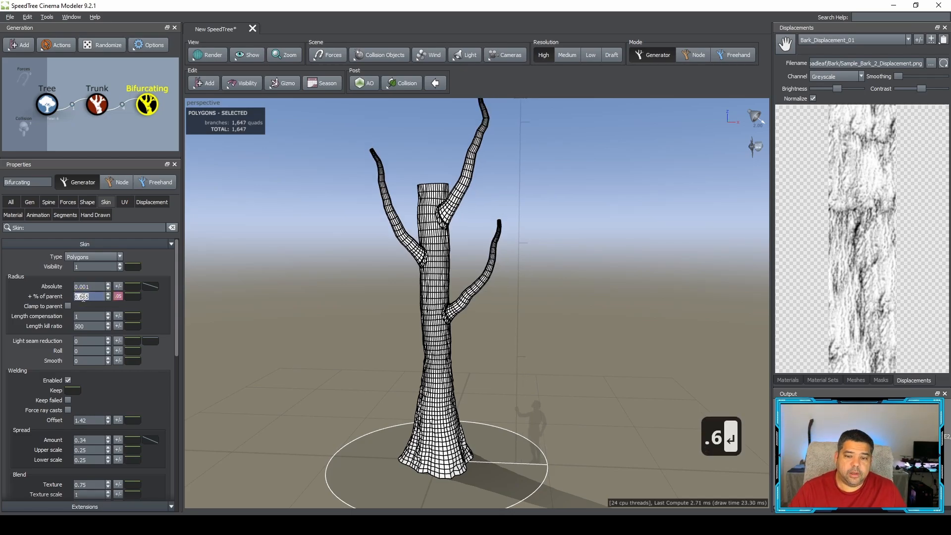
{"action": "key", "text": "Return"}
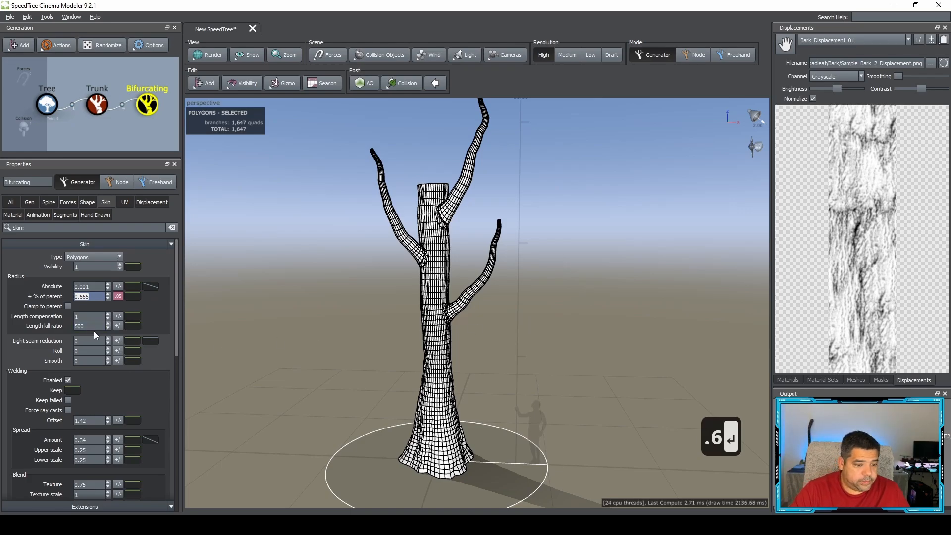
{"action": "scroll", "coordinate": [94, 331], "scroll_direction": "down", "scroll_amount": 5}
{"action": "scroll", "coordinate": [93, 331], "scroll_direction": "up", "scroll_amount": 5}
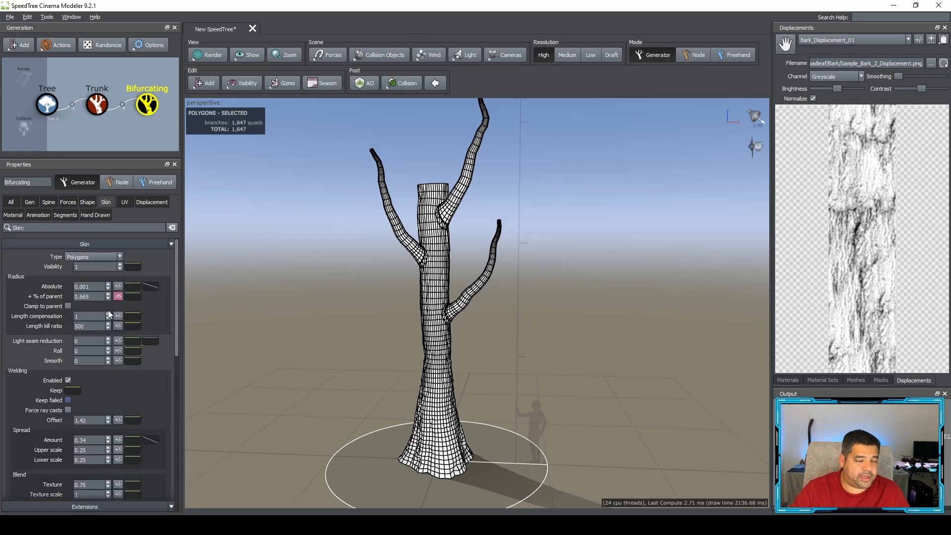
Check the bifurcating branches' displacement settings and display the whole tree with its bark material.
{"action": "left_click", "coordinate": [156, 202]}
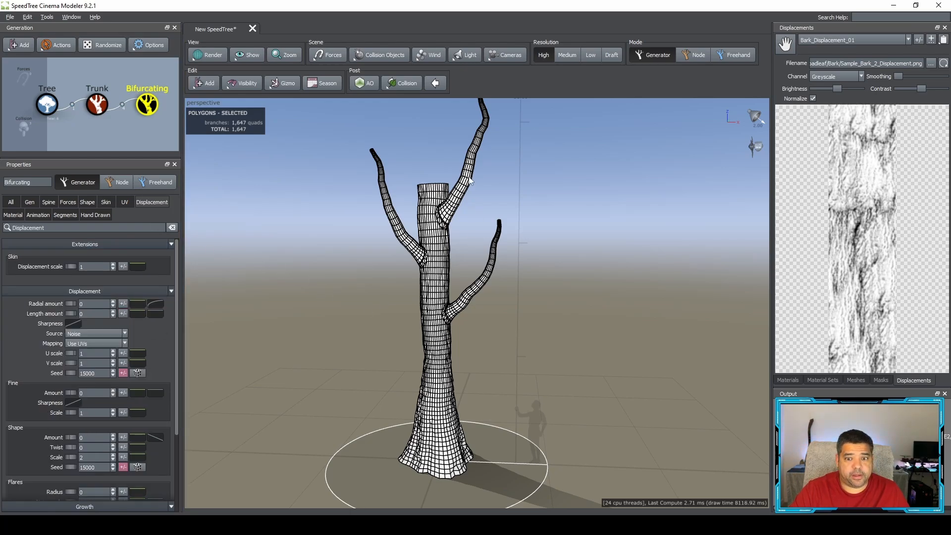
{"action": "left_click", "coordinate": [215, 58]}
{"action": "left_click", "coordinate": [230, 69]}
{"action": "left_click", "coordinate": [328, 287]}
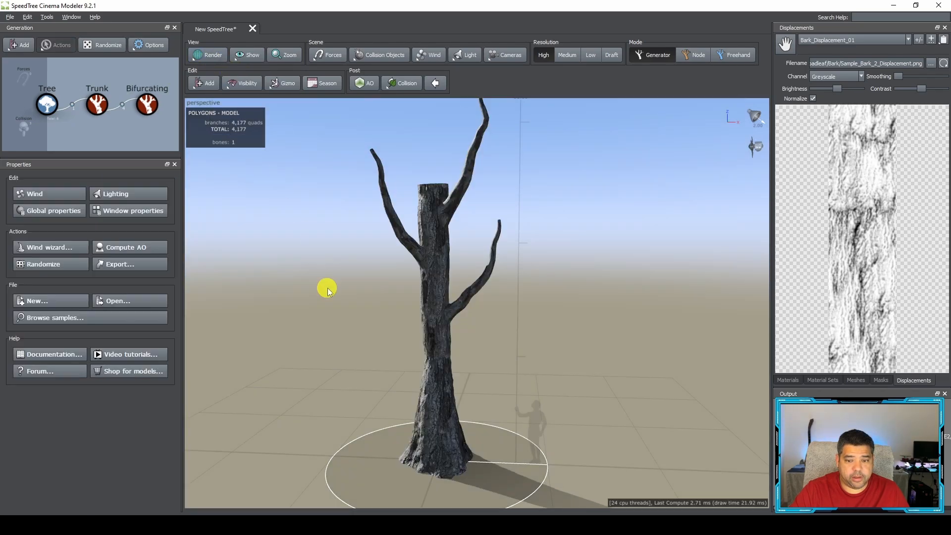
Compare the trunk's segment settings with those of the bifurcating branches.
{"action": "left_click", "coordinate": [451, 268]}
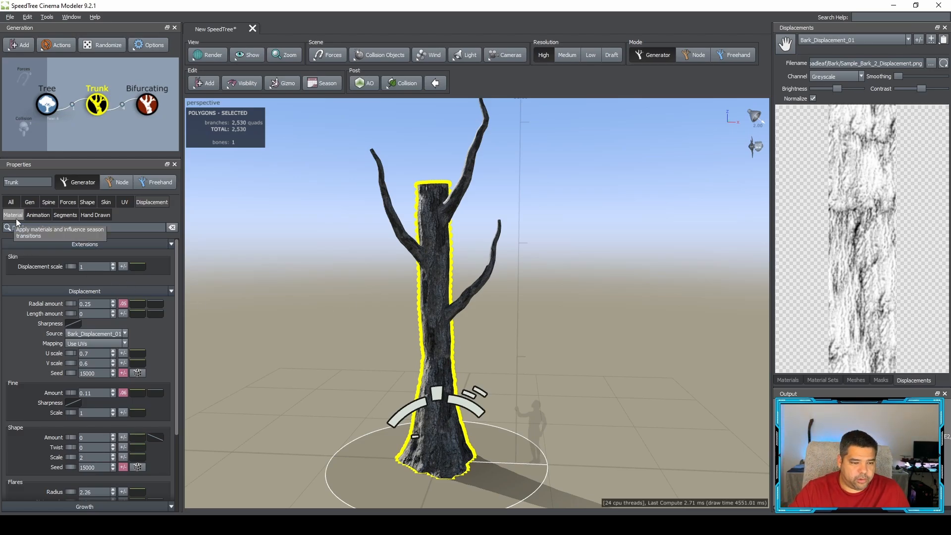
{"action": "left_click", "coordinate": [66, 215]}
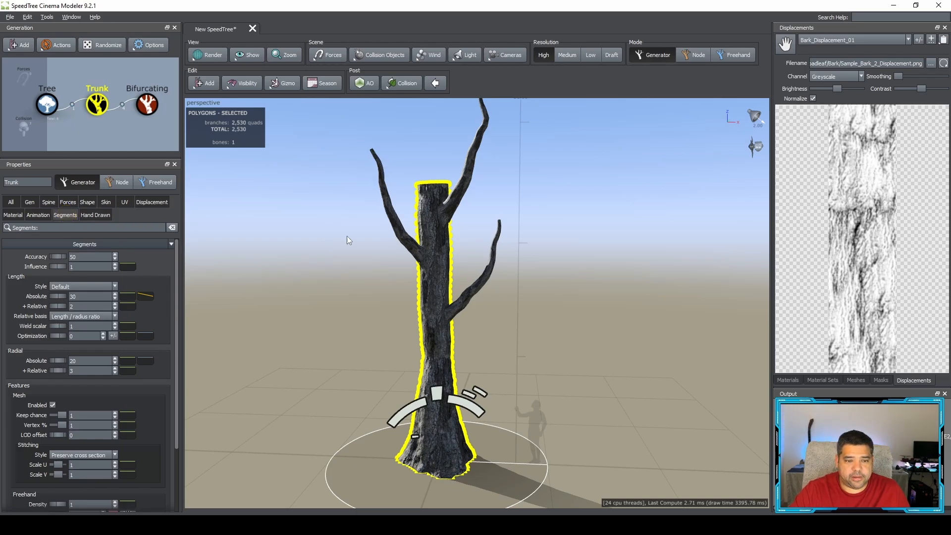
{"action": "left_click", "coordinate": [397, 225]}
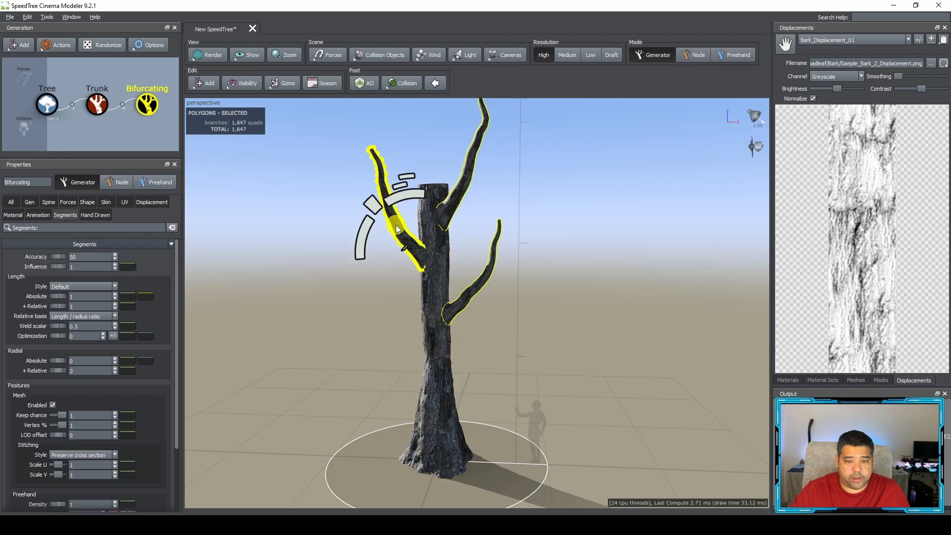
Show the tree's mesh wireframe again and set the bifurcating branches' absolute segment length value to 30.
{"action": "left_click", "coordinate": [210, 53]}
{"action": "left_click", "coordinate": [230, 74]}
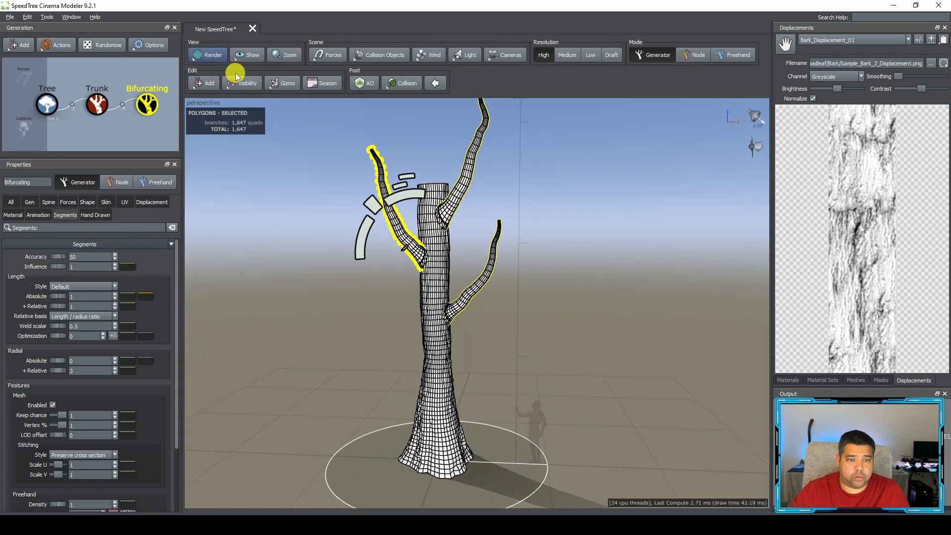
{"action": "scroll", "coordinate": [388, 207], "scroll_direction": "up", "scroll_amount": 4}
{"action": "scroll", "coordinate": [387, 207], "scroll_direction": "down", "scroll_amount": 6}
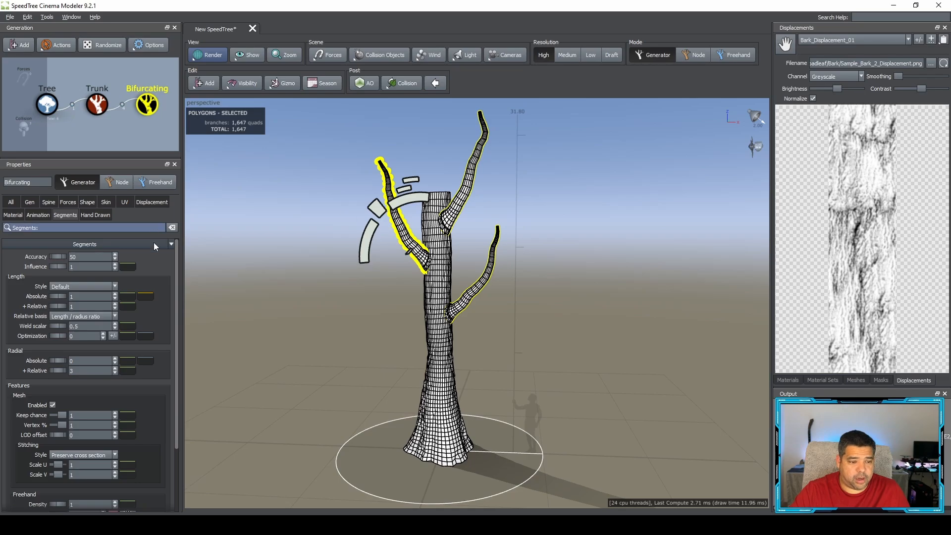
{"action": "double_click", "coordinate": [98, 295]}
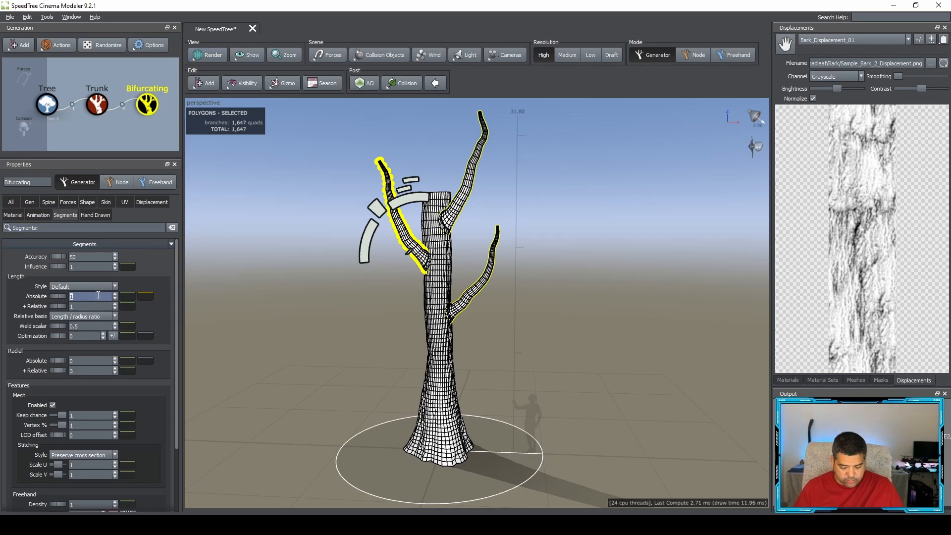
{"action": "type", "text": "30"}
{"action": "key", "text": "Return"}
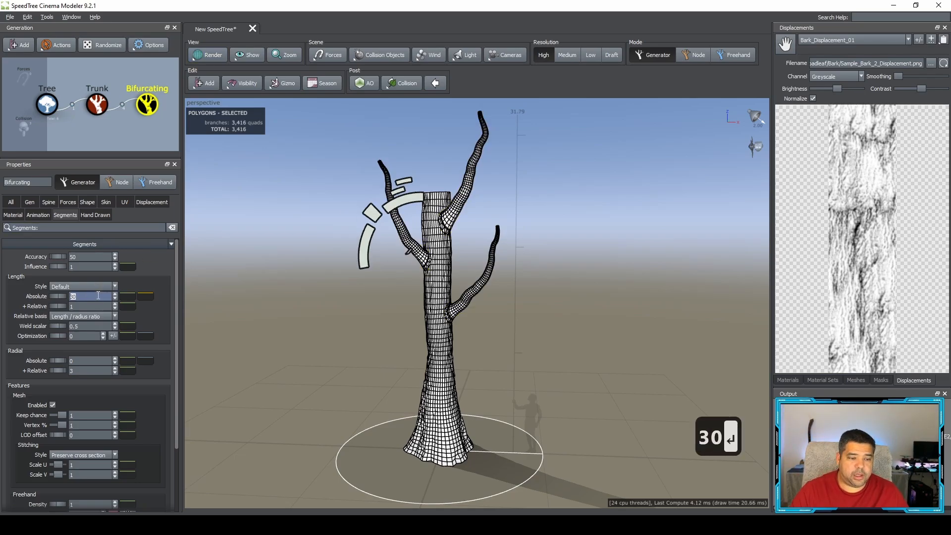
Set the bifurcating branches' absolute radial segments to 20.
{"action": "double_click", "coordinate": [88, 362]}
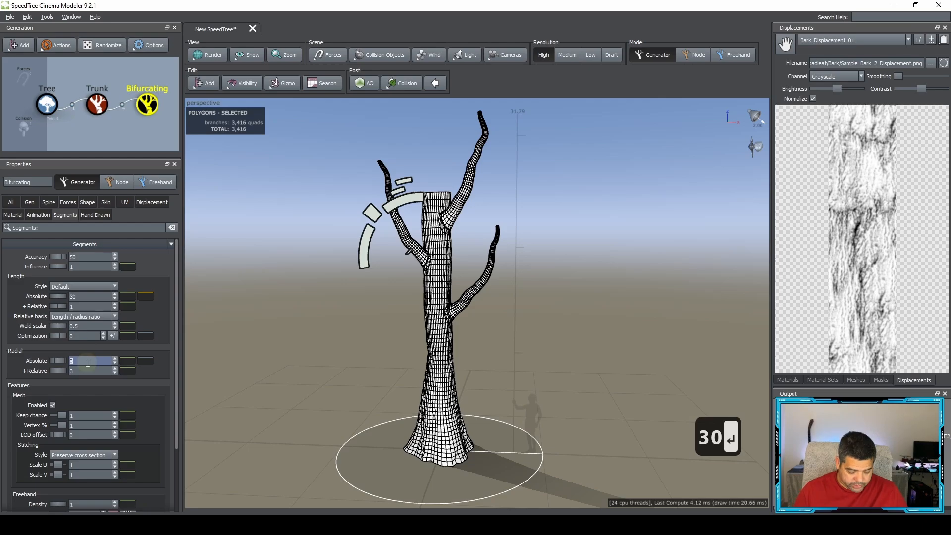
{"action": "type", "text": "20"}
{"action": "key", "text": "Return"}
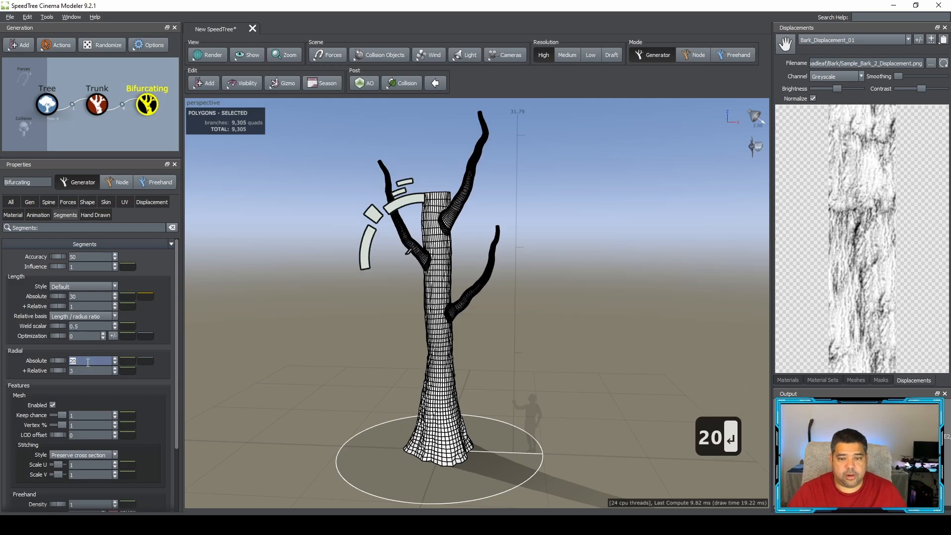
{"action": "left_click", "coordinate": [278, 267]}
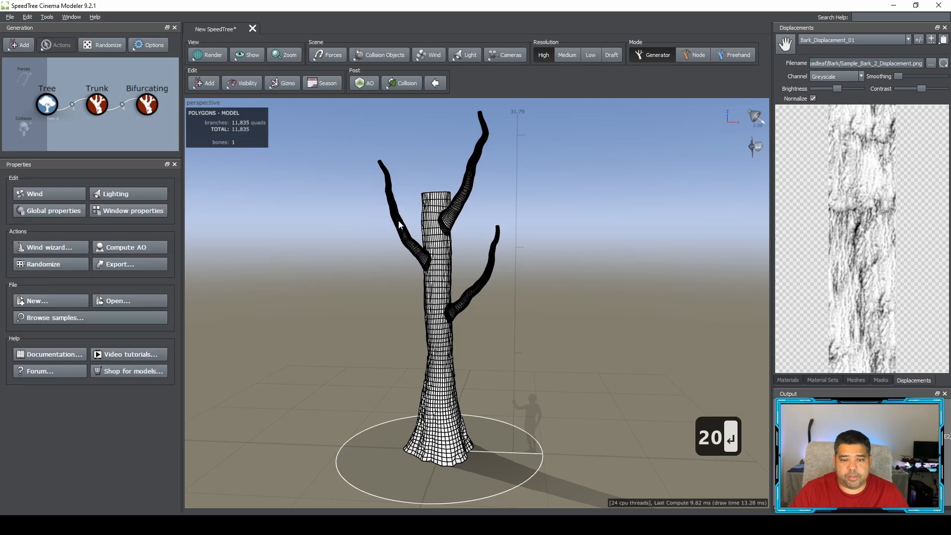
{"action": "left_click", "coordinate": [400, 224]}
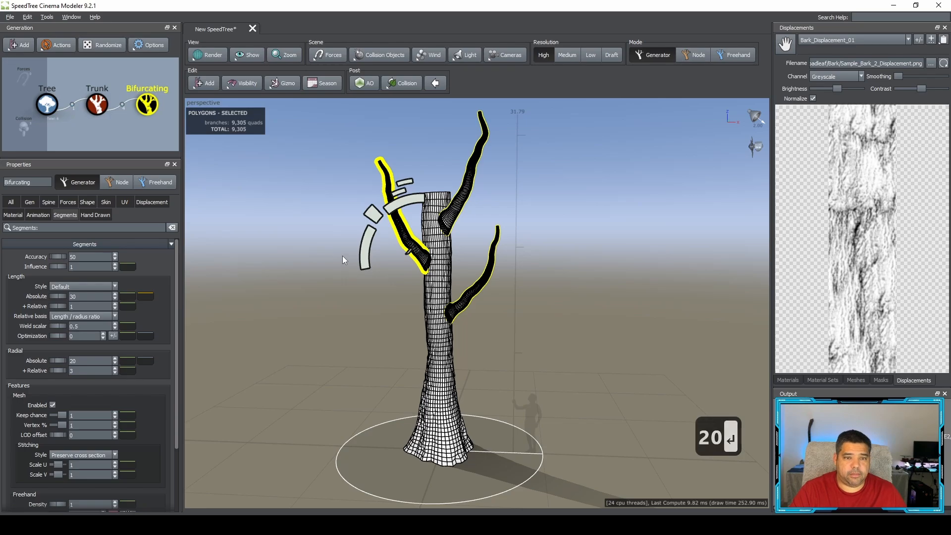
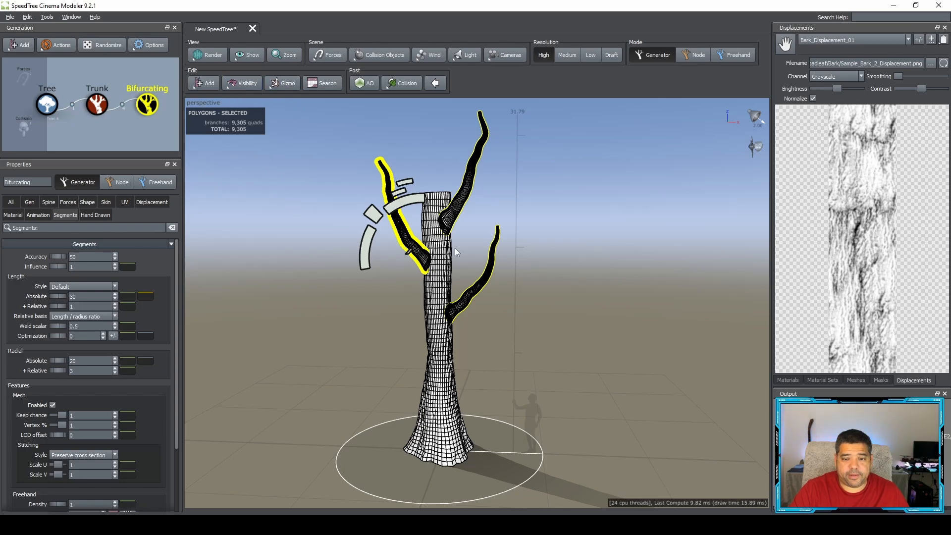
{"action": "left_click", "coordinate": [257, 212]}
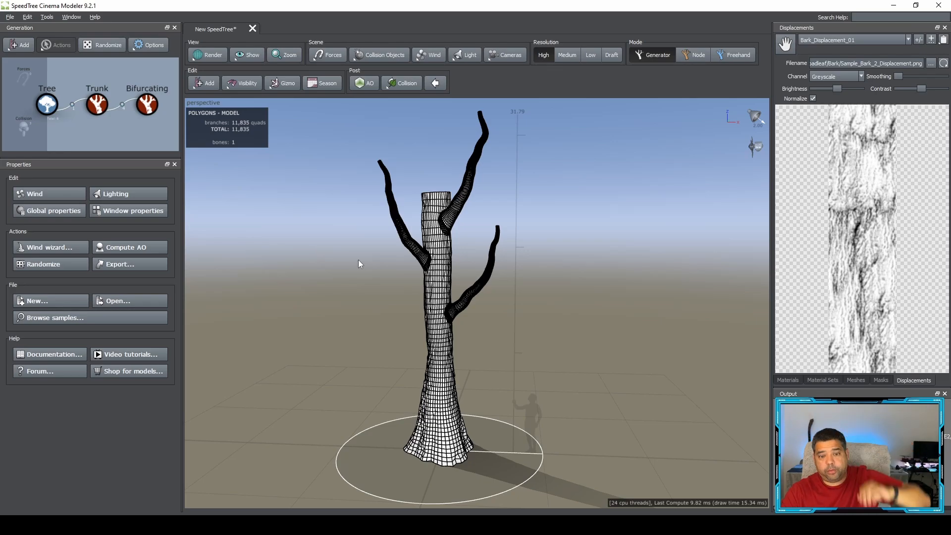
Switch the viewport layout to Four.
{"action": "left_click", "coordinate": [333, 248]}
{"action": "mouse_move", "coordinate": [316, 267]}
{"action": "middle_mouse_down"}
{"action": "mouse_move", "coordinate": [324, 268]}
{"action": "mouse_move", "coordinate": [296, 275]}
{"action": "mouse_move", "coordinate": [308, 277]}
{"action": "mouse_move", "coordinate": [307, 267]}
{"action": "middle_mouse_up"}
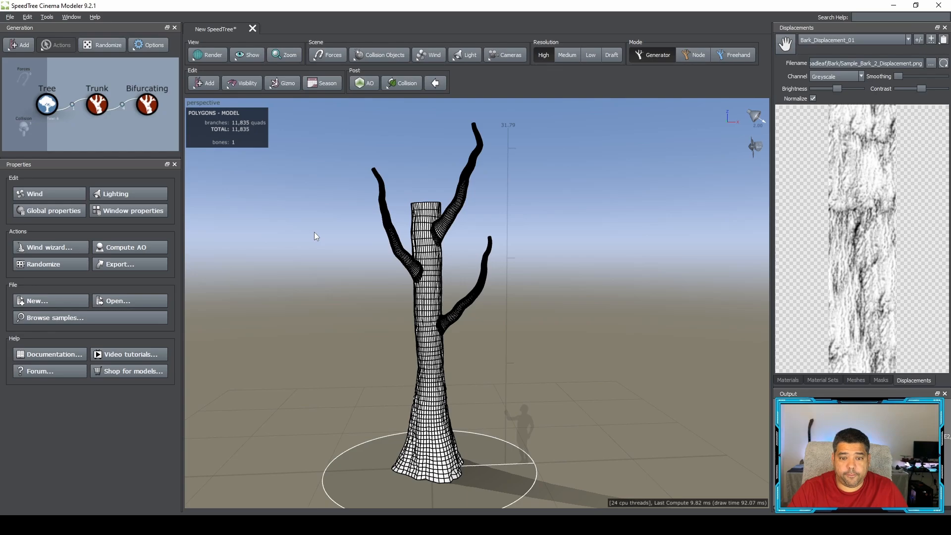
{"action": "middle_click_drag", "start_coordinate": [326, 244], "coordinate": [331, 241]}
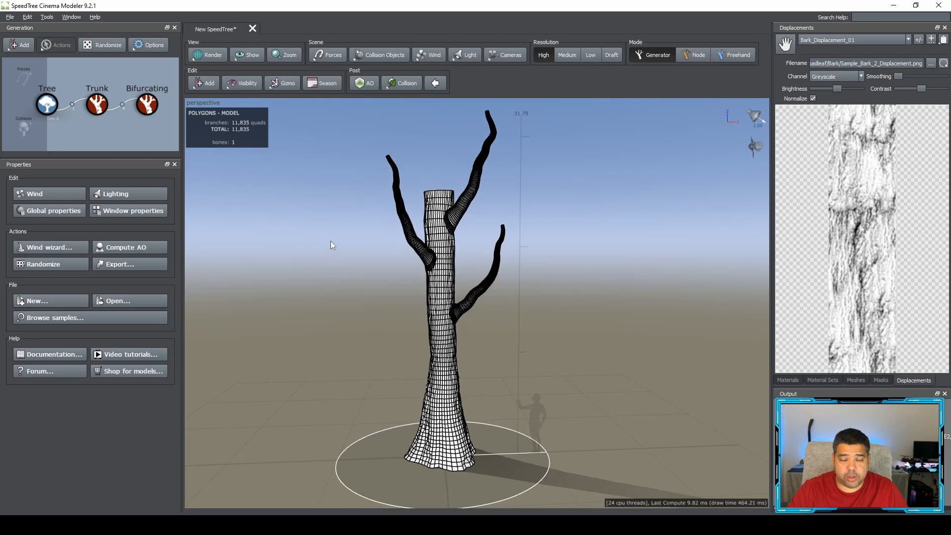
{"action": "right_click", "coordinate": [322, 232]}
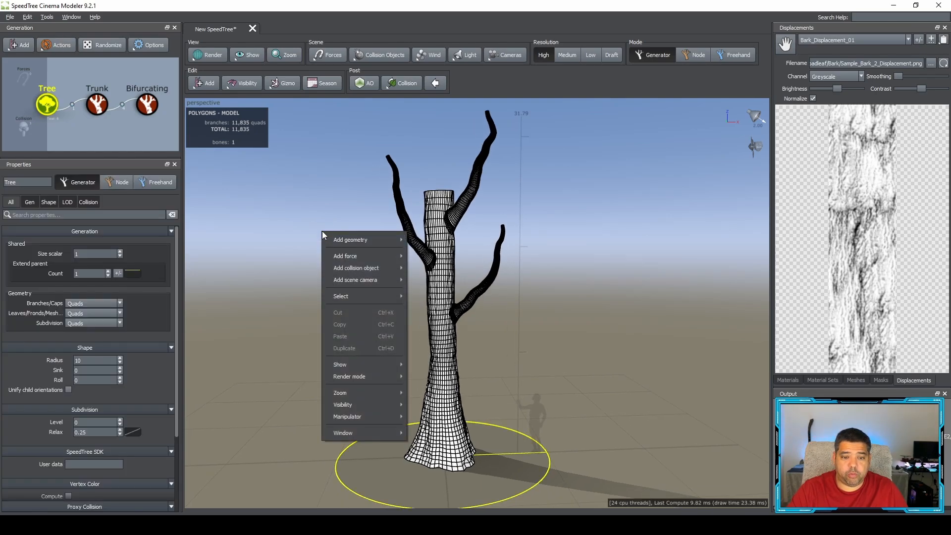
{"action": "mouse_move", "coordinate": [376, 402]}
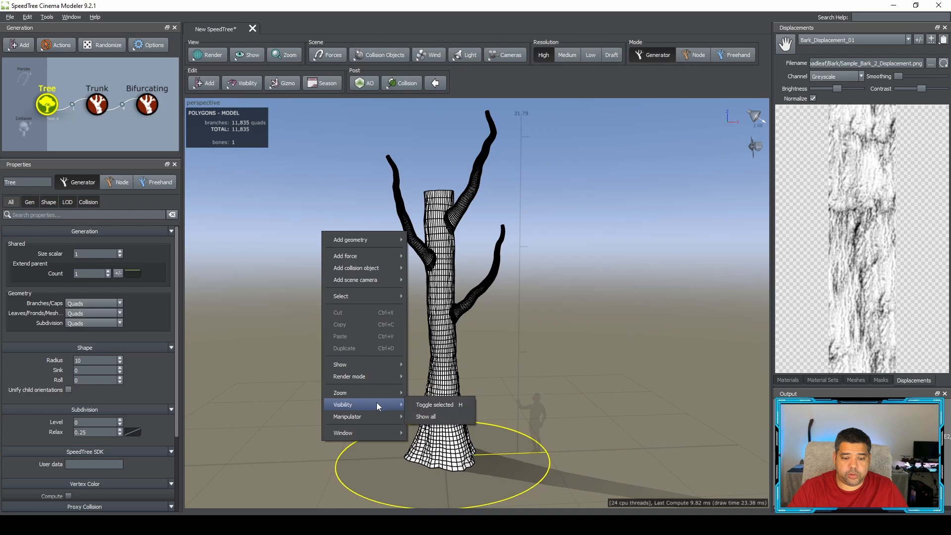
{"action": "mouse_move", "coordinate": [383, 365]}
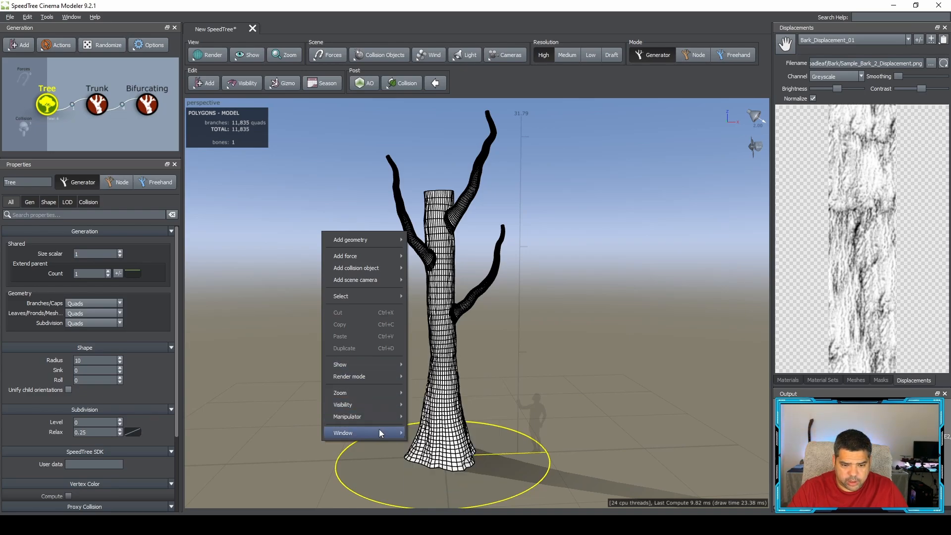
{"action": "mouse_move", "coordinate": [379, 431]}
{"action": "mouse_move", "coordinate": [425, 433]}
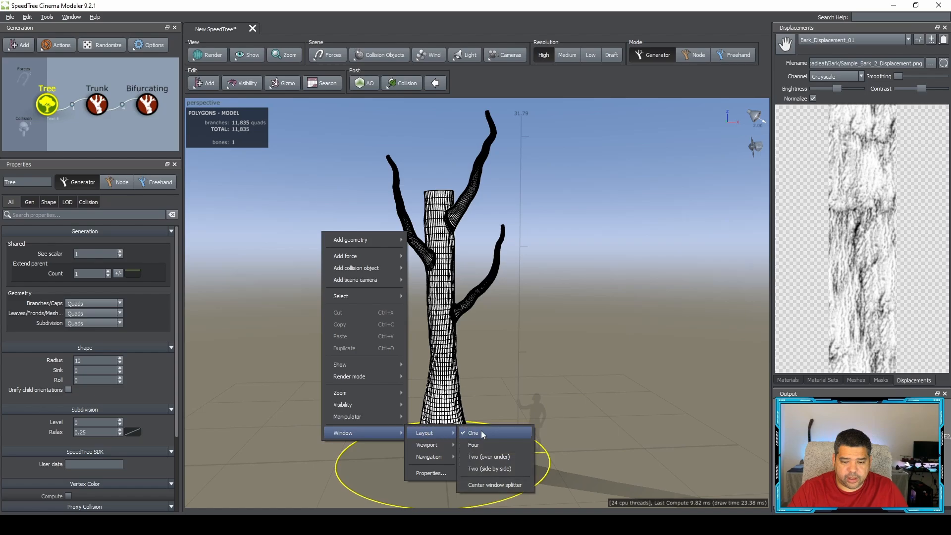
{"action": "left_click", "coordinate": [487, 444]}
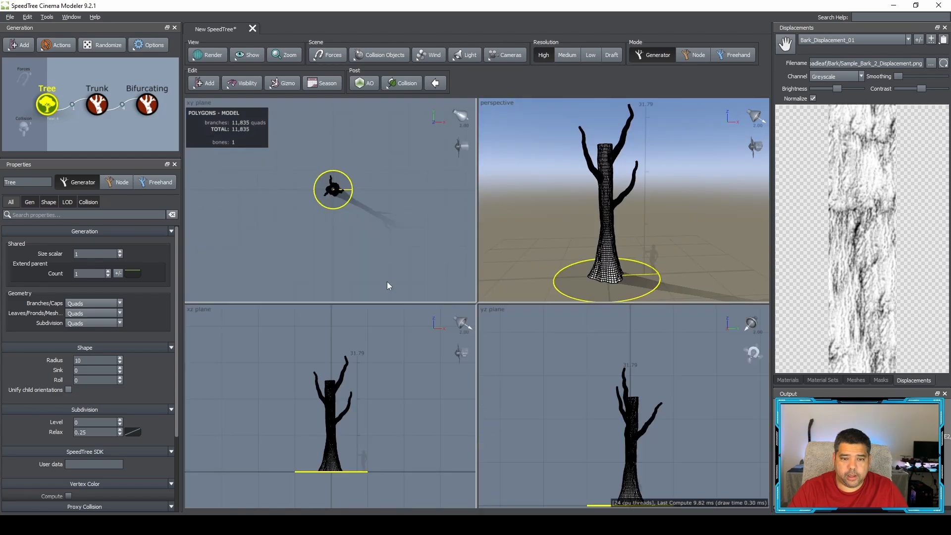
Examine the tree in the orthographic views, enlarging and restoring the yz plane and xz plane views in turn.
{"action": "scroll", "coordinate": [323, 186], "scroll_direction": "up", "scroll_amount": 5}
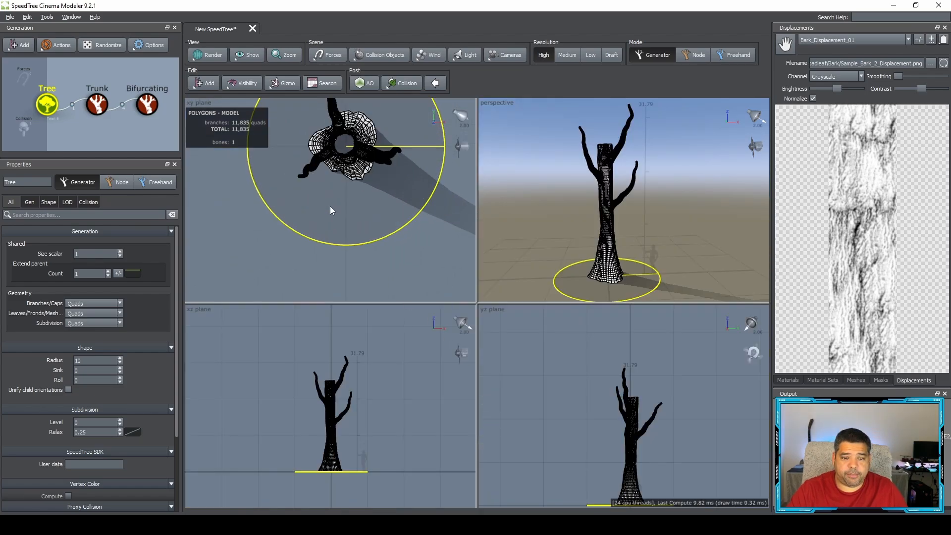
{"action": "scroll", "coordinate": [330, 206], "scroll_direction": "down", "scroll_amount": 2}
{"action": "middle_click_drag", "start_coordinate": [621, 431], "coordinate": [595, 382]}
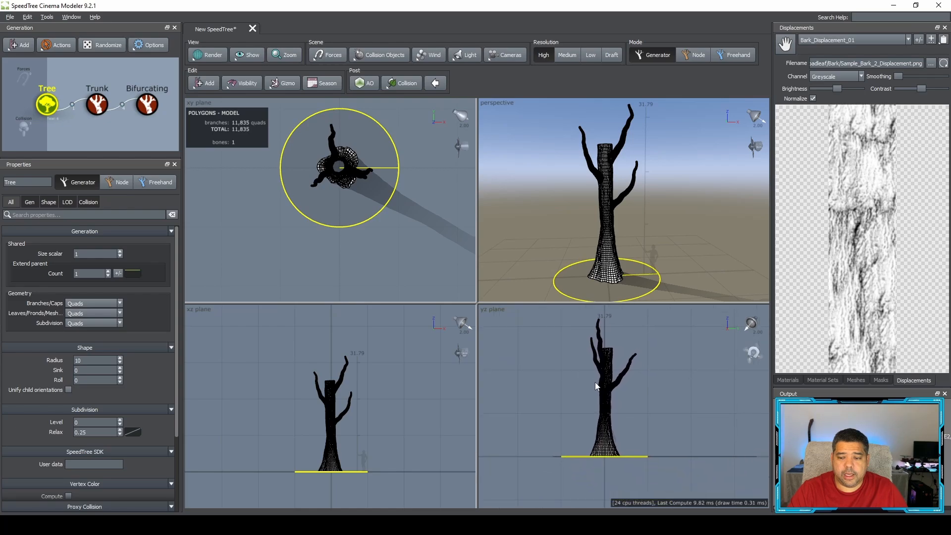
{"action": "key", "text": "space"}
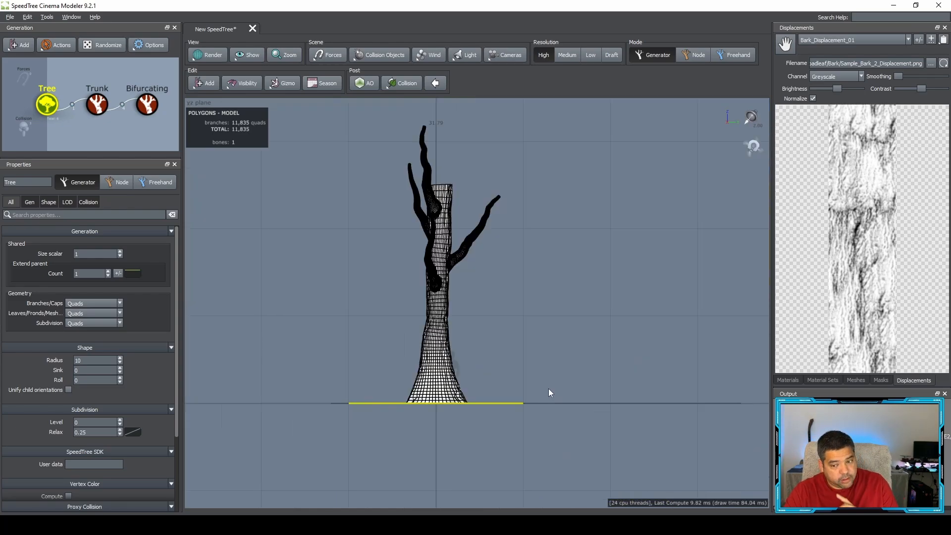
{"action": "key", "text": "space"}
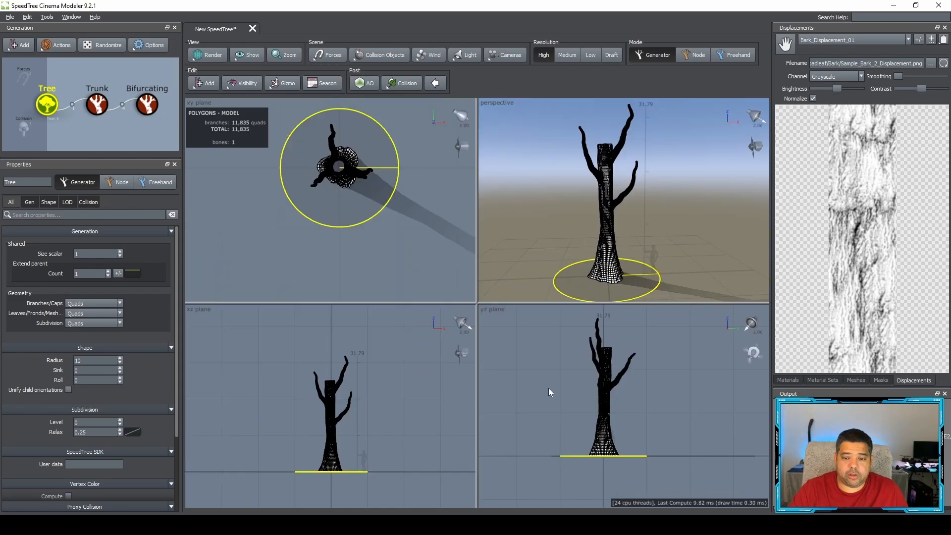
{"action": "key", "text": "space"}
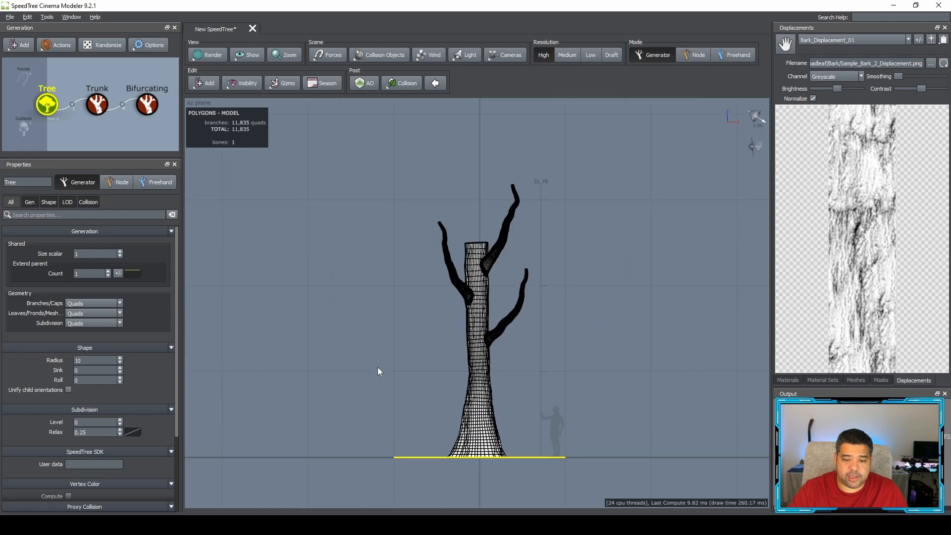
{"action": "key", "text": "space"}
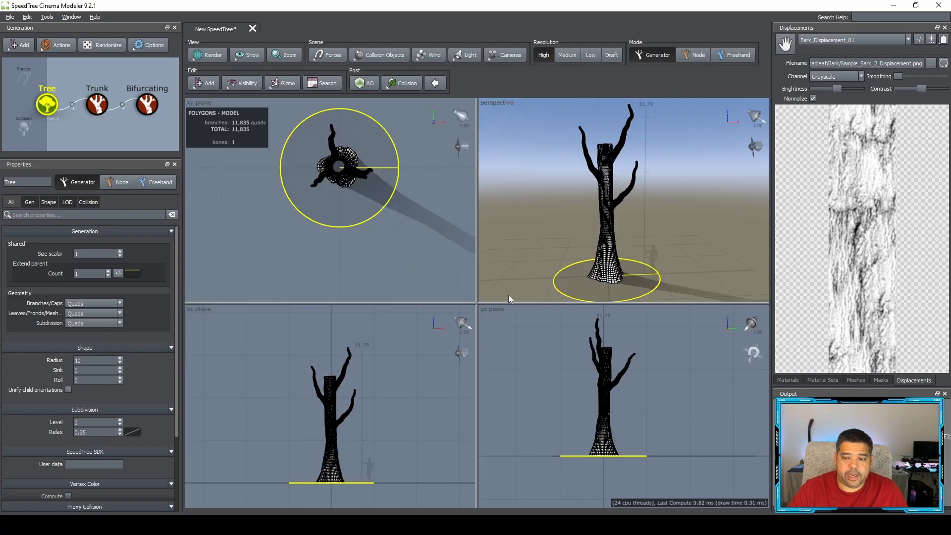
Examine the tree from above in the xy plane view and its trunk and branch mesh in the xz plane view.
{"action": "key", "text": "space"}
{"action": "scroll", "coordinate": [396, 238], "scroll_direction": "up", "scroll_amount": 3}
{"action": "key", "text": "space"}
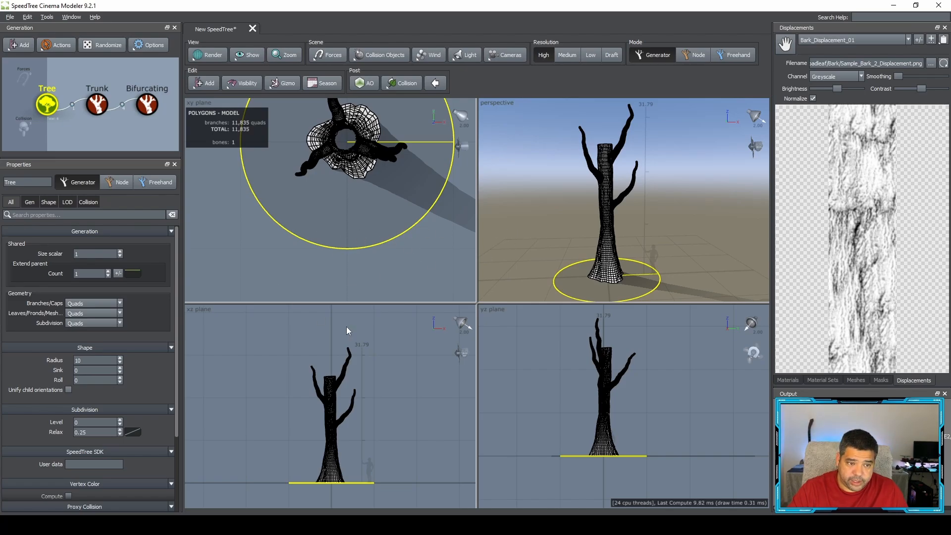
{"action": "scroll", "coordinate": [341, 384], "scroll_direction": "down", "scroll_amount": 2}
{"action": "scroll", "coordinate": [342, 384], "scroll_direction": "up", "scroll_amount": 6}
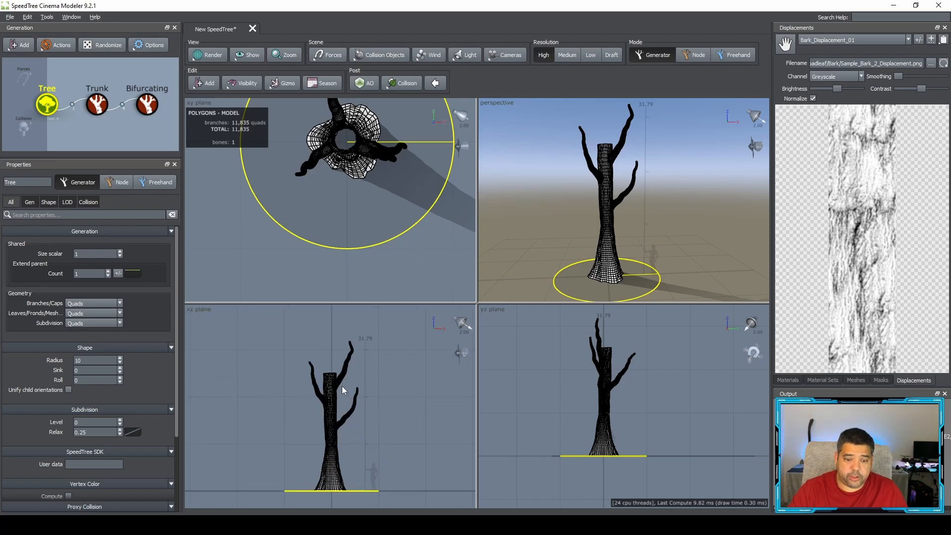
{"action": "scroll", "coordinate": [353, 331], "scroll_direction": "down", "scroll_amount": 5}
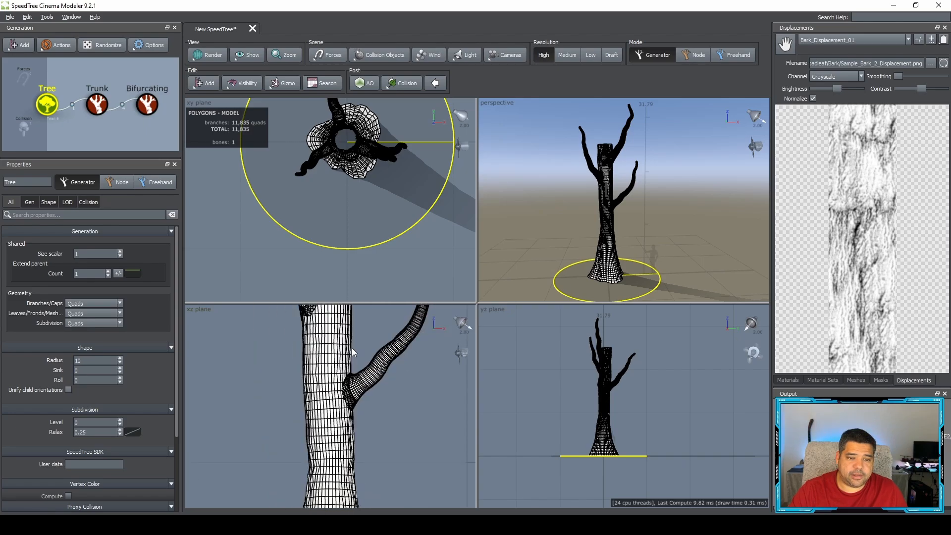
{"action": "scroll", "coordinate": [359, 345], "scroll_direction": "down", "scroll_amount": 4}
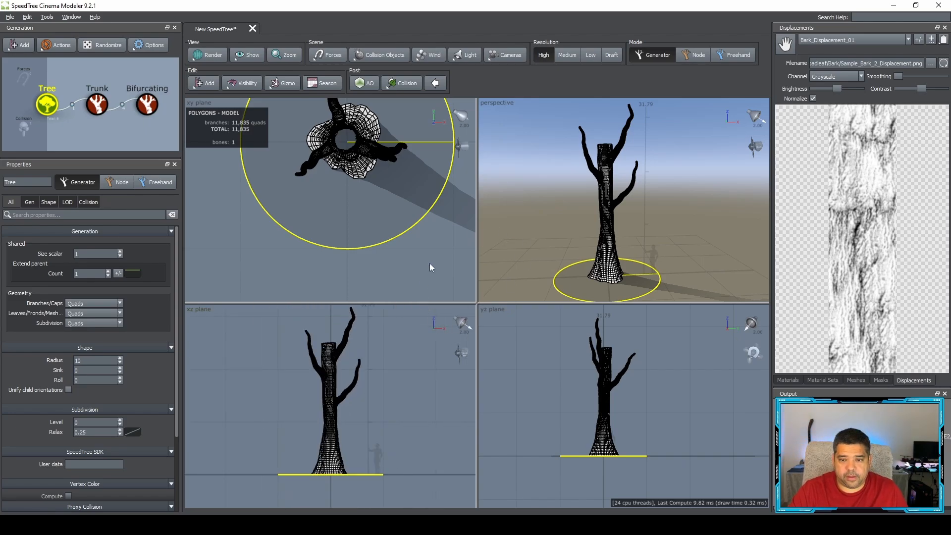
Maximize the perspective view, deselect everything and reframe the whole tree in it.
{"action": "left_click", "coordinate": [526, 228]}
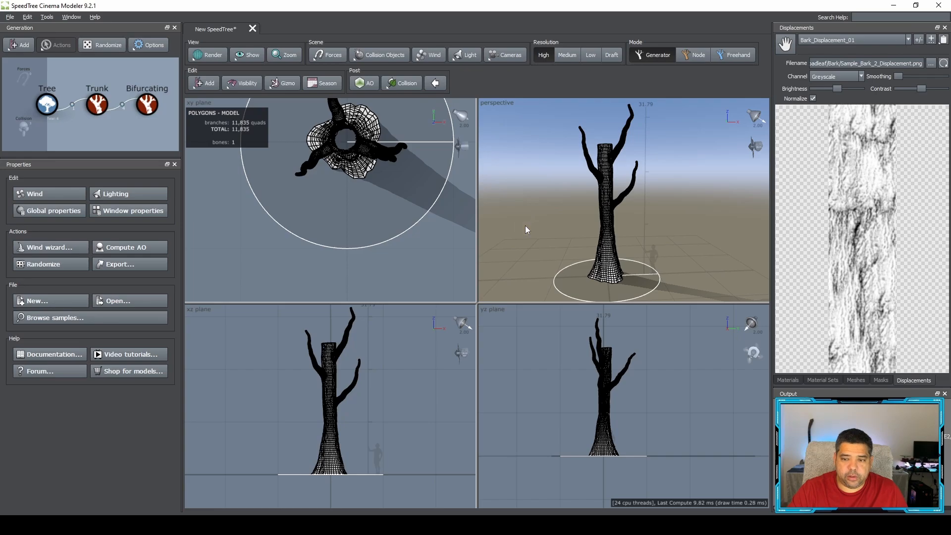
{"action": "key", "text": "space"}
{"action": "scroll", "coordinate": [453, 269], "scroll_direction": "up", "scroll_amount": 5}
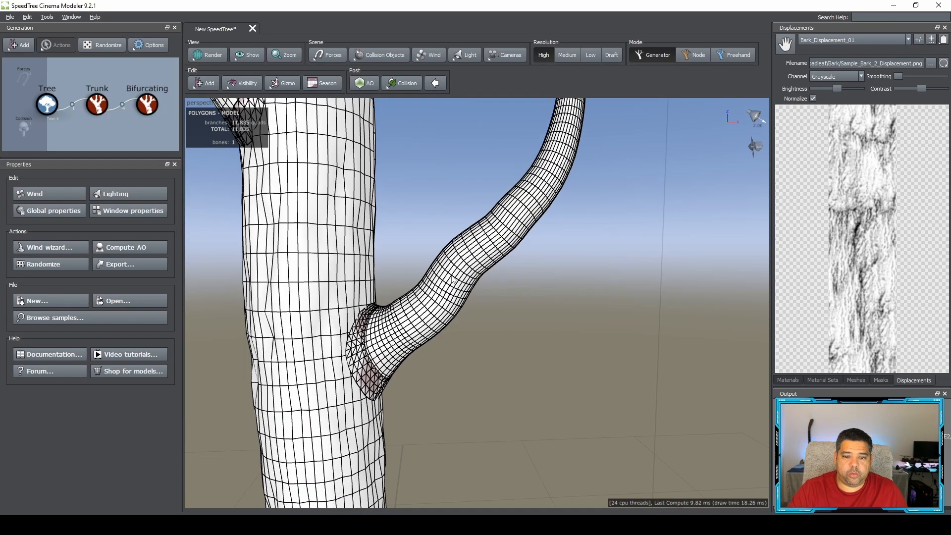
{"action": "scroll", "coordinate": [452, 273], "scroll_direction": "down", "scroll_amount": 10}
{"action": "mouse_move", "coordinate": [450, 278]}
{"action": "left_mouse_down"}
{"action": "mouse_move", "coordinate": [438, 281]}
{"action": "mouse_move", "coordinate": [543, 285]}
{"action": "mouse_move", "coordinate": [480, 342]}
{"action": "mouse_move", "coordinate": [400, 260]}
{"action": "mouse_move", "coordinate": [426, 243]}
{"action": "left_mouse_up"}
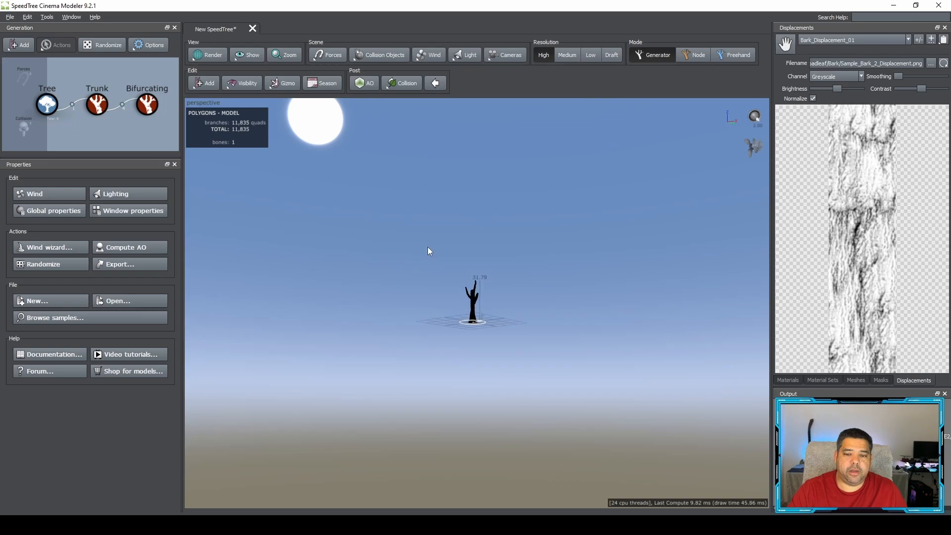
{"action": "scroll", "coordinate": [489, 294], "scroll_direction": "up", "scroll_amount": 3}
{"action": "scroll", "coordinate": [466, 356], "scroll_direction": "up", "scroll_amount": 3}
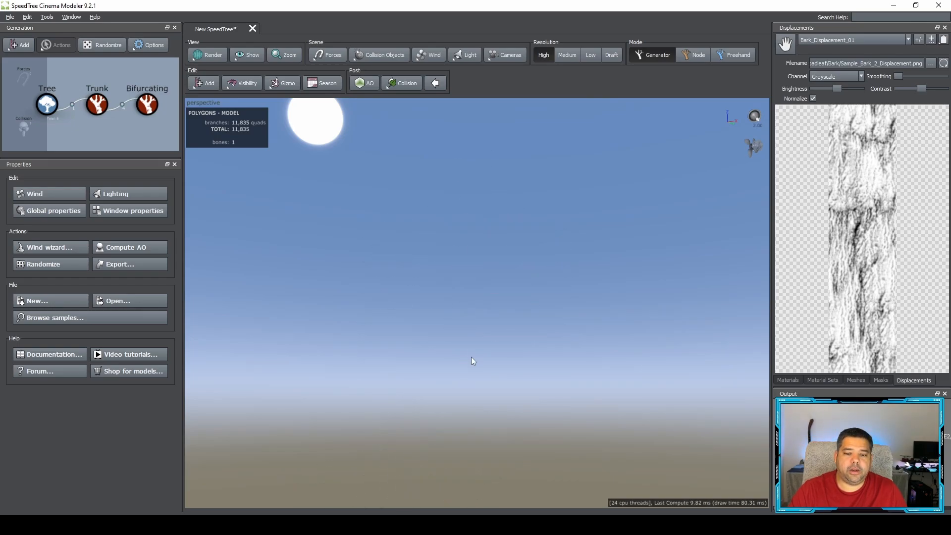
{"action": "double_click", "coordinate": [450, 299]}
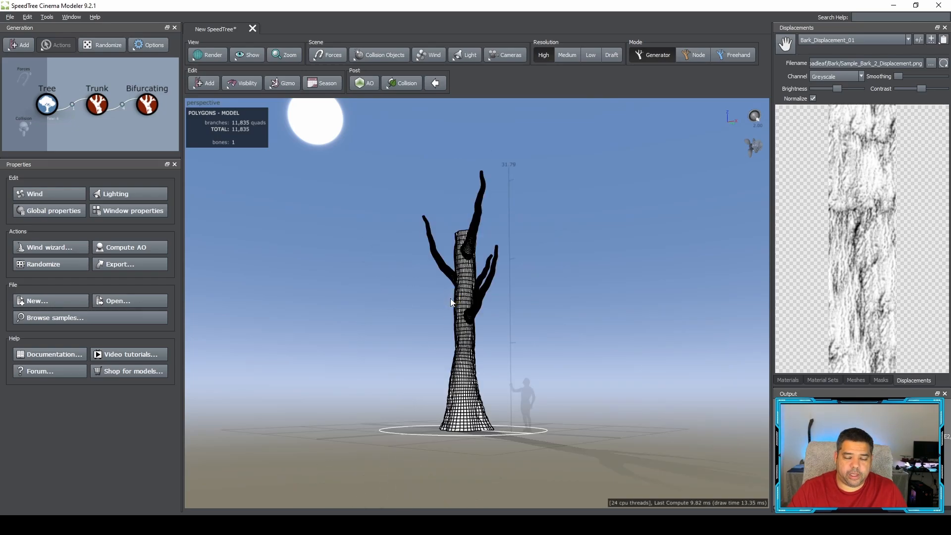
Examine the trunk and branch wireframe from several sides in the perspective view.
{"action": "mouse_move", "coordinate": [466, 290]}
{"action": "left_mouse_down"}
{"action": "mouse_move", "coordinate": [476, 272]}
{"action": "mouse_move", "coordinate": [508, 289]}
{"action": "left_mouse_up"}
{"action": "scroll", "coordinate": [478, 279], "scroll_direction": "down", "scroll_amount": 3}
{"action": "scroll", "coordinate": [478, 280], "scroll_direction": "up", "scroll_amount": 6}
{"action": "middle_click_drag", "start_coordinate": [508, 289], "coordinate": [551, 262]}
{"action": "left_click_drag", "start_coordinate": [519, 276], "coordinate": [721, 302]}
{"action": "scroll", "coordinate": [564, 302], "scroll_direction": "up", "scroll_amount": 5}
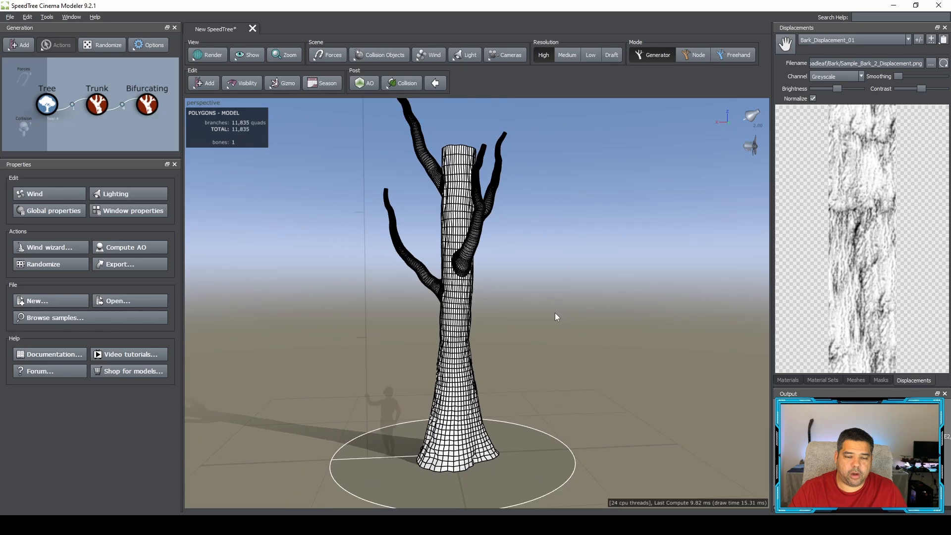
{"action": "scroll", "coordinate": [555, 313], "scroll_direction": "down", "scroll_amount": 3}
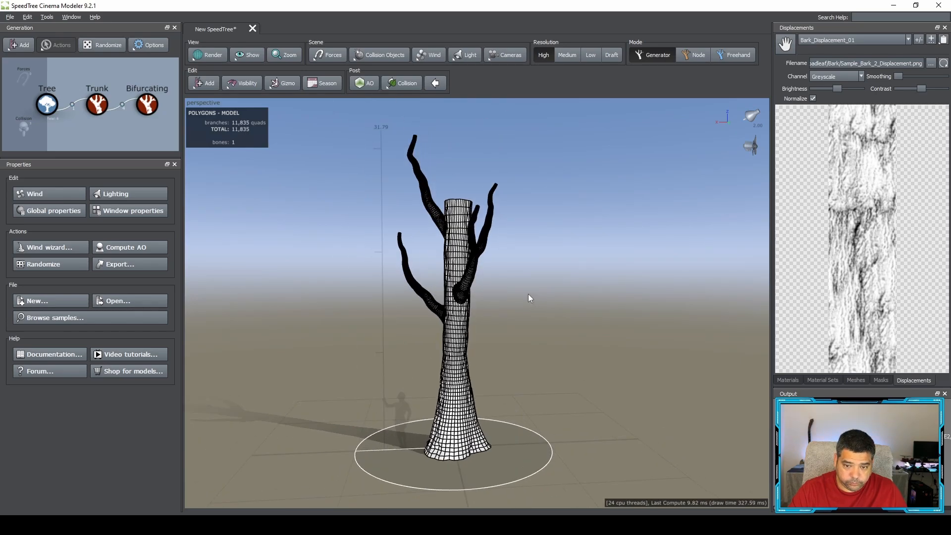
{"action": "scroll", "coordinate": [528, 293], "scroll_direction": "up", "scroll_amount": 2}
Add a second level of Bifurcating branches growing from the existing bifurcating branches.
{"action": "left_click", "coordinate": [343, 296]}
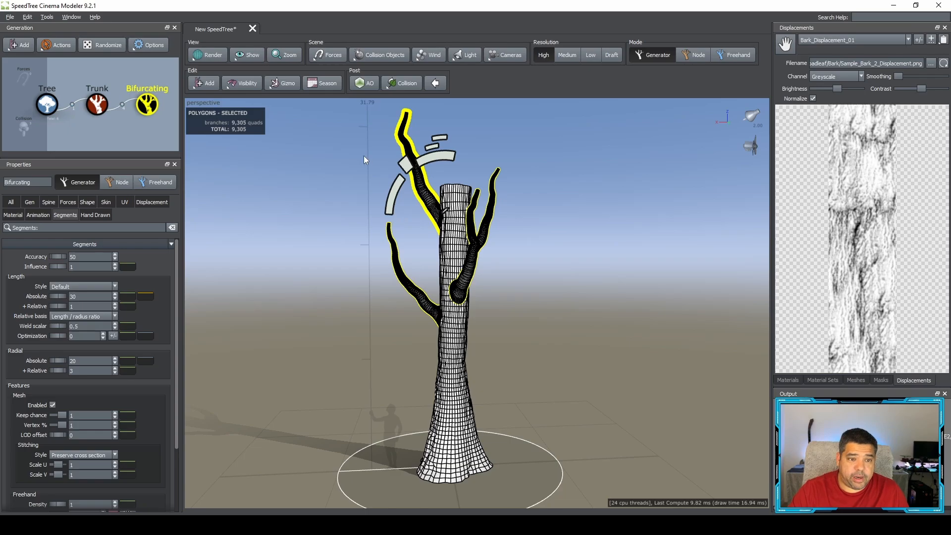
{"action": "left_click", "coordinate": [207, 82]}
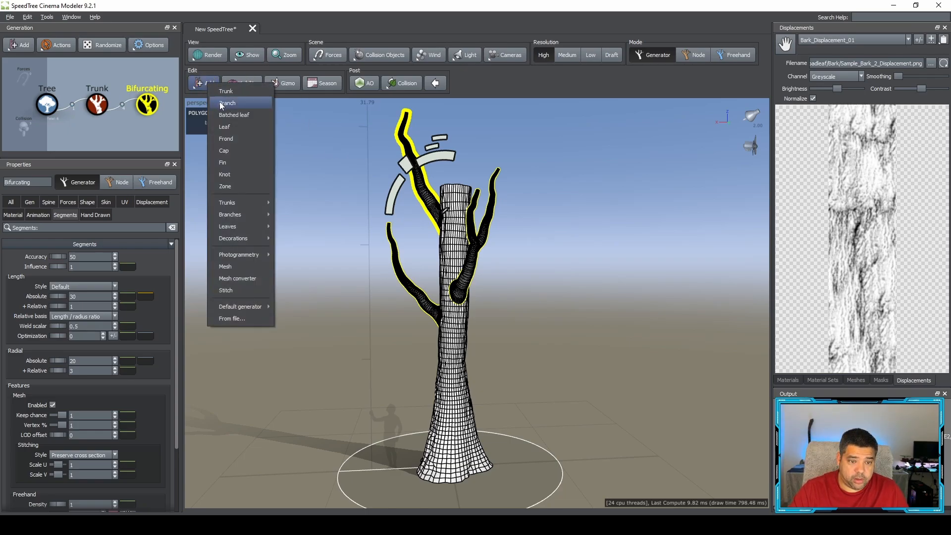
{"action": "mouse_move", "coordinate": [251, 216]}
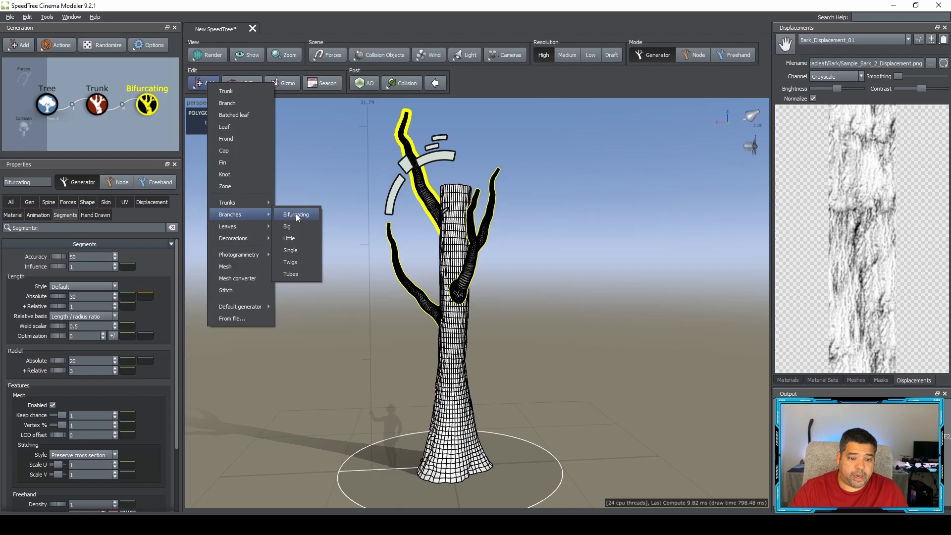
{"action": "left_click", "coordinate": [308, 215]}
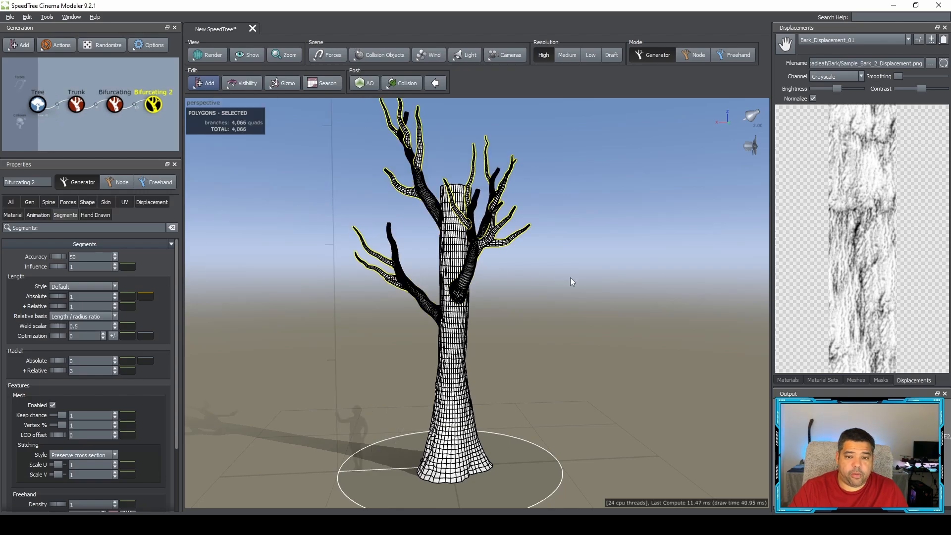
{"action": "mouse_move", "coordinate": [572, 281]}
{"action": "left_mouse_down"}
{"action": "mouse_move", "coordinate": [463, 292]}
{"action": "mouse_move", "coordinate": [587, 281]}
{"action": "mouse_move", "coordinate": [572, 285]}
{"action": "left_mouse_up"}
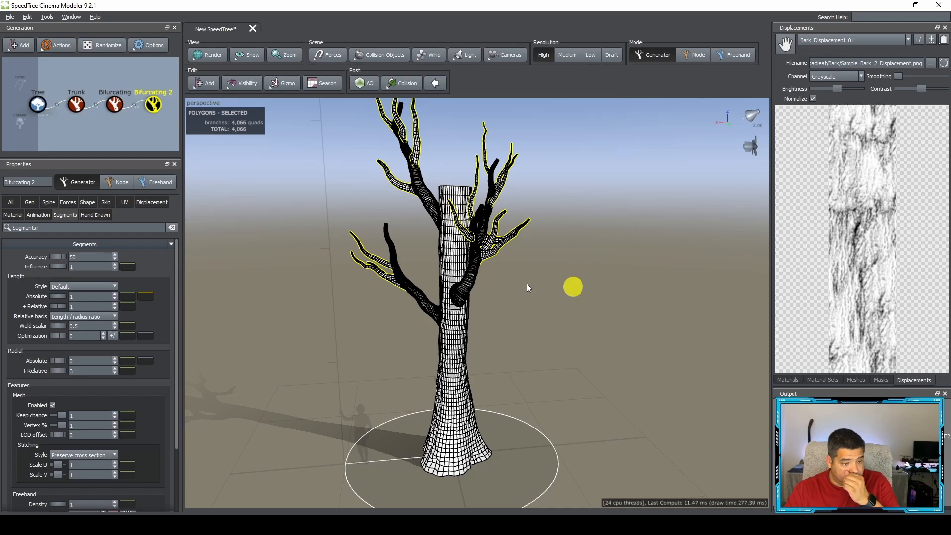
Set the bifurcation threshold of the second-level bifurcating branches to 0.2.
{"action": "mouse_move", "coordinate": [486, 292]}
{"action": "left_mouse_down"}
{"action": "mouse_move", "coordinate": [528, 297]}
{"action": "mouse_move", "coordinate": [475, 296]}
{"action": "mouse_move", "coordinate": [484, 294]}
{"action": "left_mouse_up"}
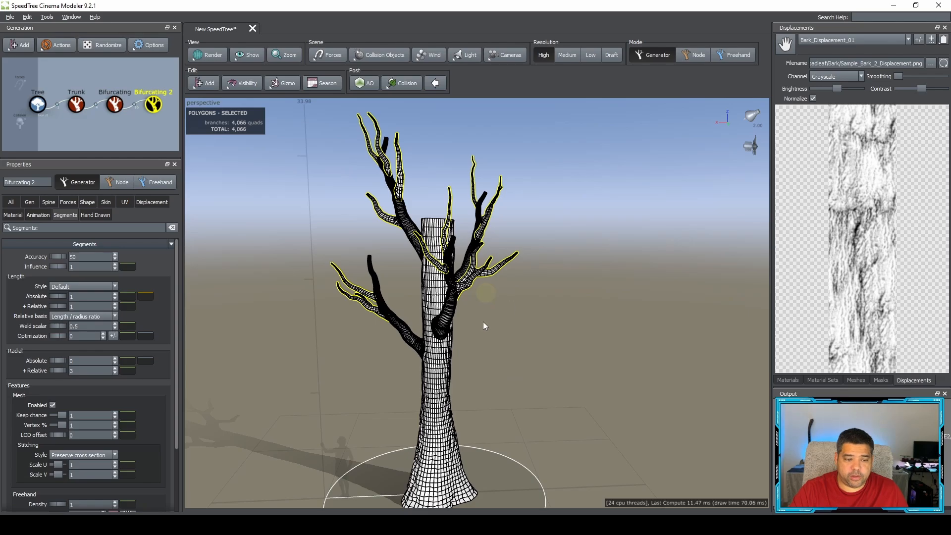
{"action": "left_click", "coordinate": [31, 204]}
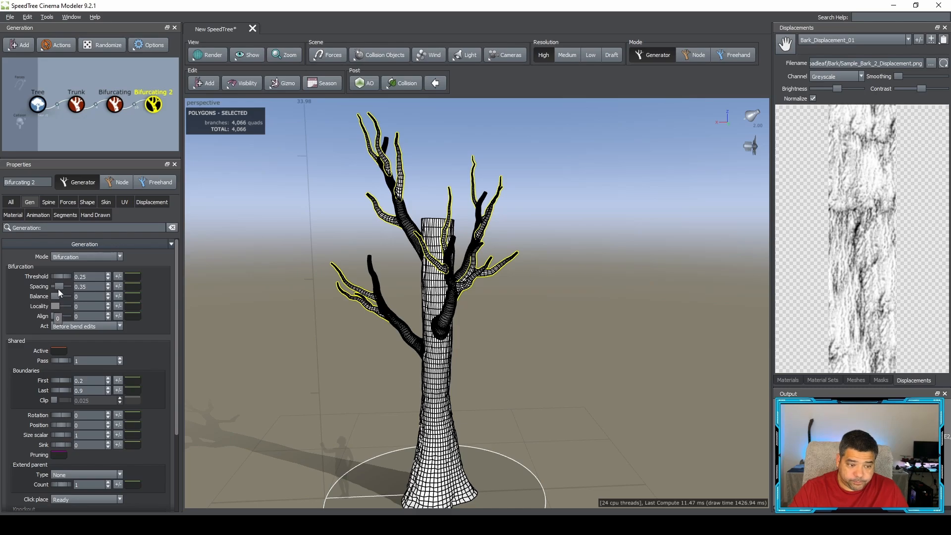
{"action": "left_click_drag", "start_coordinate": [59, 275], "coordinate": [15, 272]}
{"action": "left_click", "coordinate": [87, 297]}
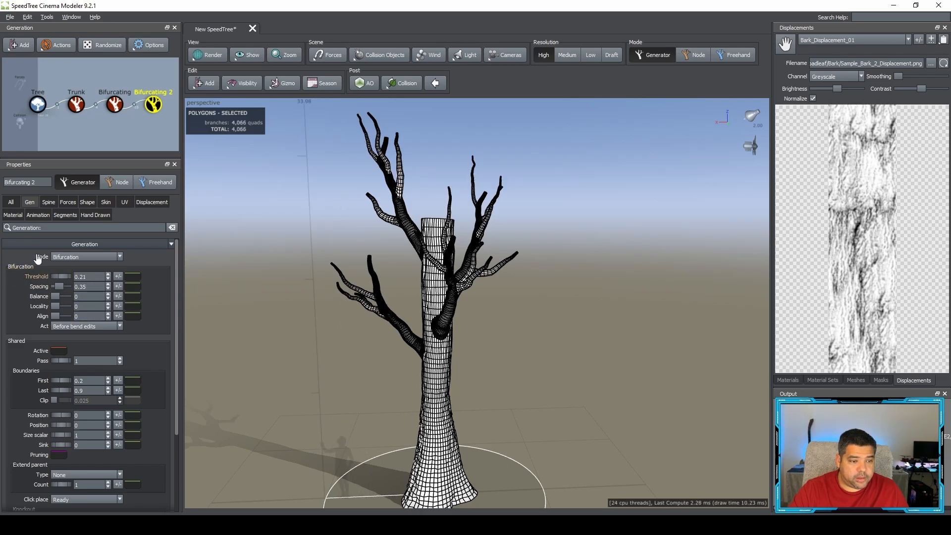
{"action": "left_click", "coordinate": [347, 281]}
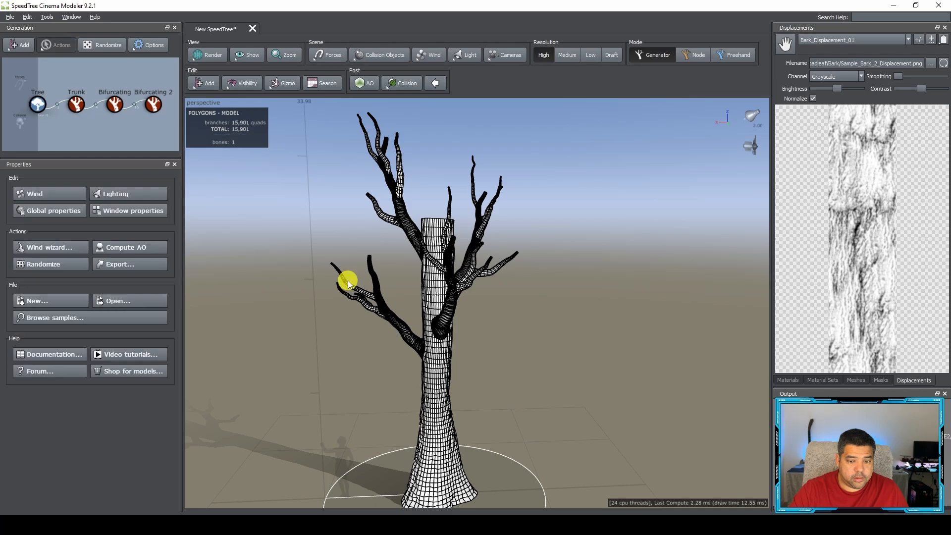
{"action": "left_click", "coordinate": [153, 104]}
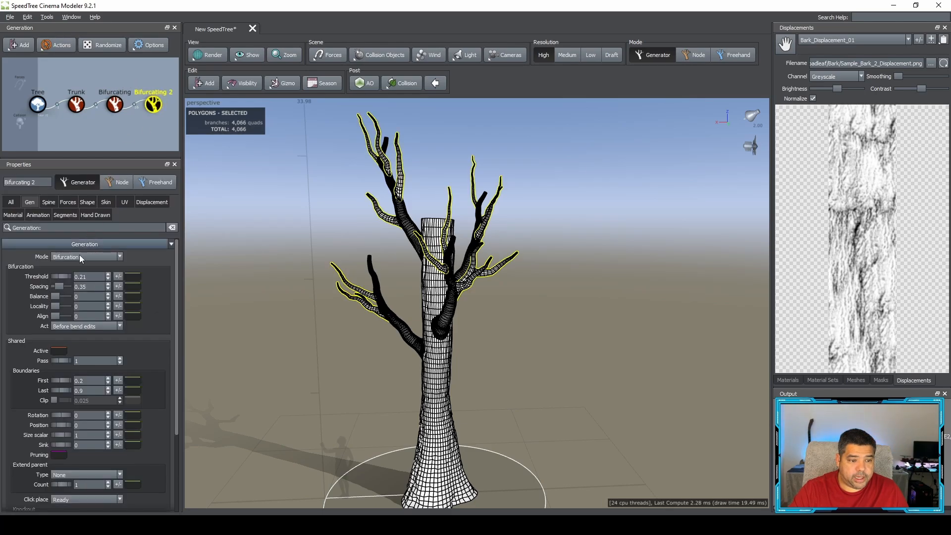
{"action": "left_click", "coordinate": [61, 277]}
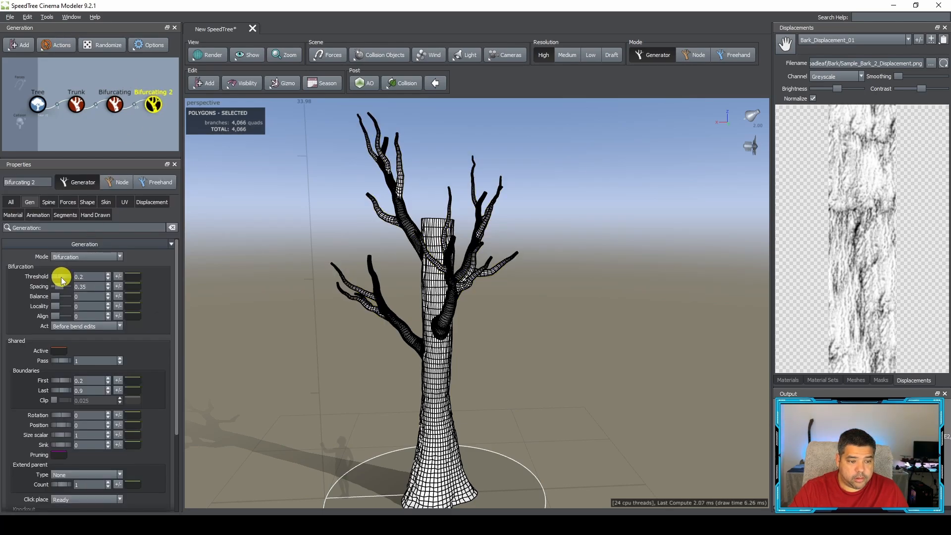
{"action": "scroll", "coordinate": [61, 376], "scroll_direction": "down", "scroll_amount": 1}
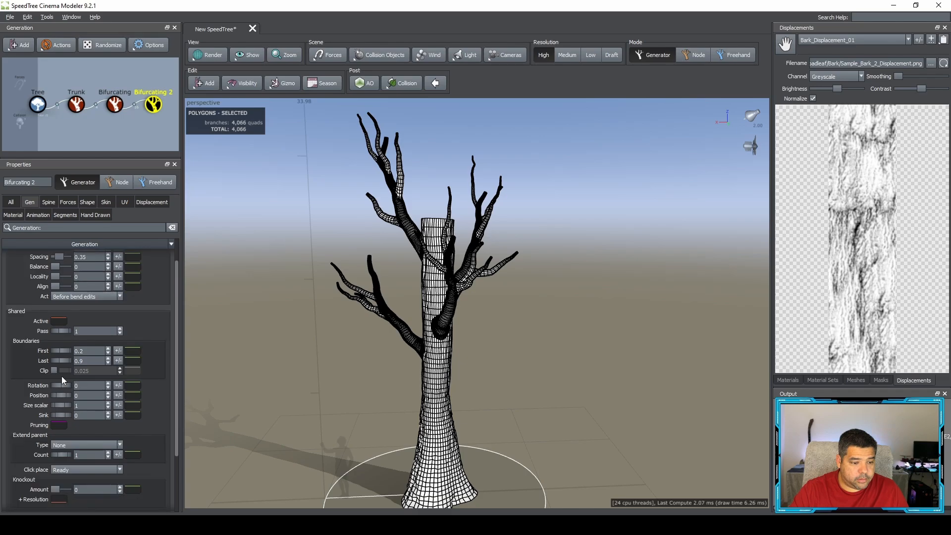
{"action": "scroll", "coordinate": [55, 375], "scroll_direction": "up", "scroll_amount": 1}
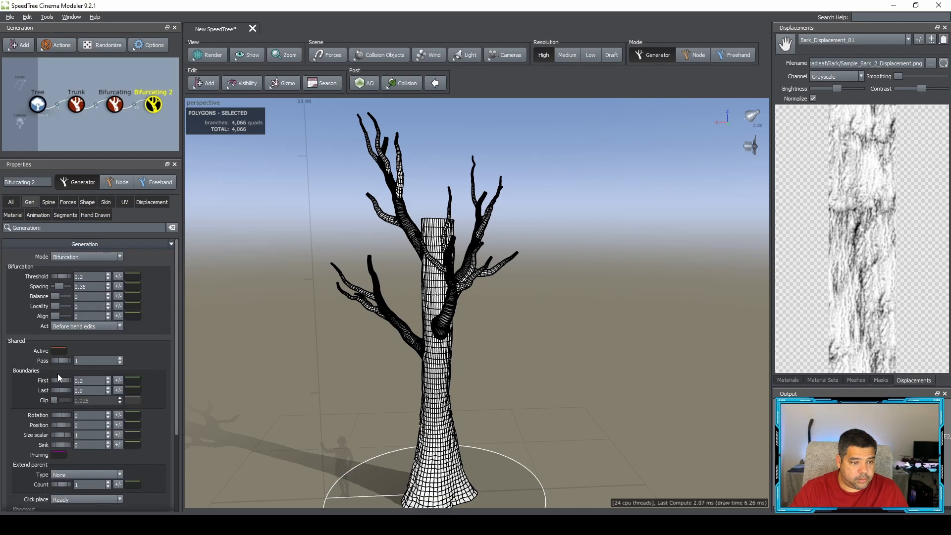
{"action": "left_click", "coordinate": [49, 202]}
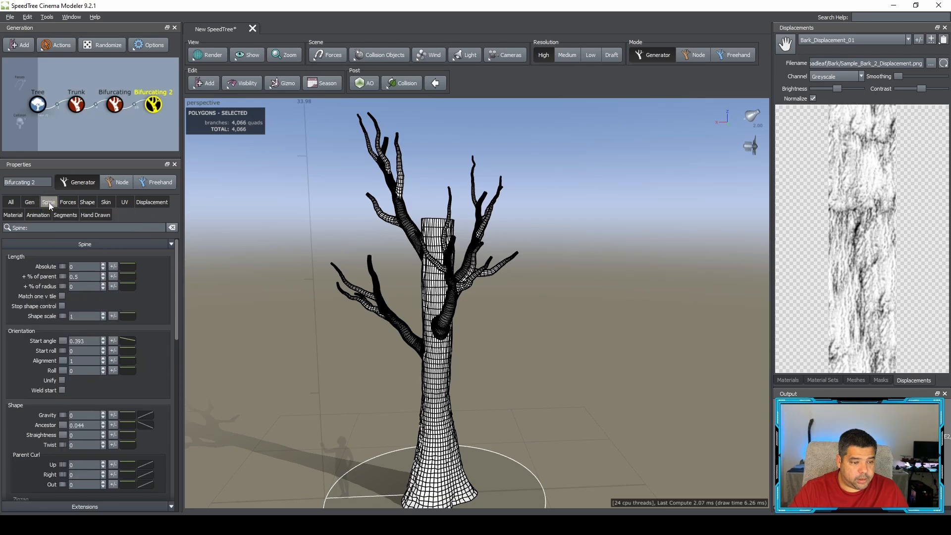
{"action": "left_click", "coordinate": [105, 203]}
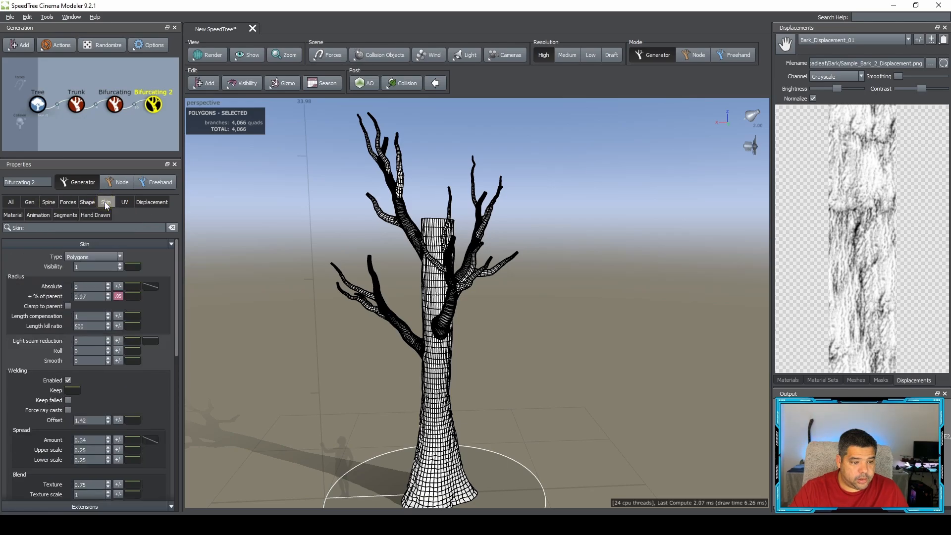
{"action": "left_click", "coordinate": [49, 203]}
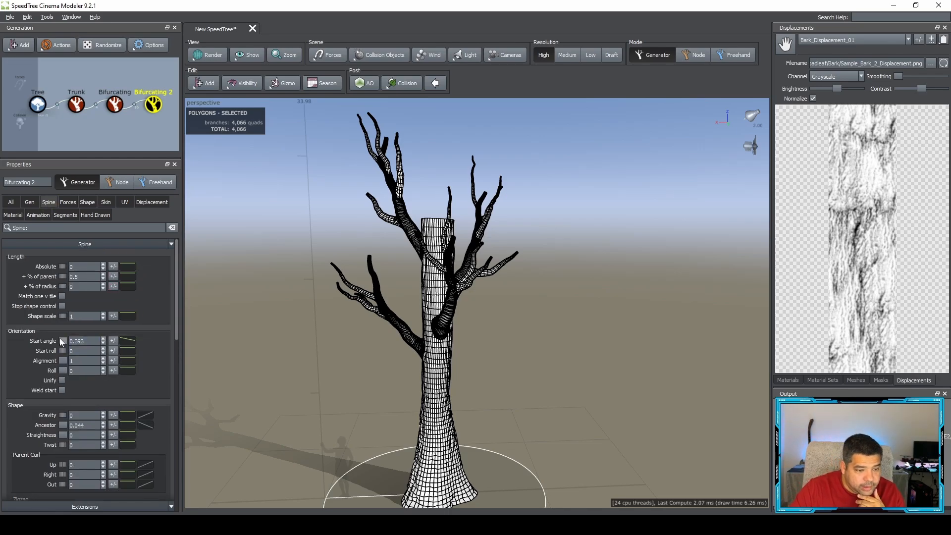
Set the bifurcation spacing of the second-level branches to 0.292 and add variance to it.
{"action": "left_click", "coordinate": [29, 202]}
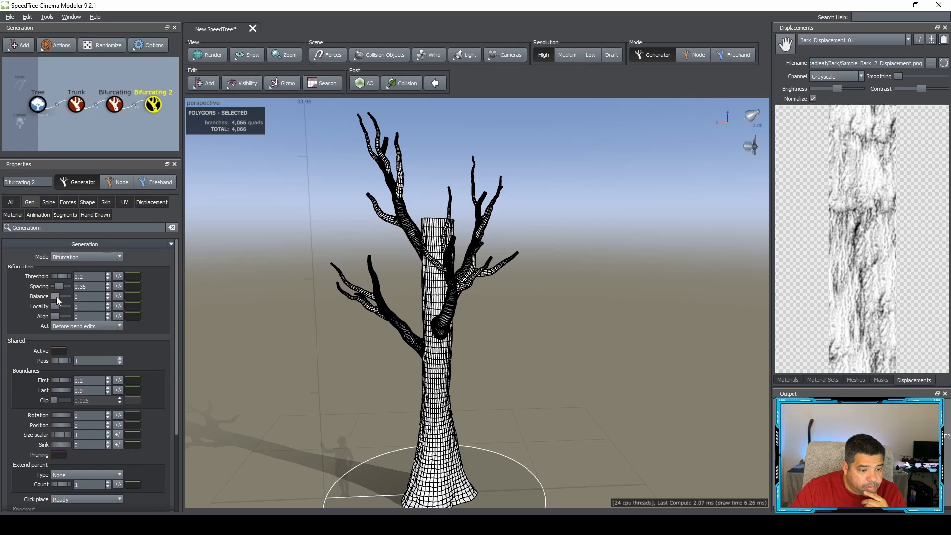
{"action": "left_click_drag", "start_coordinate": [57, 296], "coordinate": [56, 297]}
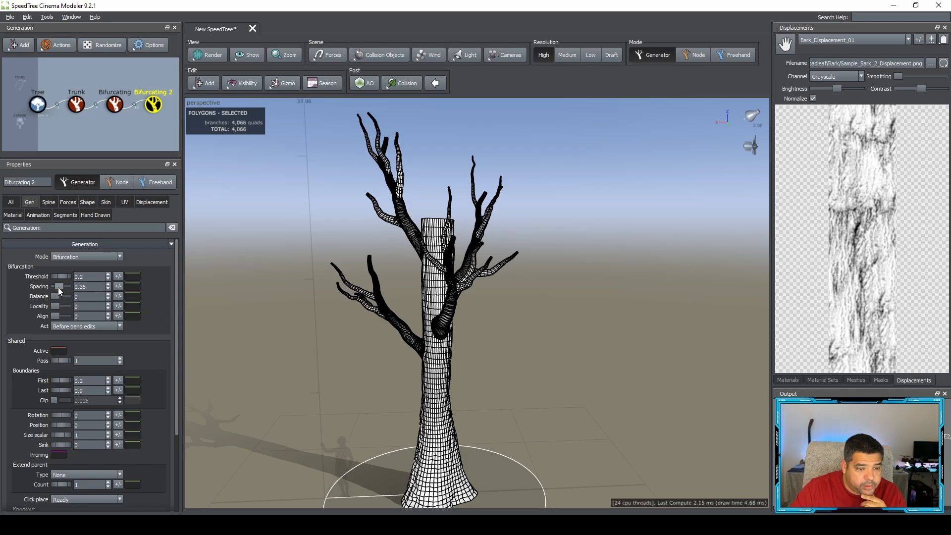
{"action": "left_click_drag", "start_coordinate": [58, 287], "coordinate": [59, 291]}
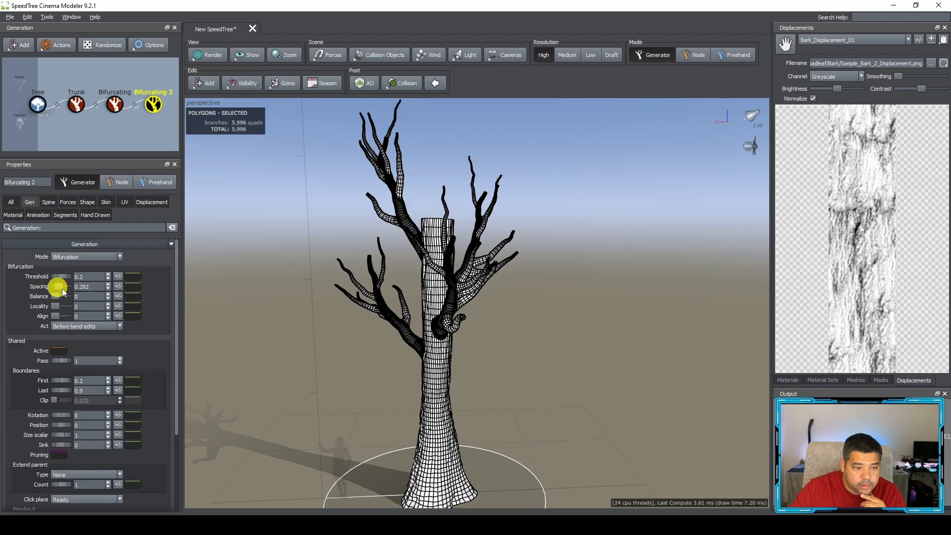
{"action": "left_click_drag", "start_coordinate": [58, 290], "coordinate": [57, 290]}
{"action": "left_click", "coordinate": [115, 288]}
{"action": "left_click_drag", "start_coordinate": [196, 302], "coordinate": [219, 304]}
{"action": "mouse_move", "coordinate": [425, 349]}
{"action": "left_mouse_down"}
{"action": "mouse_move", "coordinate": [485, 357]}
{"action": "mouse_move", "coordinate": [442, 351]}
{"action": "left_mouse_up"}
Deselect everything and switch the viewport from wireframe to the textured render mode to inspect the tree.
{"action": "left_click", "coordinate": [504, 355]}
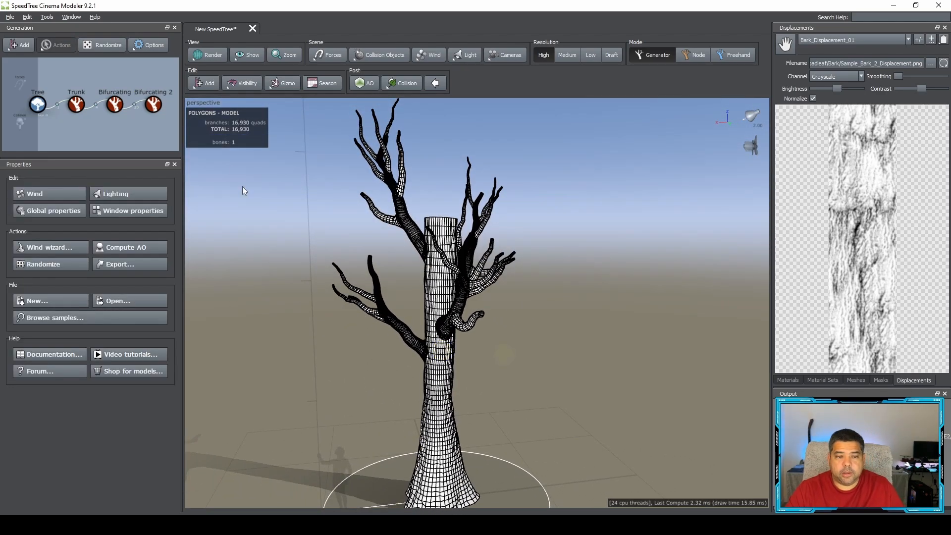
{"action": "left_click", "coordinate": [207, 57]}
{"action": "left_click", "coordinate": [227, 71]}
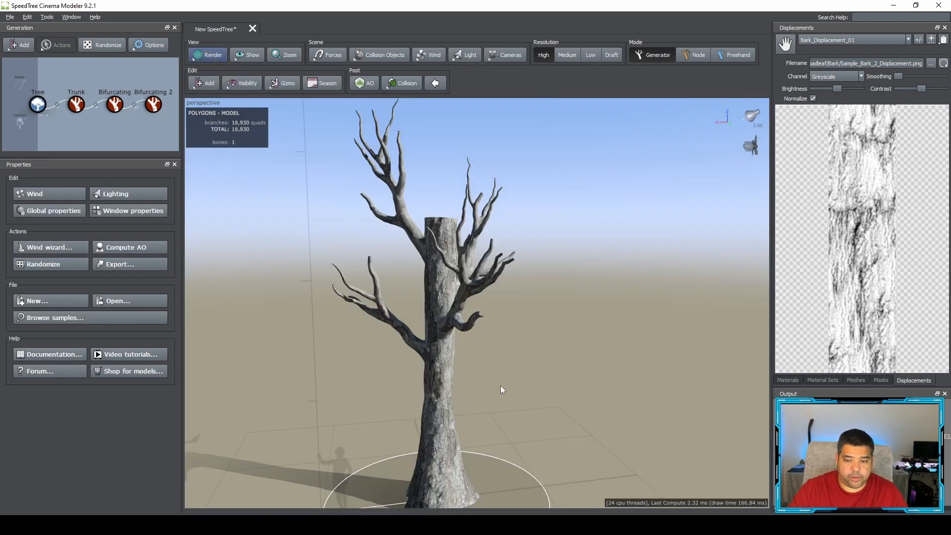
{"action": "left_click_drag", "start_coordinate": [501, 389], "coordinate": [454, 324]}
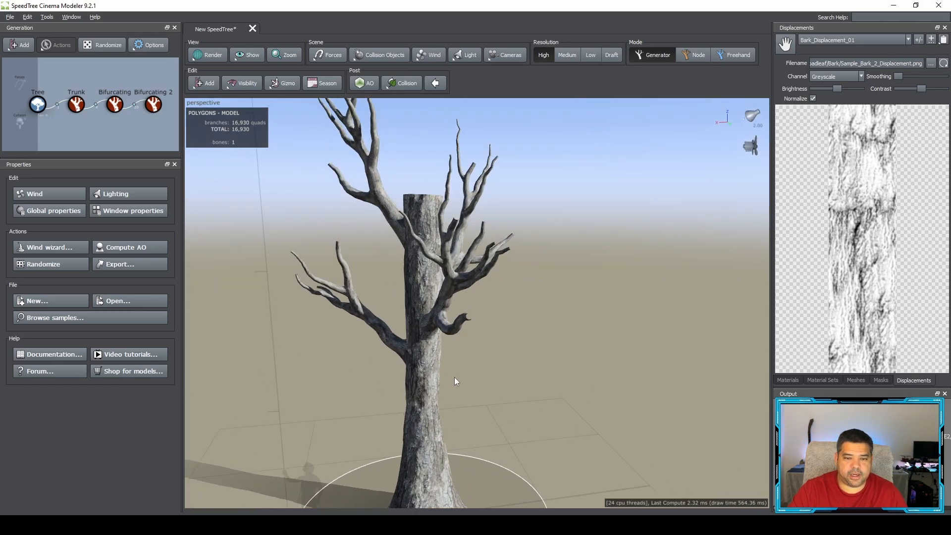
{"action": "mouse_move", "coordinate": [454, 376]}
{"action": "left_mouse_down"}
{"action": "mouse_move", "coordinate": [452, 349]}
{"action": "mouse_move", "coordinate": [454, 373]}
{"action": "mouse_move", "coordinate": [436, 368]}
{"action": "mouse_move", "coordinate": [448, 342]}
{"action": "mouse_move", "coordinate": [445, 363]}
{"action": "mouse_move", "coordinate": [466, 388]}
{"action": "mouse_move", "coordinate": [465, 361]}
{"action": "left_mouse_up"}
Add a Cap generator to the trunk to close its open top and inspect it from above.
{"action": "left_click_drag", "start_coordinate": [444, 279], "coordinate": [443, 303]}
{"action": "left_click", "coordinate": [443, 301]}
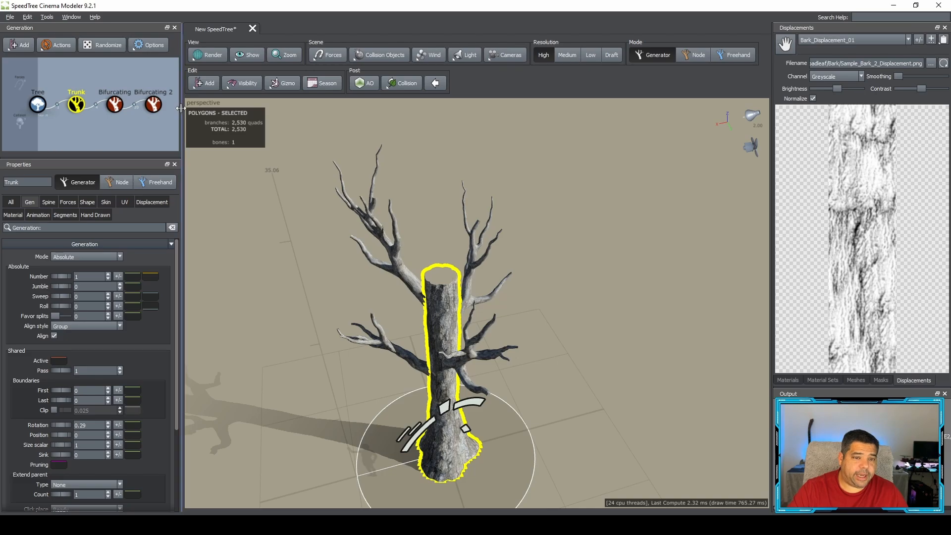
{"action": "left_click", "coordinate": [205, 84]}
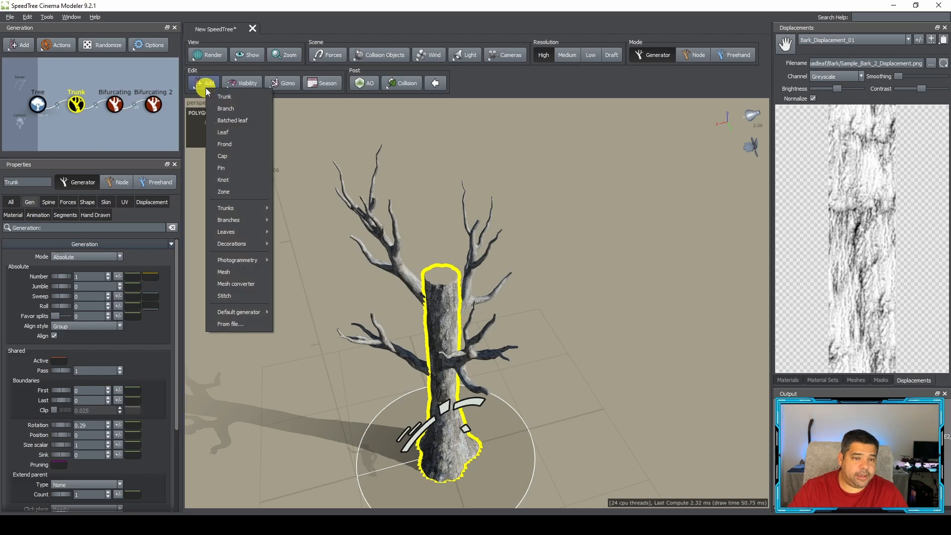
{"action": "left_click", "coordinate": [231, 156]}
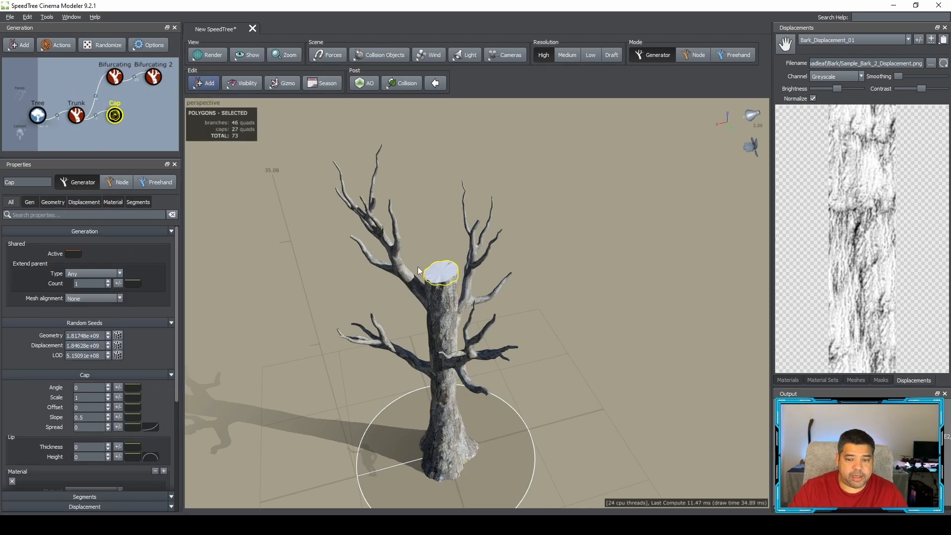
{"action": "left_click_drag", "start_coordinate": [417, 266], "coordinate": [461, 290]}
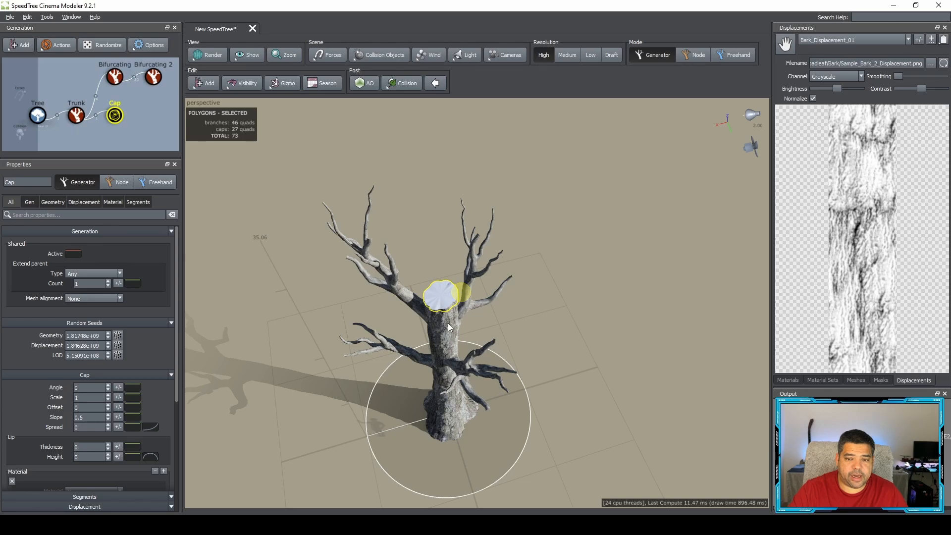
{"action": "left_click_drag", "start_coordinate": [447, 323], "coordinate": [480, 296]}
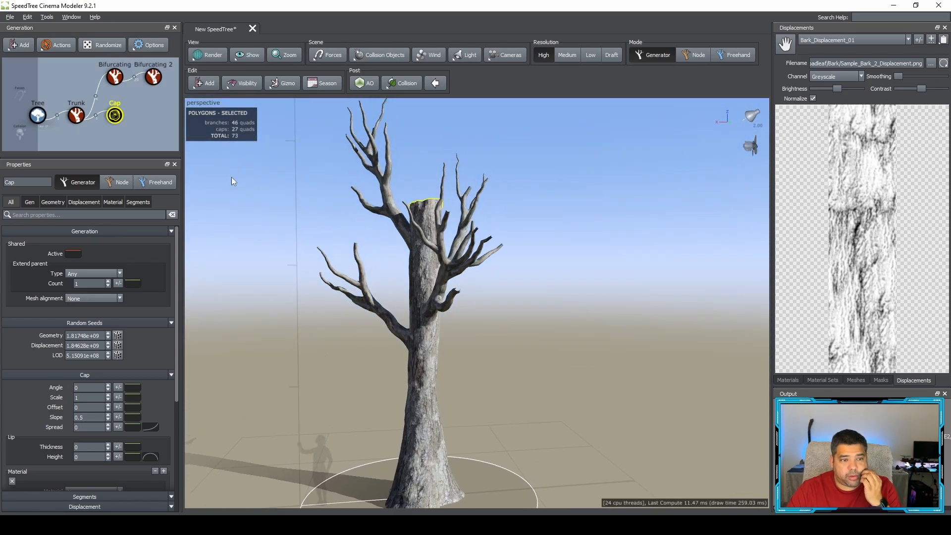
Try adding Twigs to the second-level bifurcating branches and delete them again.
{"action": "left_click", "coordinate": [153, 77]}
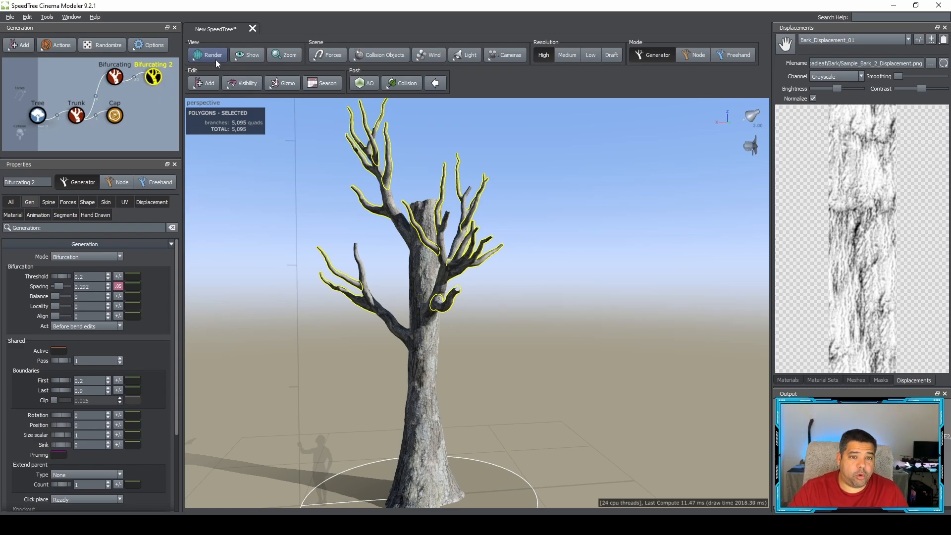
{"action": "left_click", "coordinate": [205, 84]}
{"action": "mouse_move", "coordinate": [246, 219]}
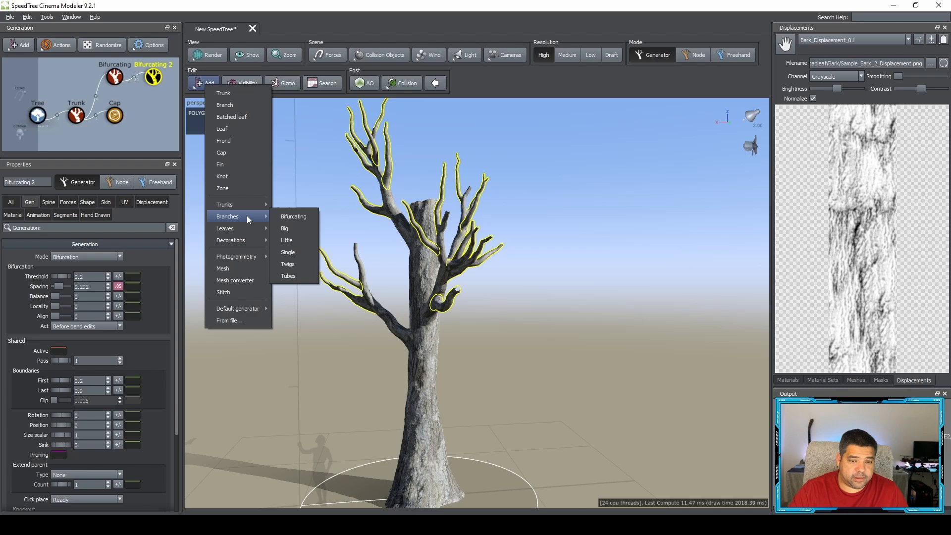
{"action": "left_click", "coordinate": [299, 264]}
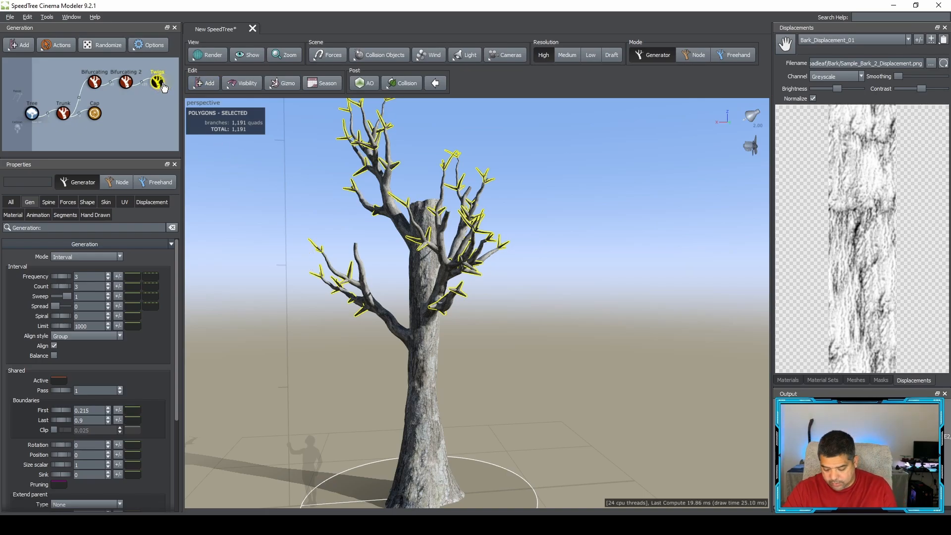
{"action": "key", "text": "Delete"}
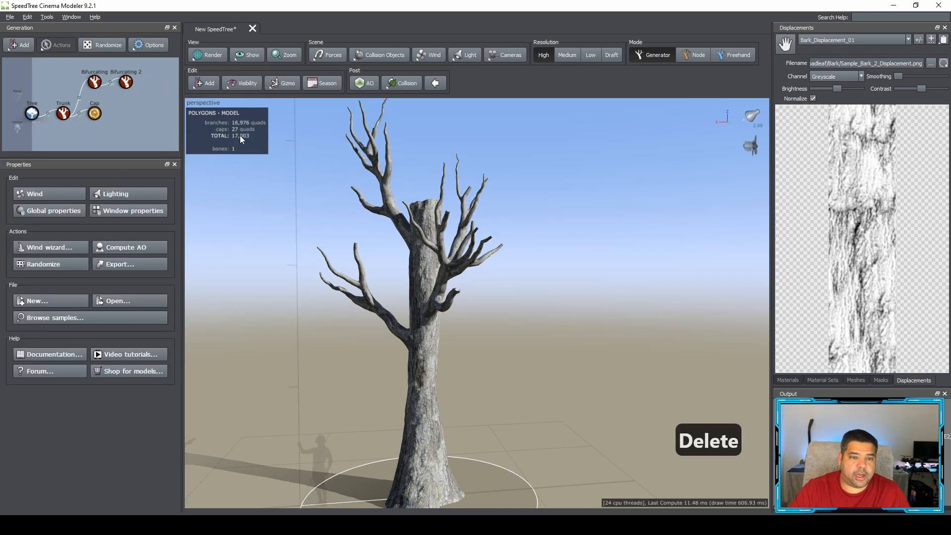
Add a third level of Bifurcating branches growing from the second-level bifurcating branches.
{"action": "left_click", "coordinate": [125, 82]}
{"action": "left_click", "coordinate": [200, 85]}
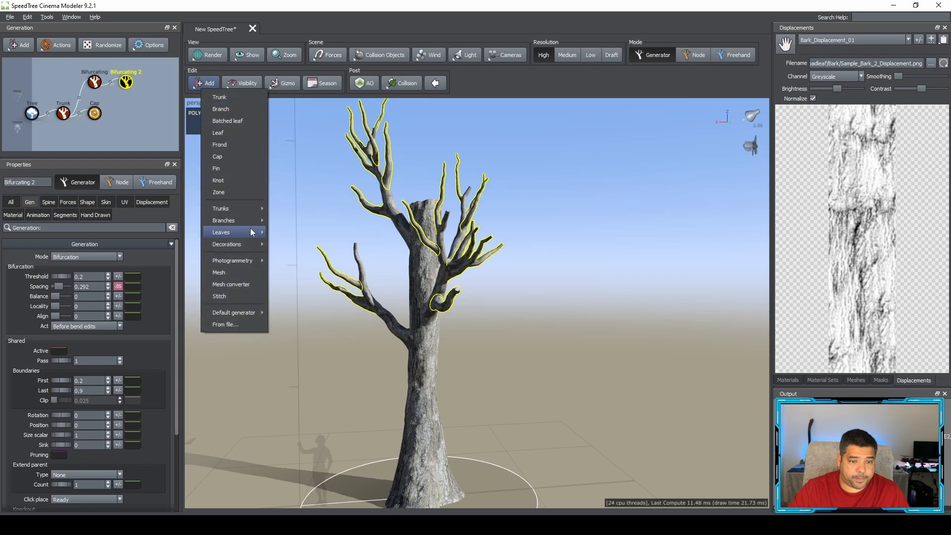
{"action": "mouse_move", "coordinate": [254, 222]}
{"action": "left_click", "coordinate": [298, 221]}
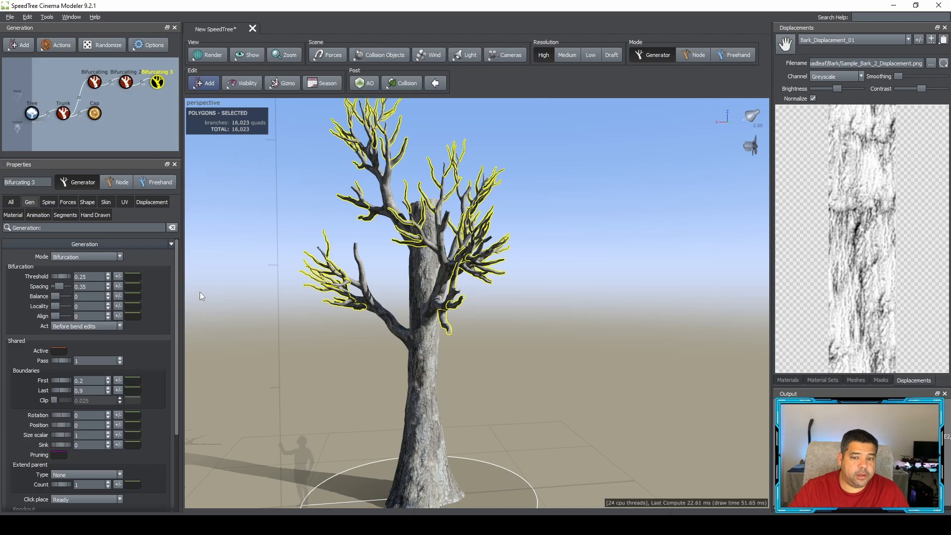
Set the absolute spine length of the third-level bifurcating branches to 1.94.
{"action": "left_click_drag", "start_coordinate": [312, 341], "coordinate": [329, 342]}
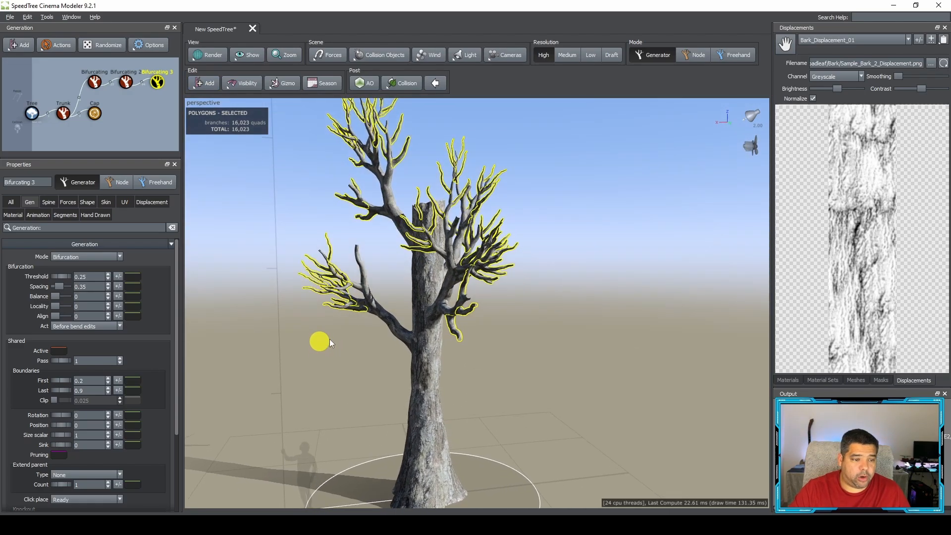
{"action": "left_click", "coordinate": [47, 205]}
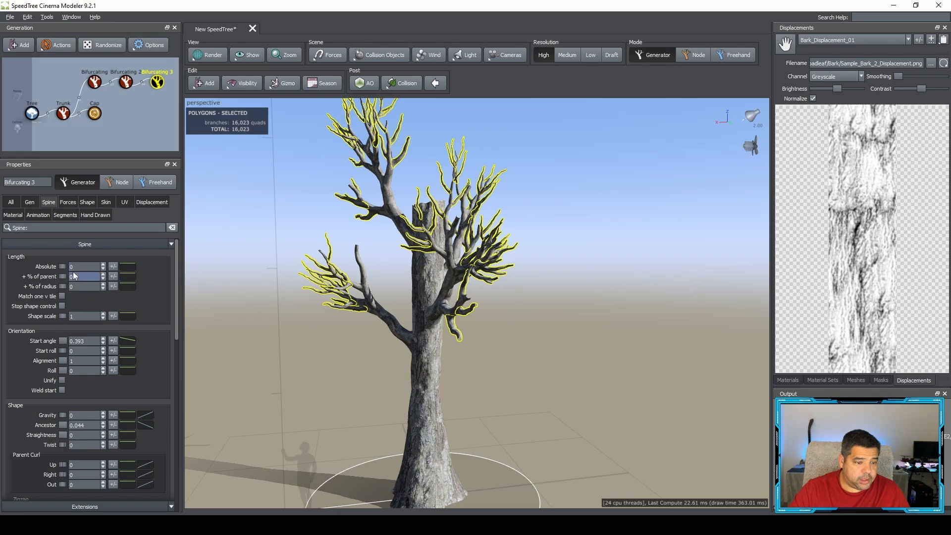
{"action": "left_click_drag", "start_coordinate": [62, 268], "coordinate": [148, 288]}
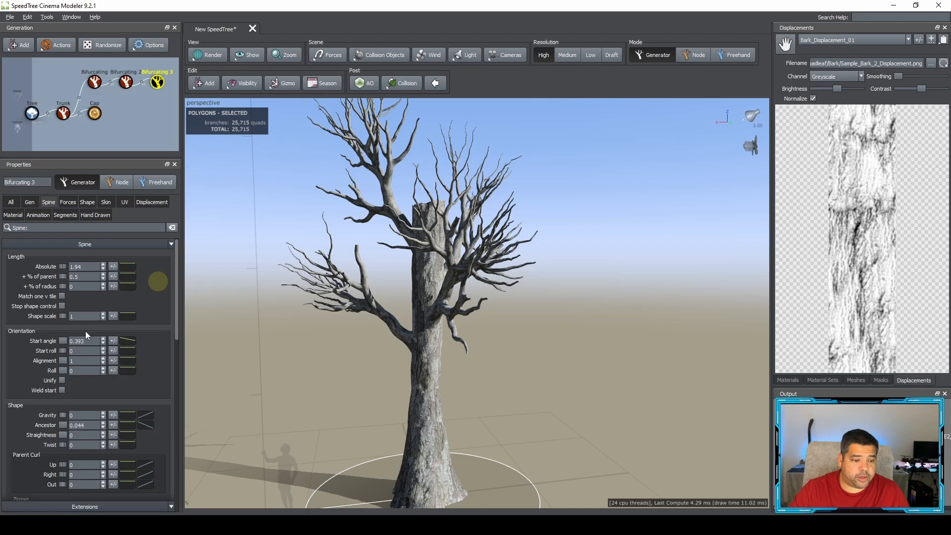
Set the third-level bifurcating branches' skin radius to 0.5 as a percentage of the parent.
{"action": "left_click", "coordinate": [108, 201]}
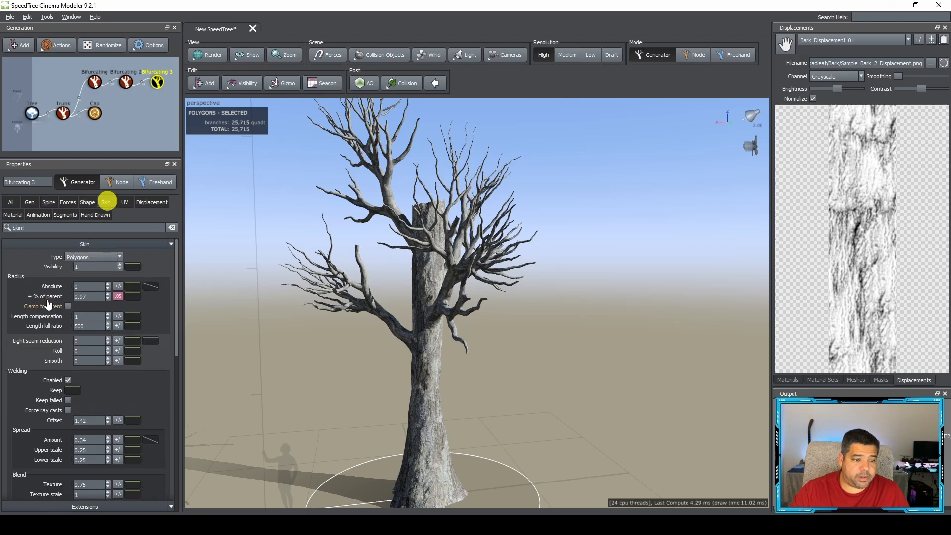
{"action": "left_click", "coordinate": [52, 296]}
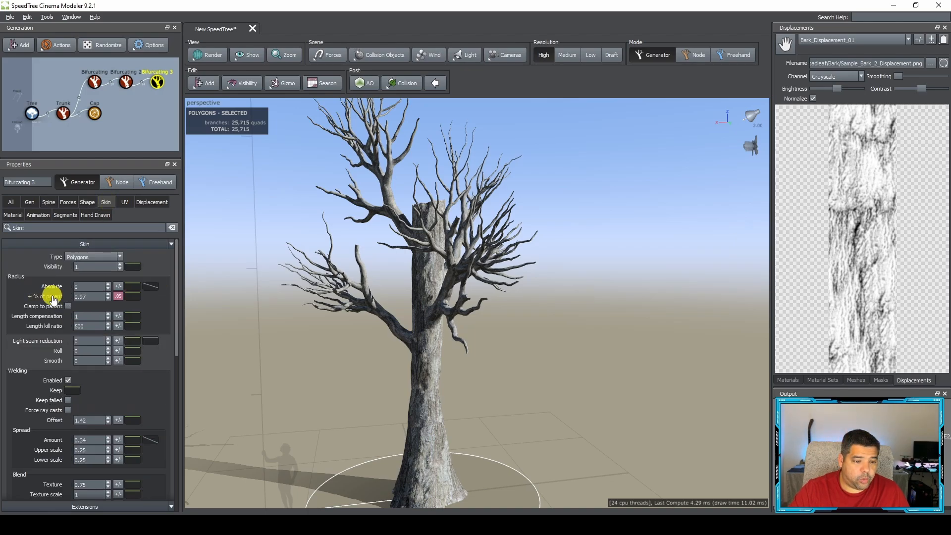
{"action": "left_click", "coordinate": [46, 296]}
{"action": "double_click", "coordinate": [87, 297]}
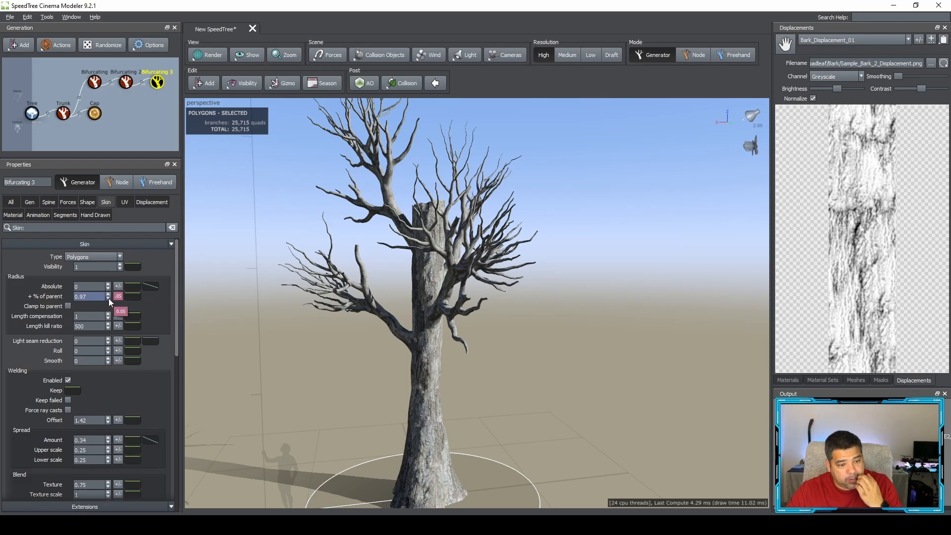
{"action": "left_click", "coordinate": [108, 298]}
{"action": "left_click", "coordinate": [108, 298]}
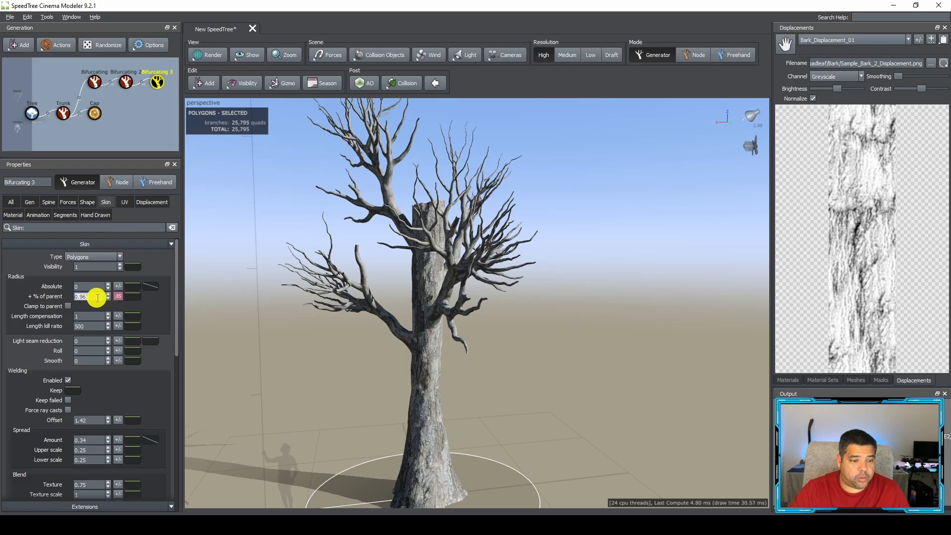
{"action": "type", "text": "."}
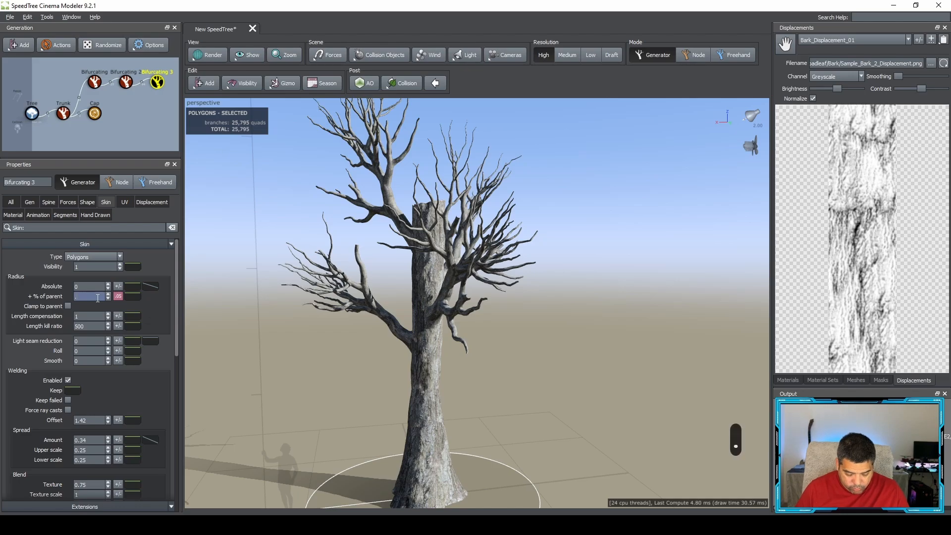
{"action": "type", "text": "5"}
{"action": "key", "text": "Return"}
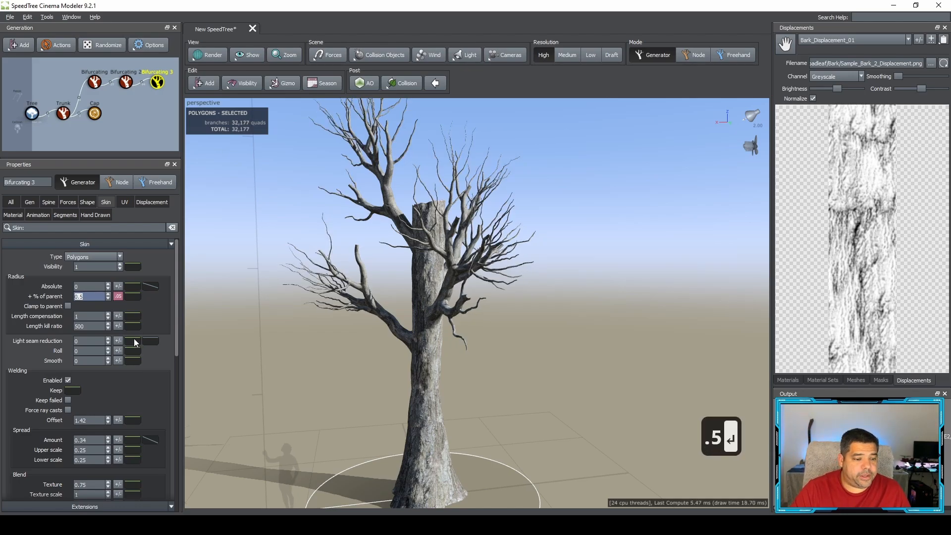
Review the skin, spine and forces properties of the third-level bifurcating branches for further shaping options.
{"action": "scroll", "coordinate": [134, 338], "scroll_direction": "down", "scroll_amount": 7}
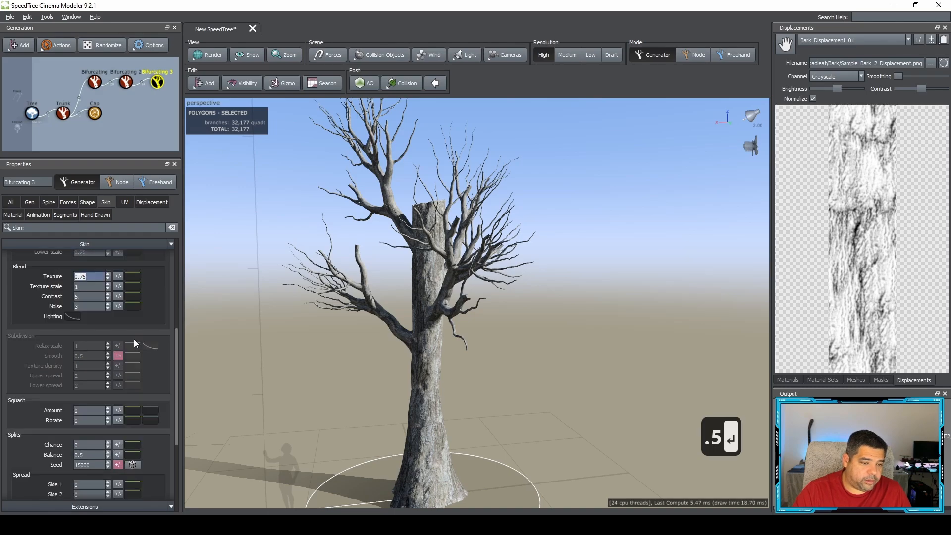
{"action": "scroll", "coordinate": [134, 338], "scroll_direction": "up", "scroll_amount": 3}
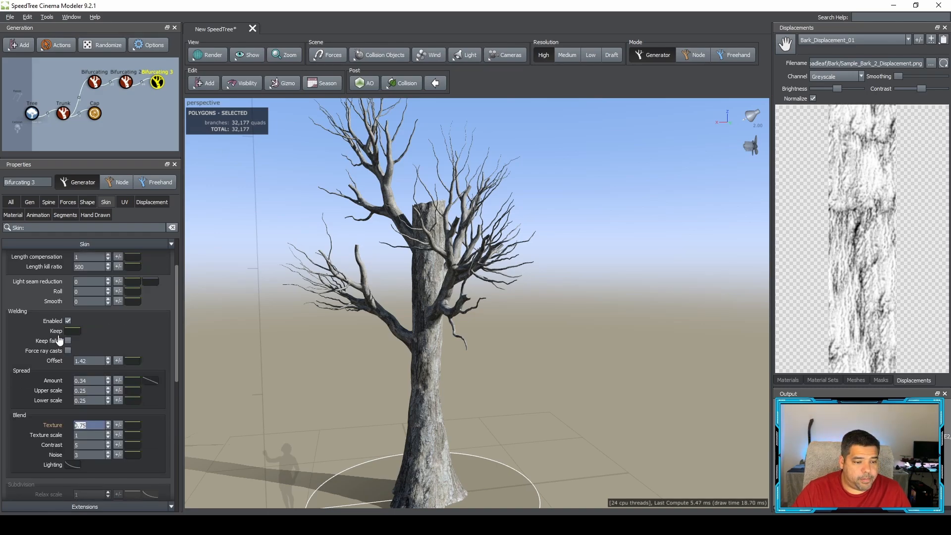
{"action": "left_click", "coordinate": [48, 202]}
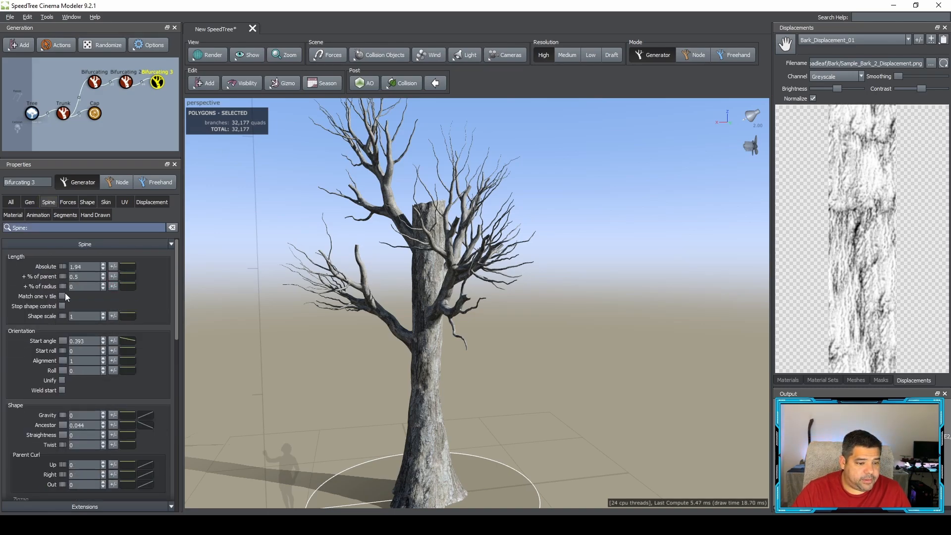
{"action": "scroll", "coordinate": [79, 379], "scroll_direction": "down", "scroll_amount": 3}
{"action": "scroll", "coordinate": [79, 382], "scroll_direction": "down", "scroll_amount": 3}
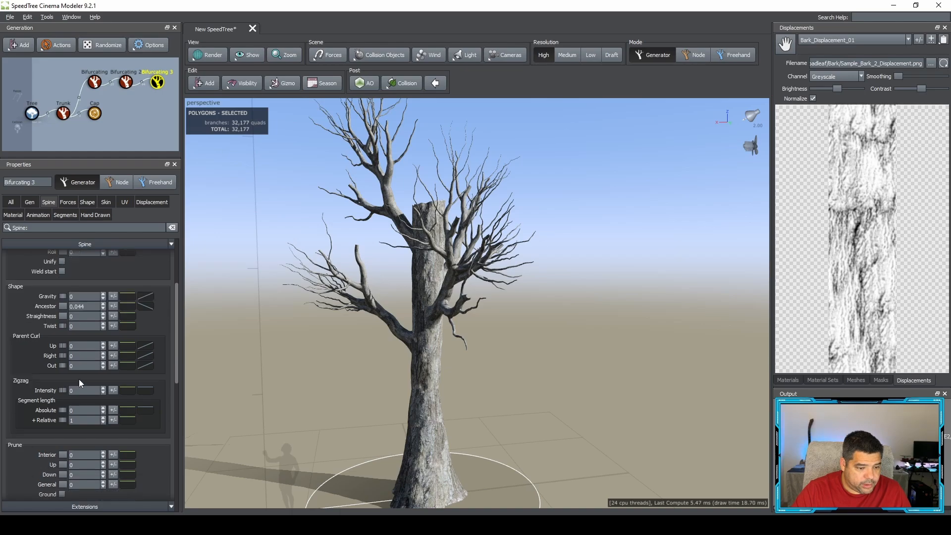
{"action": "scroll", "coordinate": [79, 381], "scroll_direction": "down", "scroll_amount": 9}
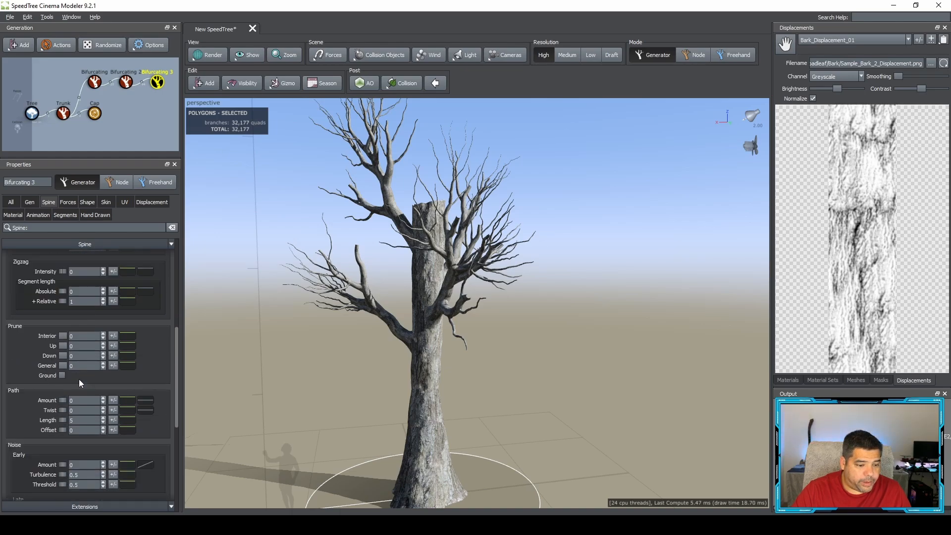
{"action": "scroll", "coordinate": [79, 381], "scroll_direction": "down", "scroll_amount": 6}
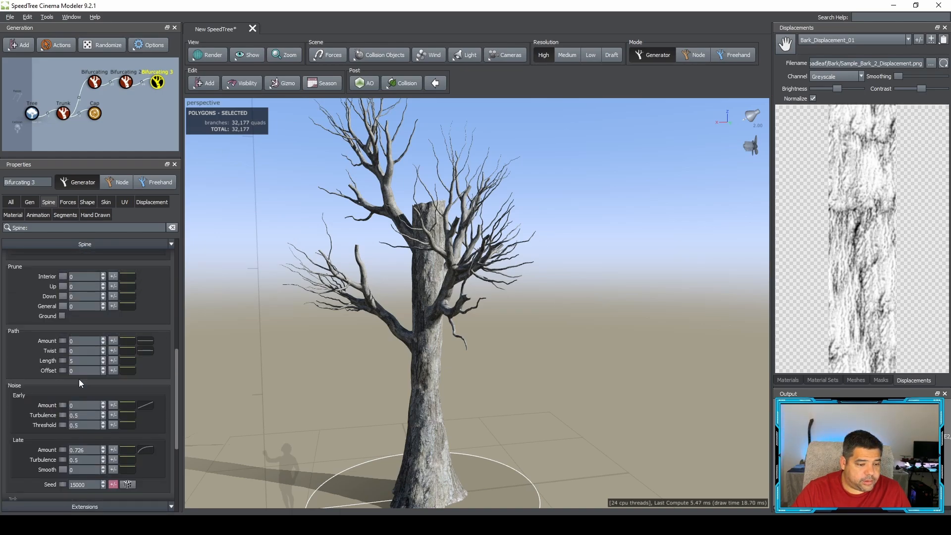
{"action": "scroll", "coordinate": [79, 382], "scroll_direction": "down", "scroll_amount": 3}
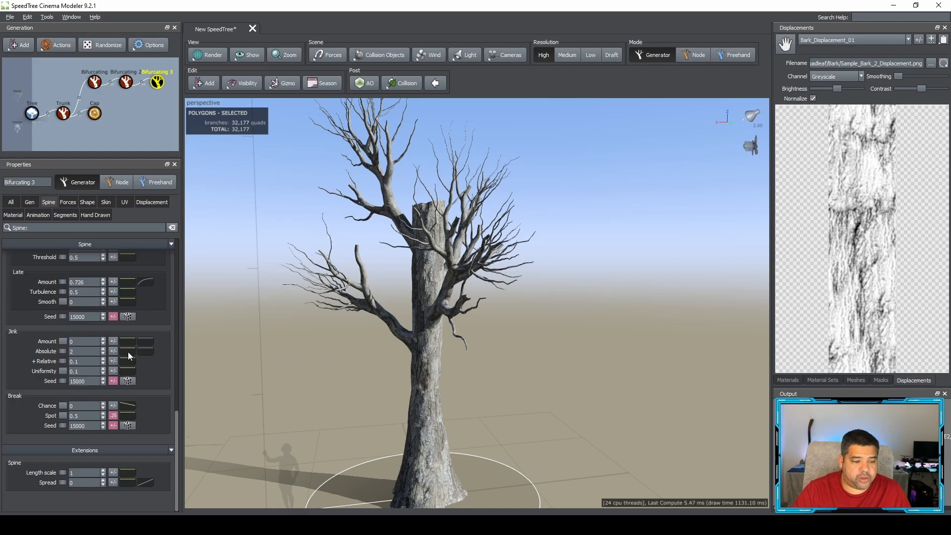
{"action": "scroll", "coordinate": [117, 350], "scroll_direction": "up", "scroll_amount": 10}
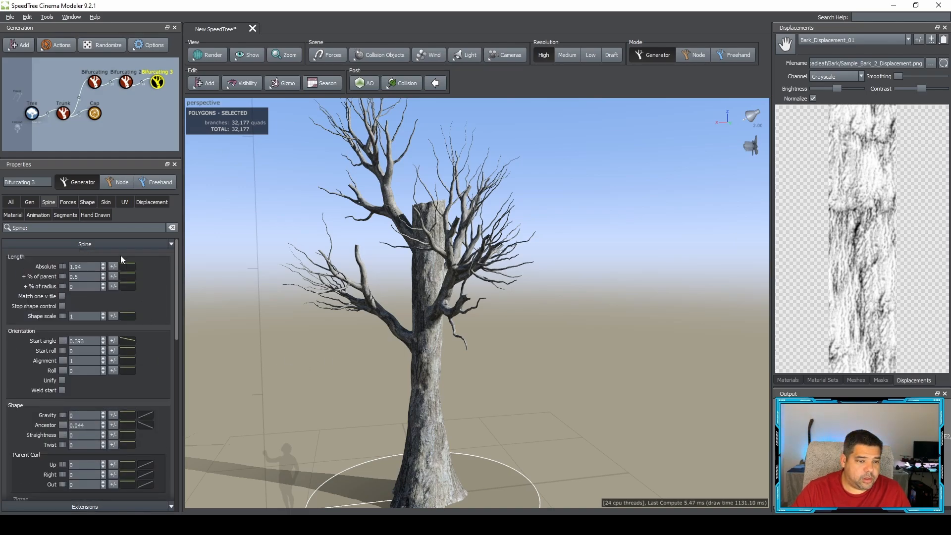
{"action": "left_click", "coordinate": [68, 202]}
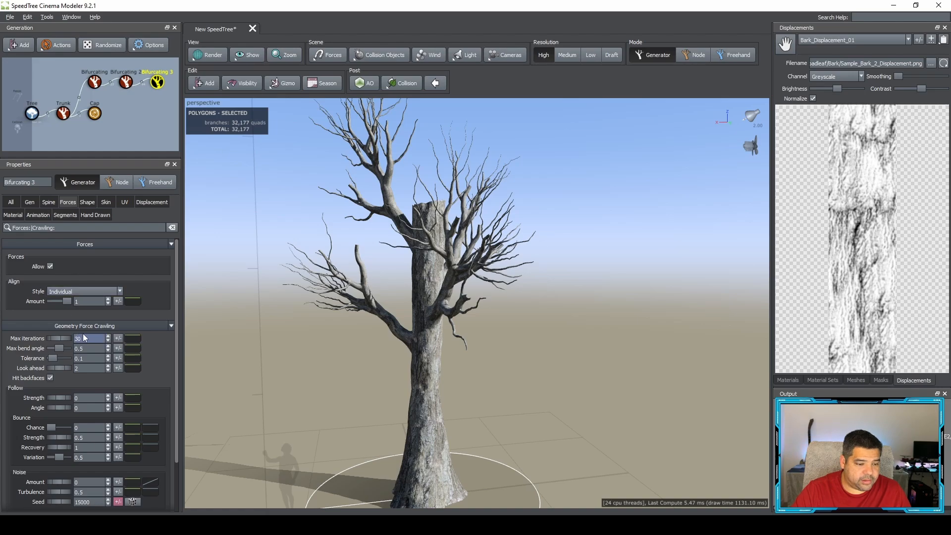
{"action": "scroll", "coordinate": [82, 418], "scroll_direction": "down", "scroll_amount": 2}
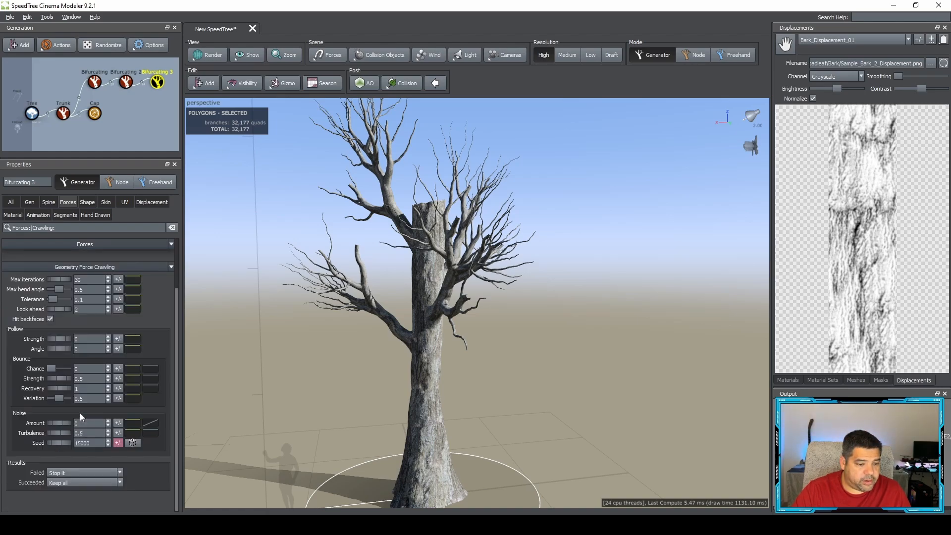
{"action": "scroll", "coordinate": [79, 412], "scroll_direction": "up", "scroll_amount": 2}
Examine the third-level branches' spine pruning and path, generation, skin blending and displacement settings.
{"action": "left_click", "coordinate": [49, 201]}
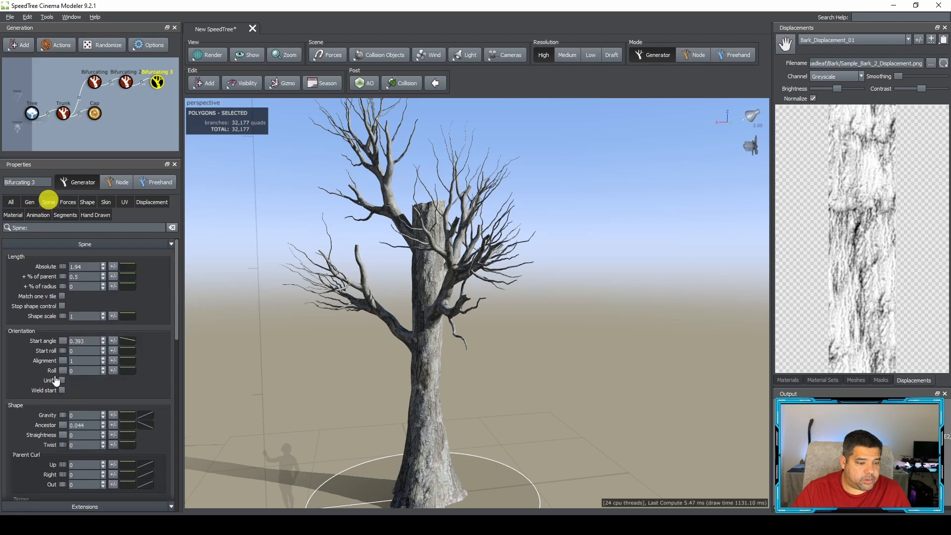
{"action": "scroll", "coordinate": [89, 424], "scroll_direction": "down", "scroll_amount": 6}
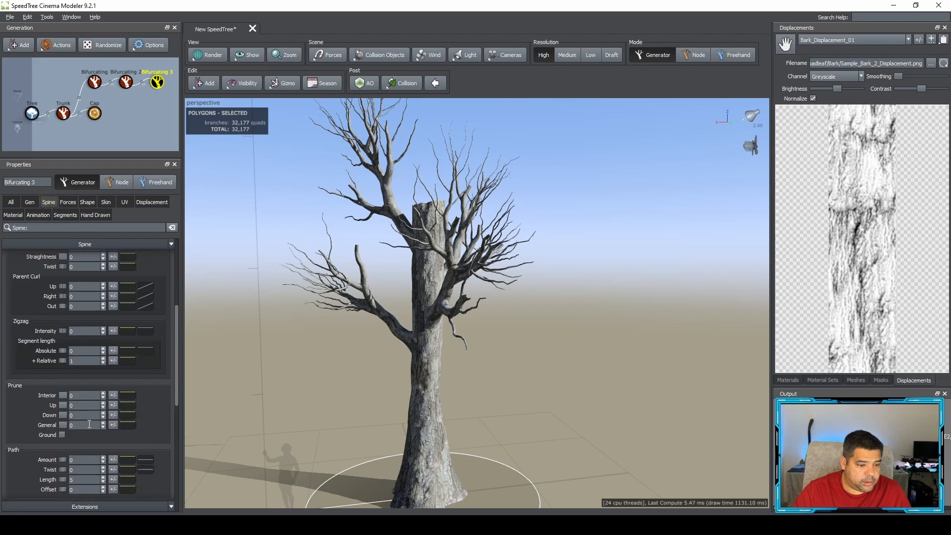
{"action": "scroll", "coordinate": [89, 425], "scroll_direction": "down", "scroll_amount": 2}
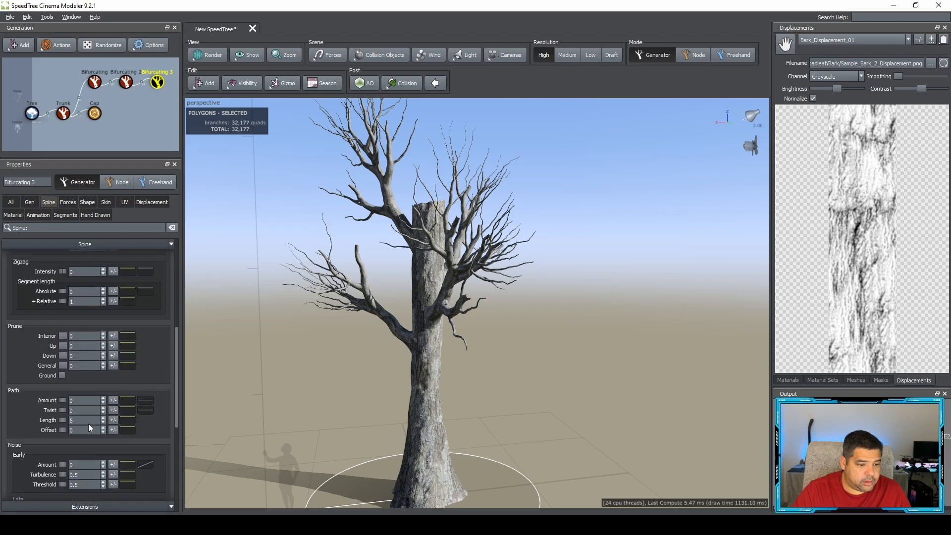
{"action": "scroll", "coordinate": [89, 423], "scroll_direction": "up", "scroll_amount": 8}
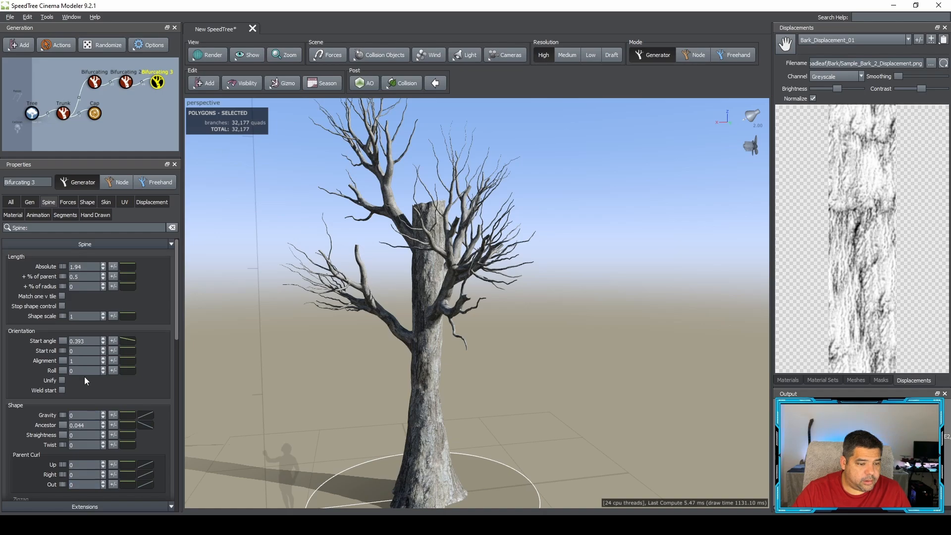
{"action": "left_click", "coordinate": [30, 202]}
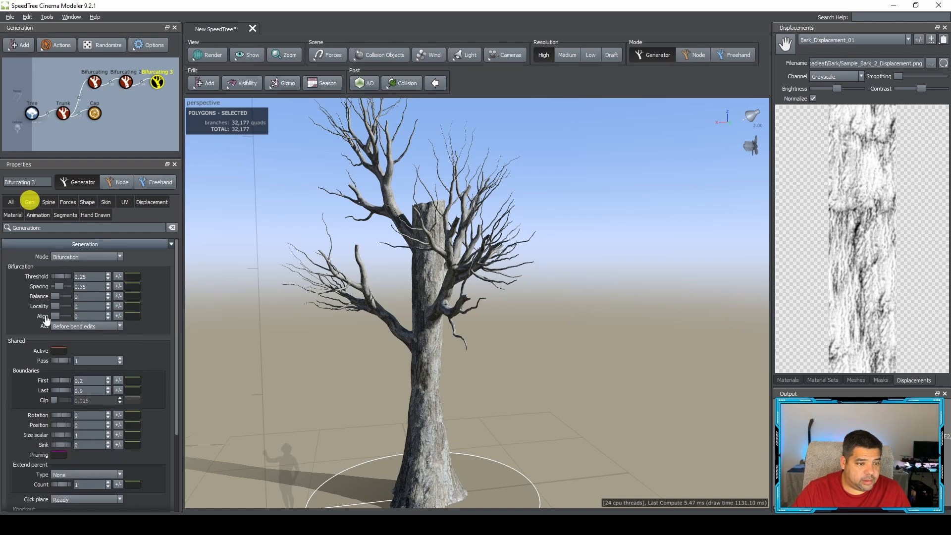
{"action": "scroll", "coordinate": [64, 373], "scroll_direction": "down", "scroll_amount": 4}
{"action": "left_click", "coordinate": [106, 202]}
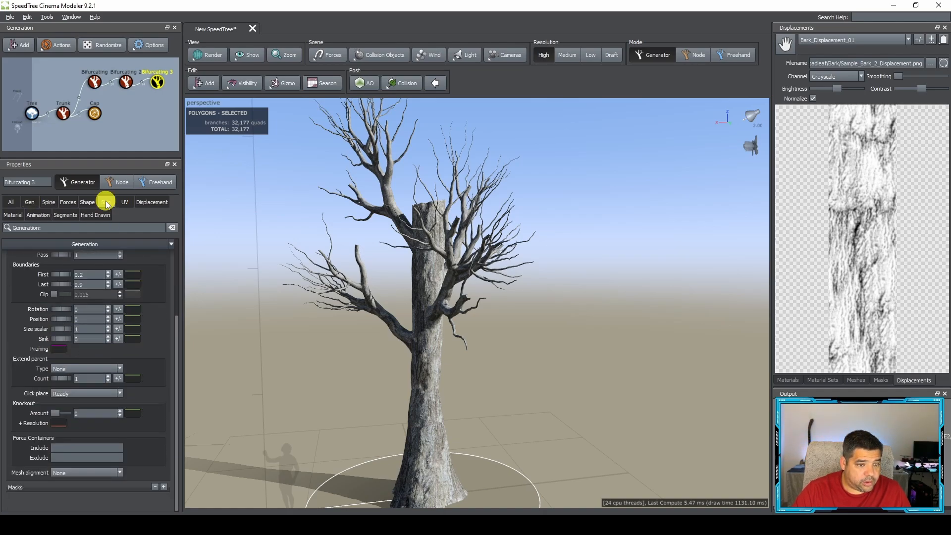
{"action": "scroll", "coordinate": [74, 370], "scroll_direction": "down", "scroll_amount": 5}
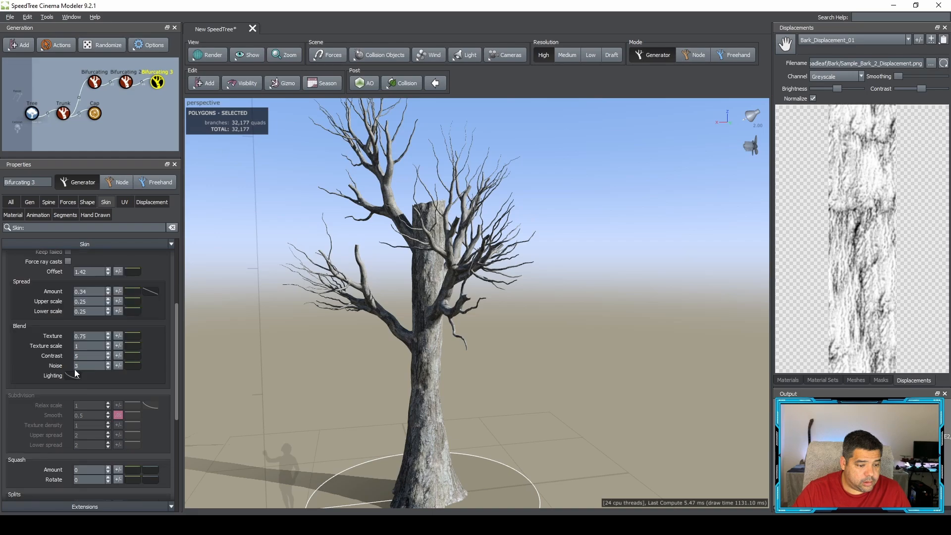
{"action": "scroll", "coordinate": [75, 369], "scroll_direction": "down", "scroll_amount": 4}
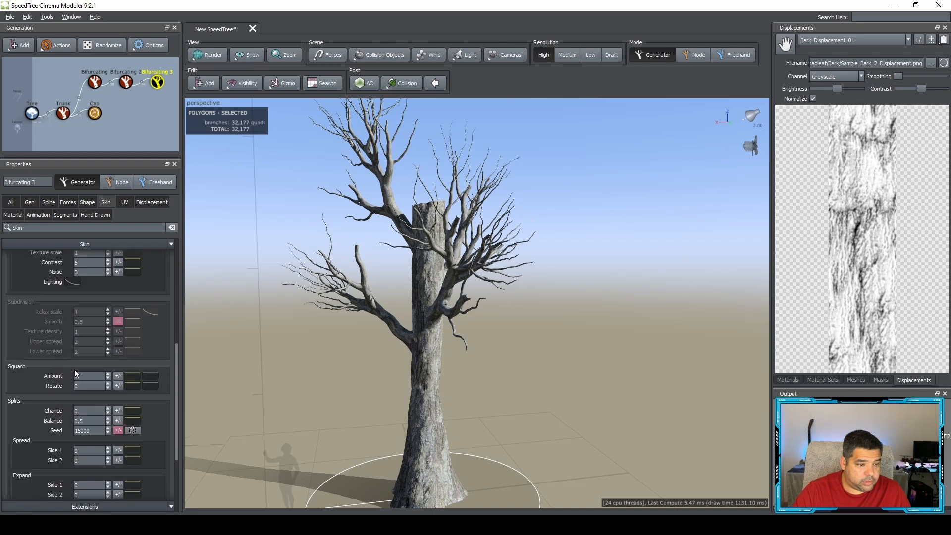
{"action": "scroll", "coordinate": [74, 370], "scroll_direction": "up", "scroll_amount": 10}
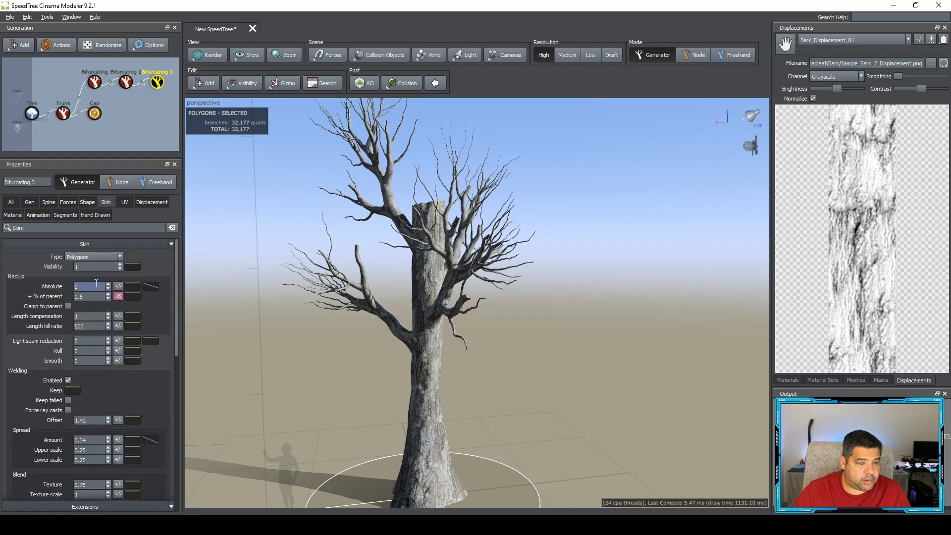
{"action": "left_click", "coordinate": [142, 201]}
{"action": "scroll", "coordinate": [80, 391], "scroll_direction": "down", "scroll_amount": 3}
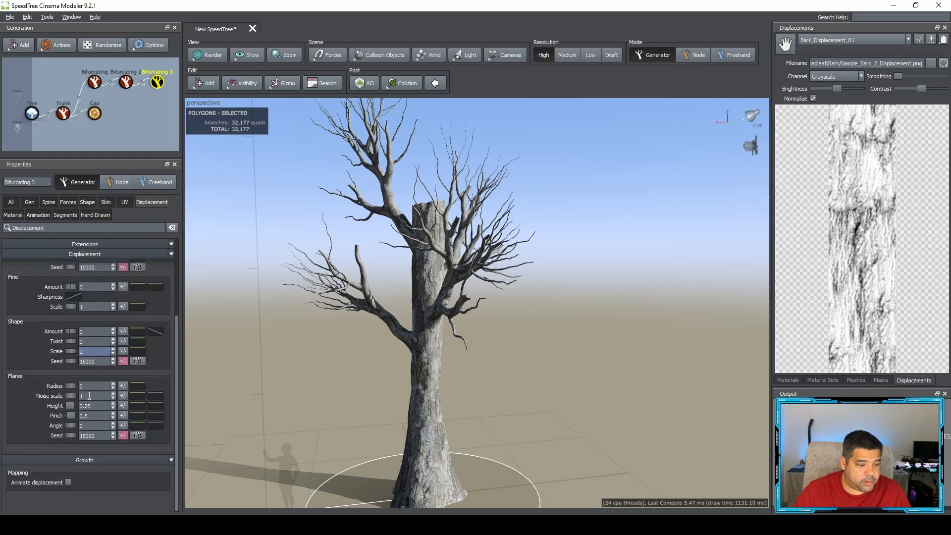
{"action": "scroll", "coordinate": [79, 347], "scroll_direction": "up", "scroll_amount": 4}
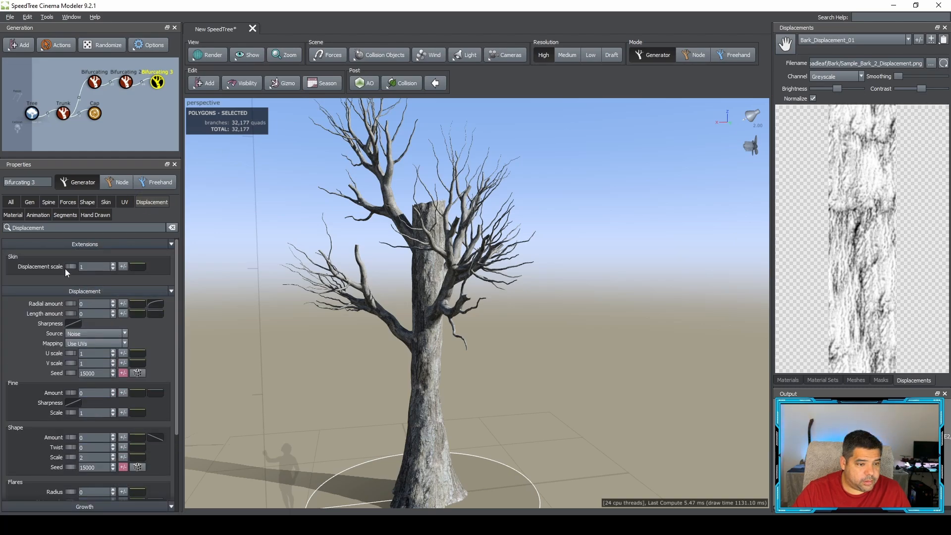
Set the spine gravity of the third-level bifurcating branches to 0.2.
{"action": "left_click", "coordinate": [49, 201]}
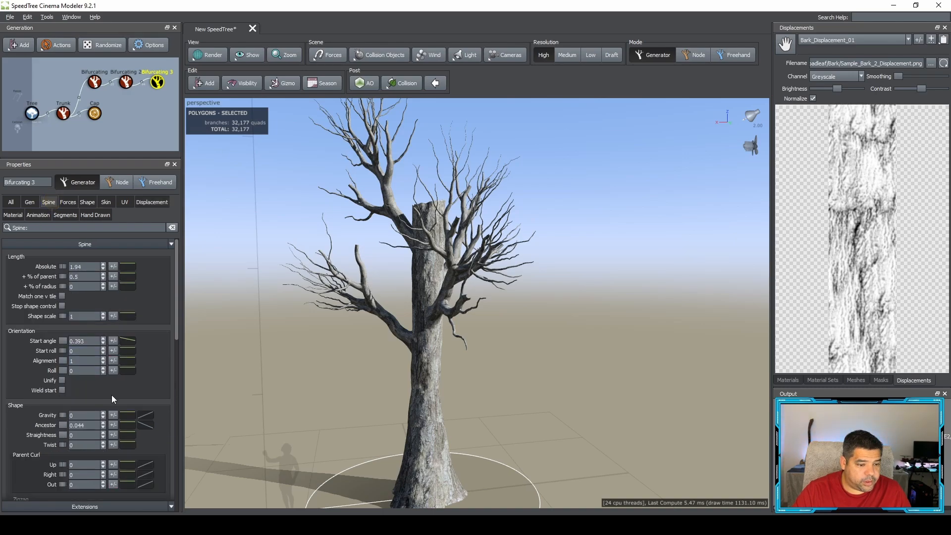
{"action": "scroll", "coordinate": [111, 394], "scroll_direction": "down", "scroll_amount": 3}
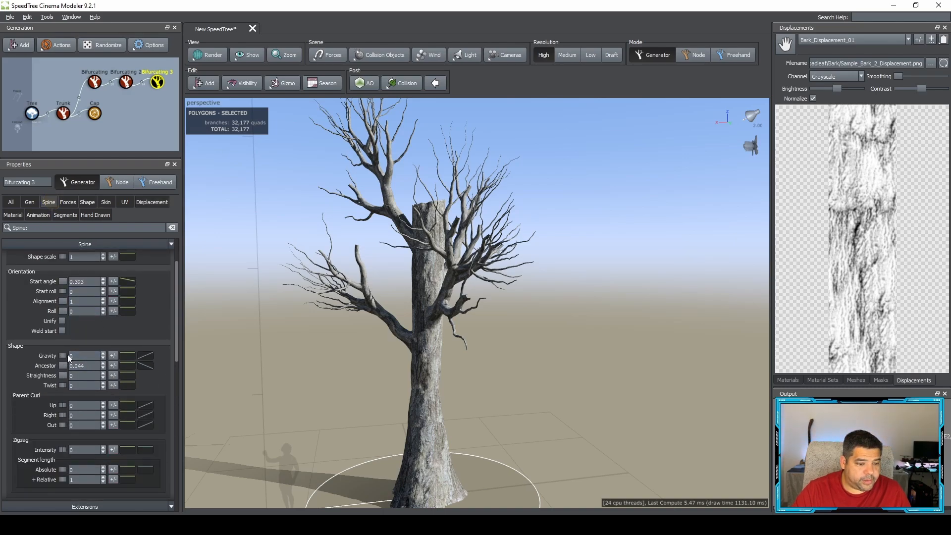
{"action": "left_click", "coordinate": [86, 355]}
{"action": "left_click", "coordinate": [103, 354]}
{"action": "left_click", "coordinate": [103, 354]}
{"action": "left_click", "coordinate": [103, 354]}
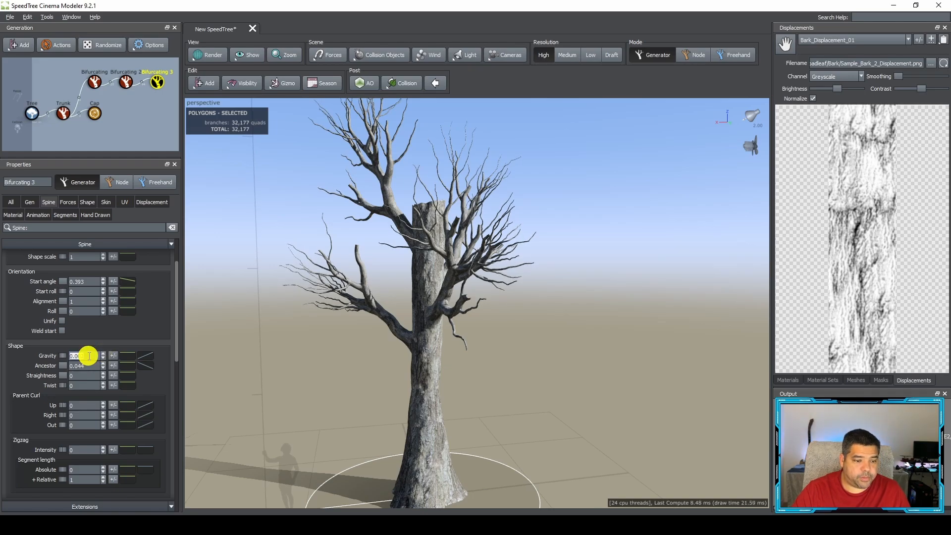
{"action": "type", "text": ".2"}
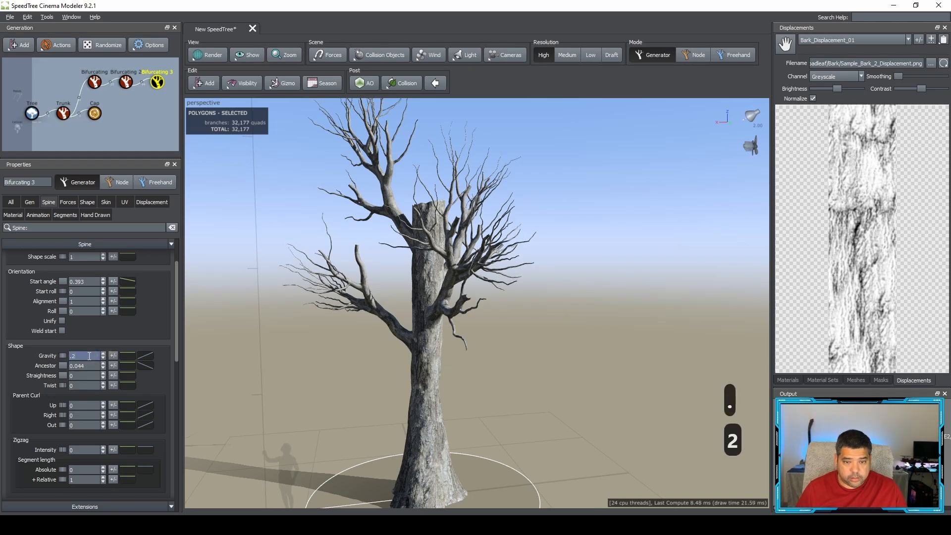
{"action": "key", "text": "Return"}
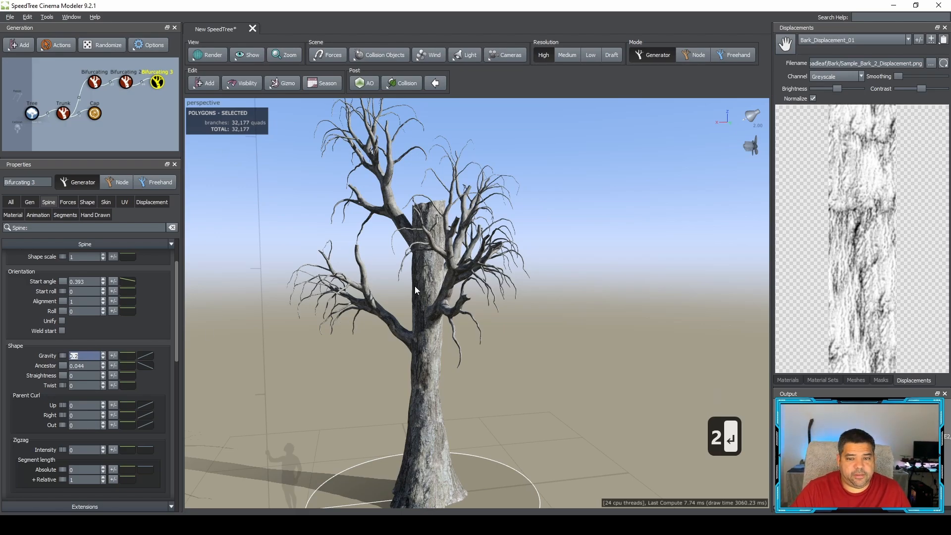
{"action": "mouse_move", "coordinate": [544, 289]}
{"action": "left_mouse_down"}
{"action": "mouse_move", "coordinate": [611, 312]}
{"action": "mouse_move", "coordinate": [548, 287]}
{"action": "left_mouse_up"}
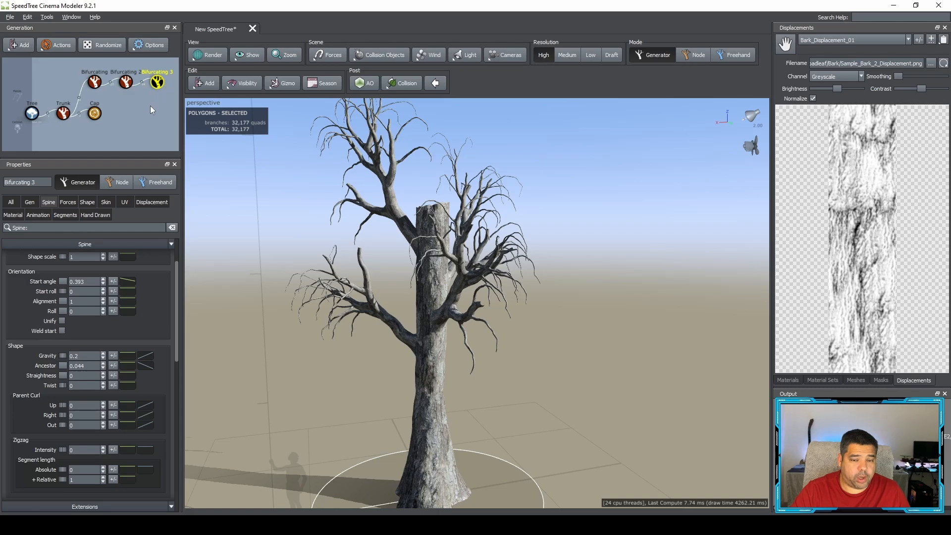
{"action": "left_click_drag", "start_coordinate": [150, 118], "coordinate": [133, 131]}
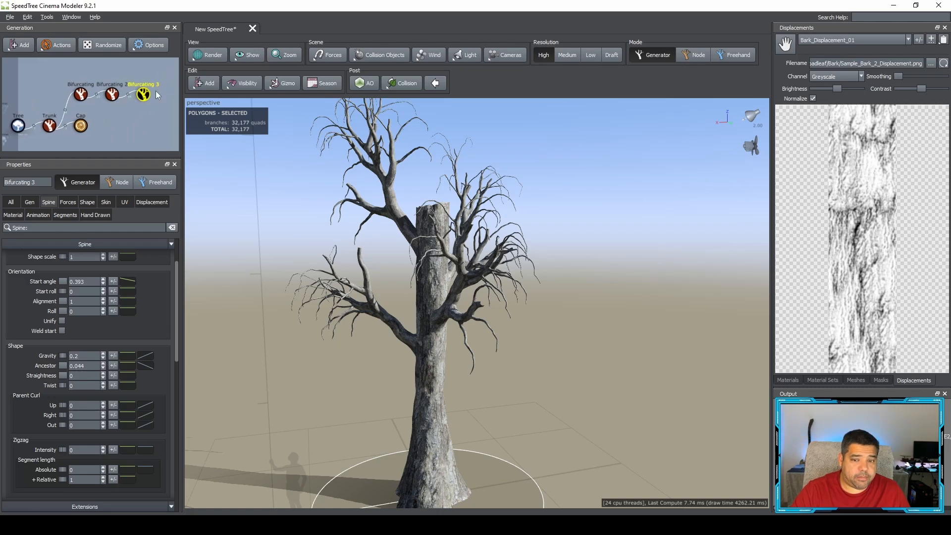
{"action": "middle_click_drag", "start_coordinate": [478, 297], "coordinate": [421, 201]}
{"action": "scroll", "coordinate": [390, 231], "scroll_direction": "down", "scroll_amount": 2}
{"action": "middle_click_drag", "start_coordinate": [391, 231], "coordinate": [394, 257]}
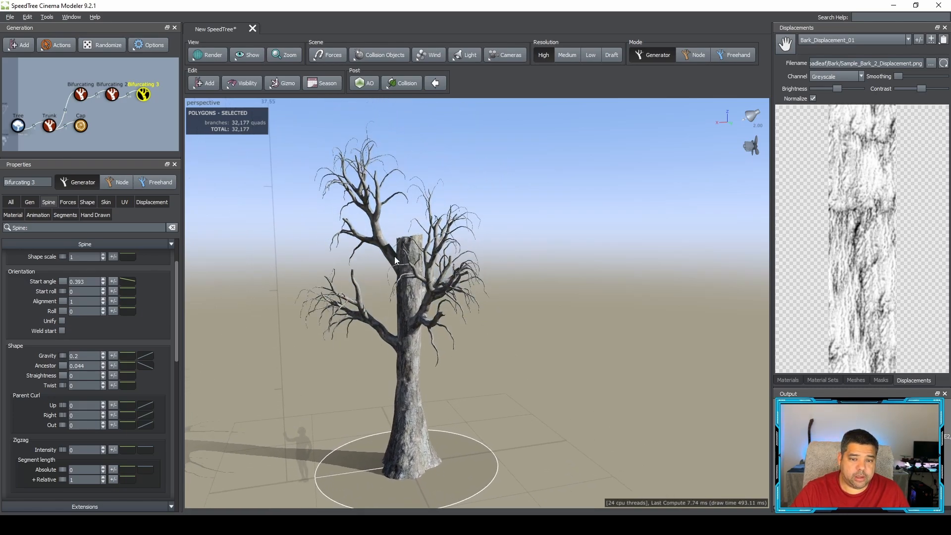
Add a fourth level of bifurcating branches growing from the third-level bifurcating branches.
{"action": "left_click", "coordinate": [347, 143]}
{"action": "left_click", "coordinate": [146, 95]}
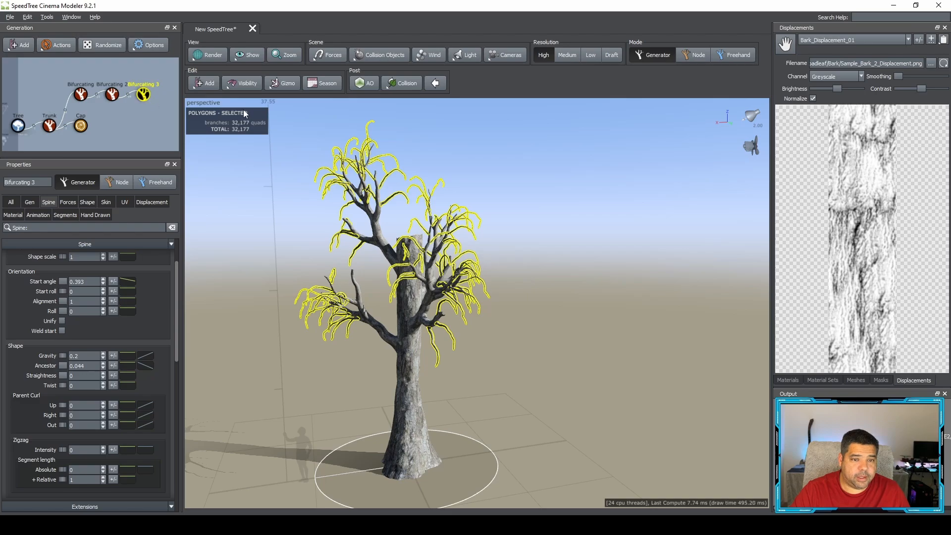
{"action": "left_click", "coordinate": [201, 85]}
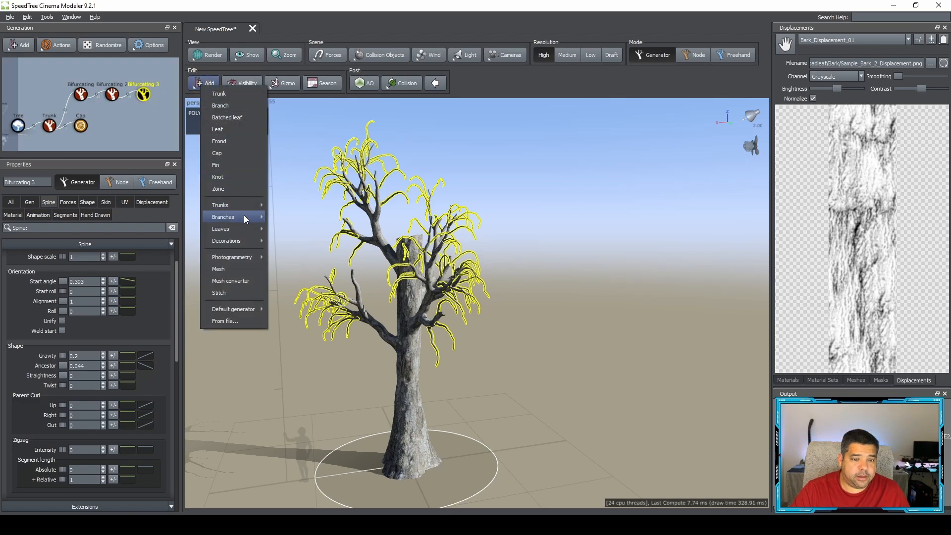
{"action": "mouse_move", "coordinate": [244, 217]}
{"action": "left_click", "coordinate": [289, 217]}
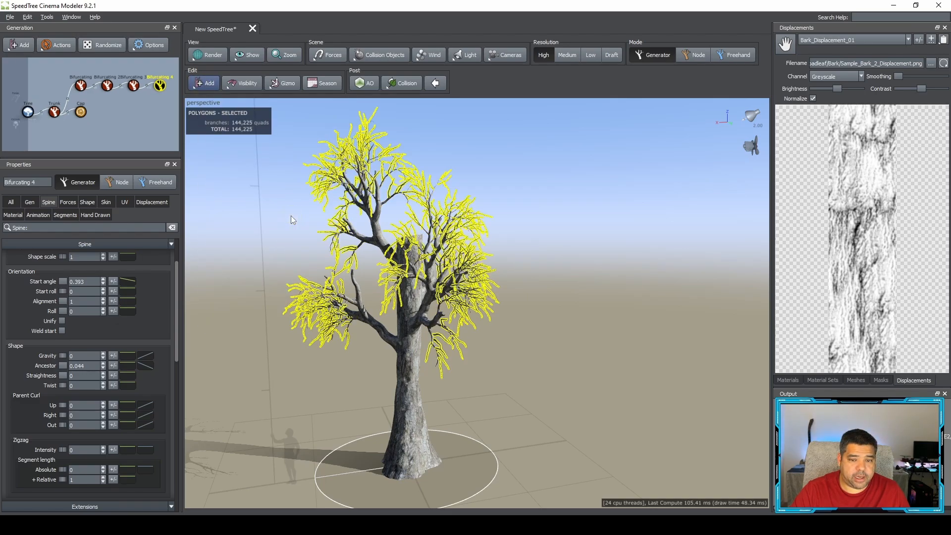
Set the spine gravity of the fourth-level bifurcating branches to 0.1.
{"action": "scroll", "coordinate": [389, 242], "scroll_direction": "up", "scroll_amount": 5}
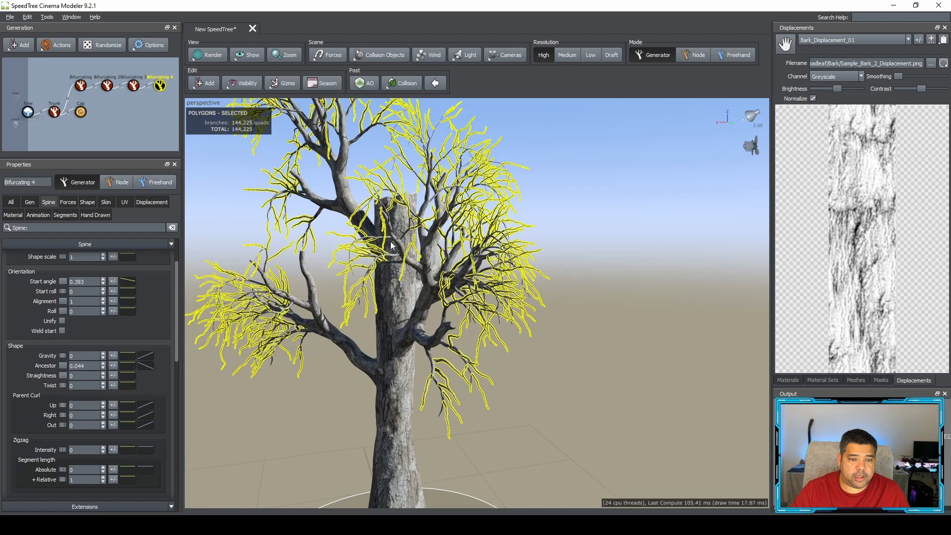
{"action": "scroll", "coordinate": [391, 245], "scroll_direction": "up", "scroll_amount": 1}
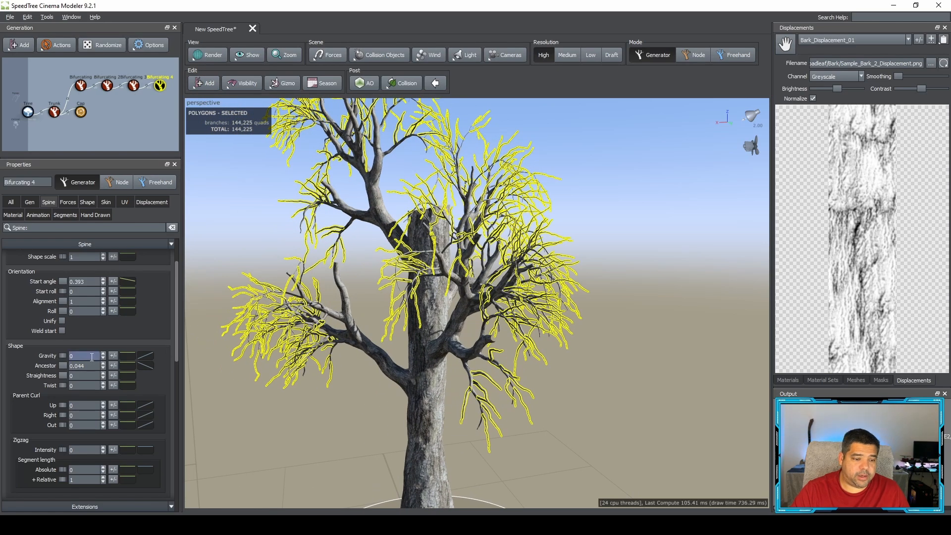
{"action": "double_click", "coordinate": [91, 356]}
{"action": "type", "text": ".1"}
{"action": "key", "text": "Return"}
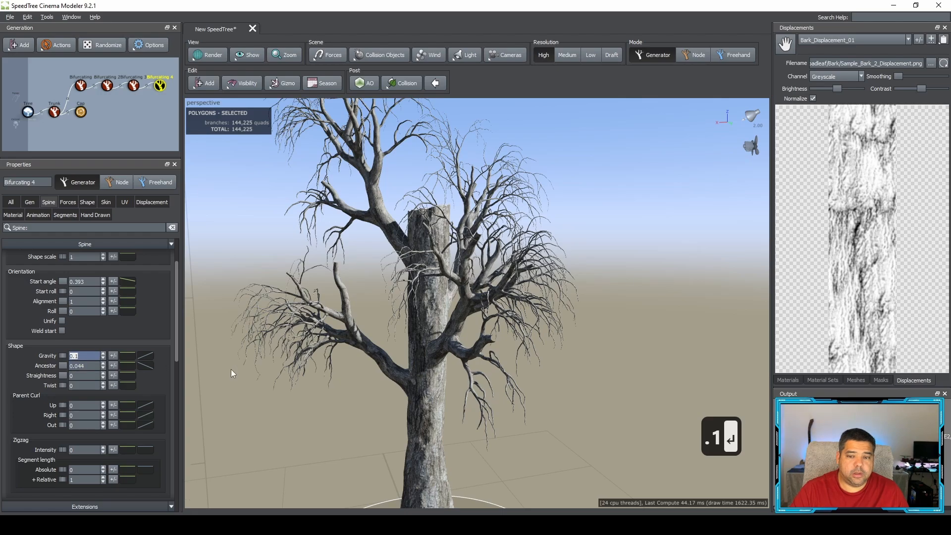
Inspect the whole tree from several angles and distances, and check which limbs belong to the first and second branch levels.
{"action": "left_click_drag", "start_coordinate": [230, 369], "coordinate": [311, 335]}
{"action": "scroll", "coordinate": [311, 335], "scroll_direction": "up", "scroll_amount": 2}
{"action": "scroll", "coordinate": [542, 346], "scroll_direction": "down", "scroll_amount": 2}
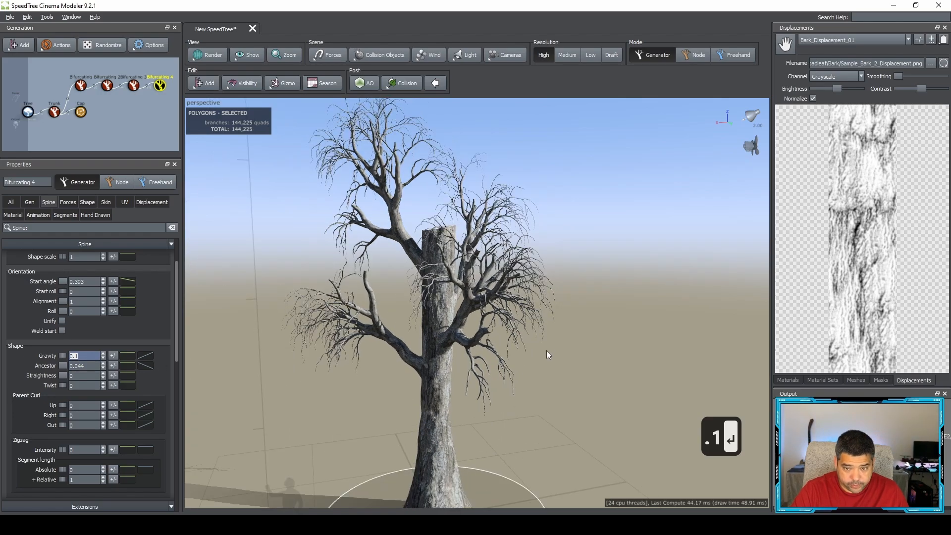
{"action": "scroll", "coordinate": [547, 366], "scroll_direction": "down", "scroll_amount": 2}
{"action": "mouse_move", "coordinate": [480, 381]}
{"action": "left_mouse_down"}
{"action": "mouse_move", "coordinate": [569, 385]}
{"action": "mouse_move", "coordinate": [418, 385]}
{"action": "mouse_move", "coordinate": [493, 391]}
{"action": "mouse_move", "coordinate": [483, 384]}
{"action": "left_mouse_up"}
{"action": "right_click_drag", "start_coordinate": [480, 384], "coordinate": [480, 336]}
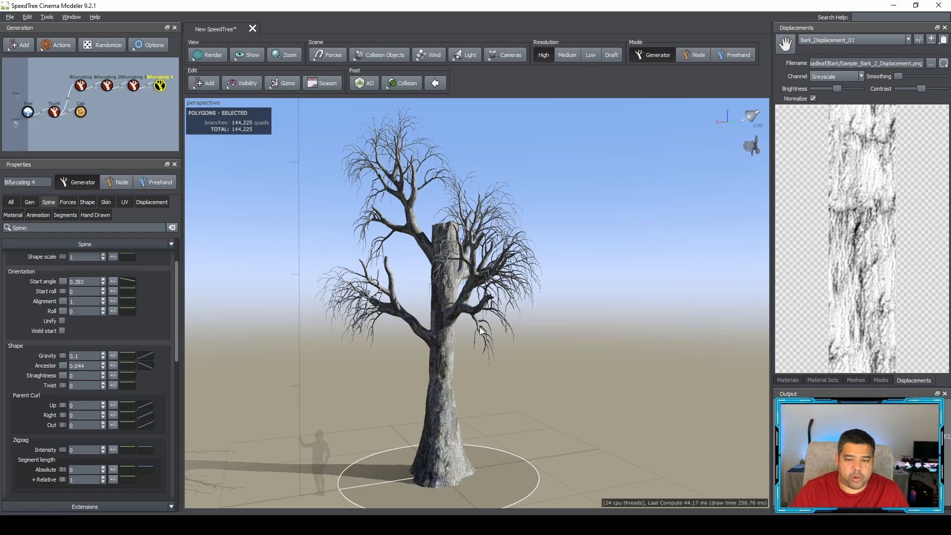
{"action": "middle_click_drag", "start_coordinate": [480, 333], "coordinate": [472, 341]}
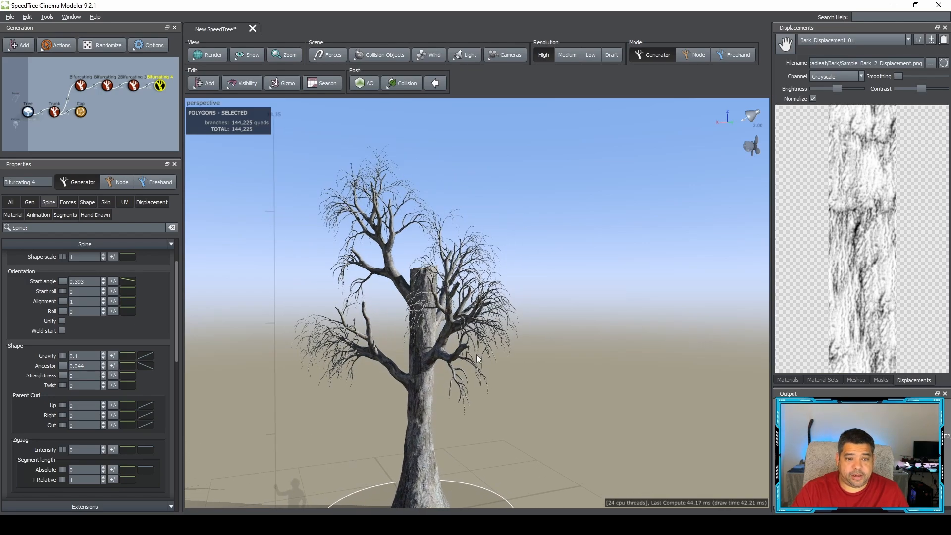
{"action": "middle_click_drag", "start_coordinate": [481, 382], "coordinate": [485, 366]}
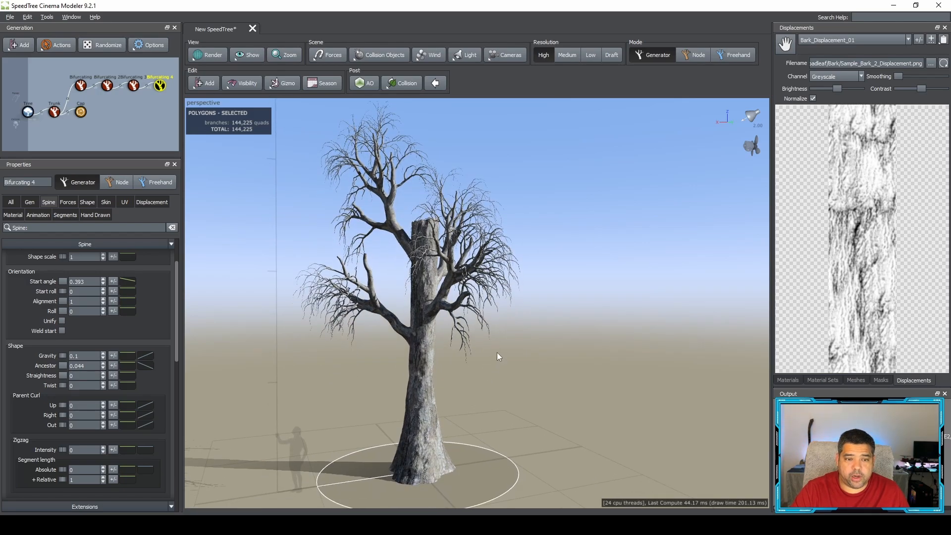
{"action": "left_click_drag", "start_coordinate": [497, 352], "coordinate": [489, 355]}
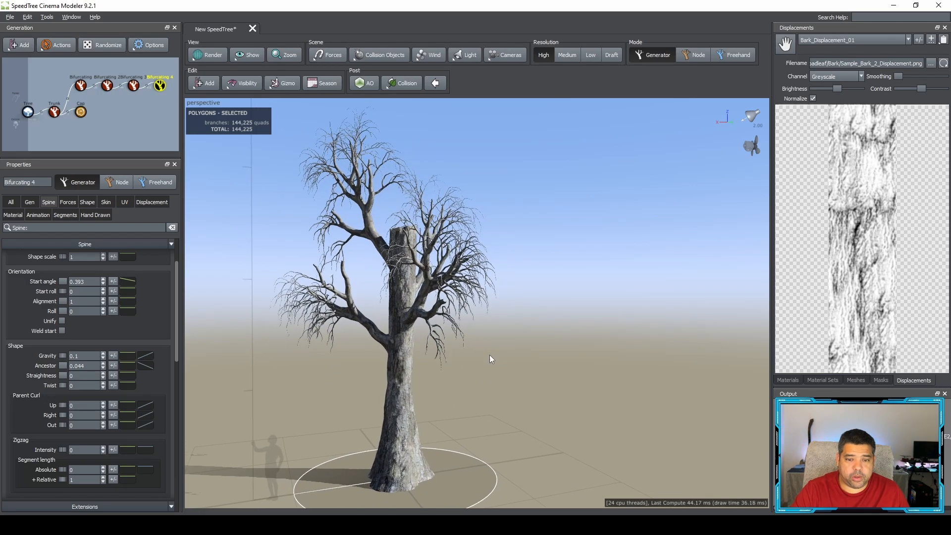
{"action": "left_click", "coordinate": [80, 85]}
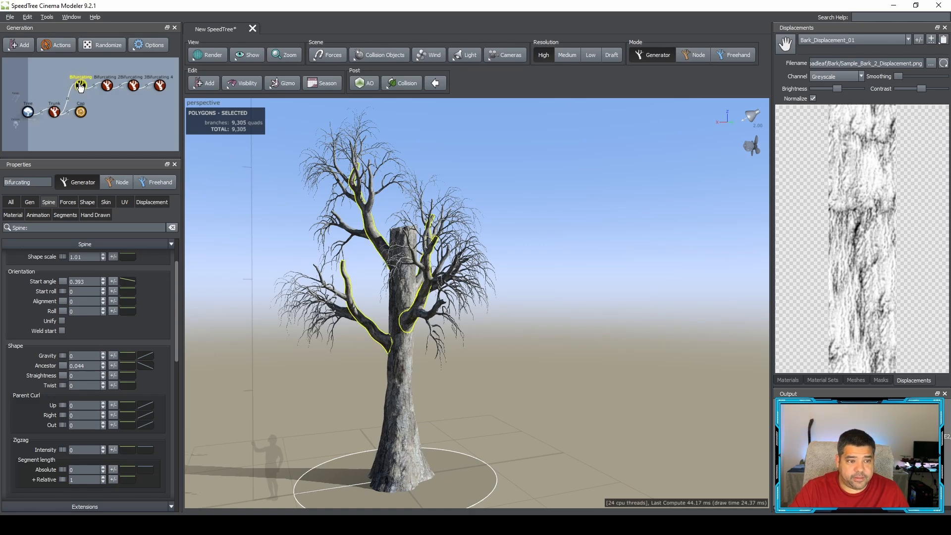
{"action": "left_click", "coordinate": [107, 86]}
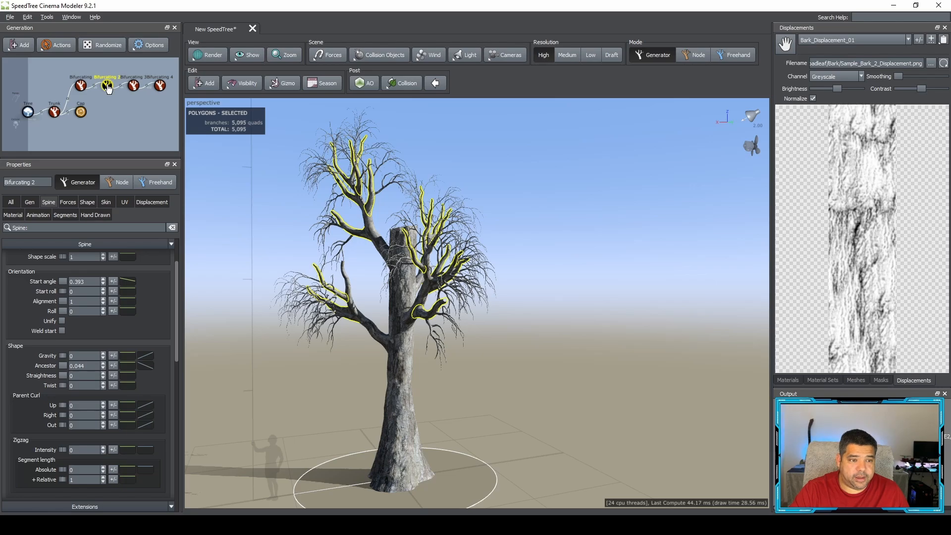
Add a batched leaf generator to the third-level bifurcating branches.
{"action": "left_click", "coordinate": [133, 87]}
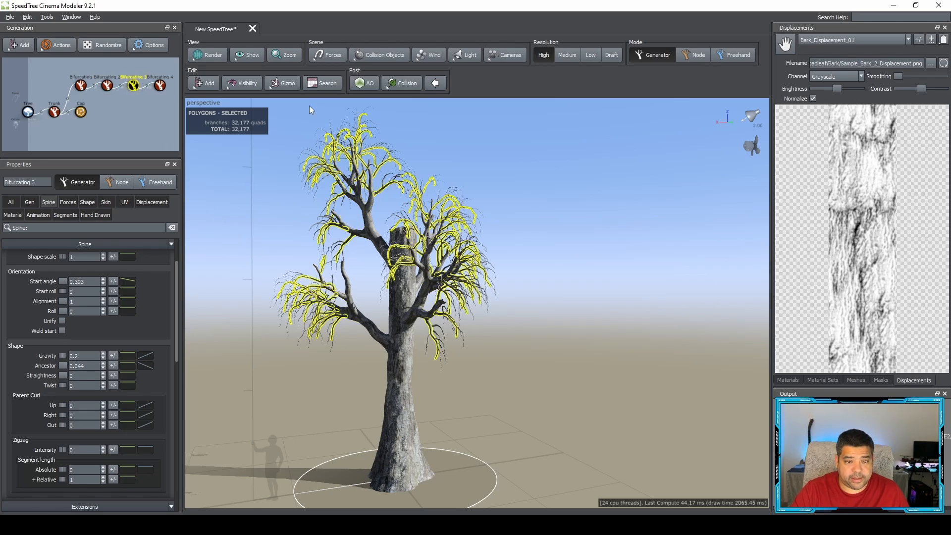
{"action": "left_click", "coordinate": [200, 85]}
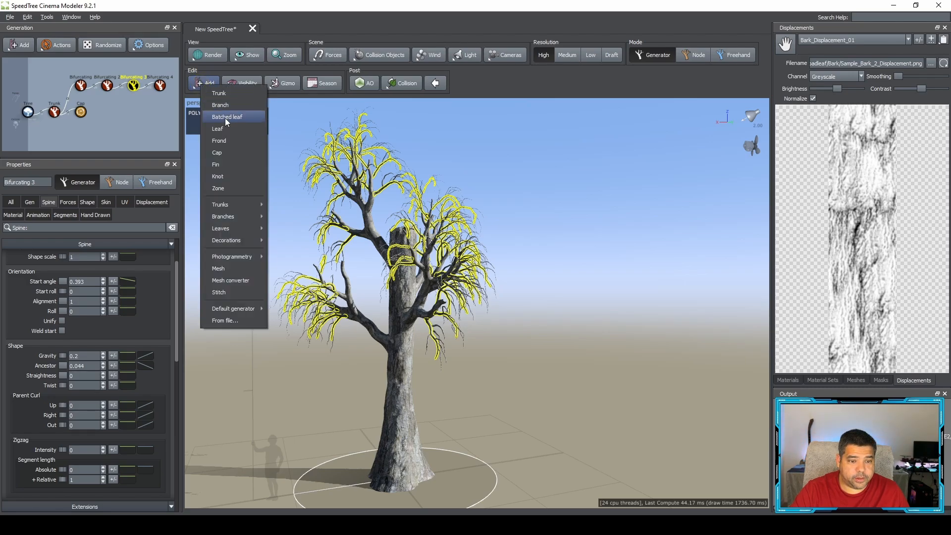
{"action": "mouse_move", "coordinate": [249, 224]}
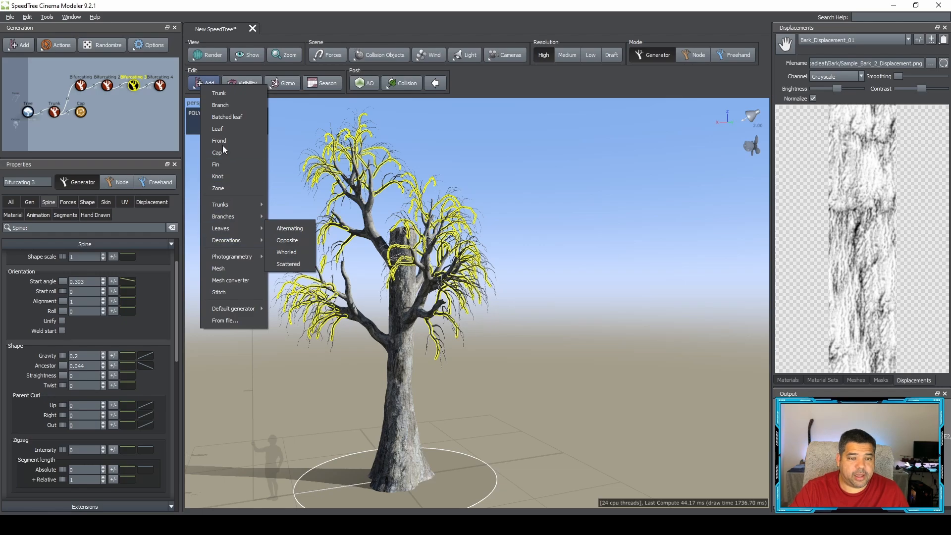
{"action": "left_click", "coordinate": [224, 118]}
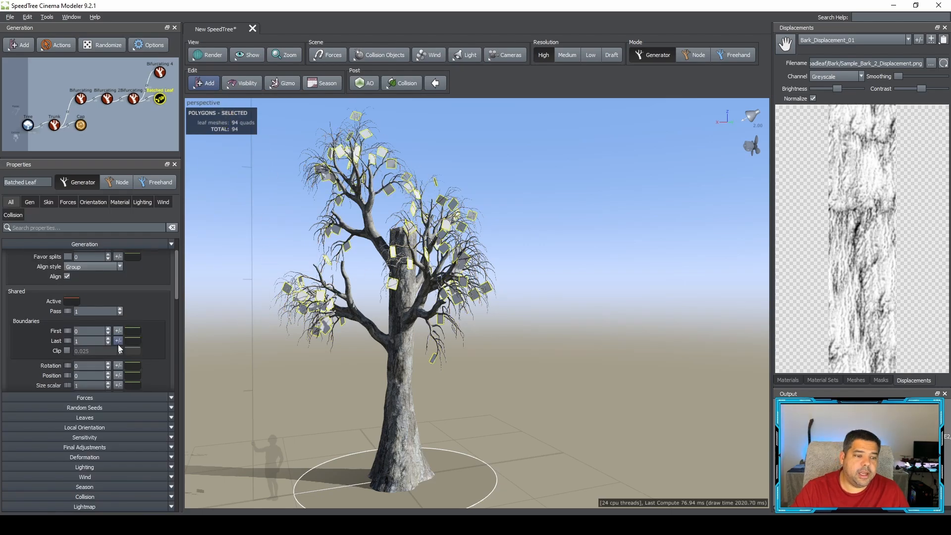
Set the batched leaf generator's Extend parent type to Any in its generation settings.
{"action": "left_click", "coordinate": [28, 200]}
{"action": "scroll", "coordinate": [94, 371], "scroll_direction": "down", "scroll_amount": 5}
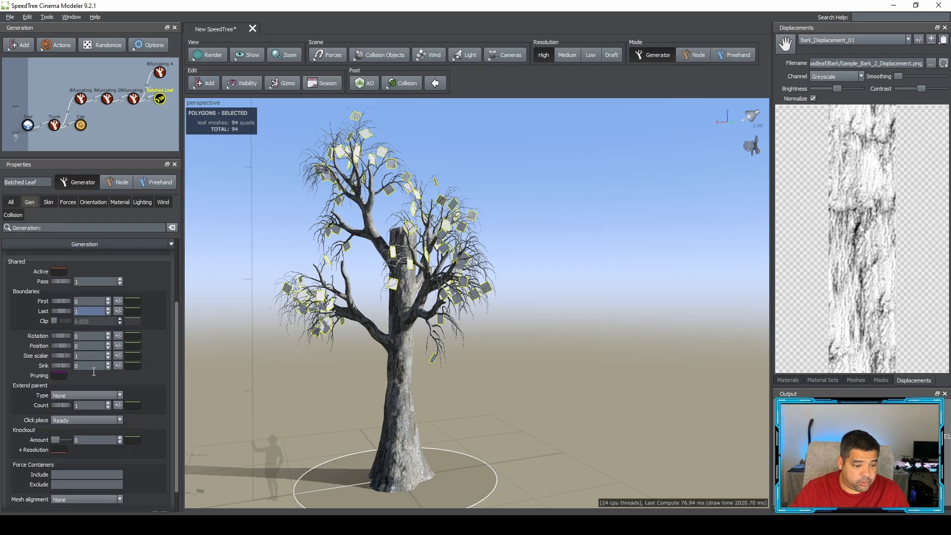
{"action": "left_click", "coordinate": [91, 369]}
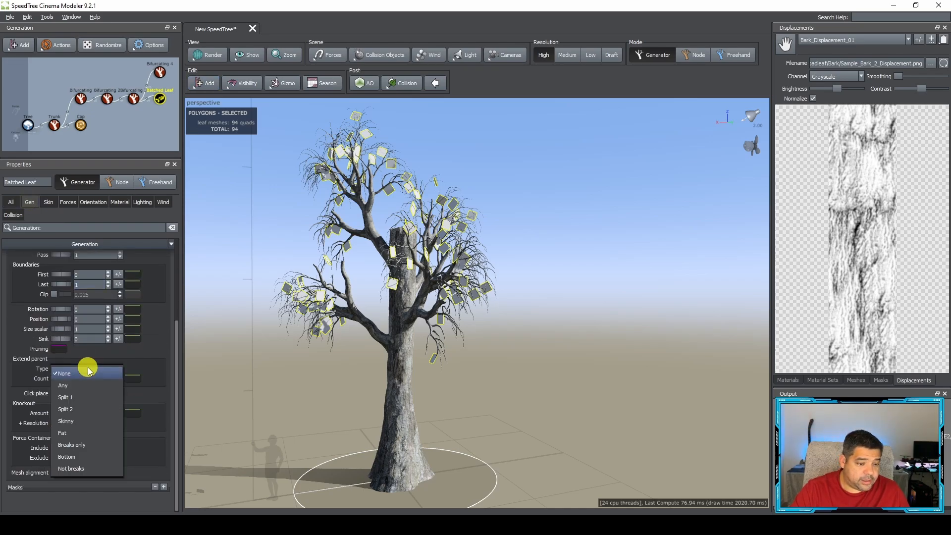
{"action": "left_click", "coordinate": [85, 387]}
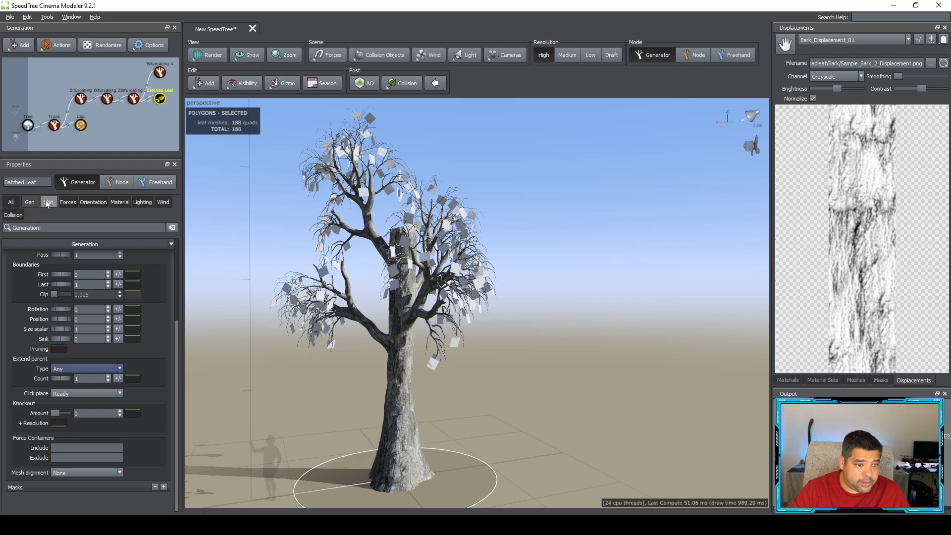
Raise the batched leaves' absolute generation number to 7 and their jumble to 0.47.
{"action": "scroll", "coordinate": [119, 307], "scroll_direction": "up", "scroll_amount": 4}
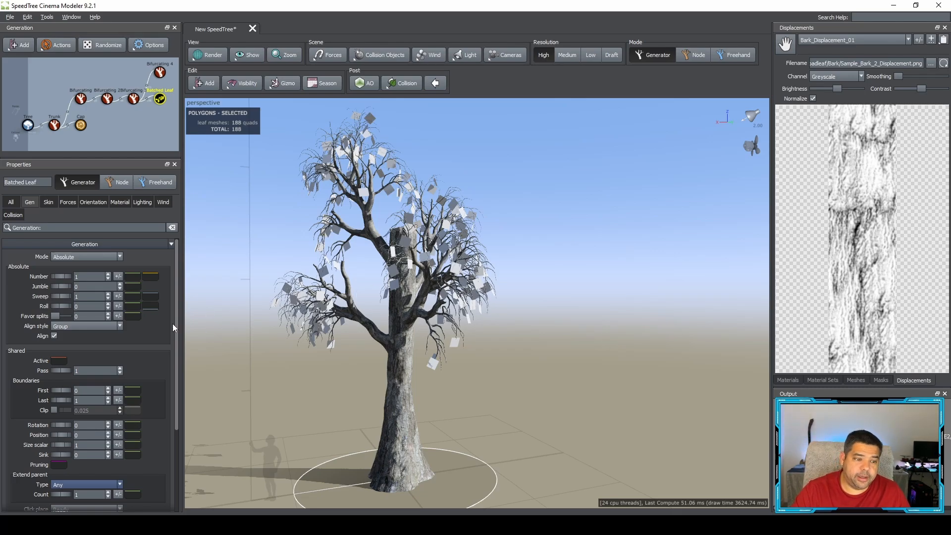
{"action": "left_click_drag", "start_coordinate": [58, 275], "coordinate": [101, 282]}
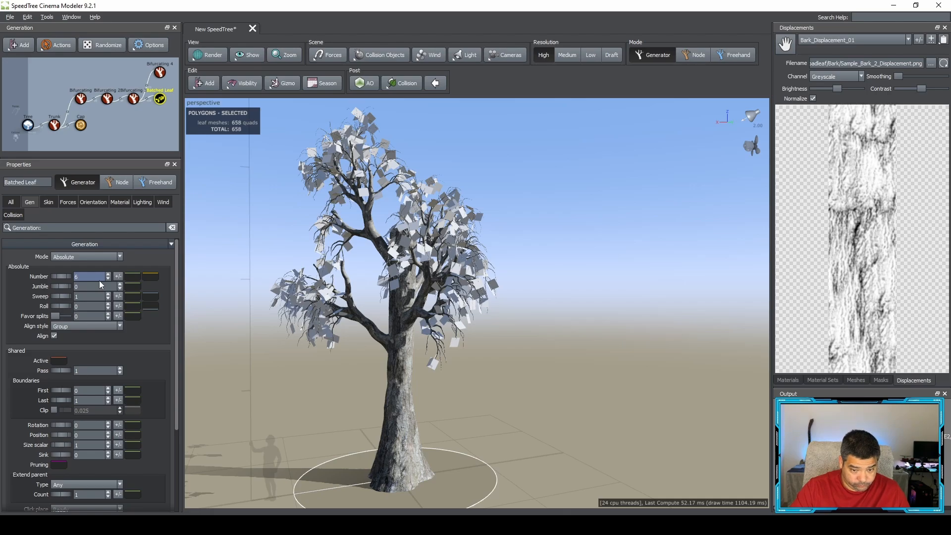
{"action": "left_click", "coordinate": [63, 276]}
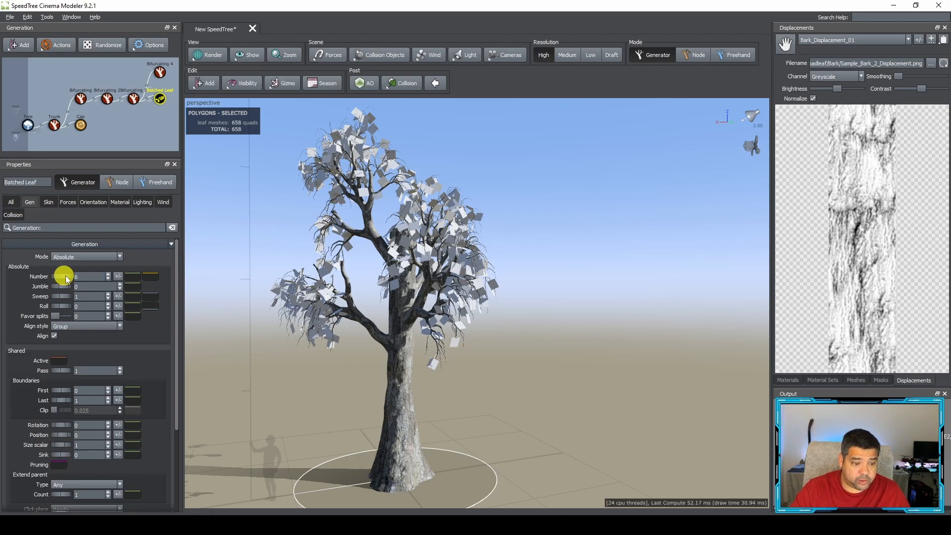
{"action": "mouse_move", "coordinate": [73, 275]}
{"action": "left_mouse_down"}
{"action": "mouse_move", "coordinate": [60, 287]}
{"action": "mouse_move", "coordinate": [80, 289]}
{"action": "left_mouse_up"}
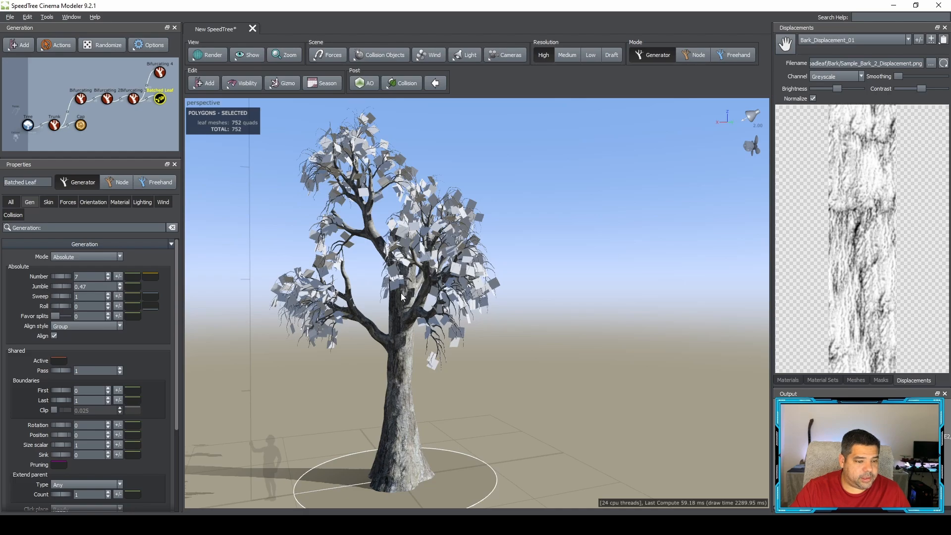
Set the batched leaves' shared generation rotation to 0.12 and position to 0.01.
{"action": "scroll", "coordinate": [117, 334], "scroll_direction": "down", "scroll_amount": 2}
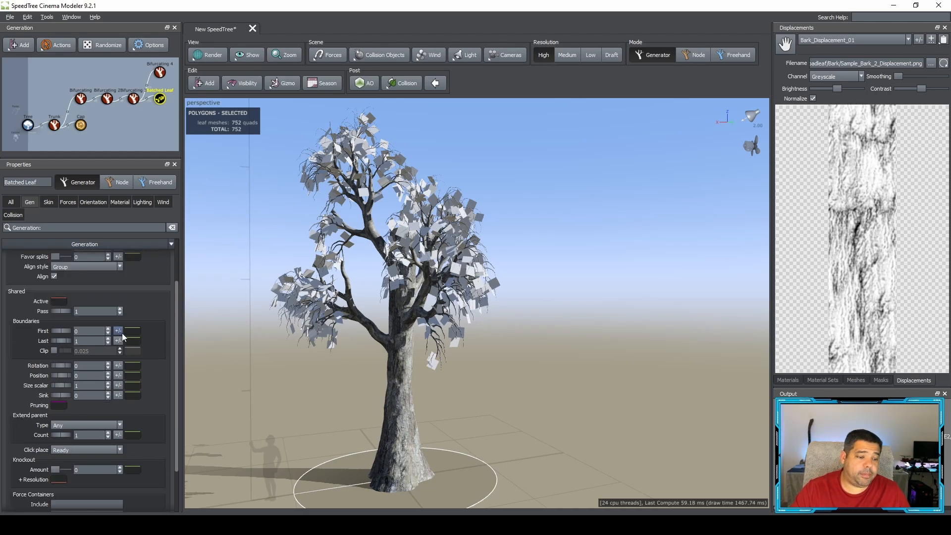
{"action": "mouse_move", "coordinate": [57, 366]}
{"action": "left_mouse_down"}
{"action": "mouse_move", "coordinate": [72, 375]}
{"action": "mouse_move", "coordinate": [61, 376]}
{"action": "left_mouse_up"}
{"action": "scroll", "coordinate": [118, 392], "scroll_direction": "up", "scroll_amount": 2}
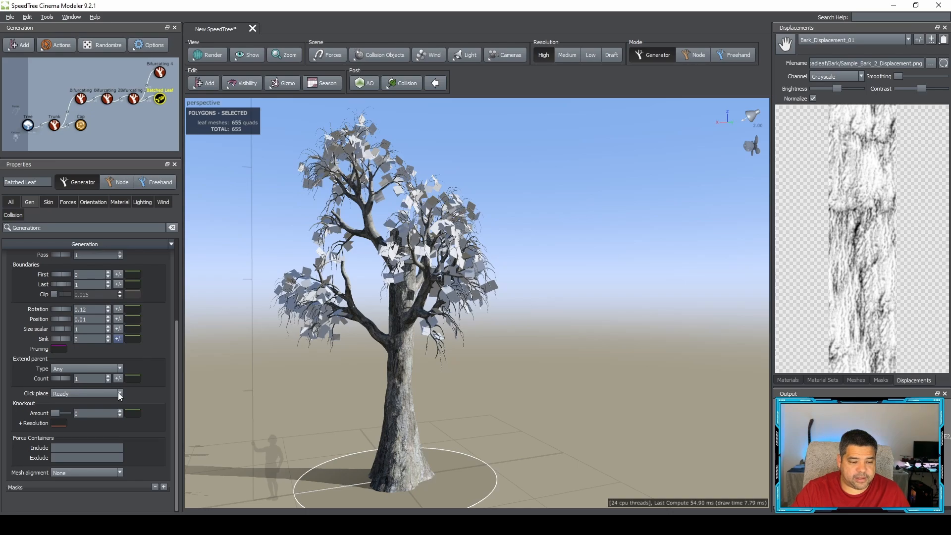
{"action": "left_click", "coordinate": [77, 370]}
{"action": "scroll", "coordinate": [76, 373], "scroll_direction": "down", "scroll_amount": 2}
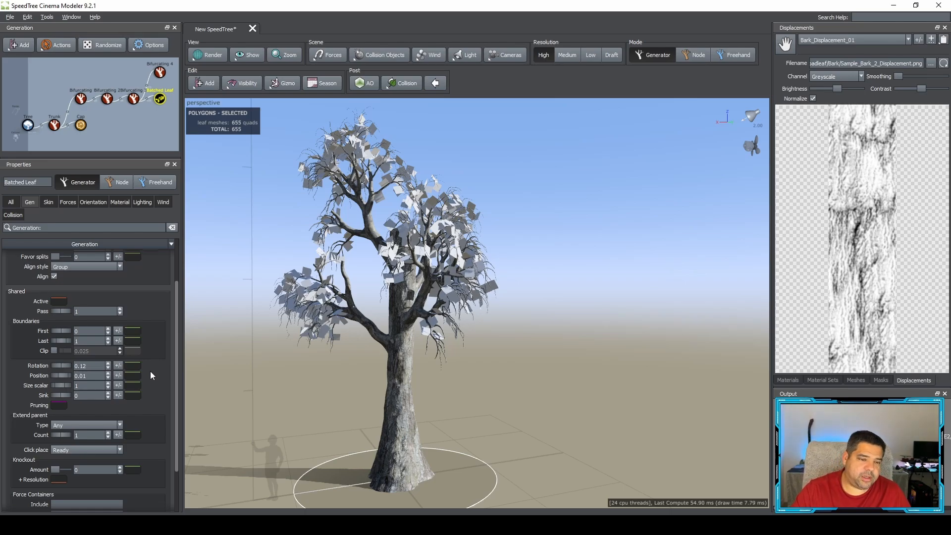
{"action": "scroll", "coordinate": [157, 379], "scroll_direction": "up", "scroll_amount": 2}
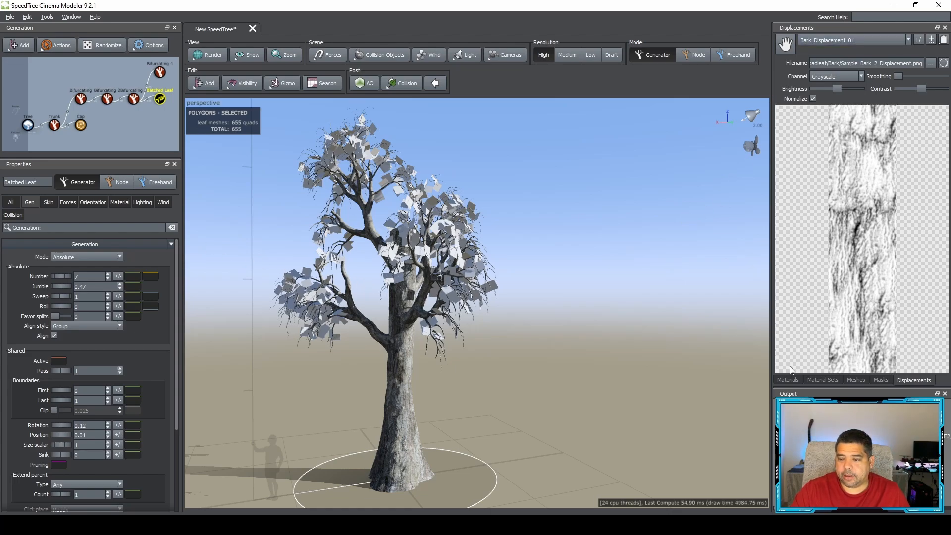
Add a new material to the tree's material list and name it Leaves_01.
{"action": "left_click", "coordinate": [787, 380]}
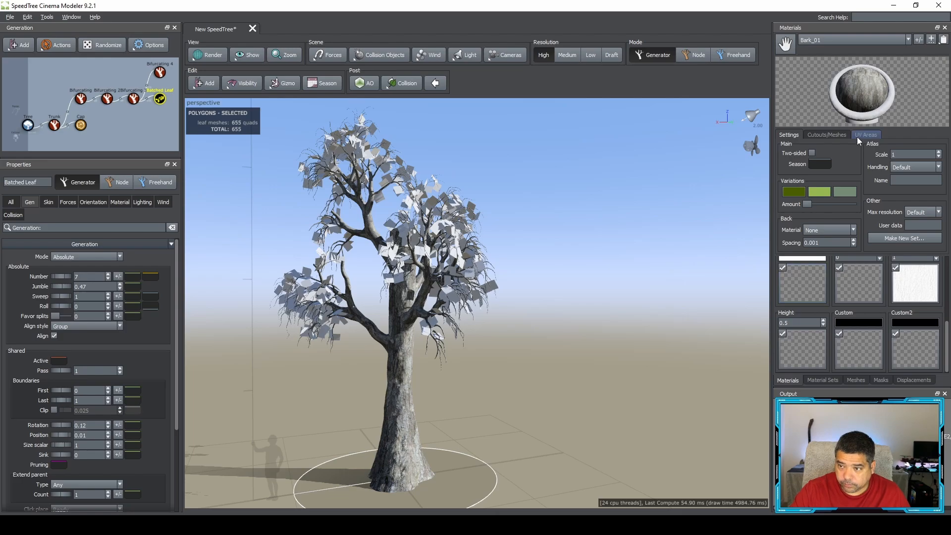
{"action": "left_click", "coordinate": [919, 39]}
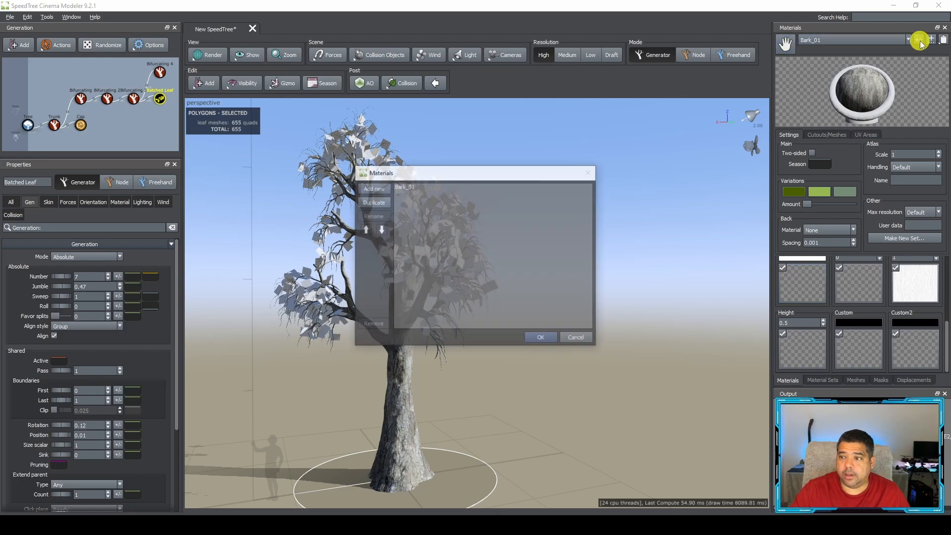
{"action": "left_click", "coordinate": [379, 190]}
{"action": "left_click", "coordinate": [414, 196]}
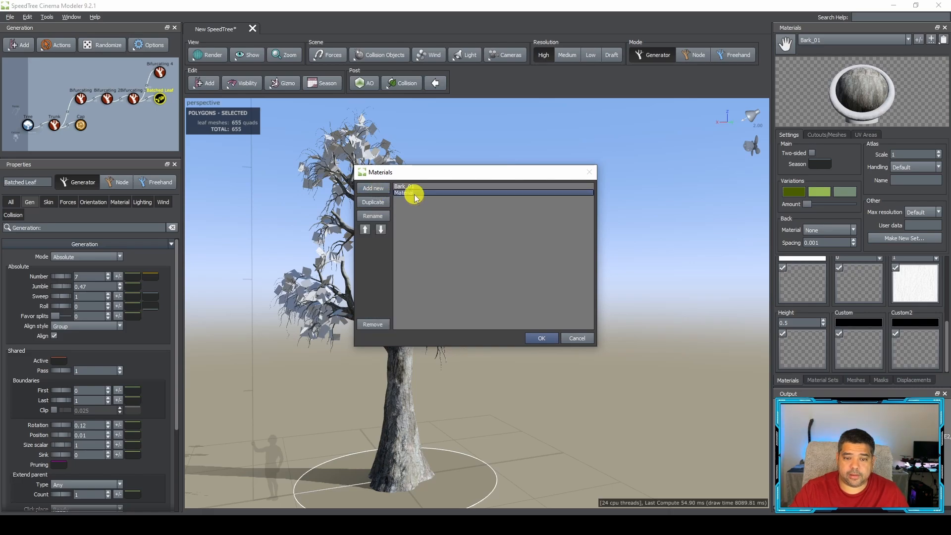
{"action": "left_click", "coordinate": [415, 196]}
{"action": "type", "text": "Lea"}
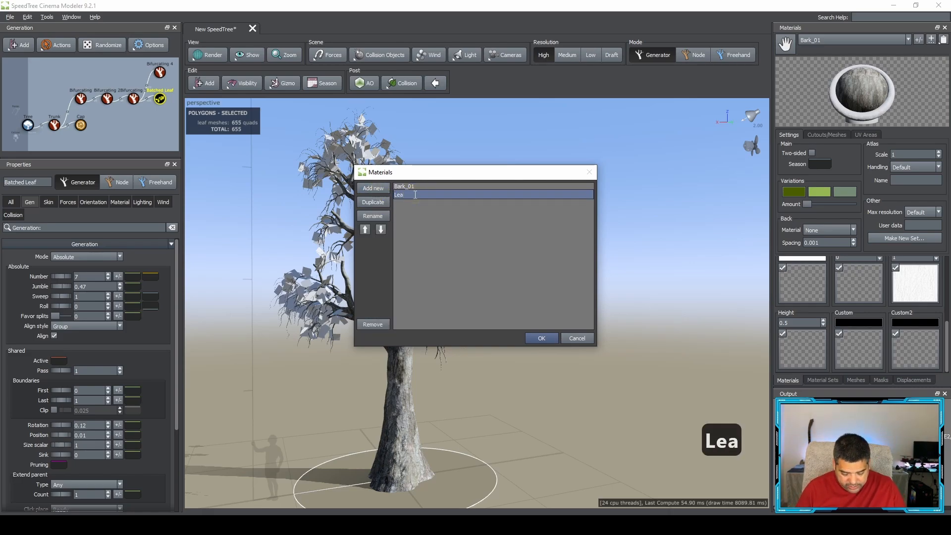
{"action": "type", "text": "ves_)12"}
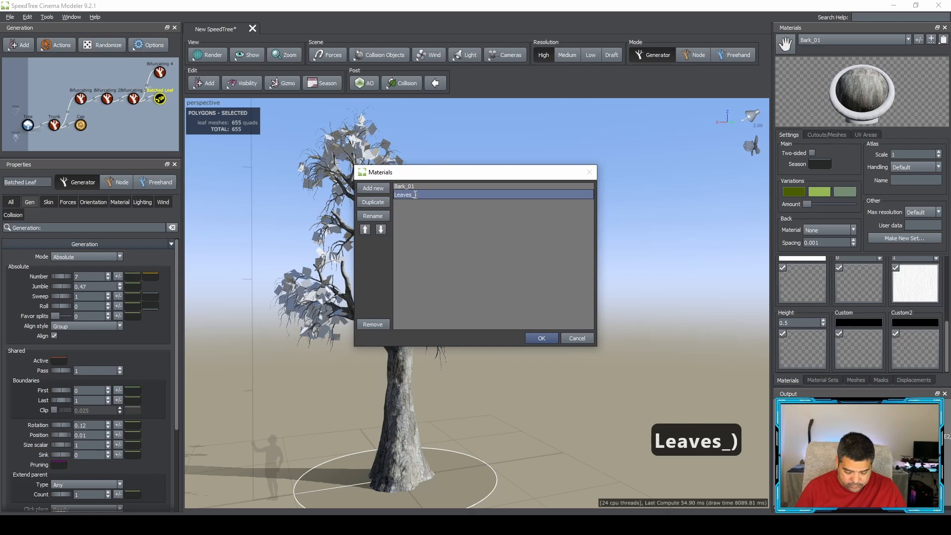
{"action": "key", "text": "BackSpace"}
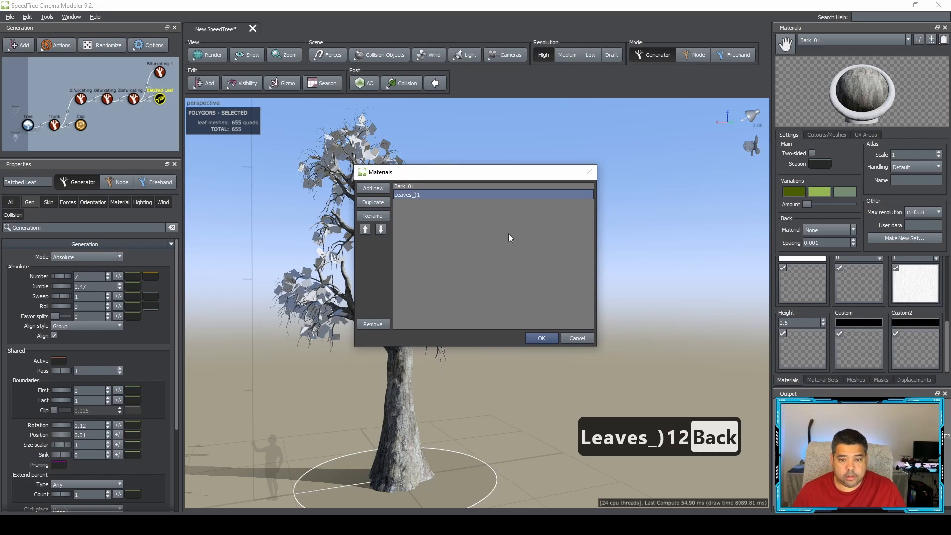
{"action": "key", "text": "BackSpace"}
{"action": "key", "text": "BackSpace"}
{"action": "type", "text": "01"}
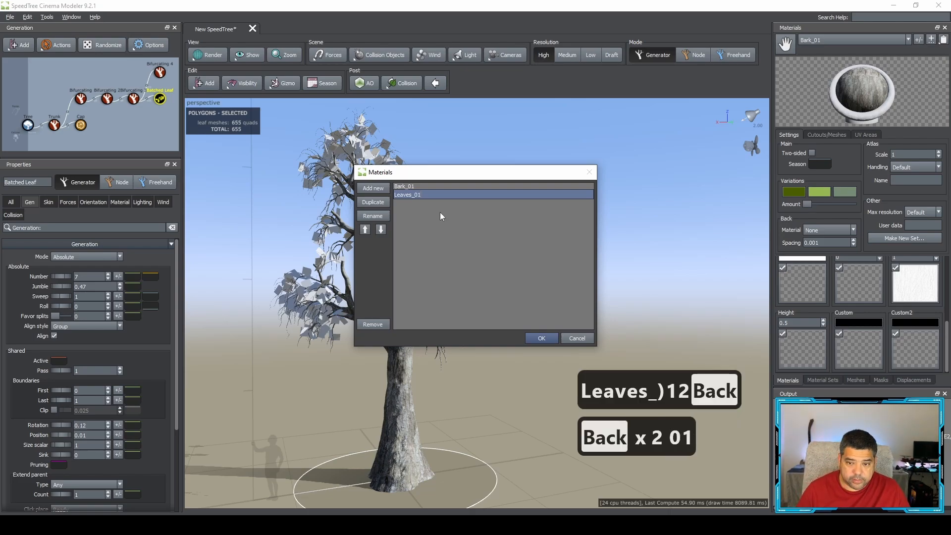
Confirm the material list and load Leaf_Front_1.png from the sample Leaves/Leaf_Front_1 folder as the Subsurface map of Leaves_01.
{"action": "left_click", "coordinate": [543, 337]}
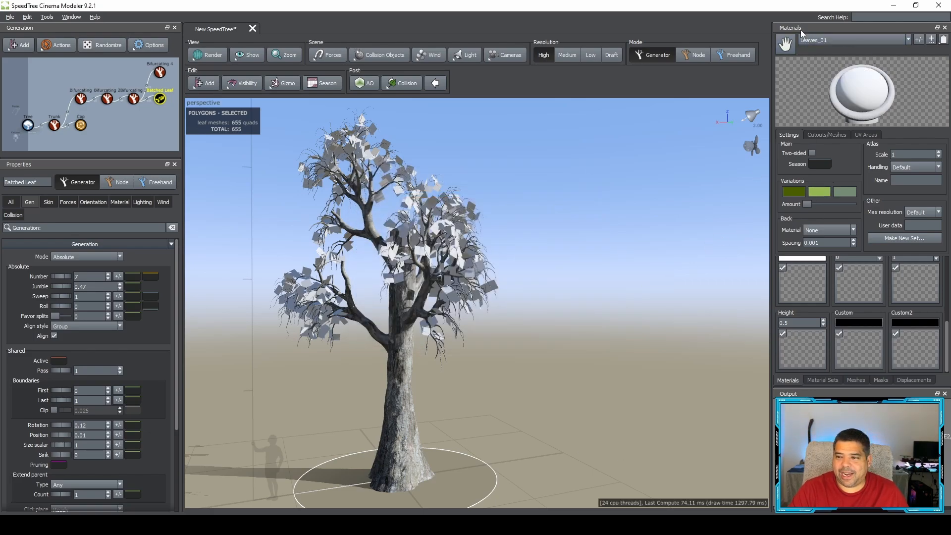
{"action": "left_click", "coordinate": [800, 279]}
{"action": "left_click", "coordinate": [807, 278]}
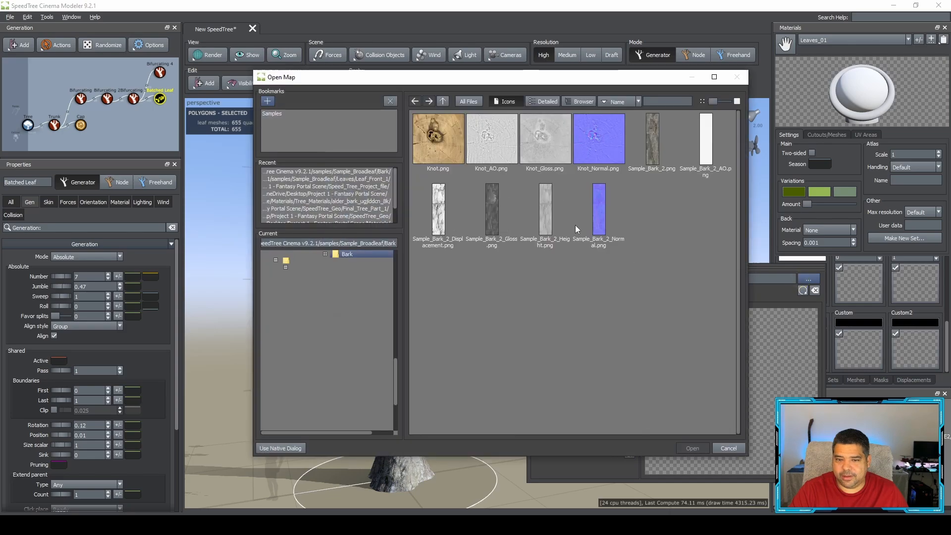
{"action": "left_click", "coordinate": [440, 102]}
{"action": "double_click", "coordinate": [491, 142]}
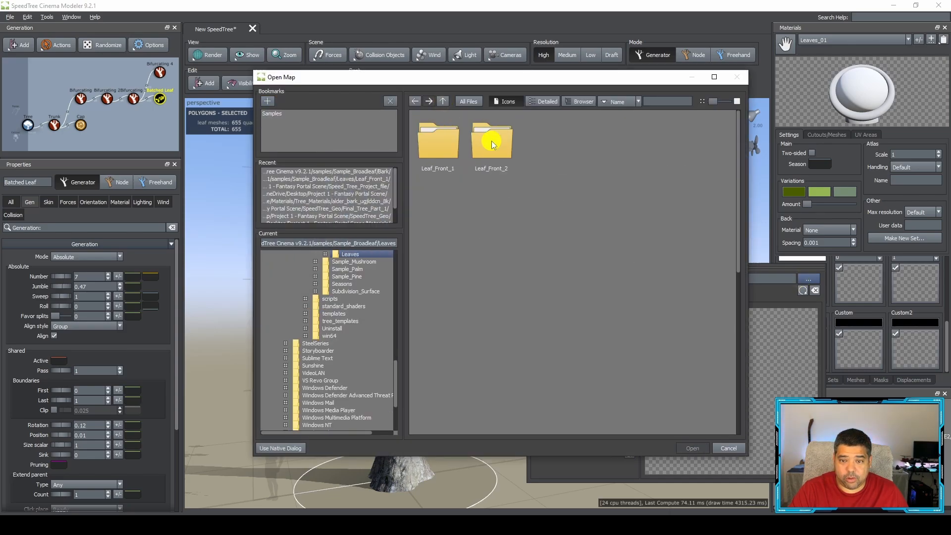
{"action": "double_click", "coordinate": [440, 144]}
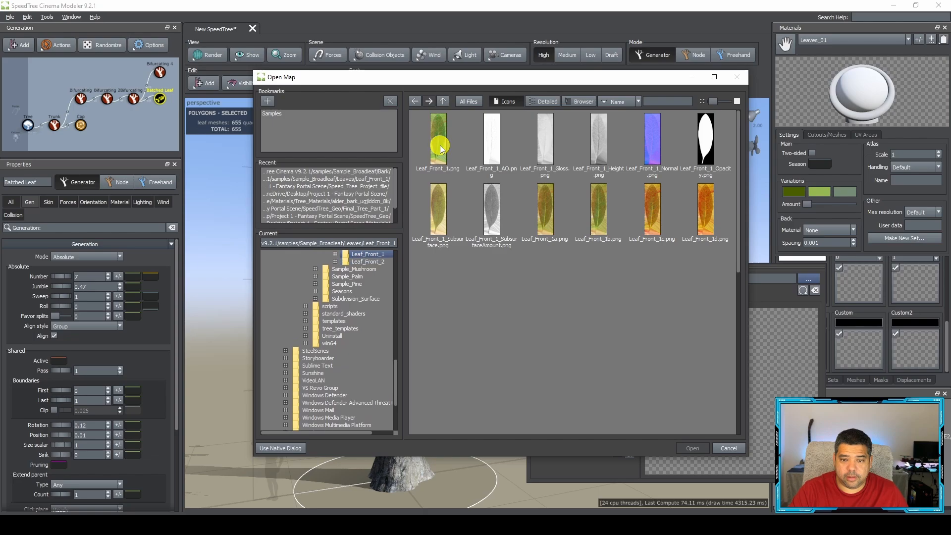
{"action": "left_click", "coordinate": [440, 145]}
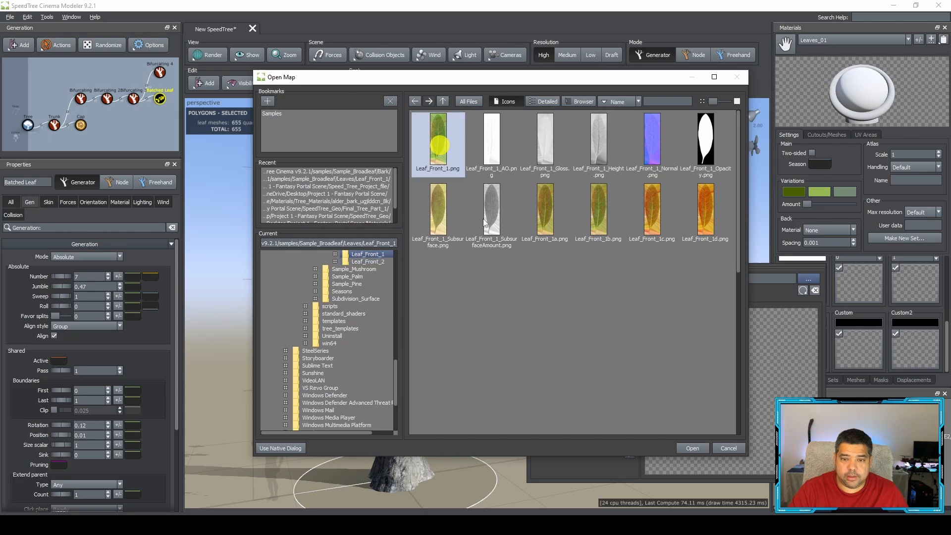
{"action": "left_click", "coordinate": [692, 449]}
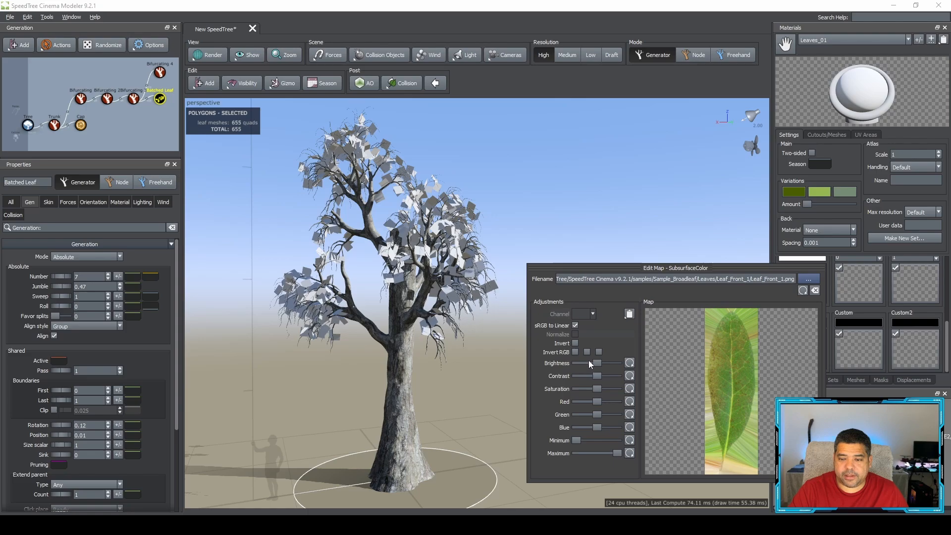
{"action": "left_click_drag", "start_coordinate": [739, 269], "coordinate": [675, 225]}
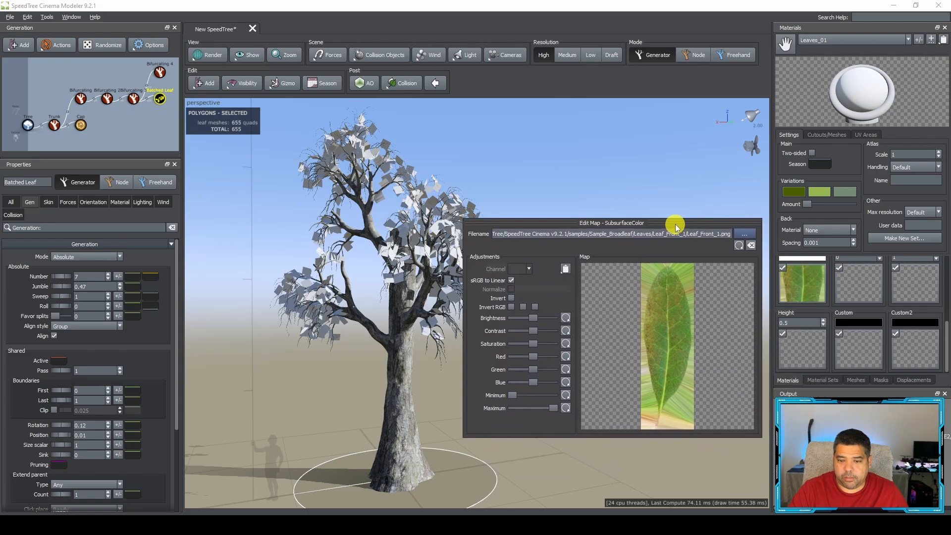
{"action": "left_click", "coordinate": [706, 187]}
{"action": "scroll", "coordinate": [809, 319], "scroll_direction": "up", "scroll_amount": 2}
{"action": "scroll", "coordinate": [809, 318], "scroll_direction": "down", "scroll_amount": 2}
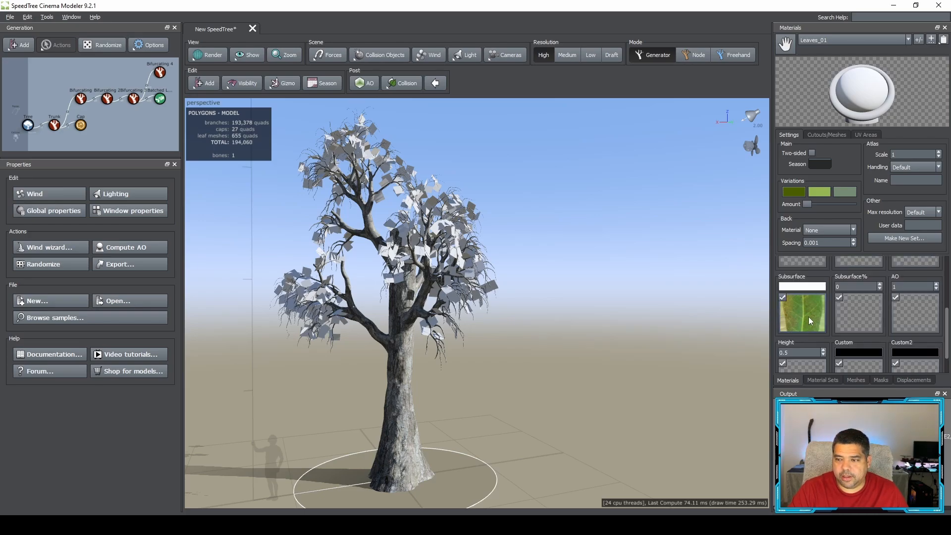
{"action": "left_click", "coordinate": [809, 313]}
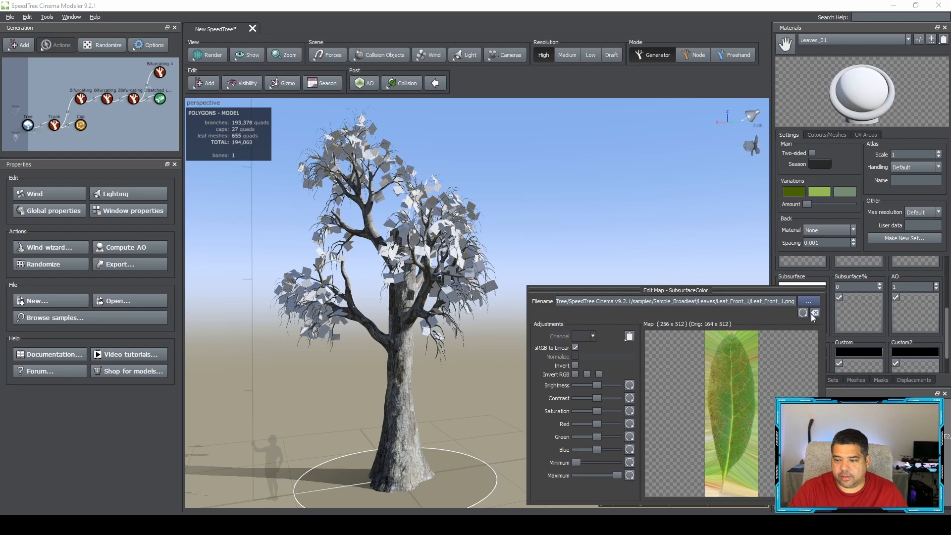
{"action": "left_click", "coordinate": [846, 324]}
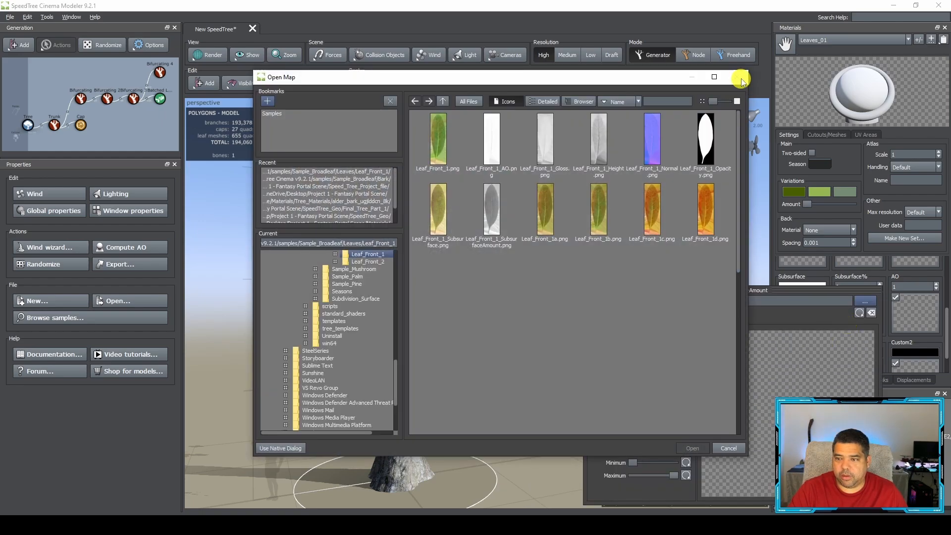
{"action": "left_click", "coordinate": [731, 448]}
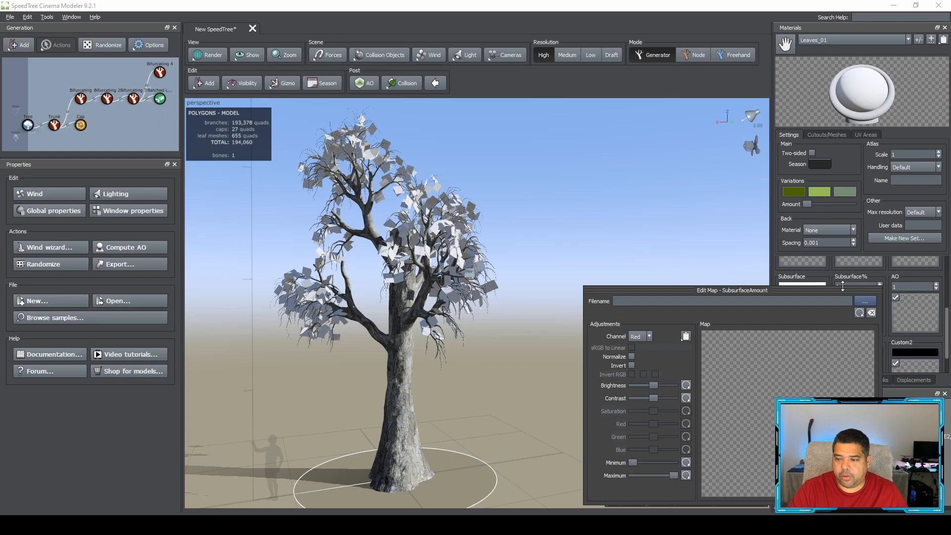
{"action": "left_click", "coordinate": [749, 263]}
{"action": "left_click", "coordinate": [804, 305]}
{"action": "left_click", "coordinate": [860, 320]}
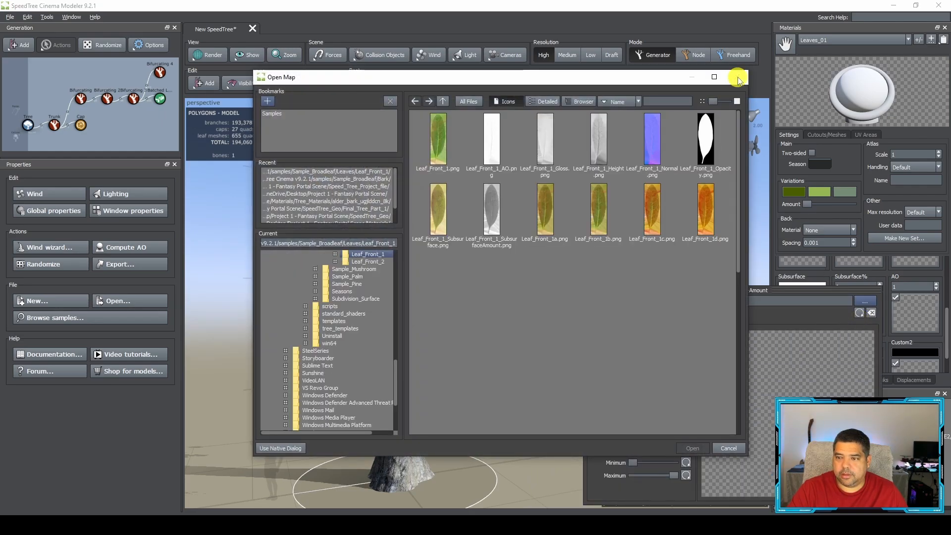
{"action": "left_click", "coordinate": [738, 79]}
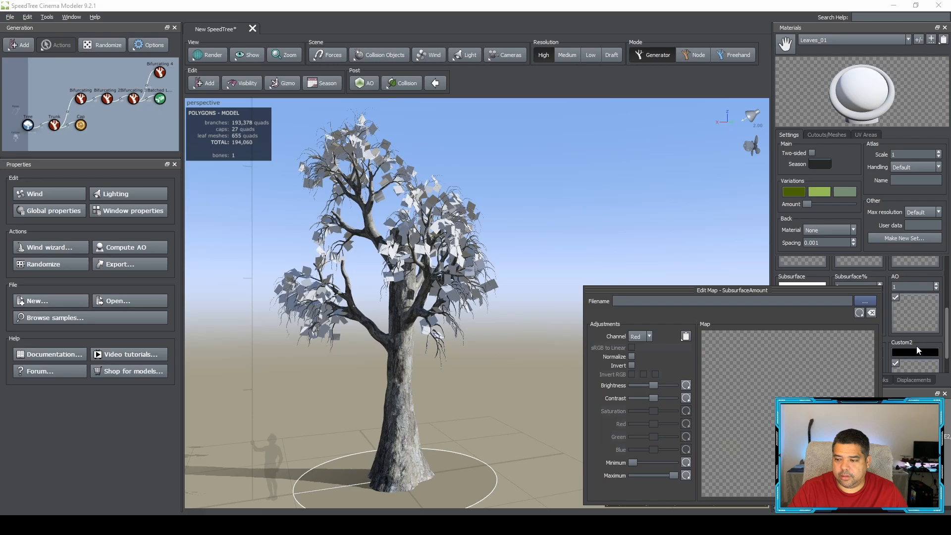
{"action": "scroll", "coordinate": [842, 317], "scroll_direction": "up", "scroll_amount": 2}
Load Leaf_Front_1.png as the Color map of Leaves_01 together with its matching maps, and make the material two-sided.
{"action": "left_click", "coordinate": [802, 297]}
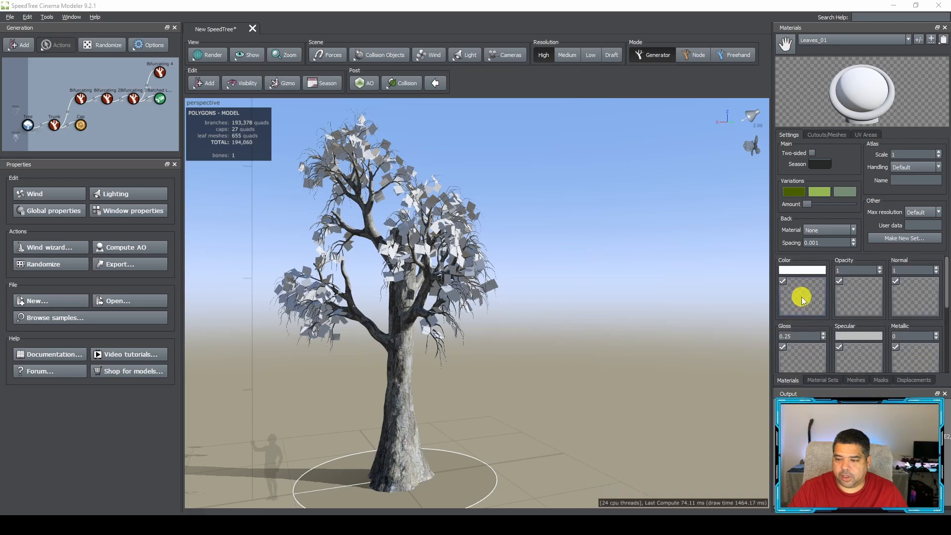
{"action": "left_click", "coordinate": [448, 144]}
{"action": "left_click", "coordinate": [686, 448]}
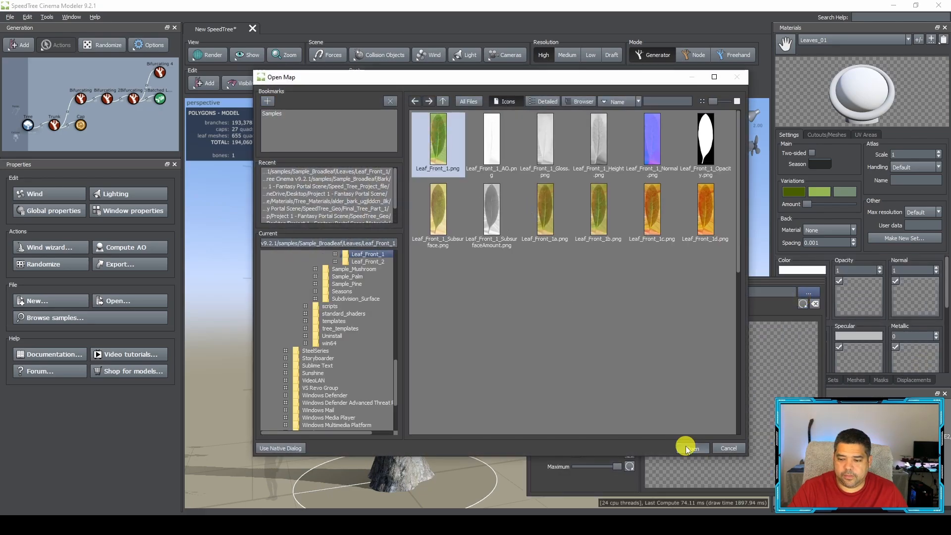
{"action": "left_click", "coordinate": [489, 275]}
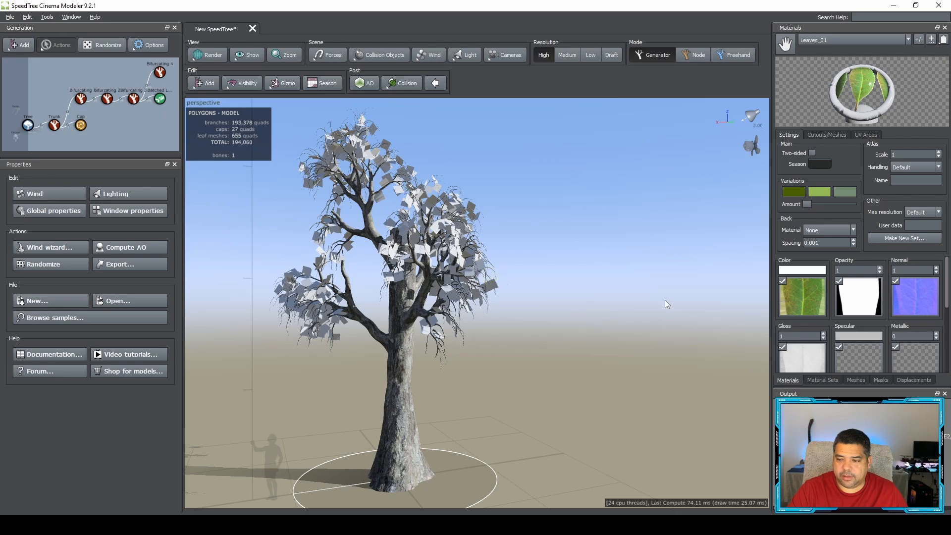
{"action": "scroll", "coordinate": [845, 322], "scroll_direction": "down", "scroll_amount": 3}
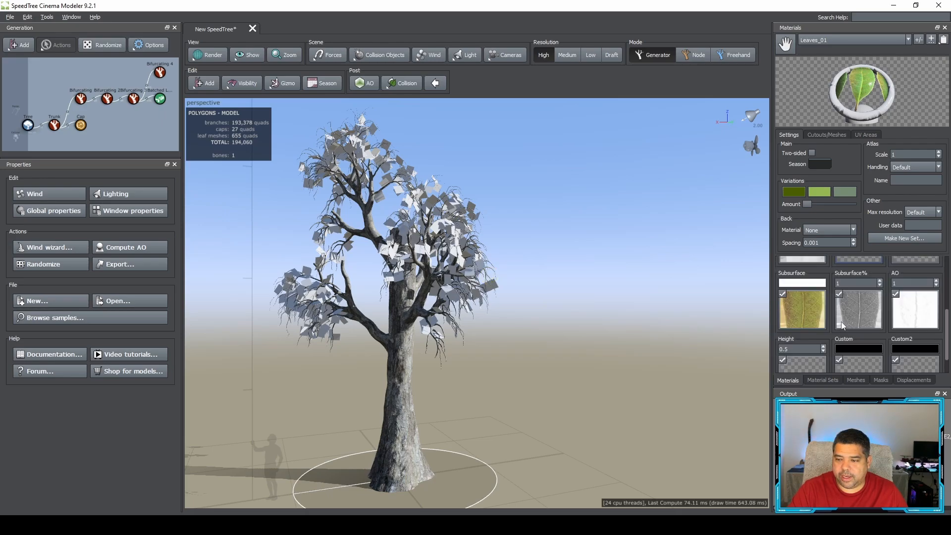
{"action": "scroll", "coordinate": [809, 298], "scroll_direction": "up", "scroll_amount": 3}
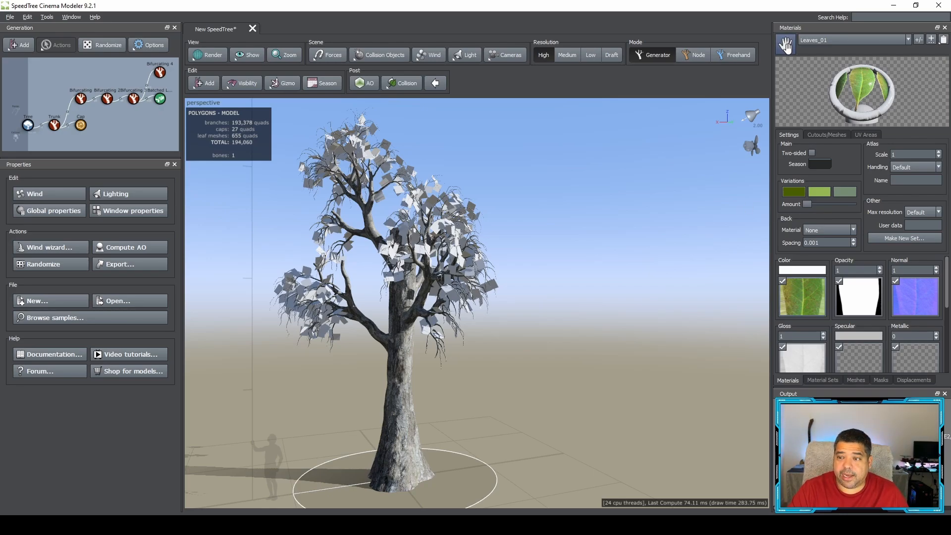
{"action": "left_click", "coordinate": [811, 153]}
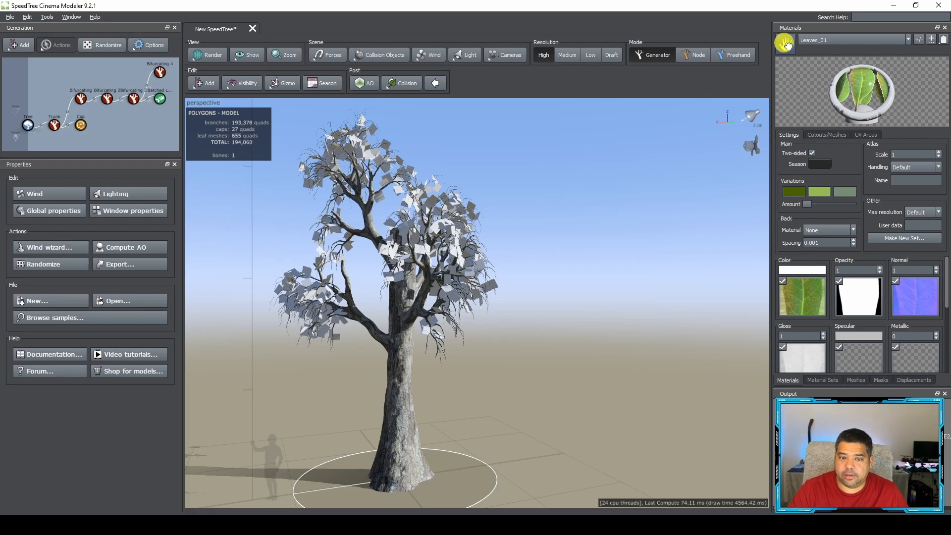
Apply the Leaves_01 material to the batched leaves in the tree's crown.
{"action": "left_click", "coordinate": [387, 147]}
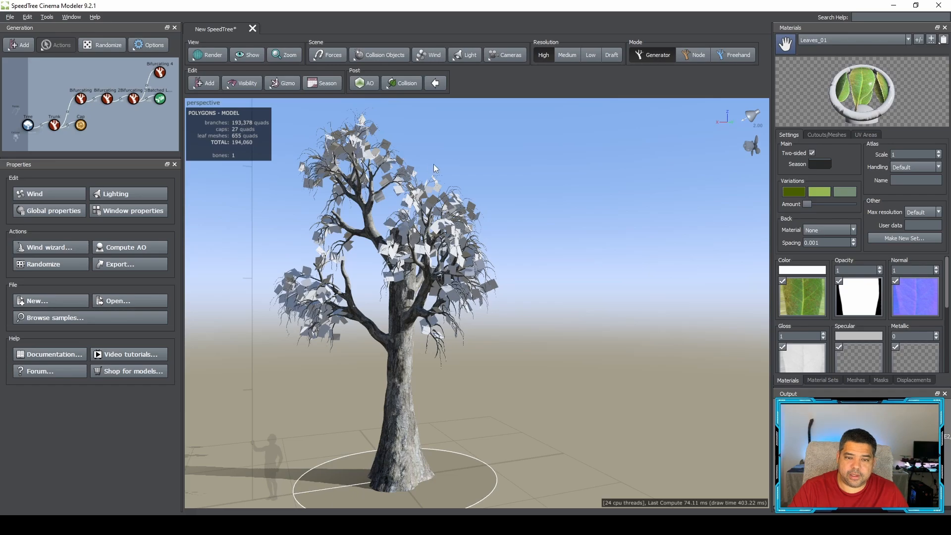
{"action": "scroll", "coordinate": [377, 164], "scroll_direction": "down", "scroll_amount": 2}
{"action": "scroll", "coordinate": [376, 167], "scroll_direction": "up", "scroll_amount": 5}
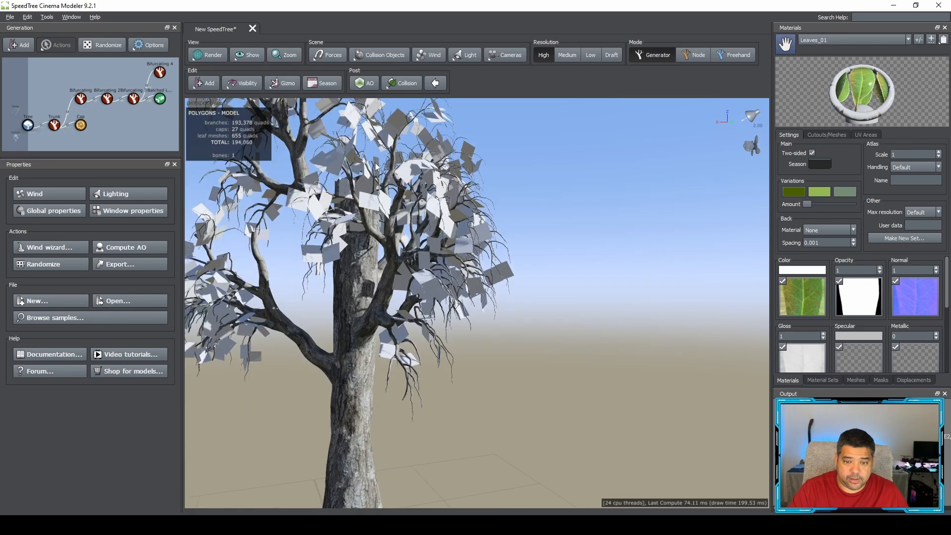
{"action": "scroll", "coordinate": [375, 167], "scroll_direction": "down", "scroll_amount": 2}
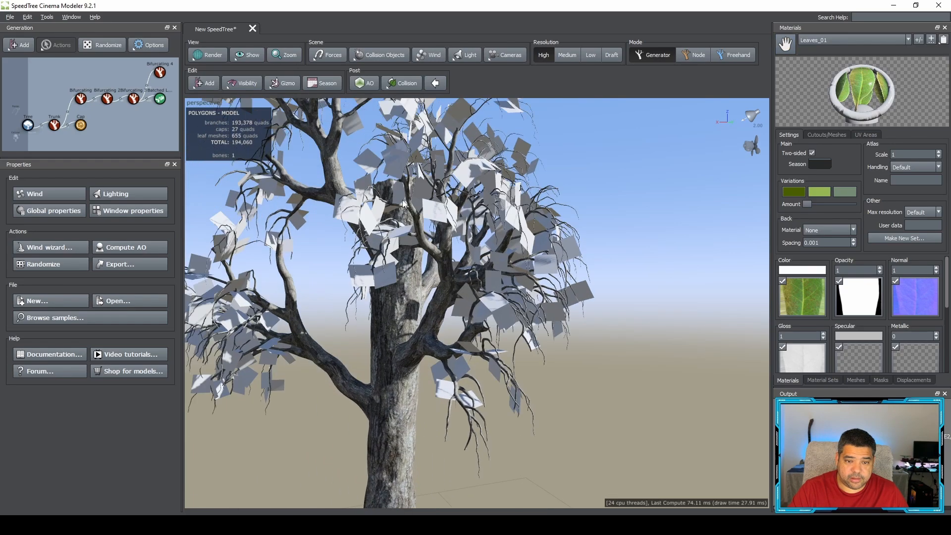
{"action": "left_click_drag", "start_coordinate": [376, 167], "coordinate": [496, 174]}
{"action": "scroll", "coordinate": [512, 176], "scroll_direction": "up", "scroll_amount": 4}
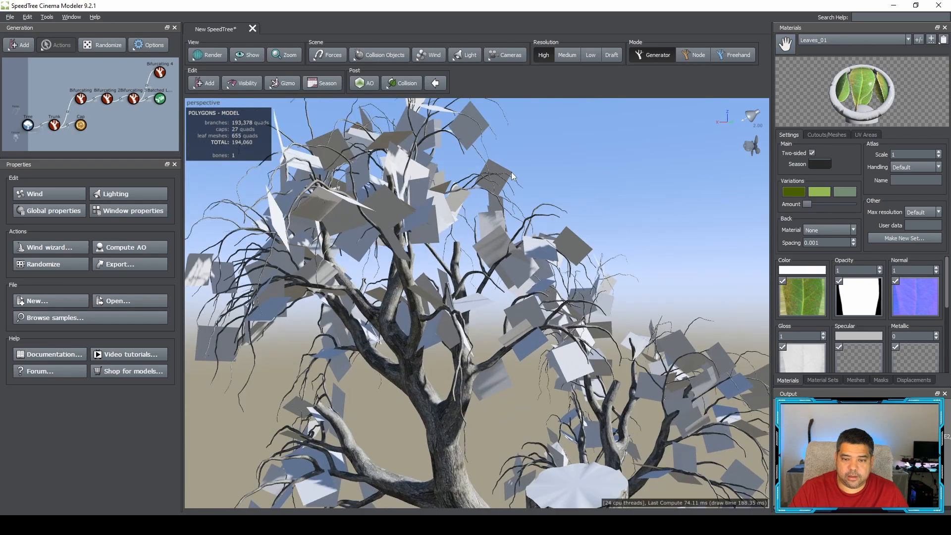
{"action": "scroll", "coordinate": [512, 177], "scroll_direction": "down", "scroll_amount": 2}
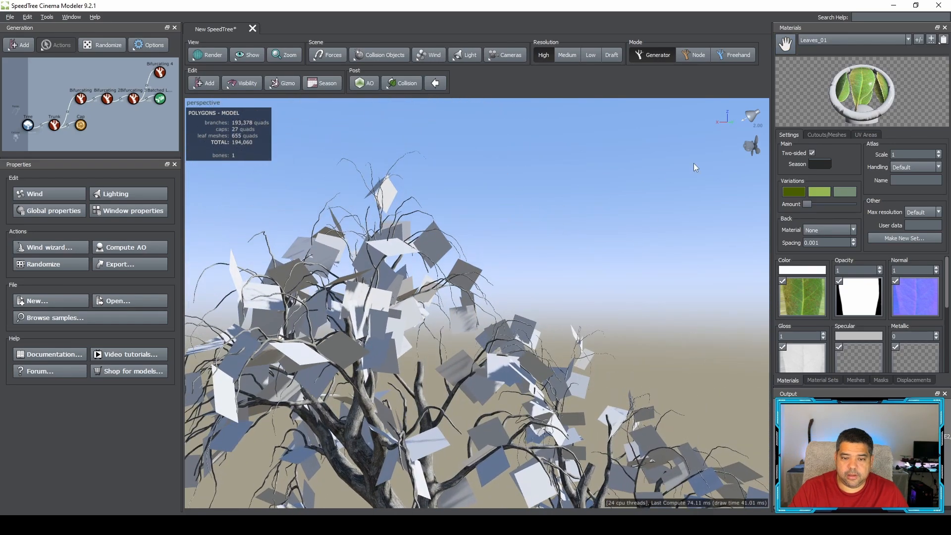
{"action": "left_click", "coordinate": [784, 45]}
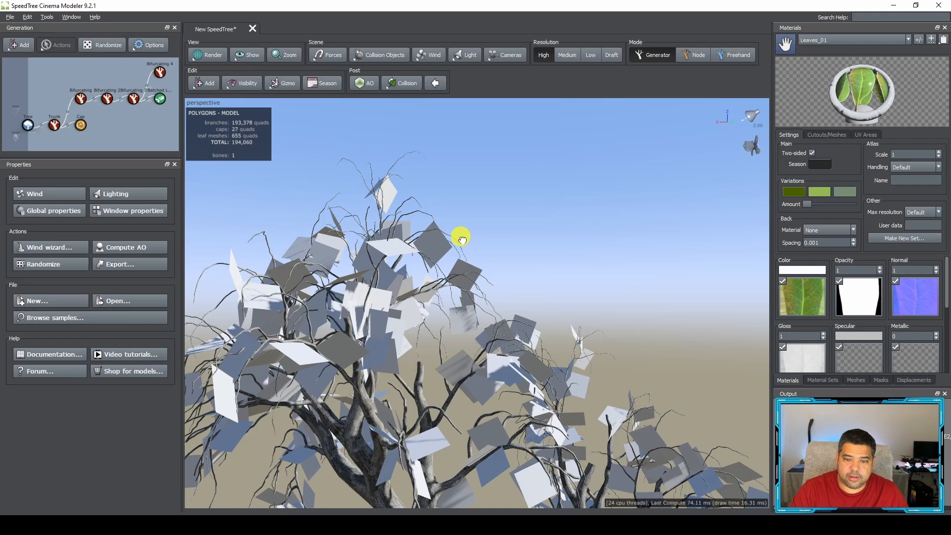
{"action": "left_click_drag", "start_coordinate": [460, 236], "coordinate": [429, 244]}
Examine the textured leaves on the crown up close and on the whole tree.
{"action": "scroll", "coordinate": [458, 284], "scroll_direction": "up", "scroll_amount": 2}
{"action": "scroll", "coordinate": [458, 283], "scroll_direction": "down", "scroll_amount": 5}
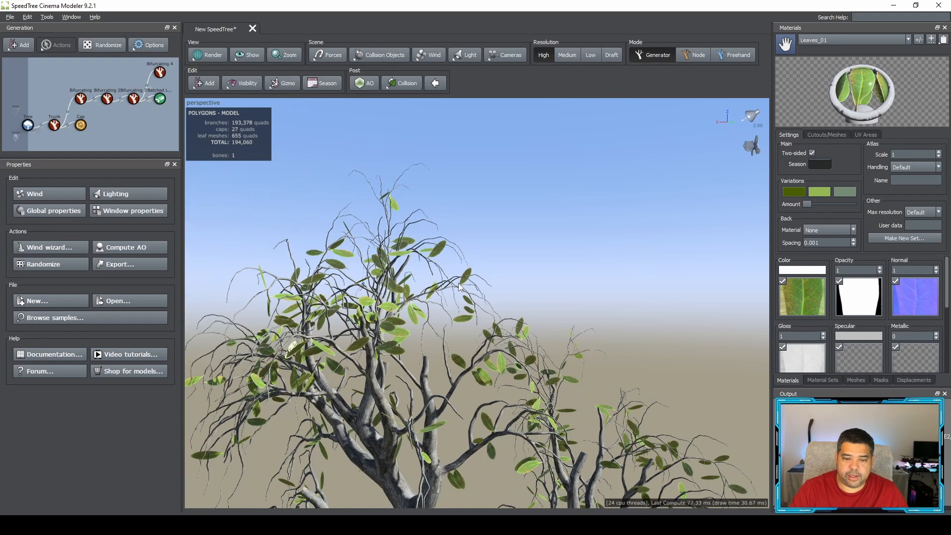
{"action": "middle_click_drag", "start_coordinate": [491, 357], "coordinate": [484, 245]}
{"action": "scroll", "coordinate": [485, 256], "scroll_direction": "down", "scroll_amount": 3}
{"action": "mouse_move", "coordinate": [485, 260]}
{"action": "left_mouse_down"}
{"action": "mouse_move", "coordinate": [473, 229]}
{"action": "mouse_move", "coordinate": [474, 247]}
{"action": "left_mouse_up"}
{"action": "scroll", "coordinate": [474, 228], "scroll_direction": "down", "scroll_amount": 2}
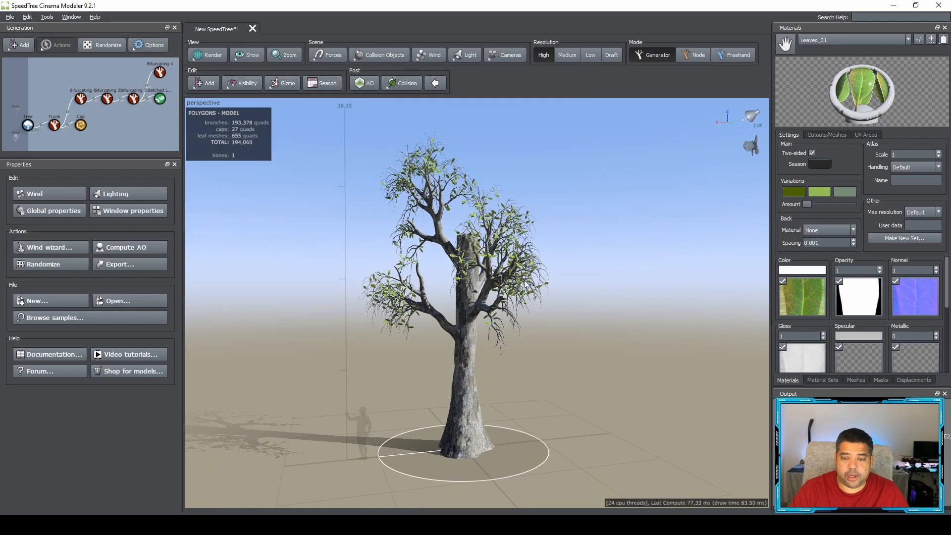
{"action": "scroll", "coordinate": [490, 258], "scroll_direction": "down", "scroll_amount": 2}
{"action": "scroll", "coordinate": [477, 253], "scroll_direction": "up", "scroll_amount": 3}
{"action": "left_click_drag", "start_coordinate": [476, 253], "coordinate": [474, 253]}
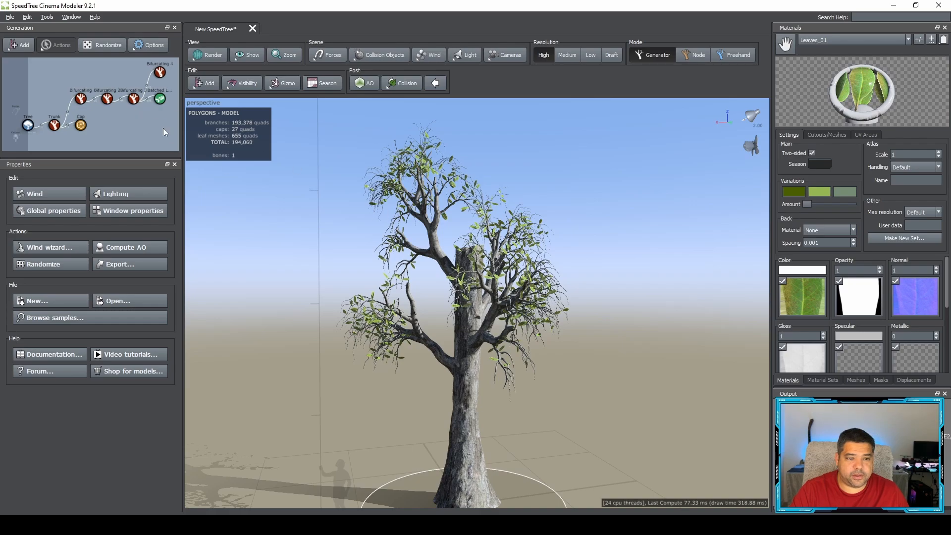
Raise the existing batched leaf generator's absolute generation number to 11.
{"action": "left_click", "coordinate": [160, 99]}
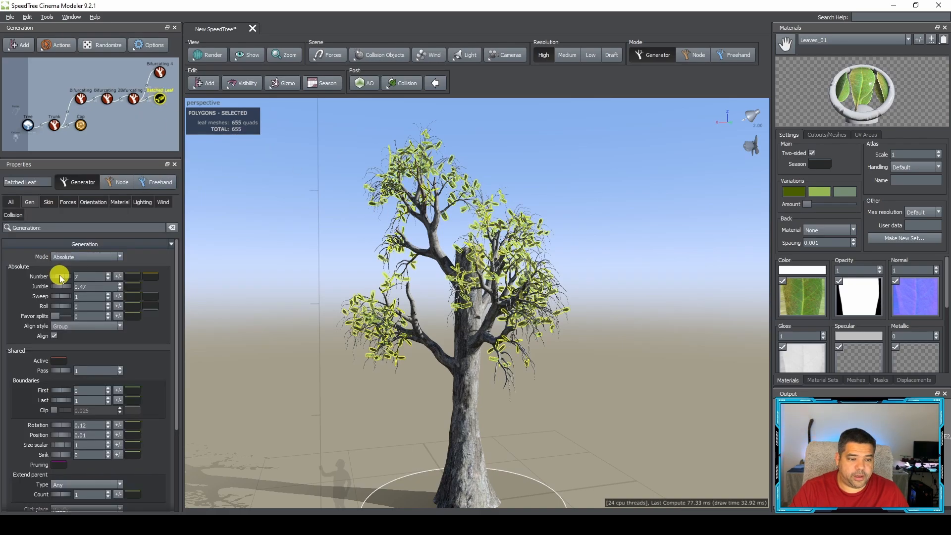
{"action": "left_click_drag", "start_coordinate": [65, 276], "coordinate": [98, 280]}
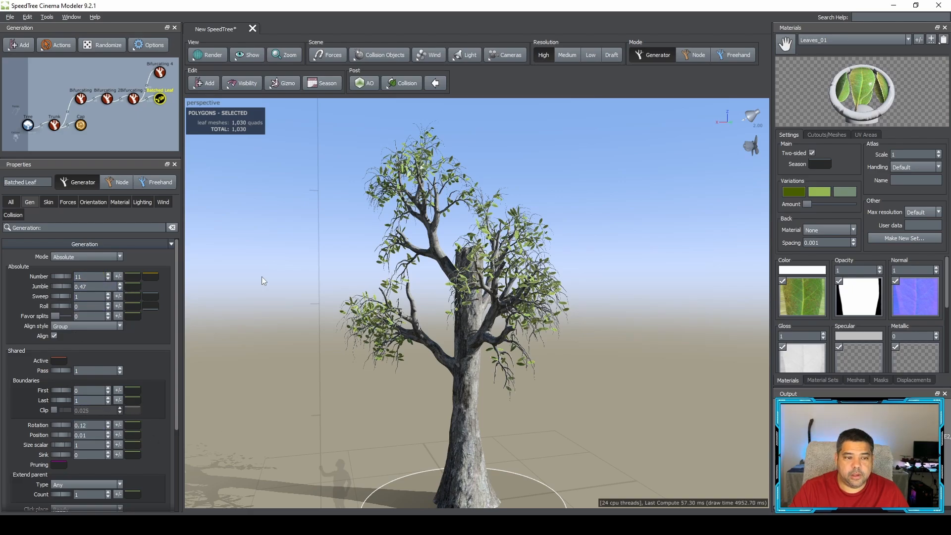
Add a second batched leaf generator to the Bifurcating 4 branches and set its absolute generation number to 5.
{"action": "left_click", "coordinate": [161, 74]}
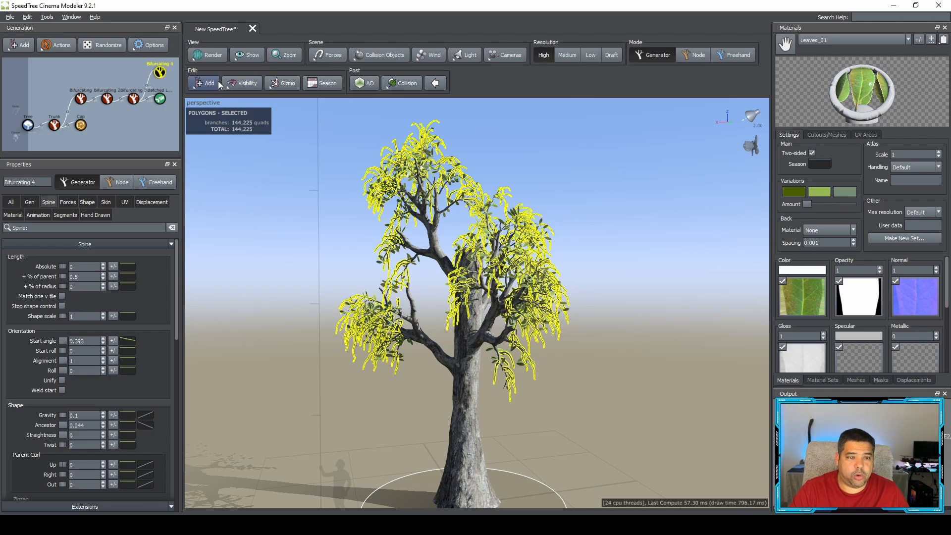
{"action": "left_click", "coordinate": [203, 81]}
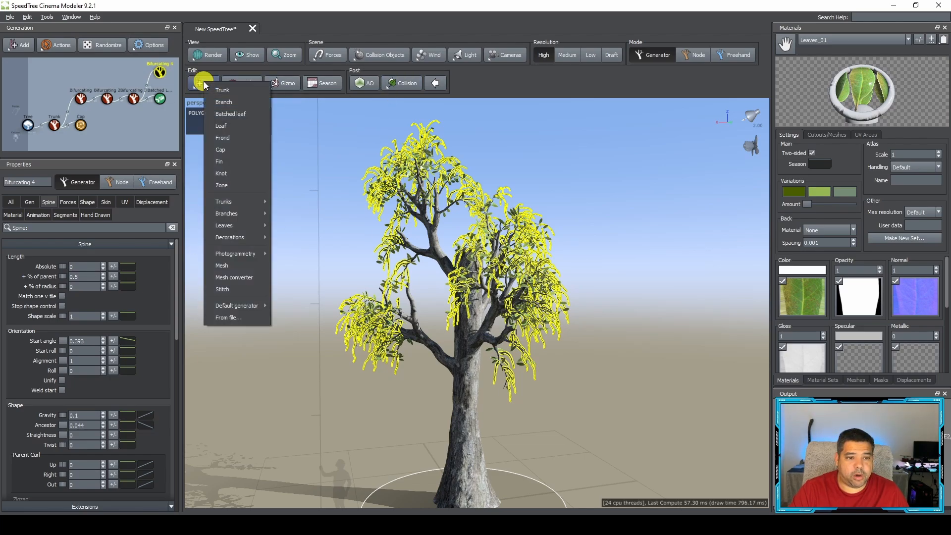
{"action": "left_click", "coordinate": [227, 114]}
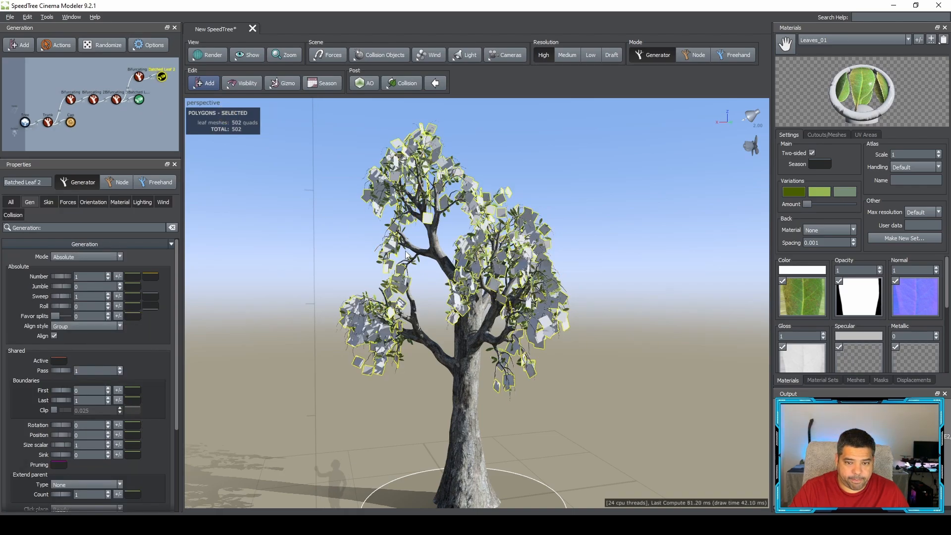
{"action": "left_click", "coordinate": [92, 273]}
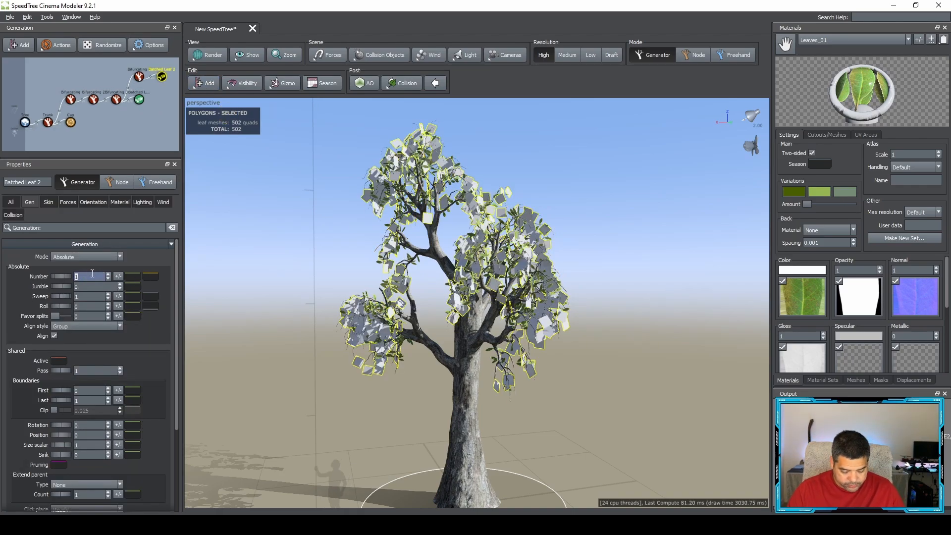
{"action": "type", "text": "5"}
{"action": "key", "text": "Return"}
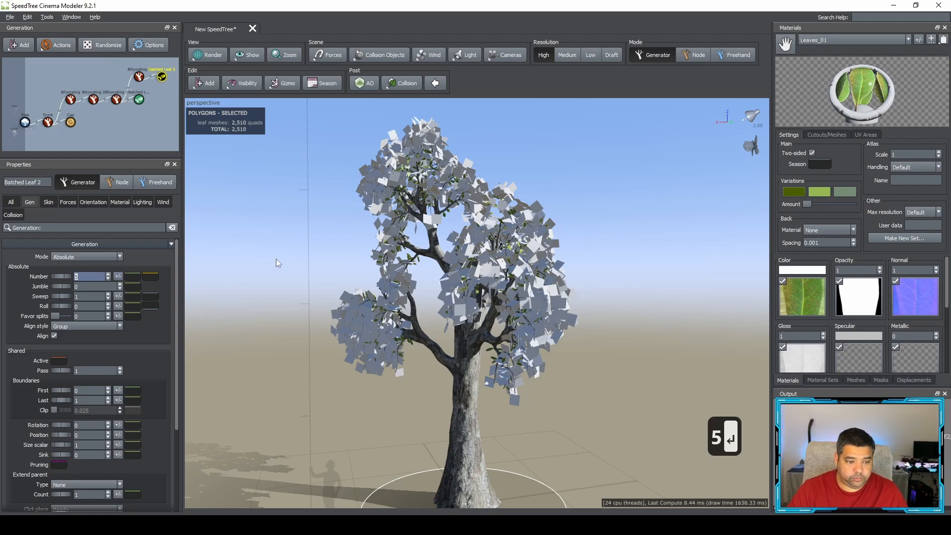
Set the second batched leaf generator's jumble to 0.27, roll to 0.15, rotation to 0.12 and size scalar variance to 0.03.
{"action": "left_click_drag", "start_coordinate": [54, 286], "coordinate": [64, 307]}
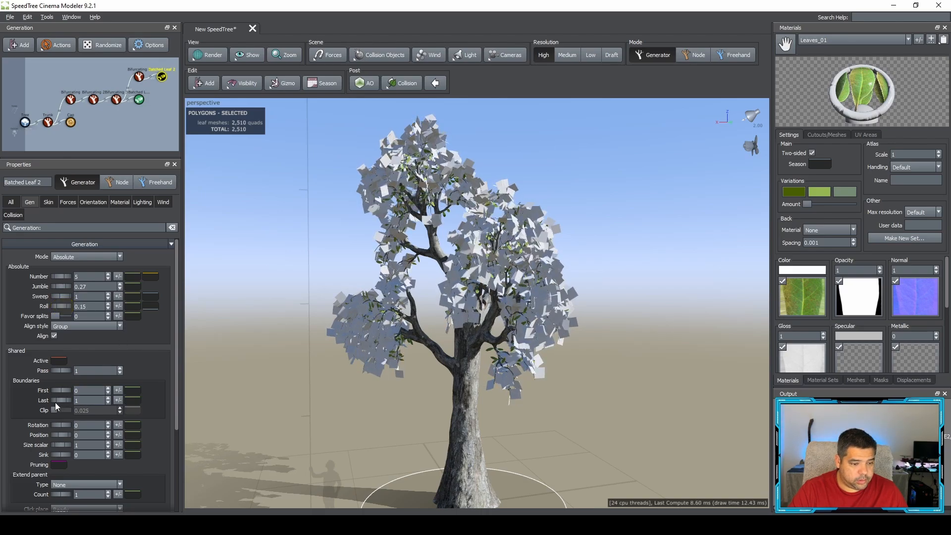
{"action": "scroll", "coordinate": [73, 425], "scroll_direction": "down", "scroll_amount": 1}
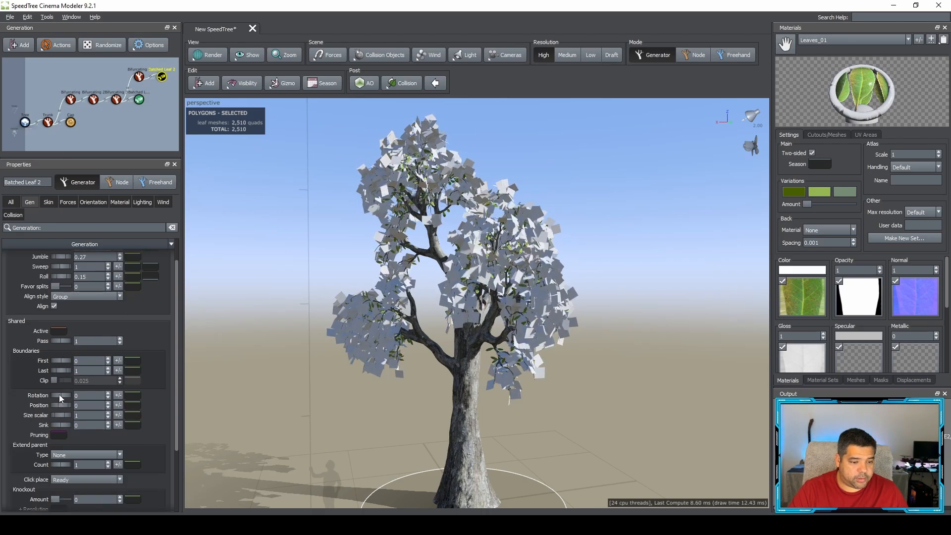
{"action": "left_click_drag", "start_coordinate": [59, 395], "coordinate": [65, 395]}
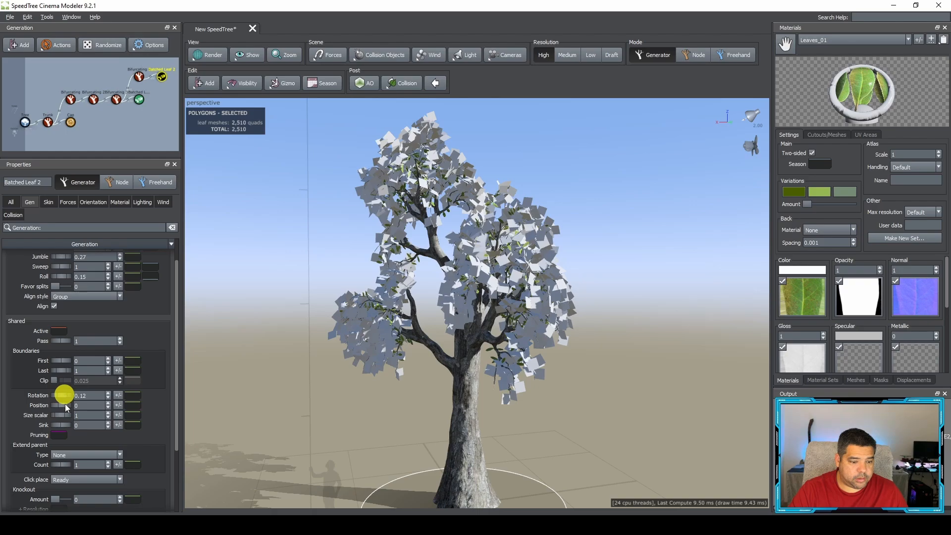
{"action": "left_click", "coordinate": [120, 416]}
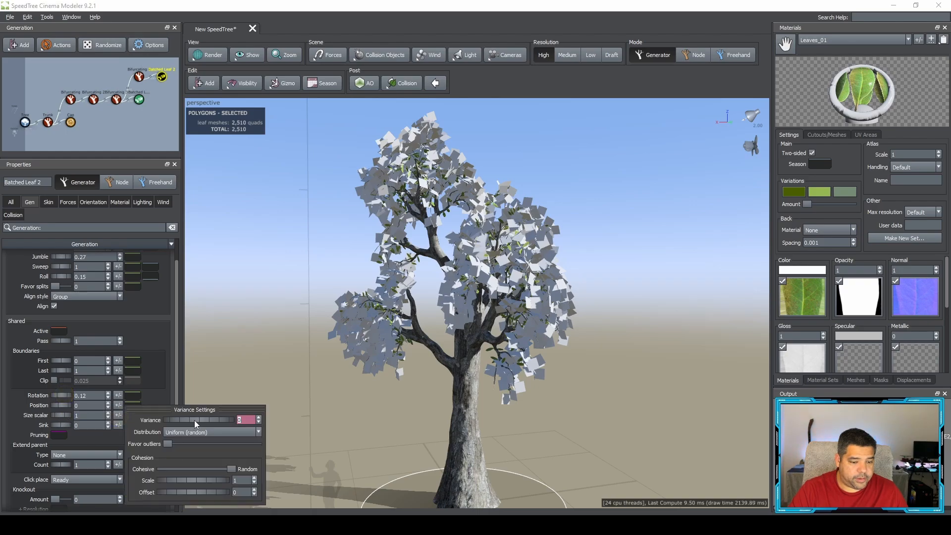
{"action": "mouse_move", "coordinate": [195, 420]}
{"action": "left_mouse_down"}
{"action": "mouse_move", "coordinate": [225, 421]}
{"action": "mouse_move", "coordinate": [211, 421]}
{"action": "left_mouse_up"}
Apply the Leaves_01 material to the untextured leaves of the second batched leaf generator.
{"action": "left_click", "coordinate": [218, 356]}
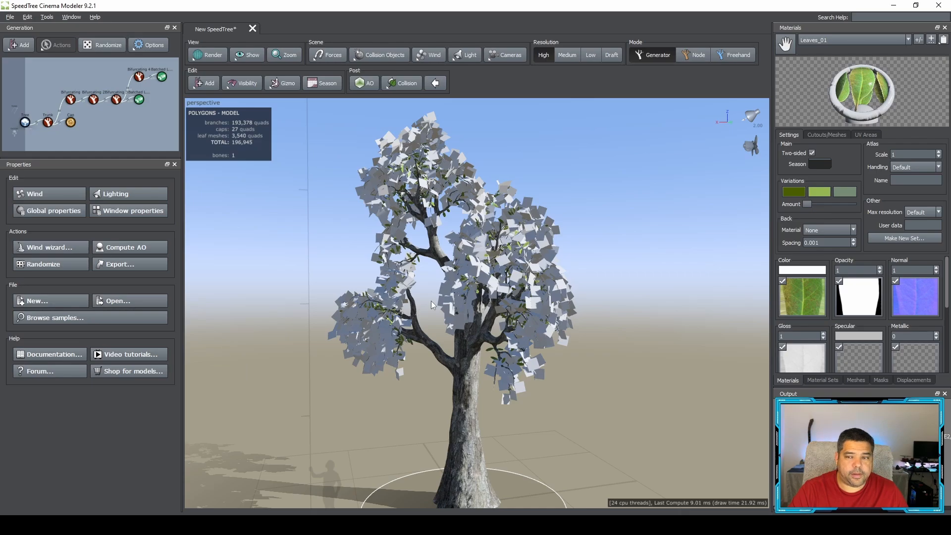
{"action": "left_click", "coordinate": [790, 45]}
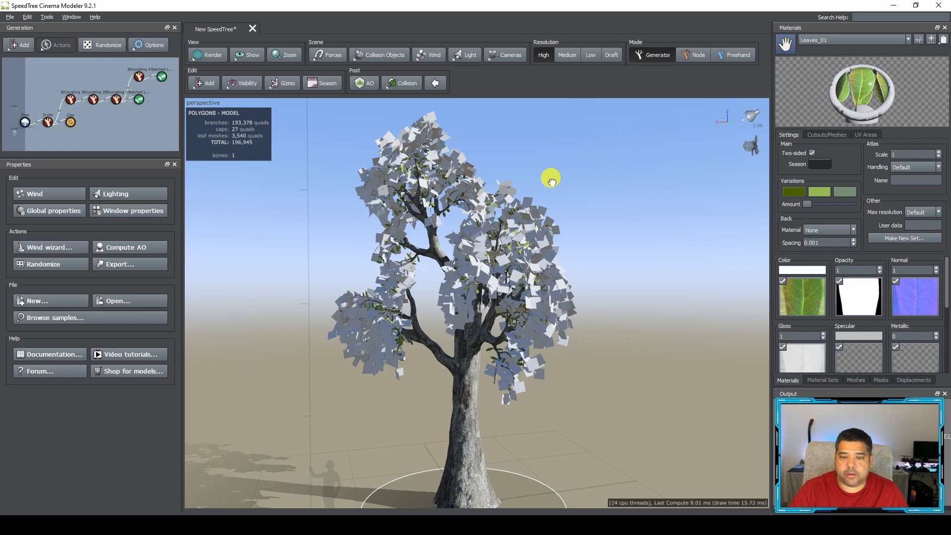
{"action": "left_click", "coordinate": [510, 191]}
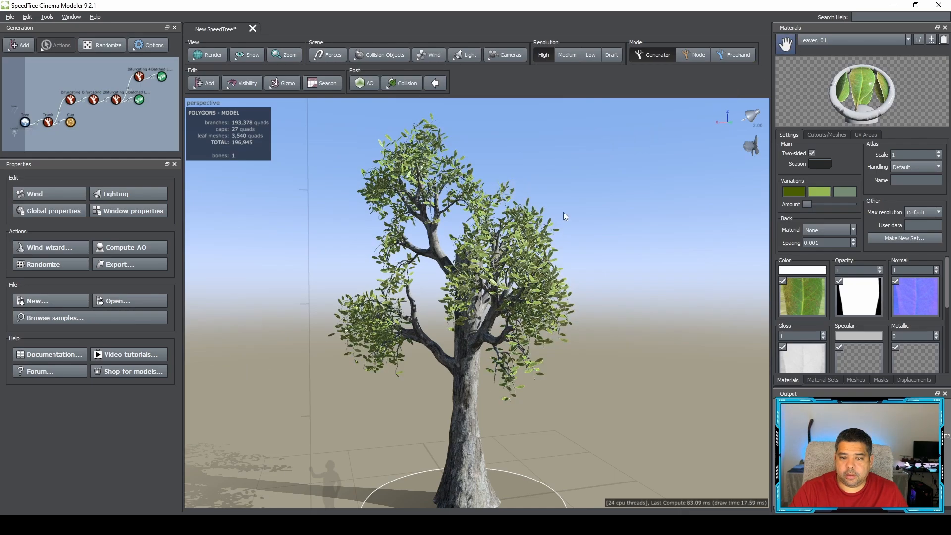
Examine the textured foliage of both leaf generators on the whole tree and closer up.
{"action": "scroll", "coordinate": [408, 224], "scroll_direction": "down", "scroll_amount": 4}
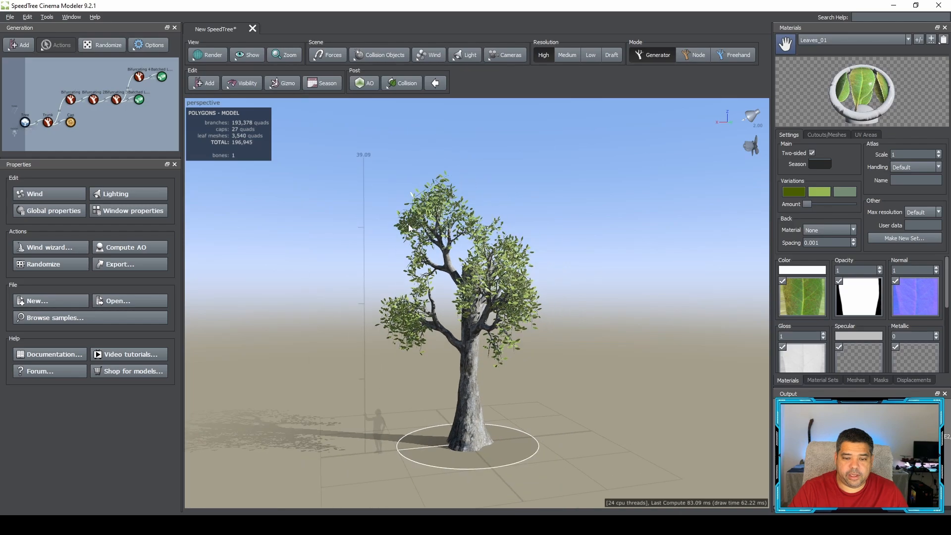
{"action": "scroll", "coordinate": [408, 223], "scroll_direction": "up", "scroll_amount": 4}
{"action": "scroll", "coordinate": [408, 224], "scroll_direction": "down", "scroll_amount": 3}
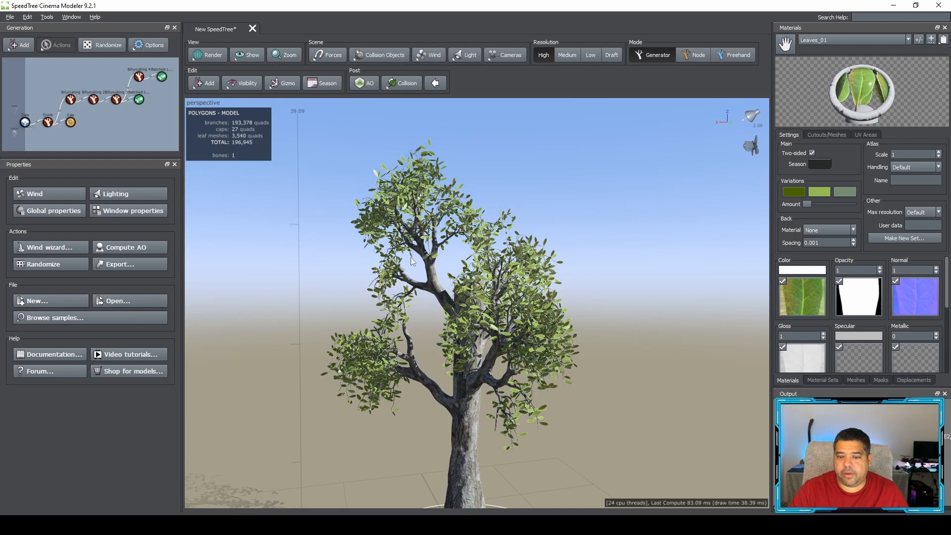
{"action": "scroll", "coordinate": [418, 282], "scroll_direction": "up", "scroll_amount": 2}
{"action": "left_click_drag", "start_coordinate": [626, 306], "coordinate": [537, 333]}
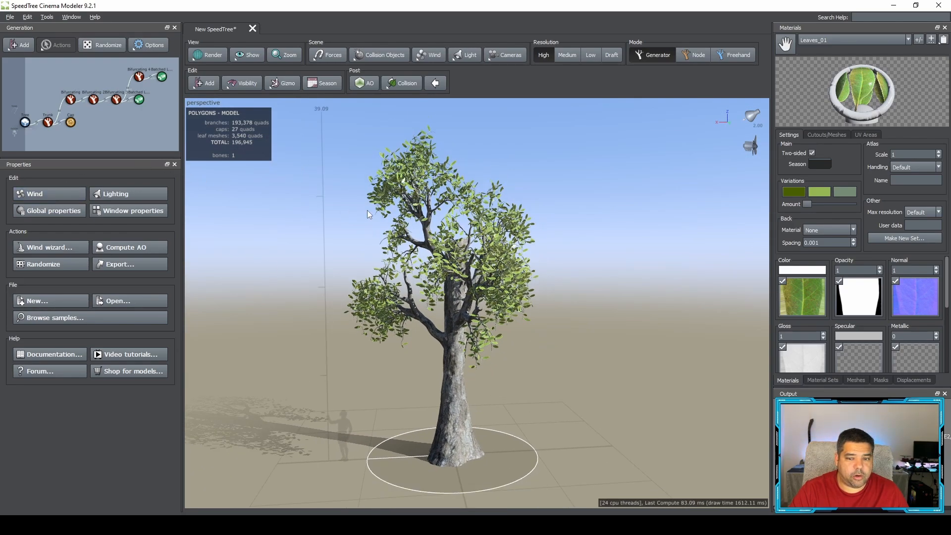
{"action": "scroll", "coordinate": [349, 259], "scroll_direction": "up", "scroll_amount": 2}
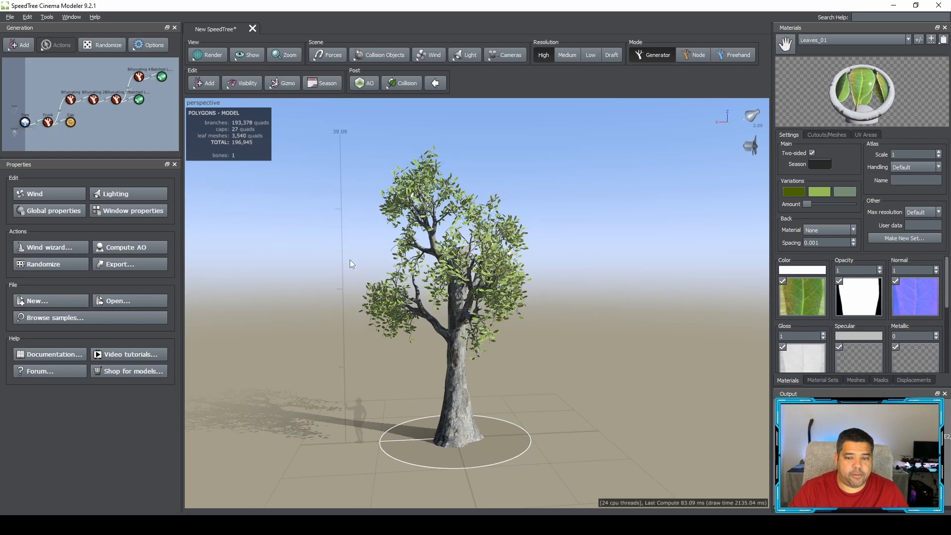
{"action": "scroll", "coordinate": [347, 259], "scroll_direction": "up", "scroll_amount": 4}
{"action": "scroll", "coordinate": [365, 259], "scroll_direction": "down", "scroll_amount": 4}
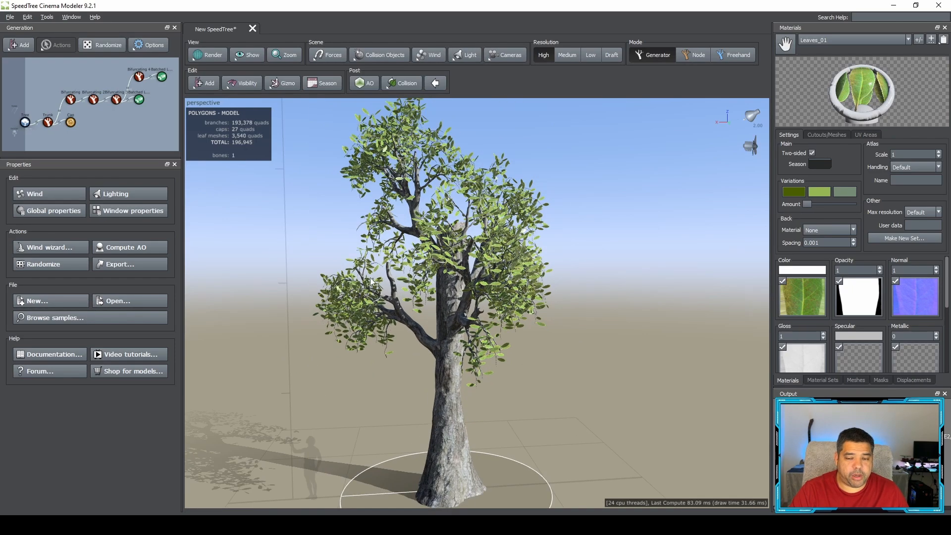
{"action": "middle_click_drag", "start_coordinate": [448, 281], "coordinate": [445, 319]}
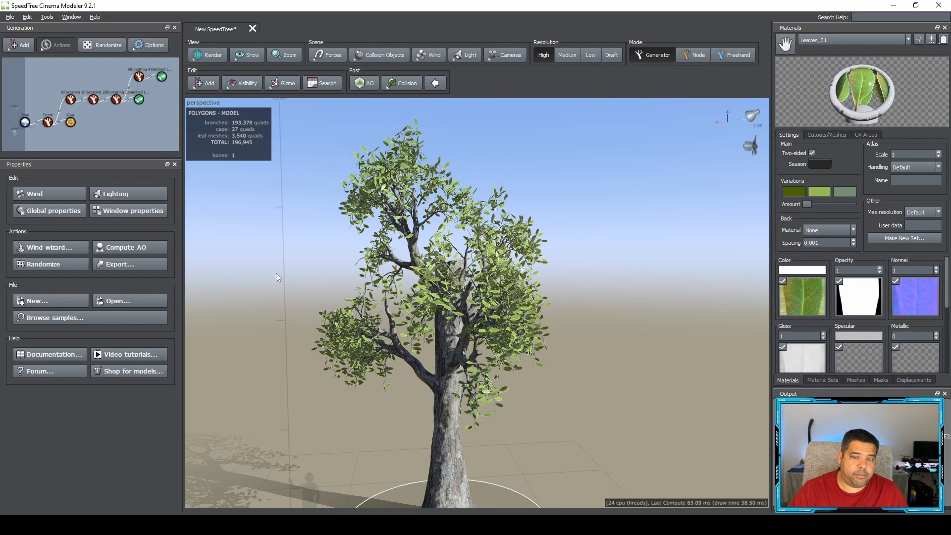
Set the Bifurcating 3 branches' segments to an absolute length of 20 and an absolute radial value of 10.
{"action": "left_click", "coordinate": [140, 98]}
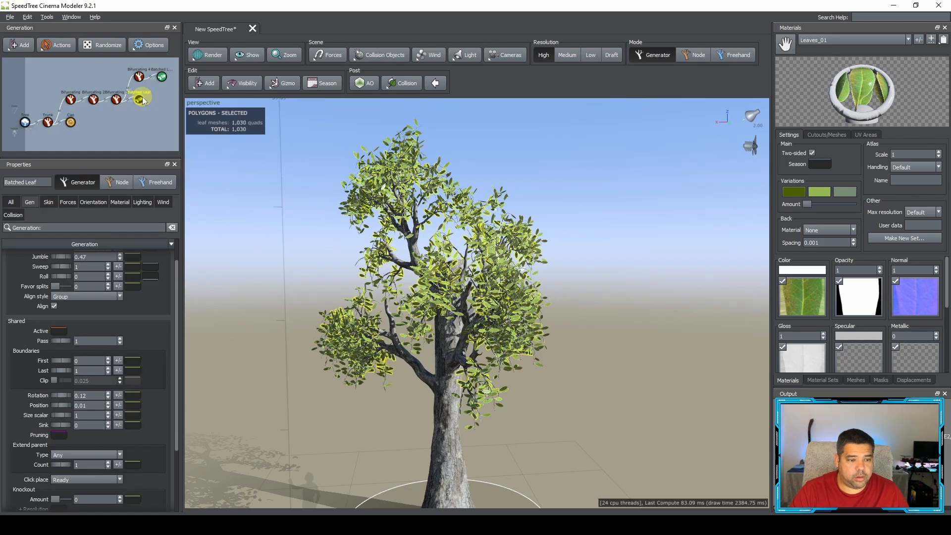
{"action": "left_click", "coordinate": [116, 100]}
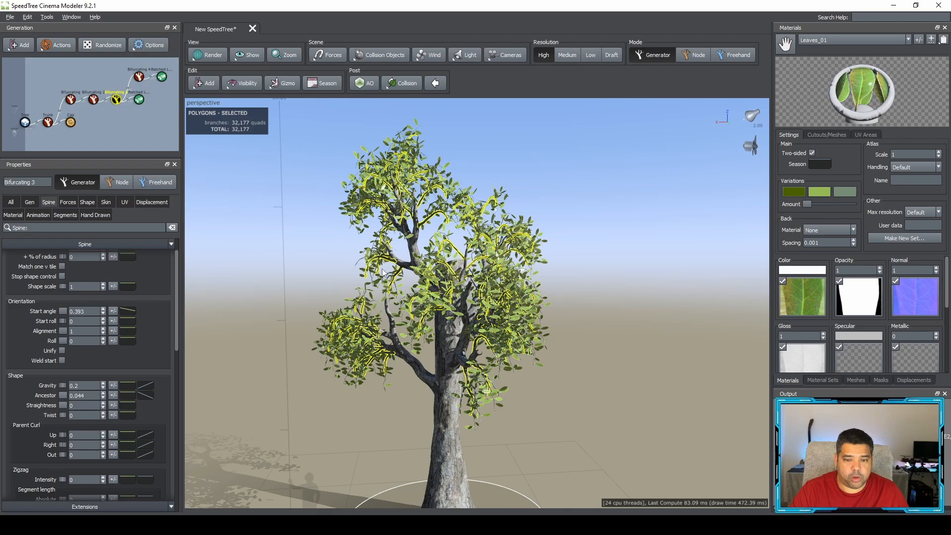
{"action": "scroll", "coordinate": [72, 307], "scroll_direction": "up", "scroll_amount": 1}
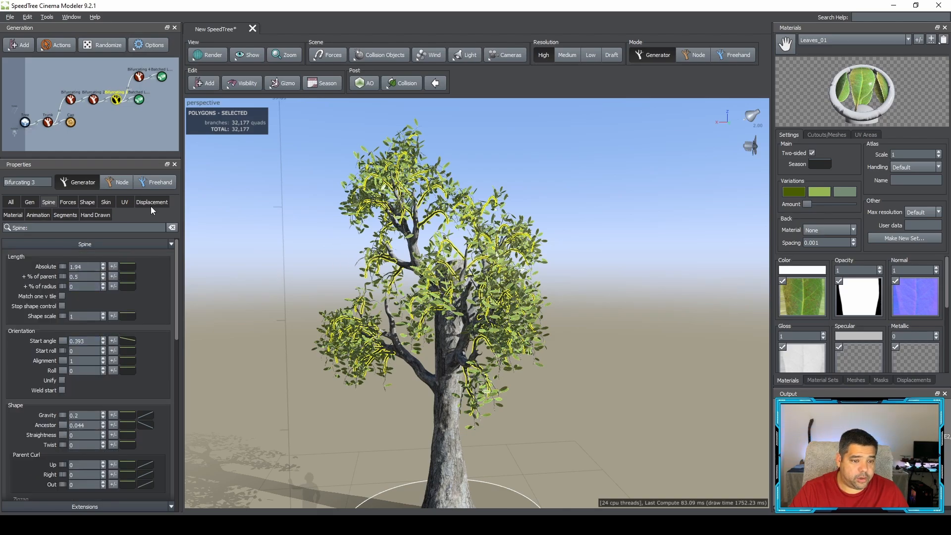
{"action": "left_click", "coordinate": [65, 215]}
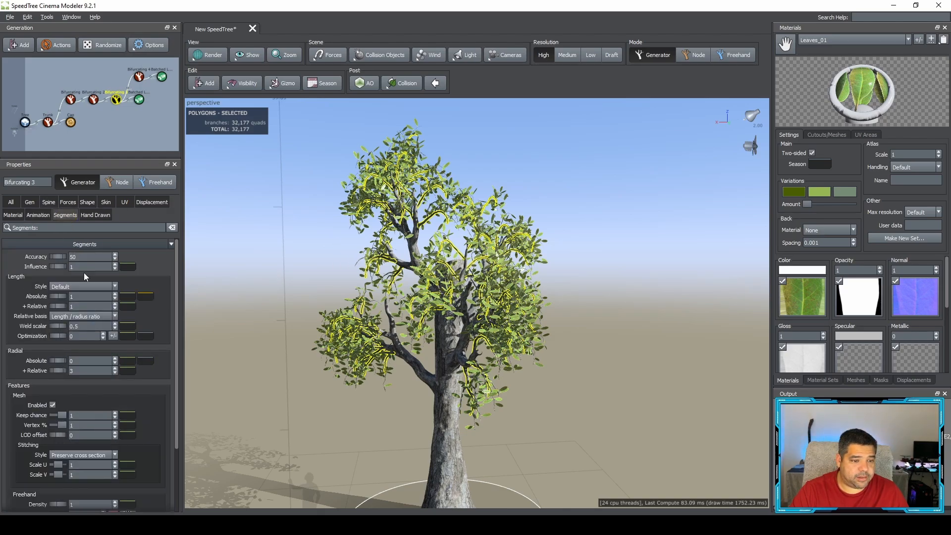
{"action": "left_click", "coordinate": [81, 295]}
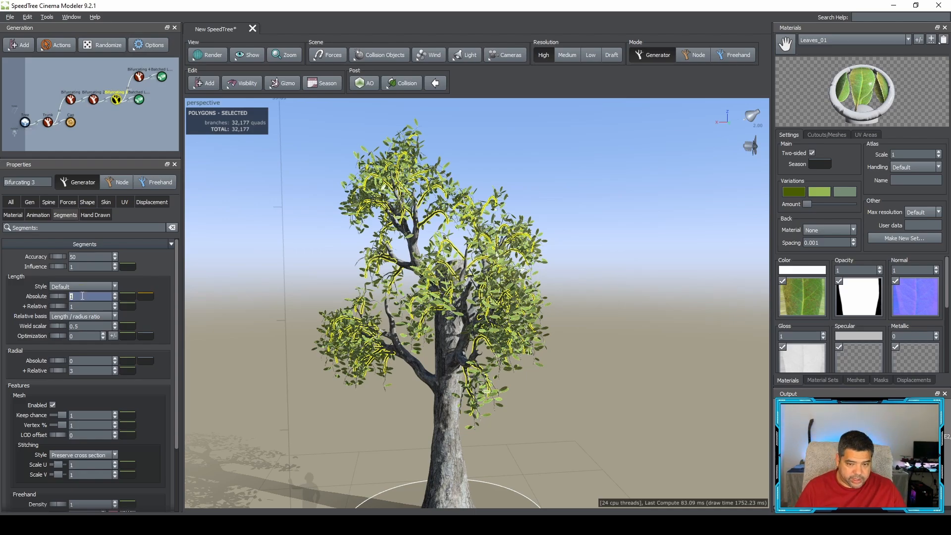
{"action": "type", "text": "20"}
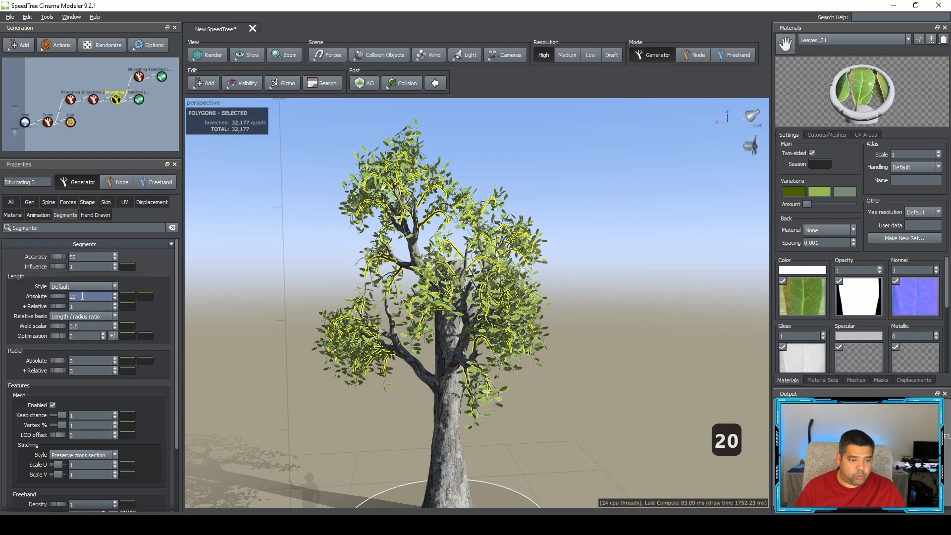
{"action": "key", "text": "Return"}
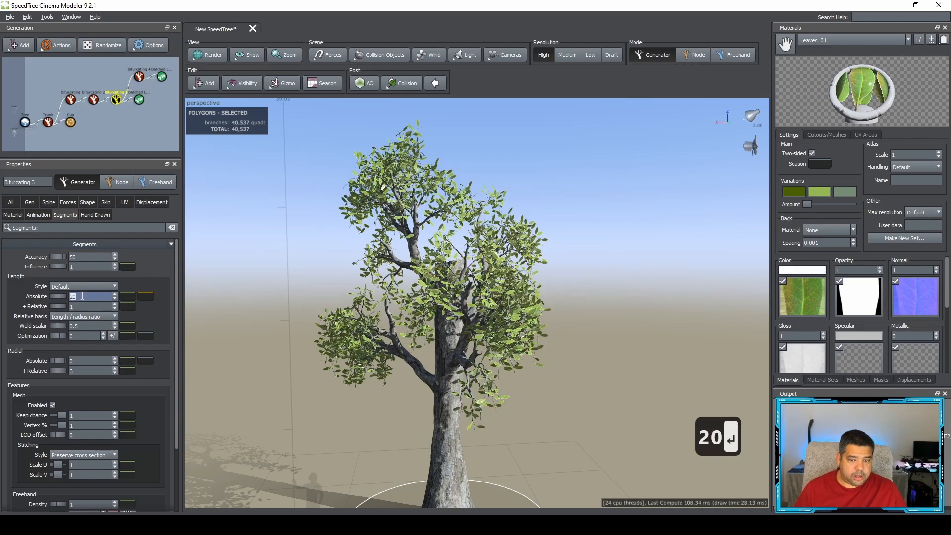
{"action": "left_click", "coordinate": [80, 362]}
{"action": "type", "text": "10"}
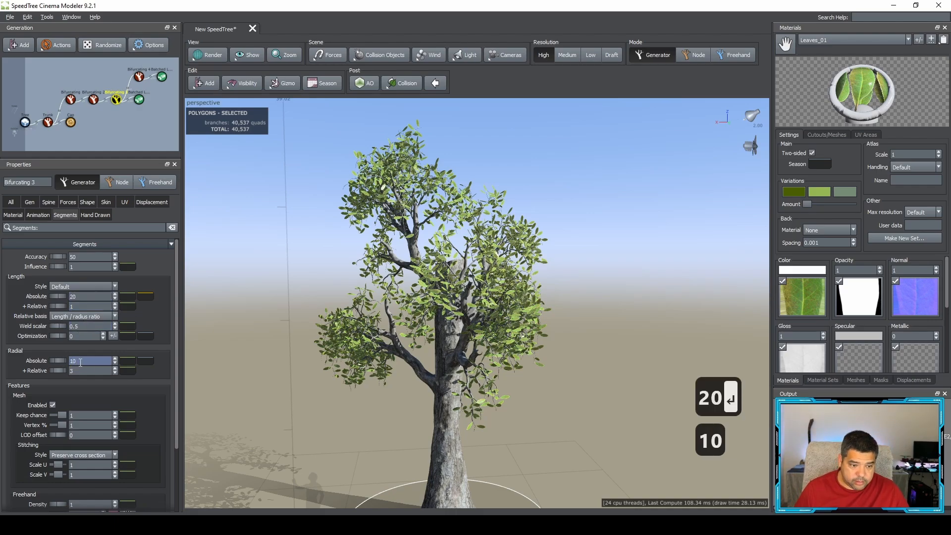
{"action": "key", "text": "Return"}
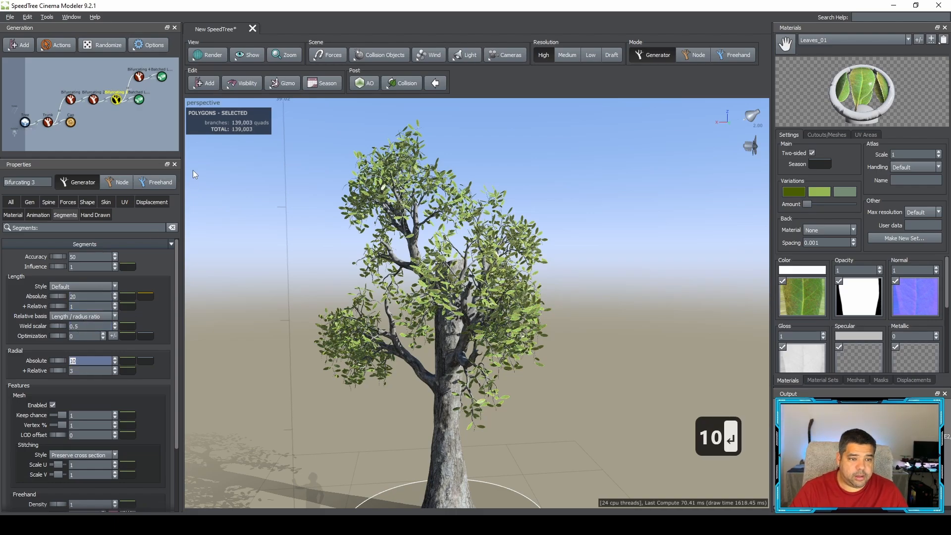
Set the Bifurcating 4 branches' segments to an absolute length of 20 and an absolute radial value of 10.
{"action": "left_click", "coordinate": [139, 78]}
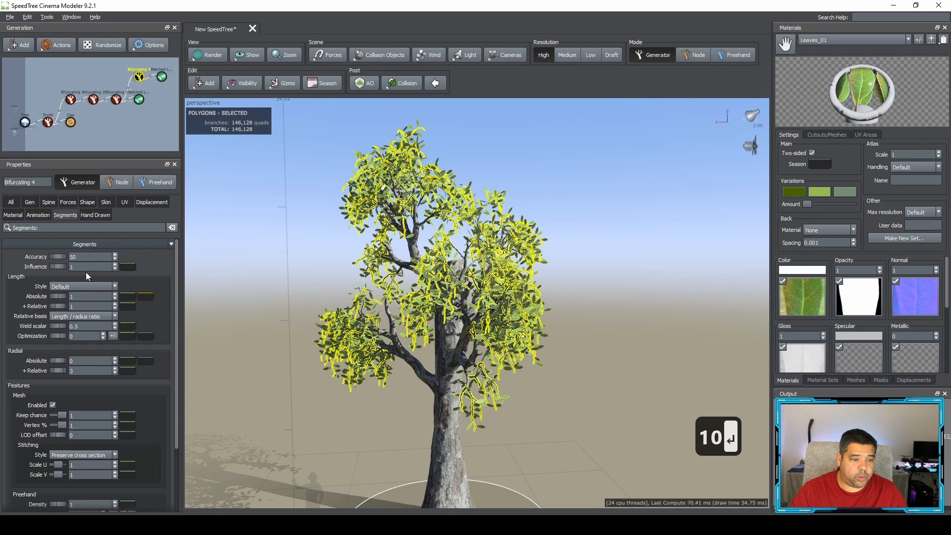
{"action": "left_click", "coordinate": [81, 296]}
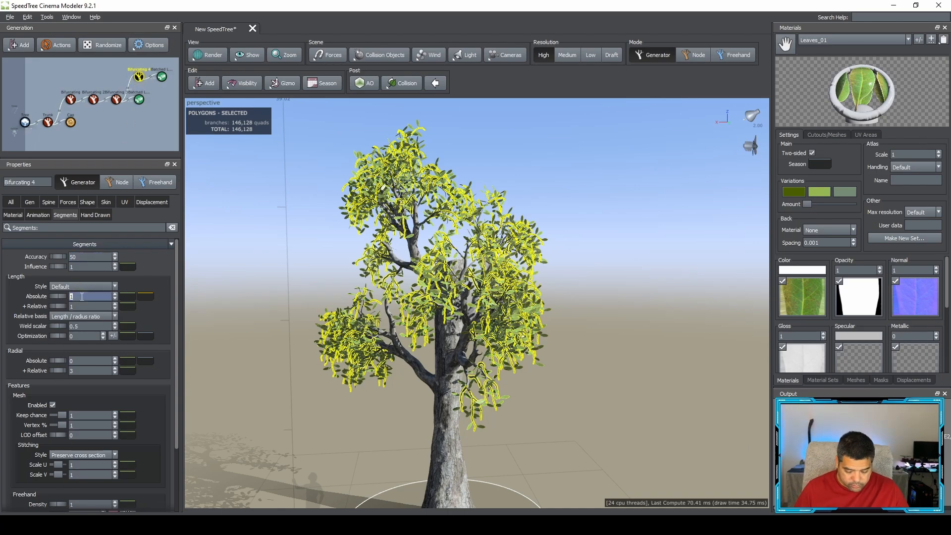
{"action": "type", "text": "20"}
{"action": "left_click", "coordinate": [92, 361]}
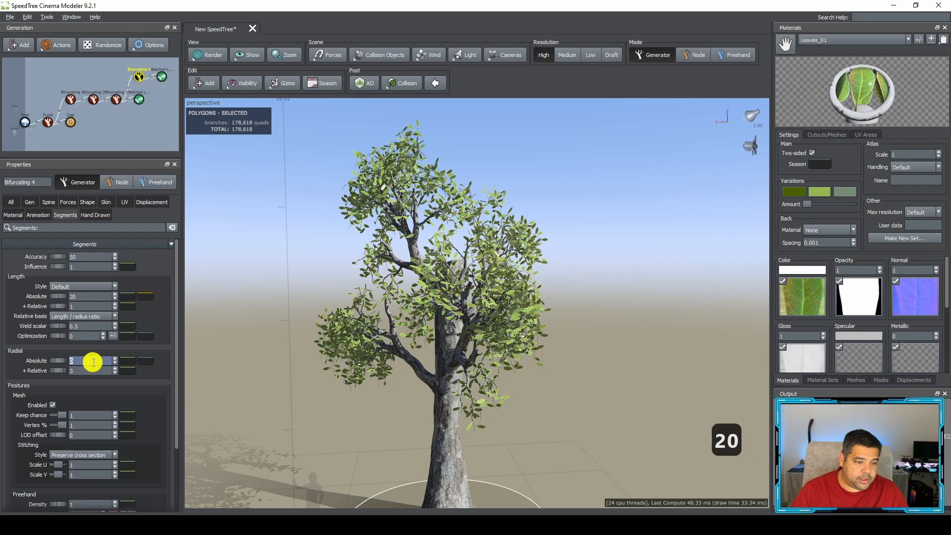
{"action": "type", "text": "10"}
{"action": "key", "text": "Return"}
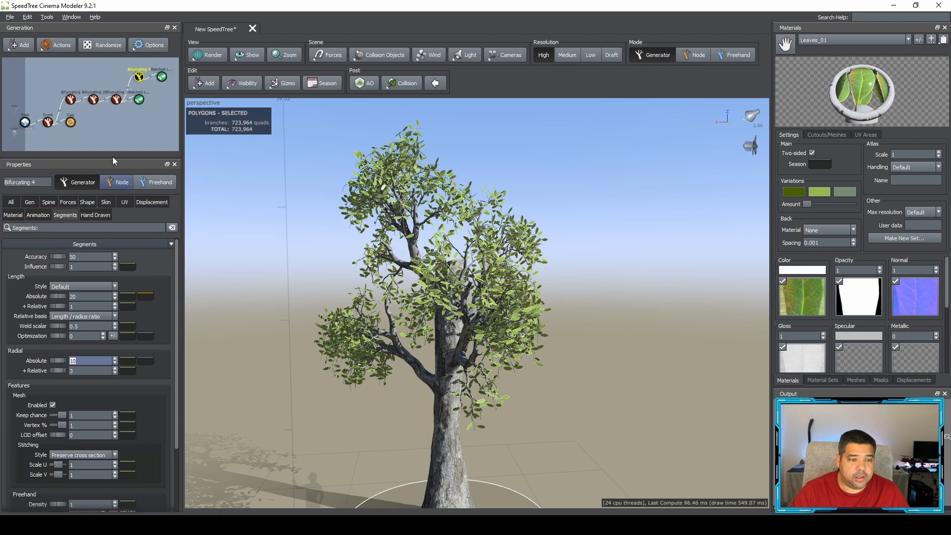
Raise the first batched leaf generator's absolute generation number to 15.
{"action": "left_click", "coordinate": [140, 101]}
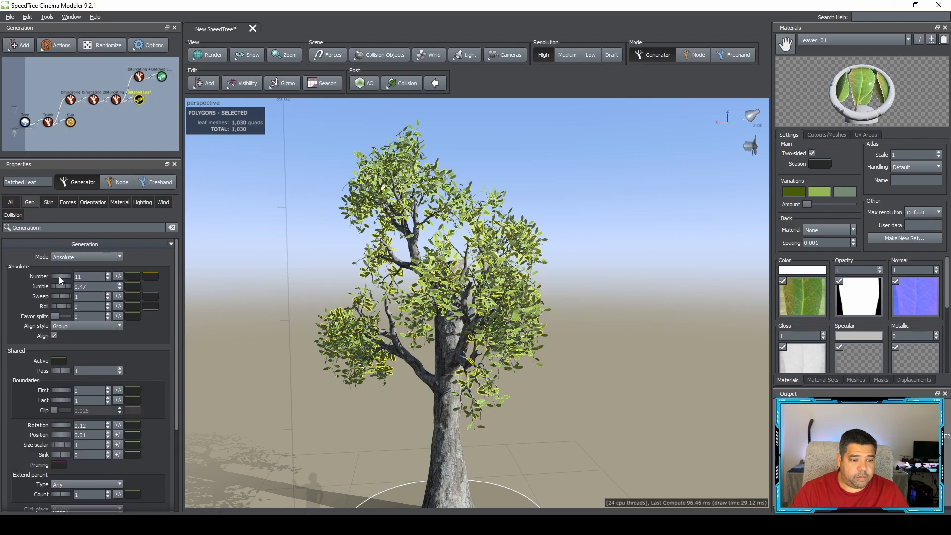
{"action": "double_click", "coordinate": [85, 275]}
{"action": "type", "text": "15"}
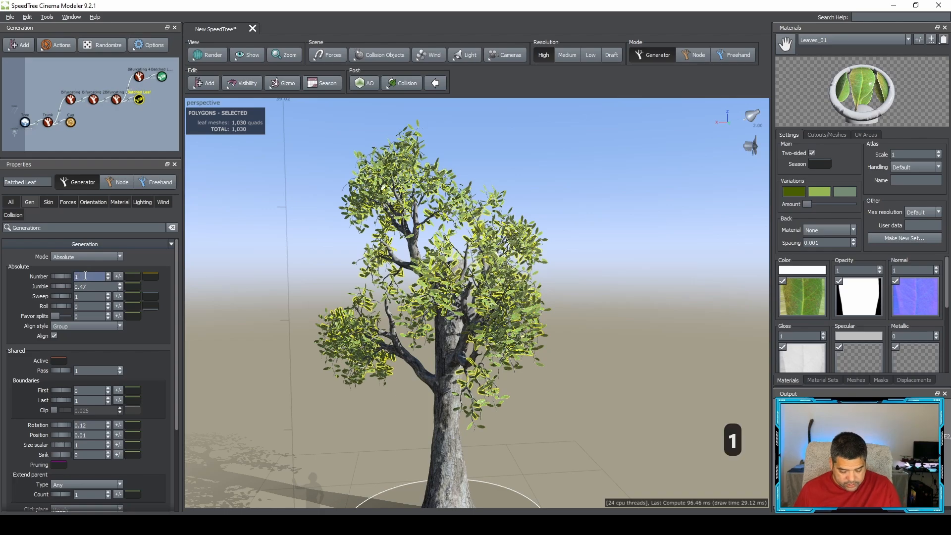
{"action": "key", "text": "Return"}
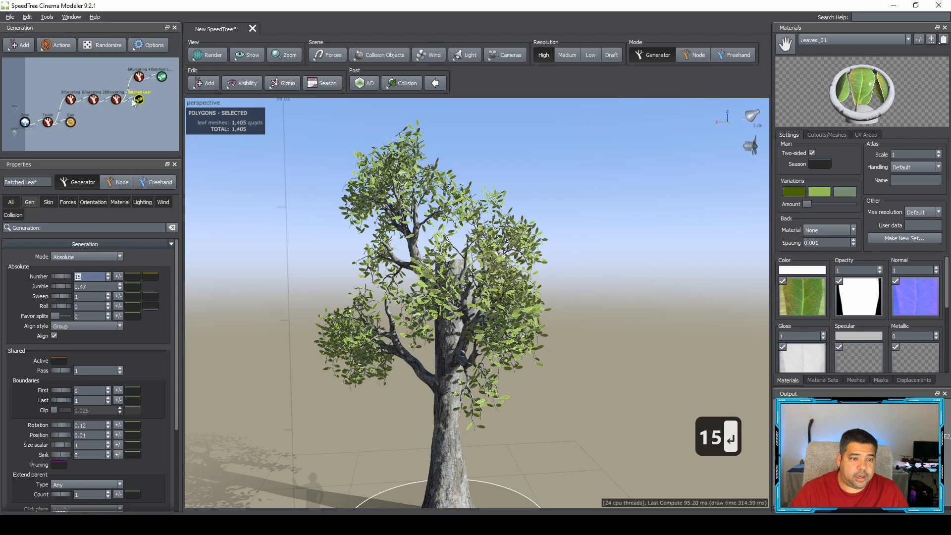
Raise the second batched leaf generator's absolute generation number to 10.
{"action": "left_click", "coordinate": [162, 77]}
{"action": "double_click", "coordinate": [84, 276]}
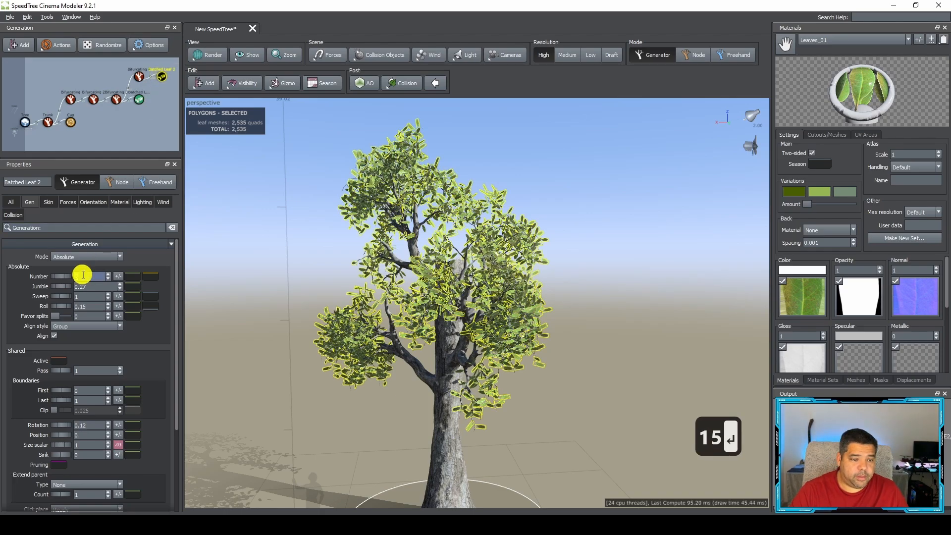
{"action": "type", "text": "10"}
{"action": "key", "text": "Return"}
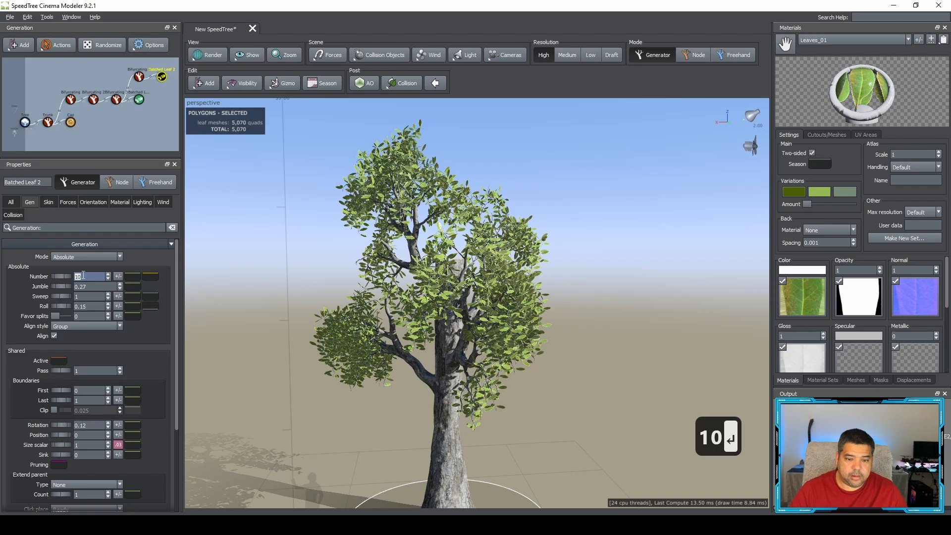
Examine the denser foliage and the leaf clusters on the lower side branch up close.
{"action": "left_click", "coordinate": [259, 296]}
{"action": "middle_click_drag", "start_coordinate": [287, 361], "coordinate": [318, 304]}
{"action": "scroll", "coordinate": [310, 306], "scroll_direction": "down", "scroll_amount": 3}
{"action": "scroll", "coordinate": [310, 306], "scroll_direction": "up", "scroll_amount": 5}
{"action": "scroll", "coordinate": [291, 304], "scroll_direction": "down", "scroll_amount": 2}
{"action": "scroll", "coordinate": [303, 293], "scroll_direction": "up", "scroll_amount": 5}
{"action": "scroll", "coordinate": [319, 310], "scroll_direction": "down", "scroll_amount": 3}
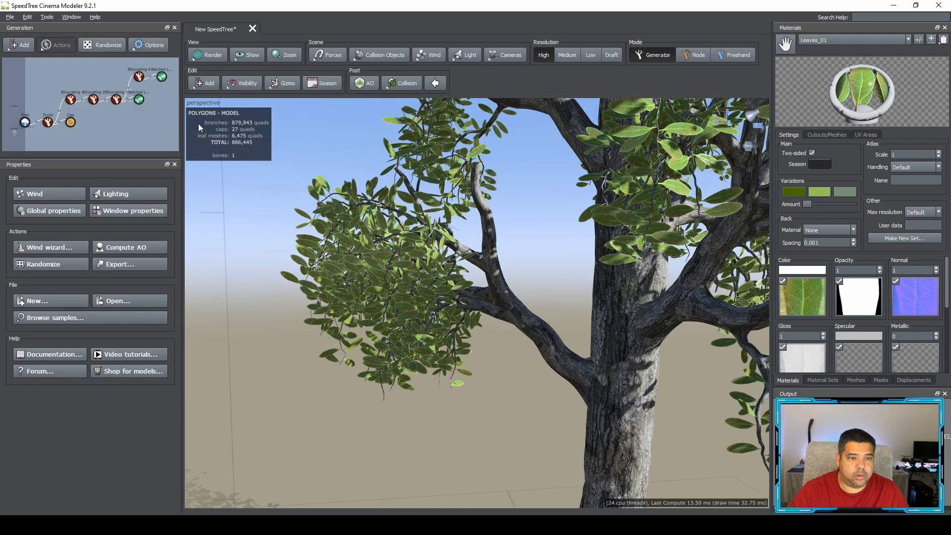
Raise the second batched leaf generator's jumble to 0.88 and adjust its roll to scatter the leaves.
{"action": "left_click", "coordinate": [163, 76]}
{"action": "left_click", "coordinate": [139, 101]}
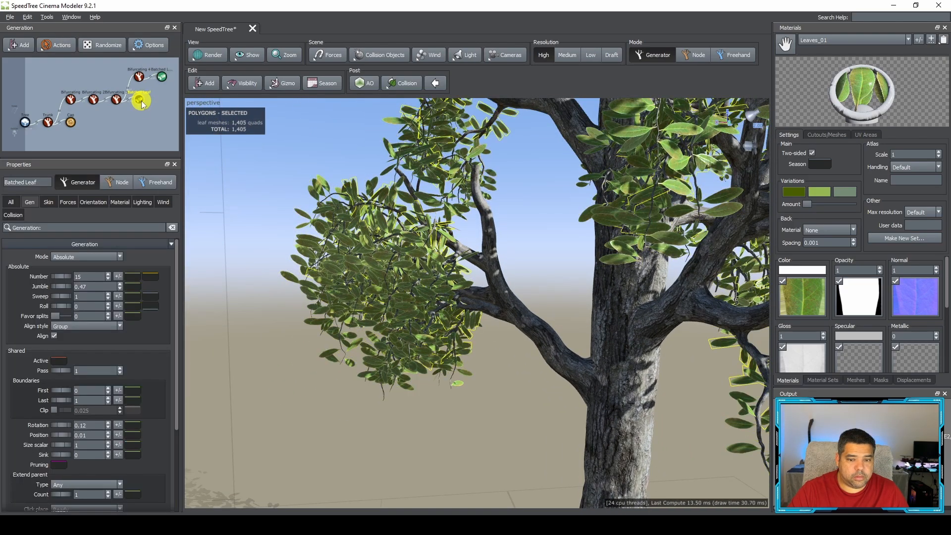
{"action": "left_click", "coordinate": [161, 77]}
{"action": "scroll", "coordinate": [96, 375], "scroll_direction": "down", "scroll_amount": 1}
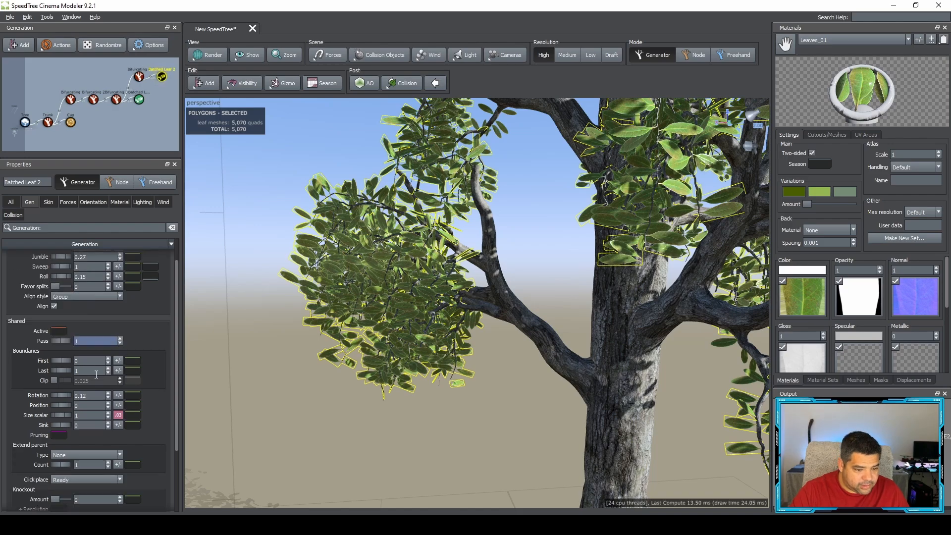
{"action": "scroll", "coordinate": [91, 361], "scroll_direction": "up", "scroll_amount": 1}
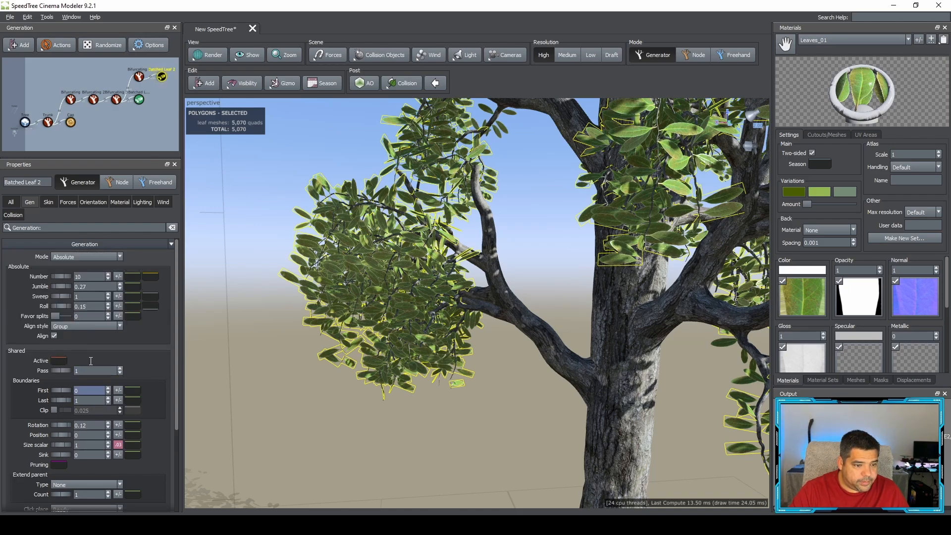
{"action": "left_click_drag", "start_coordinate": [56, 286], "coordinate": [86, 290]}
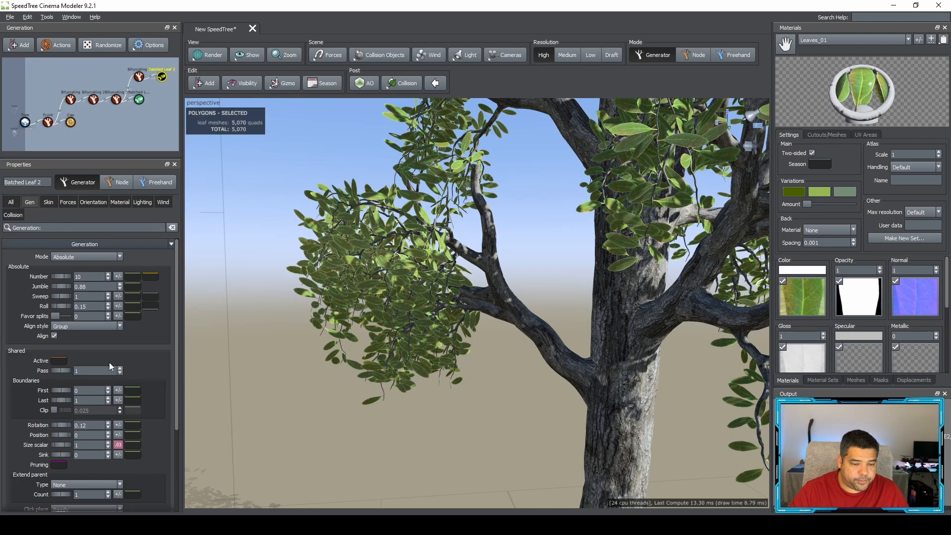
{"action": "left_click_drag", "start_coordinate": [56, 307], "coordinate": [66, 306]}
Give the second batched leaf generator's rotation a variance of about 0.085 and its position a variance of 0.074.
{"action": "scroll", "coordinate": [95, 372], "scroll_direction": "down", "scroll_amount": 2}
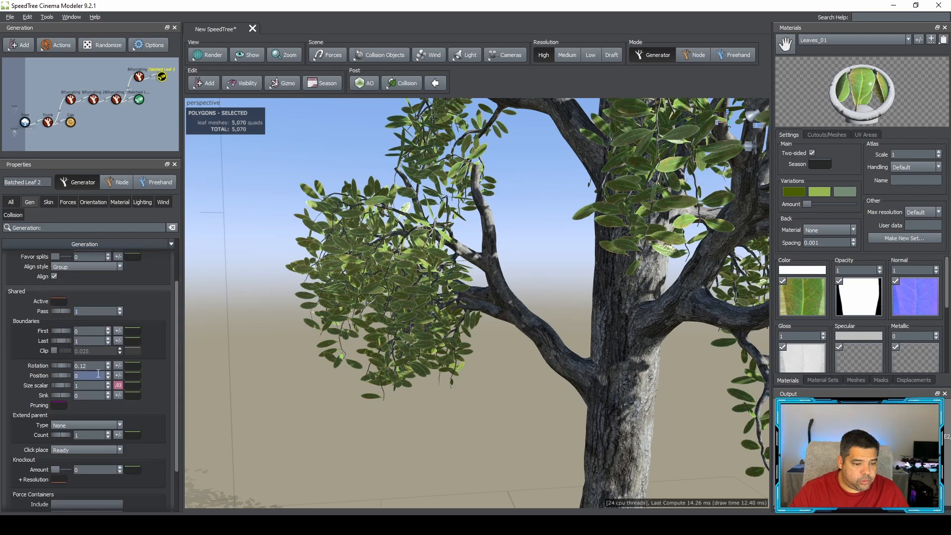
{"action": "left_click", "coordinate": [118, 366]}
{"action": "left_click_drag", "start_coordinate": [192, 384], "coordinate": [233, 391]}
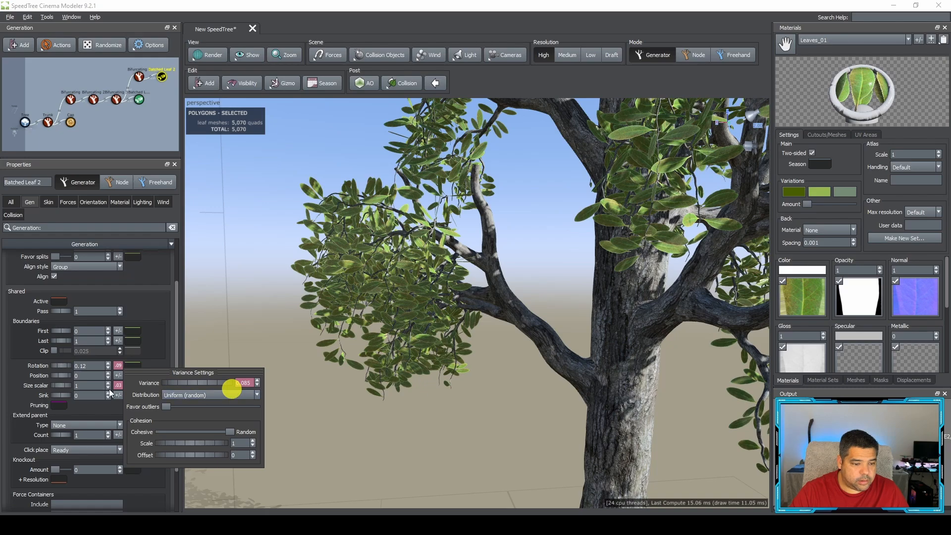
{"action": "left_click", "coordinate": [118, 375]}
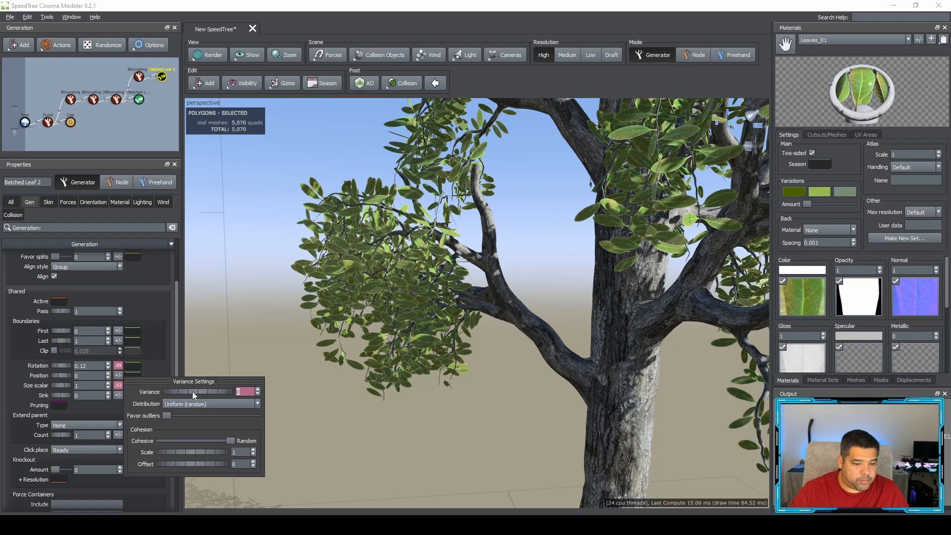
{"action": "left_click_drag", "start_coordinate": [194, 391], "coordinate": [228, 394]}
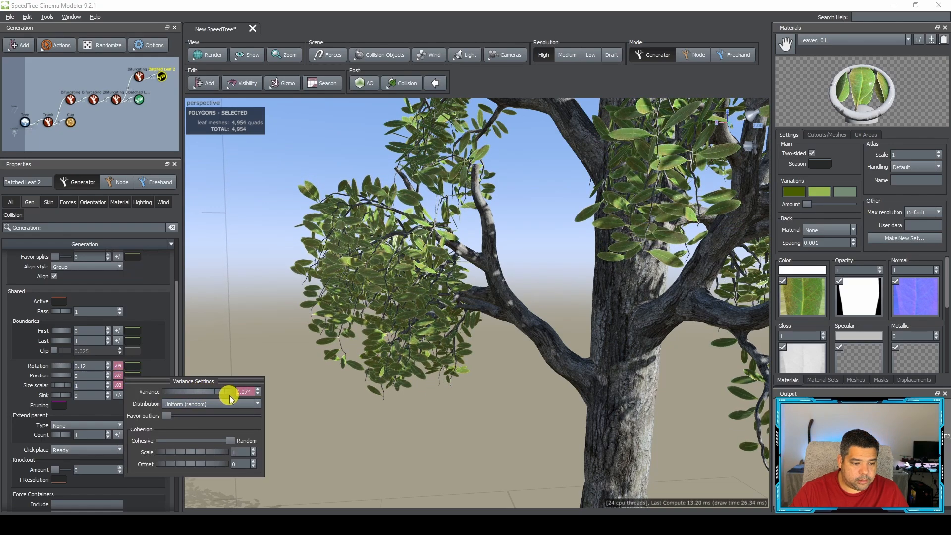
Set the second batched leaf generator's sink to 0.01.
{"action": "scroll", "coordinate": [111, 382], "scroll_direction": "down", "scroll_amount": 3}
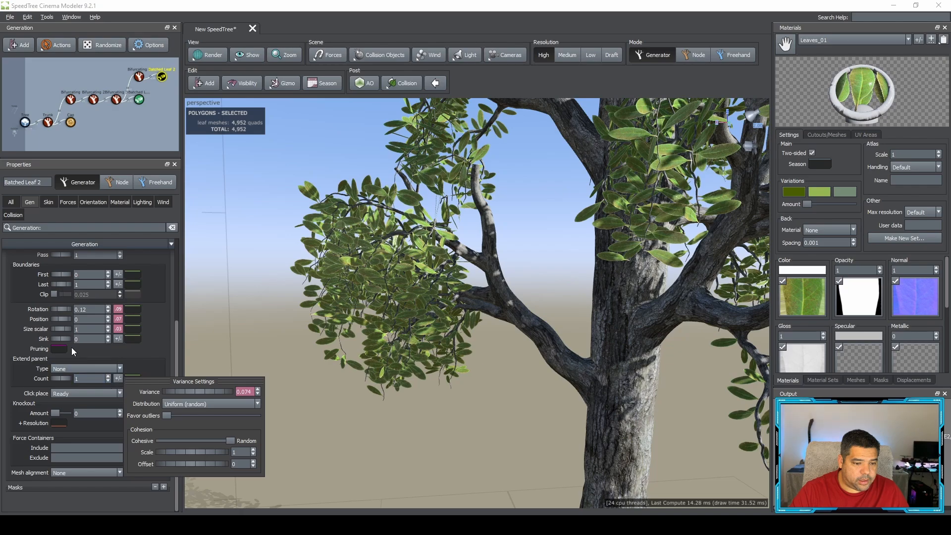
{"action": "left_click_drag", "start_coordinate": [60, 339], "coordinate": [62, 341]}
{"action": "left_click", "coordinate": [115, 413]}
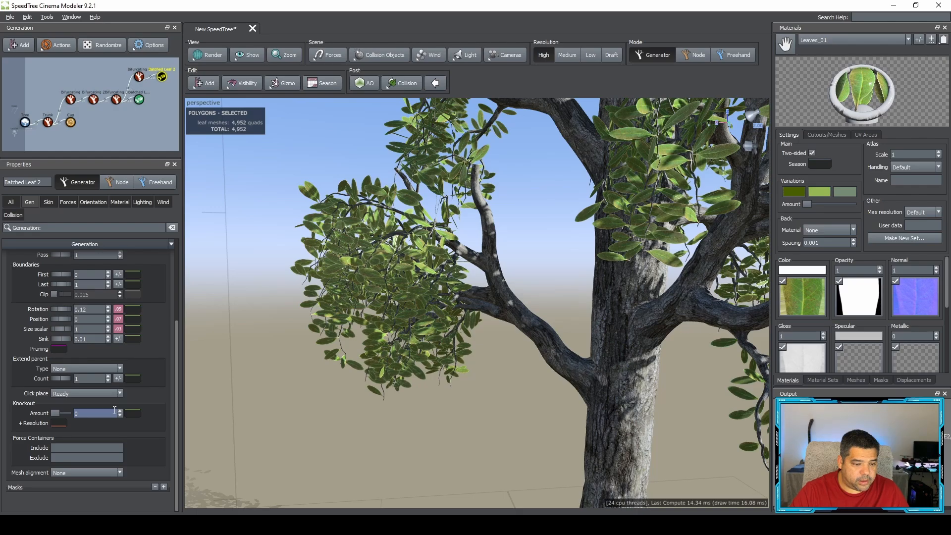
{"action": "left_click", "coordinate": [262, 328]}
Adjust the start angle of the first-level bifurcating branches with the viewport gizmo so the side branch spreads slightly lower.
{"action": "scroll", "coordinate": [250, 364], "scroll_direction": "up", "scroll_amount": 3}
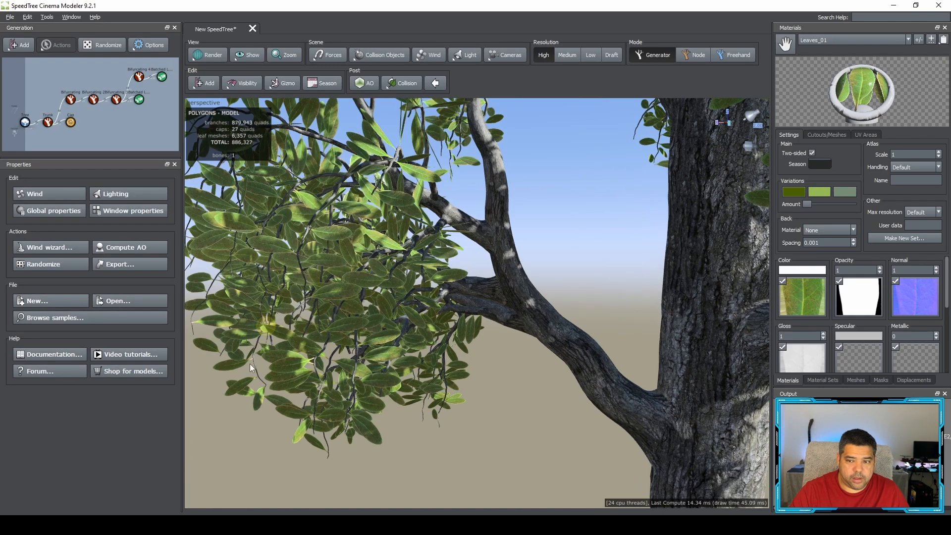
{"action": "scroll", "coordinate": [249, 364], "scroll_direction": "down", "scroll_amount": 6}
{"action": "middle_click_drag", "start_coordinate": [321, 363], "coordinate": [331, 349]}
{"action": "scroll", "coordinate": [337, 361], "scroll_direction": "down", "scroll_amount": 3}
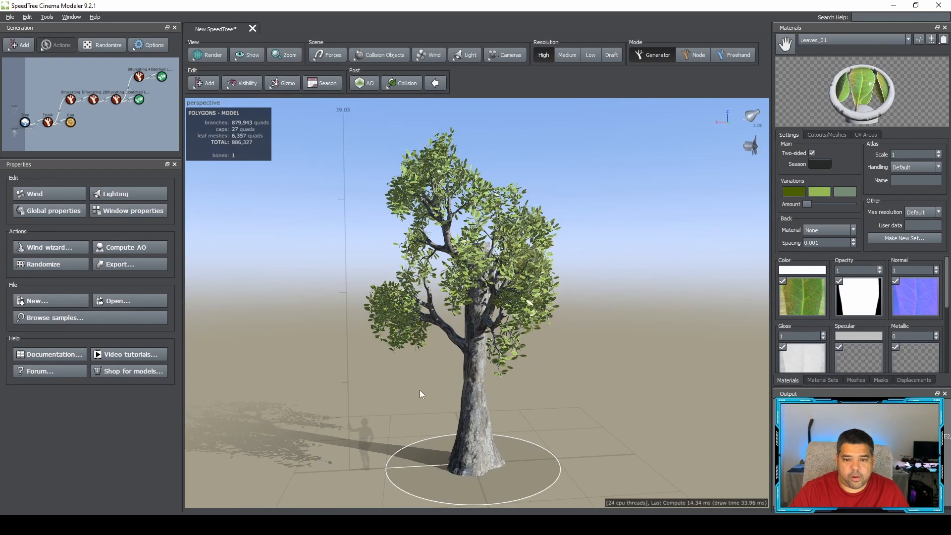
{"action": "left_click_drag", "start_coordinate": [420, 394], "coordinate": [387, 376]}
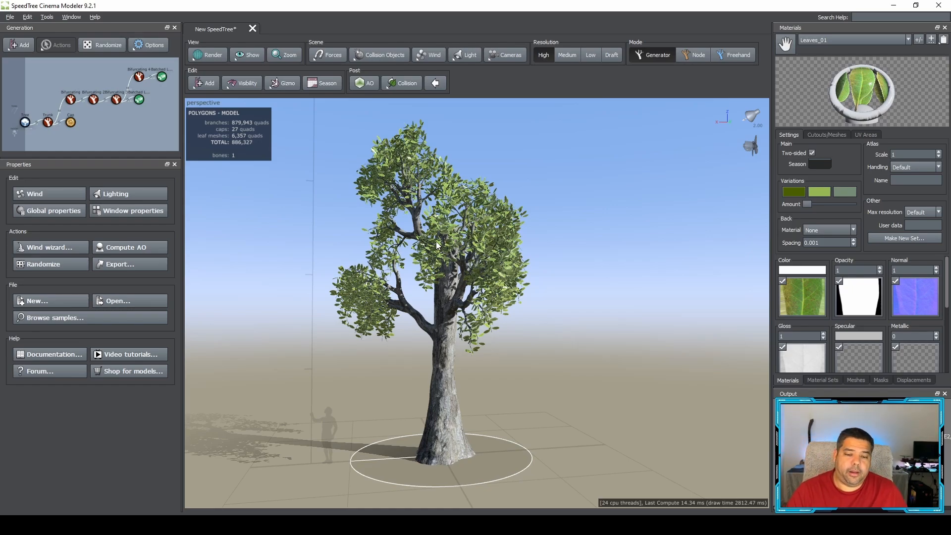
{"action": "left_click", "coordinate": [413, 317]}
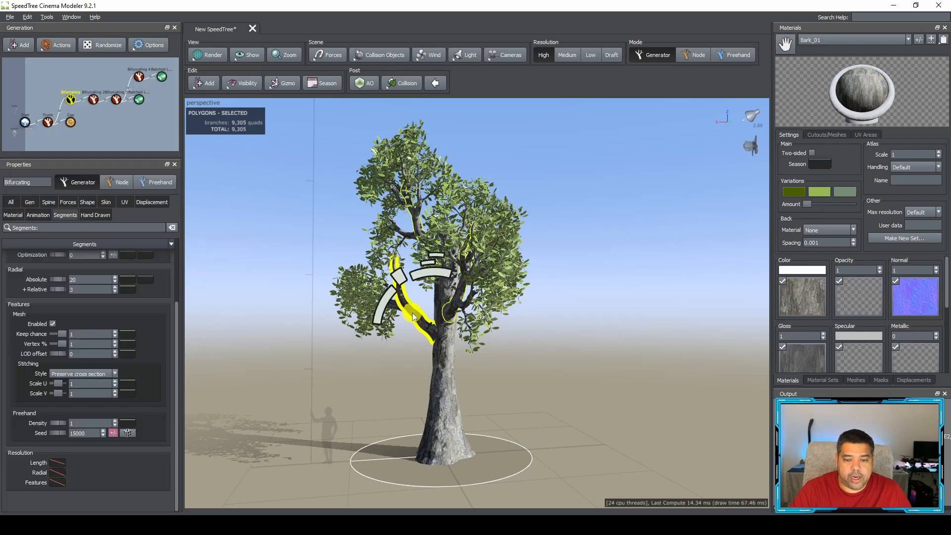
{"action": "left_click", "coordinate": [388, 295]}
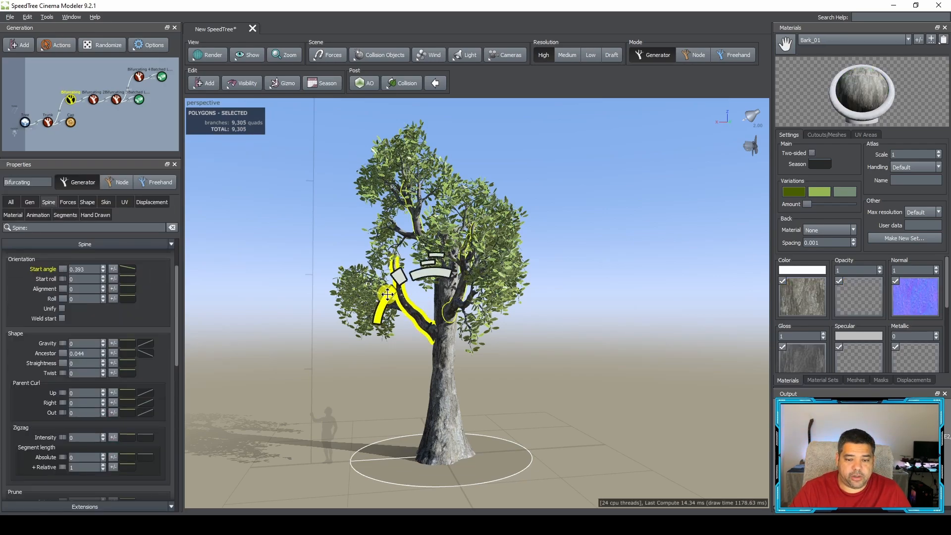
{"action": "left_click_drag", "start_coordinate": [387, 296], "coordinate": [387, 300]}
{"action": "left_click_drag", "start_coordinate": [385, 301], "coordinate": [385, 305]}
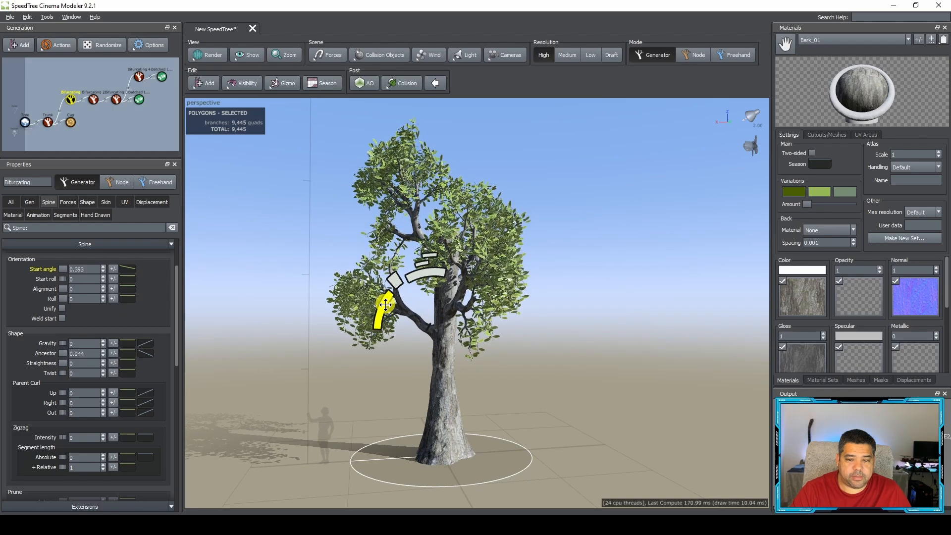
{"action": "left_click", "coordinate": [580, 303]}
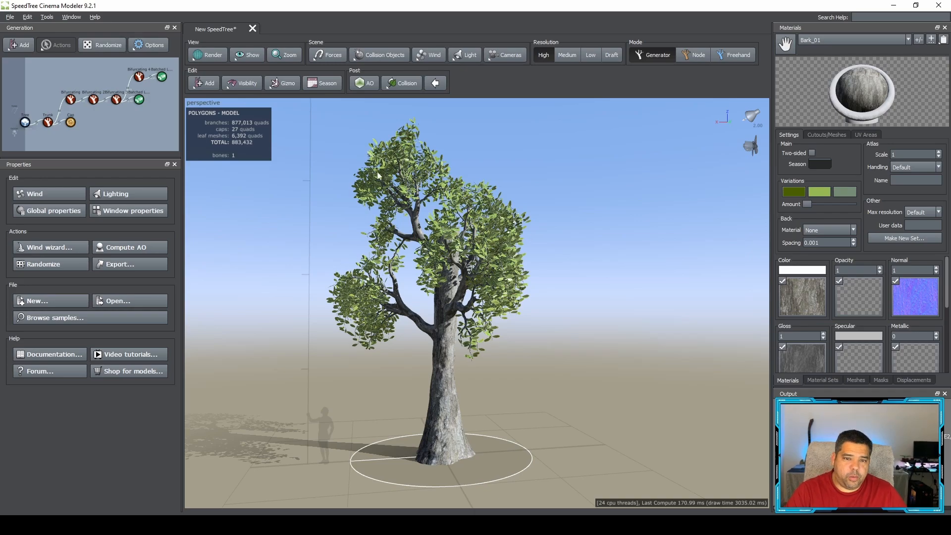
Enable the wind animation on the tree.
{"action": "left_click", "coordinate": [429, 55]}
{"action": "left_click", "coordinate": [453, 93]}
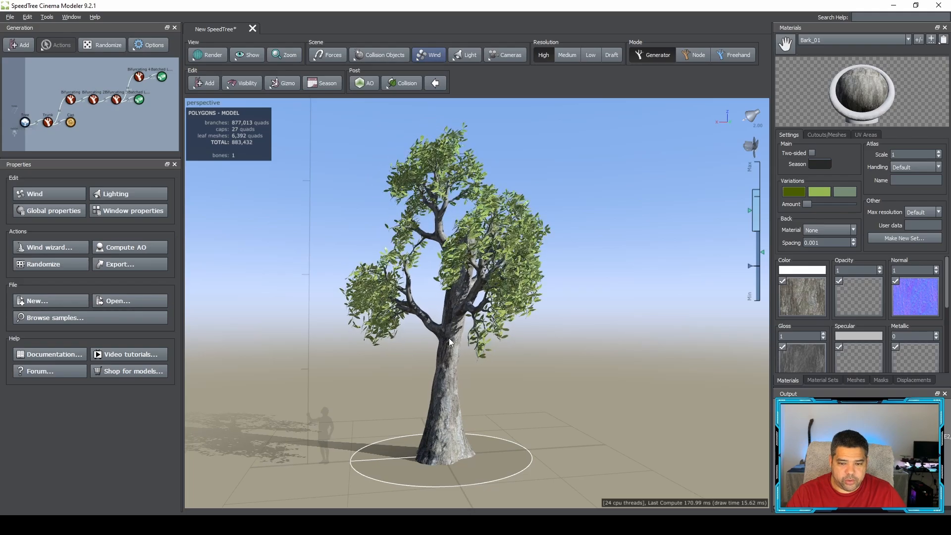
Look through the trunk's force properties and the fan's wind properties for settings that control the trunk's sway.
{"action": "left_click", "coordinate": [444, 307]}
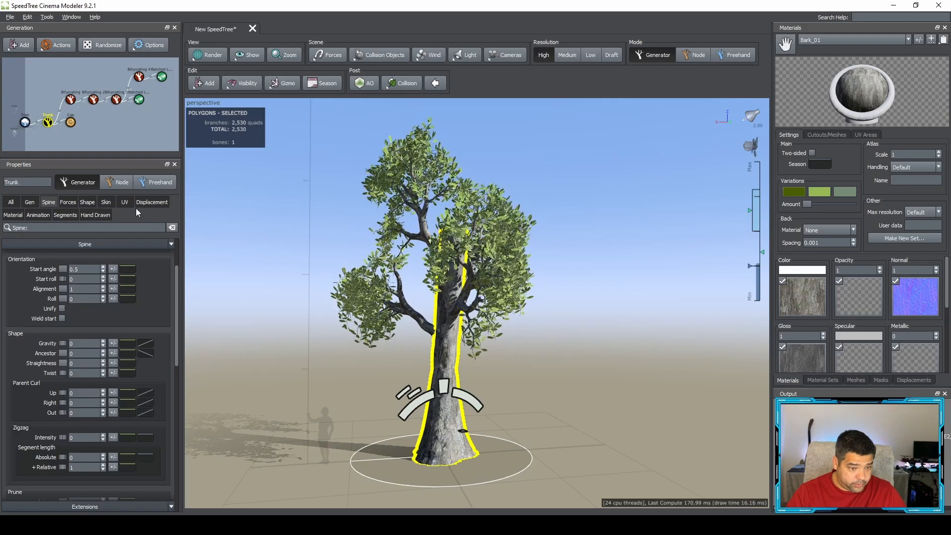
{"action": "left_click", "coordinate": [69, 202]}
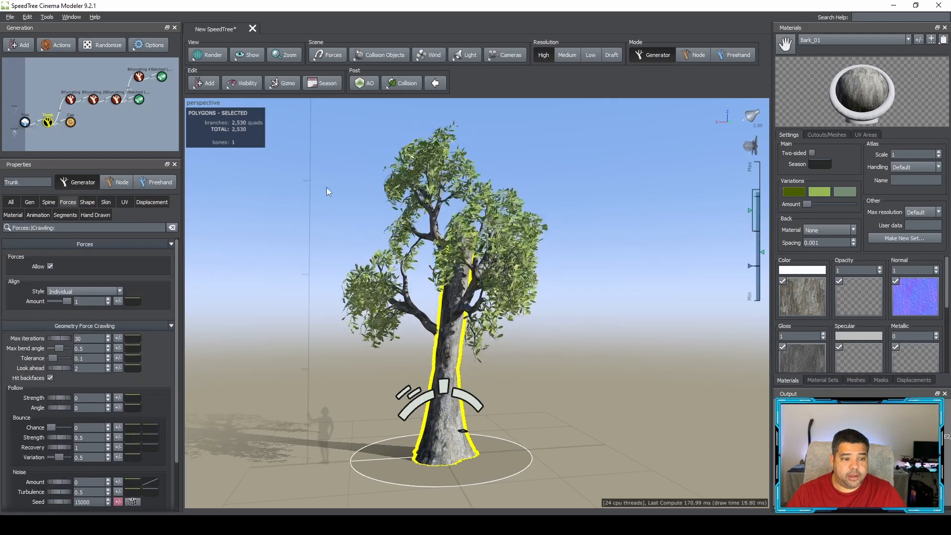
{"action": "left_click", "coordinate": [429, 55]}
{"action": "left_click", "coordinate": [464, 66]}
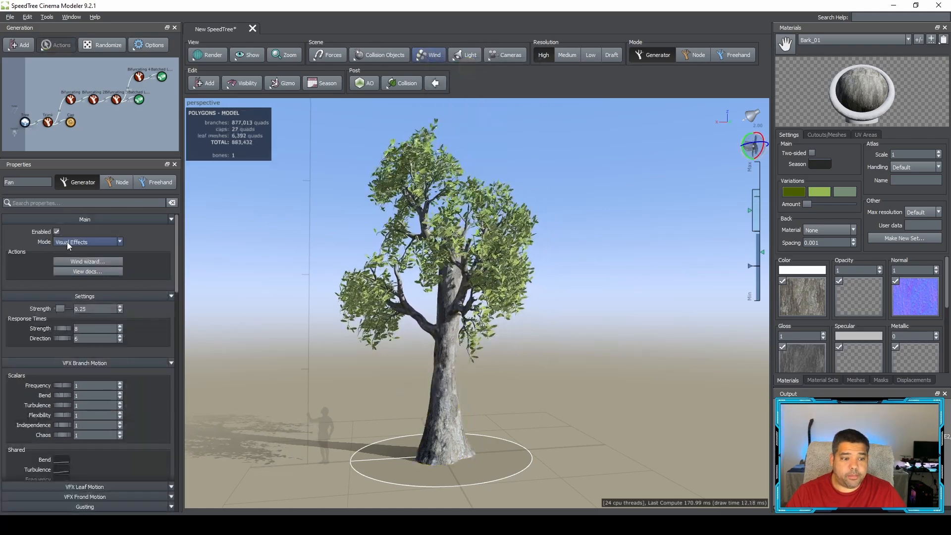
{"action": "scroll", "coordinate": [99, 383], "scroll_direction": "down", "scroll_amount": 3}
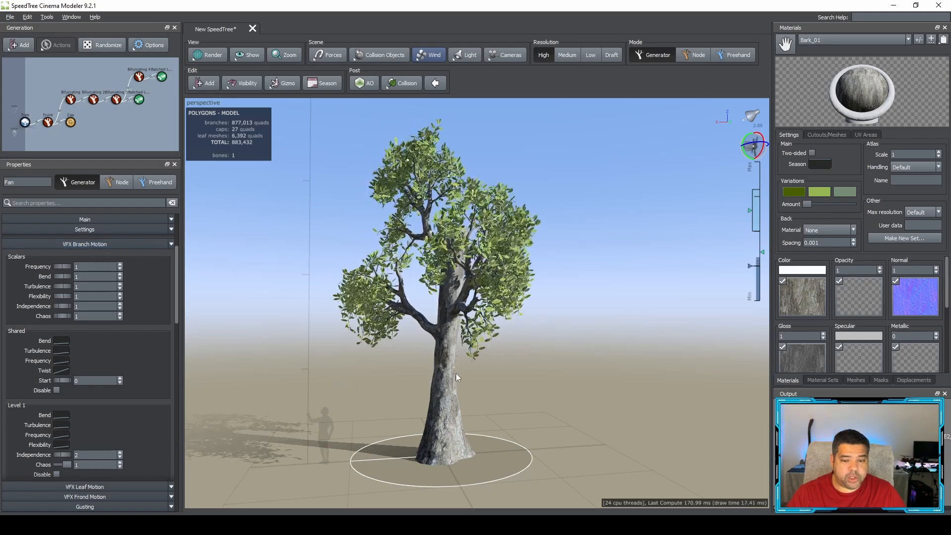
{"action": "scroll", "coordinate": [111, 373], "scroll_direction": "down", "scroll_amount": 1}
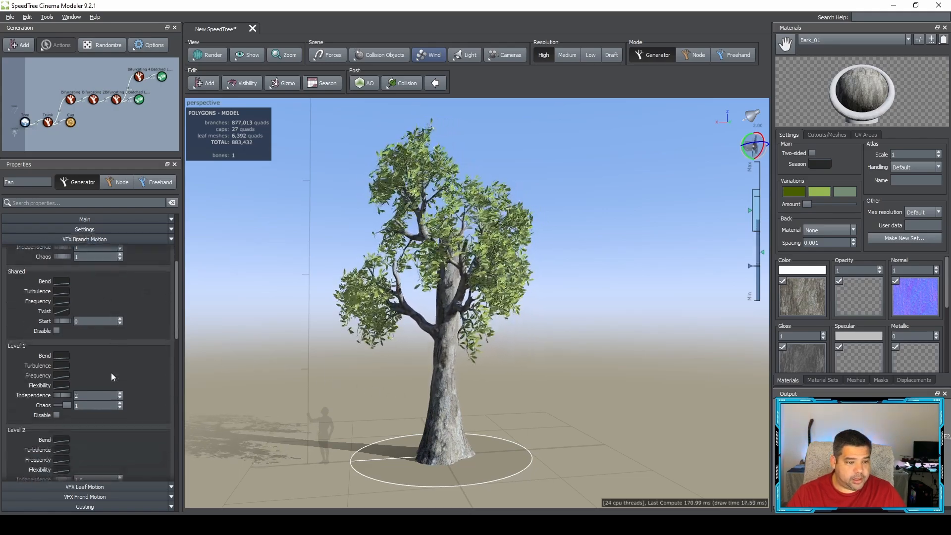
{"action": "left_click", "coordinate": [444, 385]}
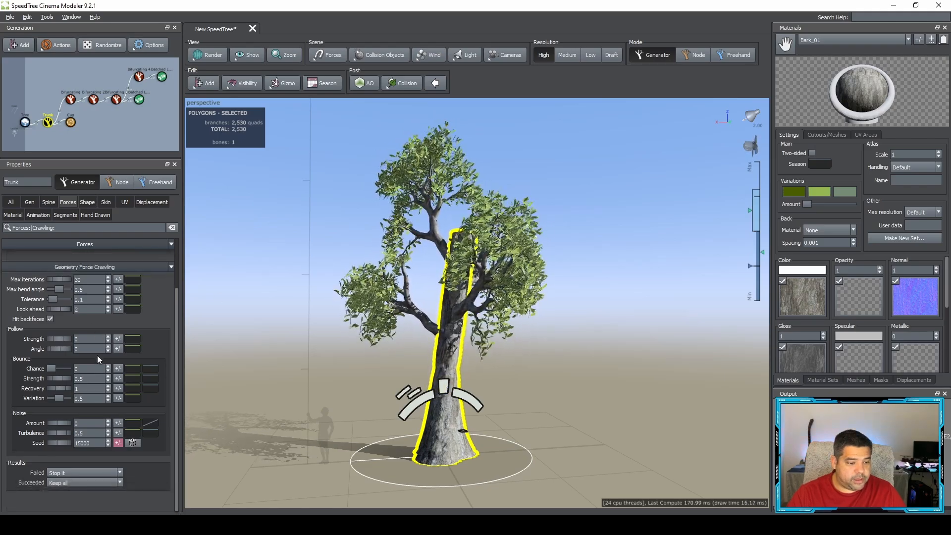
{"action": "scroll", "coordinate": [97, 355], "scroll_direction": "up", "scroll_amount": 1}
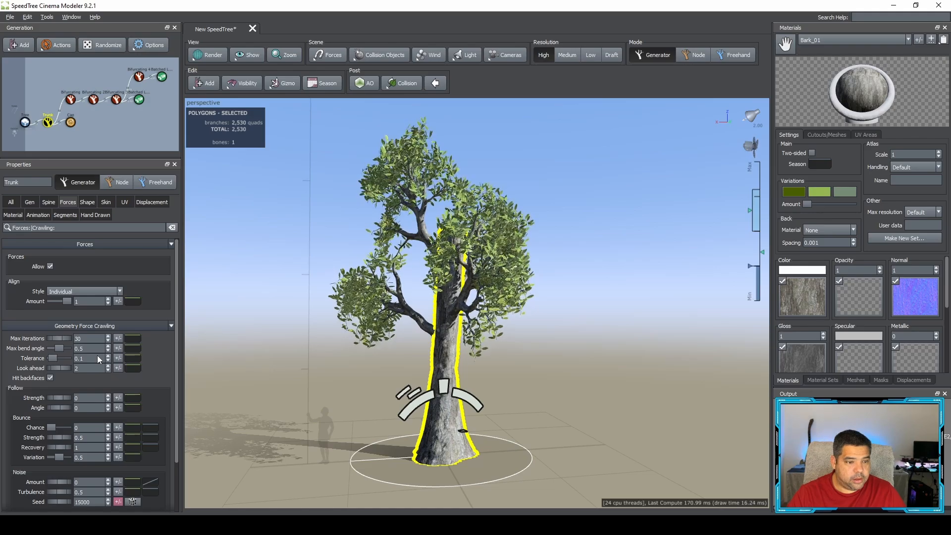
{"action": "right_click", "coordinate": [442, 351]}
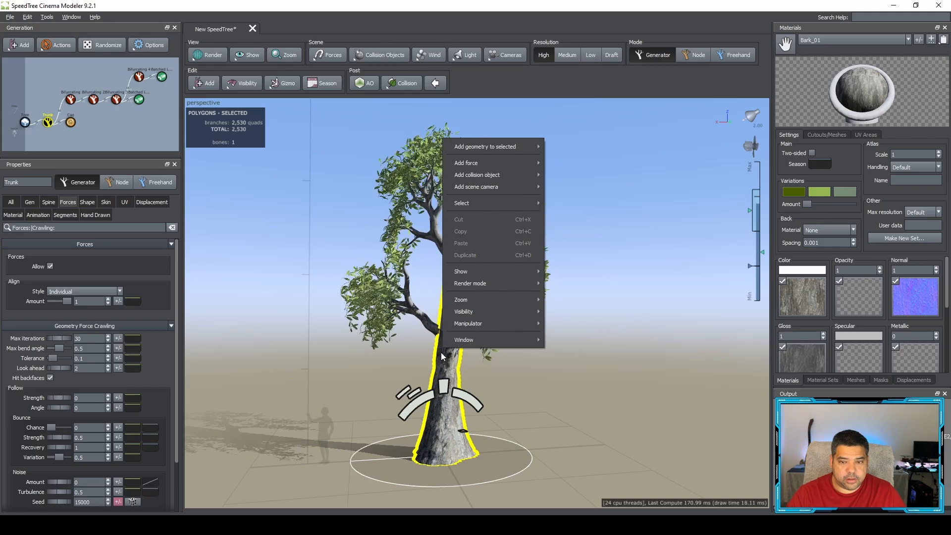
{"action": "left_click", "coordinate": [444, 357]}
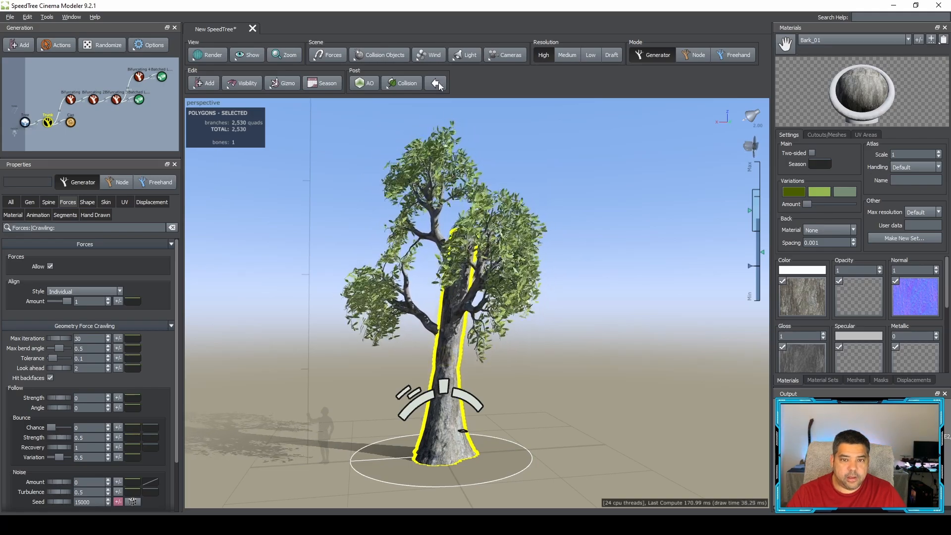
{"action": "left_click", "coordinate": [430, 54]}
{"action": "left_click", "coordinate": [471, 69]}
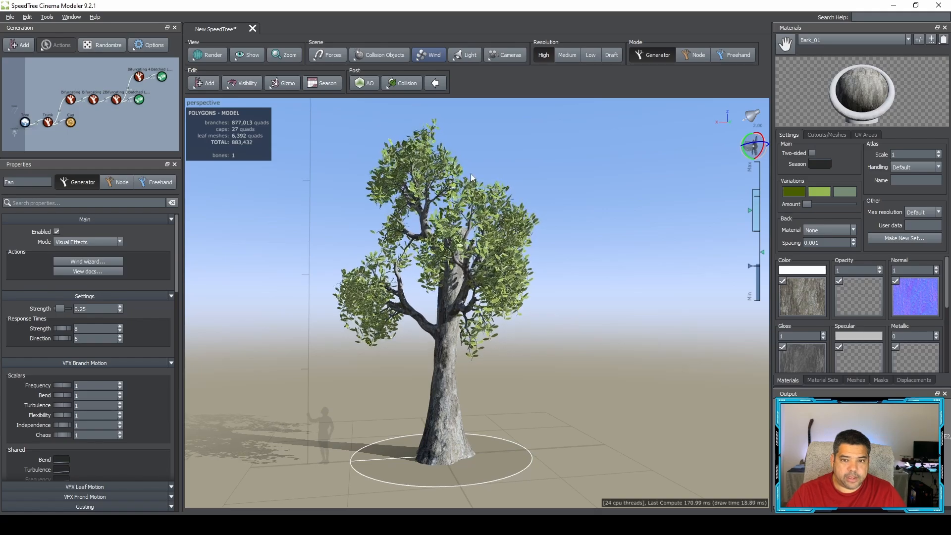
Open the trunk's own wind properties and try its VFX Apply option on and off.
{"action": "left_click", "coordinate": [447, 309]}
{"action": "left_click", "coordinate": [426, 59]}
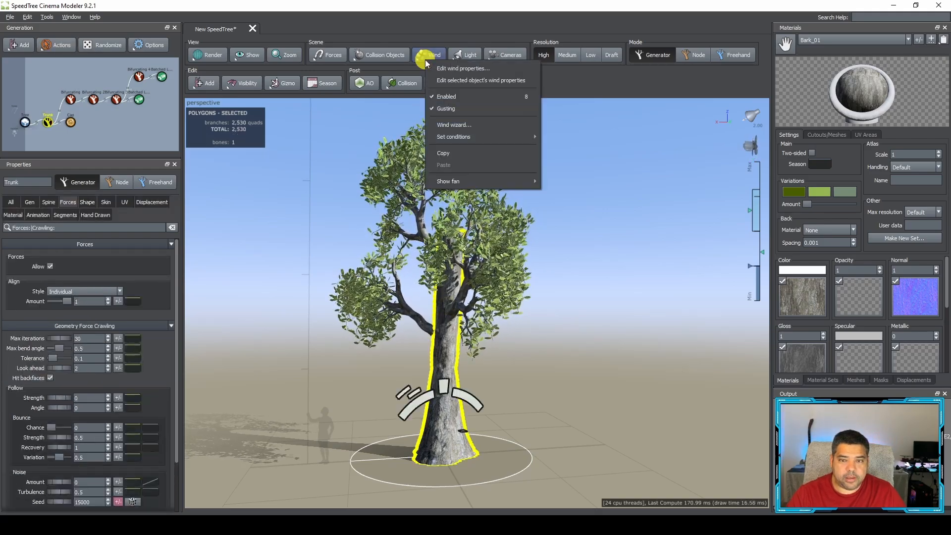
{"action": "left_click", "coordinate": [474, 80]}
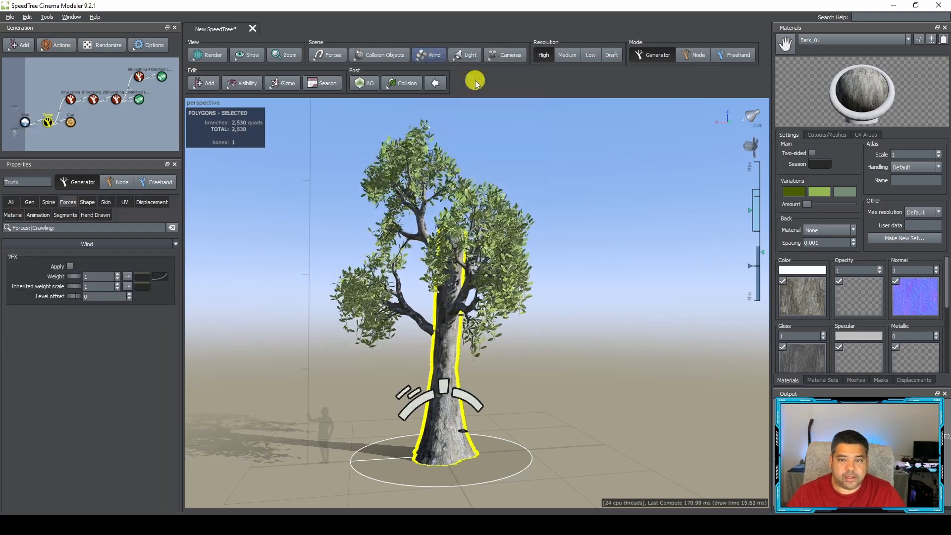
{"action": "left_click", "coordinate": [70, 266]}
{"action": "left_click", "coordinate": [71, 267]}
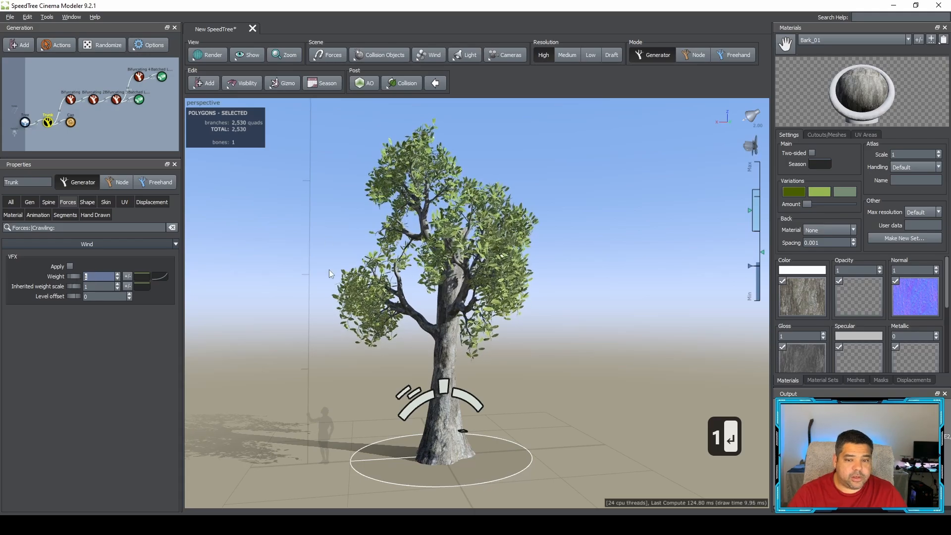
Examine the fan's wind properties, especially the VFX Branch Motion scalars, shared settings and branch levels, for the control of the trunk's sway.
{"action": "left_click", "coordinate": [444, 341]}
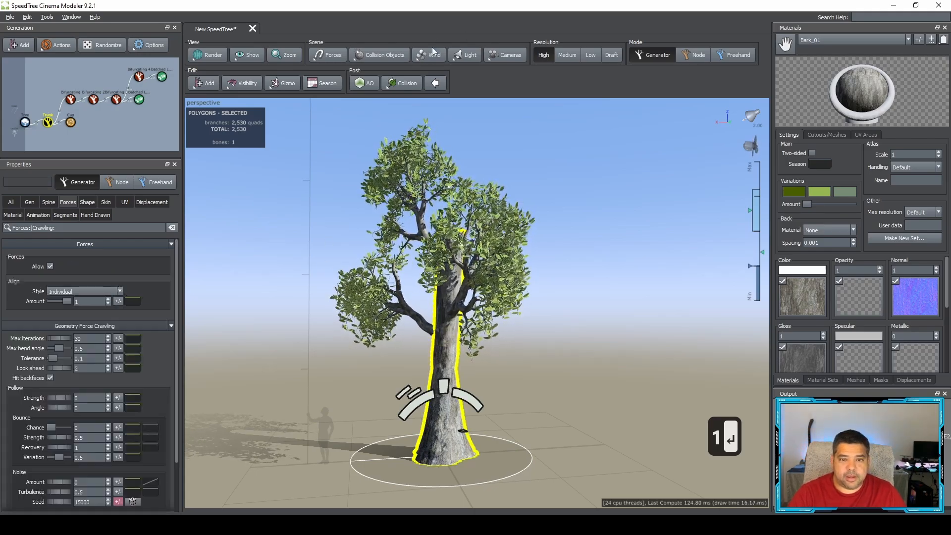
{"action": "left_click", "coordinate": [432, 54]}
{"action": "left_click", "coordinate": [473, 64]}
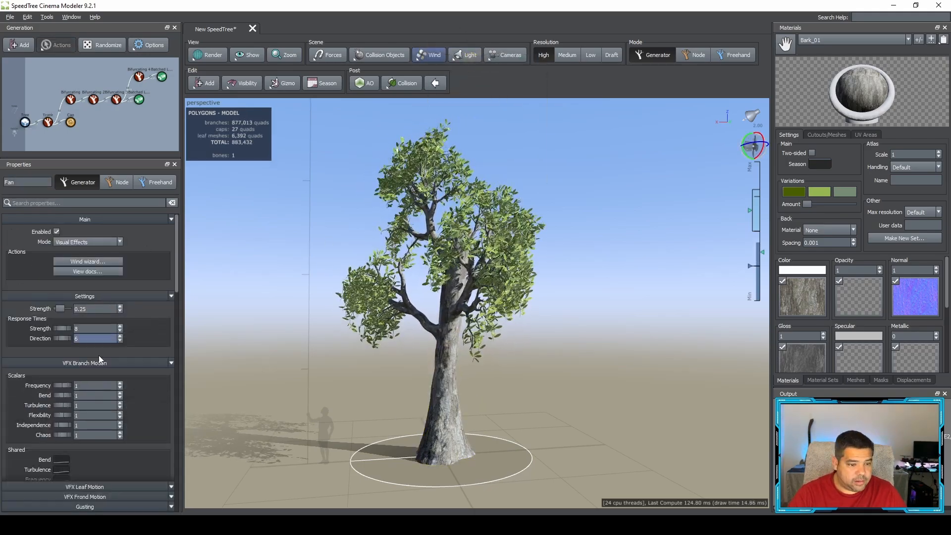
{"action": "scroll", "coordinate": [99, 362], "scroll_direction": "down", "scroll_amount": 12}
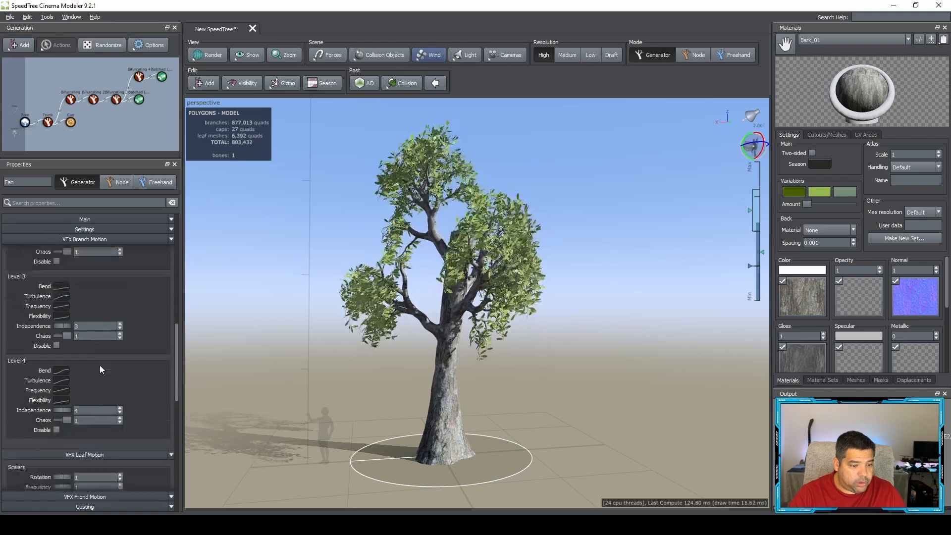
{"action": "scroll", "coordinate": [93, 438], "scroll_direction": "up", "scroll_amount": 5}
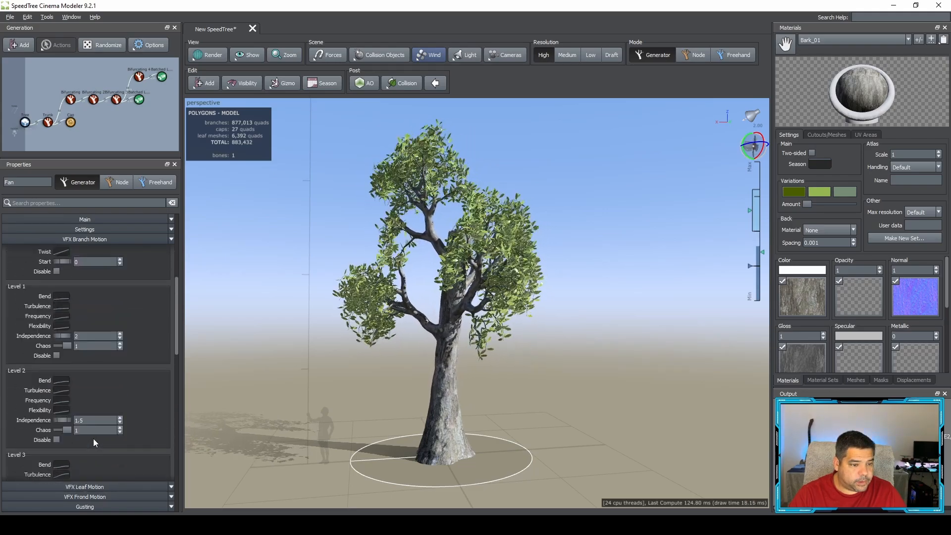
{"action": "scroll", "coordinate": [93, 439], "scroll_direction": "up", "scroll_amount": 3}
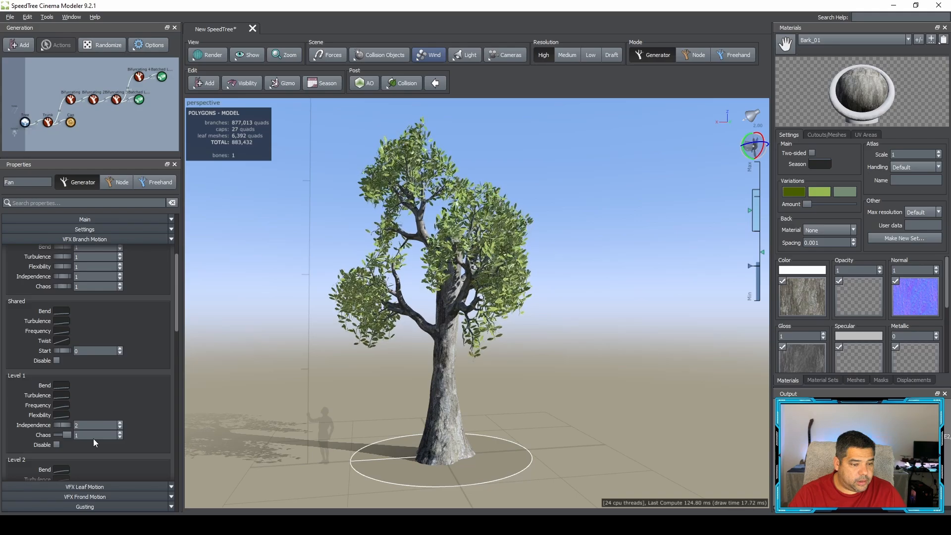
{"action": "scroll", "coordinate": [93, 438], "scroll_direction": "up", "scroll_amount": 2}
{"action": "scroll", "coordinate": [93, 439], "scroll_direction": "up", "scroll_amount": 3}
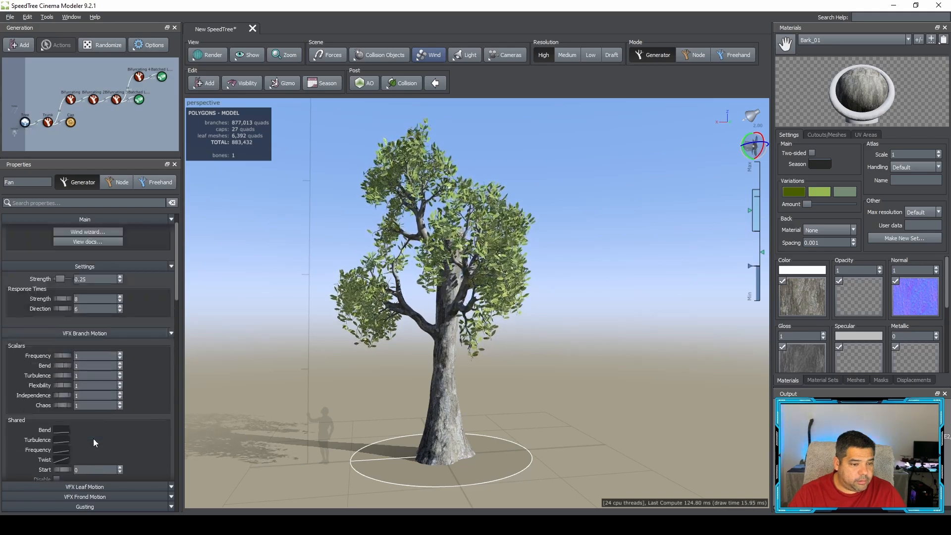
{"action": "scroll", "coordinate": [93, 438], "scroll_direction": "down", "scroll_amount": 3}
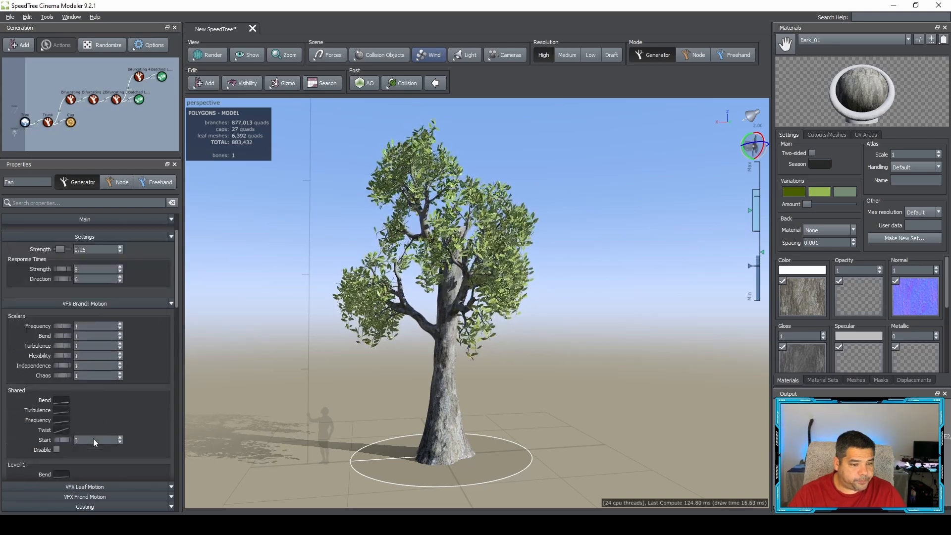
{"action": "scroll", "coordinate": [93, 438], "scroll_direction": "down", "scroll_amount": 1}
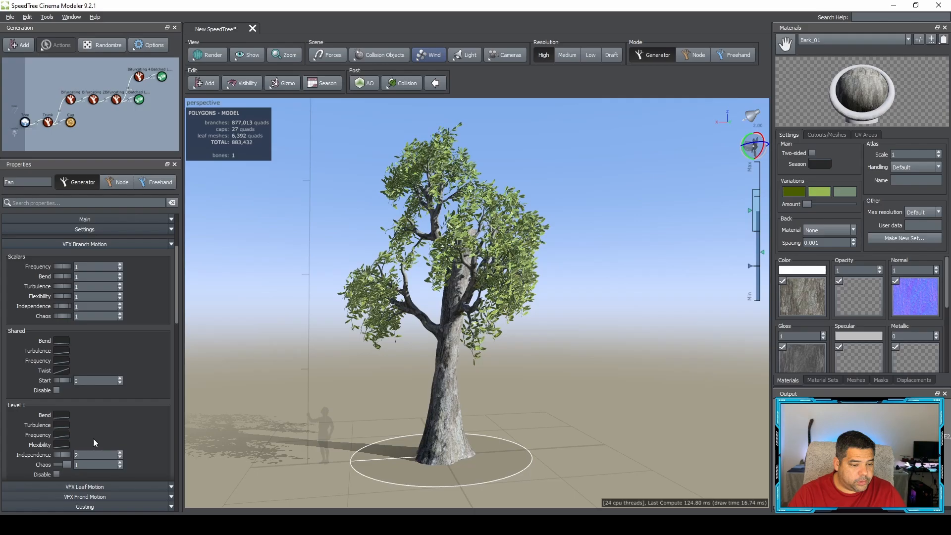
Disable the shared settings of the fan's VFX Branch Motion and review the motion settings for levels 1 to 4.
{"action": "left_click", "coordinate": [57, 391]}
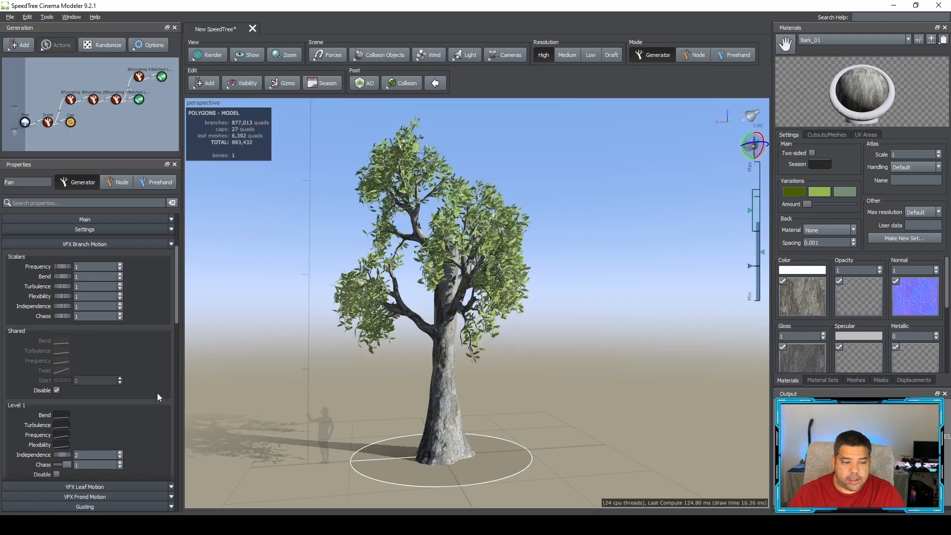
{"action": "scroll", "coordinate": [146, 391], "scroll_direction": "down", "scroll_amount": 5}
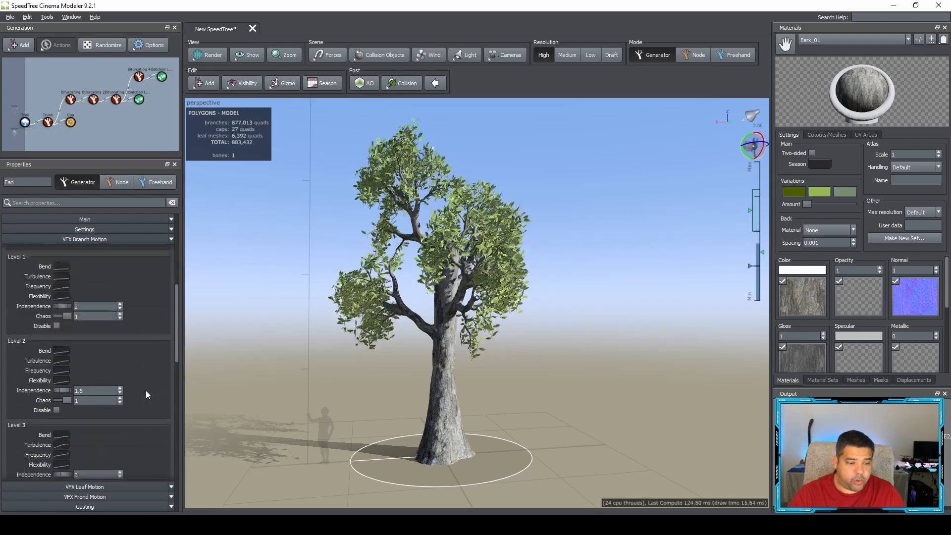
{"action": "scroll", "coordinate": [145, 390], "scroll_direction": "down", "scroll_amount": 2}
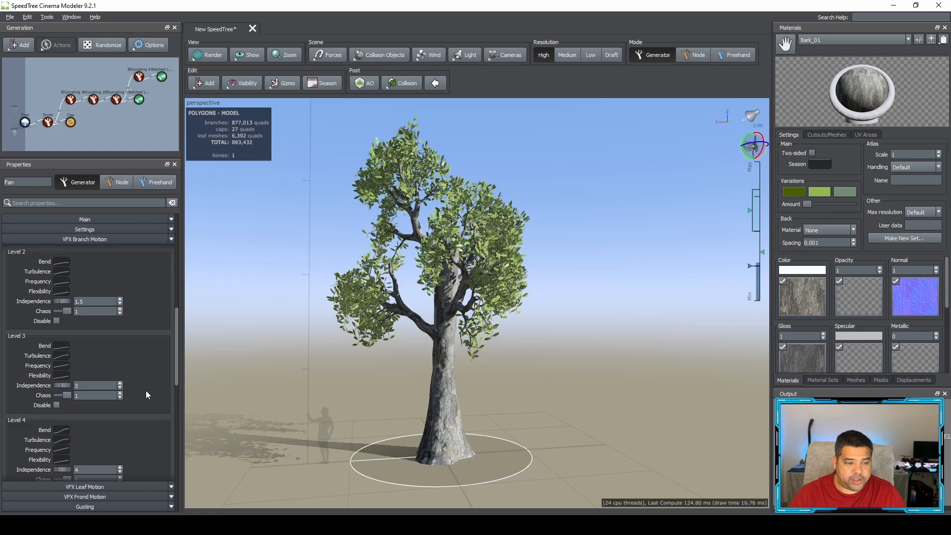
{"action": "scroll", "coordinate": [145, 390], "scroll_direction": "down", "scroll_amount": 2}
{"action": "scroll", "coordinate": [146, 391], "scroll_direction": "down", "scroll_amount": 2}
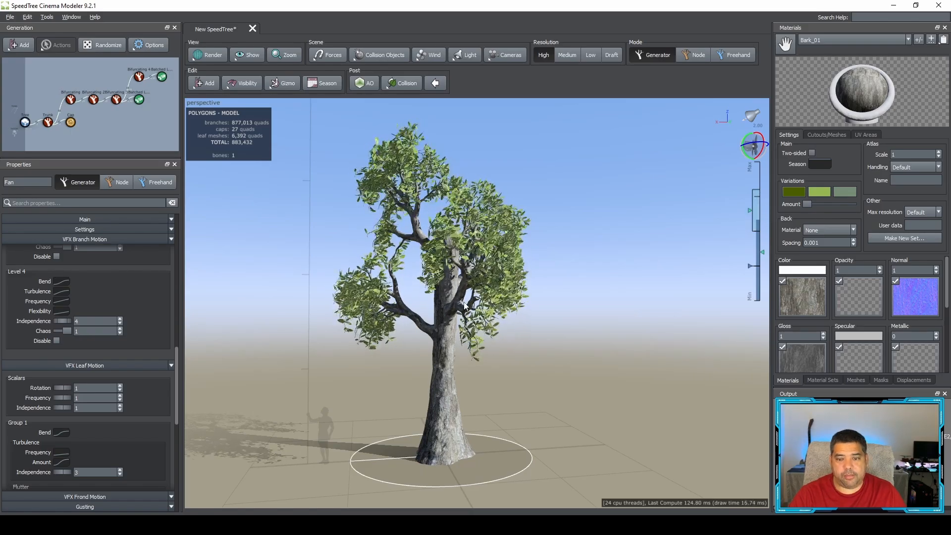
Review the trunk's force crawling properties and try its Forces Allow option off and on.
{"action": "left_click", "coordinate": [447, 357]}
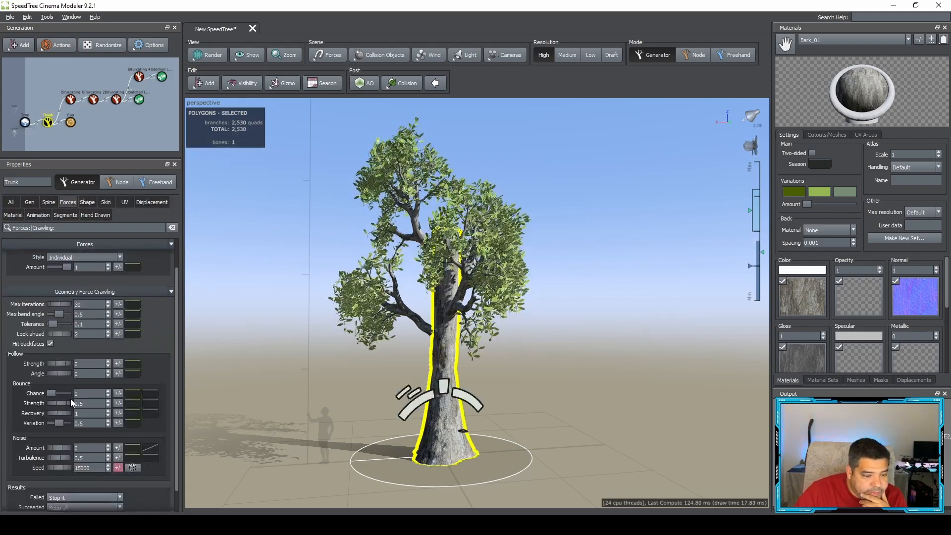
{"action": "scroll", "coordinate": [71, 399], "scroll_direction": "down", "scroll_amount": 1}
{"action": "left_click", "coordinate": [80, 388]}
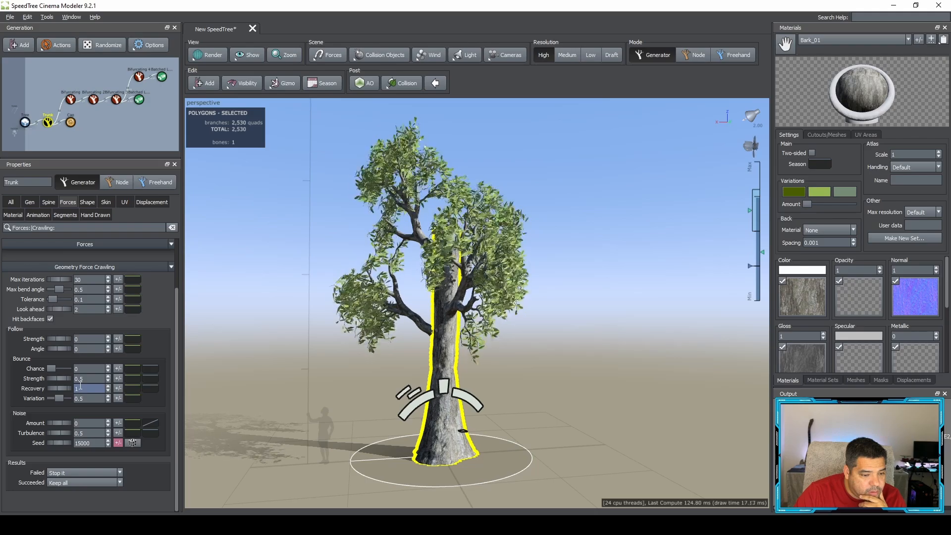
{"action": "scroll", "coordinate": [81, 385], "scroll_direction": "up", "scroll_amount": 2}
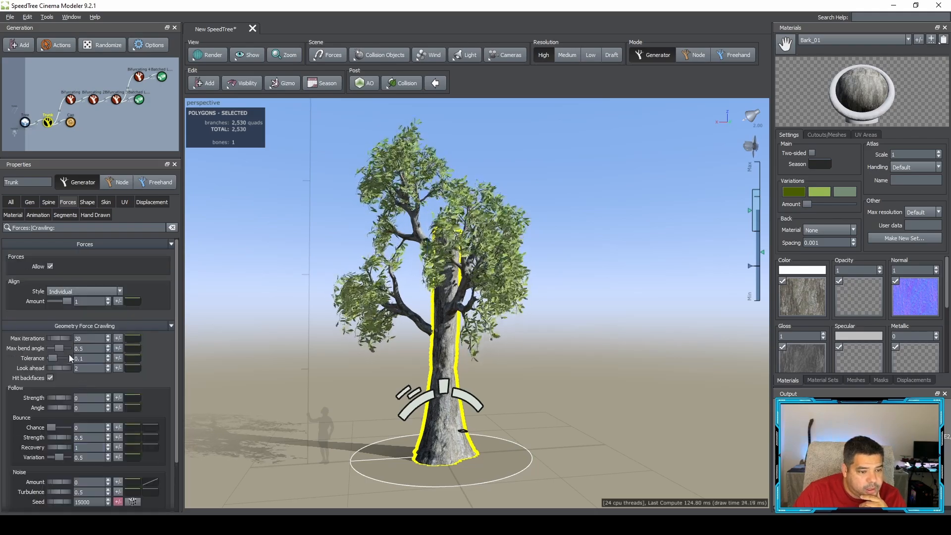
{"action": "left_click", "coordinate": [50, 266]}
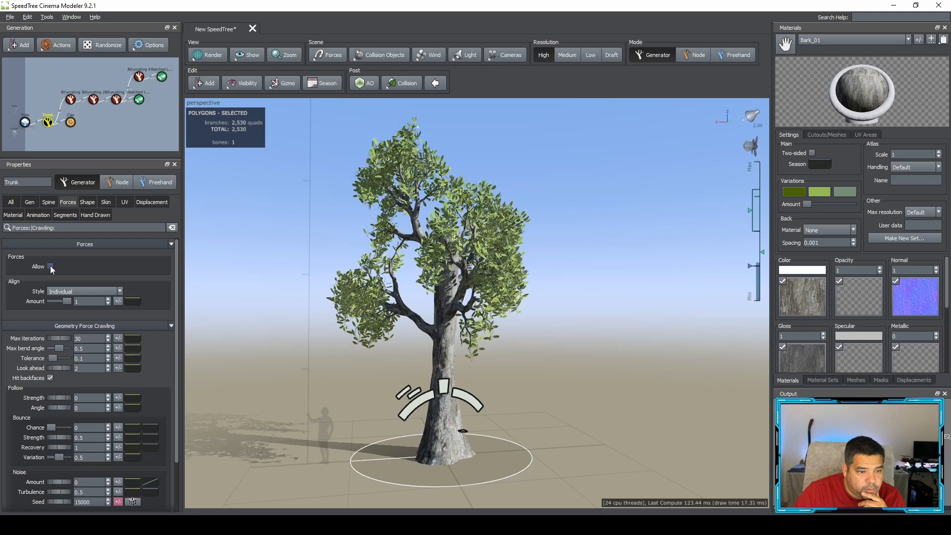
{"action": "left_click", "coordinate": [50, 266]}
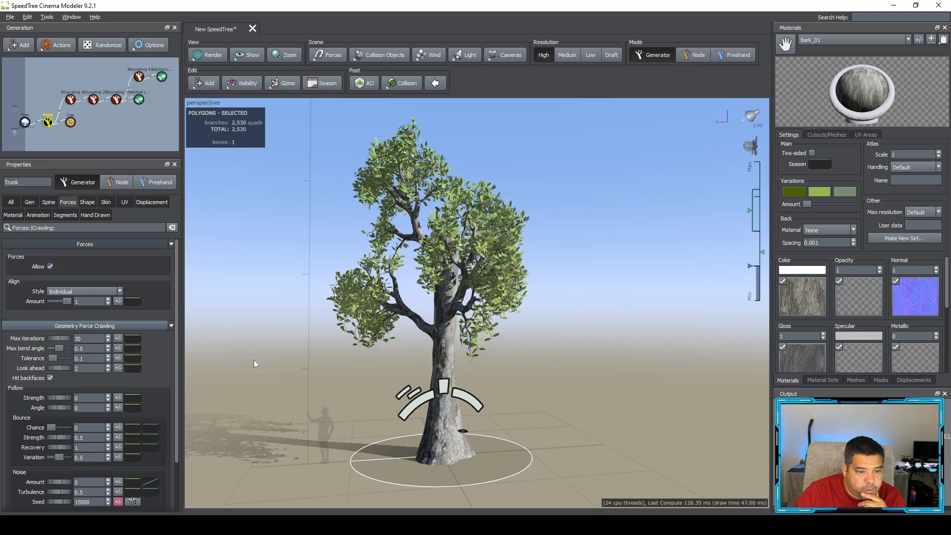
Reopen the fan's wind properties and turn the shared VFX Branch Motion settings back on.
{"action": "left_click", "coordinate": [441, 358]}
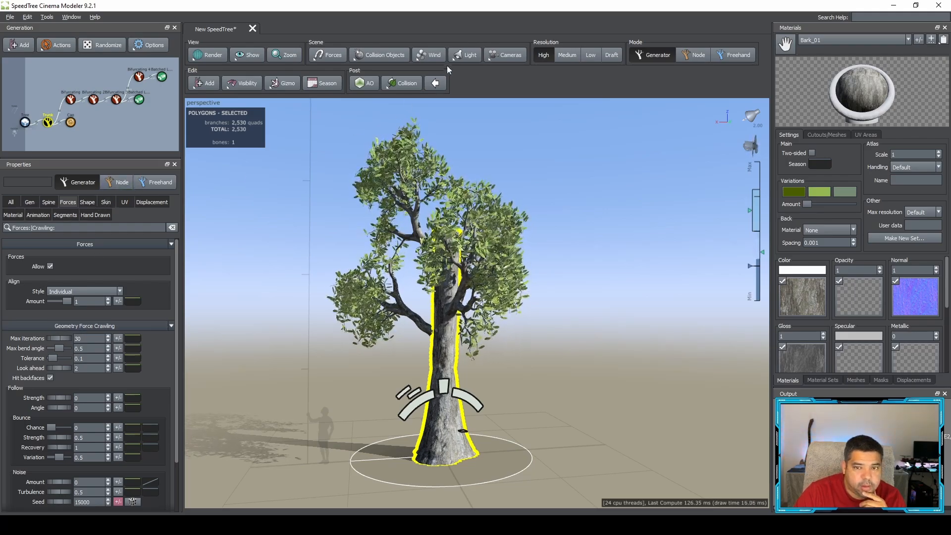
{"action": "left_click_drag", "start_coordinate": [426, 54], "coordinate": [452, 59]}
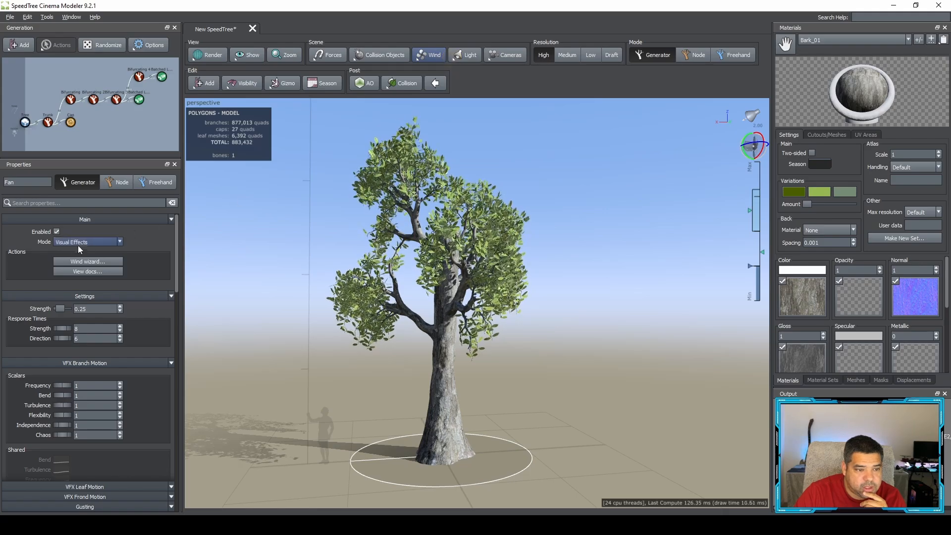
{"action": "scroll", "coordinate": [82, 356], "scroll_direction": "down", "scroll_amount": 5}
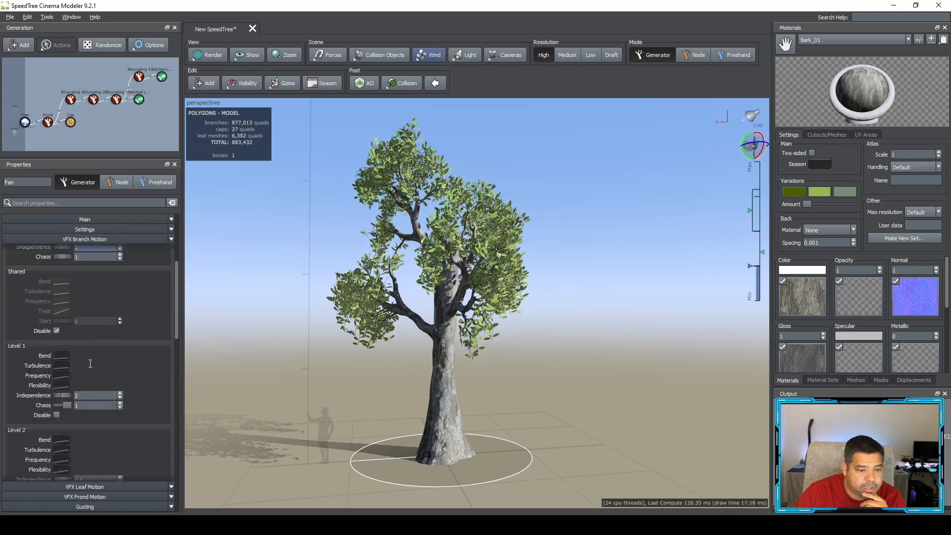
{"action": "left_click", "coordinate": [56, 330]}
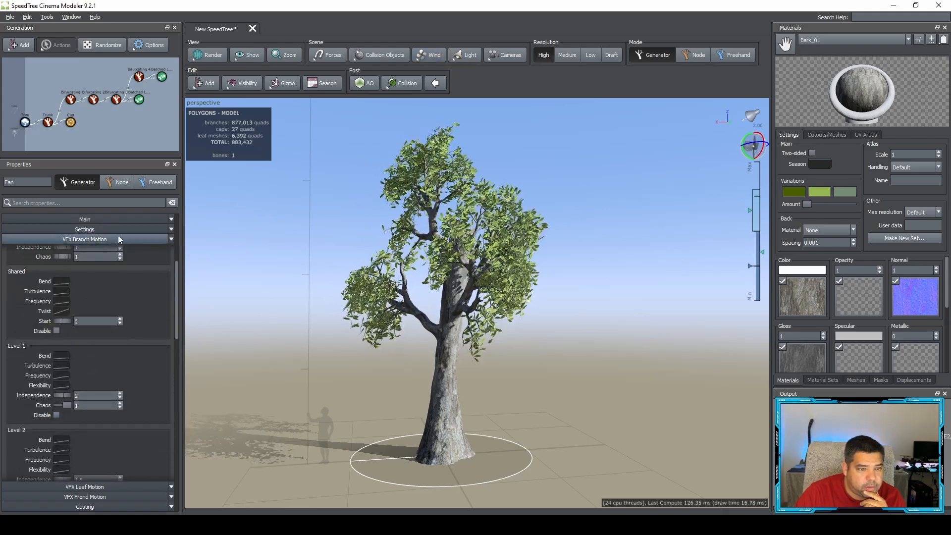
Return to the trunk's force properties and toggle Forces Allow off and back on while the wind plays.
{"action": "left_click", "coordinate": [424, 355]}
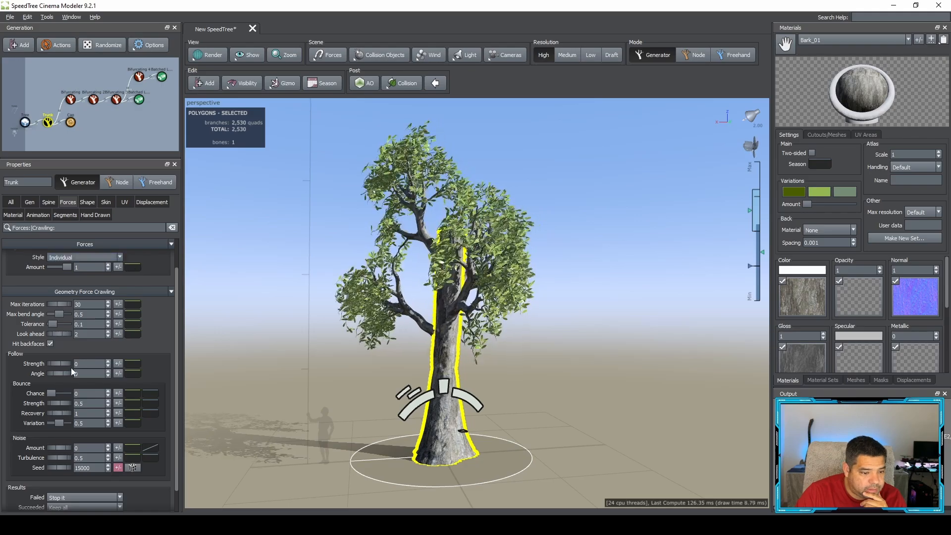
{"action": "left_click", "coordinate": [84, 393]}
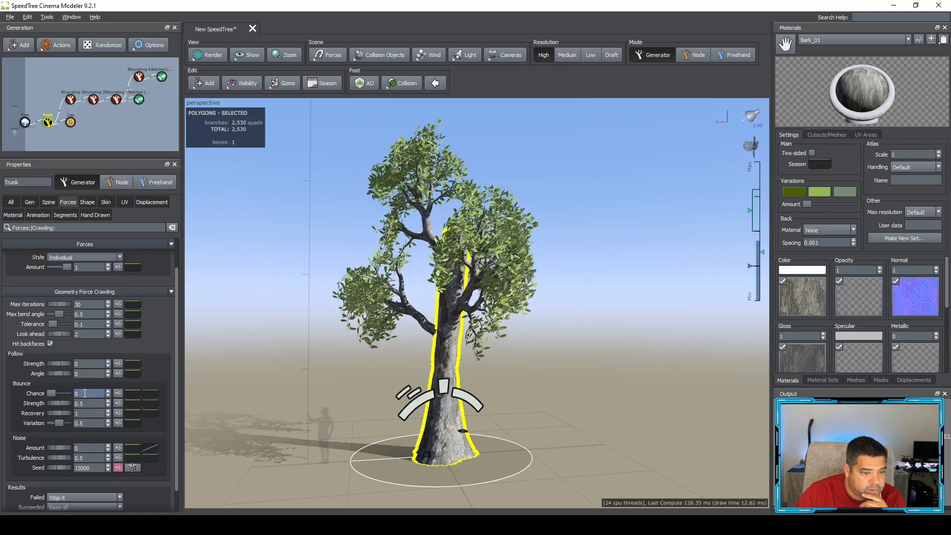
{"action": "scroll", "coordinate": [85, 392], "scroll_direction": "down", "scroll_amount": 1}
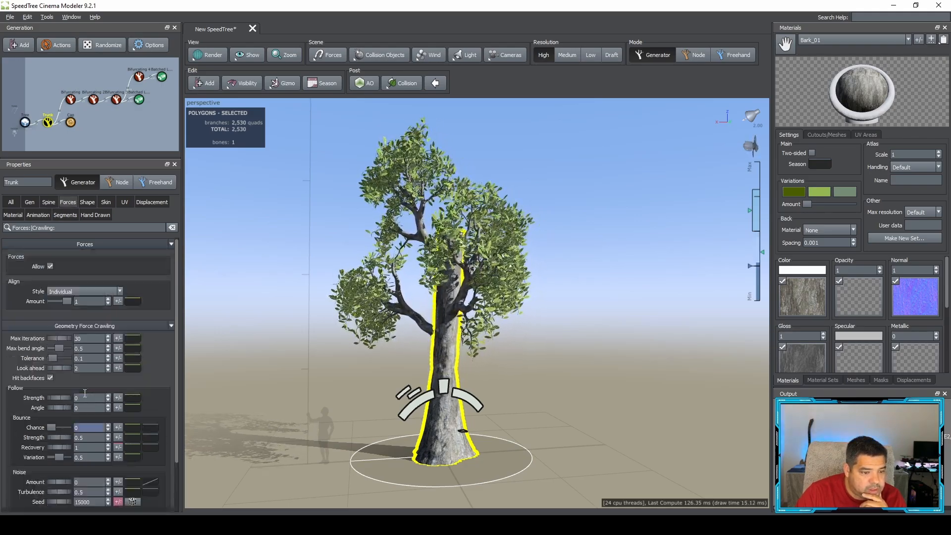
{"action": "left_click", "coordinate": [50, 267]}
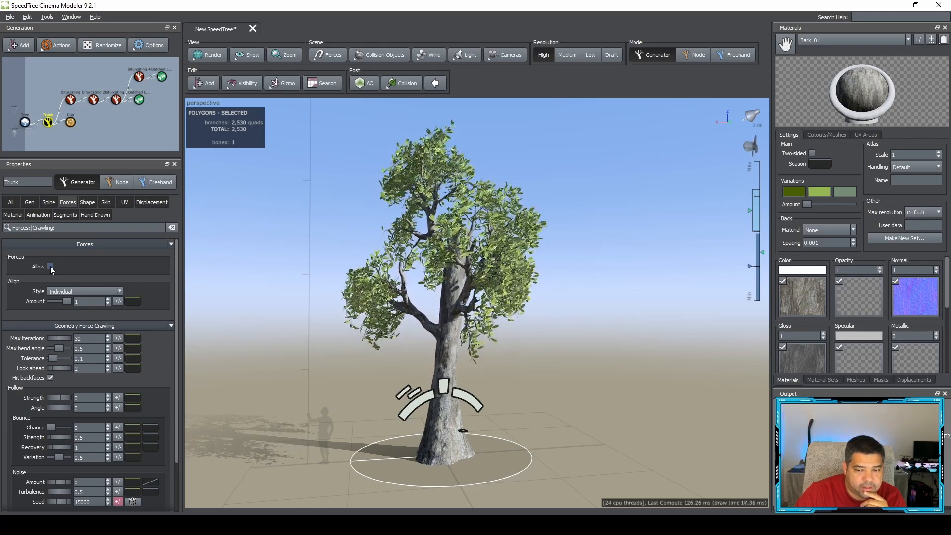
{"action": "left_click", "coordinate": [50, 267]}
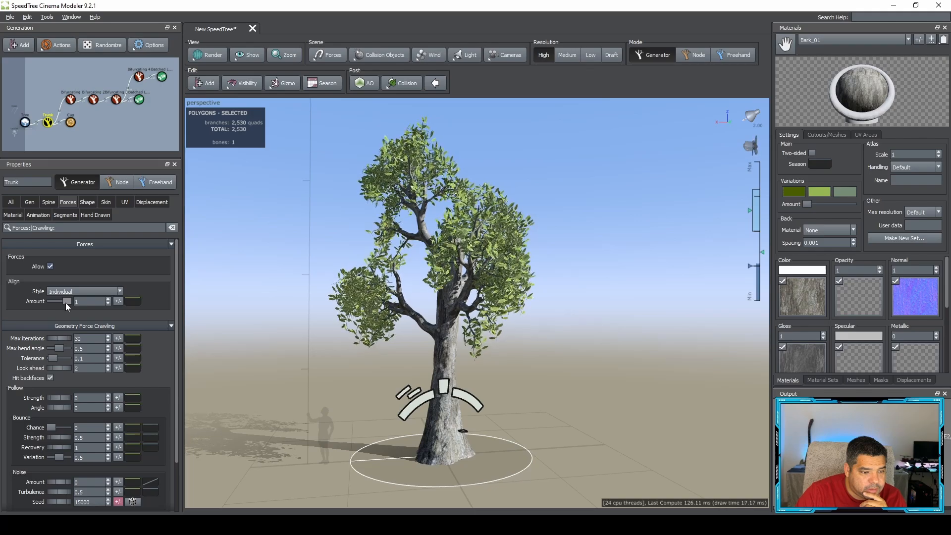
Try the trunk's force Align amount at 0, restore it to 1, and check the remaining Geometry Force Crawling settings.
{"action": "left_click_drag", "start_coordinate": [65, 302], "coordinate": [30, 304]}
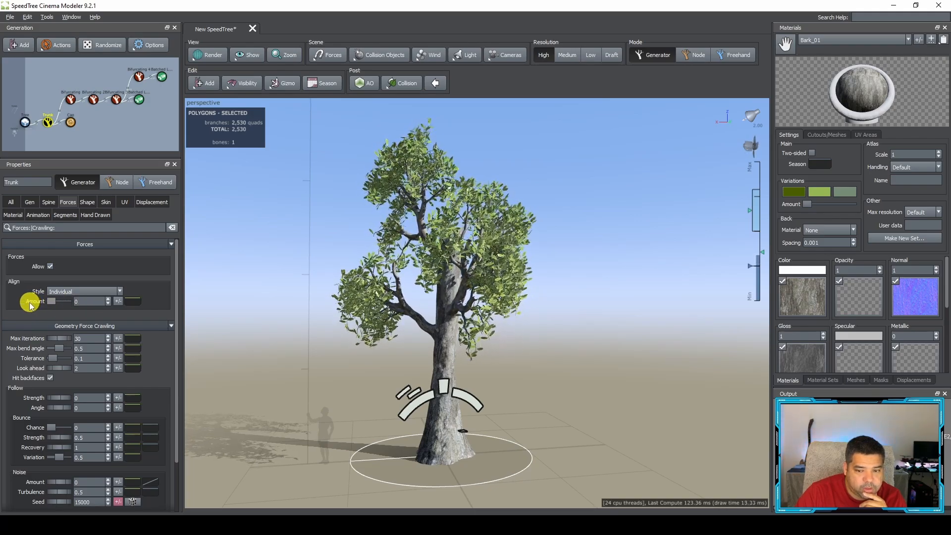
{"action": "left_click_drag", "start_coordinate": [37, 306], "coordinate": [80, 304]}
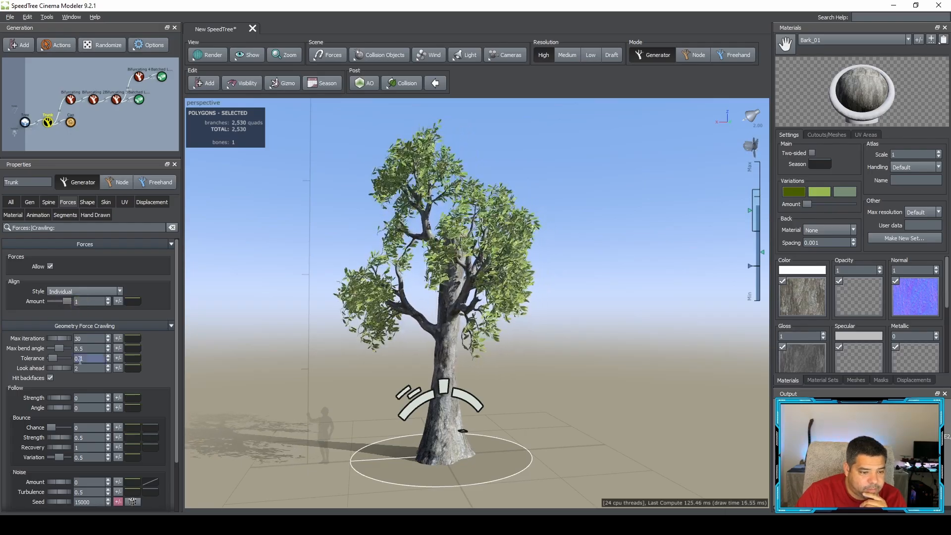
{"action": "scroll", "coordinate": [75, 360], "scroll_direction": "down", "scroll_amount": 1}
{"action": "scroll", "coordinate": [80, 360], "scroll_direction": "down", "scroll_amount": 1}
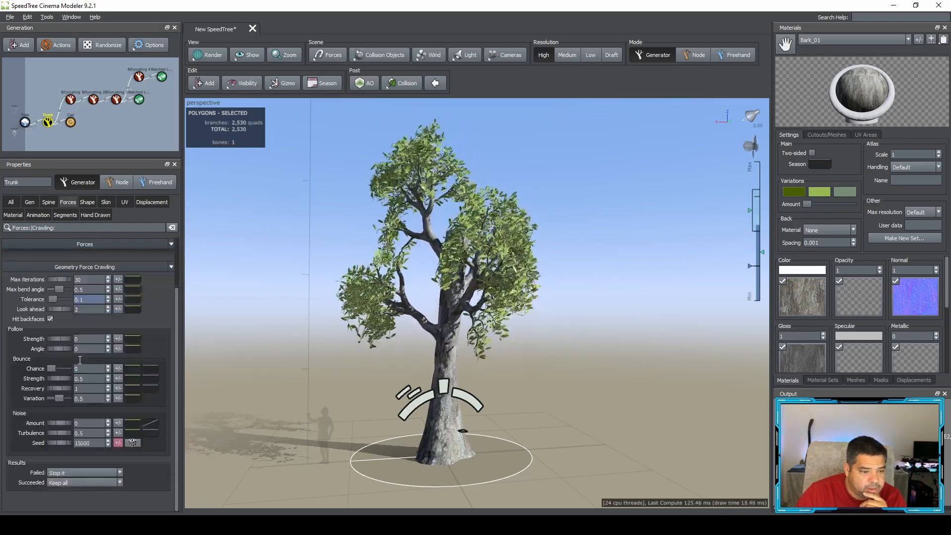